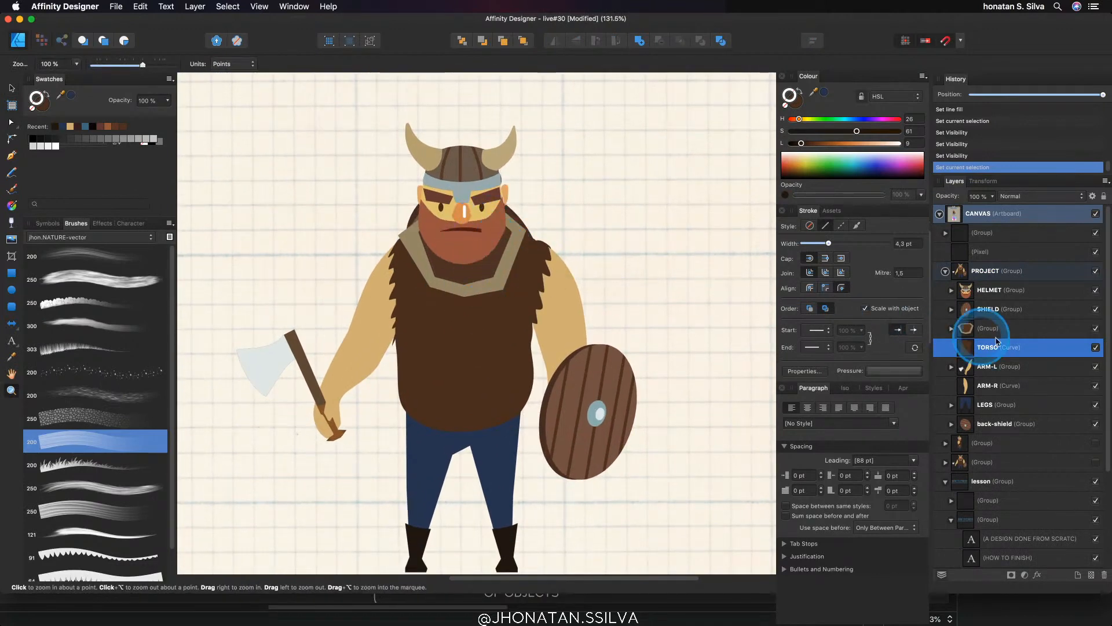
# Add a pixel layer above the PROJECT group and lower the group's opacity to 66%
pyautogui.click(1000, 277)
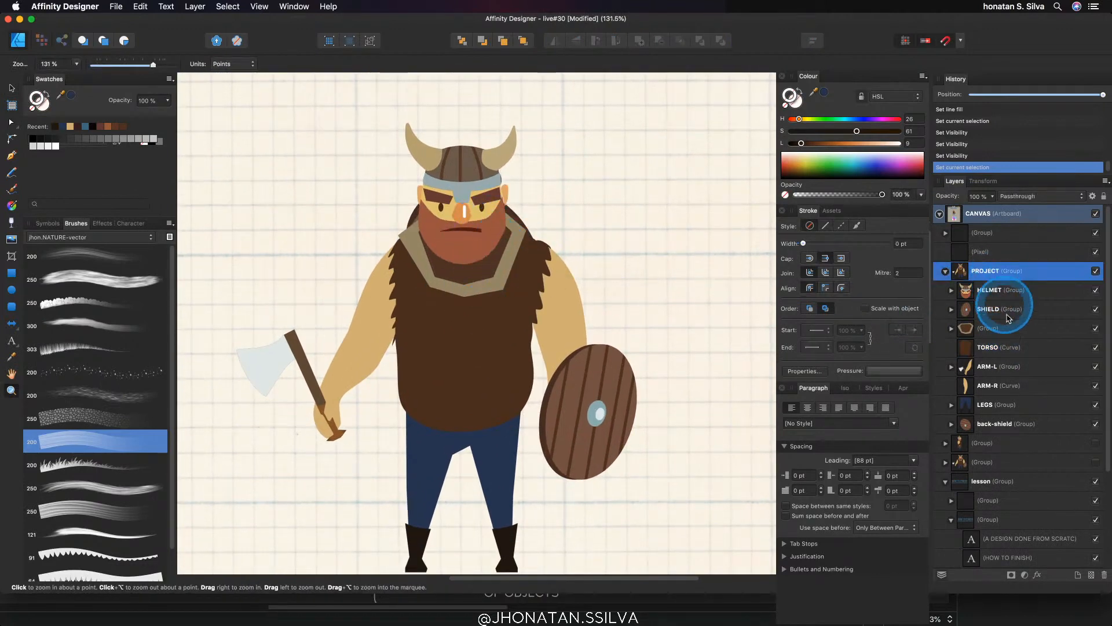
pyautogui.click(1091, 575)
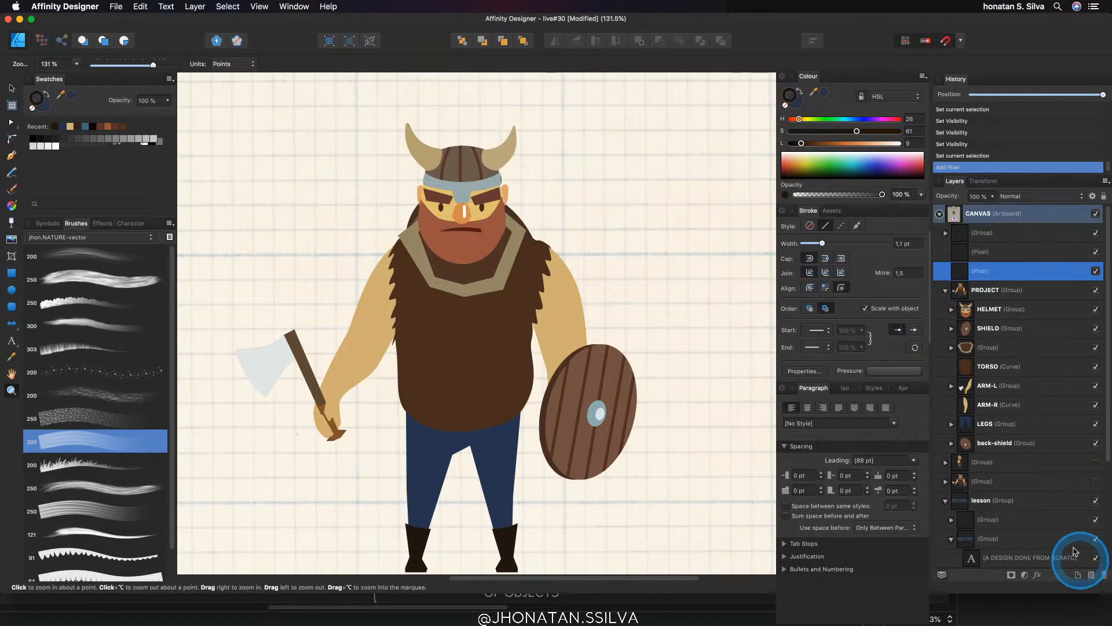
pyautogui.click(985, 293)
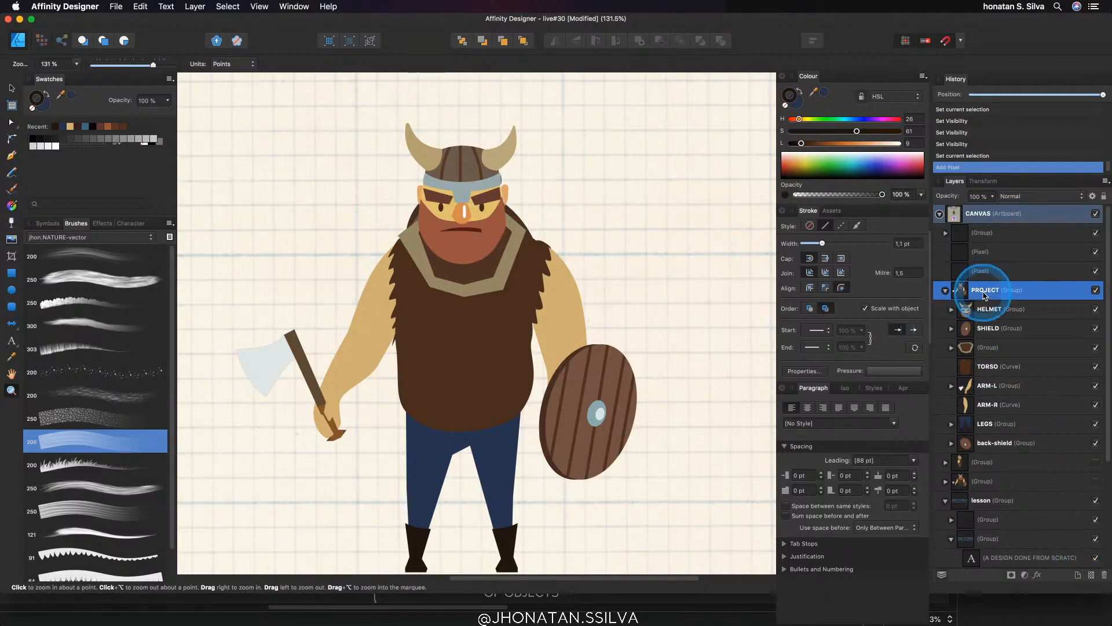
pyautogui.click(987, 196)
pyautogui.moveTo(988, 211); pyautogui.dragTo(959, 210)
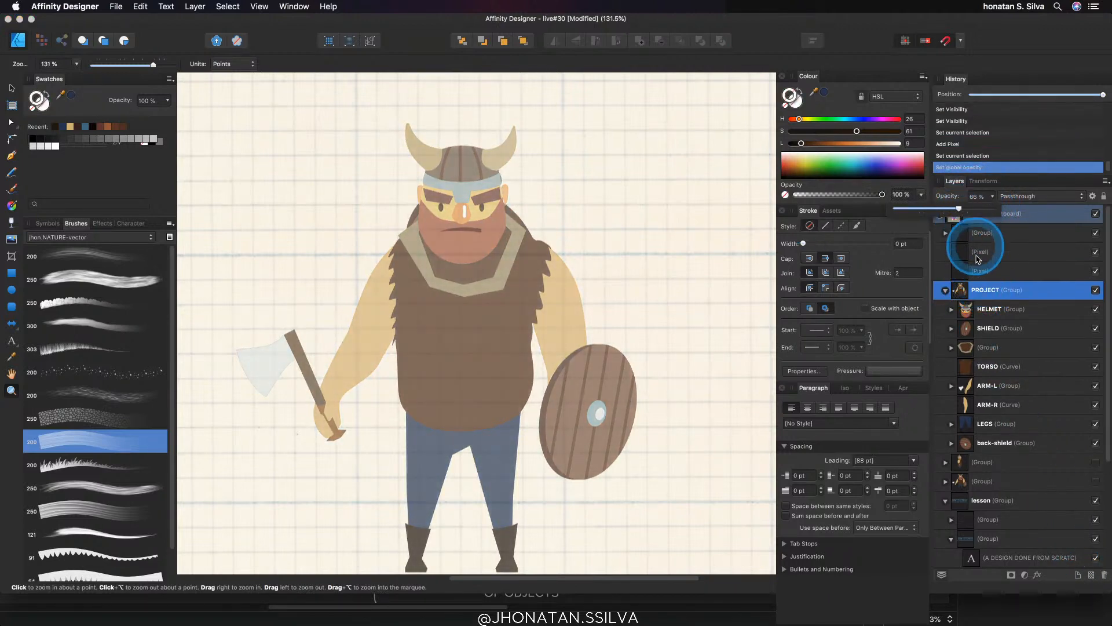
# Activate the new pixel layer in the Pixel Persona and choose the Paint Brush tool
pyautogui.click(980, 272)
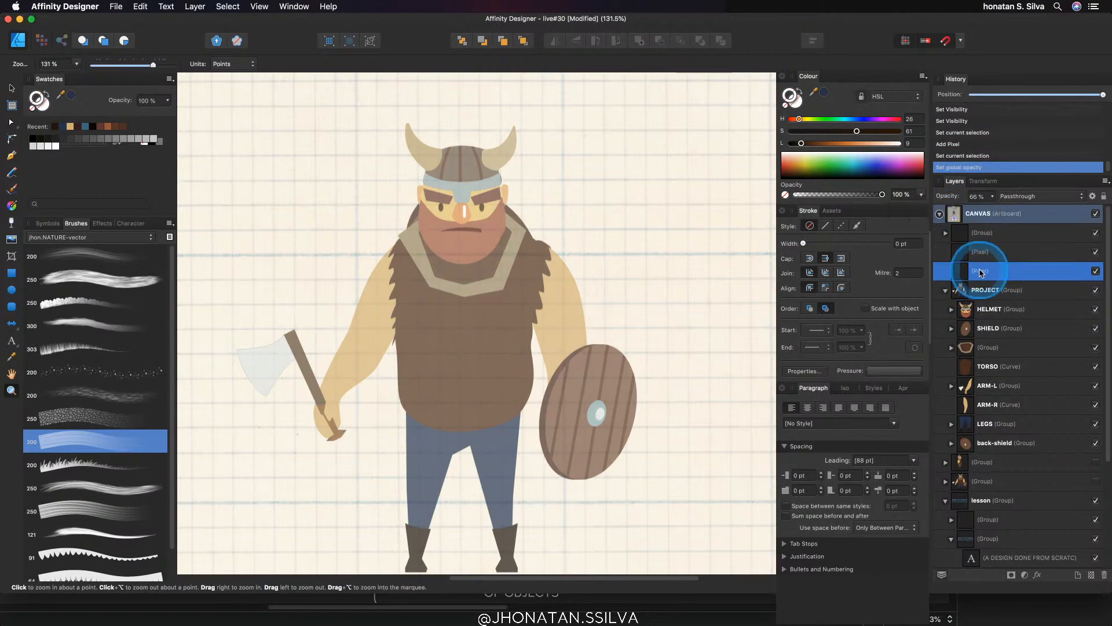
pyautogui.click(44, 42)
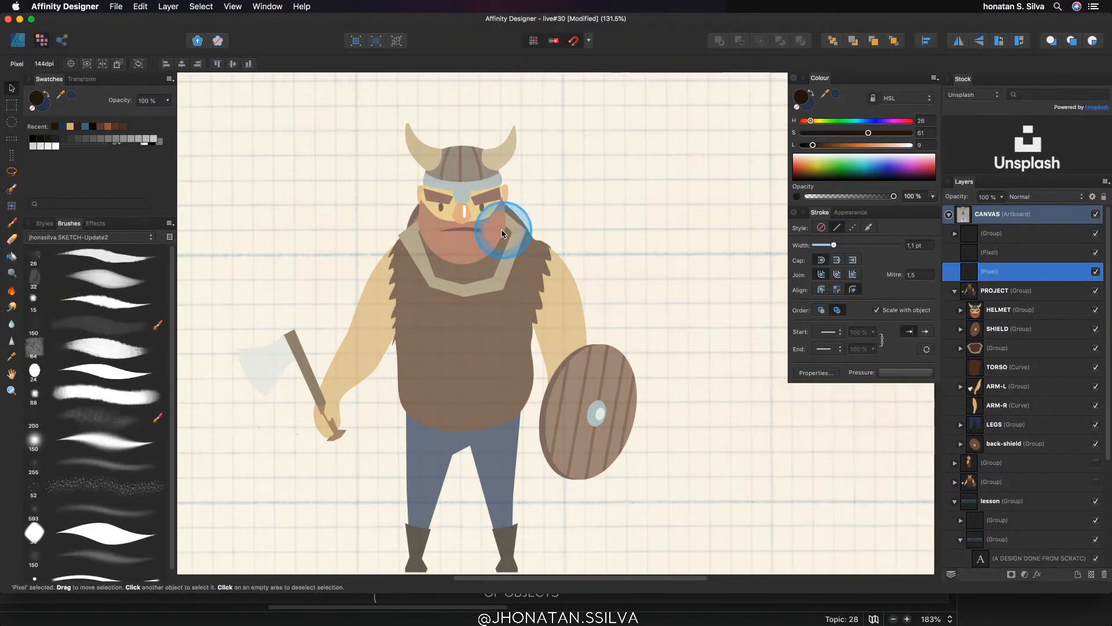
pyautogui.moveTo(501, 228)
pyautogui.mouseDown()
pyautogui.moveTo(573, 237)
pyautogui.moveTo(596, 221)
pyautogui.mouseUp()
pyautogui.press('b')
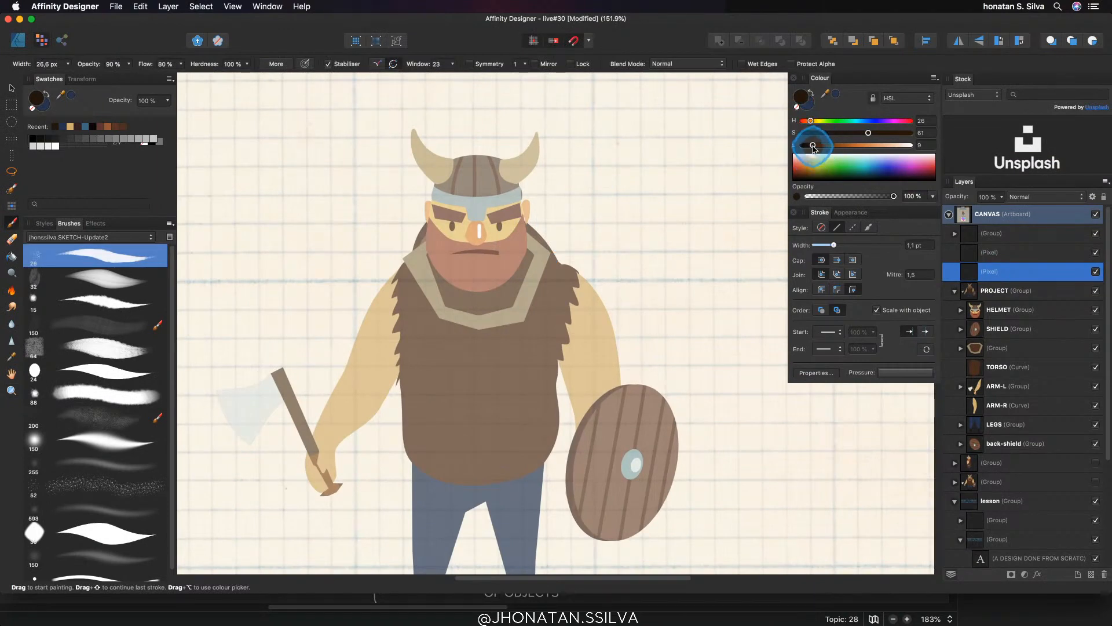
# With a dark brown of lightness 6, sketch a wavy beard outline, beard curls and two braids hanging over the collar
pyautogui.moveTo(501, 254); pyautogui.dragTo(533, 230)
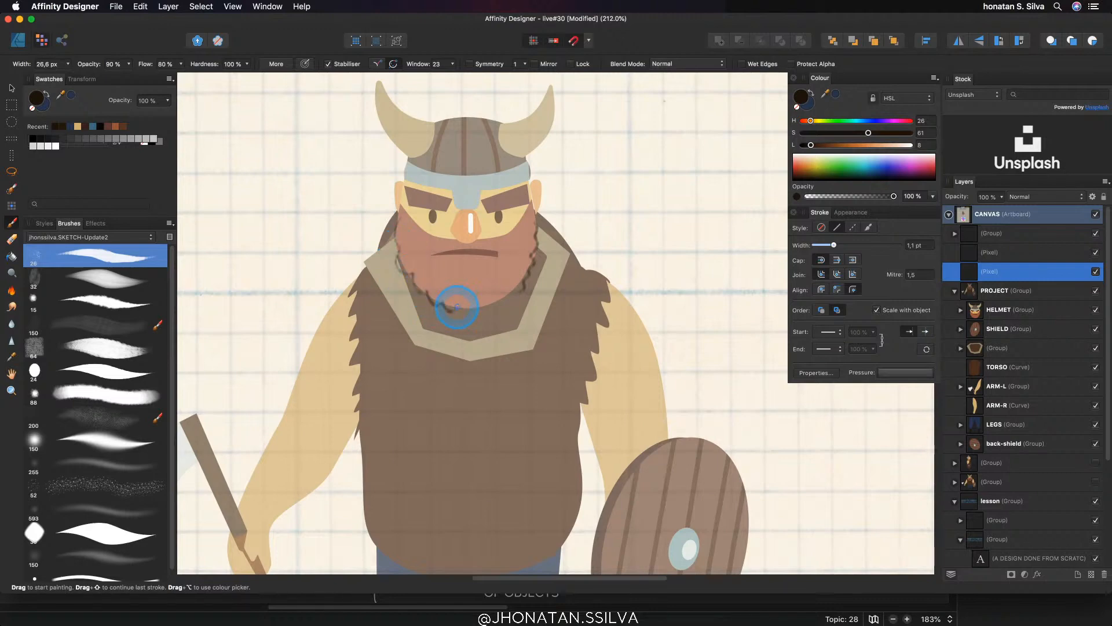
pyautogui.scroll(3, 479, 245)
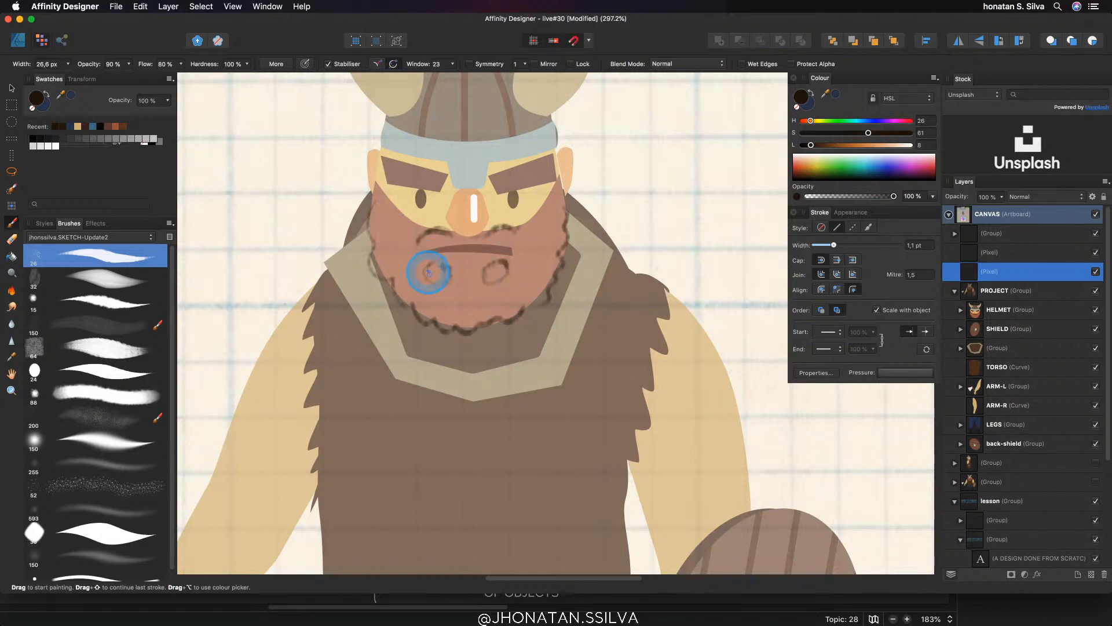
pyautogui.moveTo(497, 327)
pyautogui.mouseDown()
pyautogui.moveTo(458, 336)
pyautogui.moveTo(477, 275)
pyautogui.mouseUp()
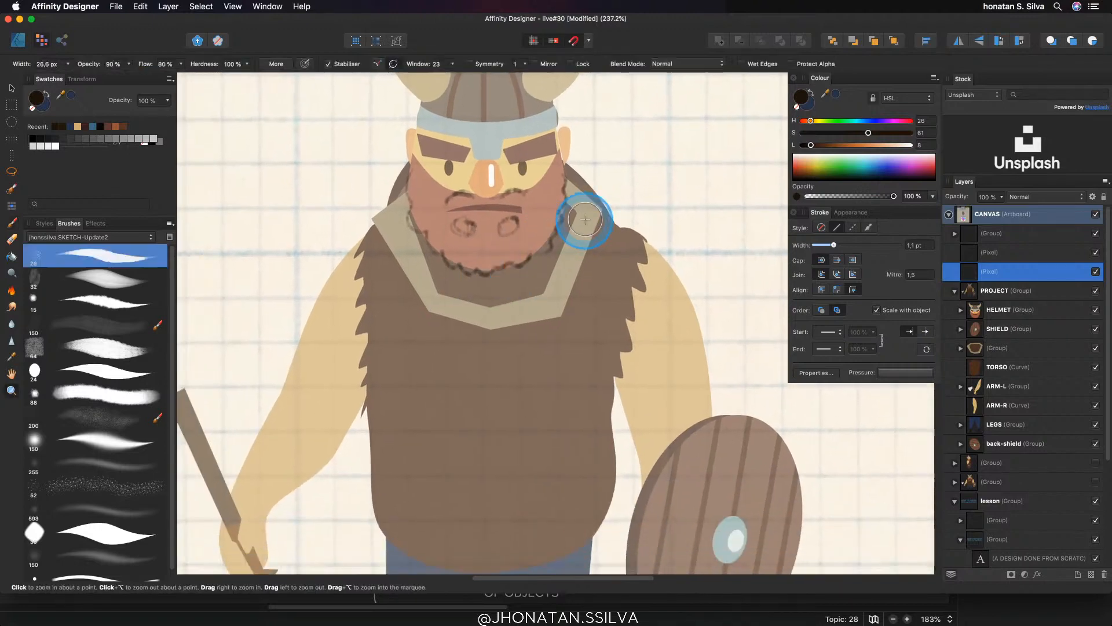
pyautogui.moveTo(592, 232); pyautogui.dragTo(597, 221)
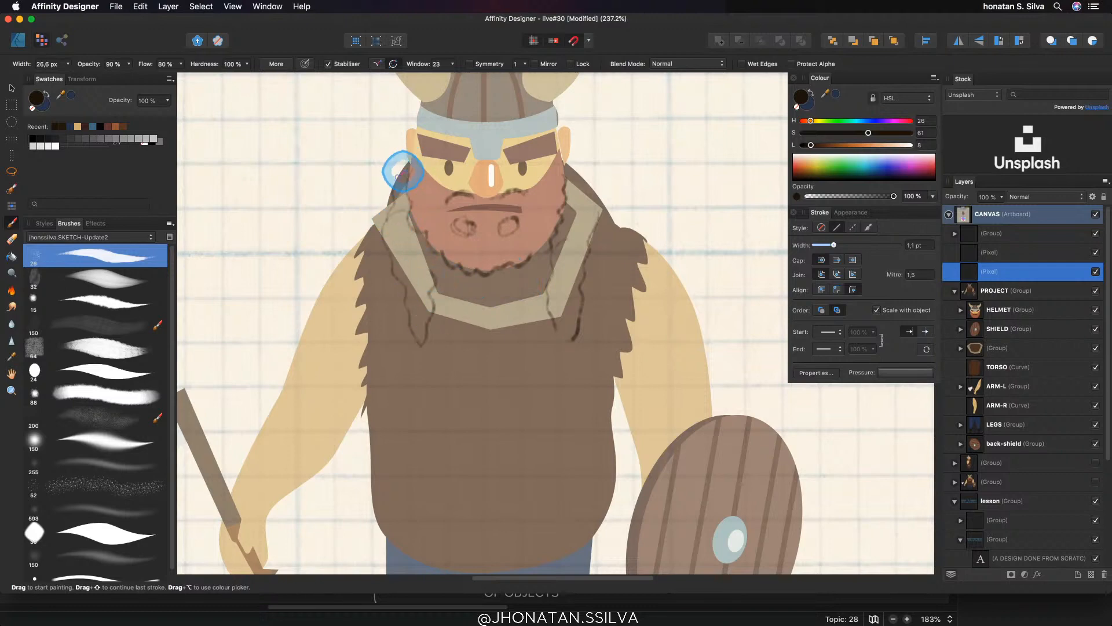
pyautogui.scroll(-2, 510, 268)
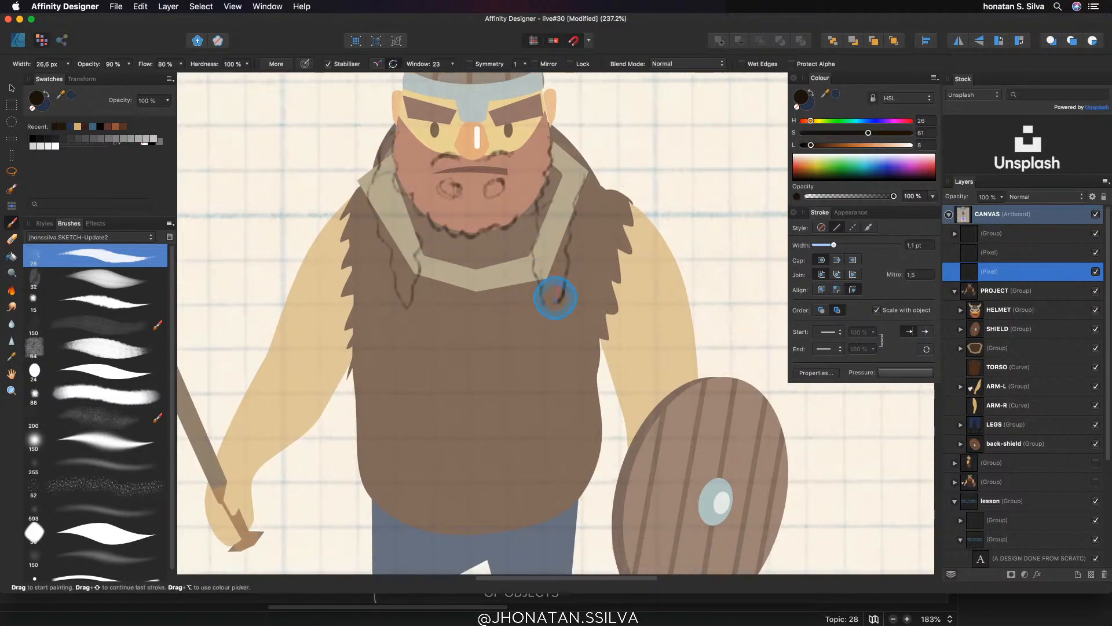
# Sketch crack and wood-grain marks on the planks of the shield
pyautogui.press('super+space')
pyautogui.moveTo(582, 315)
pyautogui.mouseDown()
pyautogui.moveTo(489, 356)
pyautogui.moveTo(487, 313)
pyautogui.moveTo(431, 258)
pyautogui.mouseUp()
pyautogui.moveTo(544, 294)
pyautogui.mouseDown()
pyautogui.moveTo(556, 318)
pyautogui.moveTo(531, 257)
pyautogui.mouseUp()
pyautogui.press('b')
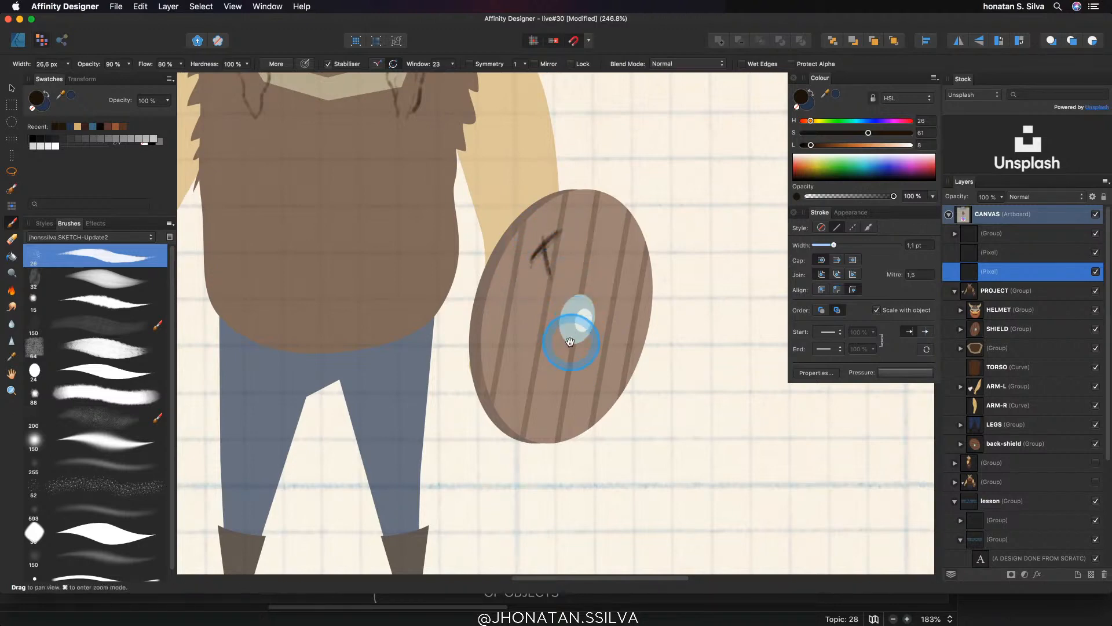
pyautogui.moveTo(570, 342); pyautogui.dragTo(556, 309)
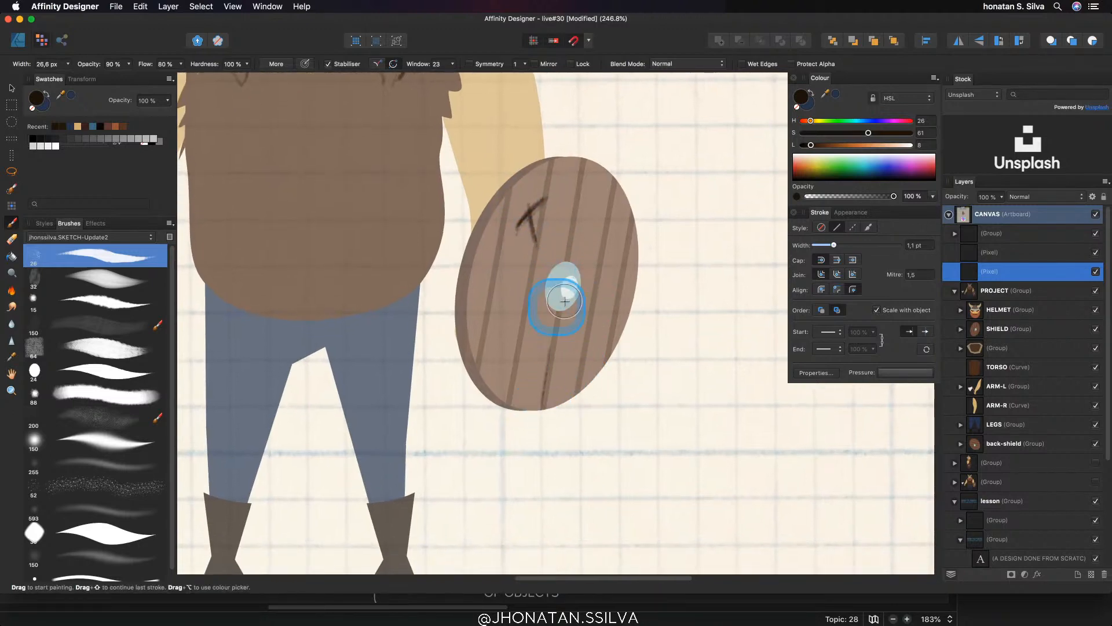
# Sketch a small cross on the helmet's nose guard and a short hair stroke beside the ear
pyautogui.scroll(10, 480, 389)
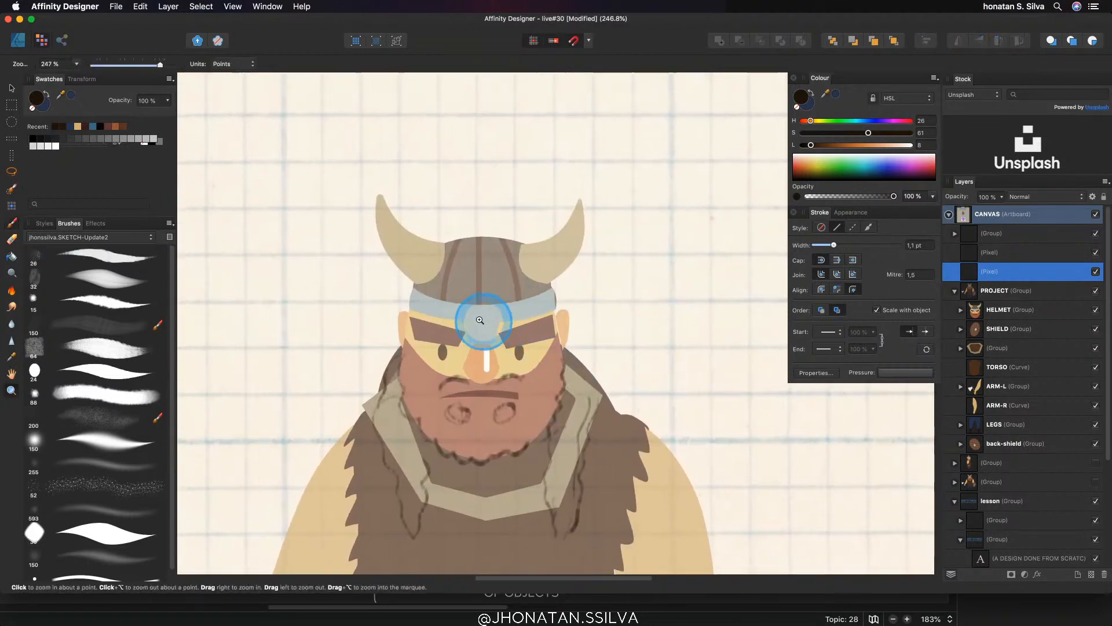
pyautogui.scroll(3, 497, 330)
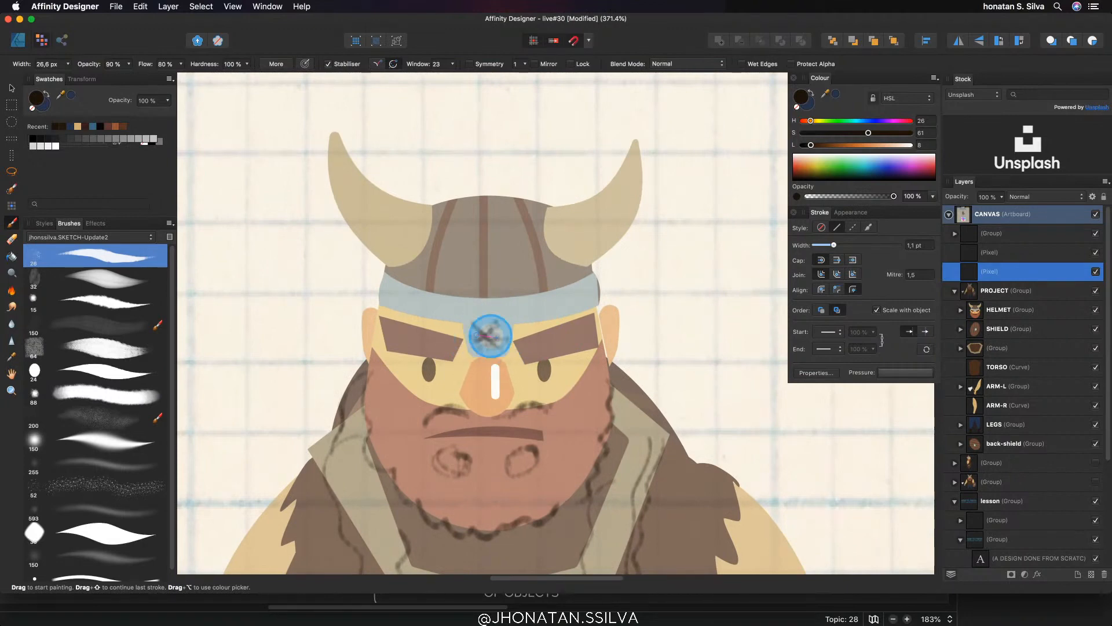
pyautogui.scroll(-3, 498, 350)
pyautogui.moveTo(491, 336)
pyautogui.mouseDown()
pyautogui.moveTo(511, 340)
pyautogui.moveTo(463, 333)
pyautogui.mouseUp()
pyautogui.press('z')
pyautogui.moveTo(586, 301)
pyautogui.mouseDown()
pyautogui.moveTo(619, 274)
pyautogui.moveTo(627, 303)
pyautogui.mouseUp()
pyautogui.press('b')
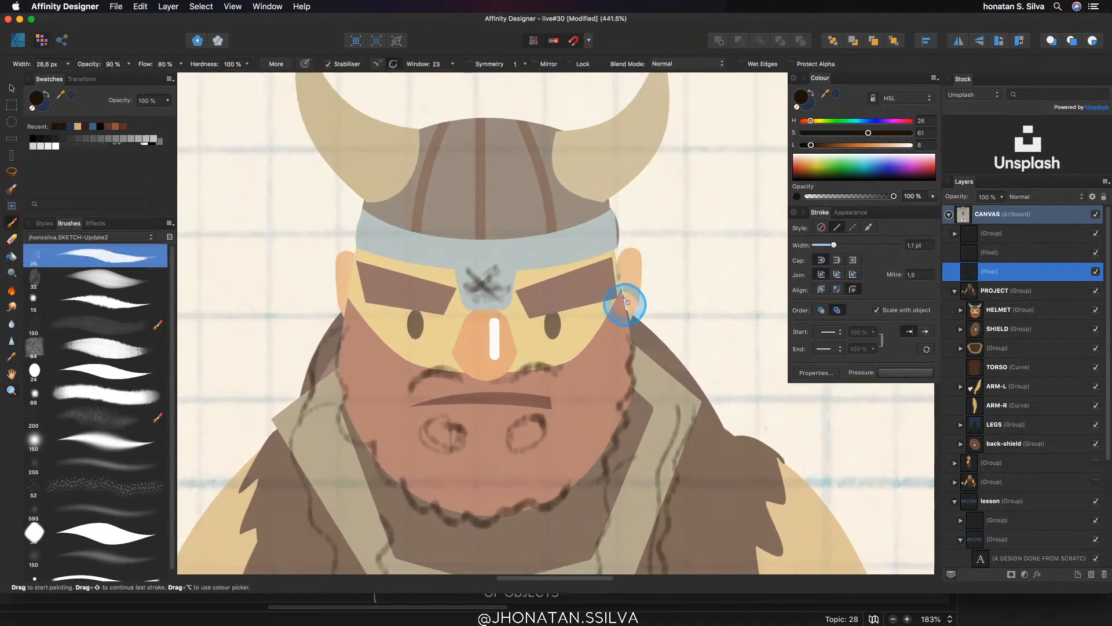
# Sketch jagged texture lines on both horns of the helmet
pyautogui.scroll(4, 305, 249)
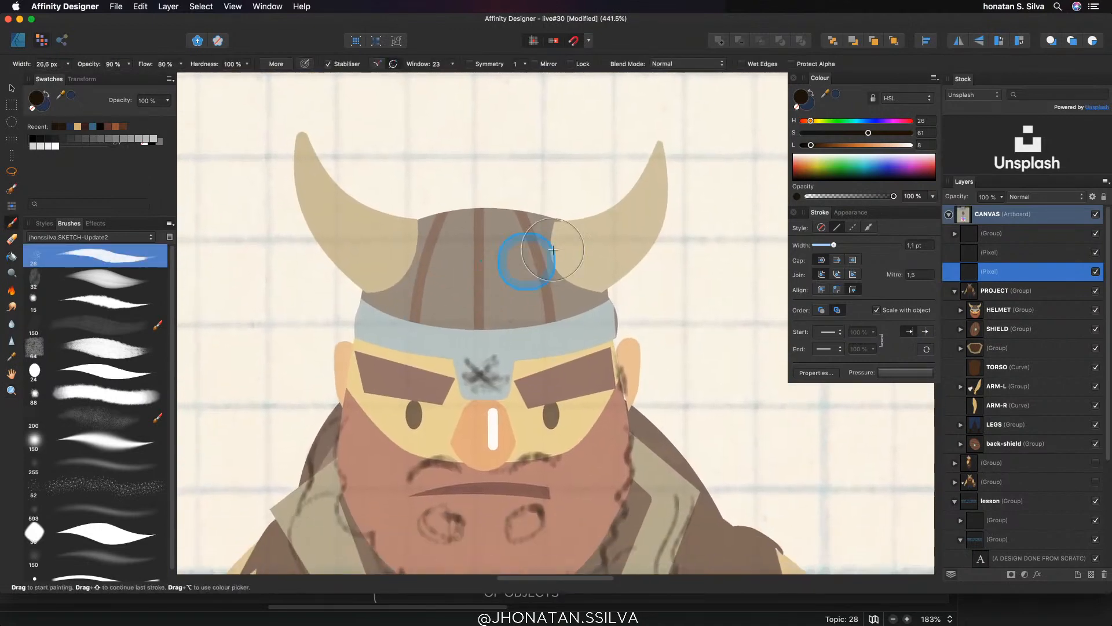
pyautogui.moveTo(553, 251); pyautogui.dragTo(642, 186)
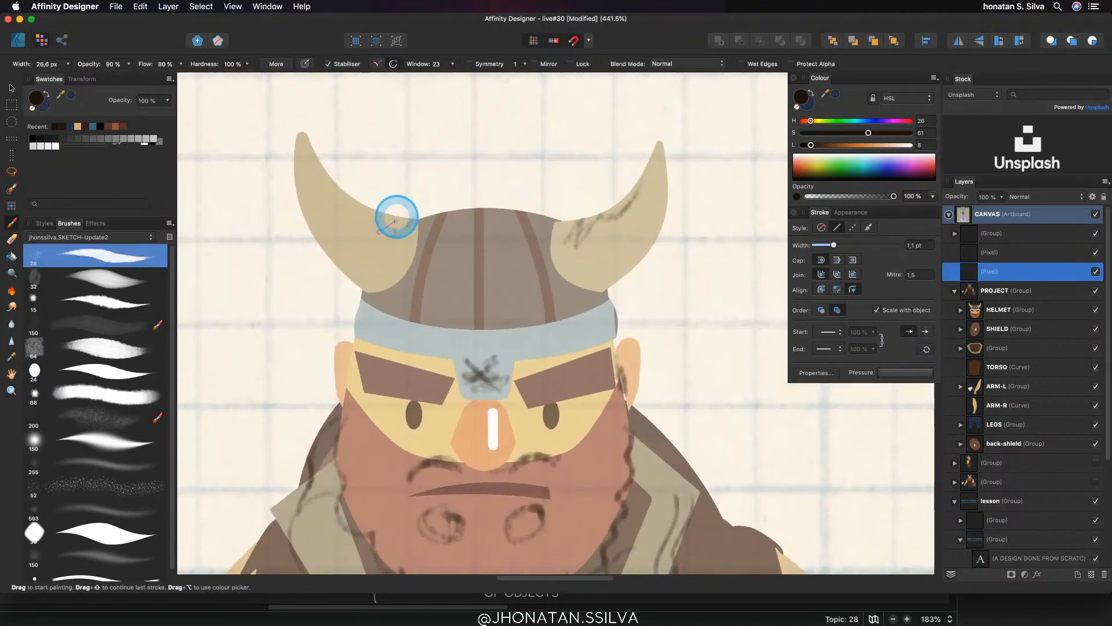
pyautogui.moveTo(395, 221); pyautogui.dragTo(318, 156)
pyautogui.press('z')
pyautogui.moveTo(495, 259)
pyautogui.mouseDown()
pyautogui.moveTo(368, 319)
pyautogui.moveTo(448, 257)
pyautogui.mouseUp()
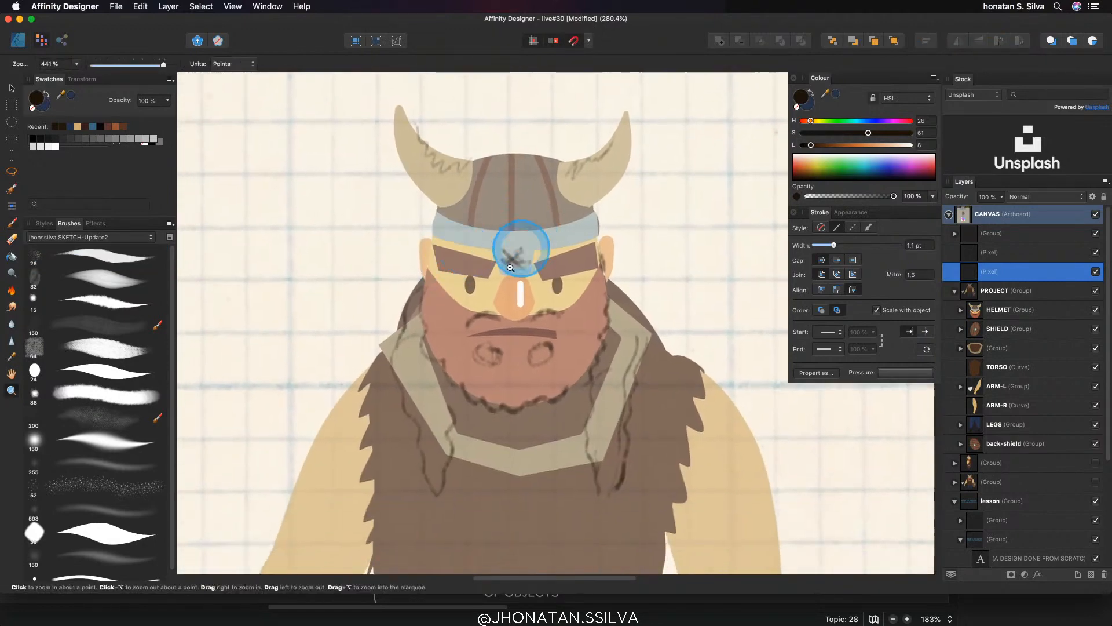
pyautogui.moveTo(420, 435); pyautogui.dragTo(516, 219)
pyautogui.moveTo(480, 285); pyautogui.dragTo(400, 325)
pyautogui.moveTo(509, 357)
pyautogui.mouseDown()
pyautogui.moveTo(449, 371)
pyautogui.moveTo(429, 297)
pyautogui.moveTo(487, 360)
pyautogui.mouseUp()
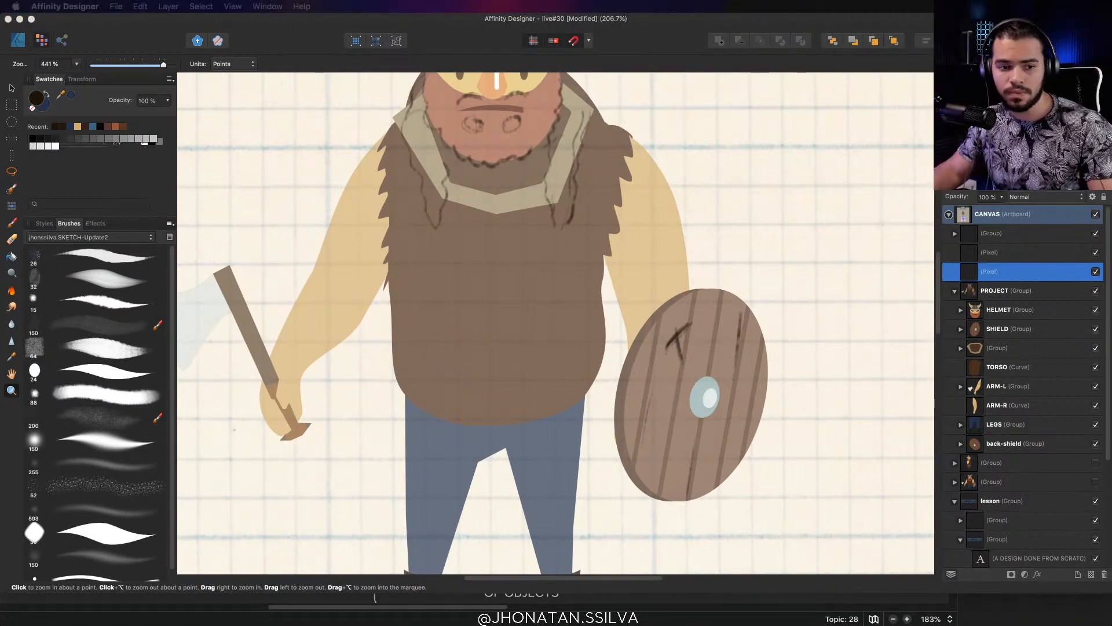
# Switch to PureRef and examine the hair, braids and clothing of the Viking characters in the reference image
pyautogui.moveTo(238, 229); pyautogui.dragTo(248, 572)
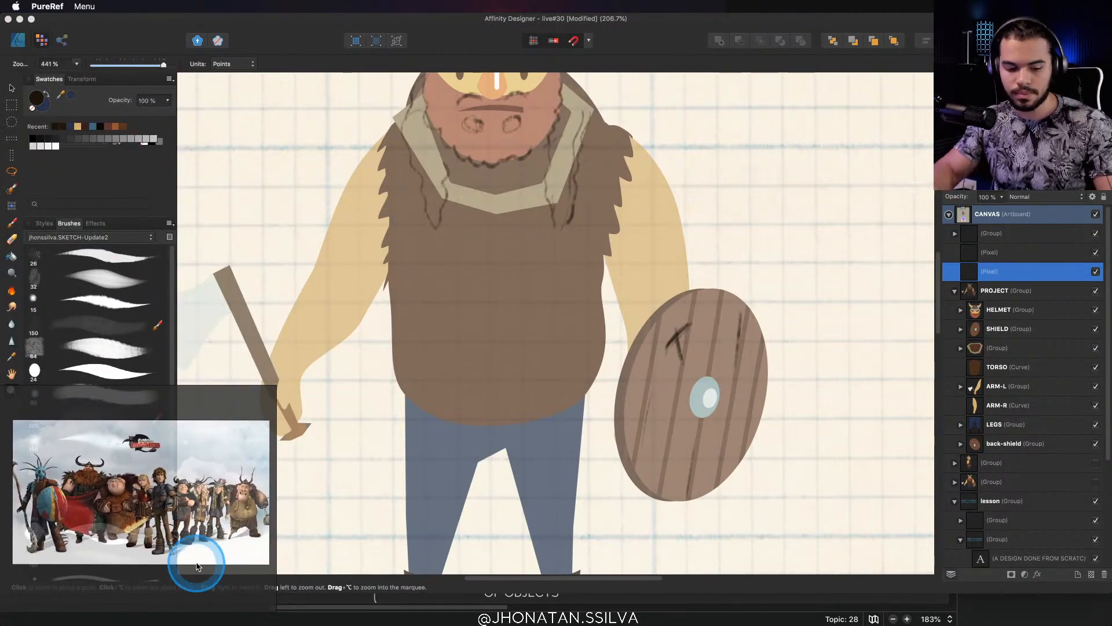
pyautogui.press('super+shift+b')
pyautogui.press('super+shift+b')
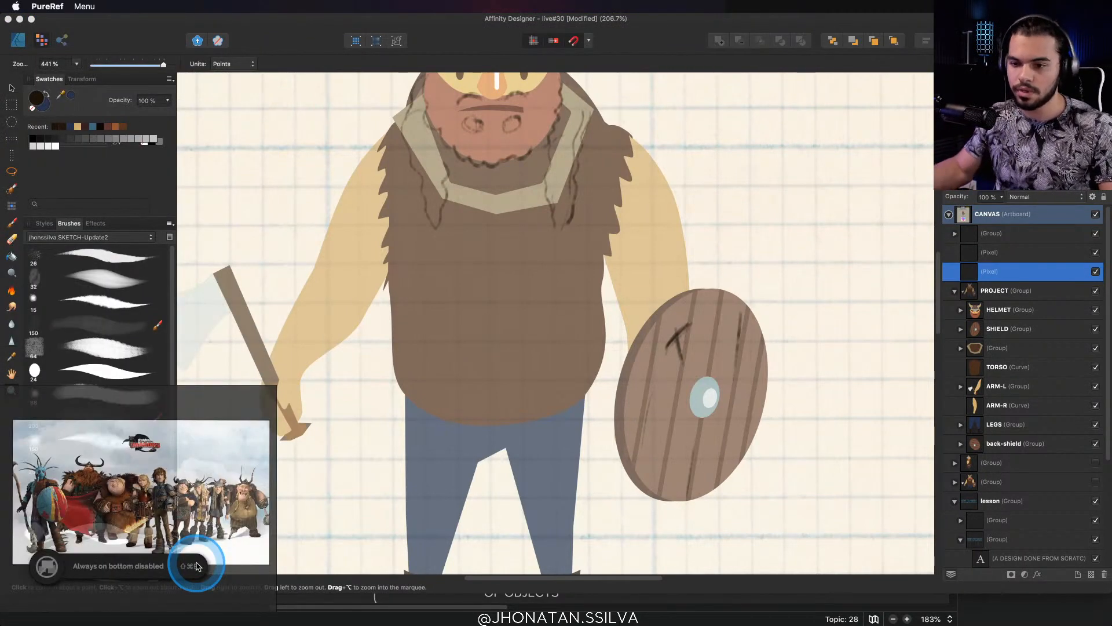
pyautogui.scroll(5, 231, 504)
pyautogui.moveTo(234, 504); pyautogui.dragTo(159, 544)
pyautogui.scroll(6, 136, 516)
pyautogui.scroll(5, 136, 504)
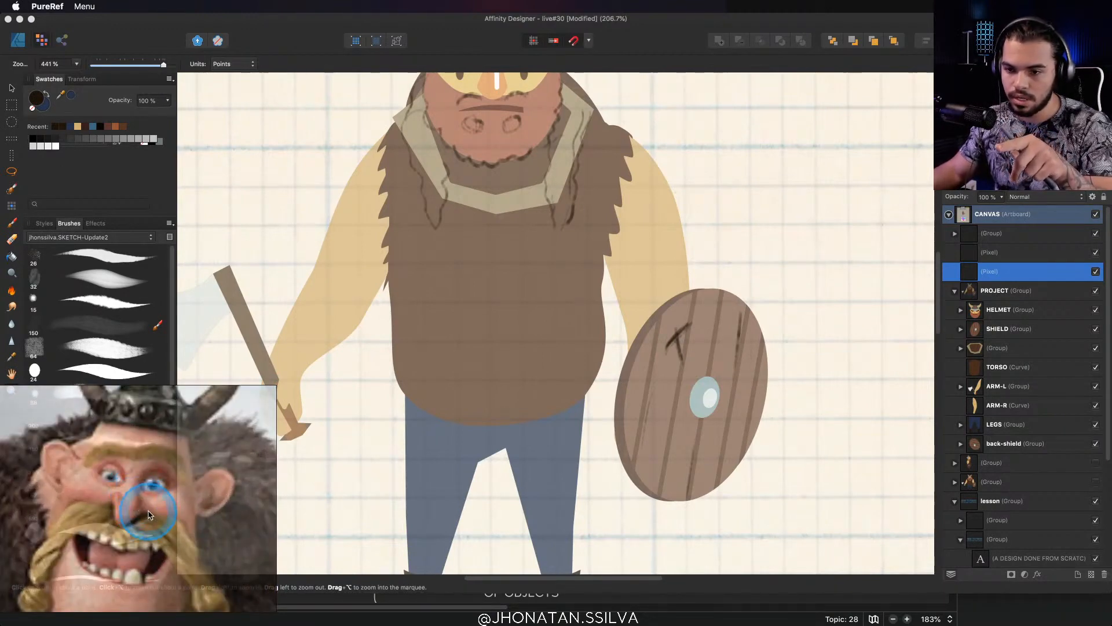
pyautogui.moveTo(166, 515); pyautogui.dragTo(131, 495)
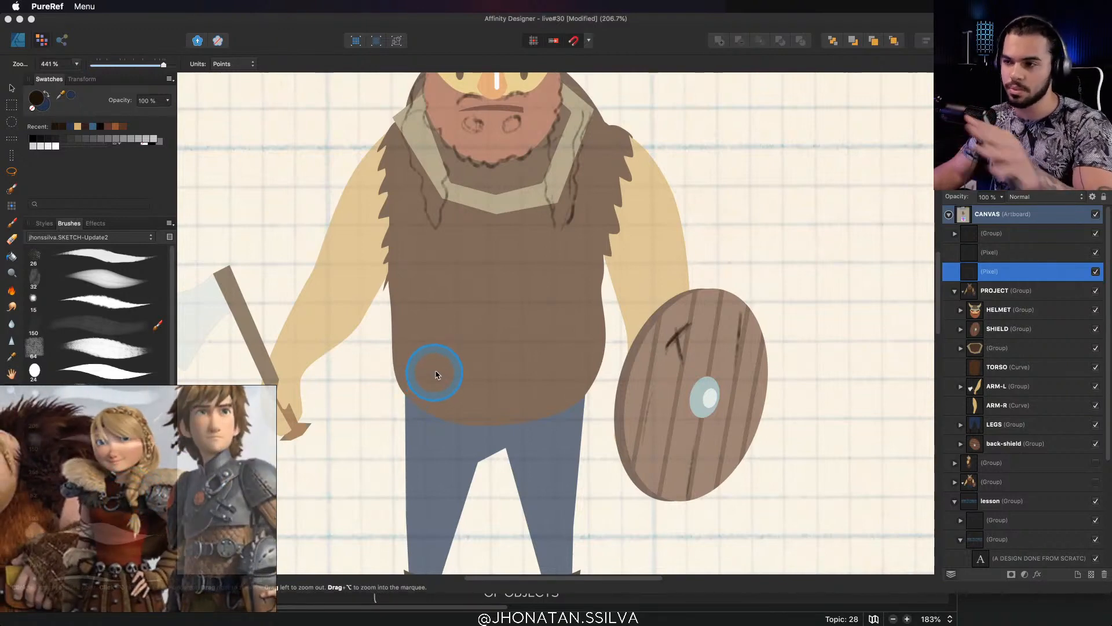
pyautogui.moveTo(184, 469); pyautogui.dragTo(184, 429)
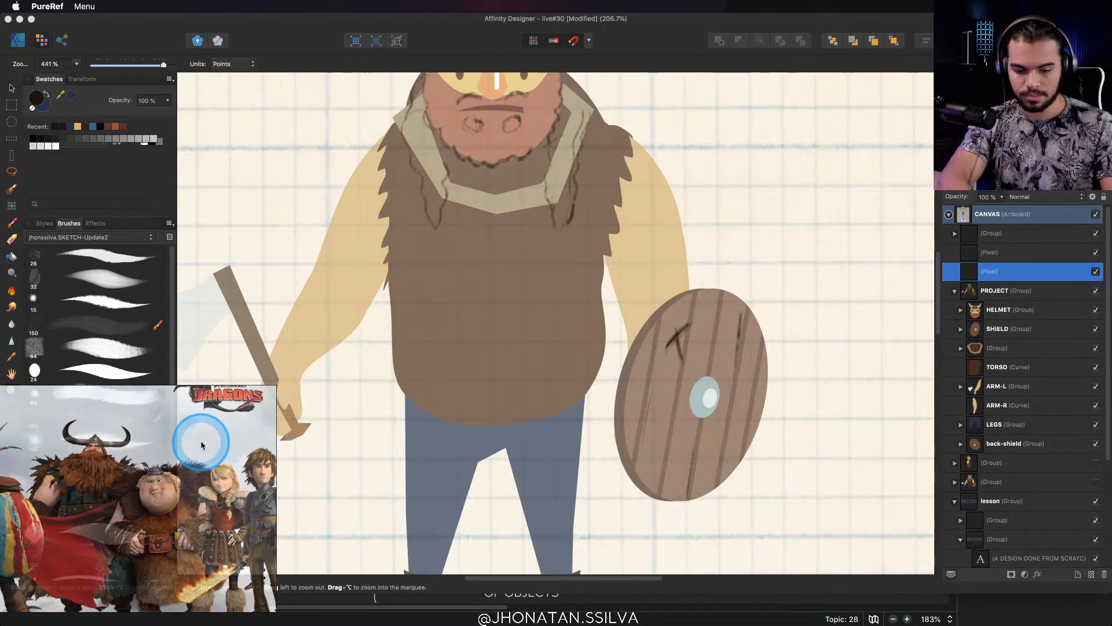
pyautogui.press('shift+super+b')
# Return to Affinity Designer and handwrite the note "2D" above the axe with the Paint Brush
pyautogui.click(584, 253)
pyautogui.moveTo(585, 254); pyautogui.dragTo(434, 316)
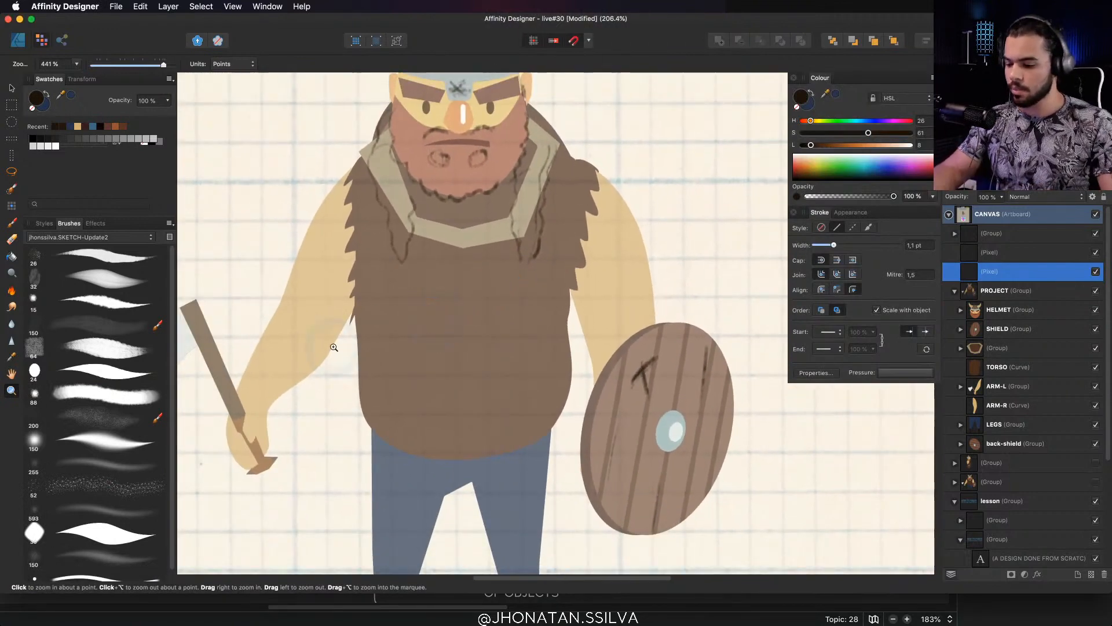
pyautogui.moveTo(334, 347); pyautogui.dragTo(433, 330)
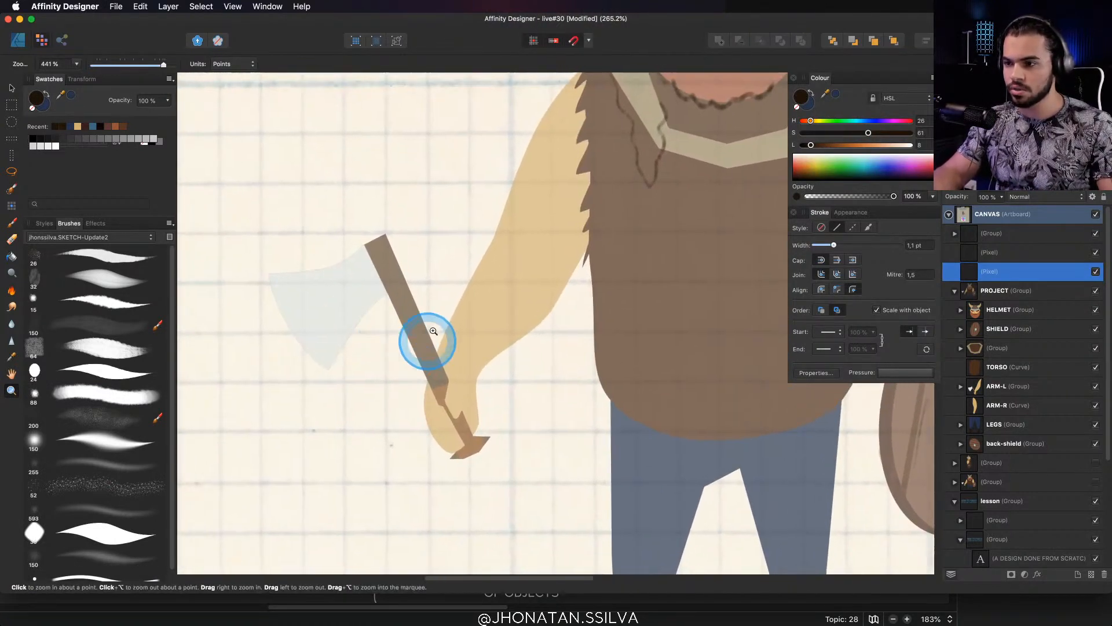
pyautogui.press('b')
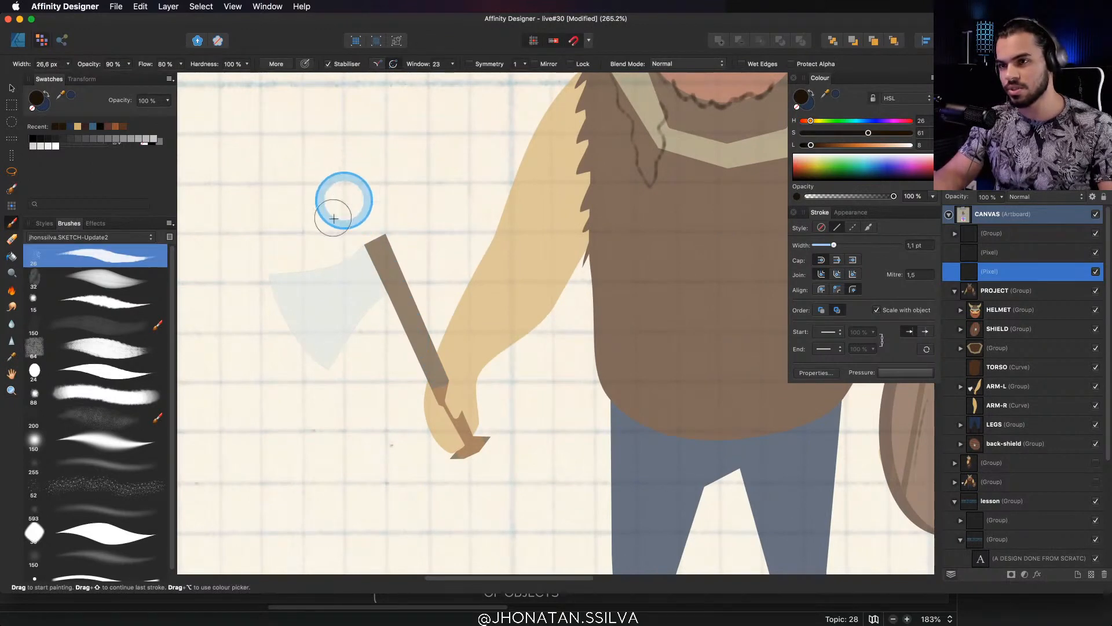
pyautogui.moveTo(297, 204)
pyautogui.mouseDown()
pyautogui.moveTo(298, 236)
pyautogui.moveTo(323, 230)
pyautogui.mouseUp()
pyautogui.moveTo(329, 187)
pyautogui.mouseDown()
pyautogui.moveTo(335, 226)
pyautogui.moveTo(358, 226)
pyautogui.mouseUp()
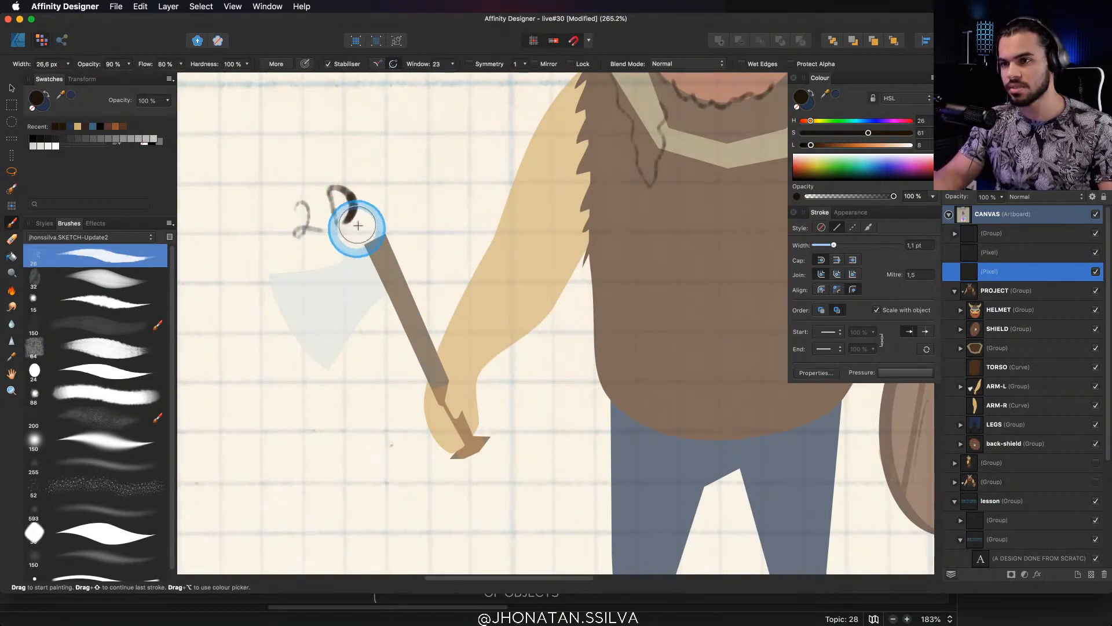
# Sketch a narrow triangular blade in perspective from the axe handle and darken its edge
pyautogui.moveTo(291, 211)
pyautogui.mouseDown()
pyautogui.moveTo(295, 238)
pyautogui.moveTo(325, 232)
pyautogui.moveTo(353, 289)
pyautogui.moveTo(316, 345)
pyautogui.moveTo(376, 395)
pyautogui.moveTo(390, 269)
pyautogui.moveTo(371, 399)
pyautogui.mouseUp()
pyautogui.scroll(-2, 368, 286)
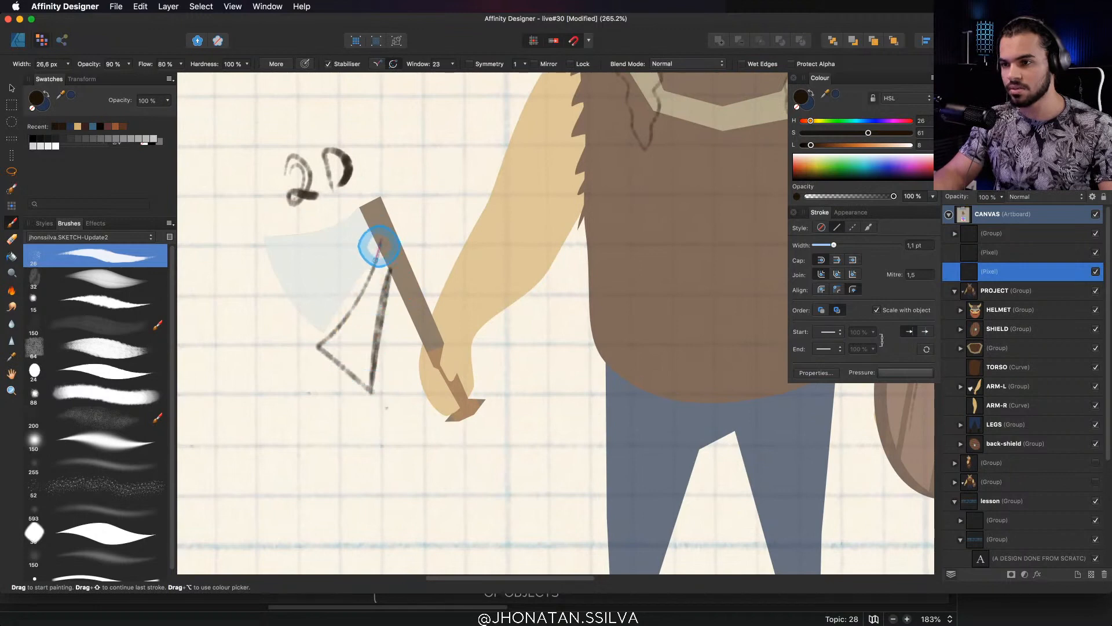
pyautogui.moveTo(375, 244)
pyautogui.mouseDown()
pyautogui.moveTo(321, 340)
pyautogui.moveTo(338, 371)
pyautogui.mouseUp()
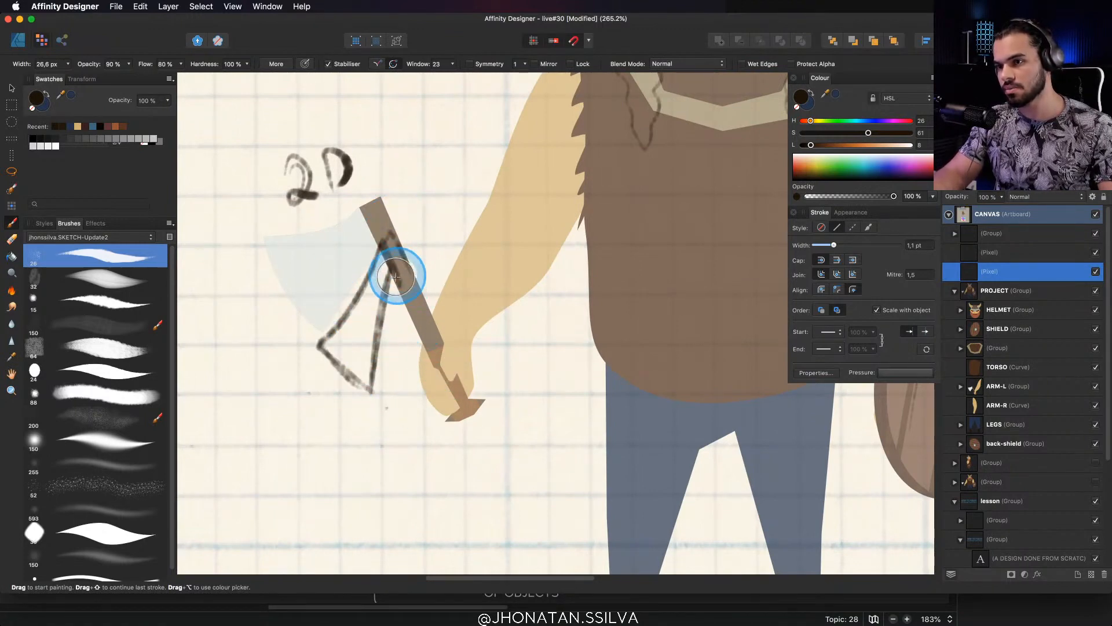
pyautogui.moveTo(391, 274); pyautogui.dragTo(373, 376)
pyautogui.moveTo(387, 296); pyautogui.dragTo(370, 378)
# Reinforce the blade sketch near the handle and sketch shading lines along the inner edge of the axe arm
pyautogui.moveTo(459, 316); pyautogui.dragTo(388, 357)
pyautogui.moveTo(530, 351)
pyautogui.mouseDown()
pyautogui.moveTo(427, 410)
pyautogui.moveTo(396, 329)
pyautogui.mouseUp()
pyautogui.moveTo(383, 232); pyautogui.dragTo(390, 268)
pyautogui.moveTo(387, 190); pyautogui.dragTo(392, 293)
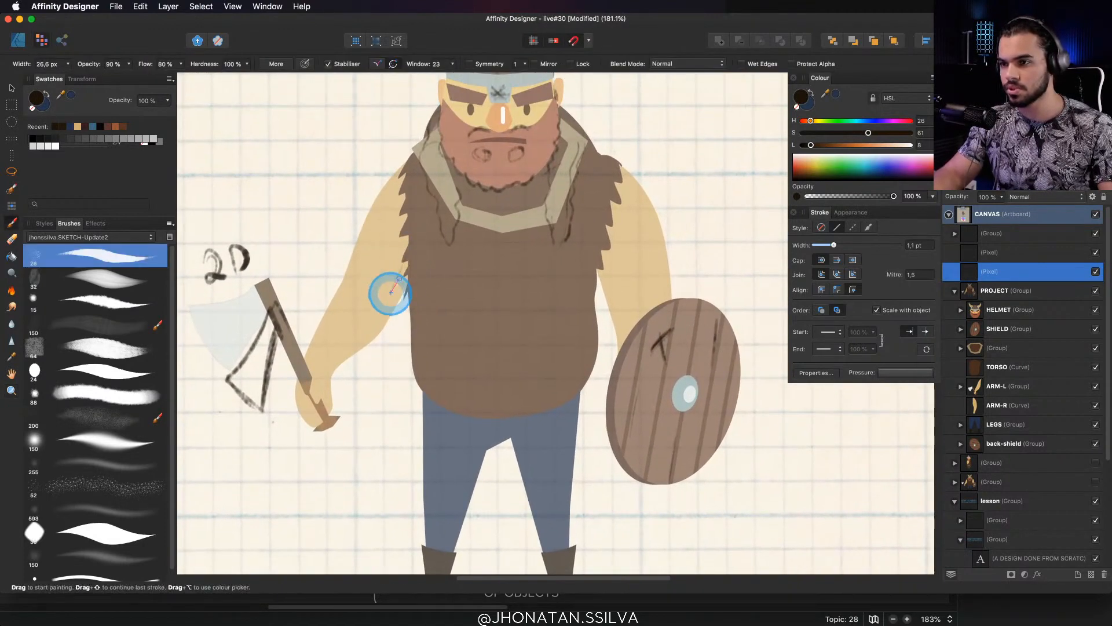
# Select the soft-edged brush, try a stroke on the inner side of the axe arm and undo that stroke
pyautogui.click(111, 394)
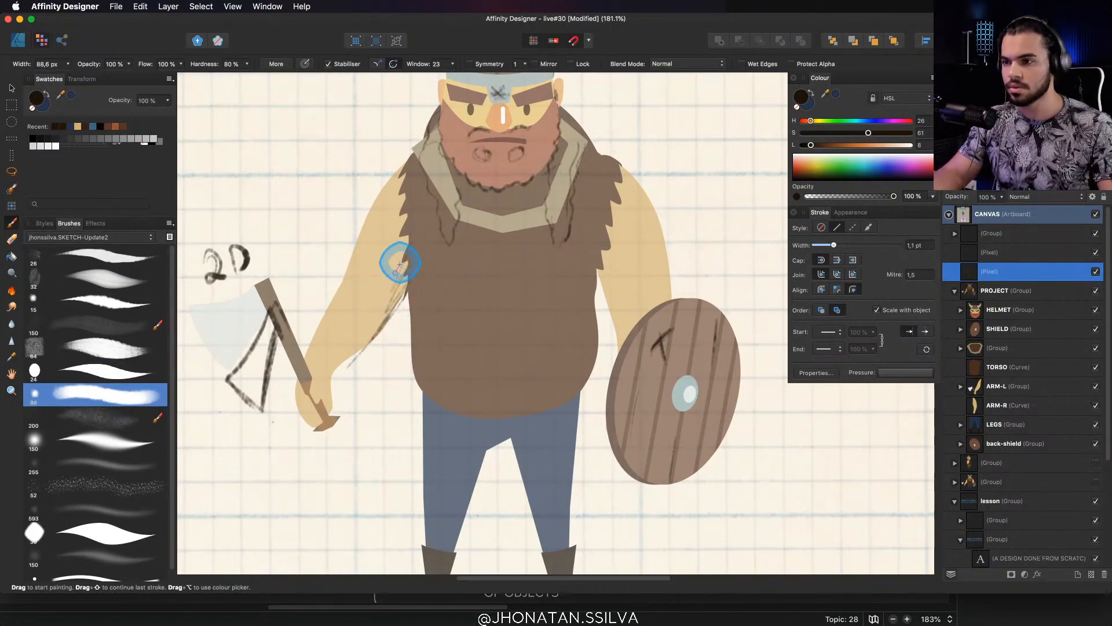
pyautogui.moveTo(400, 261)
pyautogui.mouseDown()
pyautogui.moveTo(385, 290)
pyautogui.moveTo(368, 293)
pyautogui.moveTo(390, 266)
pyautogui.mouseUp()
pyautogui.press('super+z')
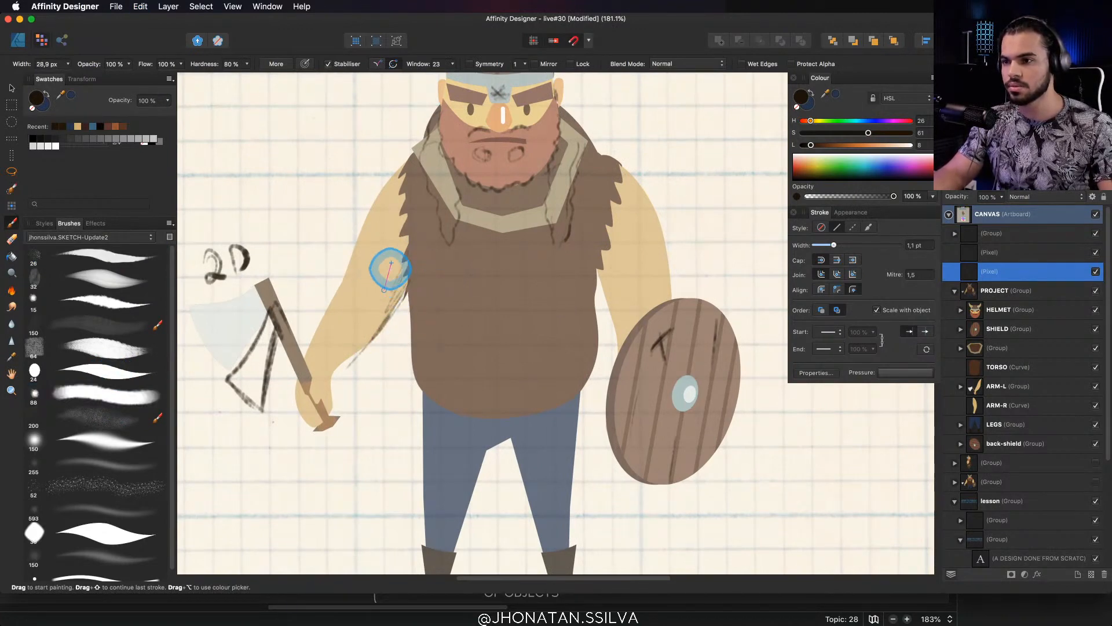
# Shade the inner edges of both arms and both trouser legs with the soft-edged brush
pyautogui.moveTo(383, 314); pyautogui.dragTo(354, 356)
pyautogui.moveTo(599, 243)
pyautogui.mouseDown()
pyautogui.moveTo(605, 315)
pyautogui.moveTo(486, 344)
pyautogui.moveTo(481, 332)
pyautogui.mouseUp()
pyautogui.moveTo(478, 386); pyautogui.dragTo(455, 458)
pyautogui.moveTo(516, 396); pyautogui.dragTo(535, 450)
pyautogui.moveTo(537, 370); pyautogui.dragTo(515, 365)
pyautogui.moveTo(532, 329); pyautogui.dragTo(582, 317)
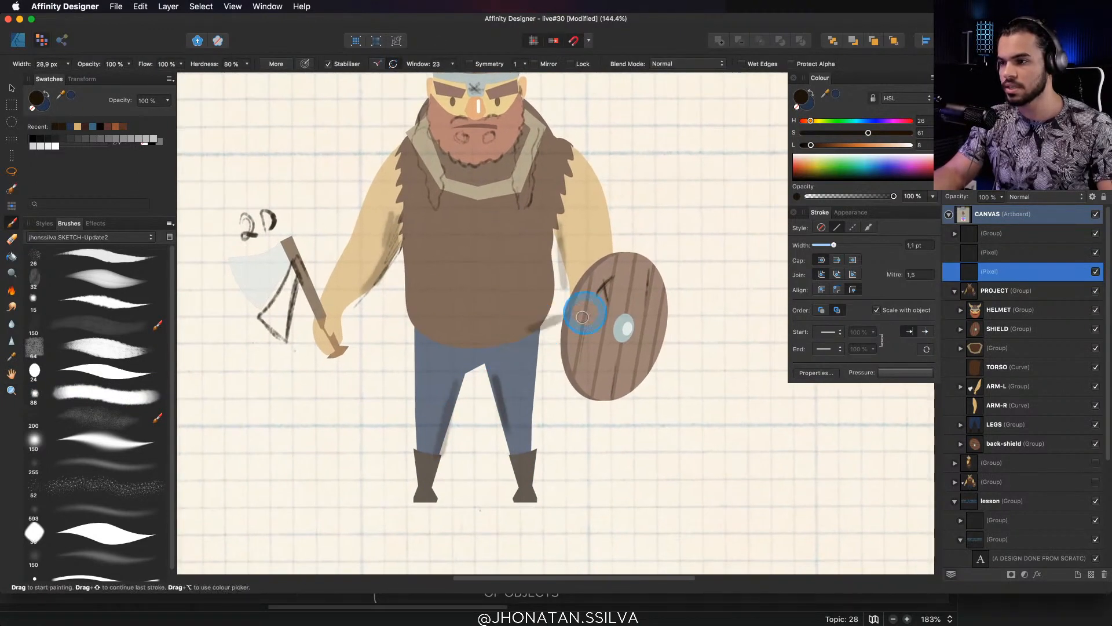
# Select the first brush in the sketch set and sketch a hanging pouch on each hip at the tunic's lower edge
pyautogui.scroll(4, 544, 332)
pyautogui.click(145, 258)
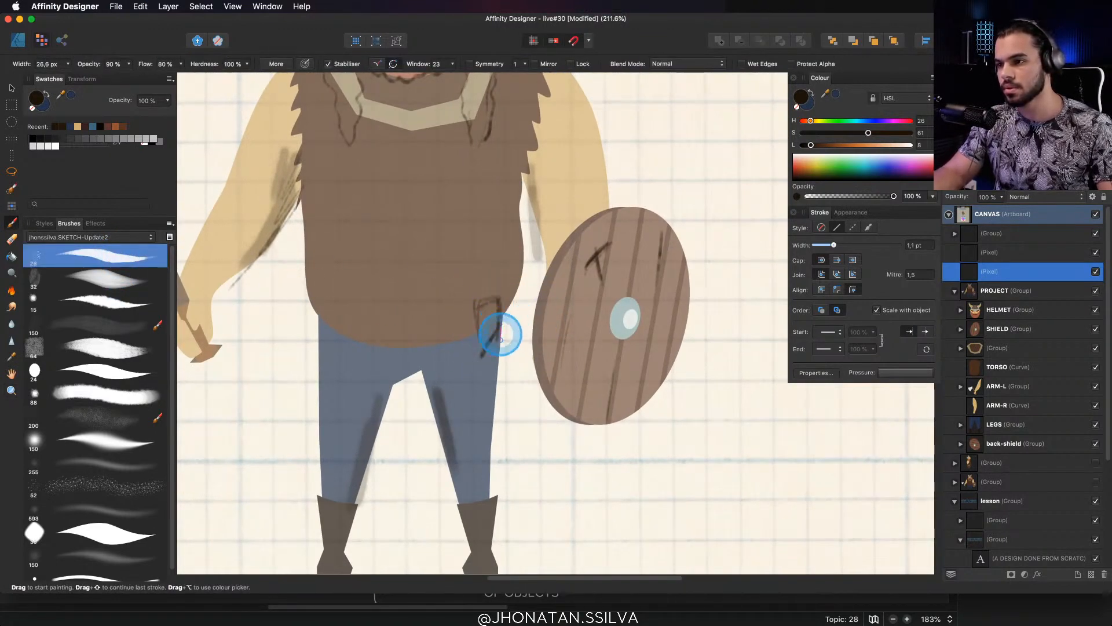
pyautogui.moveTo(491, 299)
pyautogui.mouseDown()
pyautogui.moveTo(498, 374)
pyautogui.moveTo(504, 289)
pyautogui.mouseUp()
pyautogui.scroll(-4, 532, 296)
pyautogui.scroll(4, 388, 325)
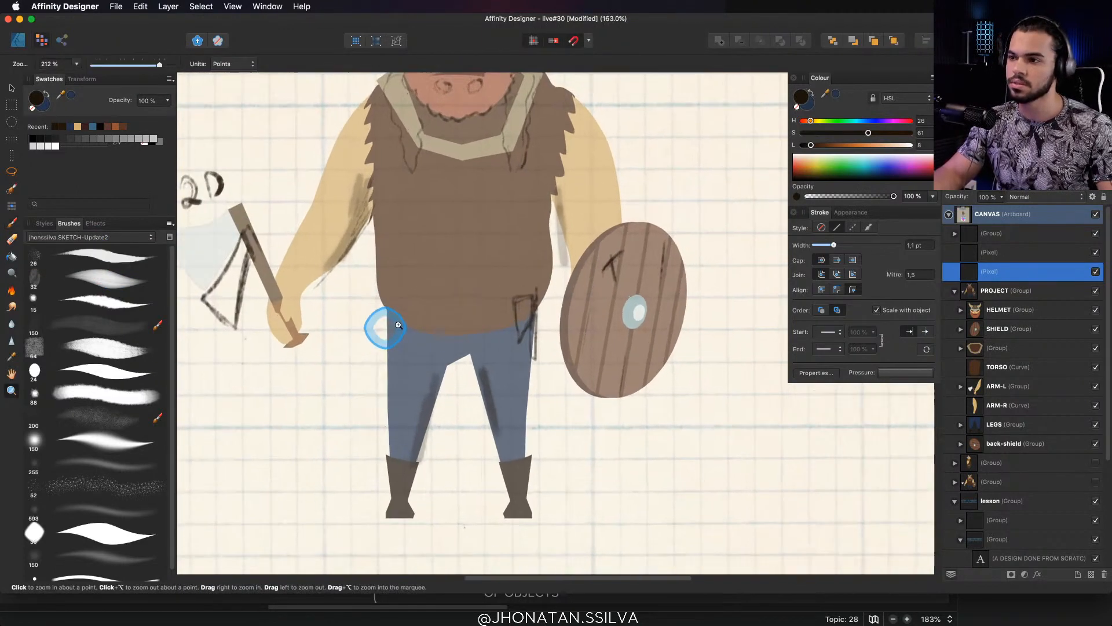
pyautogui.moveTo(357, 302)
pyautogui.mouseDown()
pyautogui.moveTo(360, 351)
pyautogui.moveTo(389, 371)
pyautogui.mouseUp()
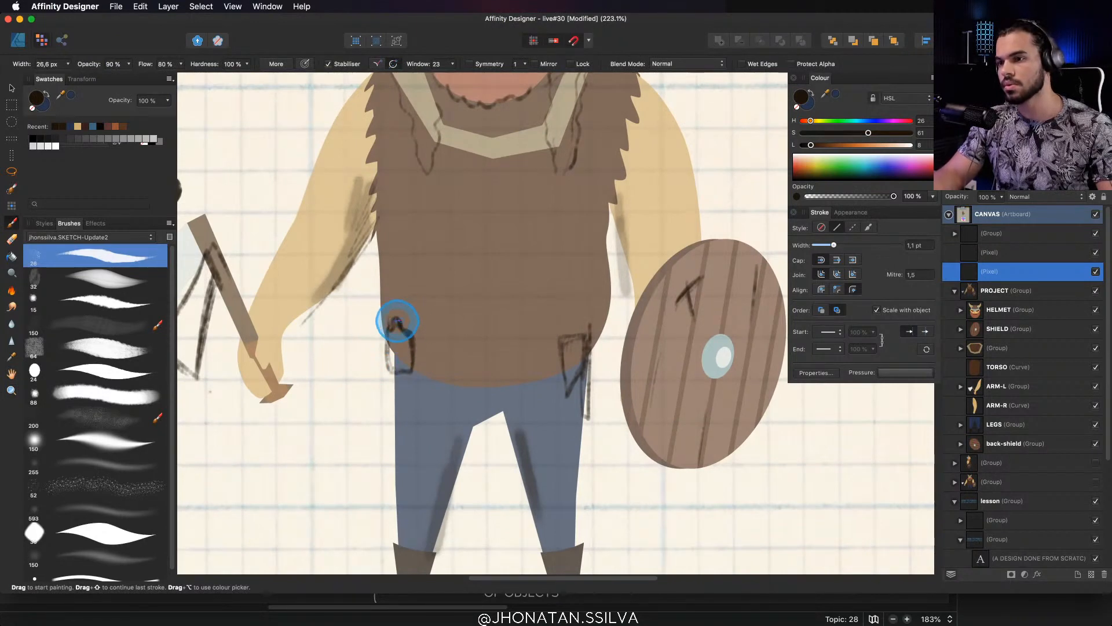
pyautogui.moveTo(398, 320)
pyautogui.mouseDown()
pyautogui.moveTo(409, 333)
pyautogui.moveTo(400, 363)
pyautogui.moveTo(377, 378)
pyautogui.moveTo(398, 358)
pyautogui.mouseUp()
# Sketch a curved belt across the lower torso with a large rectangular buckle at its centre
pyautogui.moveTo(442, 295); pyautogui.dragTo(405, 302)
pyautogui.moveTo(463, 325)
pyautogui.mouseDown()
pyautogui.moveTo(467, 356)
pyautogui.moveTo(493, 325)
pyautogui.moveTo(491, 355)
pyautogui.mouseUp()
pyautogui.moveTo(490, 355); pyautogui.dragTo(479, 320)
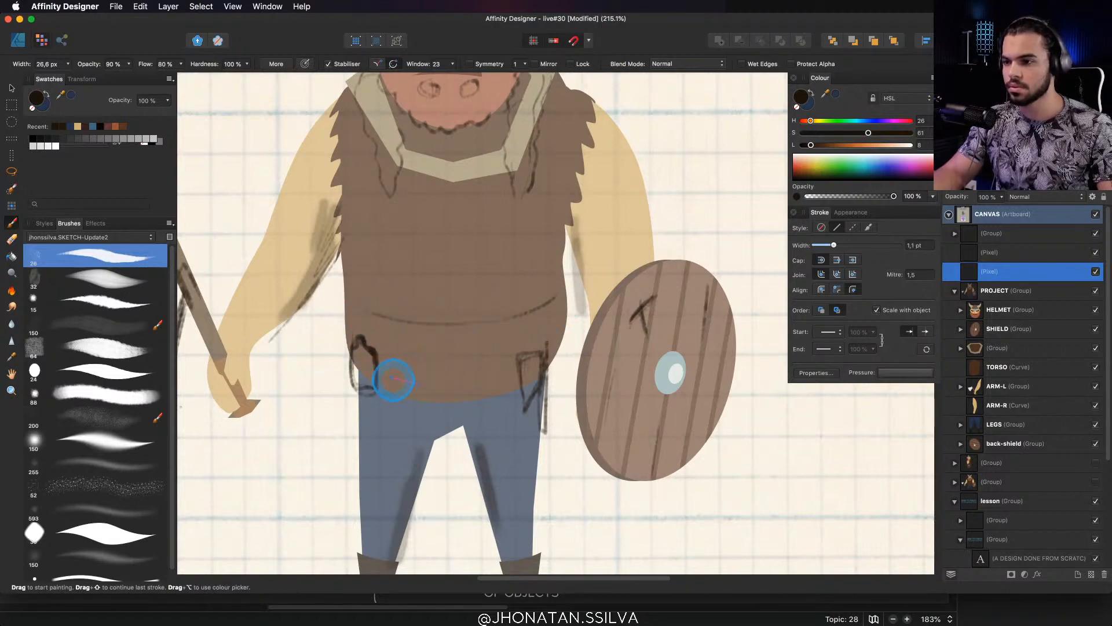
pyautogui.moveTo(385, 370); pyautogui.dragTo(524, 373)
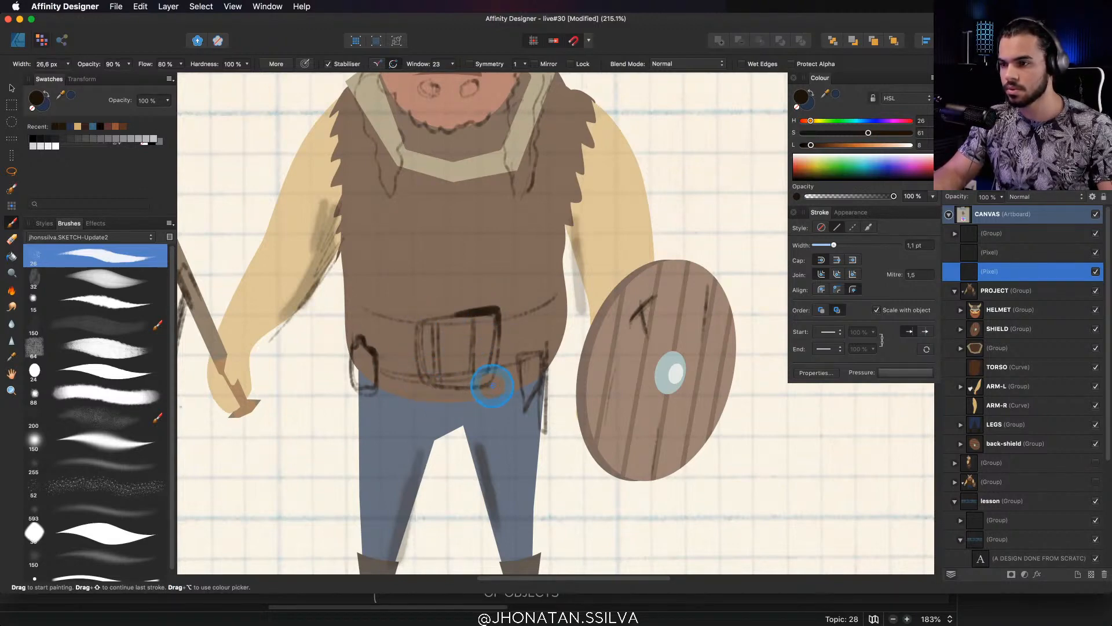
# Reinforce the belt's upper and lower edges on both sides of the buckle and darken the torso edge beside it
pyautogui.moveTo(415, 322); pyautogui.dragTo(357, 305)
pyautogui.moveTo(396, 385); pyautogui.dragTo(429, 386)
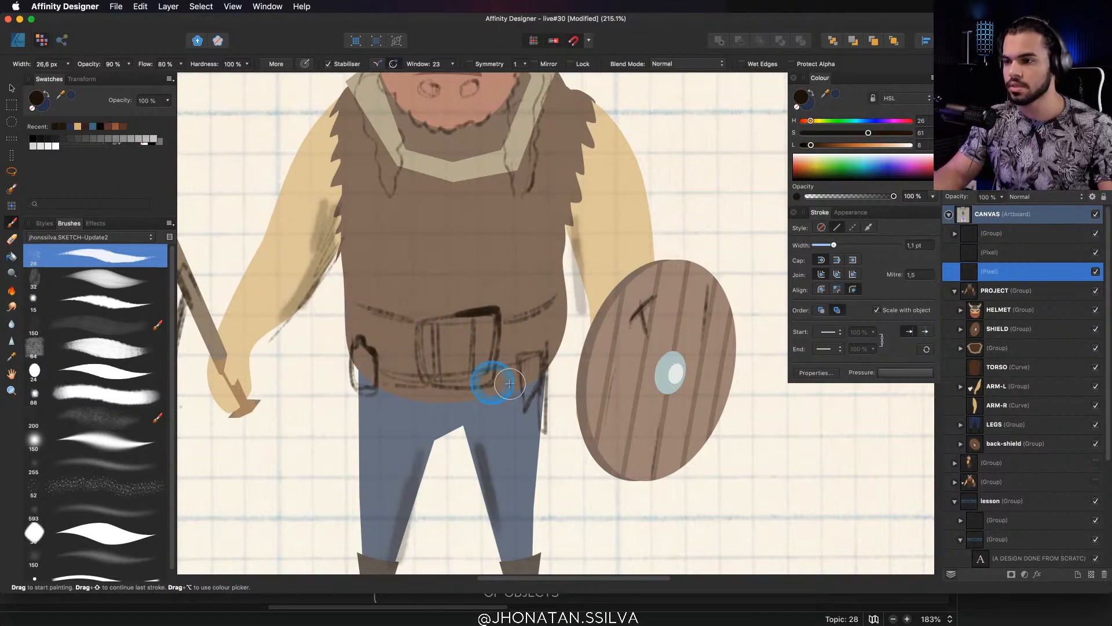
pyautogui.moveTo(528, 372); pyautogui.dragTo(501, 378)
pyautogui.moveTo(555, 300); pyautogui.dragTo(538, 313)
pyautogui.moveTo(559, 306); pyautogui.dragTo(544, 373)
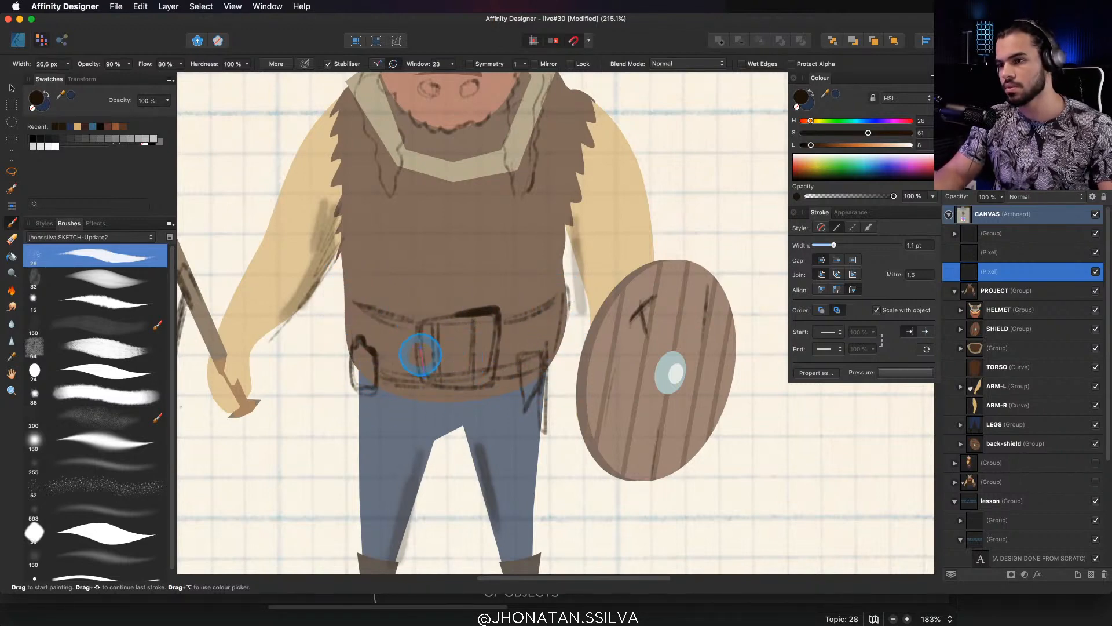
pyautogui.moveTo(522, 303)
pyautogui.mouseDown()
pyautogui.moveTo(504, 340)
pyautogui.moveTo(542, 272)
pyautogui.moveTo(505, 320)
pyautogui.mouseUp()
pyautogui.scroll(-3, 506, 320)
pyautogui.press('b')
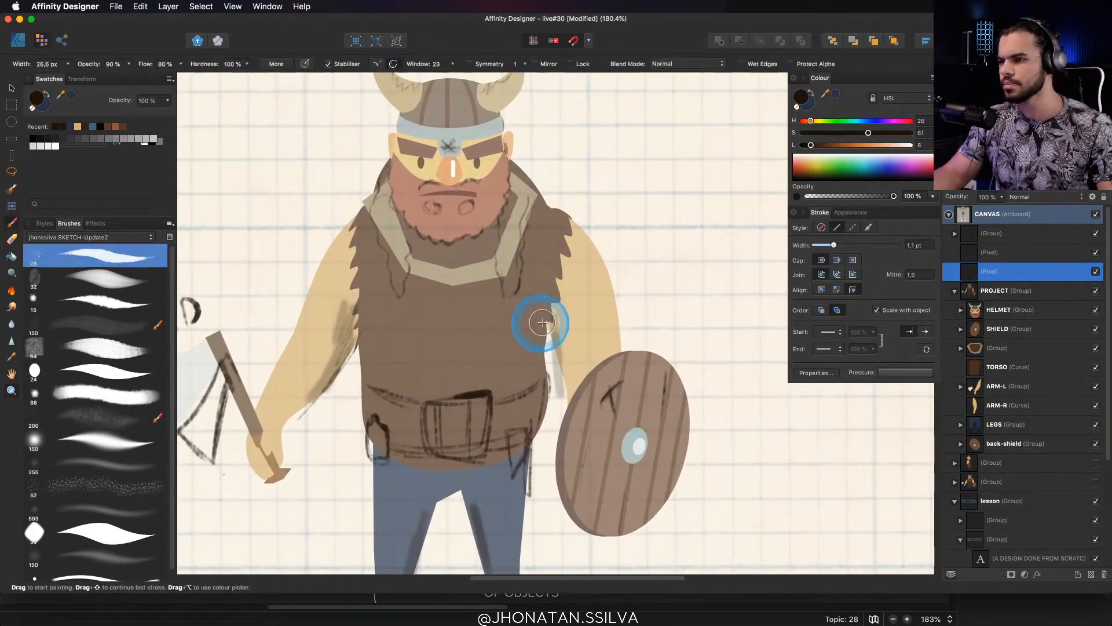
# Hide the sketch pixel layer and set the PROJECT group's opacity to 100%
pyautogui.press('z')
pyautogui.scroll(-5, 550, 336)
pyautogui.scroll(3, 509, 277)
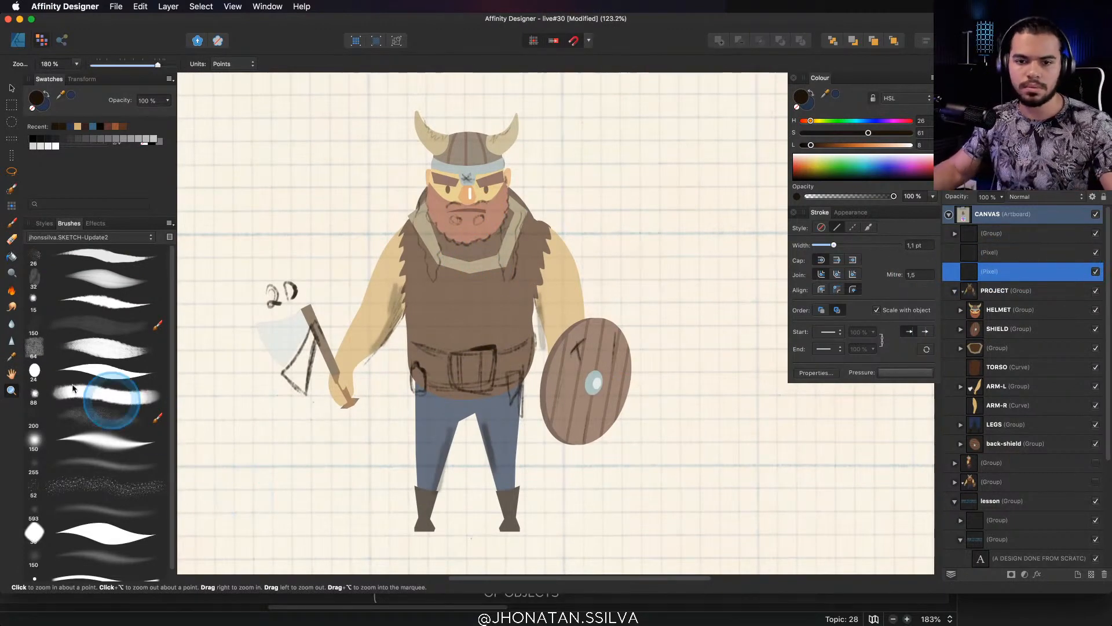
pyautogui.click(532, 308)
pyautogui.click(1095, 271)
pyautogui.click(1043, 290)
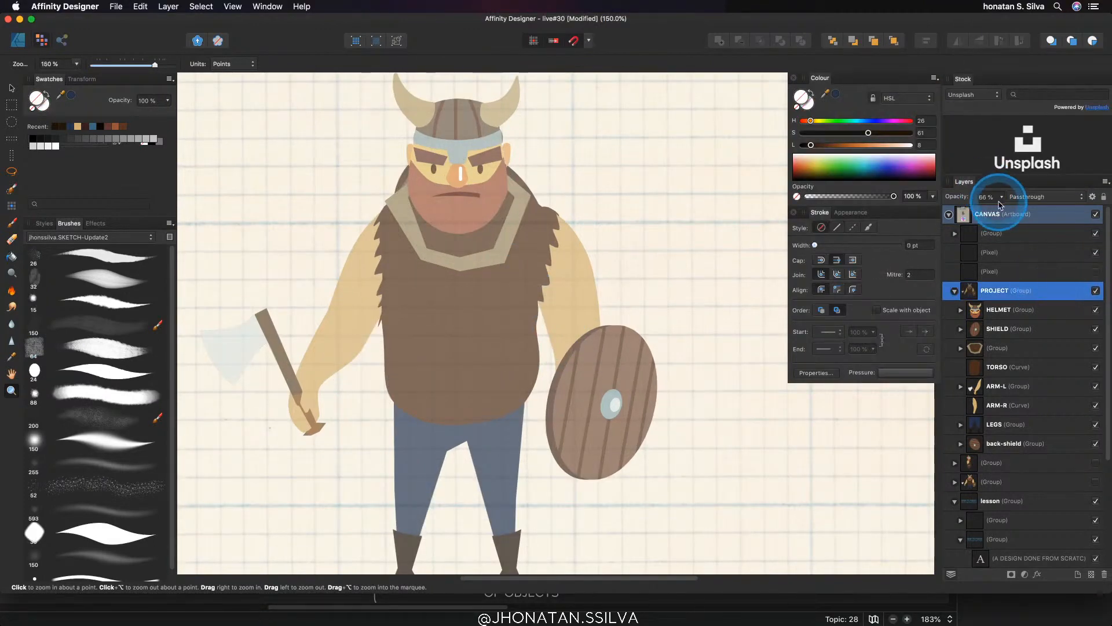
pyautogui.click(1002, 197)
pyautogui.moveTo(1035, 207)
pyautogui.mouseDown()
pyautogui.moveTo(1002, 206)
pyautogui.moveTo(1043, 213)
pyautogui.mouseUp()
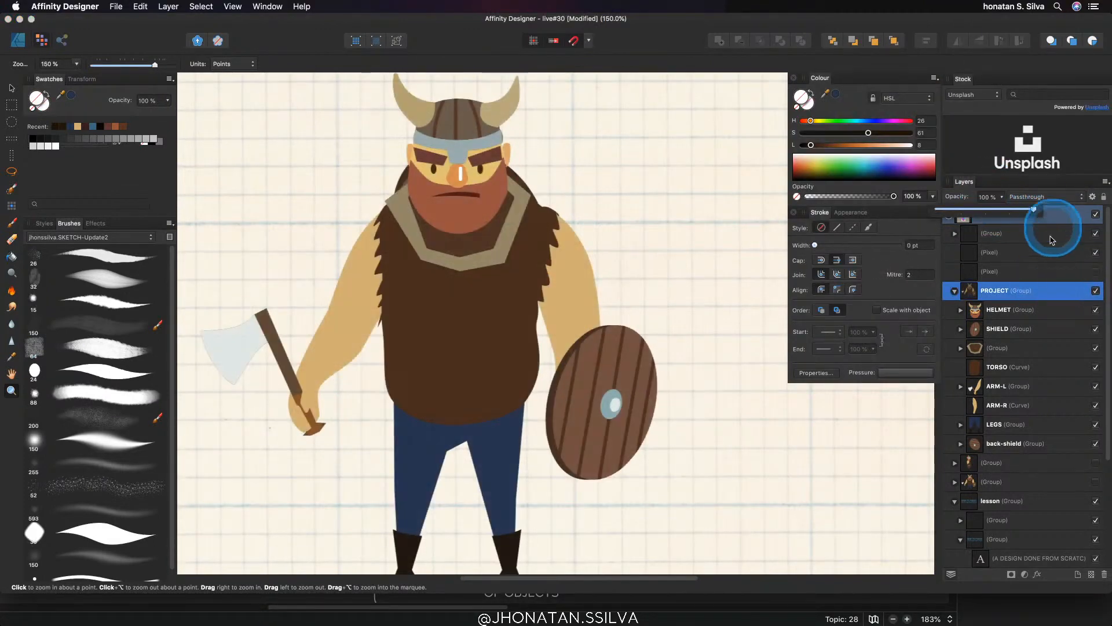
# Show the sketch pixel layer again and lower its opacity to about 38%
pyautogui.click(1003, 277)
pyautogui.click(1095, 273)
pyautogui.click(1002, 198)
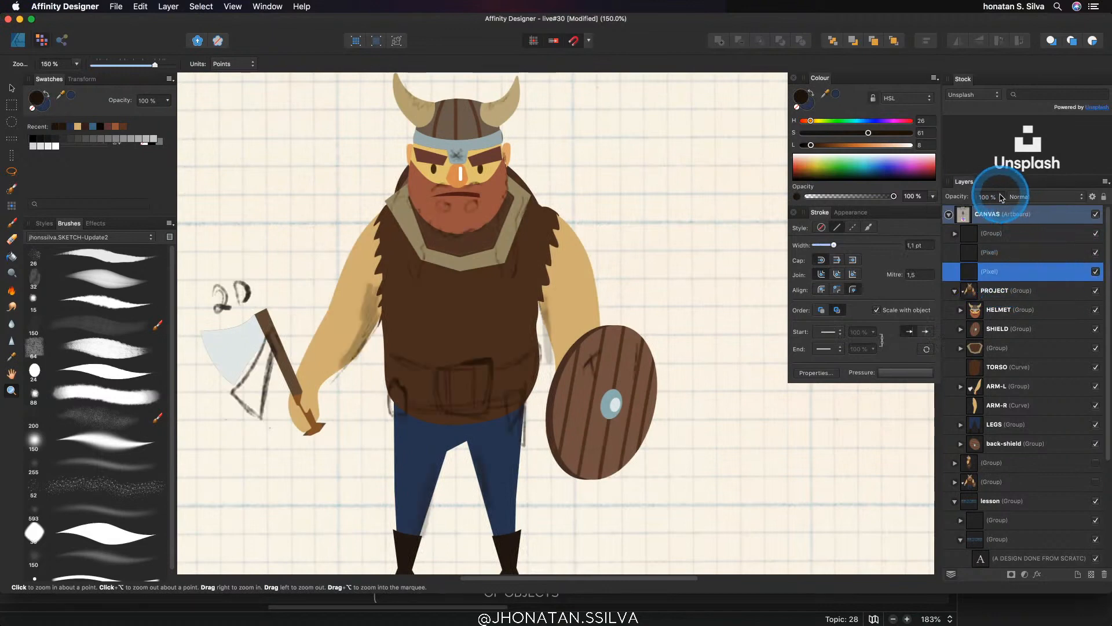
pyautogui.moveTo(997, 208); pyautogui.dragTo(945, 211)
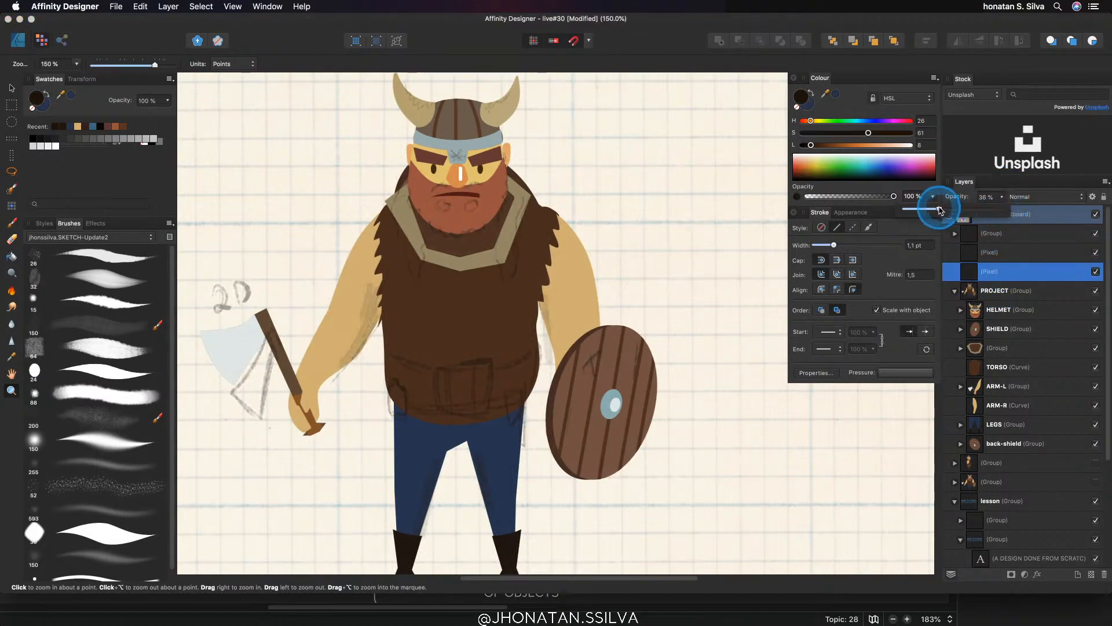
# Select the beard curve, switch to the Designer Persona and sculpt the beard's outer edge into wavy tufts with the Pencil tool
pyautogui.click(993, 307)
pyautogui.moveTo(459, 198); pyautogui.dragTo(510, 333)
pyautogui.doubleClick(532, 241)
pyautogui.press('z')
pyautogui.press('v')
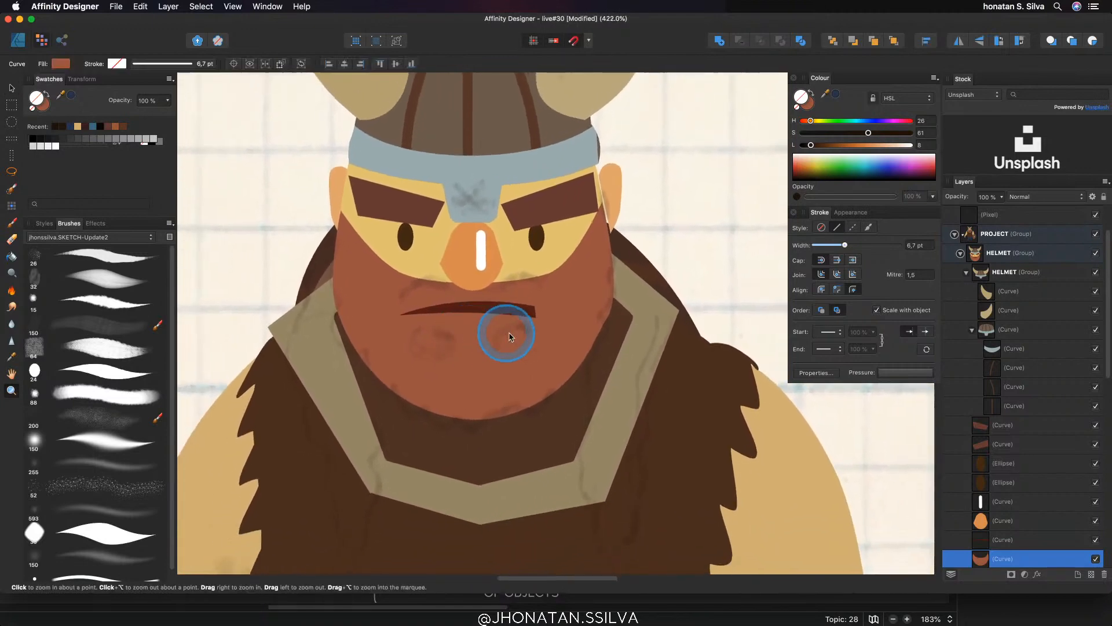
pyautogui.press('super+c')
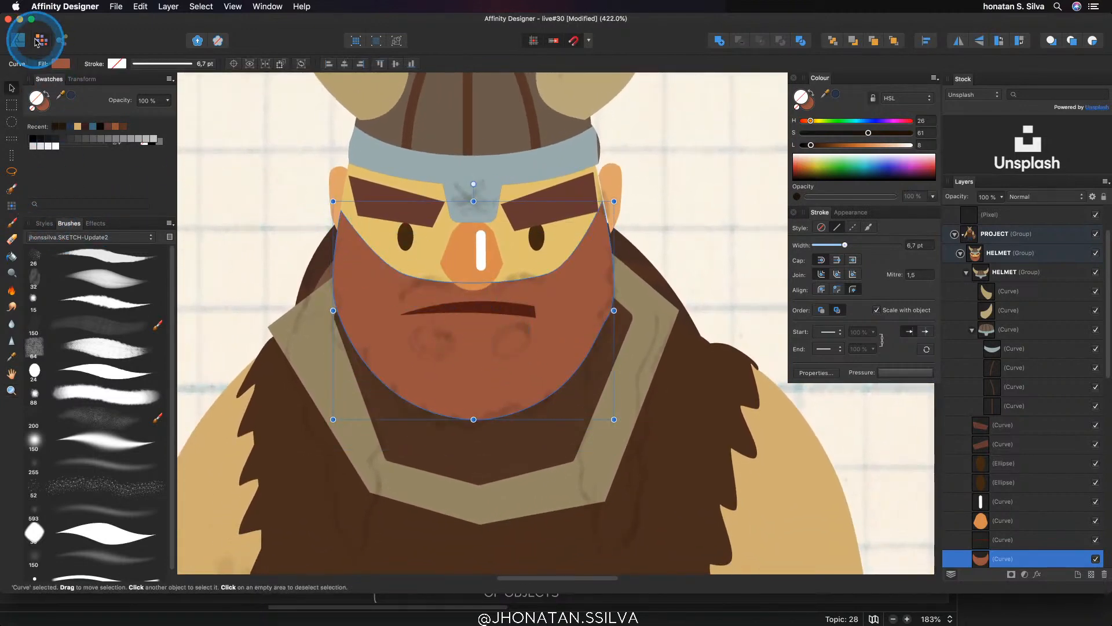
pyautogui.click(24, 47)
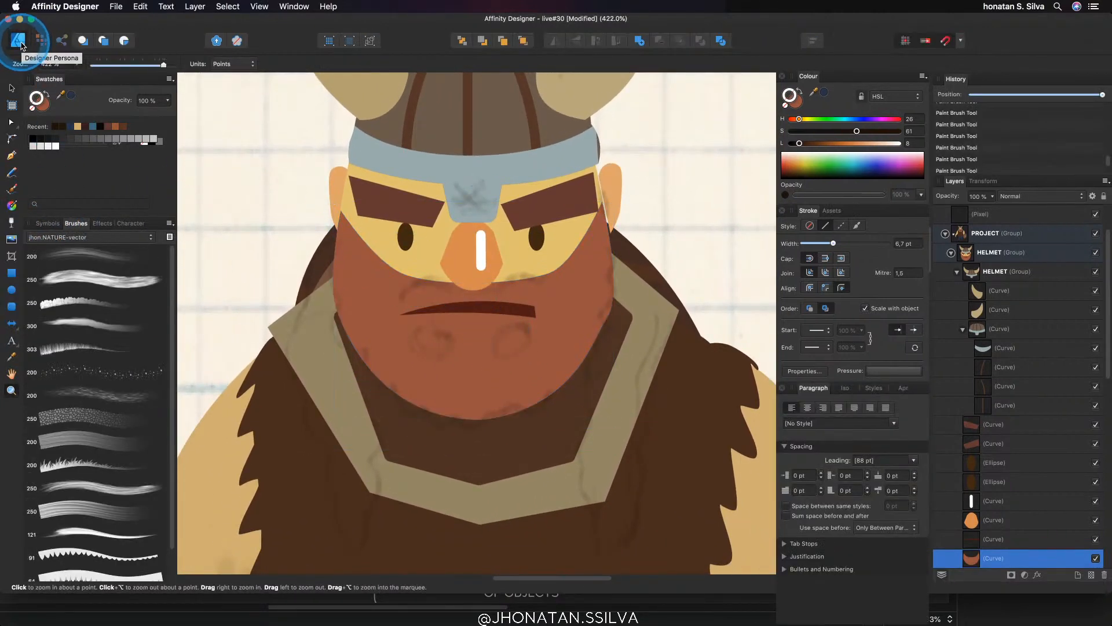
pyautogui.click(19, 173)
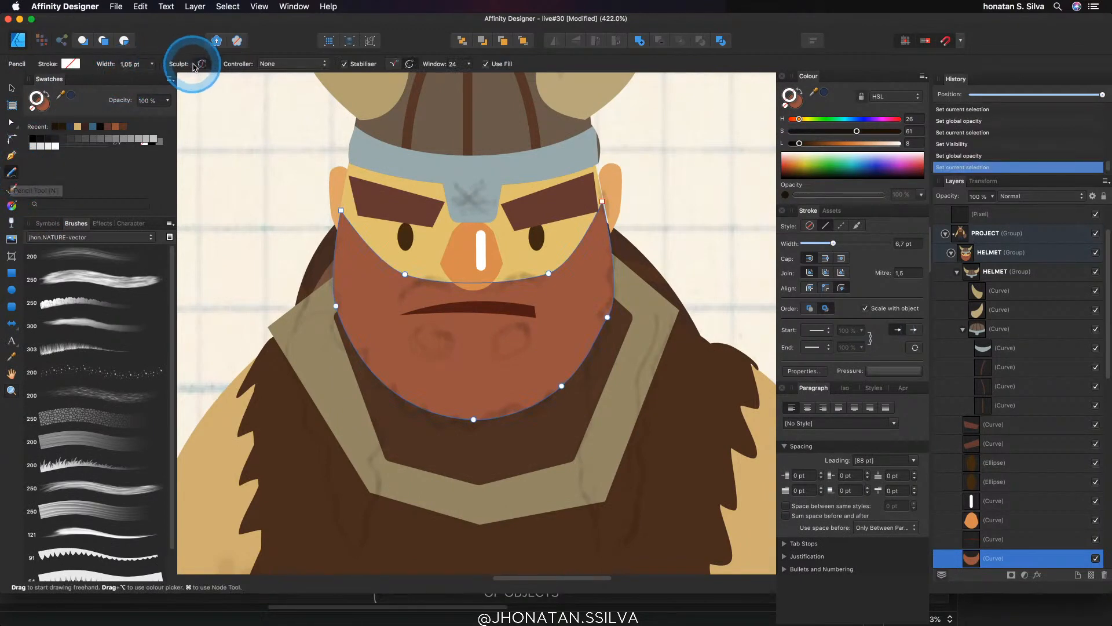
pyautogui.press('space')
pyautogui.moveTo(351, 284); pyautogui.dragTo(345, 260)
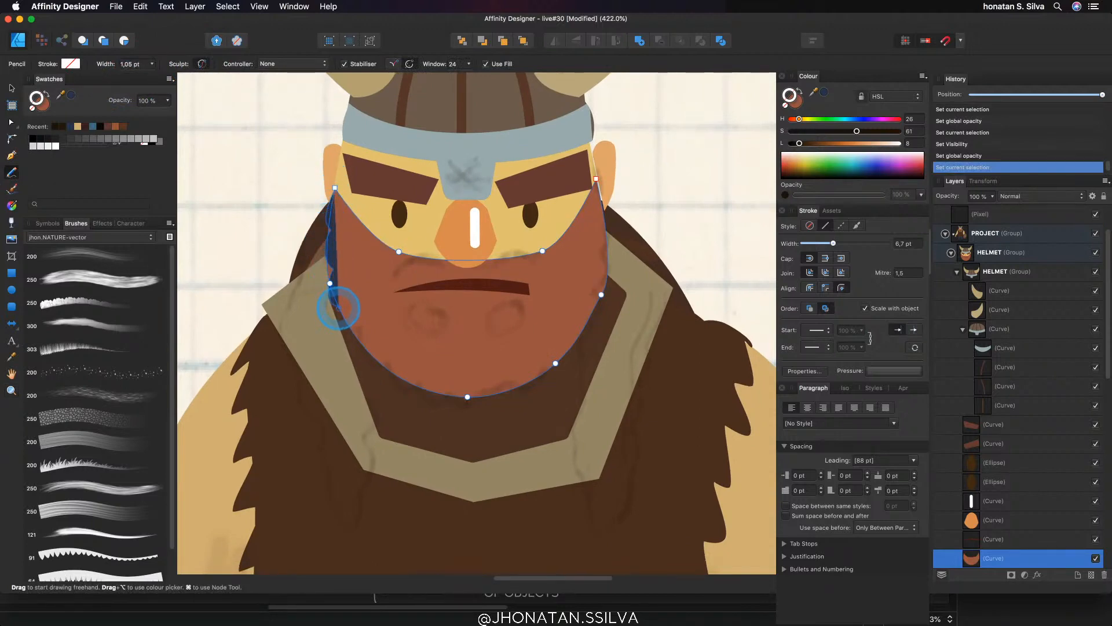
pyautogui.moveTo(353, 340); pyautogui.dragTo(412, 383)
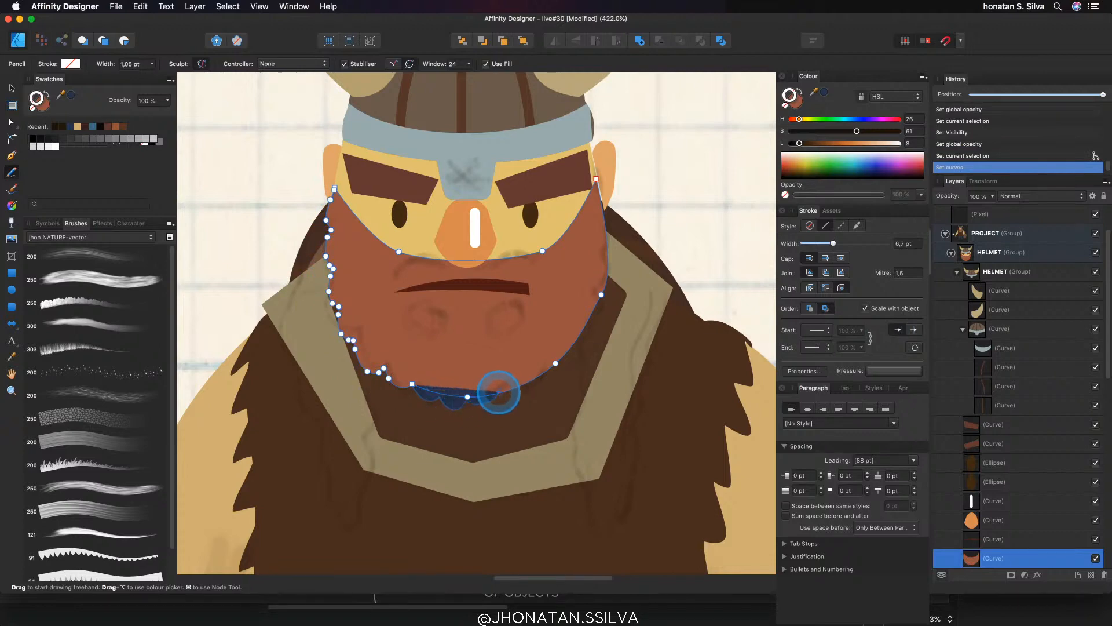
pyautogui.moveTo(532, 381); pyautogui.dragTo(549, 369)
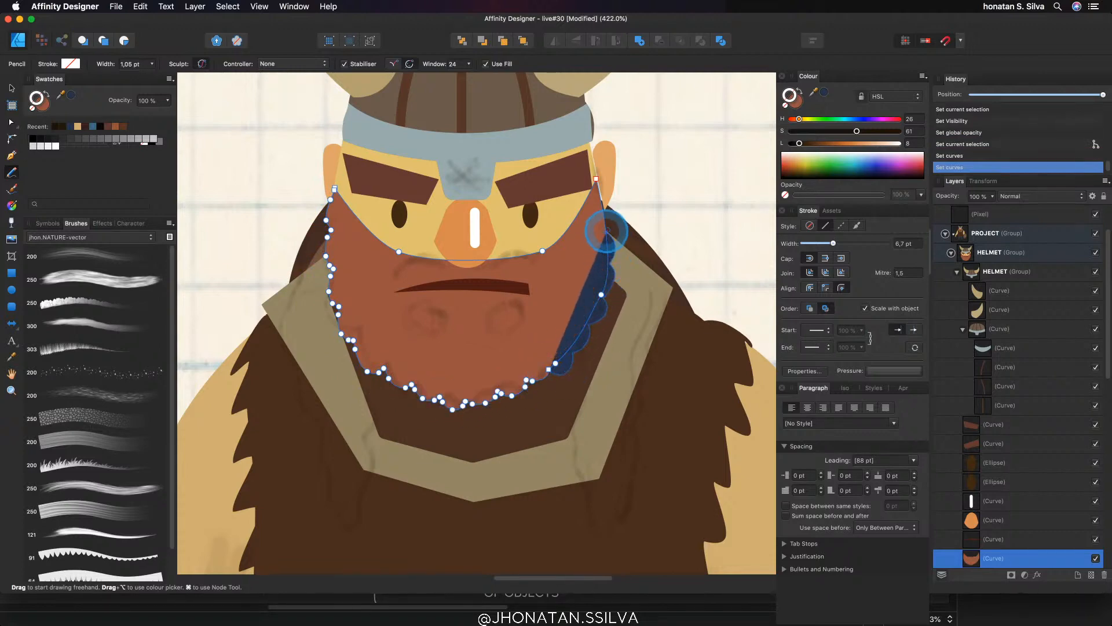
pyautogui.moveTo(603, 201); pyautogui.dragTo(596, 179)
# Sculpt the beard's upper edge into rounded moustache humps on both sides of the nose, undoing the stroke that misshapes it
pyautogui.press('super+space')
pyautogui.moveTo(603, 242)
pyautogui.mouseDown()
pyautogui.moveTo(539, 318)
pyautogui.moveTo(553, 299)
pyautogui.moveTo(497, 326)
pyautogui.moveTo(513, 288)
pyautogui.moveTo(463, 305)
pyautogui.mouseUp()
pyautogui.press('n')
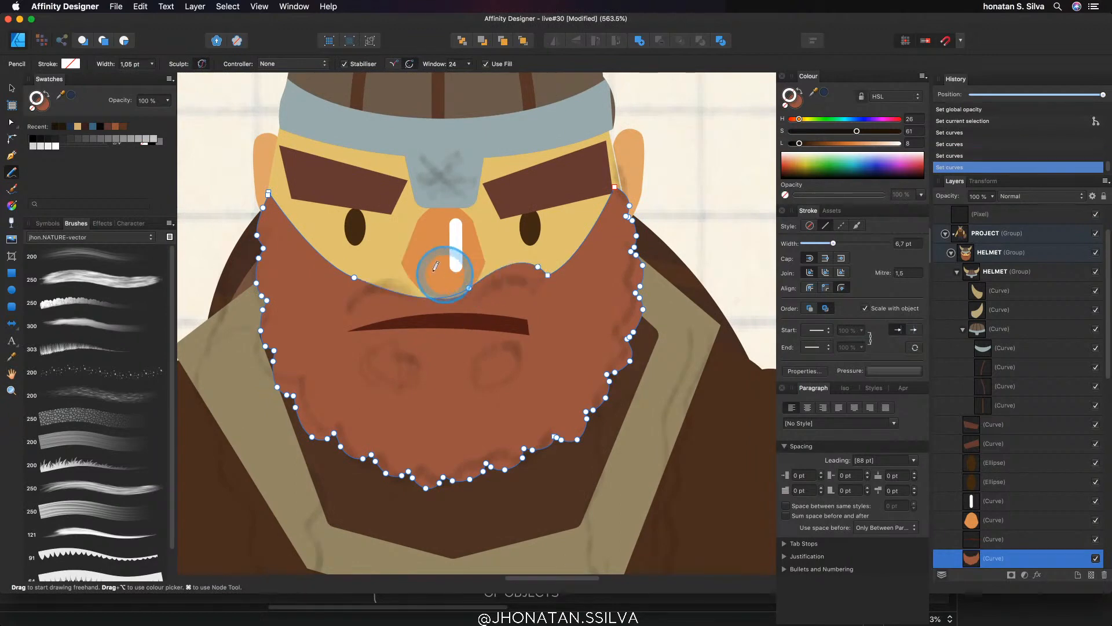
pyautogui.moveTo(352, 278); pyautogui.dragTo(362, 277)
pyautogui.moveTo(419, 305)
pyautogui.mouseDown()
pyautogui.moveTo(373, 294)
pyautogui.moveTo(355, 277)
pyautogui.mouseUp()
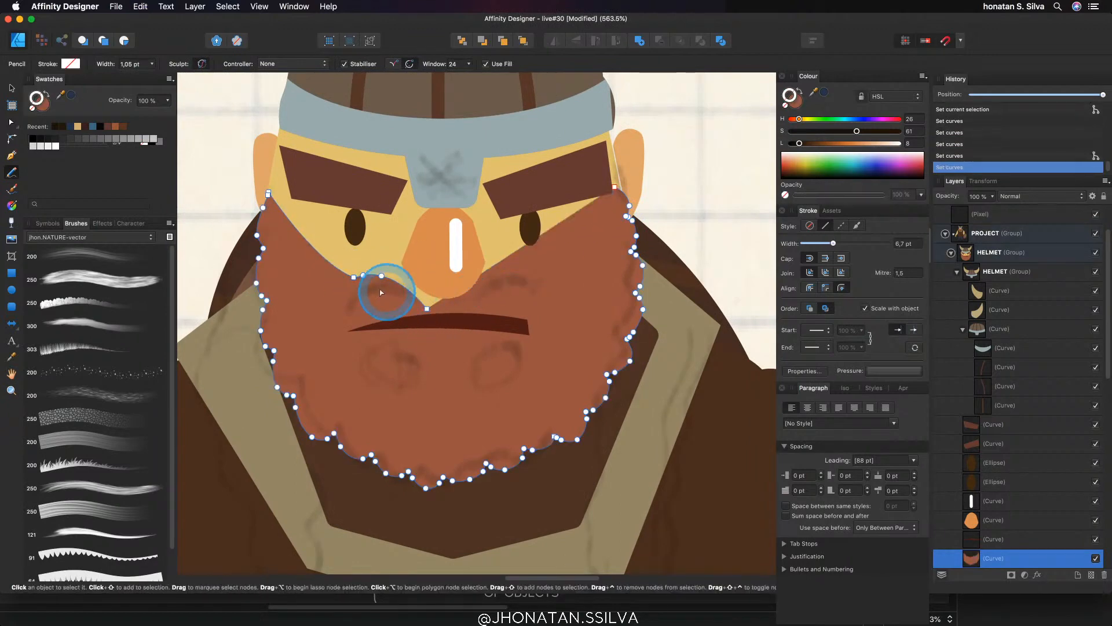
pyautogui.press('super+z')
pyautogui.moveTo(429, 299); pyautogui.dragTo(444, 301)
# Select the mouth shape and fill it with white
pyautogui.press('space')
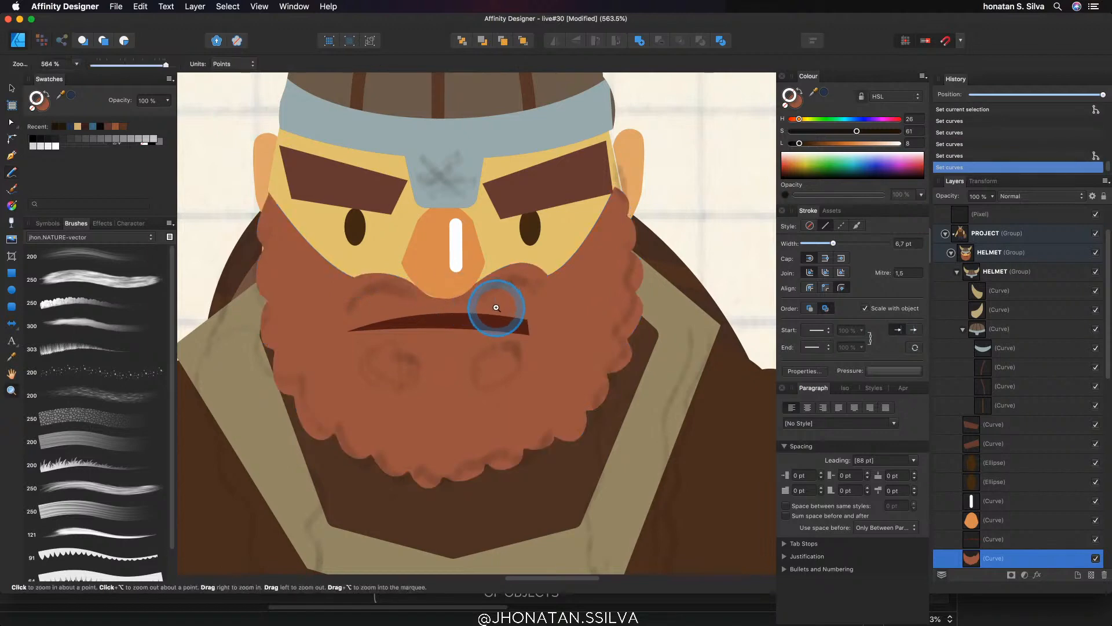
pyautogui.moveTo(538, 304); pyautogui.dragTo(495, 305)
pyautogui.press('v')
pyautogui.click(444, 325)
pyautogui.press('space')
pyautogui.moveTo(429, 331); pyautogui.dragTo(464, 319)
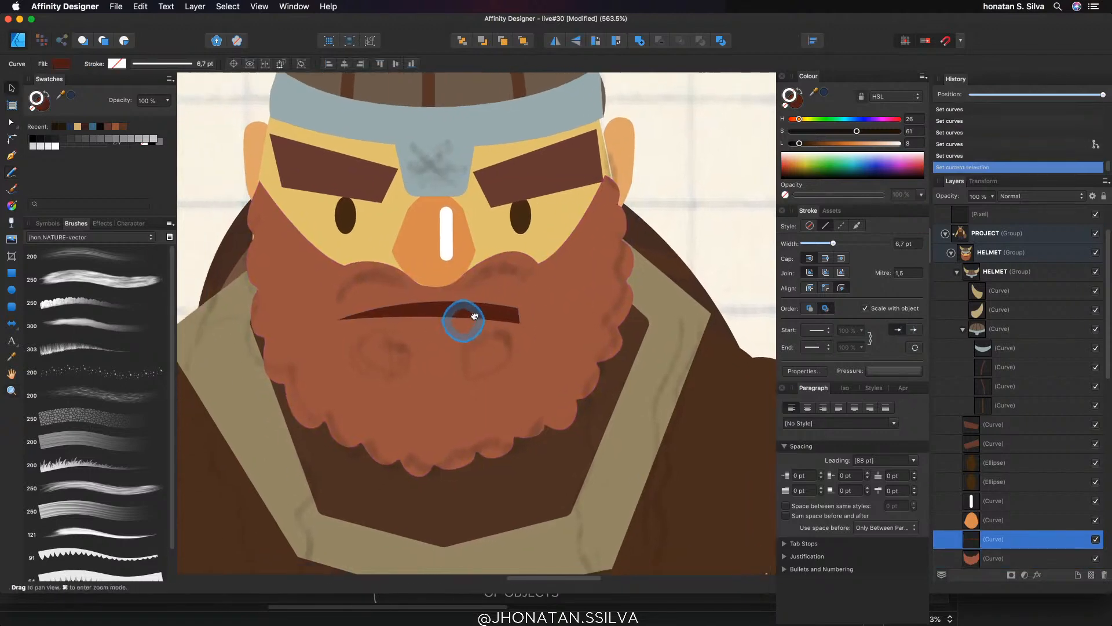
pyautogui.moveTo(859, 143); pyautogui.dragTo(916, 149)
pyautogui.press('super+z')
pyautogui.click(798, 102)
# Move the mouth's corner nodes and curve handle to open it into a wider, slanted grimace
pyautogui.press('a')
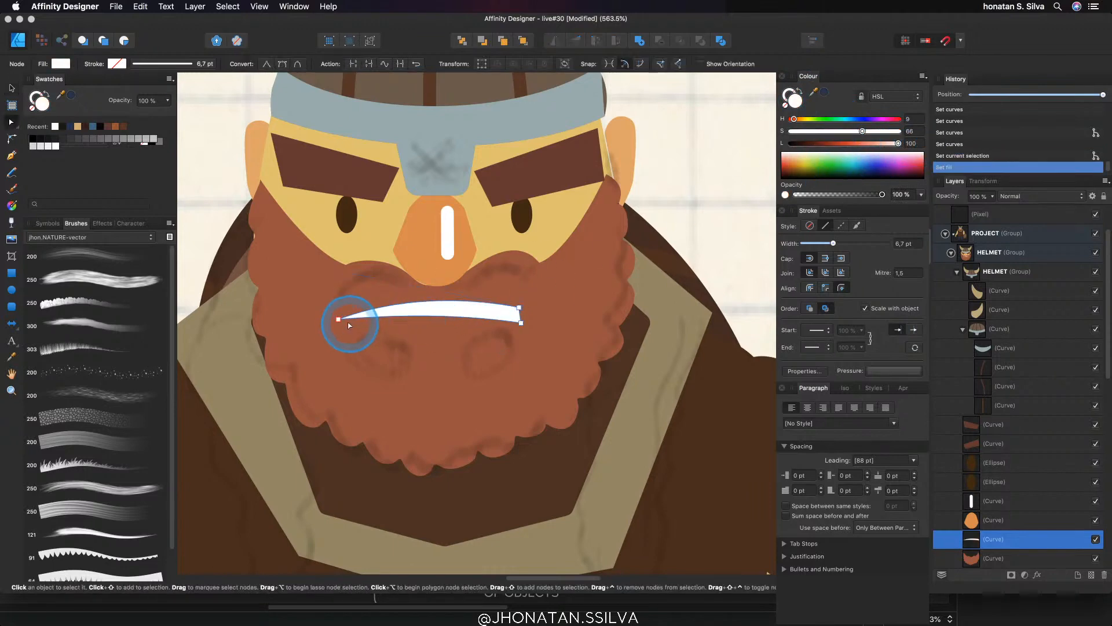
pyautogui.moveTo(339, 320); pyautogui.dragTo(339, 339)
pyautogui.moveTo(400, 316); pyautogui.dragTo(377, 301)
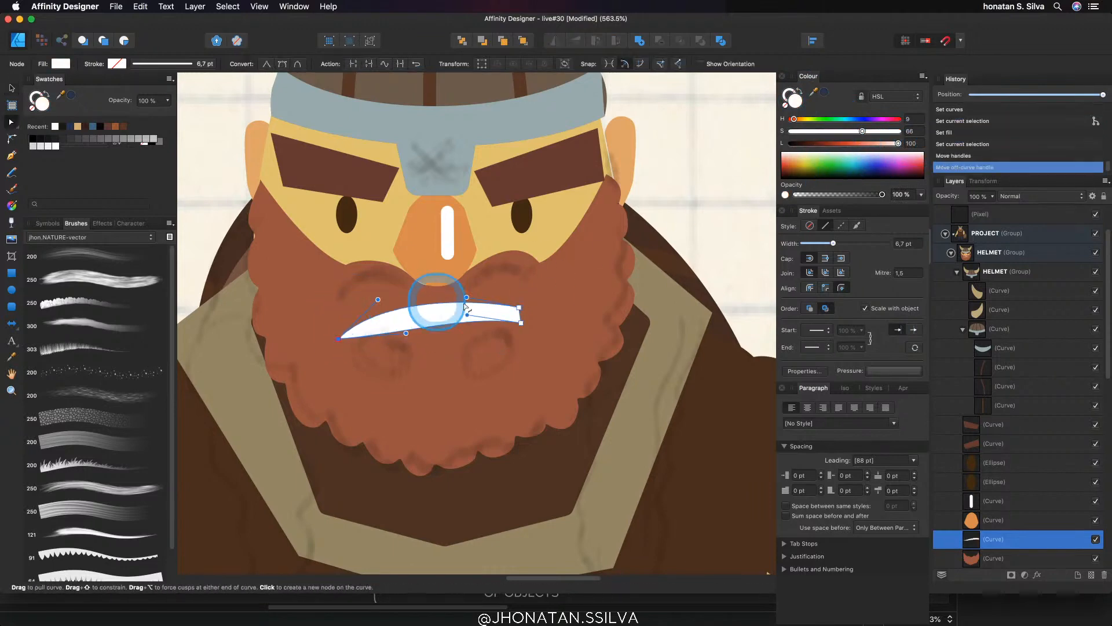
pyautogui.moveTo(521, 323); pyautogui.dragTo(537, 340)
pyautogui.press('z')
pyautogui.moveTo(546, 296); pyautogui.dragTo(459, 342)
pyautogui.moveTo(481, 297); pyautogui.dragTo(506, 282)
# Remove the nose-guard nodes from the helmet's base curve and stretch the helmet down towards the nose
pyautogui.moveTo(445, 216); pyautogui.dragTo(433, 303)
pyautogui.press('v')
pyautogui.doubleClick(461, 238)
pyautogui.click(943, 328)
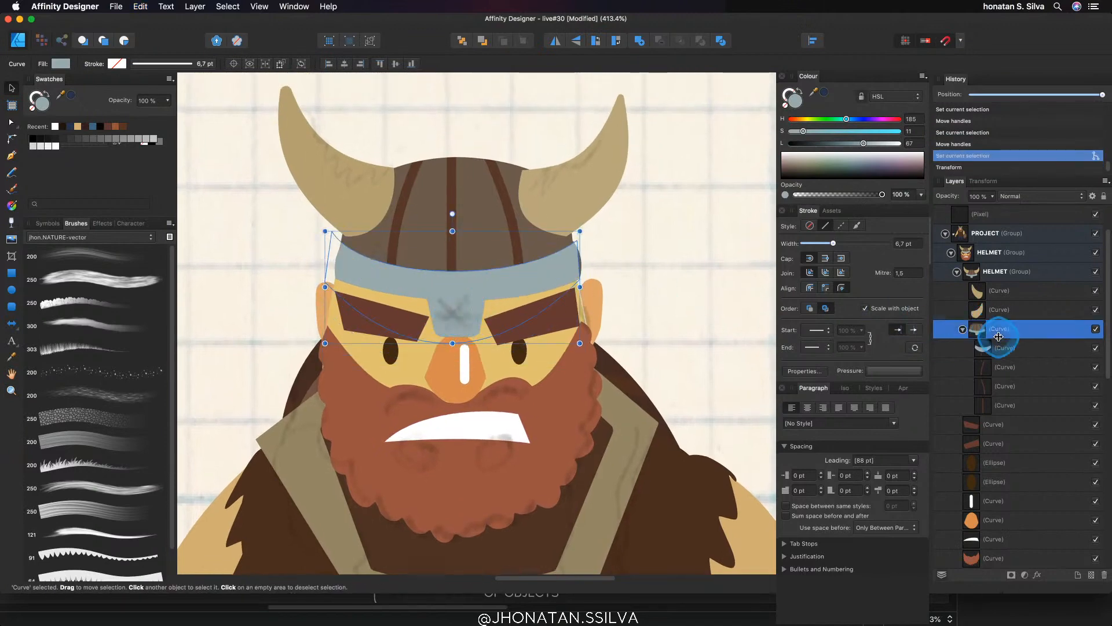
pyautogui.press('z')
pyautogui.moveTo(456, 347); pyautogui.dragTo(416, 289)
pyautogui.press('a')
pyautogui.press('Delete')
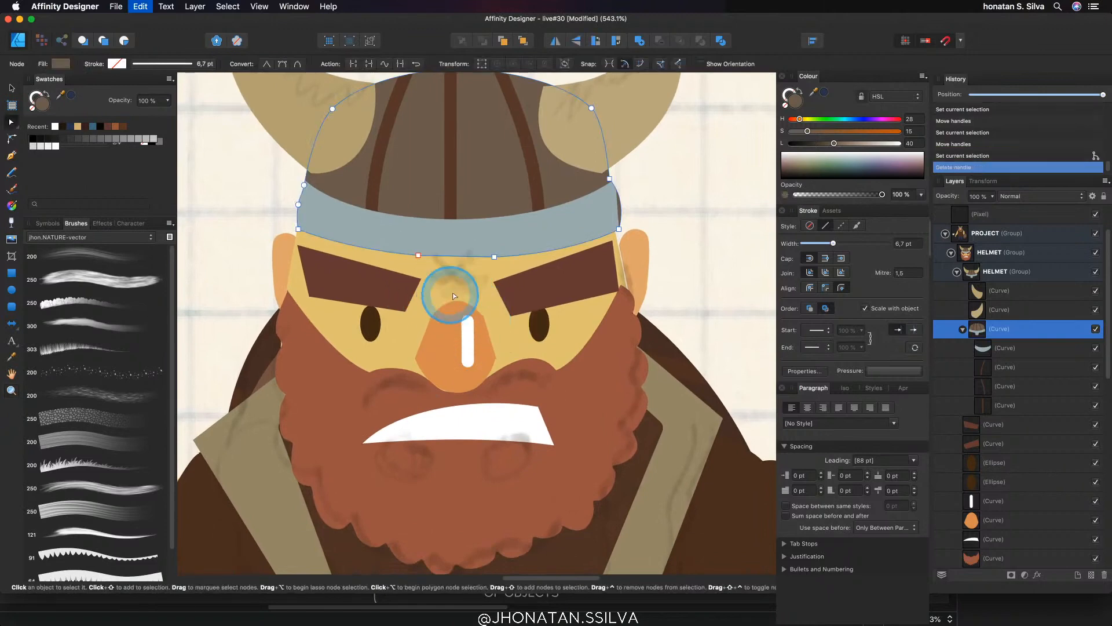
pyautogui.click(418, 256)
pyautogui.press('v')
pyautogui.moveTo(459, 258); pyautogui.dragTo(454, 288)
# Move both eyebrows down closer to the eyes
pyautogui.moveTo(455, 283); pyautogui.dragTo(346, 357)
pyautogui.moveTo(485, 318); pyautogui.dragTo(357, 345)
pyautogui.moveTo(459, 342); pyautogui.dragTo(517, 331)
pyautogui.press('v')
pyautogui.click(518, 334)
pyautogui.moveTo(376, 324); pyautogui.dragTo(378, 338)
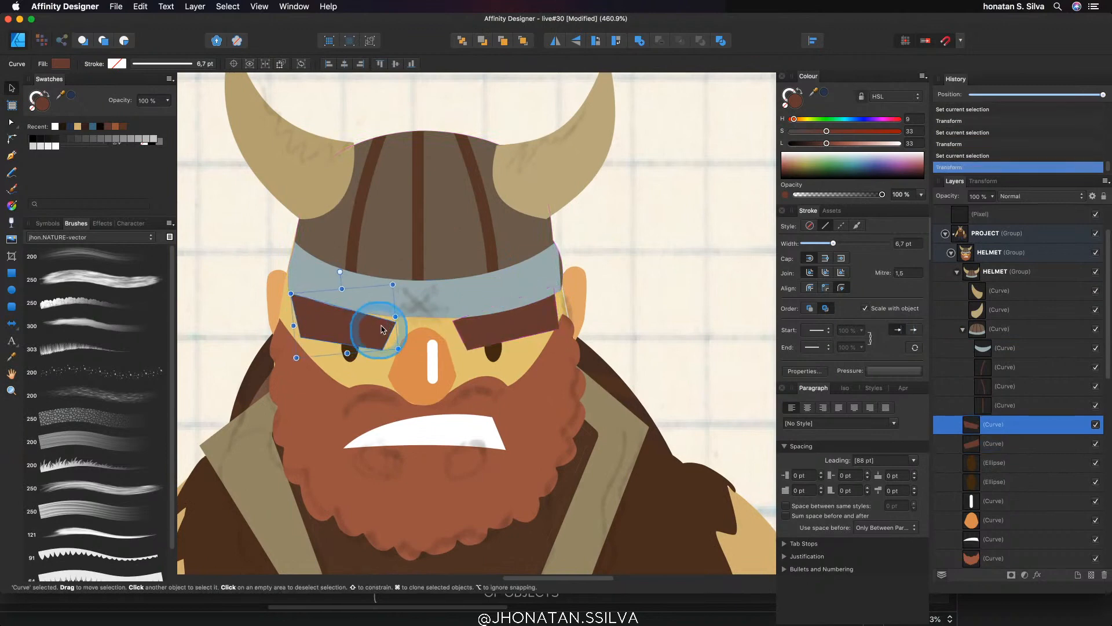
# Lengthen the white nose highlight downwards and fade its lower end with a linear transparency
pyautogui.moveTo(438, 369)
pyautogui.mouseDown()
pyautogui.moveTo(407, 376)
pyautogui.moveTo(462, 329)
pyautogui.moveTo(486, 332)
pyautogui.moveTo(427, 329)
pyautogui.moveTo(425, 348)
pyautogui.moveTo(417, 335)
pyautogui.moveTo(440, 328)
pyautogui.mouseUp()
pyautogui.click(425, 324)
pyautogui.press('super+z')
pyautogui.press('super+z')
pyautogui.press('a')
pyautogui.press('z')
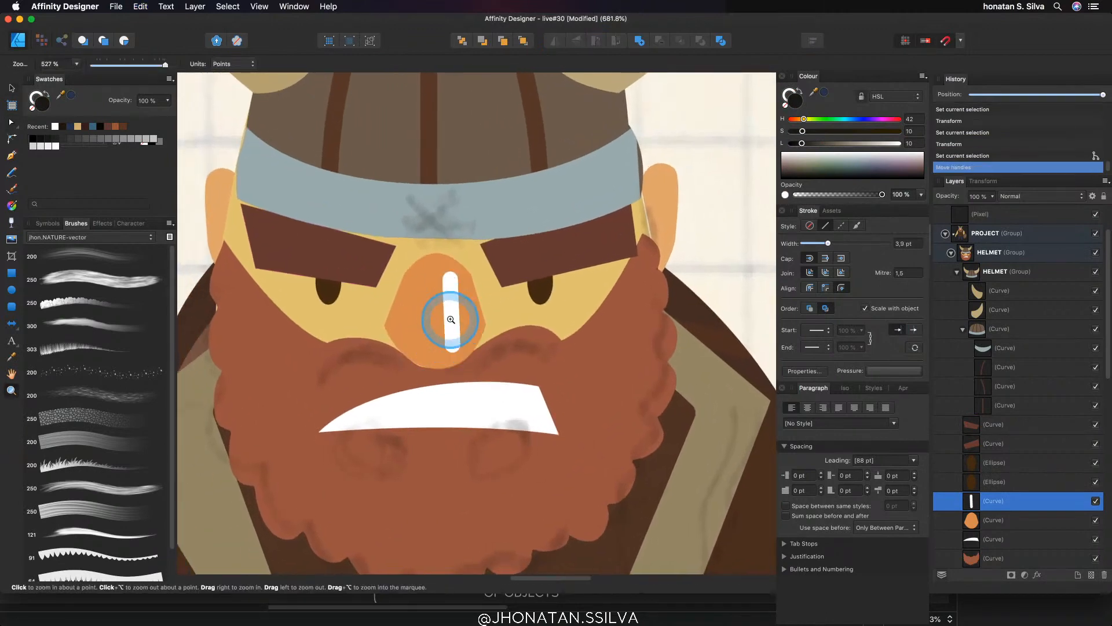
pyautogui.press('y')
pyautogui.moveTo(471, 257); pyautogui.dragTo(461, 350)
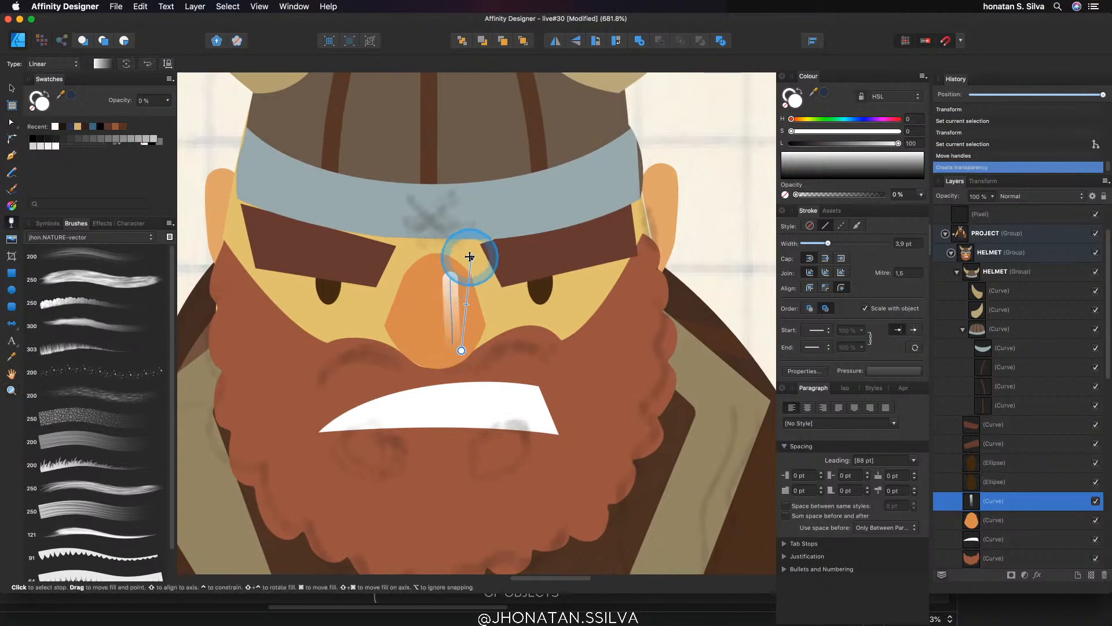
pyautogui.moveTo(470, 256); pyautogui.dragTo(437, 242)
# Select the nose curve and pull its two lower side nodes outward and down to widen the base
pyautogui.press('v')
pyautogui.click(409, 314)
pyautogui.press('a')
pyautogui.click(487, 324)
pyautogui.moveTo(487, 324); pyautogui.dragTo(493, 329)
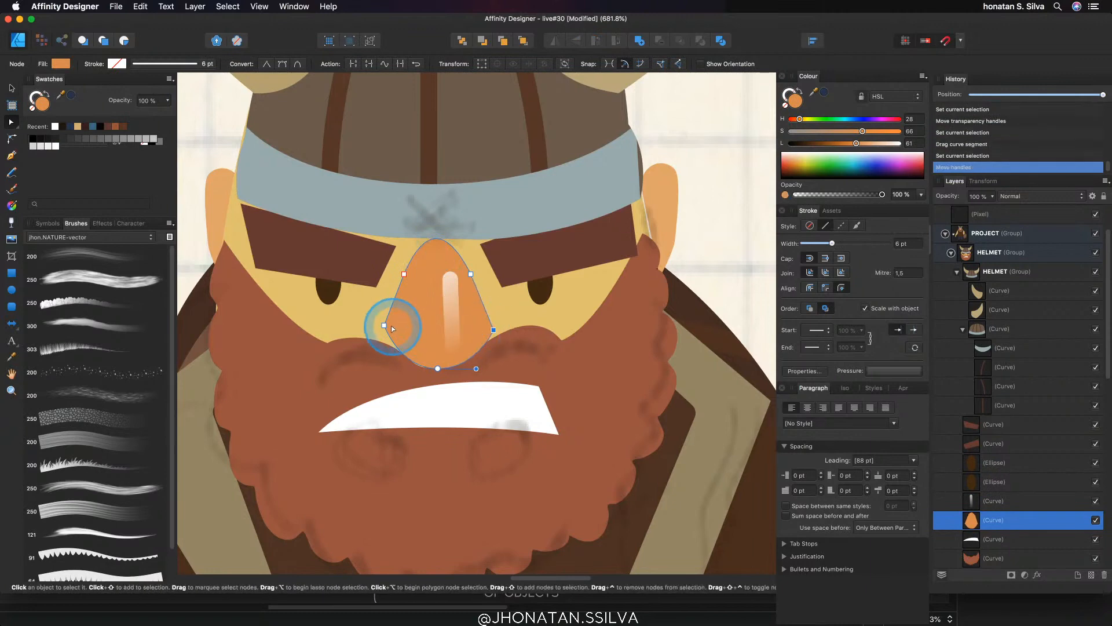
pyautogui.moveTo(384, 326); pyautogui.dragTo(376, 335)
# Smooth the nose's lower side nodes, adjust a curve handle and move one upper side node slightly outward
pyautogui.keyDown('alt'); pyautogui.click(374, 332); pyautogui.keyUp('alt')
pyautogui.keyDown('ctrl'); pyautogui.click(374, 332); pyautogui.keyUp('ctrl')
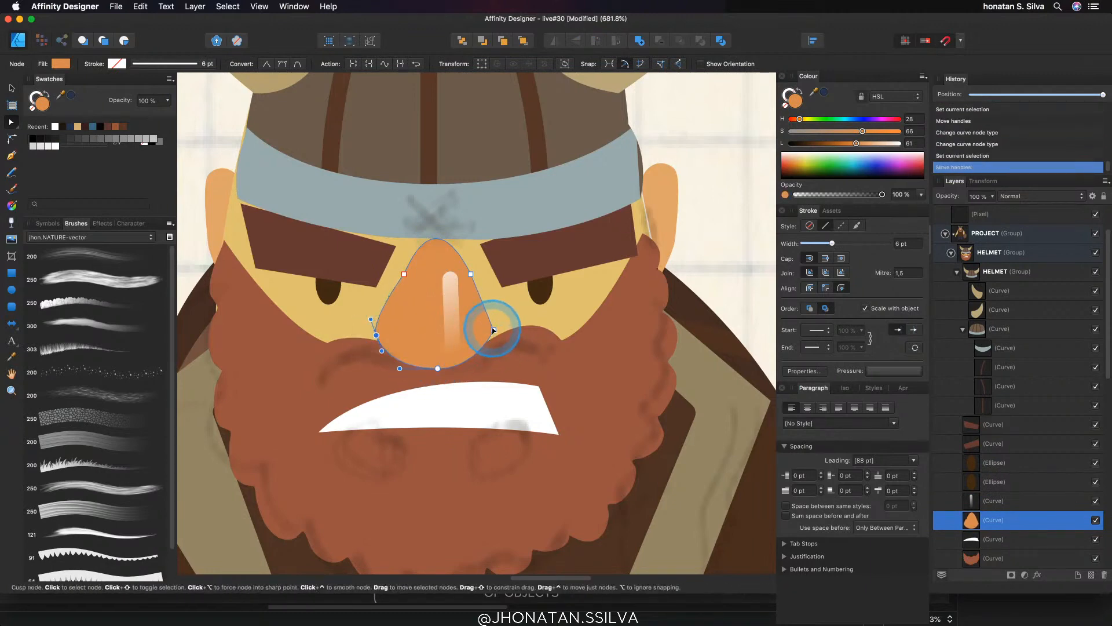
pyautogui.keyDown('ctrl'); pyautogui.click(494, 330); pyautogui.keyUp('ctrl')
pyautogui.moveTo(502, 319); pyautogui.dragTo(489, 314)
pyautogui.moveTo(474, 274); pyautogui.dragTo(481, 272)
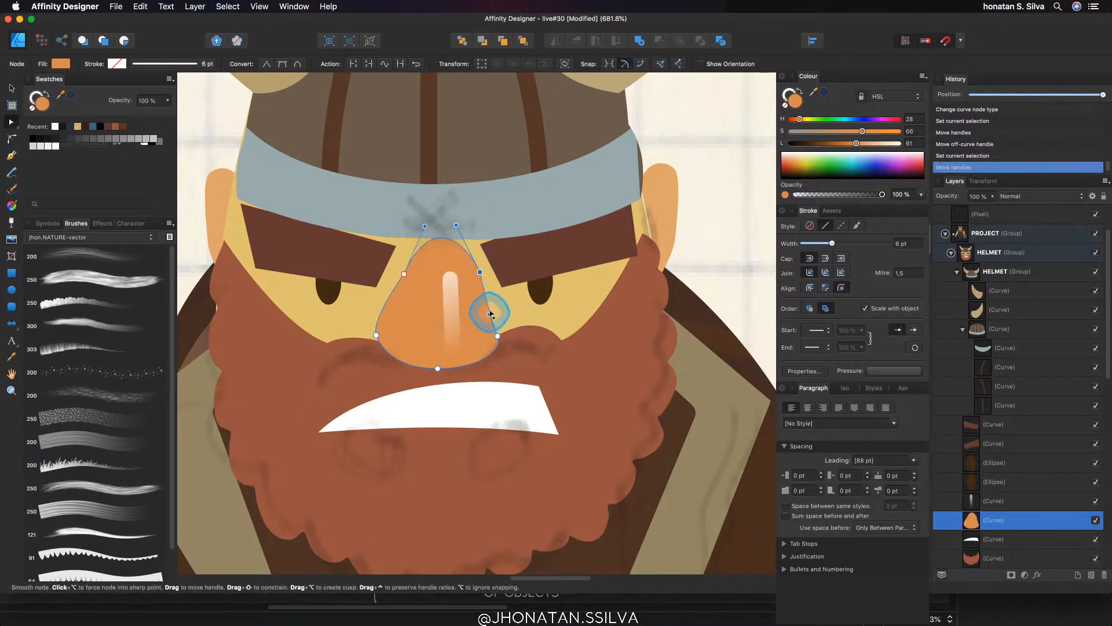
# Add a curve node on each side of the nose and move its side nodes inward to reshape the outline
pyautogui.click(492, 299)
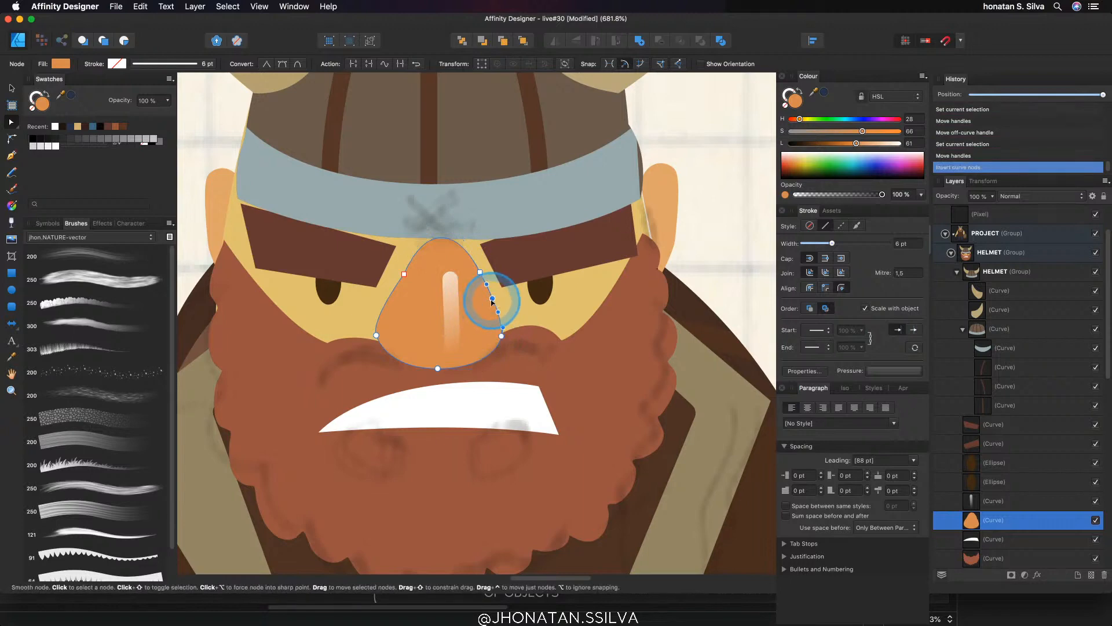
pyautogui.moveTo(484, 306); pyautogui.dragTo(489, 306)
pyautogui.click(480, 272)
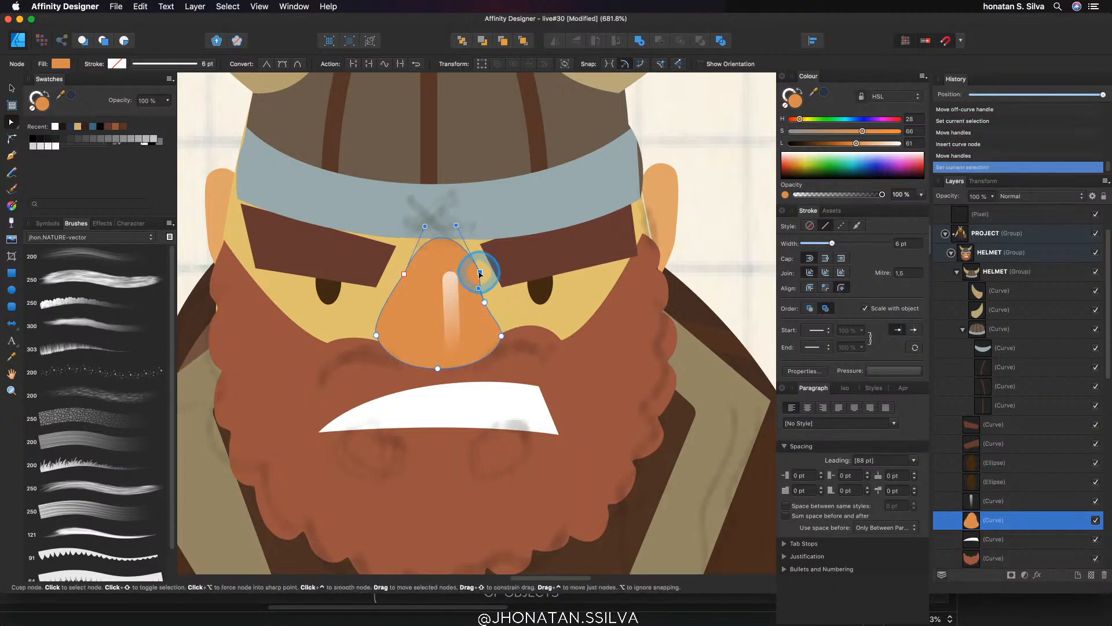
pyautogui.moveTo(405, 274); pyautogui.dragTo(408, 280)
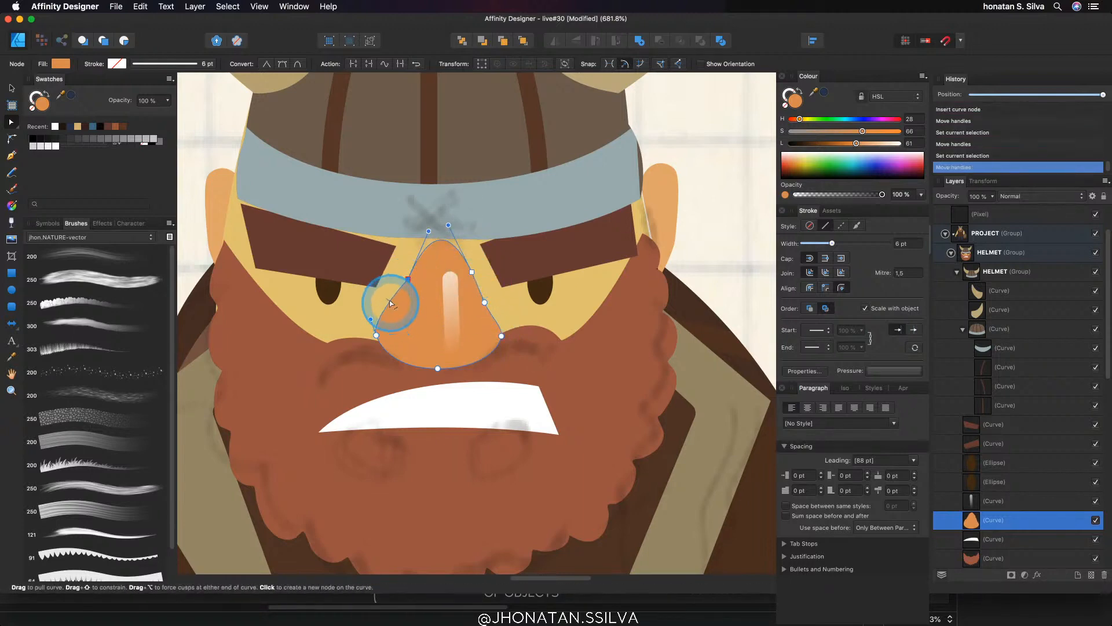
pyautogui.click(397, 305)
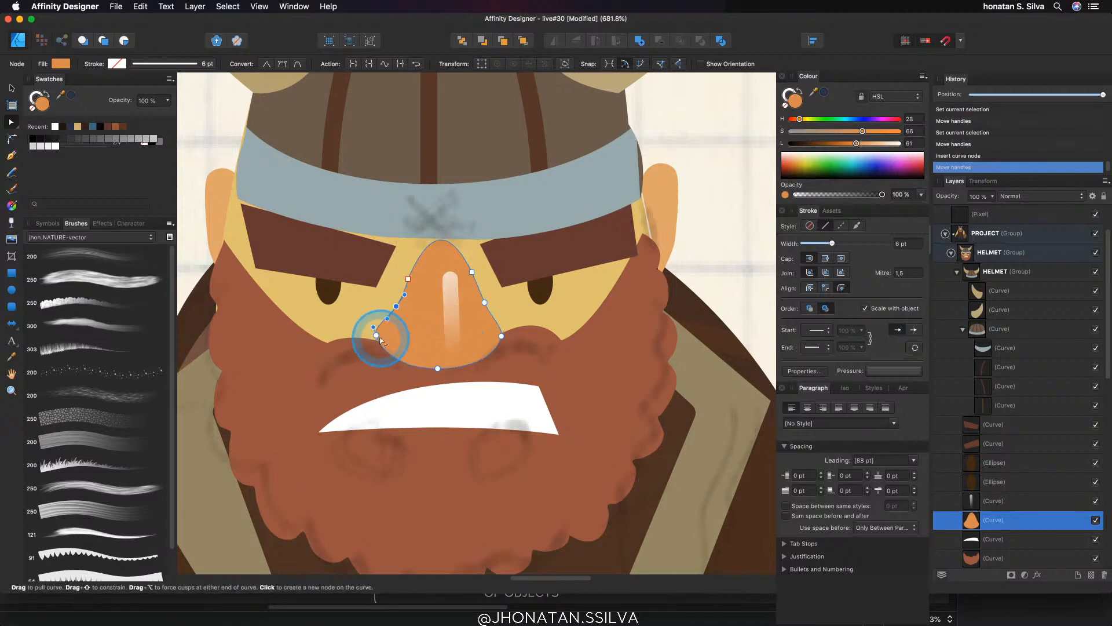
pyautogui.moveTo(376, 334); pyautogui.dragTo(384, 335)
# Move the white nose highlight outward and slant its lower end outward to follow the nose's side edge
pyautogui.press('v')
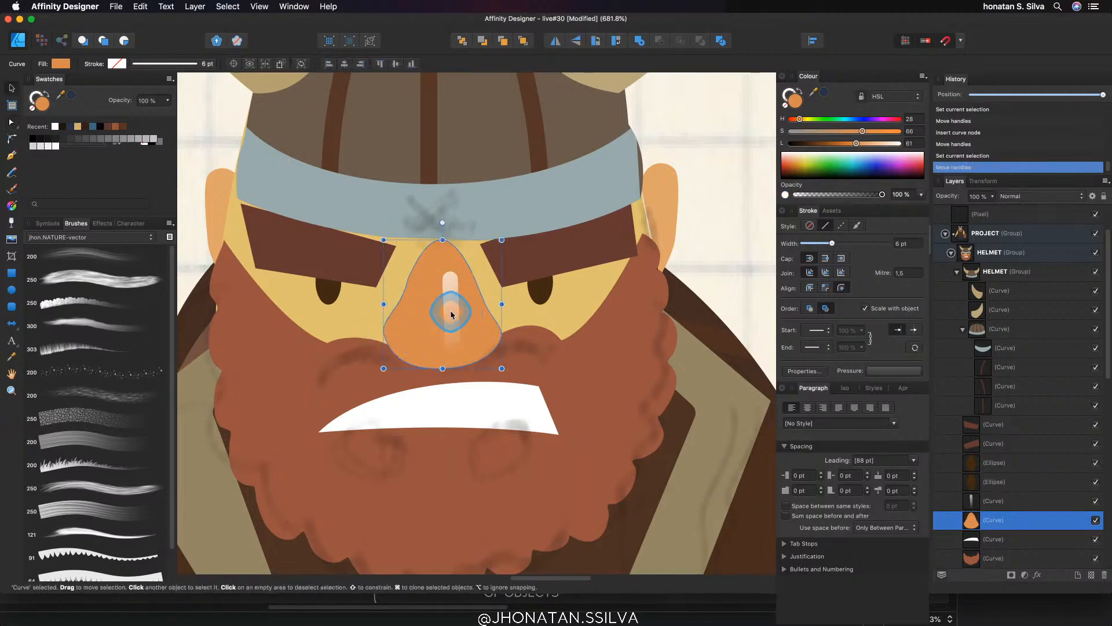
pyautogui.click(452, 313)
pyautogui.moveTo(453, 314); pyautogui.dragTo(466, 312)
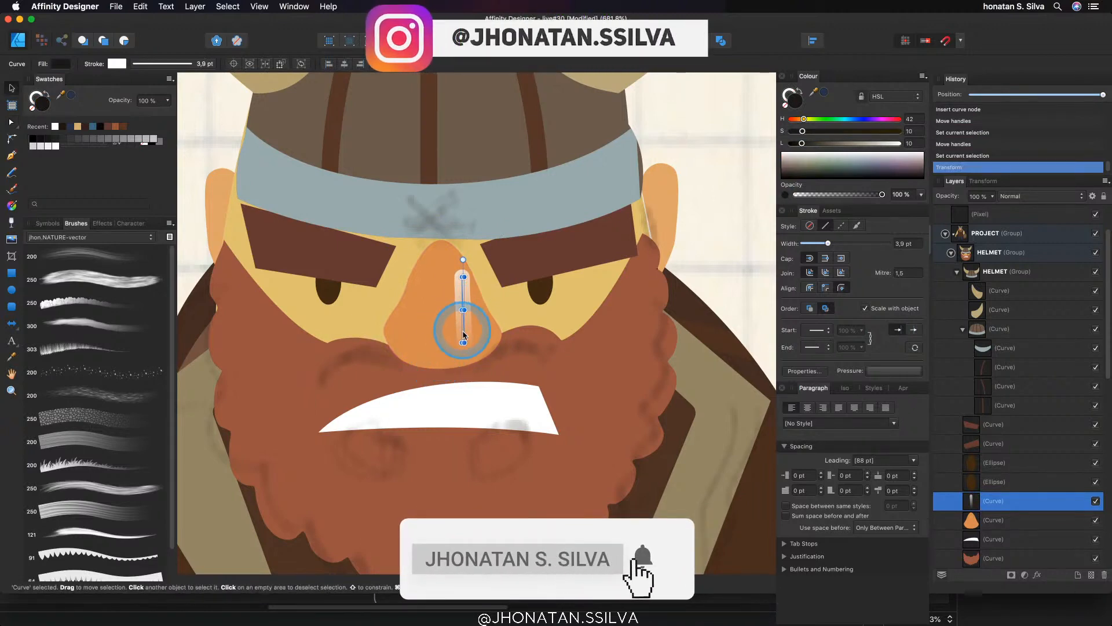
pyautogui.press('a')
pyautogui.moveTo(463, 342); pyautogui.dragTo(480, 335)
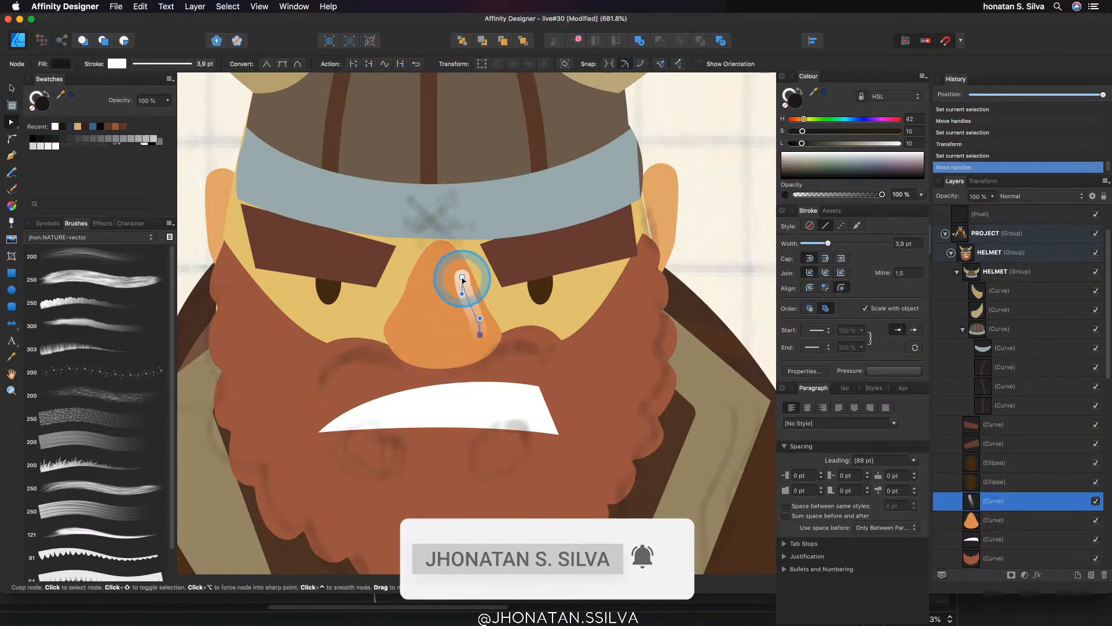
pyautogui.moveTo(462, 278); pyautogui.dragTo(476, 320)
pyautogui.moveTo(479, 335); pyautogui.dragTo(468, 381)
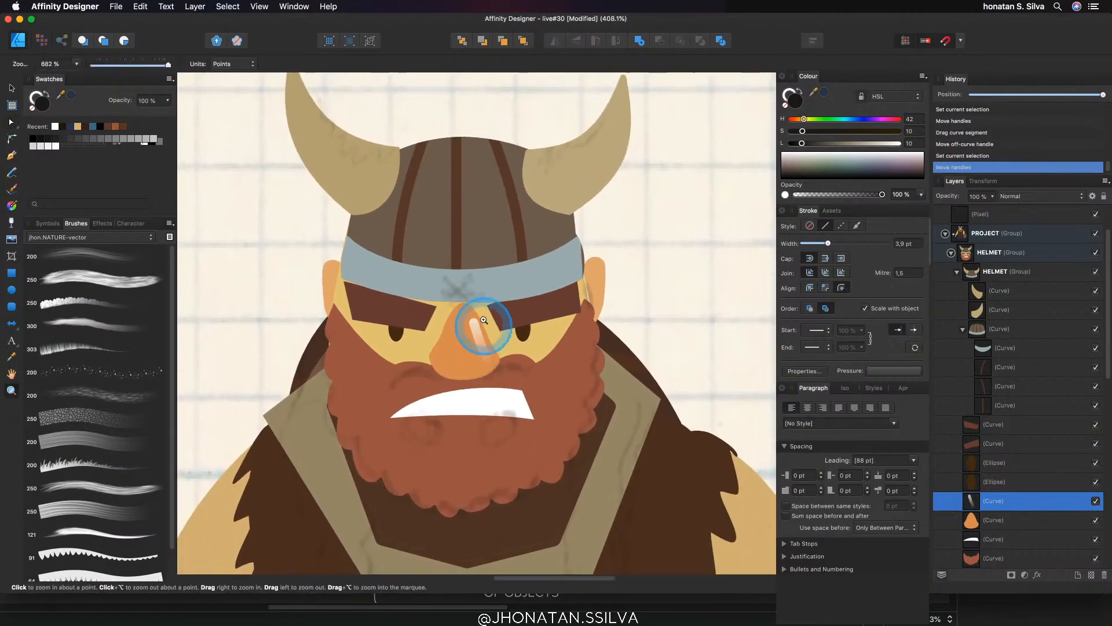
# Select the helmet's grey-blue band and raise the middle of its upper edge to thicken the band
pyautogui.press('v')
pyautogui.click(475, 215)
pyautogui.moveTo(475, 214); pyautogui.dragTo(471, 248)
pyautogui.moveTo(471, 248); pyautogui.dragTo(503, 270)
pyautogui.keyDown('super'); pyautogui.click(502, 273); pyautogui.keyUp('super')
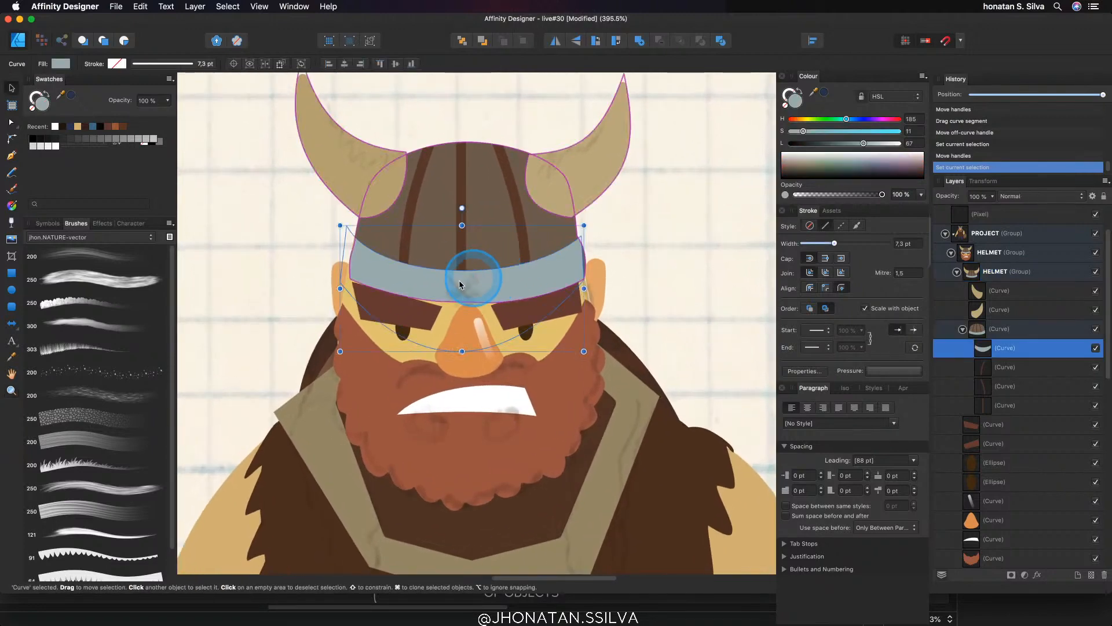
pyautogui.press('a')
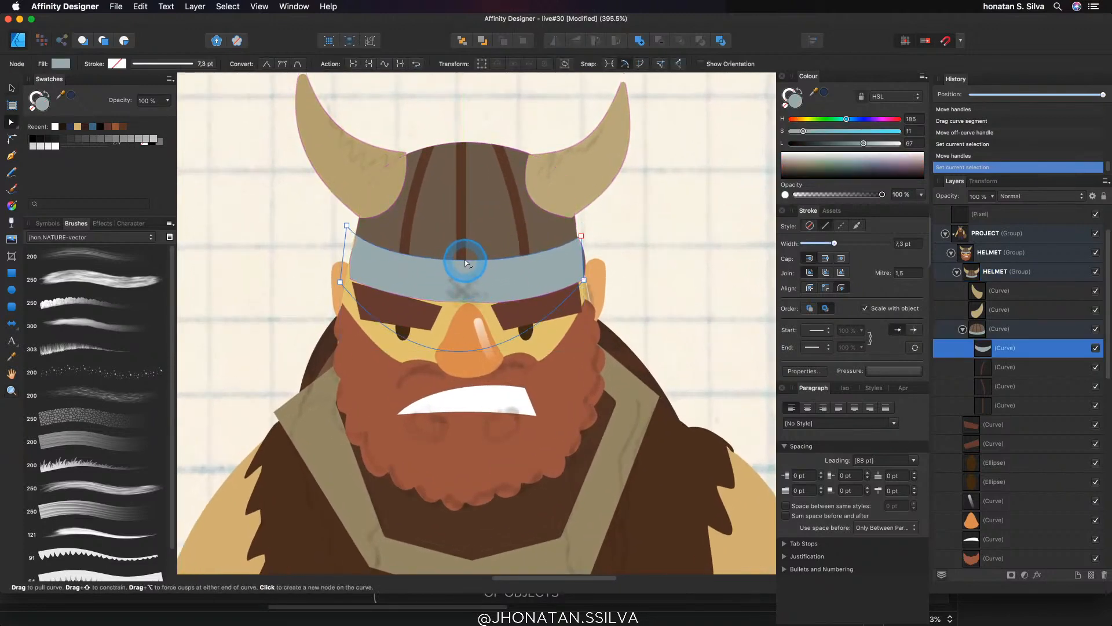
pyautogui.moveTo(466, 260); pyautogui.dragTo(465, 263)
pyautogui.moveTo(492, 270)
pyautogui.mouseDown()
pyautogui.moveTo(479, 278)
pyautogui.moveTo(485, 256)
pyautogui.moveTo(555, 228)
pyautogui.moveTo(318, 230)
pyautogui.mouseUp()
# Select the face shape and set its fill to hue 34 and lightness 80
pyautogui.press('v')
pyautogui.click(557, 224)
pyautogui.click(377, 289)
pyautogui.moveTo(378, 290); pyautogui.dragTo(440, 318)
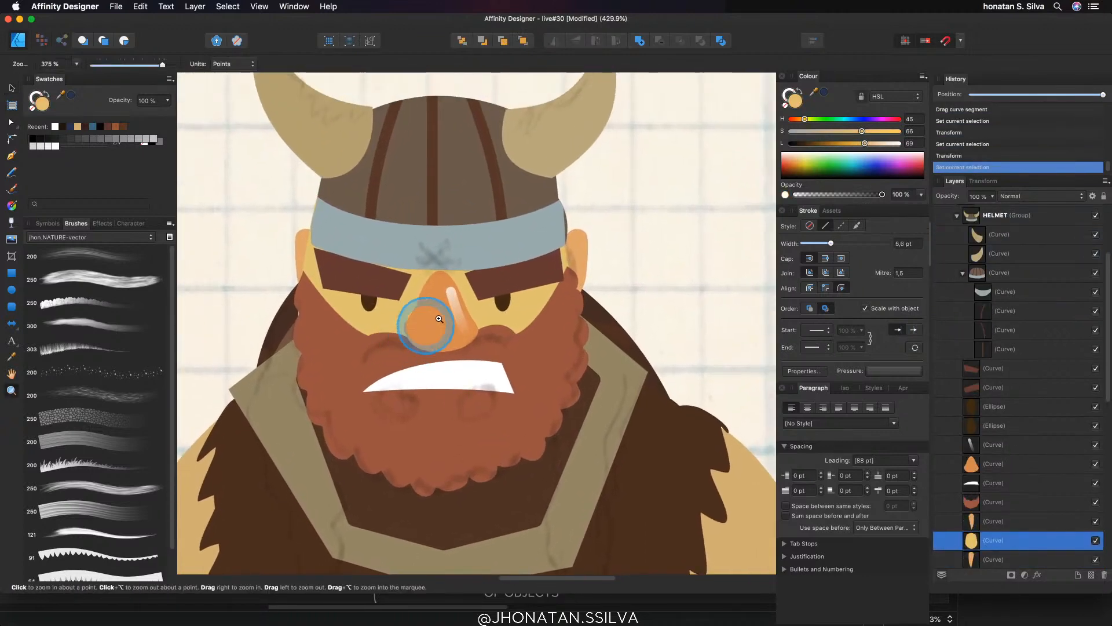
pyautogui.scroll(-2, 724, 170)
pyautogui.hscroll(-2, 724, 171)
pyautogui.press('v')
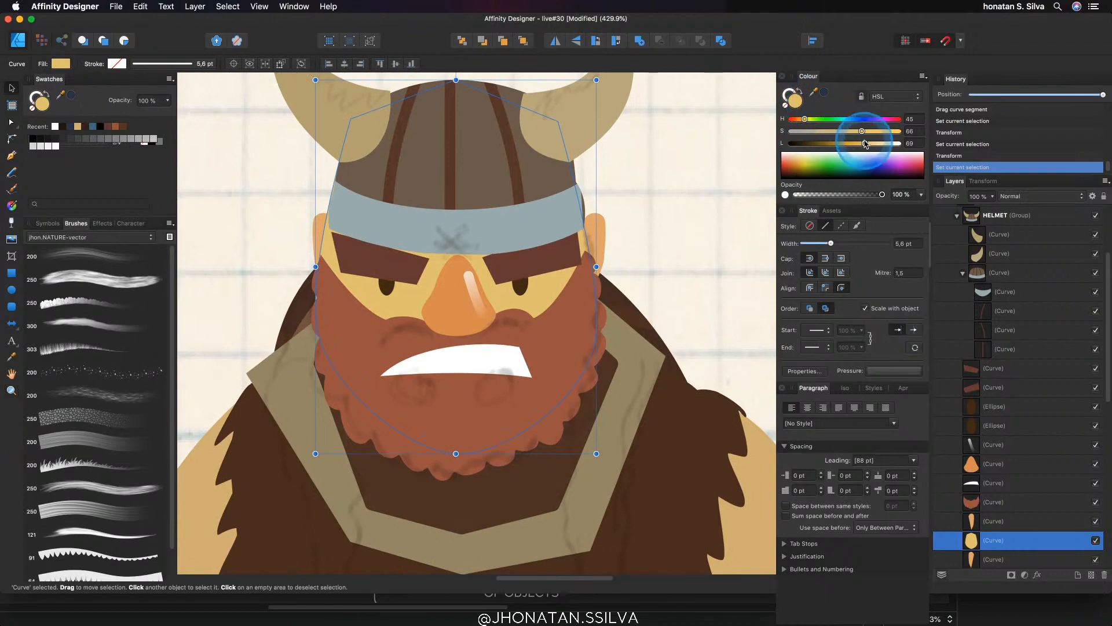
pyautogui.moveTo(805, 119); pyautogui.dragTo(802, 119)
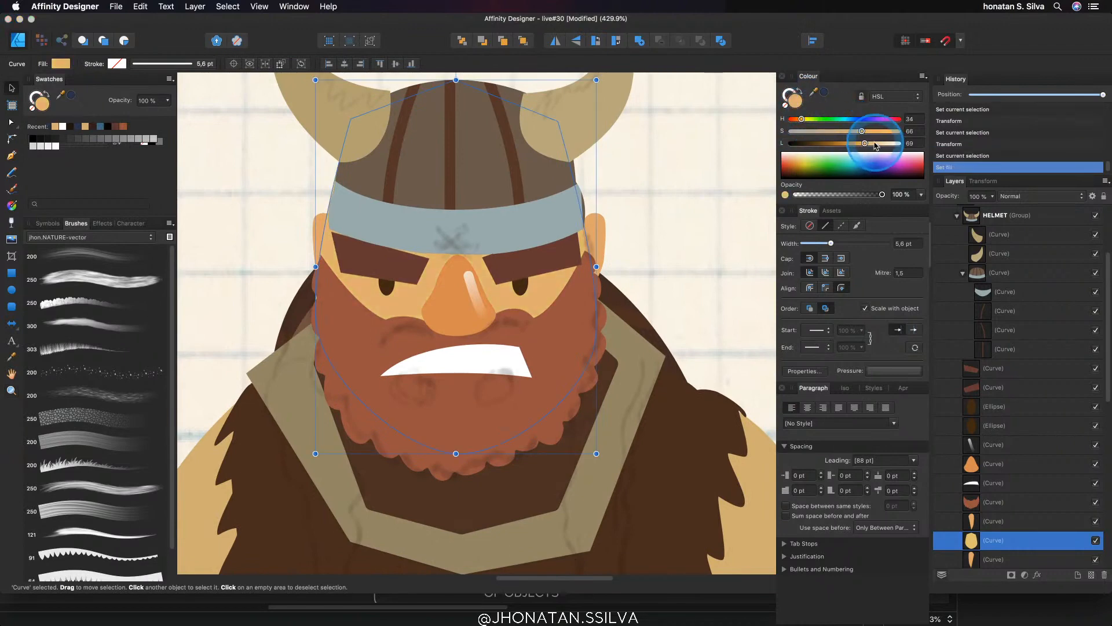
pyautogui.moveTo(865, 144); pyautogui.dragTo(877, 144)
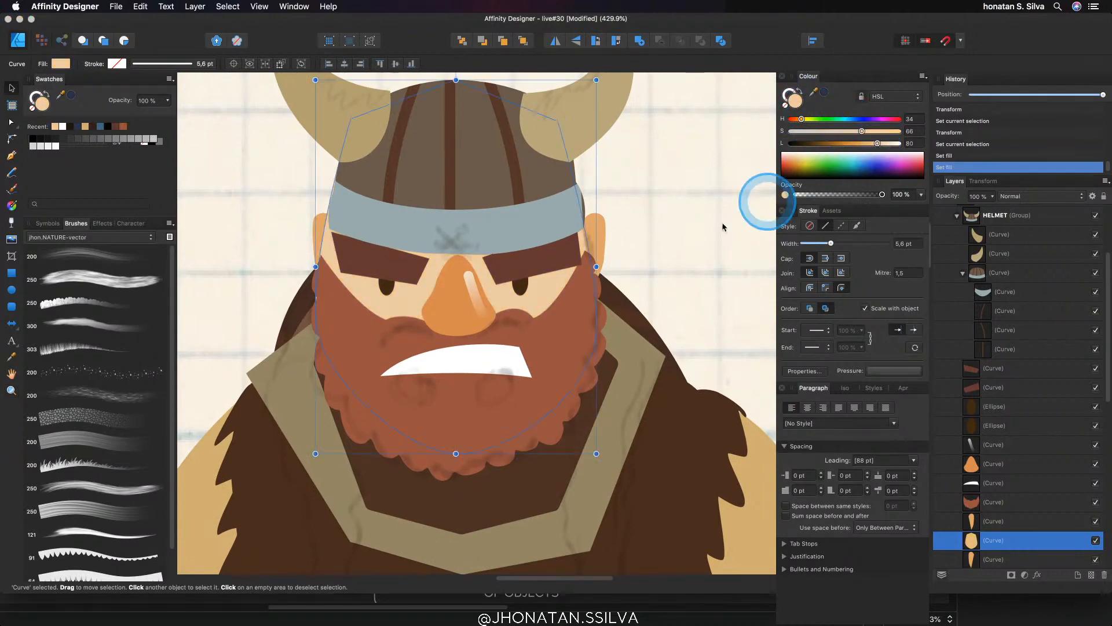
# Select both ears together and adjust their HSL fill colour
pyautogui.press('z')
pyautogui.moveTo(510, 310); pyautogui.dragTo(542, 305)
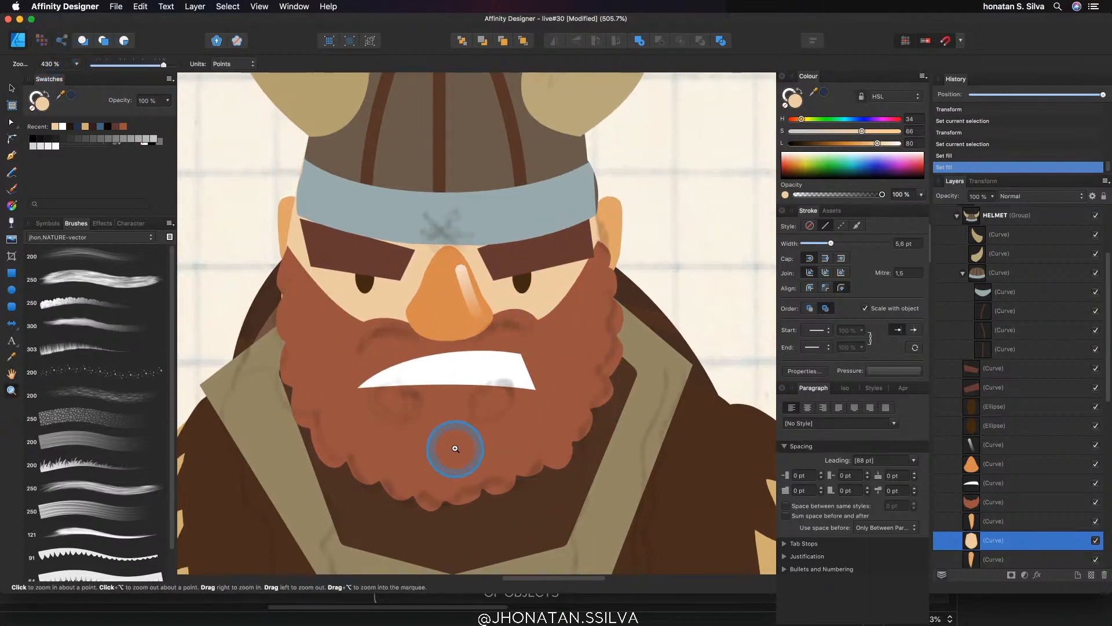
pyautogui.press('super+Tab')
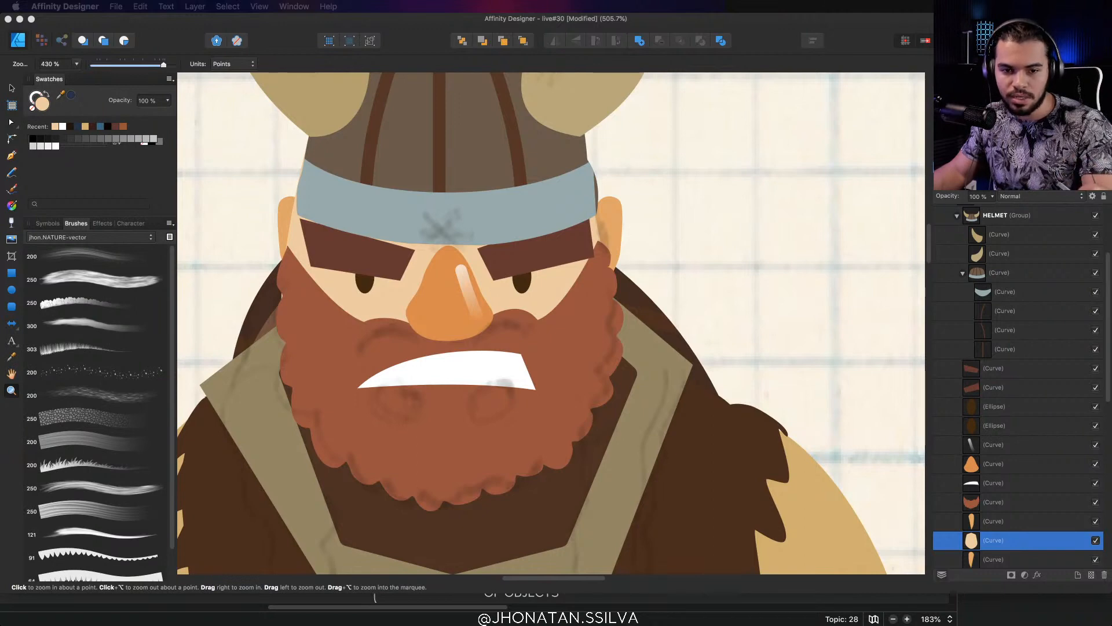
pyautogui.click(433, 294)
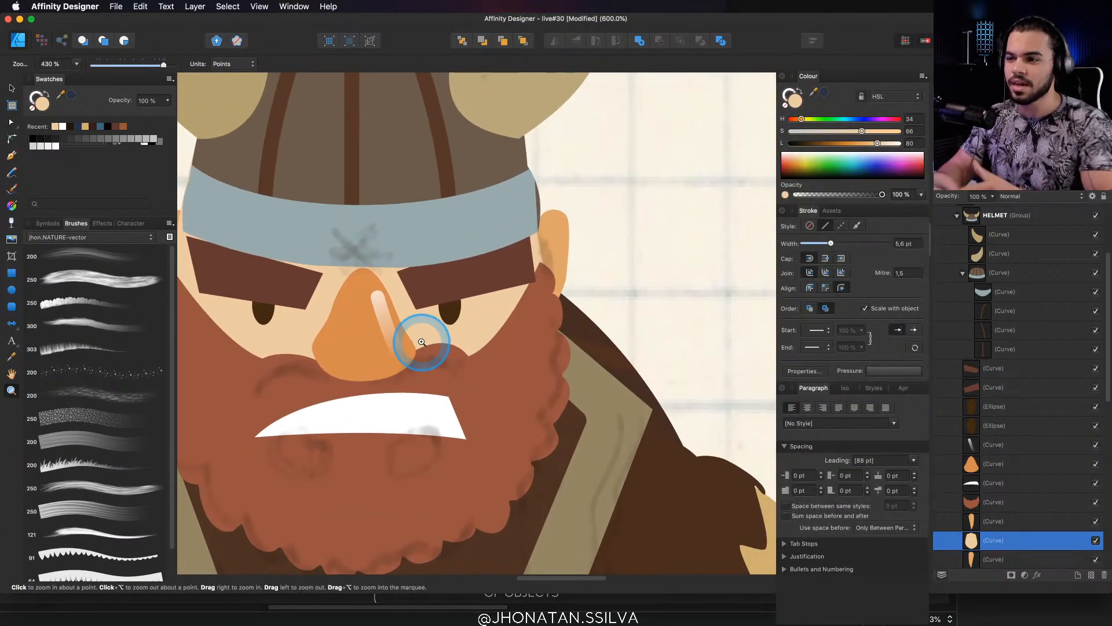
pyautogui.moveTo(541, 342); pyautogui.dragTo(477, 321)
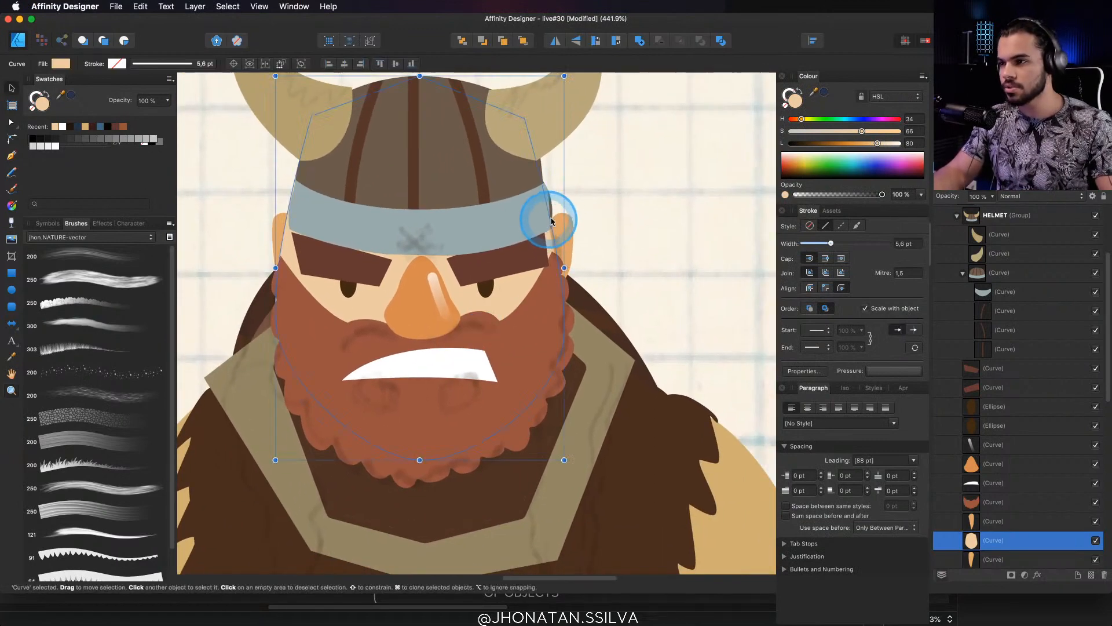
pyautogui.click(566, 226)
pyautogui.keyDown('shift'); pyautogui.click(280, 226); pyautogui.keyUp('shift')
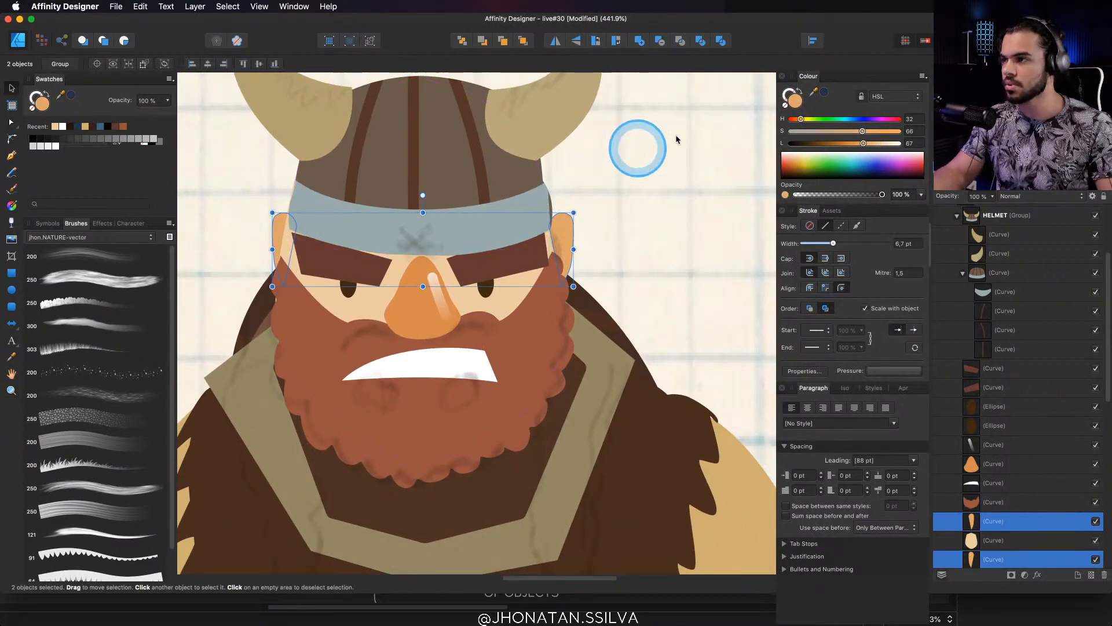
pyautogui.moveTo(863, 131); pyautogui.dragTo(800, 120)
# Select the olive fur collar and resculpt its outer edge on the shield side as a wavy line with the Pencil tool
pyautogui.press('z')
pyautogui.moveTo(487, 263); pyautogui.dragTo(525, 291)
pyautogui.keyDown('super'); pyautogui.click(527, 277); pyautogui.keyUp('super')
pyautogui.scroll(2, 530, 269)
pyautogui.press('super+z')
pyautogui.press('z')
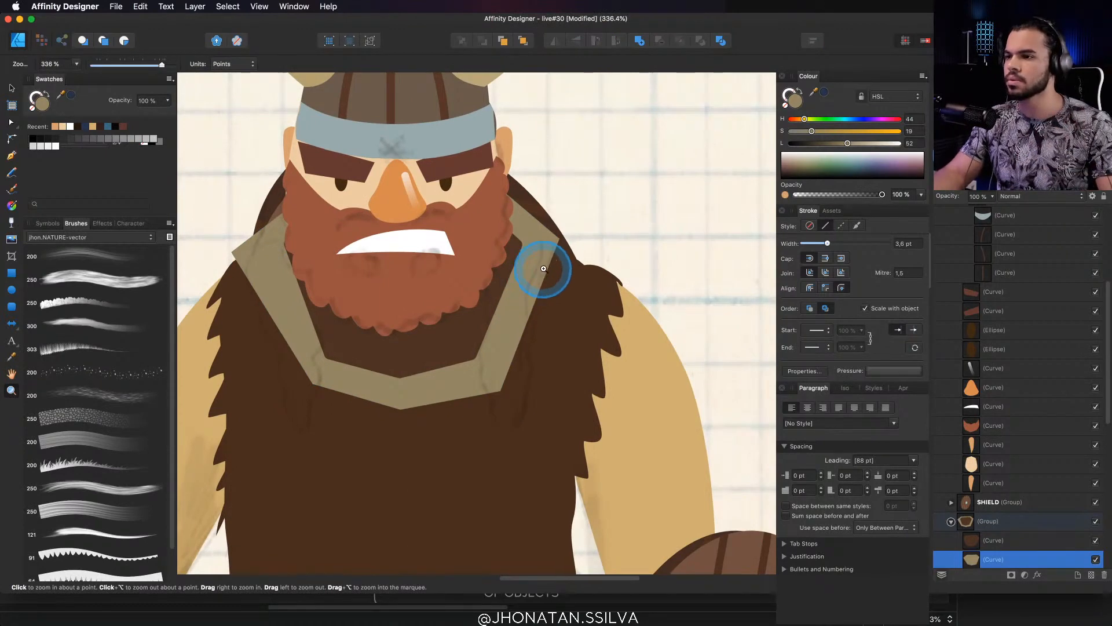
pyautogui.scroll(1, 544, 264)
pyautogui.press('n')
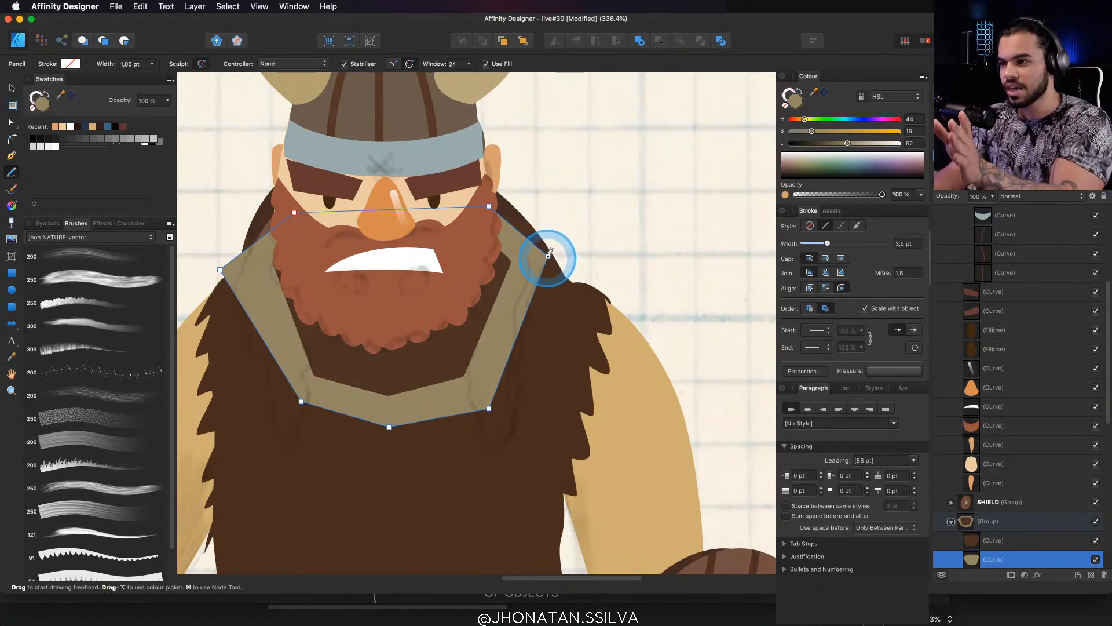
pyautogui.scroll(-2, 523, 272)
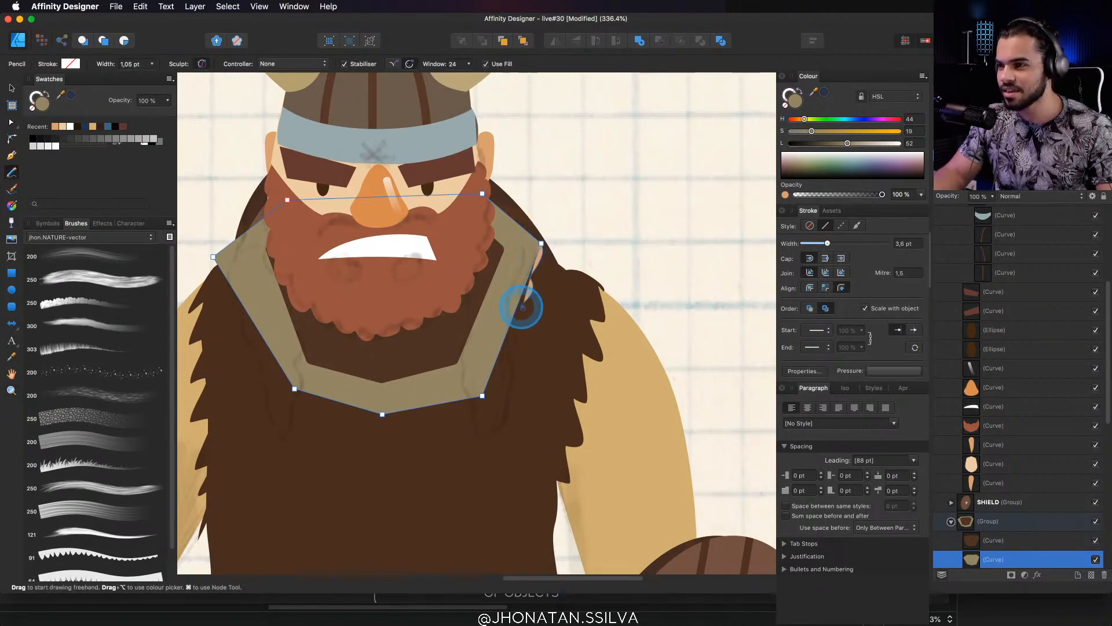
pyautogui.moveTo(512, 358); pyautogui.dragTo(481, 396)
# Undo the first stroke on the collar's axe-side edge and redraw that outer edge as a wavy fur line
pyautogui.moveTo(365, 357); pyautogui.dragTo(424, 339)
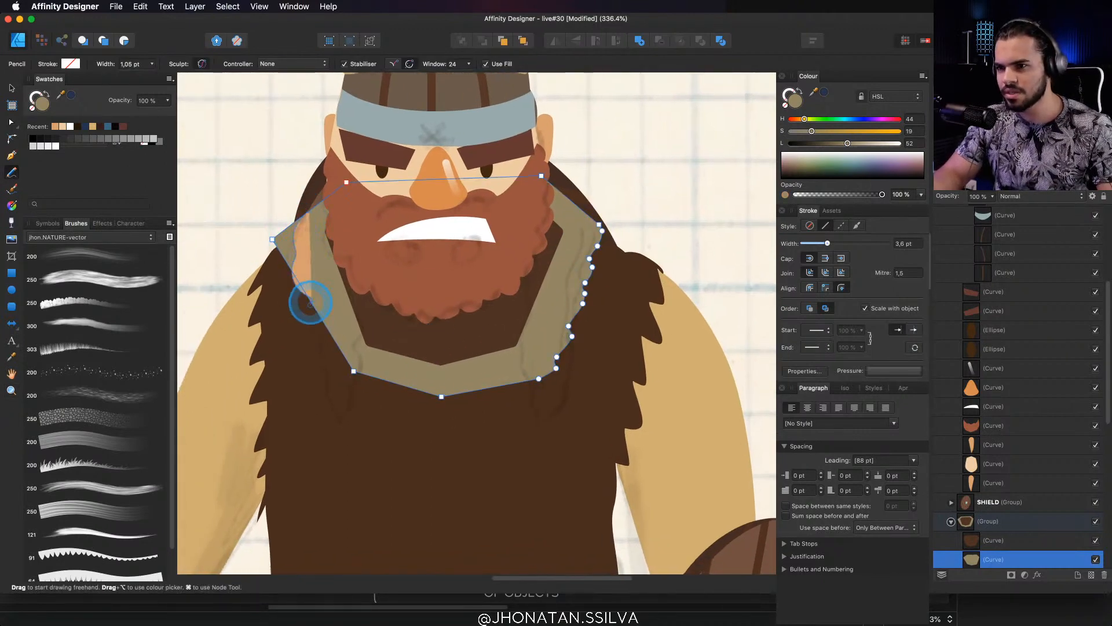
pyautogui.press('super+z')
pyautogui.moveTo(322, 332); pyautogui.dragTo(302, 215)
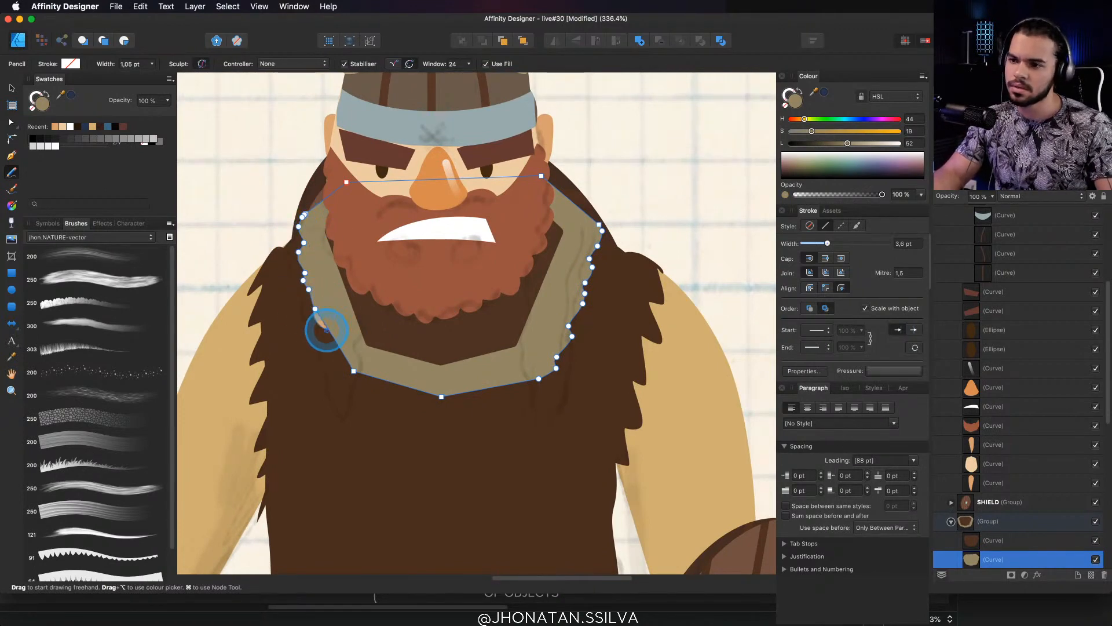
pyautogui.moveTo(340, 362)
pyautogui.mouseDown()
pyautogui.moveTo(355, 381)
pyautogui.moveTo(435, 400)
pyautogui.mouseUp()
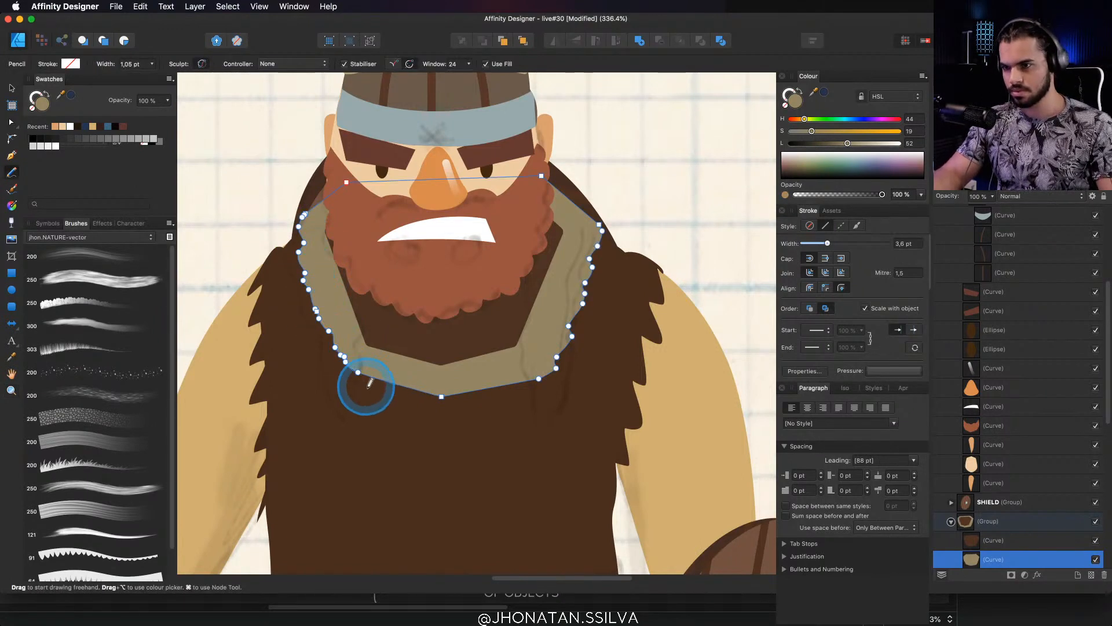
# Sculpt the collar's lower edge into small wavy fur bumps with the Pencil tool
pyautogui.scroll(-5, 406, 382)
pyautogui.scroll(5, 400, 392)
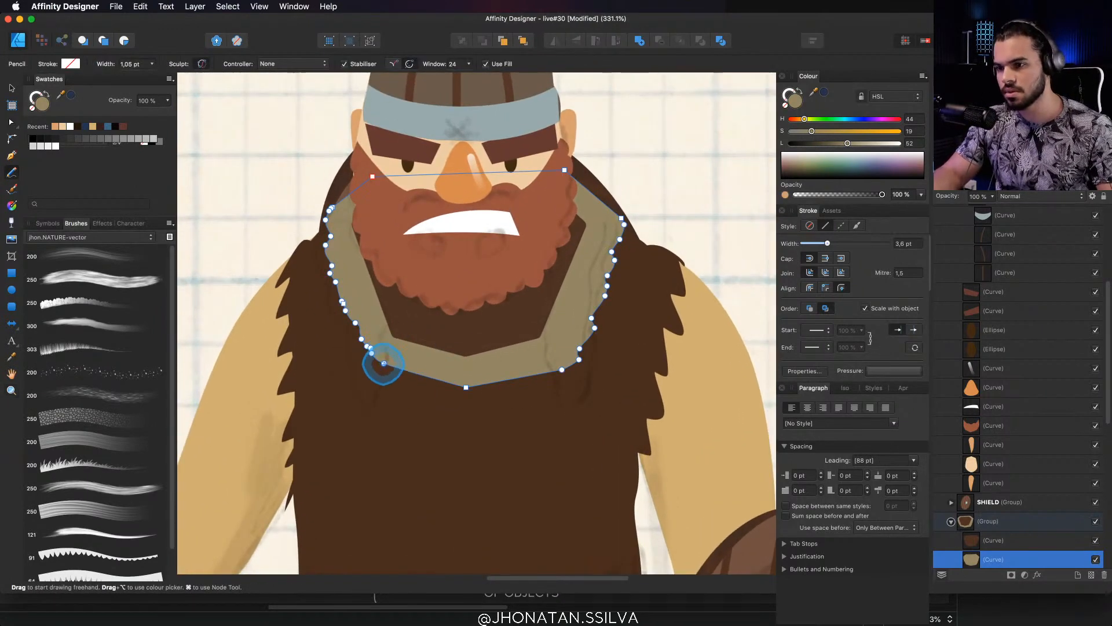
pyautogui.moveTo(528, 386)
pyautogui.mouseDown()
pyautogui.moveTo(547, 360)
pyautogui.moveTo(535, 347)
pyautogui.moveTo(376, 359)
pyautogui.mouseUp()
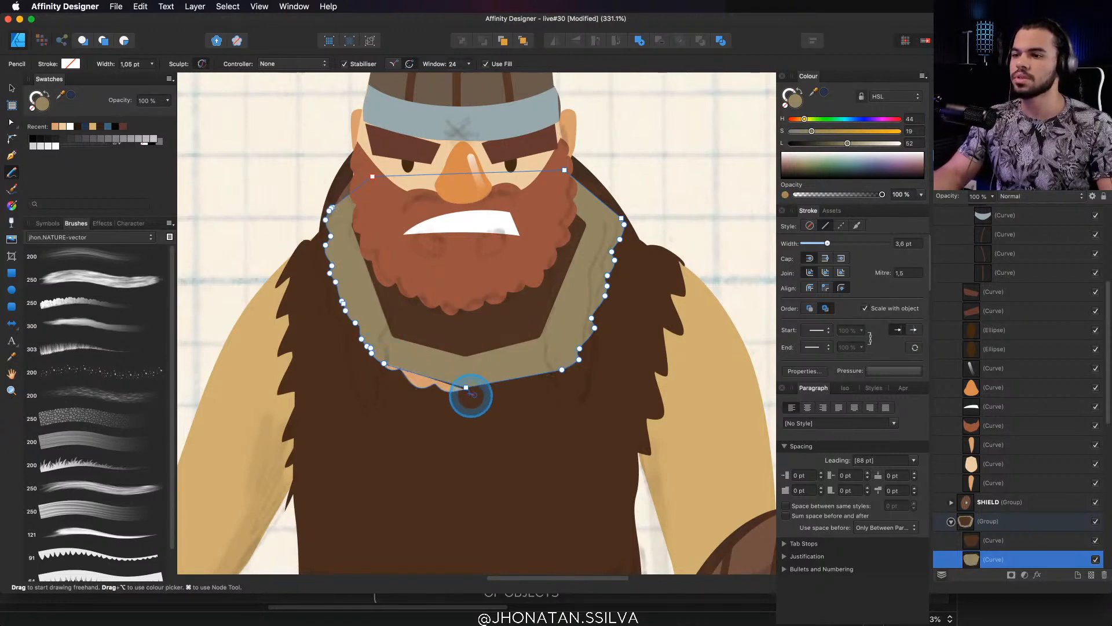
pyautogui.moveTo(471, 395); pyautogui.dragTo(494, 388)
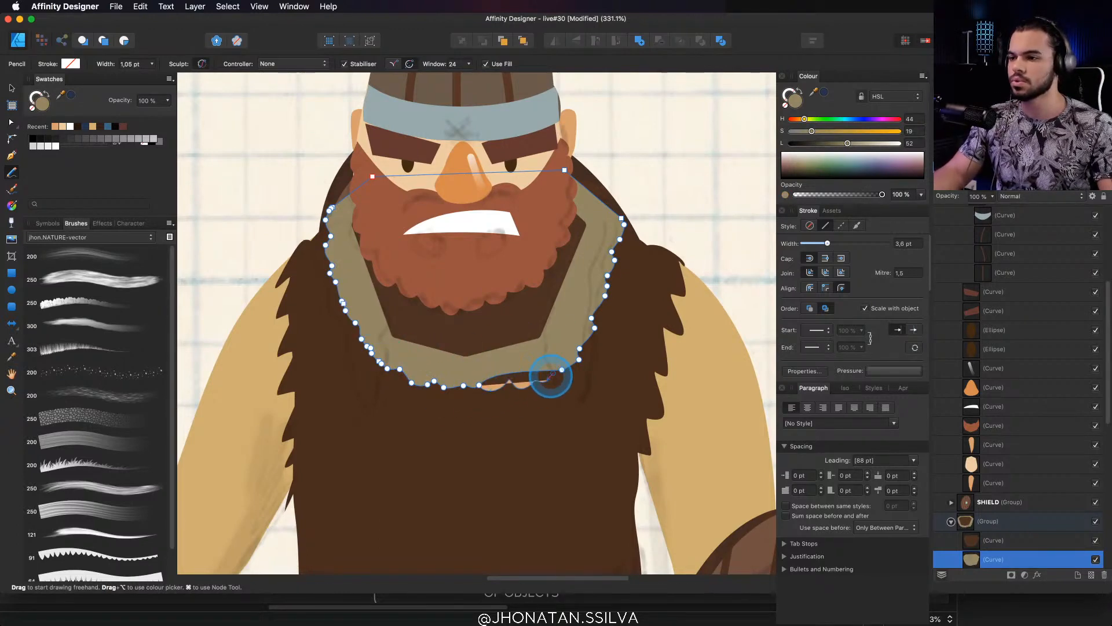
pyautogui.moveTo(548, 364); pyautogui.dragTo(444, 296)
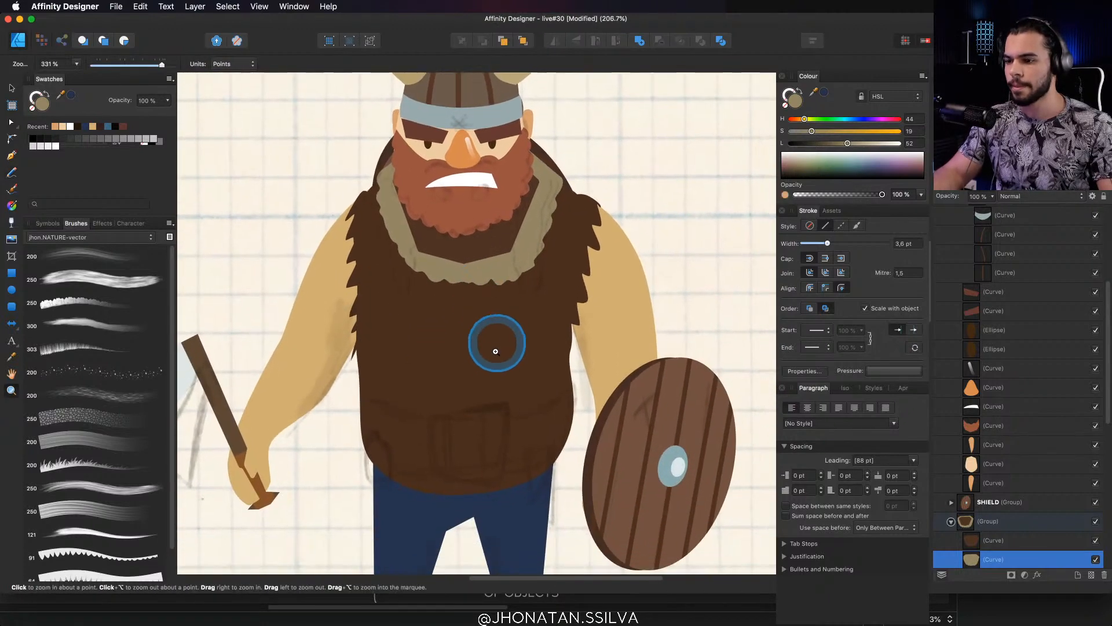
# Select the axe's handle curve together with its nested blade in the ARM-L group
pyautogui.moveTo(318, 356); pyautogui.dragTo(466, 333)
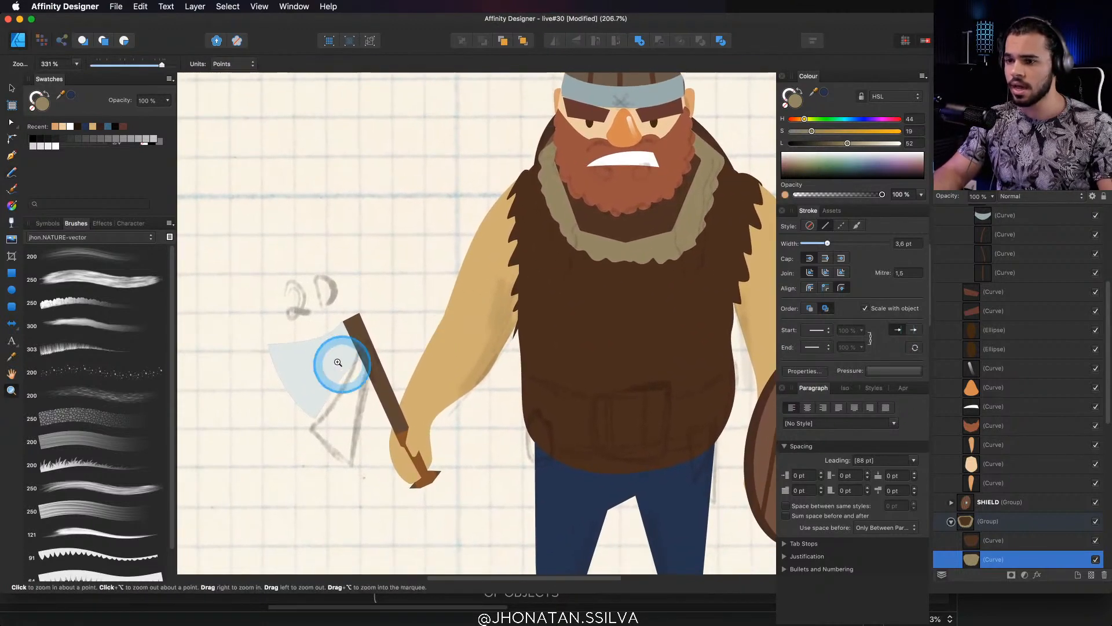
pyautogui.press('v')
pyautogui.keyDown('super'); pyautogui.click(331, 371); pyautogui.keyUp('super')
pyautogui.press('z')
pyautogui.moveTo(298, 373); pyautogui.dragTo(422, 340)
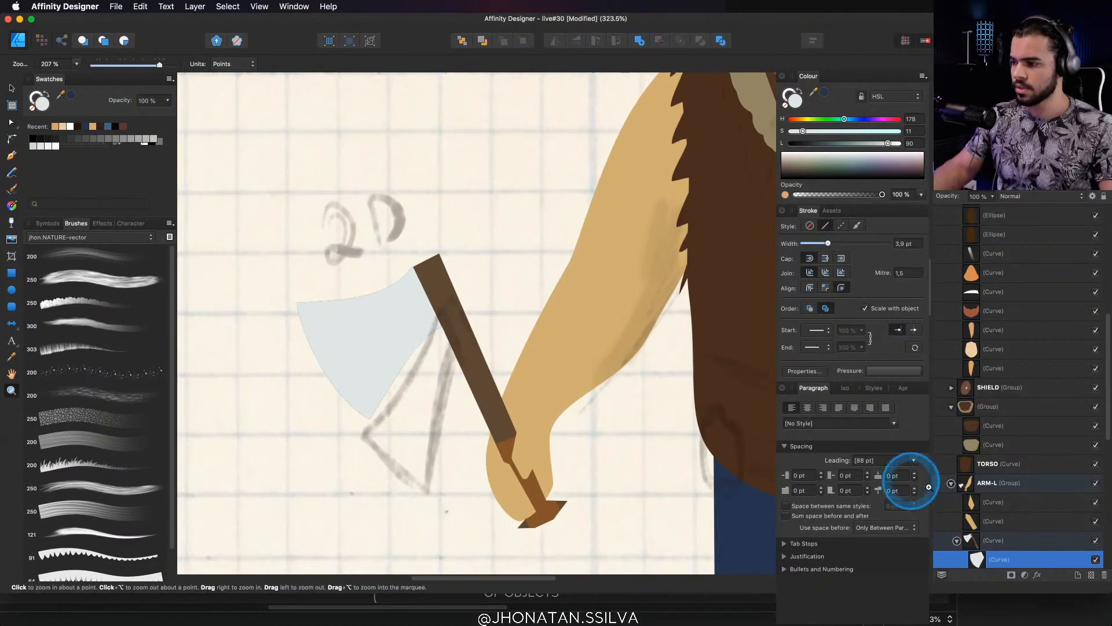
pyautogui.click(993, 541)
pyautogui.press('v')
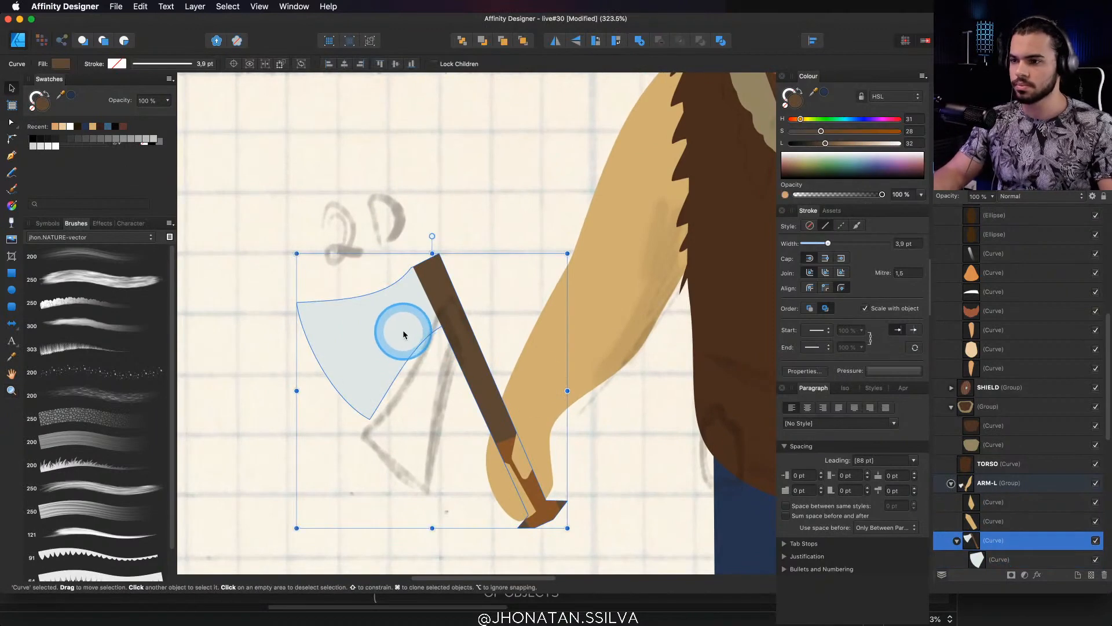
pyautogui.moveTo(418, 318); pyautogui.dragTo(404, 333)
# Make the GRAY rectangle in the BG group visible behind the character
pyautogui.scroll(-8, 1093, 405)
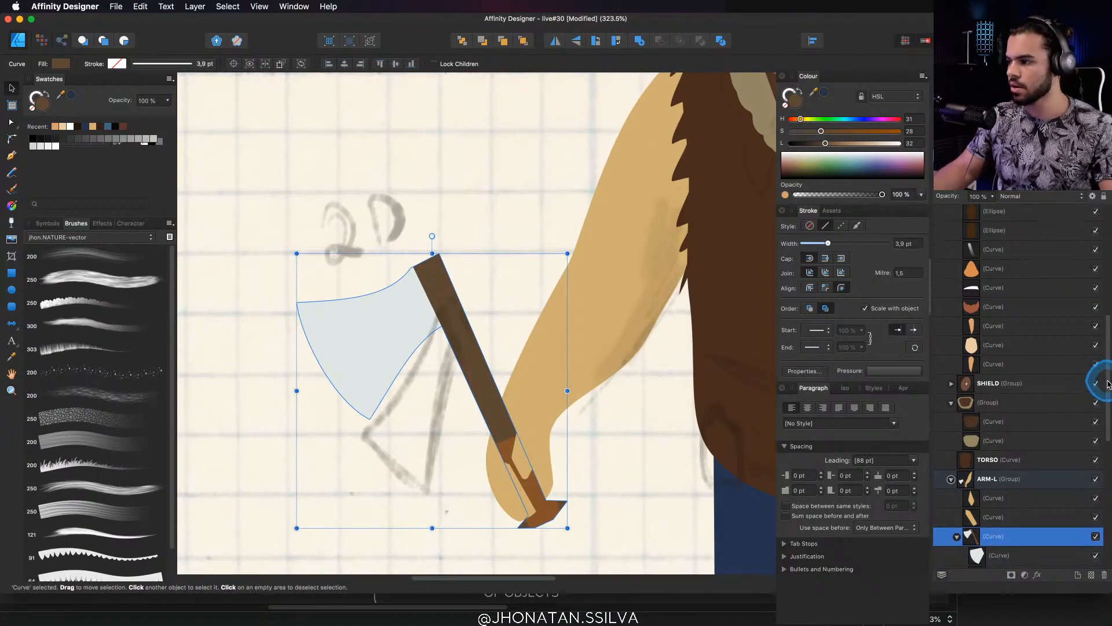
pyautogui.scroll(-3, 1097, 460)
pyautogui.scroll(-3, 1104, 516)
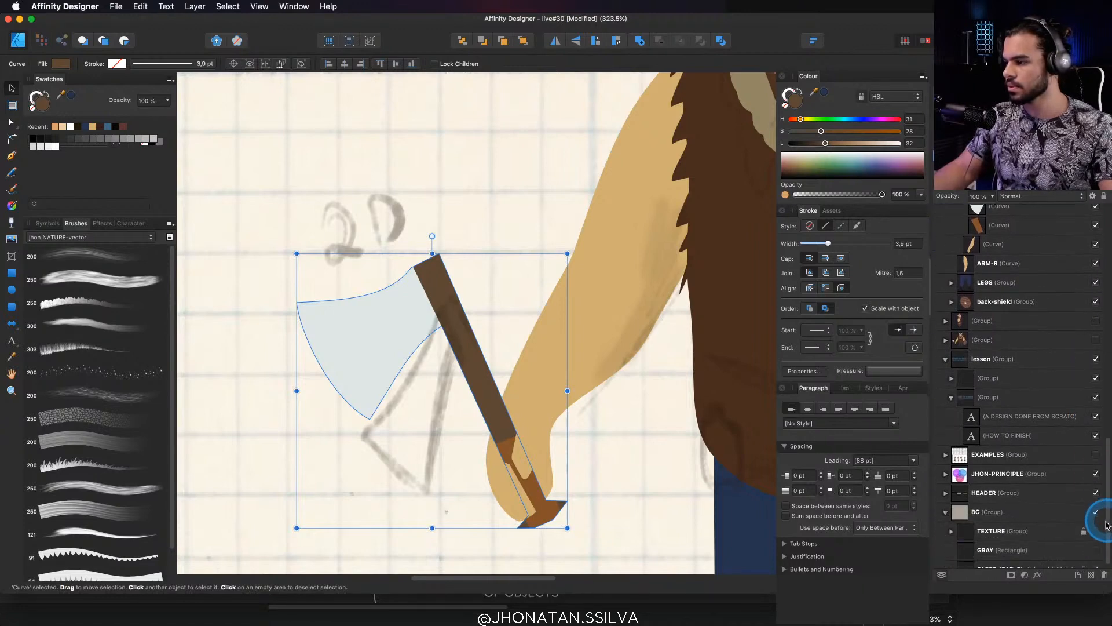
pyautogui.click(1095, 542)
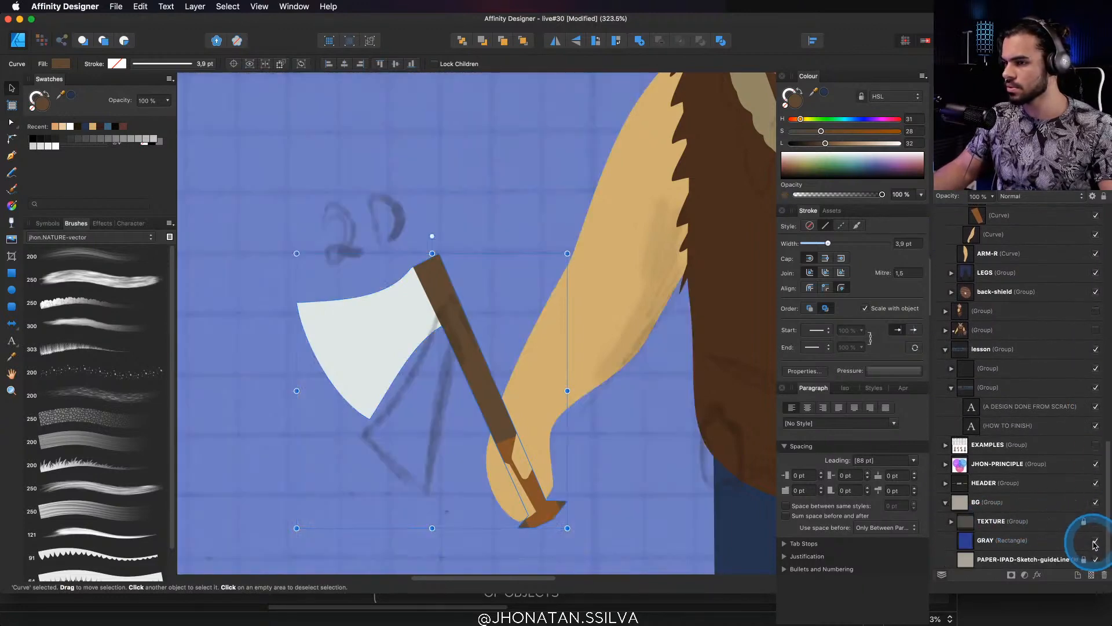
# Recolour the GRAY background rectangle to a muted blue with H 223, S 28 and L 29
pyautogui.click(1077, 543)
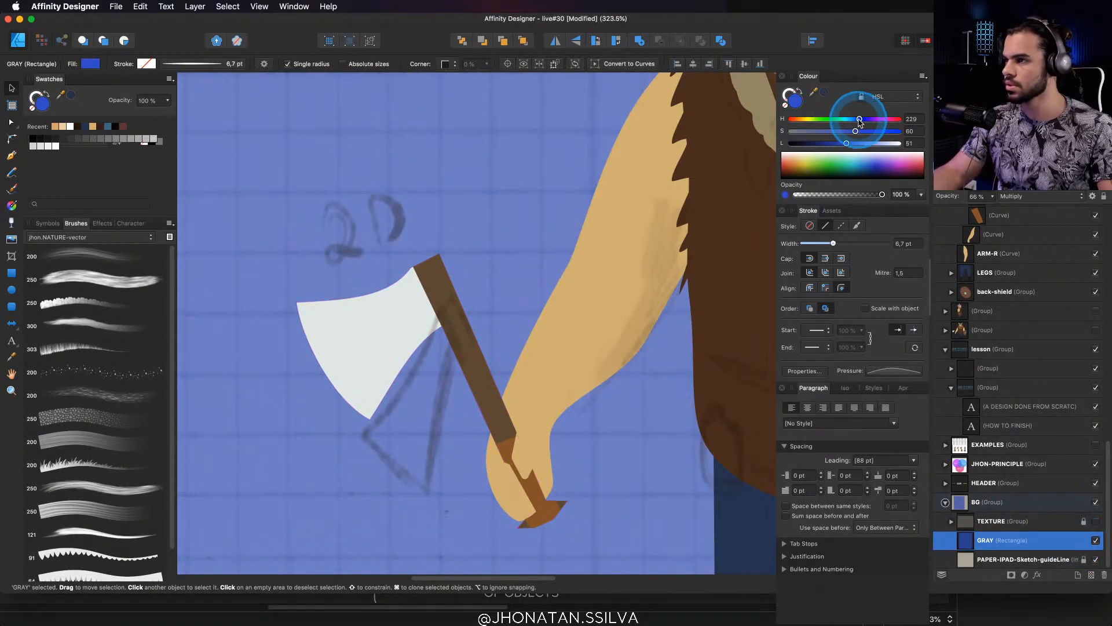
pyautogui.moveTo(858, 119); pyautogui.dragTo(825, 145)
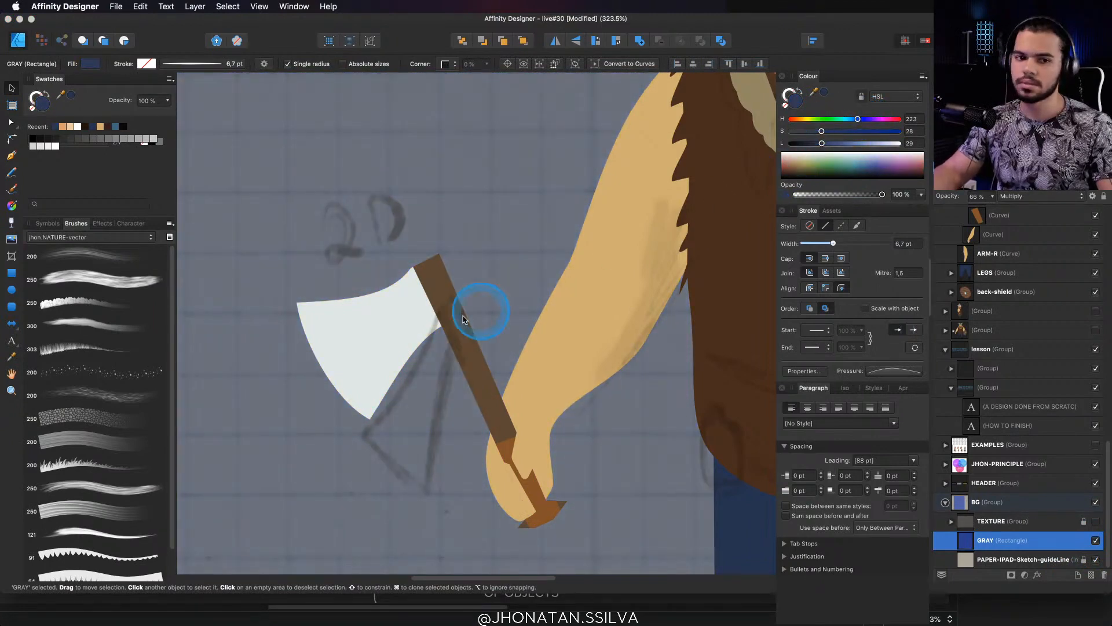
# Reshape the axe's main curve by moving its outer blade nodes inward and down to match the sketched blade
pyautogui.click(387, 335)
pyautogui.scroll(2, 385, 342)
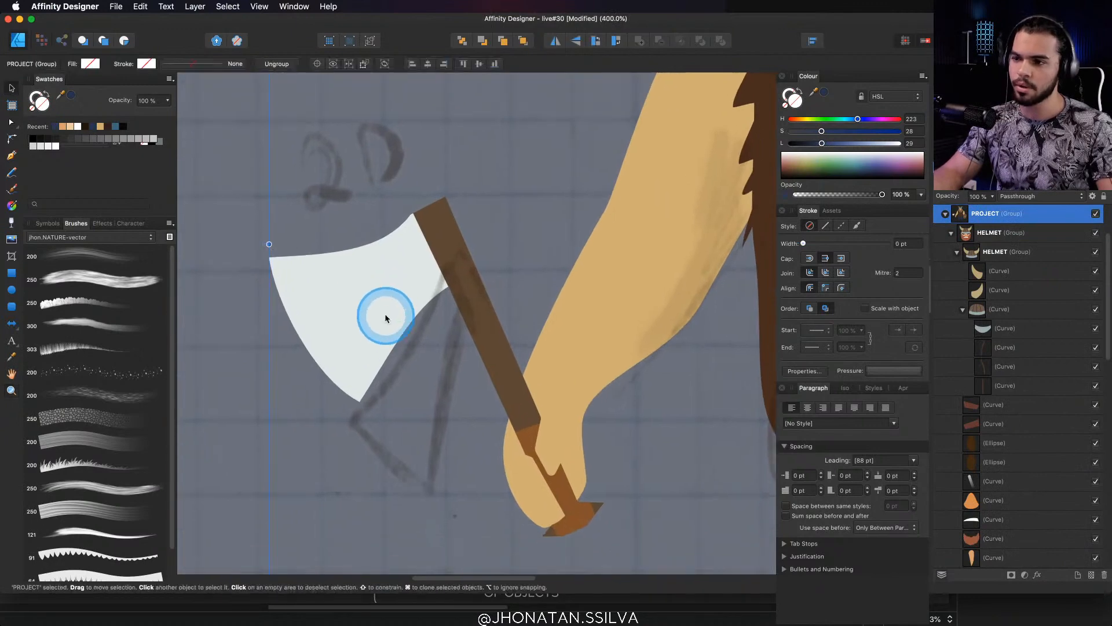
pyautogui.doubleClick(386, 318)
pyautogui.press('z')
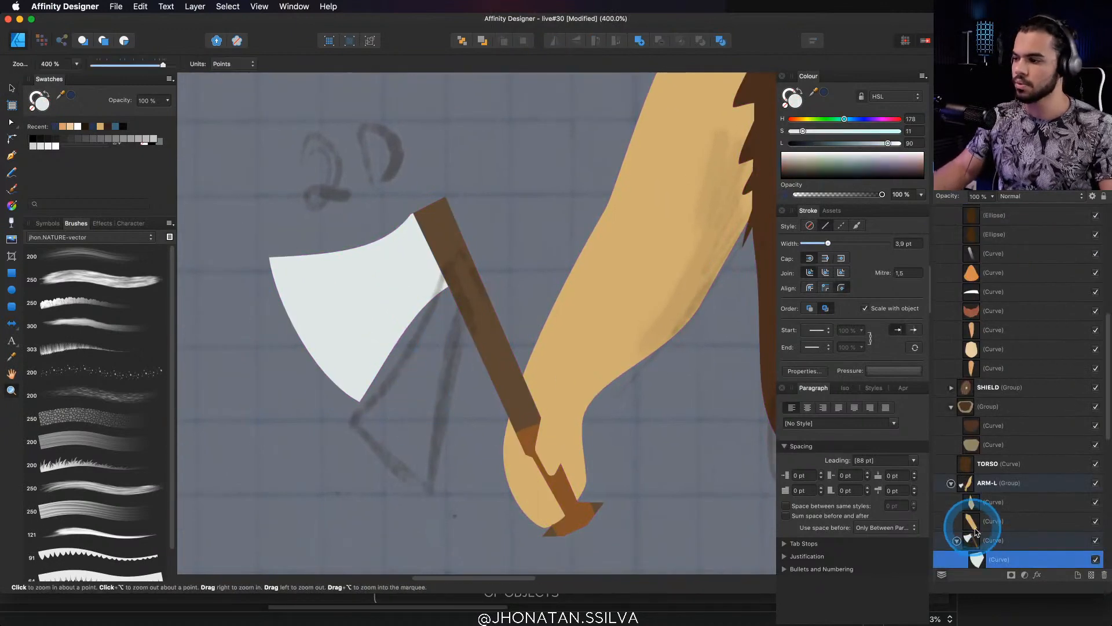
pyautogui.click(977, 542)
pyautogui.press('a')
pyautogui.moveTo(255, 237); pyautogui.dragTo(383, 449)
pyautogui.moveTo(255, 244); pyautogui.dragTo(434, 499)
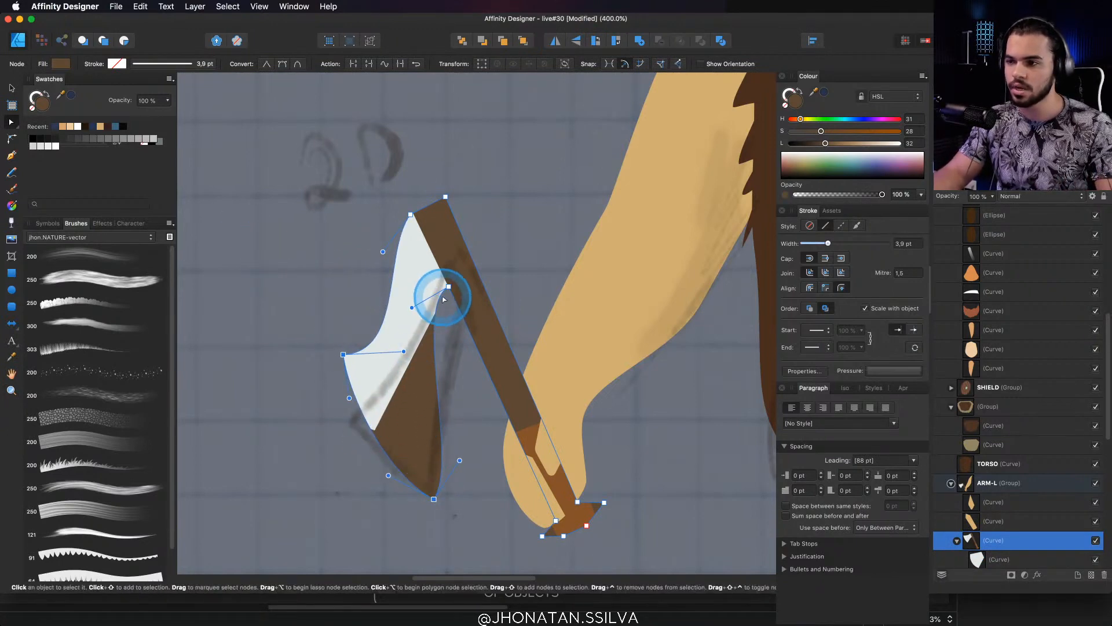
# Stretch the lower corner of the nested white blade curve down past the tip of the reshaped axe outline
pyautogui.press('v')
pyautogui.click(410, 345)
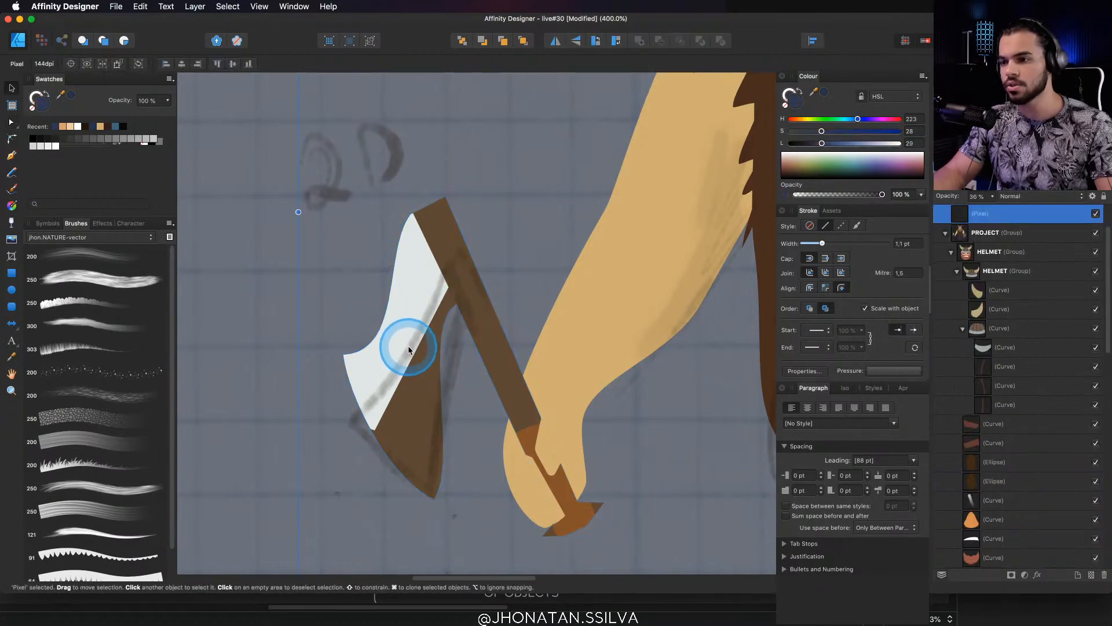
pyautogui.click(406, 337)
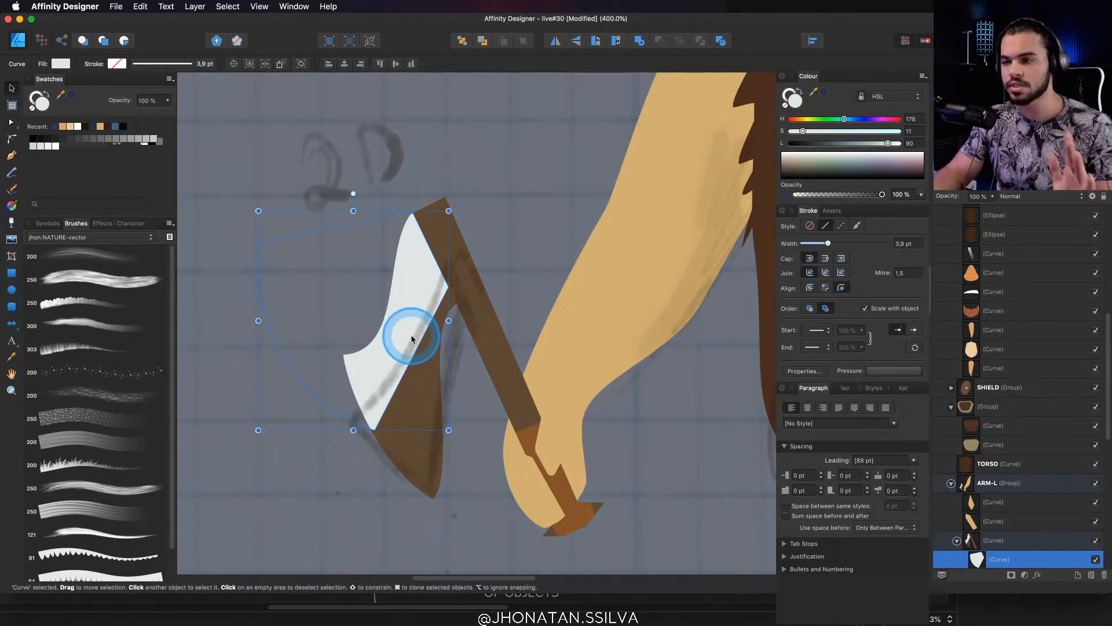
pyautogui.moveTo(412, 333); pyautogui.dragTo(423, 361)
pyautogui.press('super+z')
pyautogui.press('a')
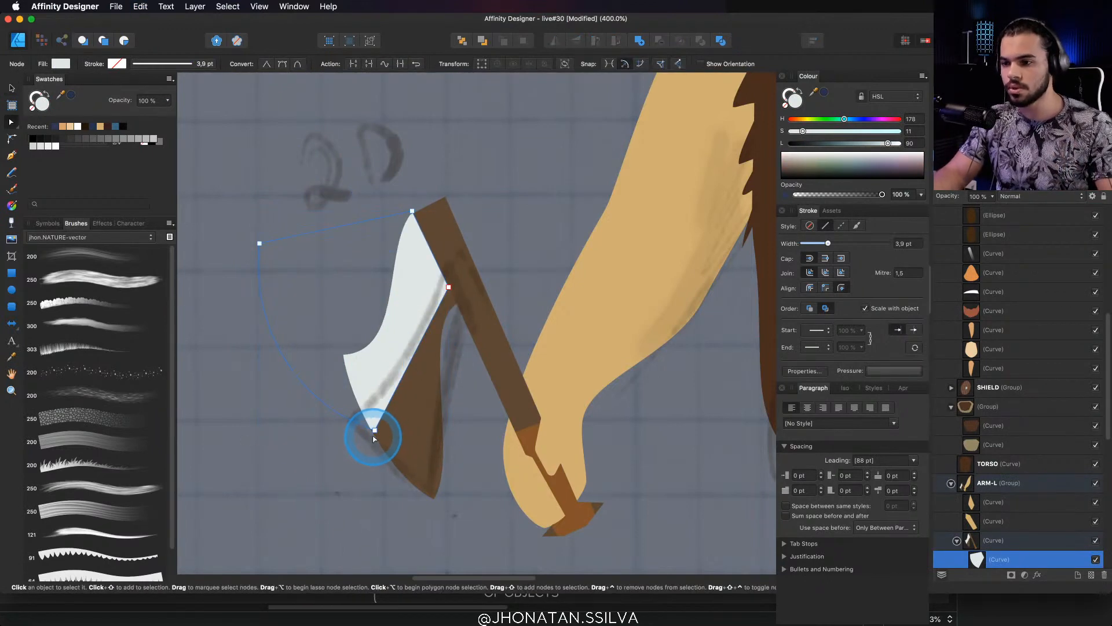
pyautogui.moveTo(367, 435); pyautogui.dragTo(450, 520)
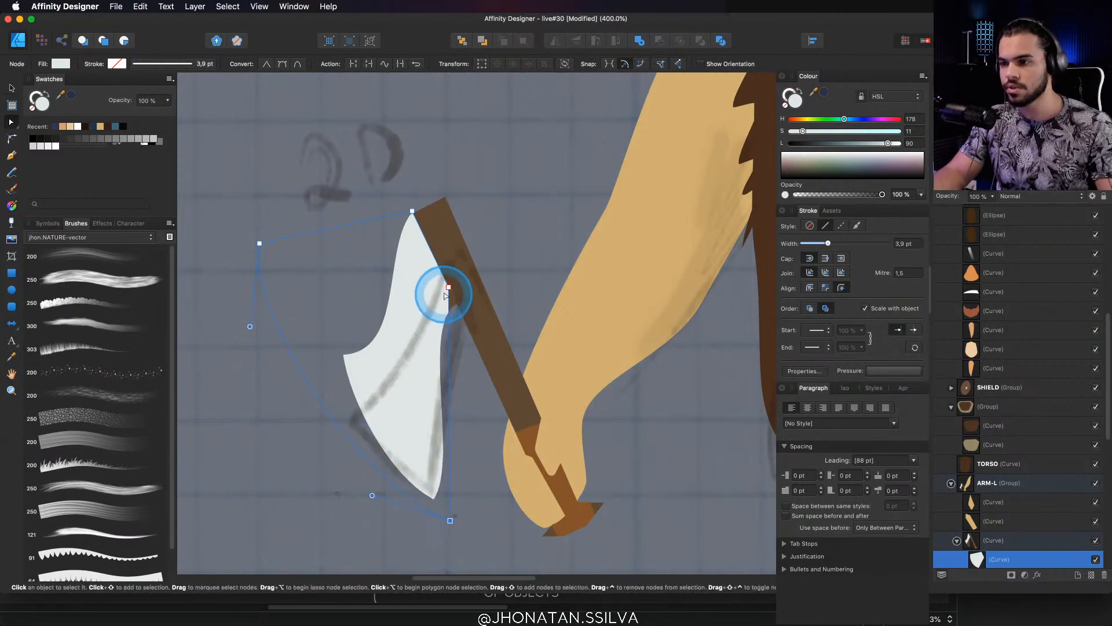
# Adjust the white blade's handle-side nodes and pull its outer corner in closer to the axe outline
pyautogui.click(412, 211)
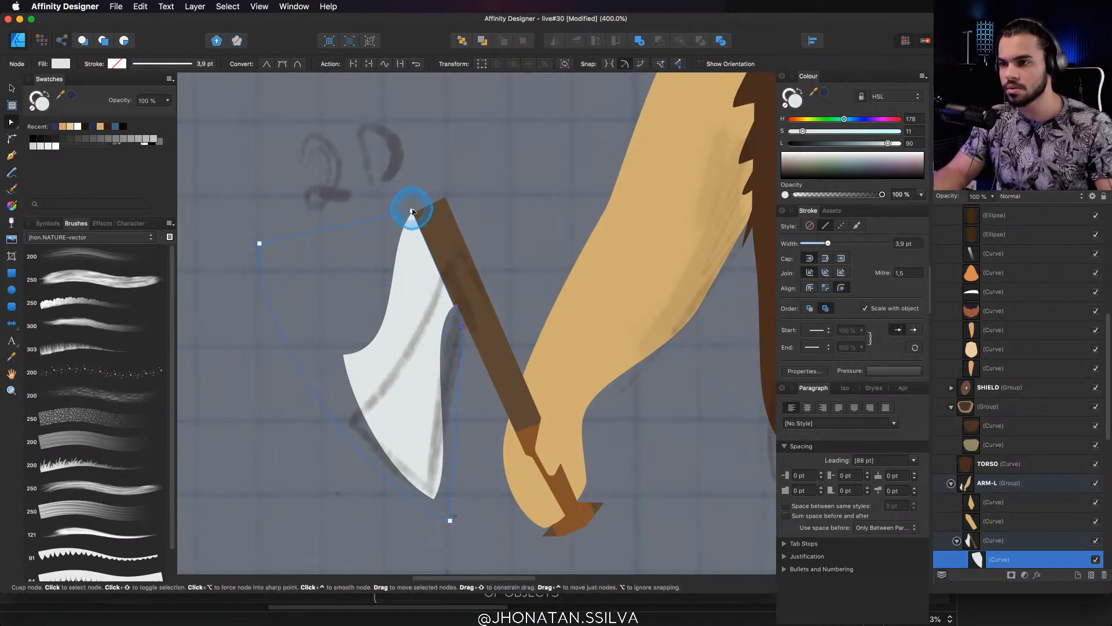
pyautogui.click(261, 245)
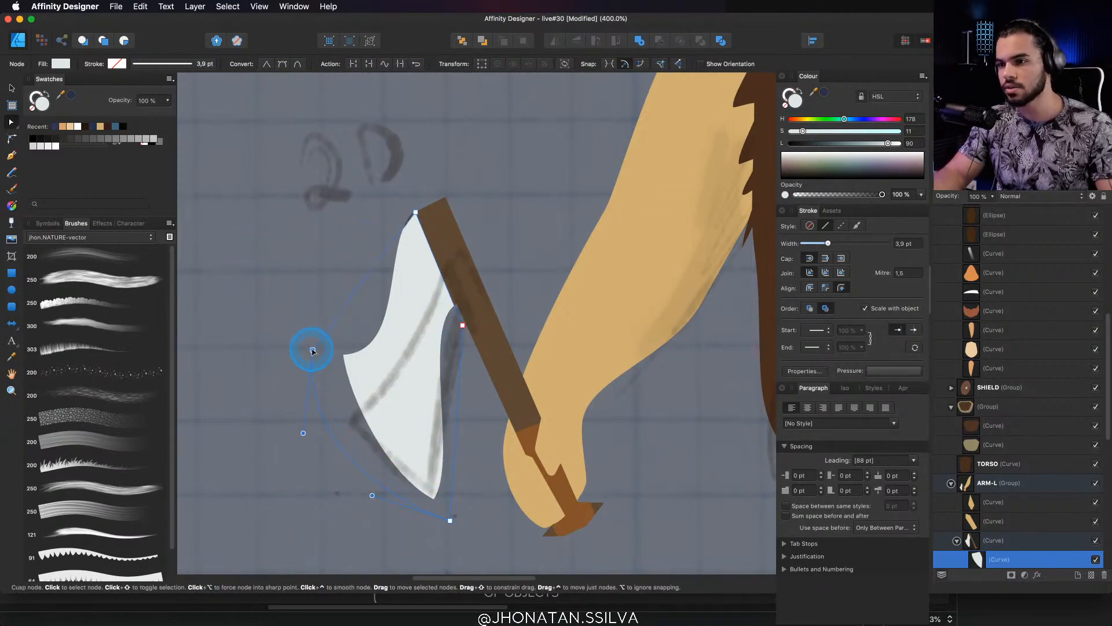
pyautogui.moveTo(313, 351); pyautogui.dragTo(314, 338)
# Draw a filled band along the blade's upper concave edge with the Pencil tool and colour it H 223, S 15, L 66
pyautogui.press('z')
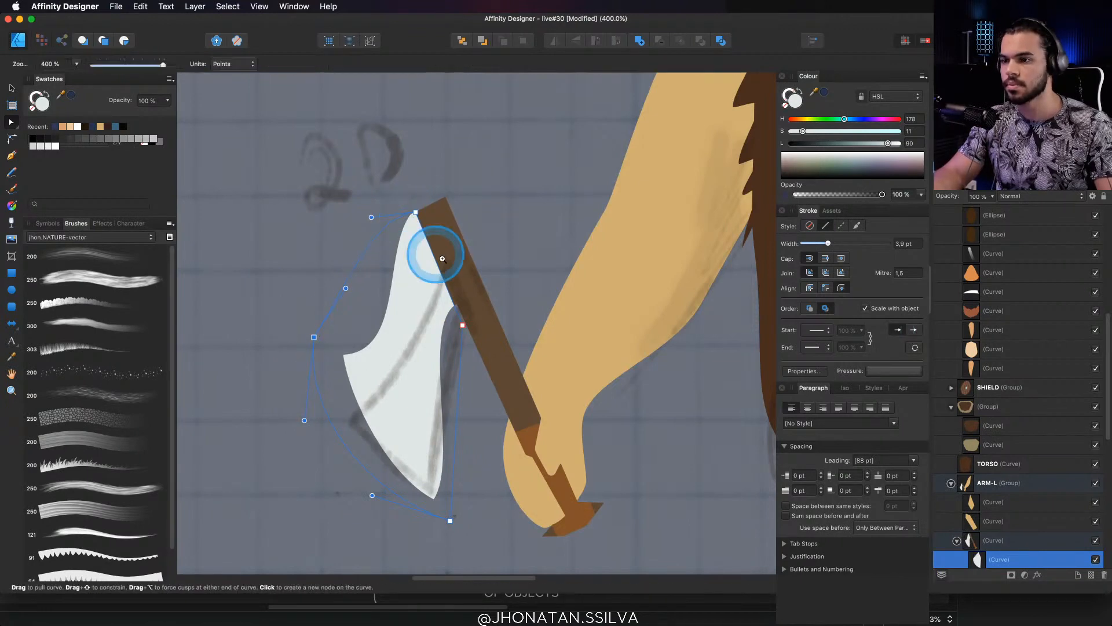
pyautogui.moveTo(435, 248); pyautogui.dragTo(364, 291)
pyautogui.press('v')
pyautogui.moveTo(351, 310); pyautogui.dragTo(378, 320)
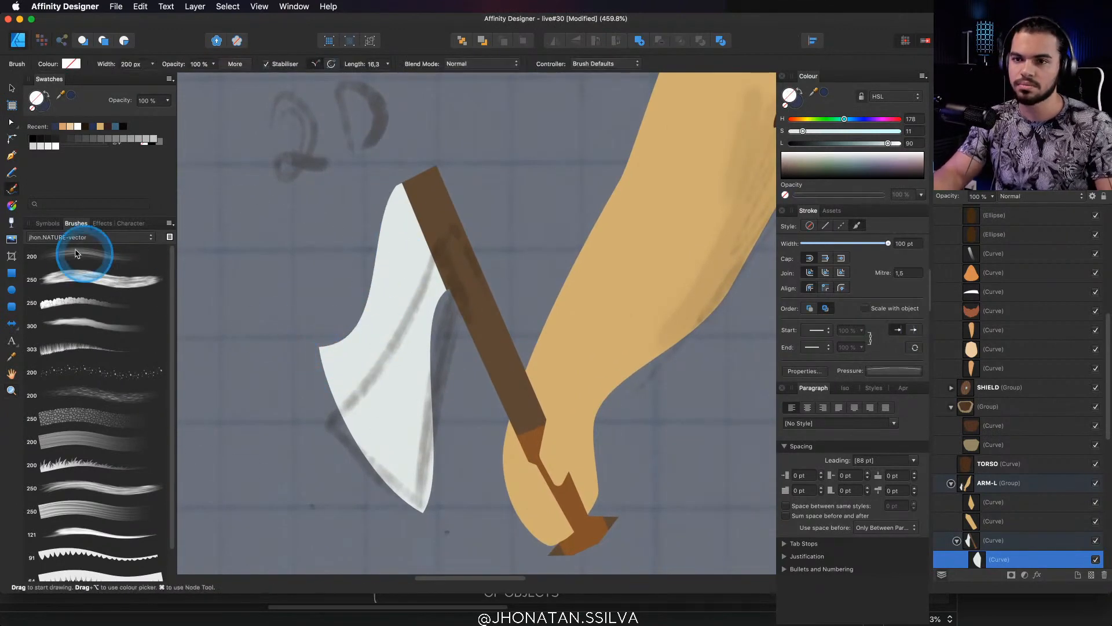
pyautogui.click(12, 188)
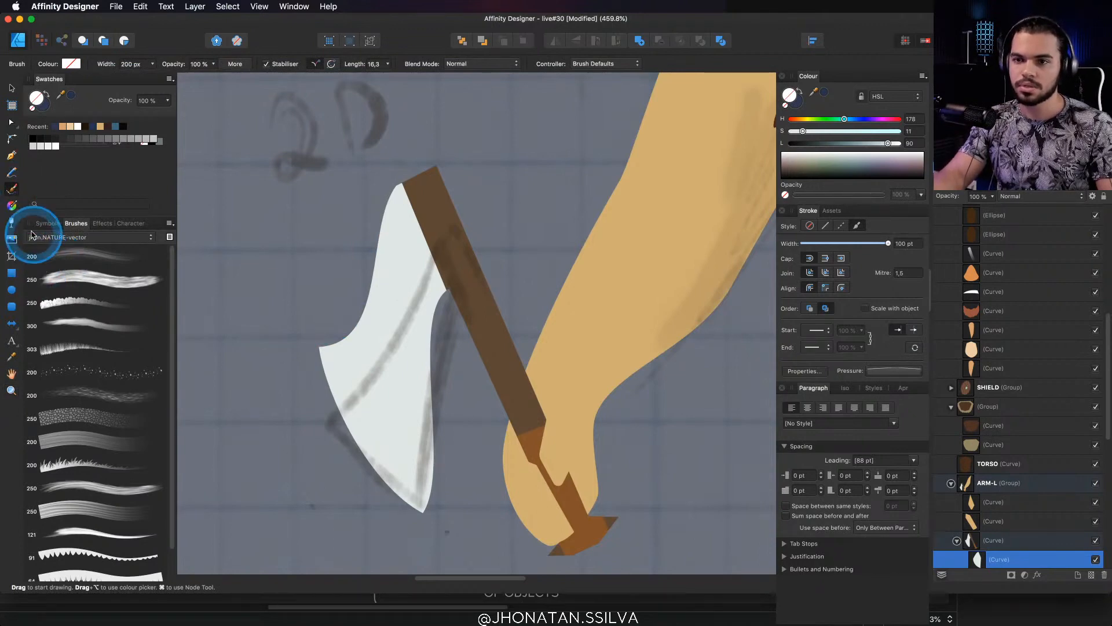
pyautogui.click(14, 173)
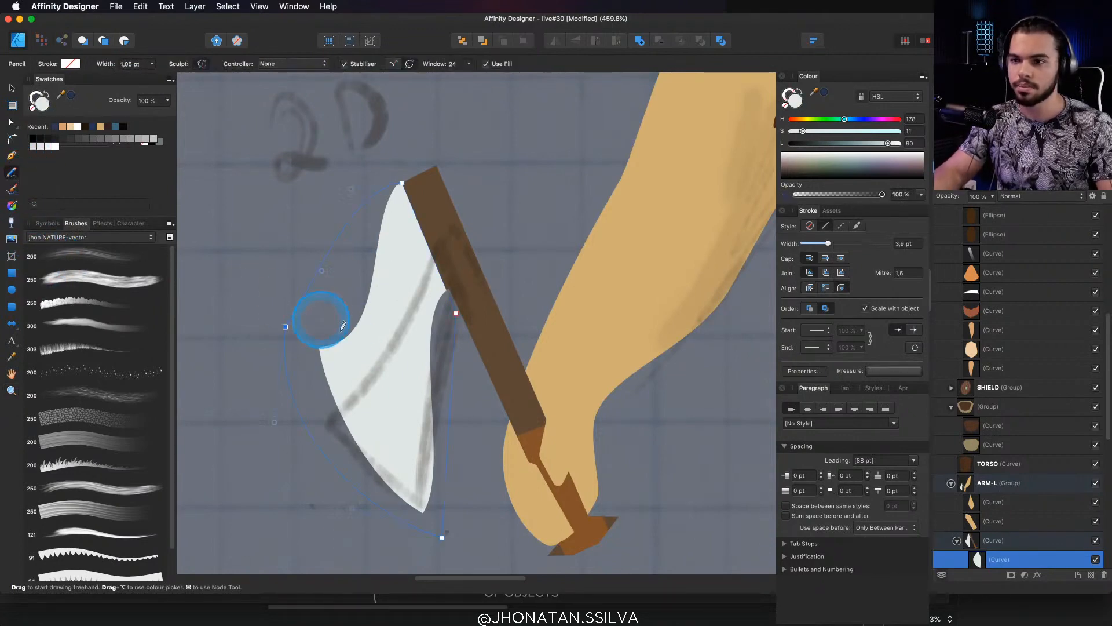
pyautogui.moveTo(371, 295)
pyautogui.mouseDown()
pyautogui.moveTo(400, 186)
pyautogui.moveTo(392, 218)
pyautogui.mouseUp()
pyautogui.press('super+z')
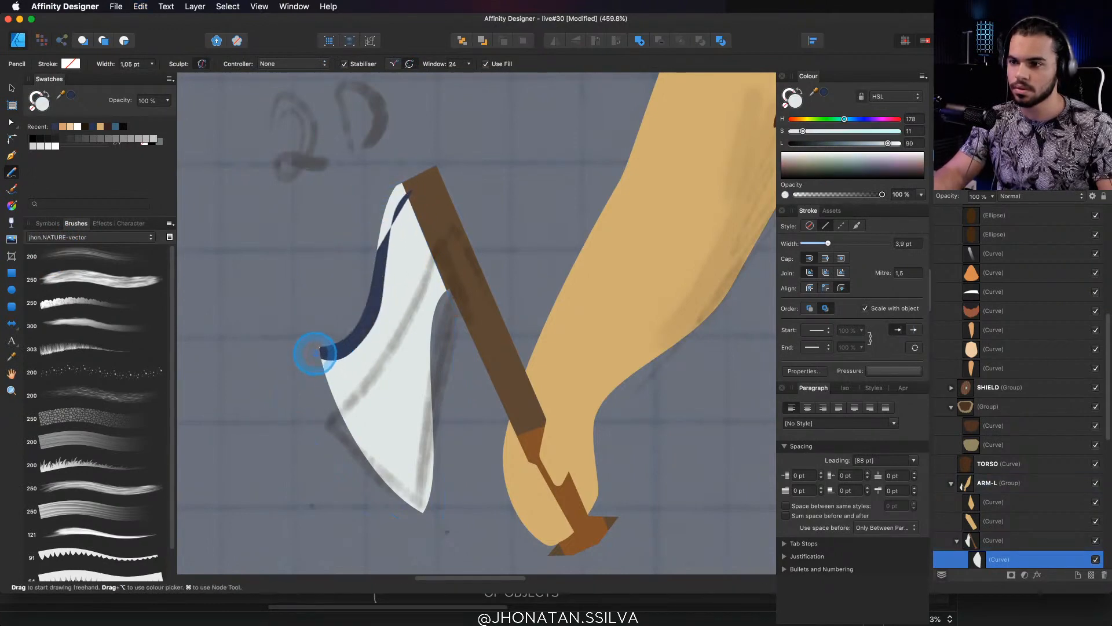
pyautogui.press('v')
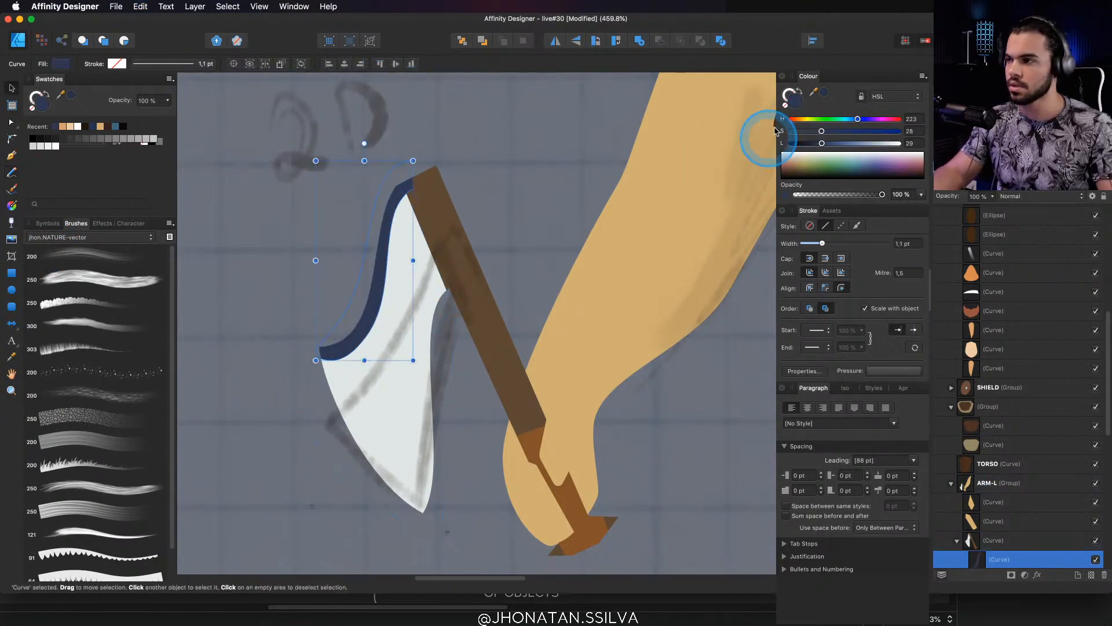
pyautogui.moveTo(819, 143)
pyautogui.mouseDown()
pyautogui.moveTo(848, 142)
pyautogui.moveTo(818, 131)
pyautogui.moveTo(863, 143)
pyautogui.mouseUp()
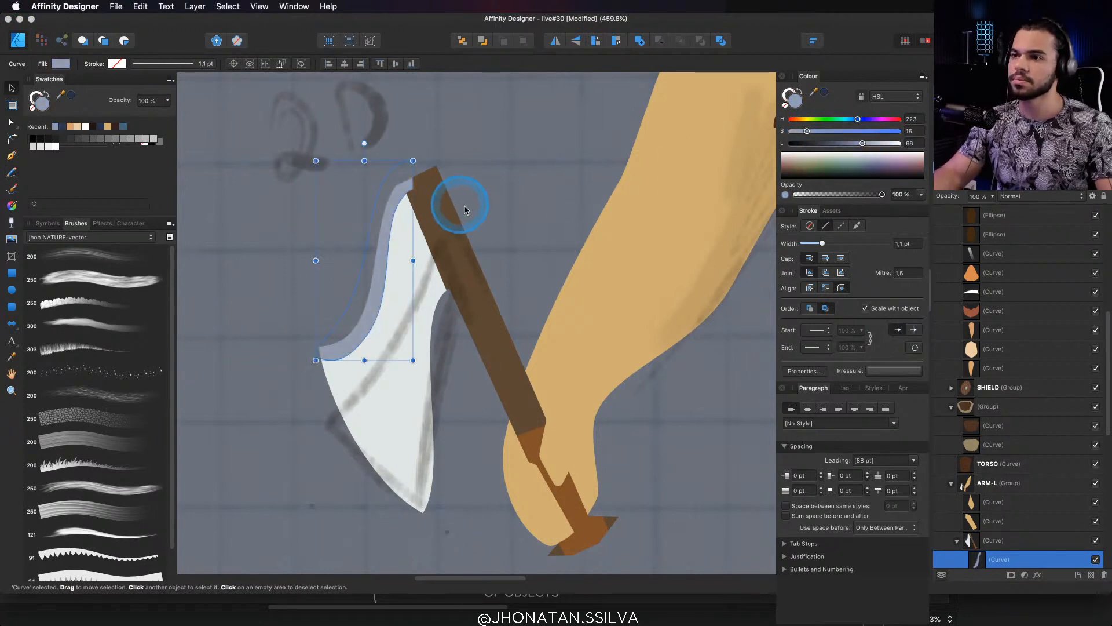
# Select the axe's handle curve and prepare a streaky jhon.NATURE-vector brush with a width of 78,9 px
pyautogui.press('z')
pyautogui.moveTo(473, 217); pyautogui.dragTo(436, 226)
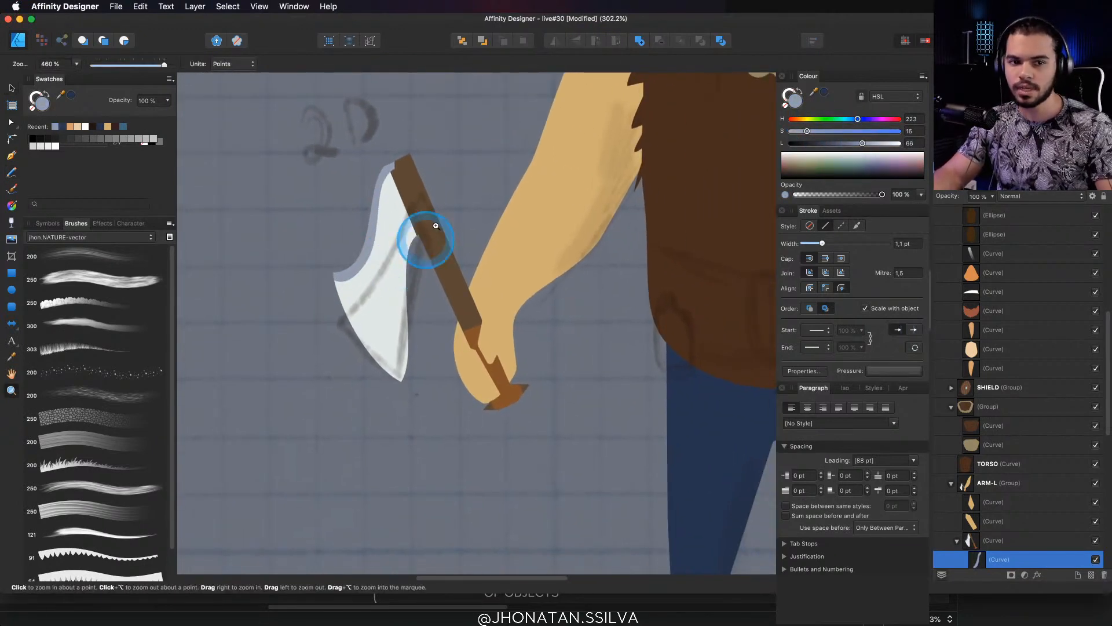
pyautogui.moveTo(408, 322); pyautogui.dragTo(340, 371)
pyautogui.press('v')
pyautogui.click(438, 410)
pyautogui.click(402, 323)
pyautogui.press('z')
pyautogui.moveTo(378, 336); pyautogui.dragTo(407, 336)
pyautogui.press('b')
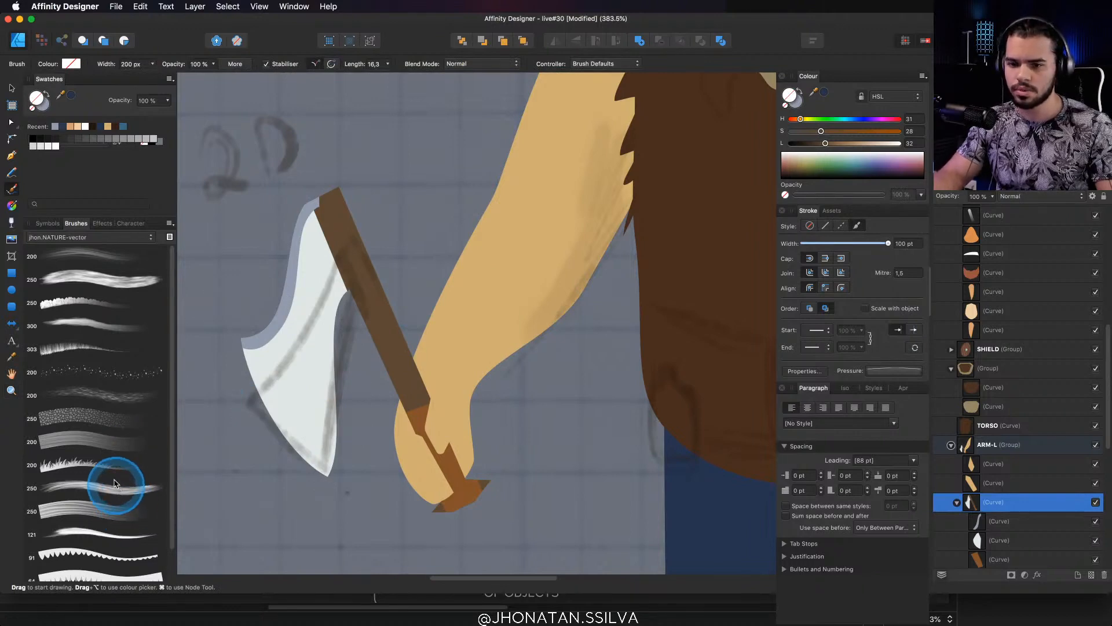
pyautogui.click(115, 448)
pyautogui.moveTo(362, 293); pyautogui.dragTo(229, 350)
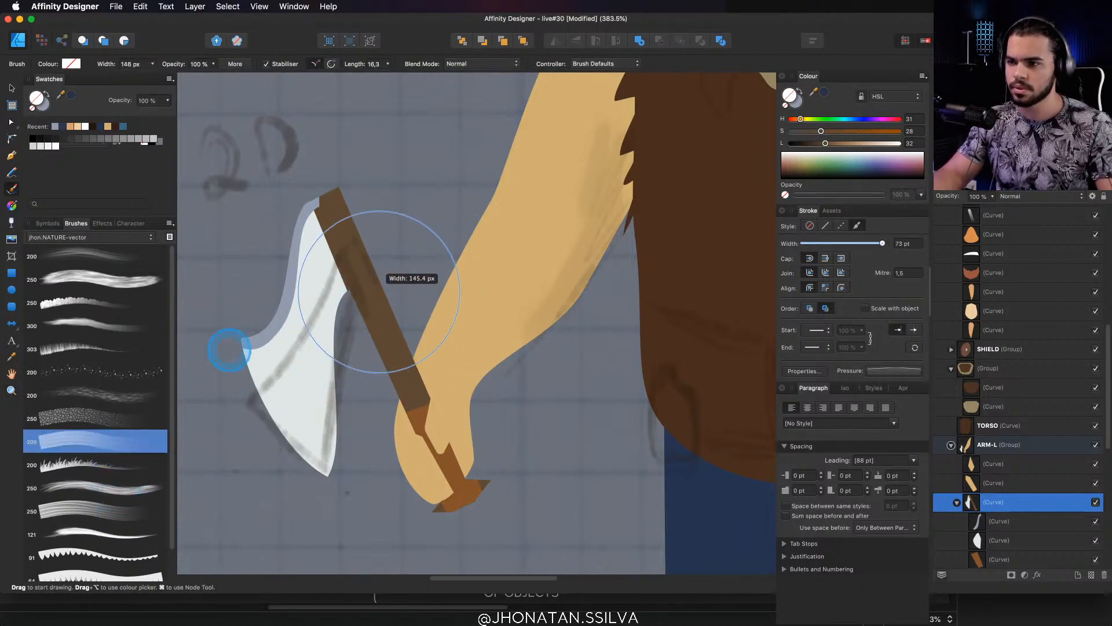
pyautogui.press('v')
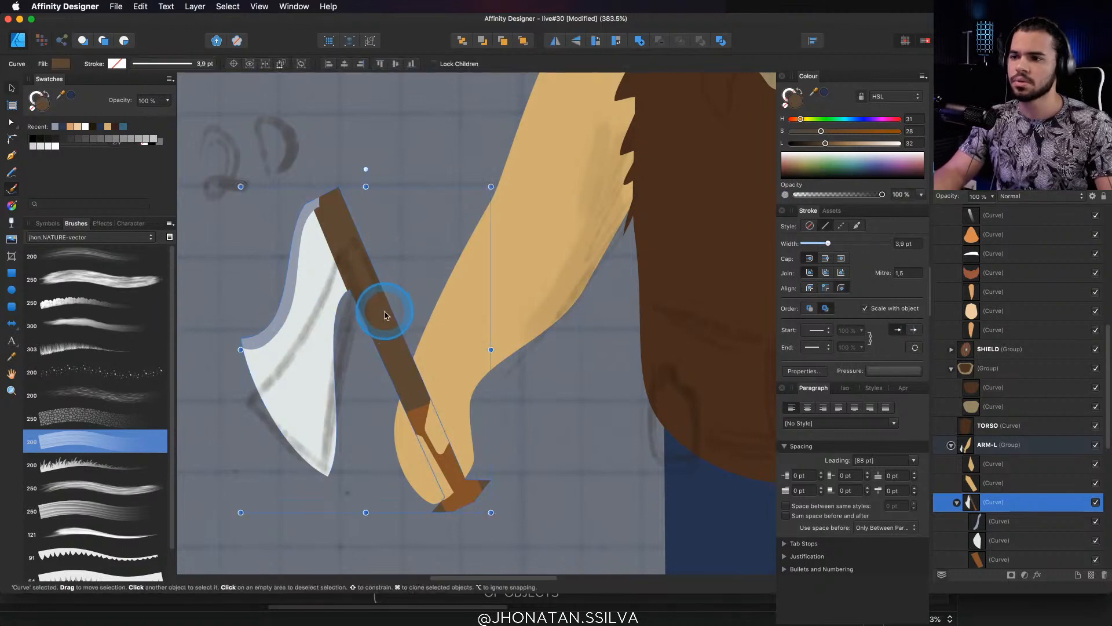
pyautogui.press('b')
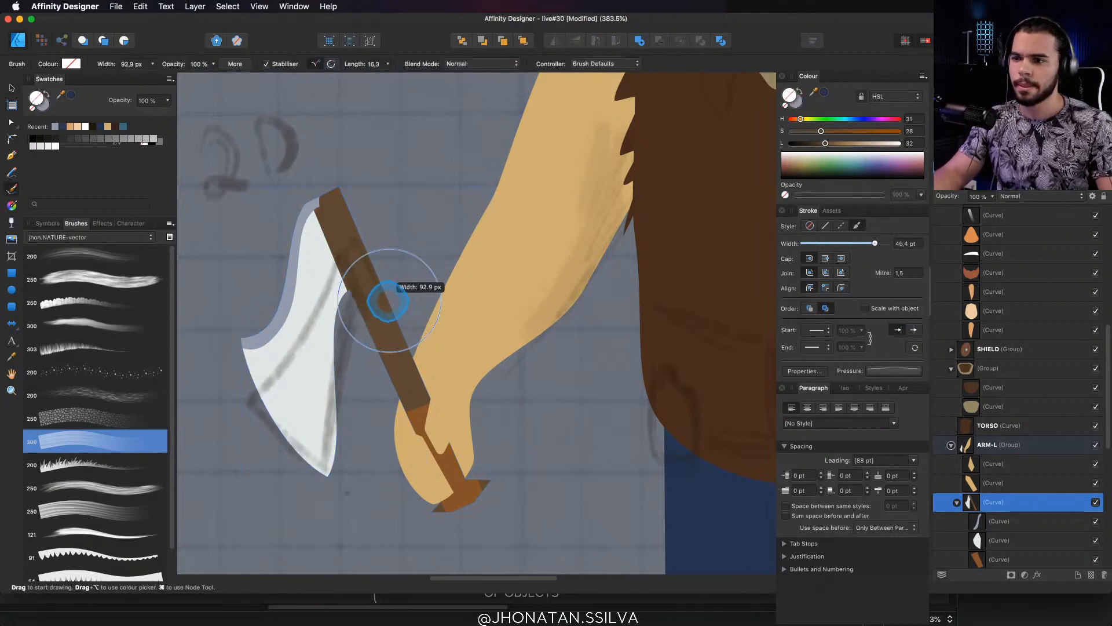
pyautogui.moveTo(387, 302); pyautogui.dragTo(380, 302)
# Paint a dark brown brush stroke (H 31, S 49, L 18) along the handle, inserted inside the axe curve
pyautogui.moveTo(821, 131)
pyautogui.mouseDown()
pyautogui.moveTo(836, 131)
pyautogui.moveTo(810, 143)
pyautogui.mouseUp()
pyautogui.press('v')
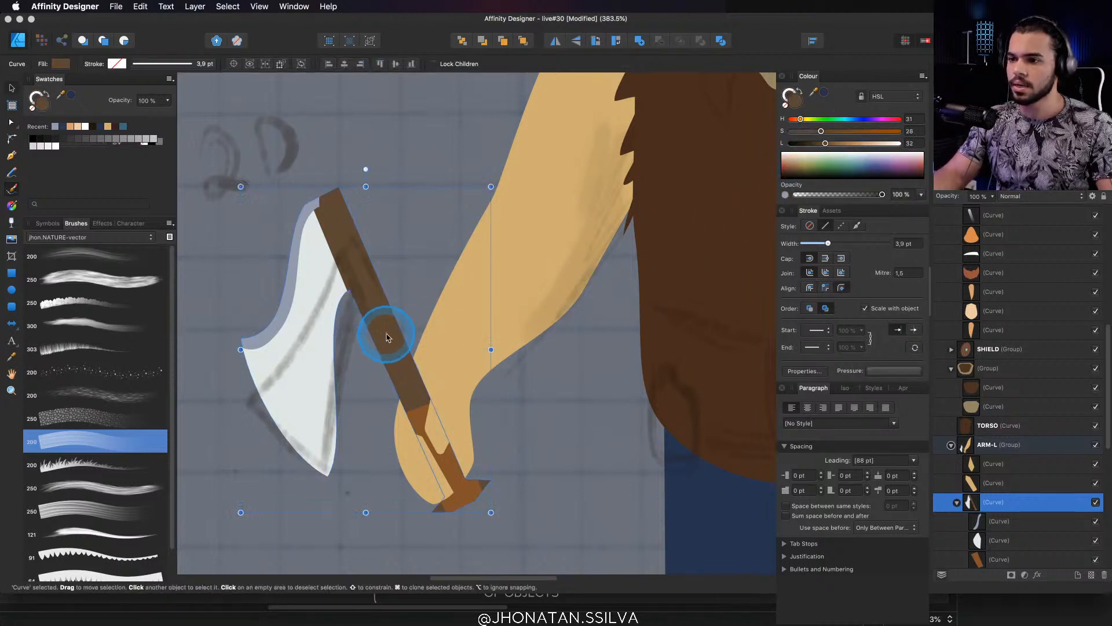
pyautogui.press('b')
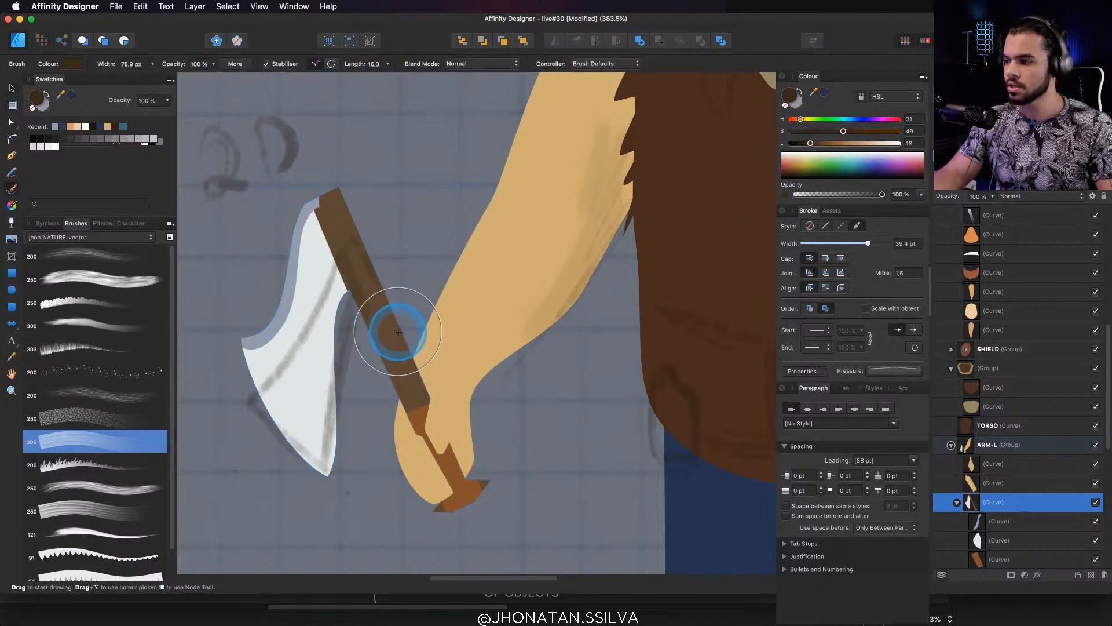
pyautogui.click(124, 41)
pyautogui.moveTo(341, 205); pyautogui.dragTo(438, 460)
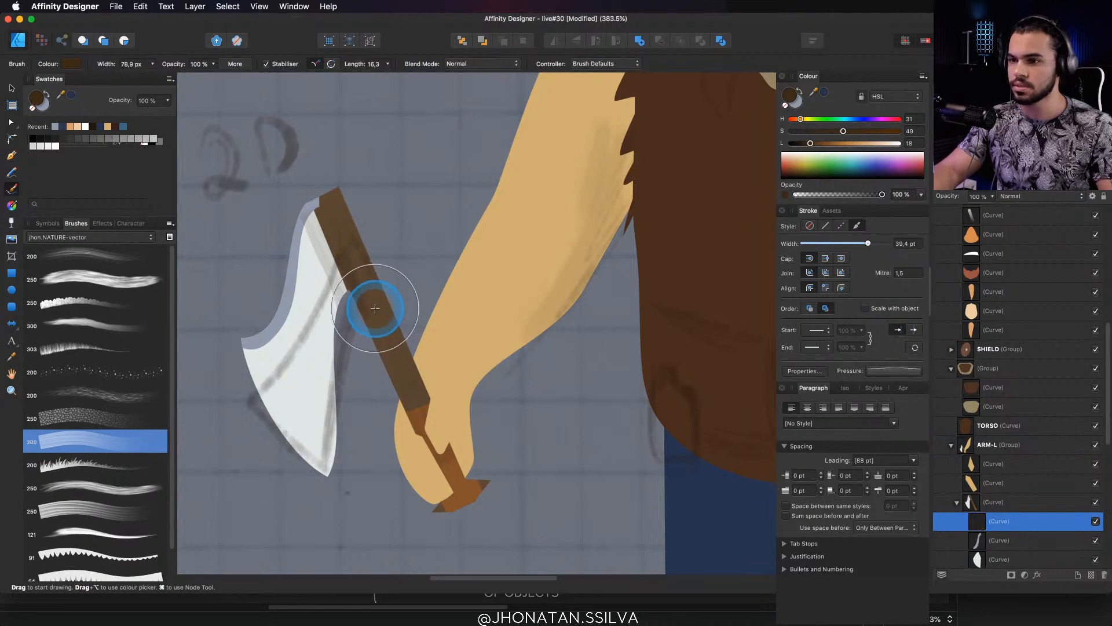
# Darken the handle's brush stroke to lightness 0 and set its blend mode to Hard Mix
pyautogui.press('z')
pyautogui.press('v')
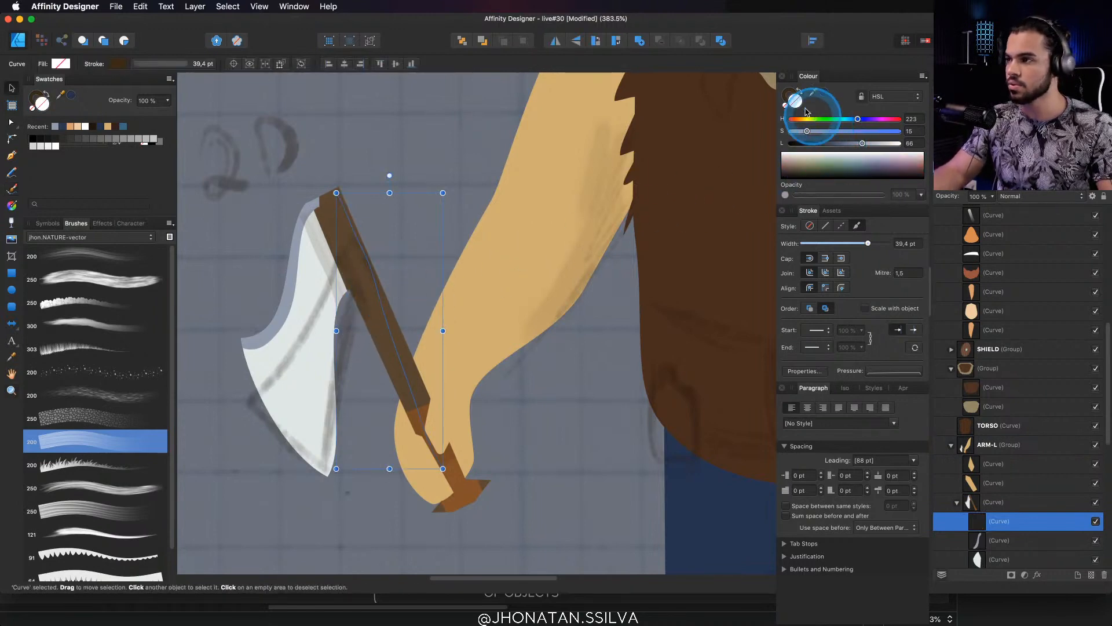
pyautogui.moveTo(811, 145)
pyautogui.mouseDown()
pyautogui.moveTo(834, 145)
pyautogui.moveTo(797, 153)
pyautogui.mouseUp()
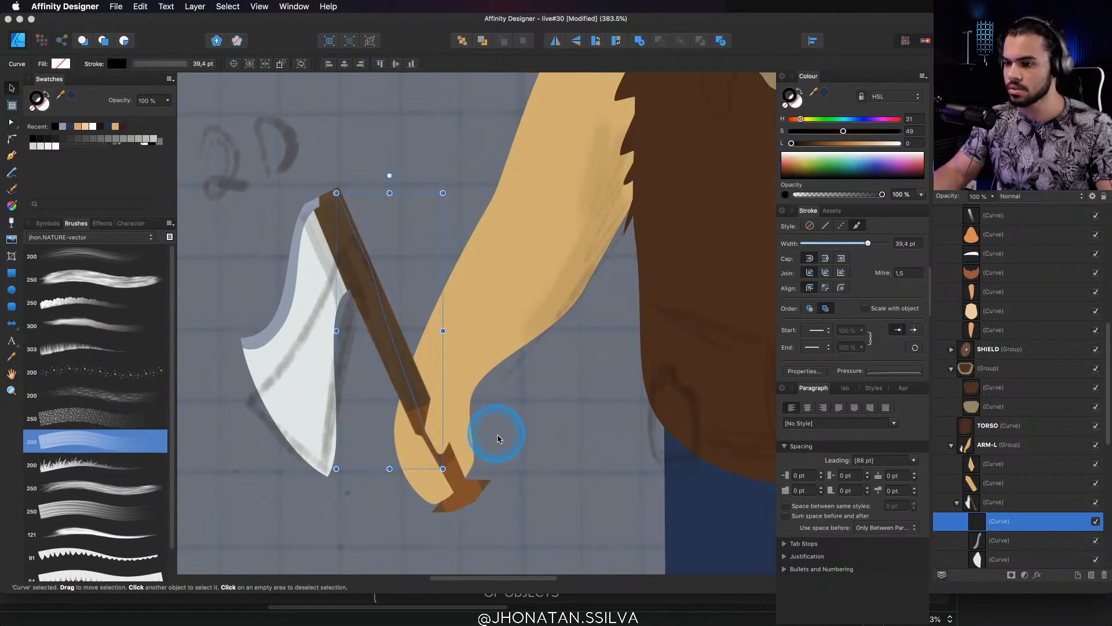
pyautogui.press('a')
pyautogui.press('v')
pyautogui.scroll(4, 442, 340)
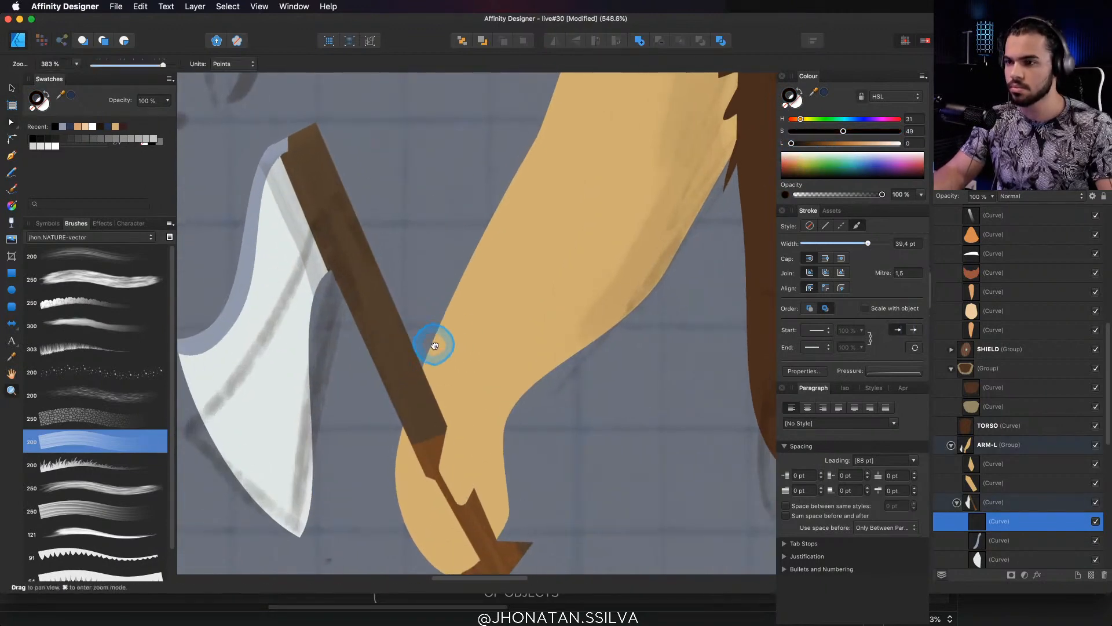
pyautogui.click(1015, 202)
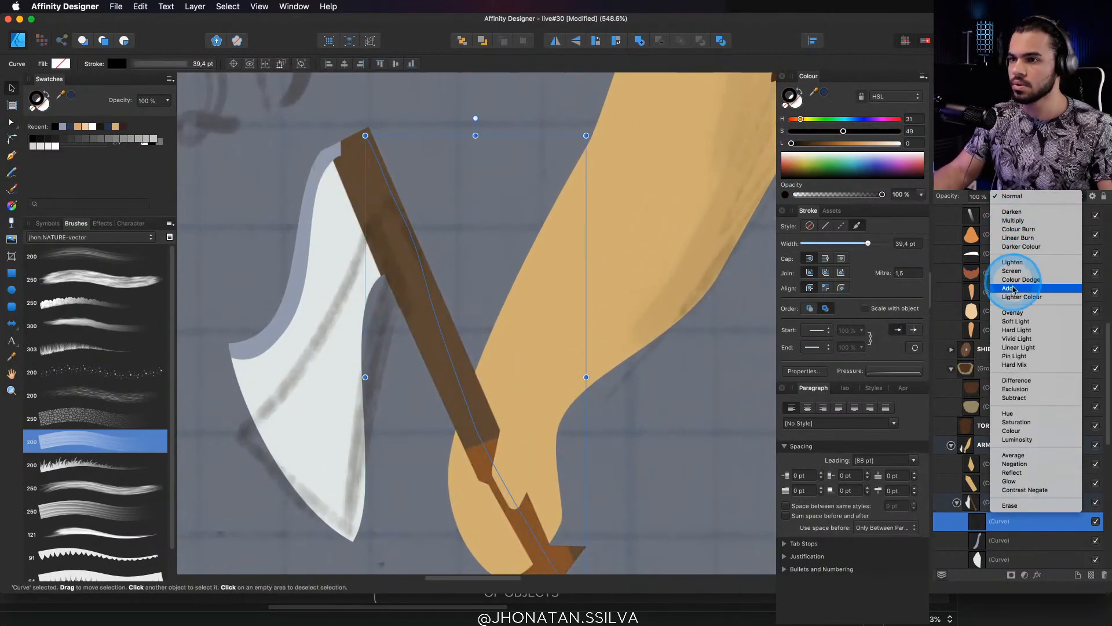
pyautogui.click(1035, 365)
# Reset the handle stroke's pressure profile and lower its middle so the stroke narrows between full-pressure ends
pyautogui.click(890, 371)
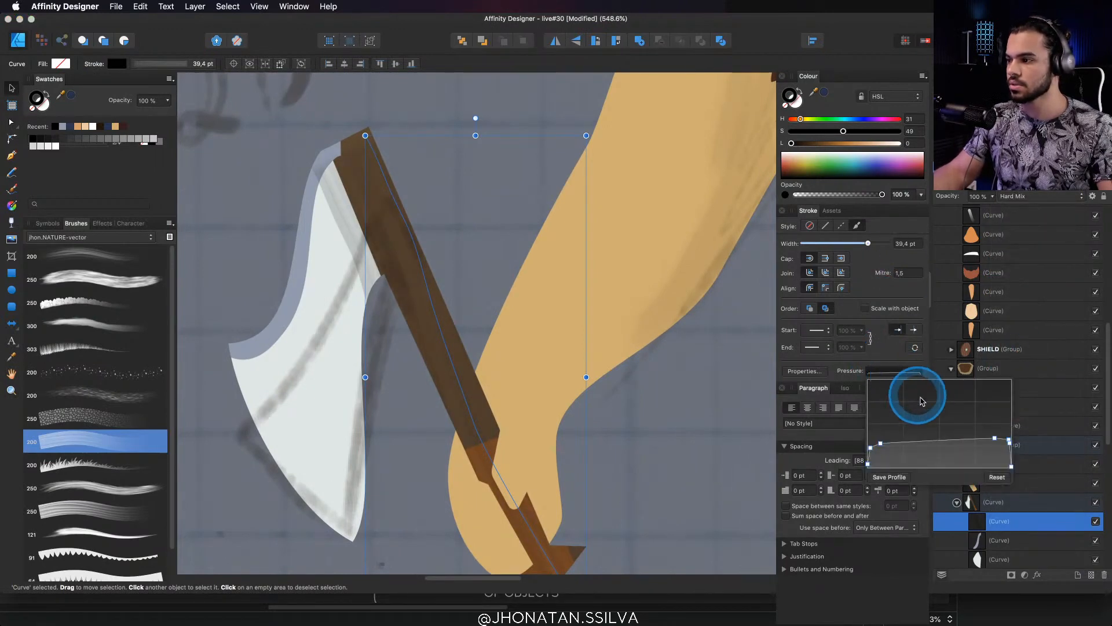
pyautogui.moveTo(931, 440)
pyautogui.mouseDown()
pyautogui.moveTo(929, 371)
pyautogui.moveTo(930, 414)
pyautogui.moveTo(928, 384)
pyautogui.mouseUp()
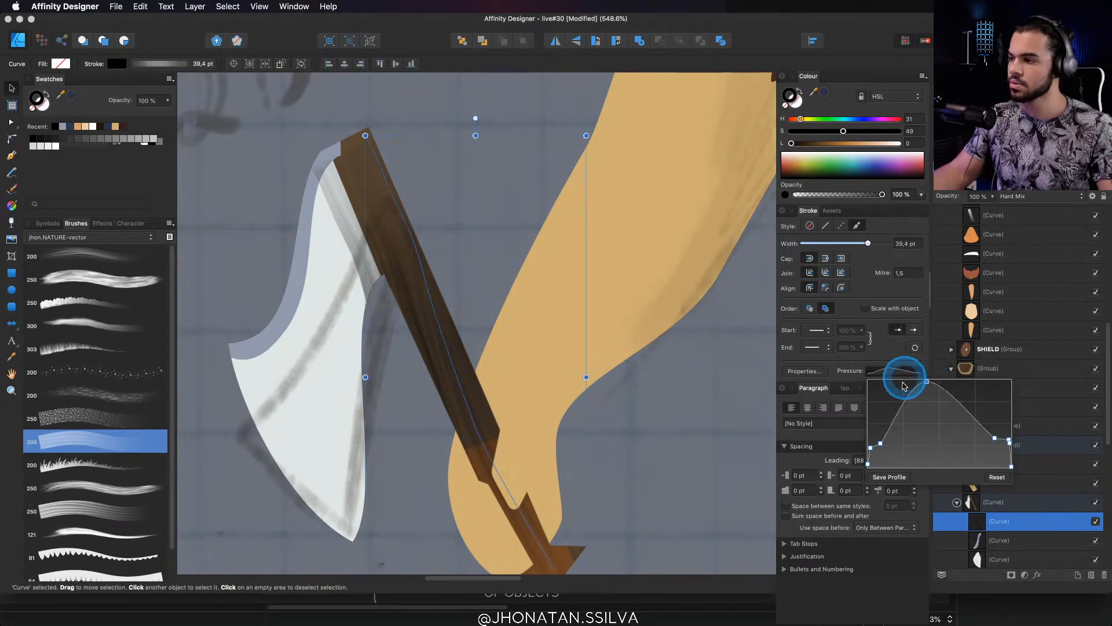
pyautogui.click(990, 480)
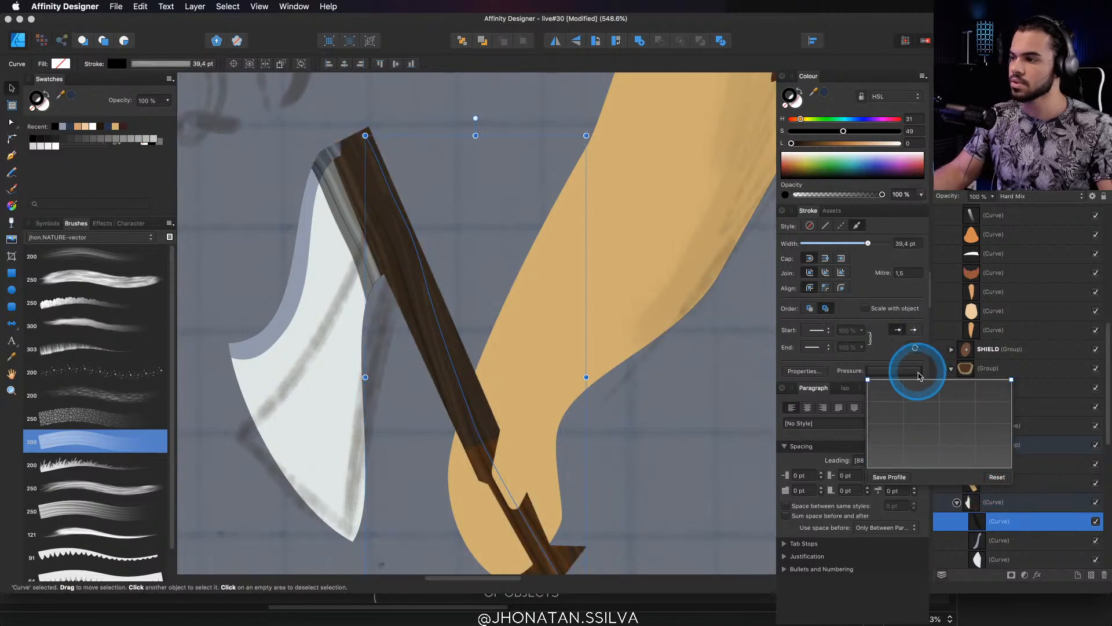
pyautogui.moveTo(934, 387)
pyautogui.mouseDown()
pyautogui.moveTo(935, 441)
pyautogui.moveTo(932, 433)
pyautogui.mouseUp()
pyautogui.click(430, 257)
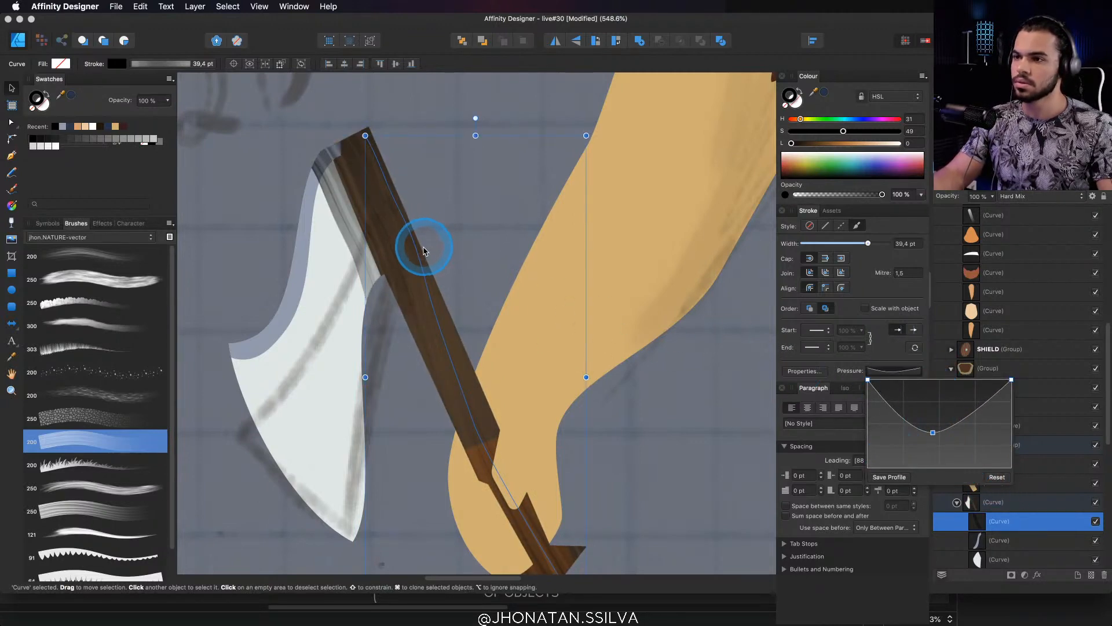
pyautogui.press('z')
pyautogui.moveTo(423, 255); pyautogui.dragTo(328, 410)
pyautogui.moveTo(427, 360); pyautogui.dragTo(397, 362)
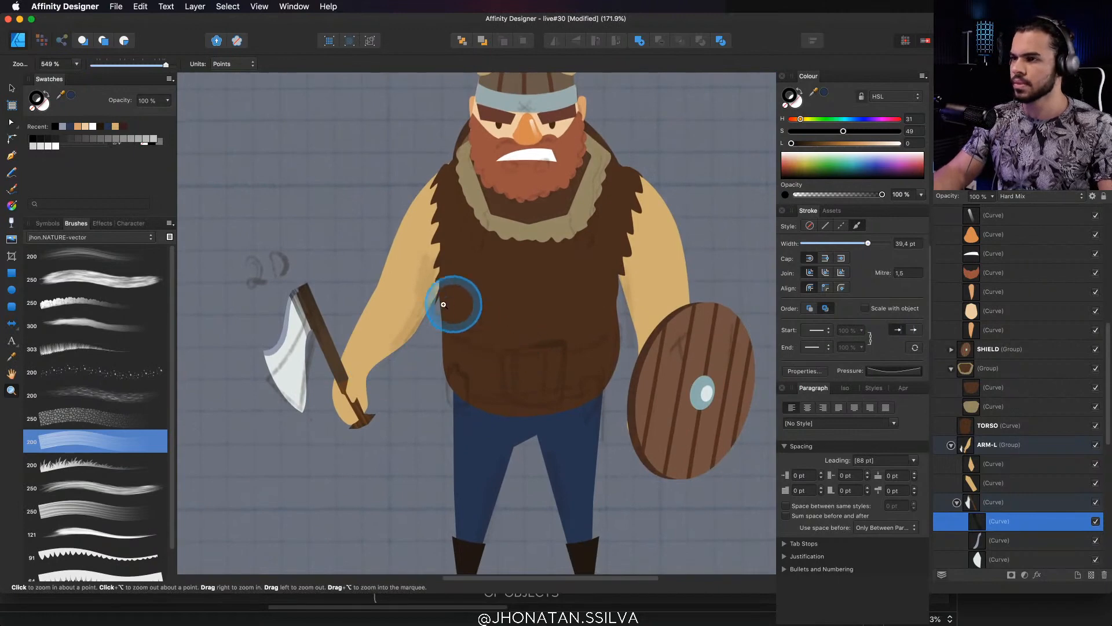
# Select the helmet's light blue band and stretch it slightly wider
pyautogui.moveTo(454, 304); pyautogui.dragTo(426, 343)
pyautogui.moveTo(491, 200); pyautogui.dragTo(504, 185)
pyautogui.press('v')
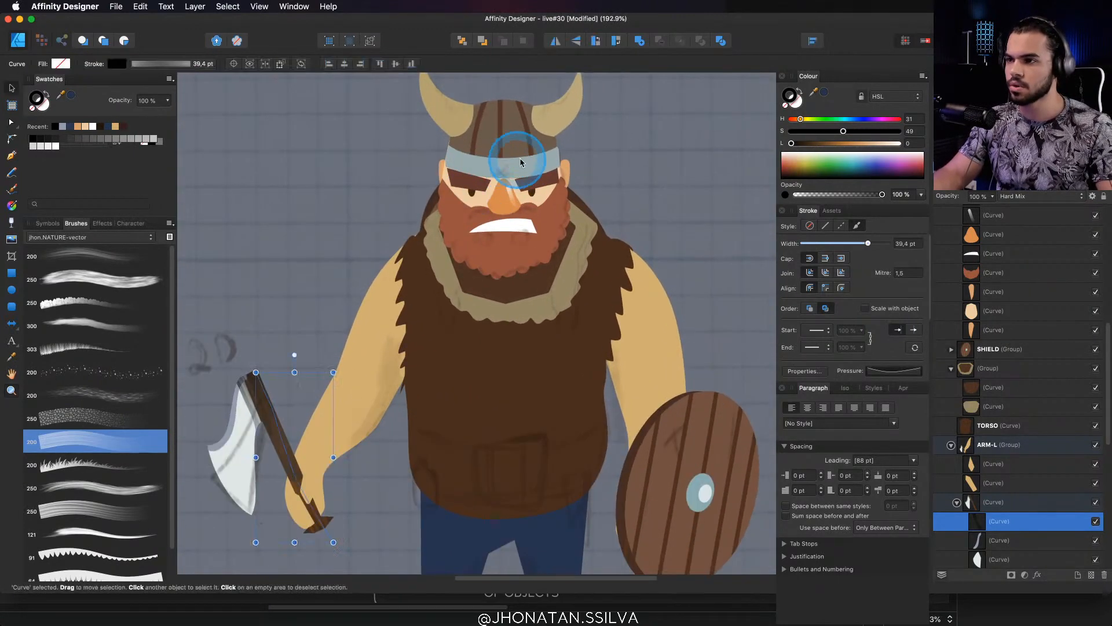
pyautogui.keyDown('super'); pyautogui.click(527, 165); pyautogui.keyUp('super')
pyautogui.scroll(2, 527, 165)
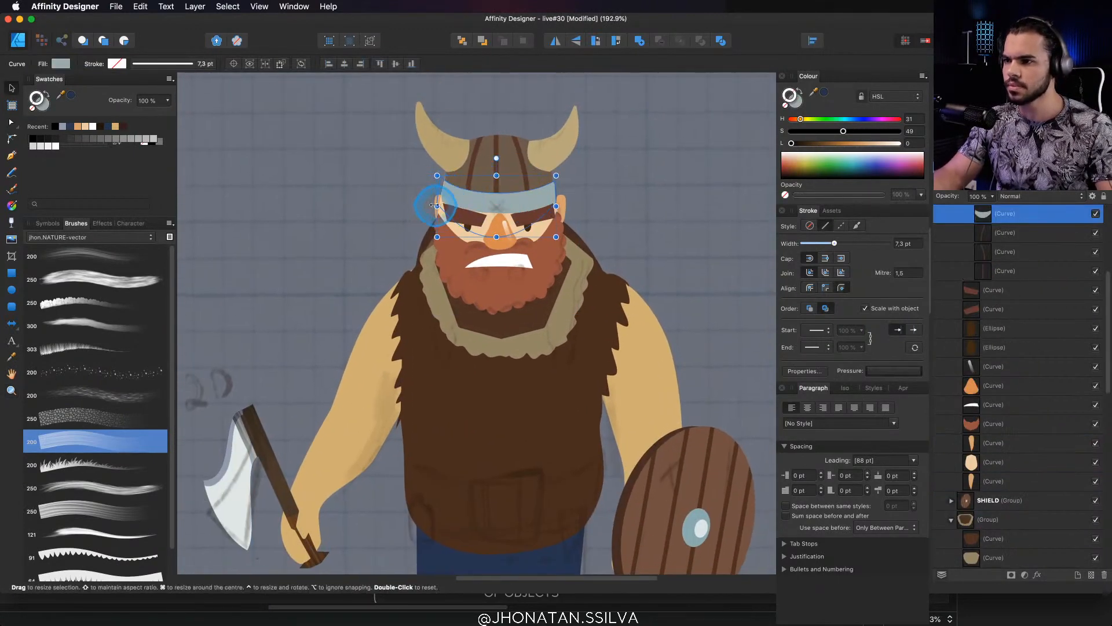
pyautogui.moveTo(431, 205); pyautogui.dragTo(432, 205)
pyautogui.moveTo(514, 182); pyautogui.dragTo(504, 230)
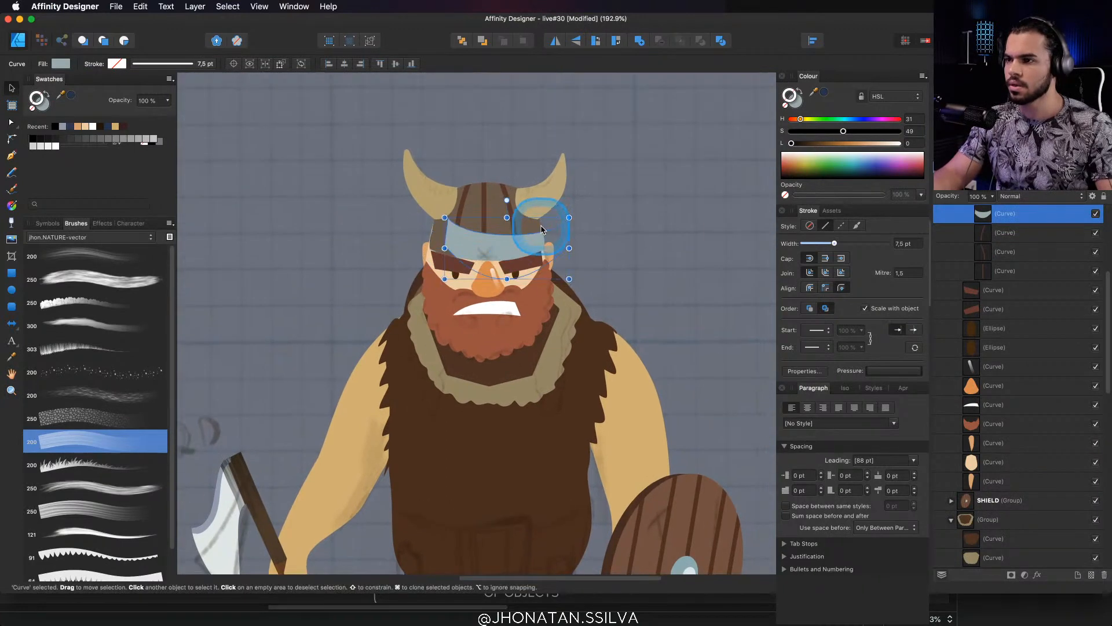
# Select the brown helmet cap and pull its lower right edge nodes outward so that side bulges past the band
pyautogui.click(526, 230)
pyautogui.click(556, 216)
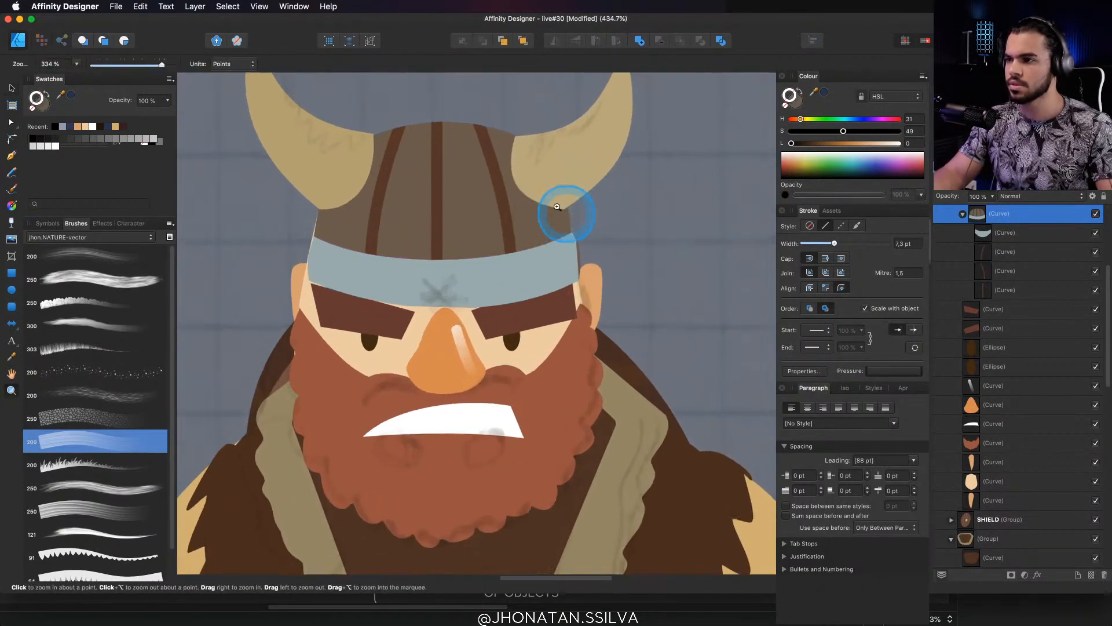
pyautogui.press('a')
pyautogui.moveTo(574, 229); pyautogui.dragTo(582, 227)
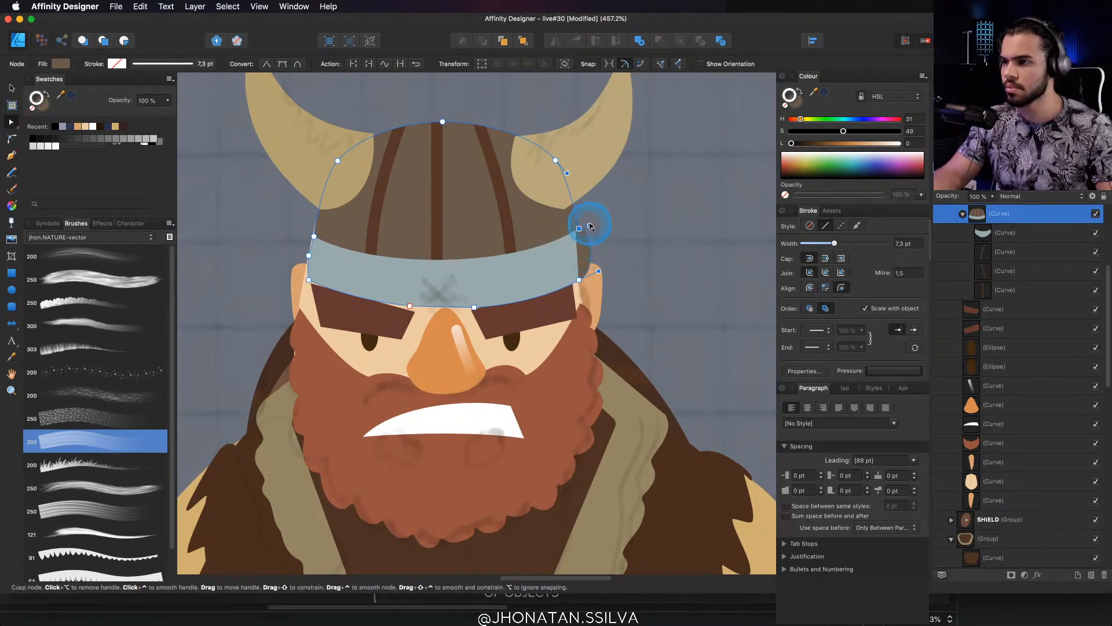
pyautogui.moveTo(590, 225); pyautogui.dragTo(595, 221)
# Move the helmet cap's lower left nodes outward over the ear and round that corner to match the opposite side
pyautogui.click(309, 254)
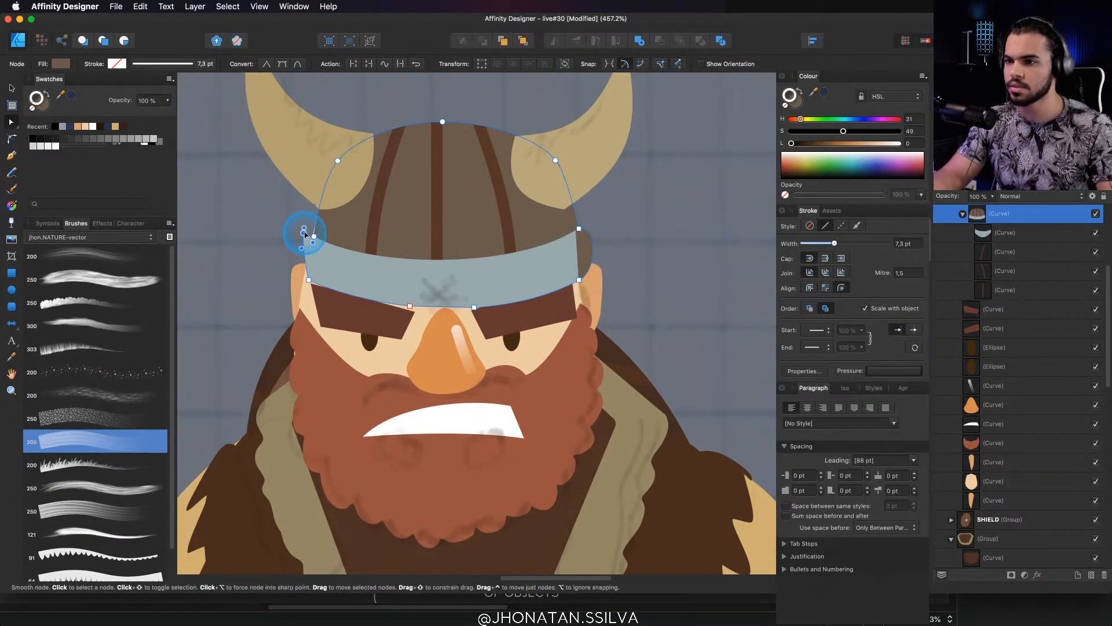
pyautogui.click(307, 279)
pyautogui.click(305, 237)
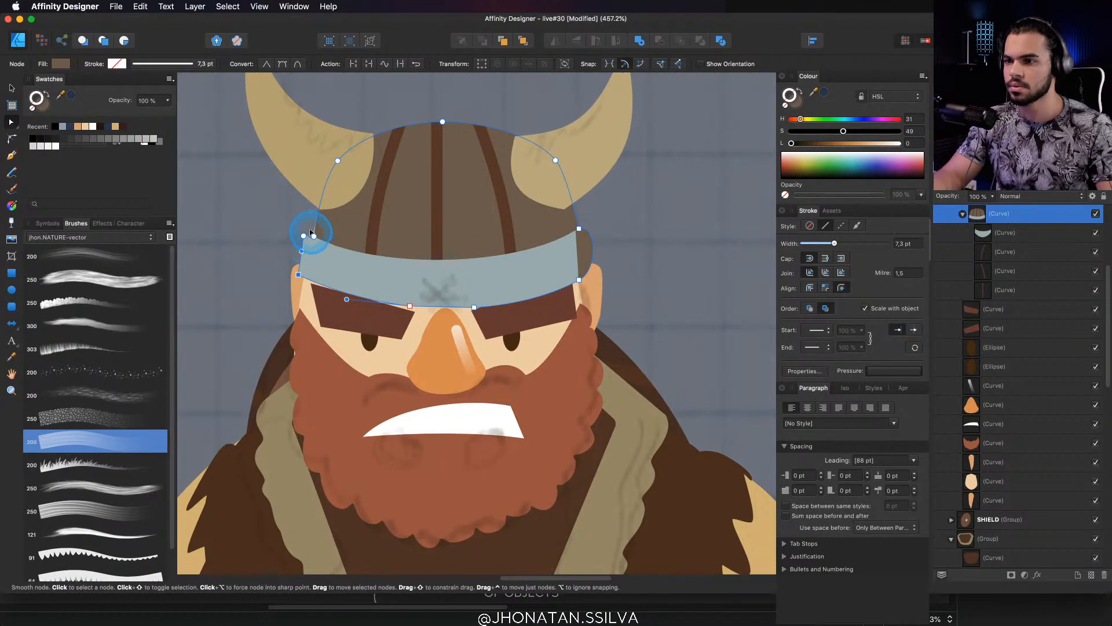
pyautogui.click(304, 248)
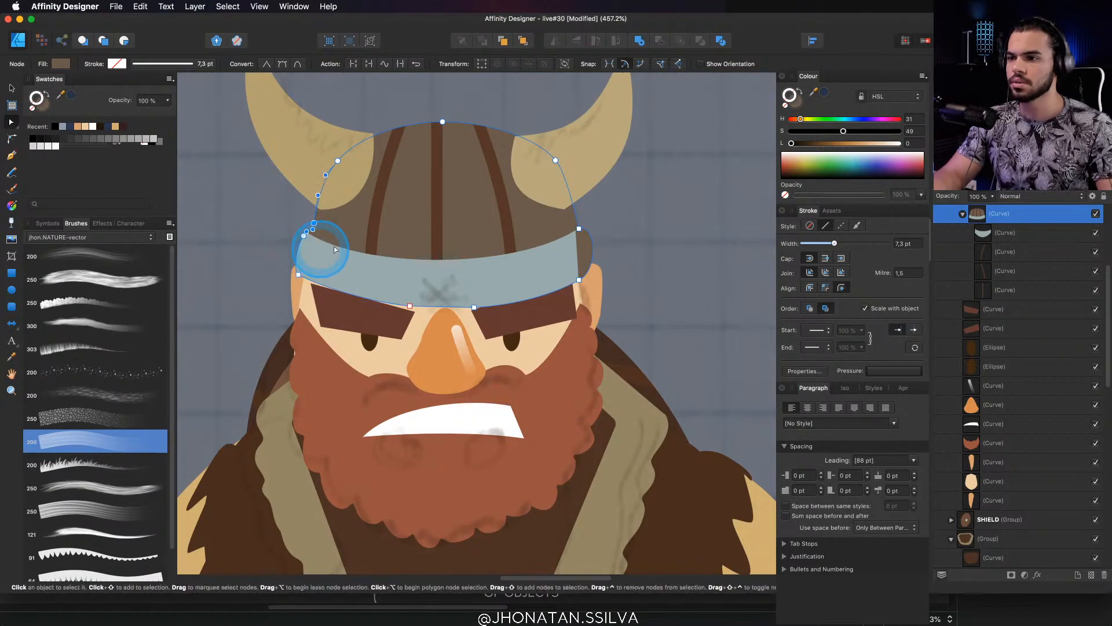
pyautogui.press('z')
pyautogui.press('a')
pyautogui.click(314, 223)
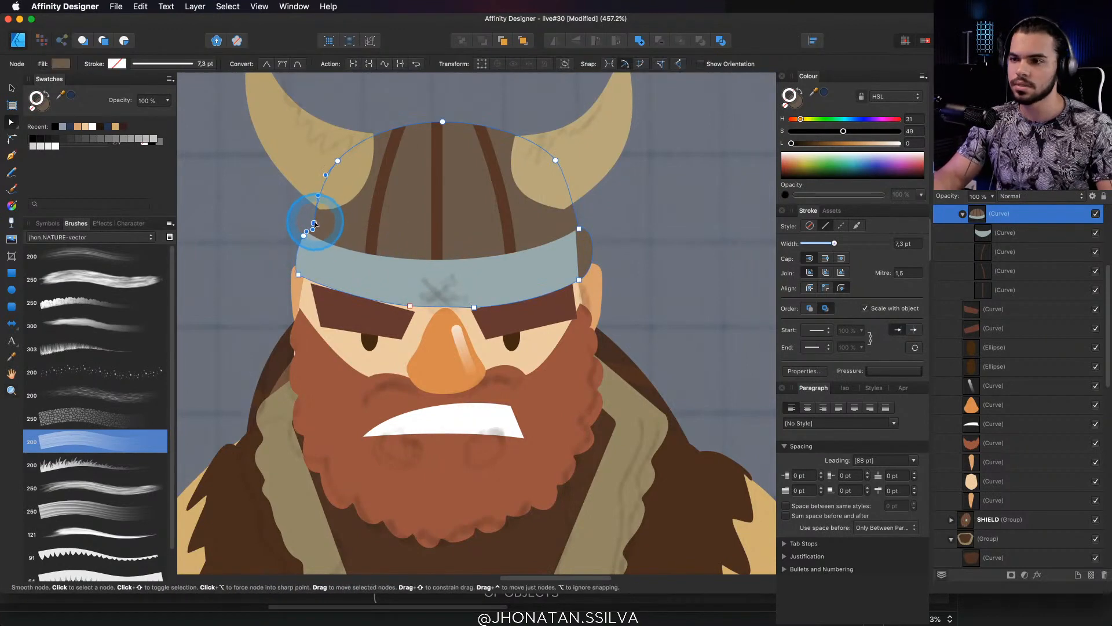
# Extend the light blue band's end nodes outward on both sides so the band fills the widened helmet shape
pyautogui.press('v')
pyautogui.doubleClick(321, 249)
pyautogui.press('a')
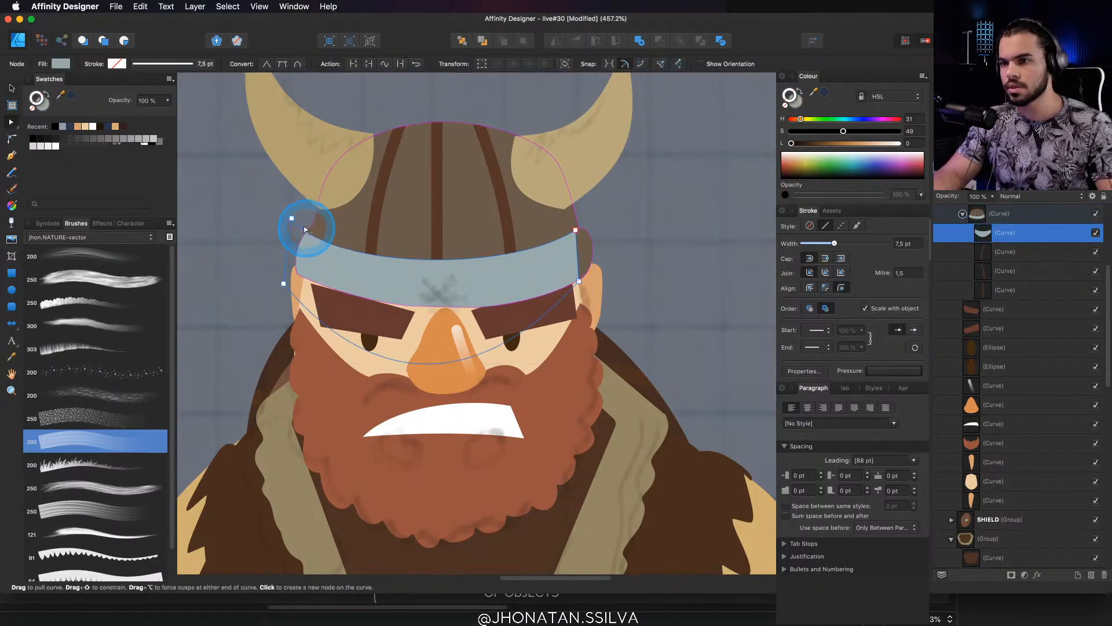
pyautogui.click(576, 231)
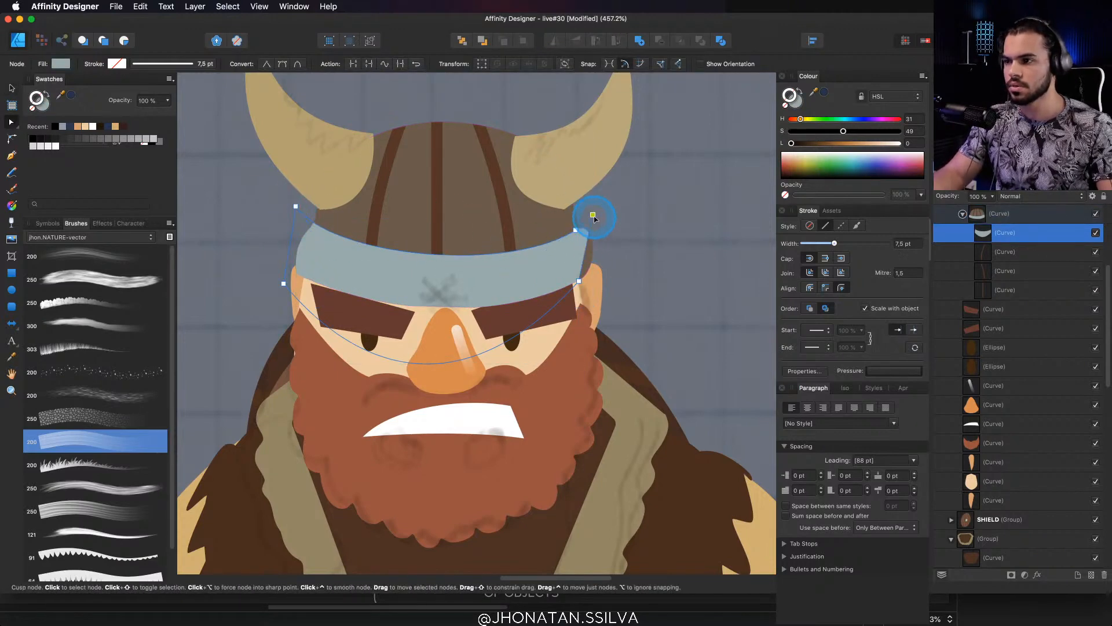
pyautogui.press('v')
pyautogui.click(444, 287)
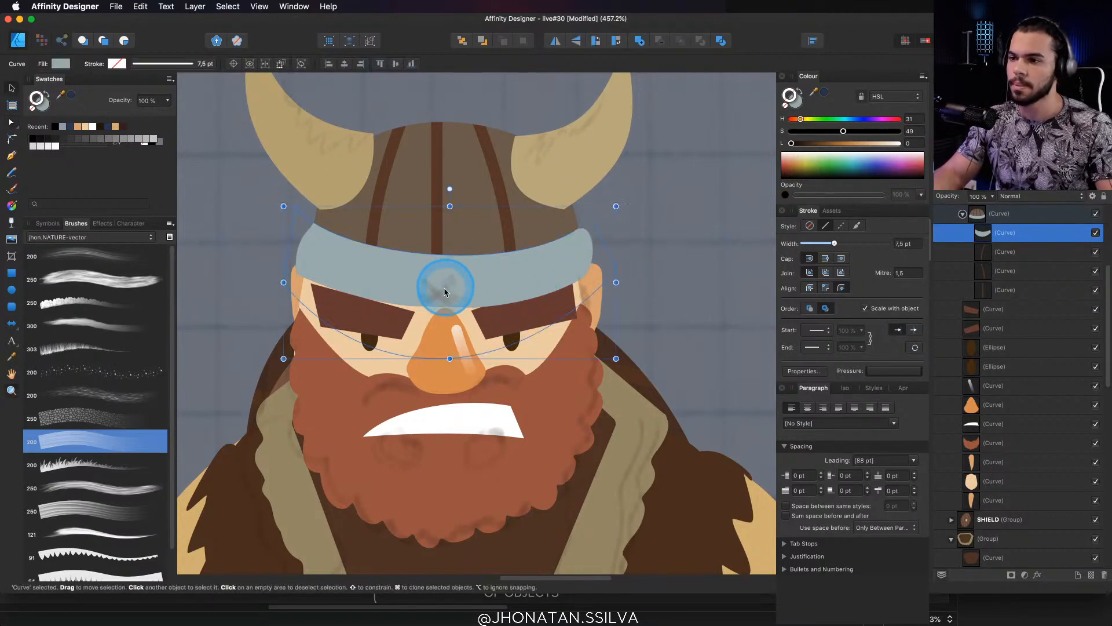
# Select the shield's front ellipse and prepare the streaky jhon.NATURE-vector brush in black with a width of 200 px
pyautogui.press('z')
pyautogui.moveTo(490, 329); pyautogui.dragTo(391, 407)
pyautogui.moveTo(524, 452); pyautogui.dragTo(461, 269)
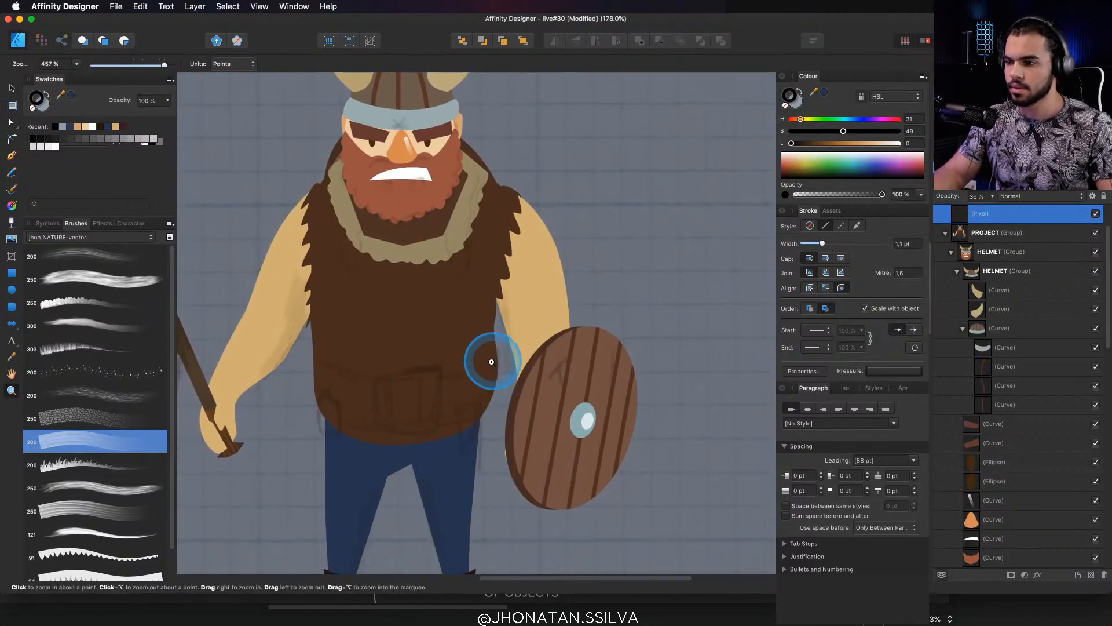
pyautogui.moveTo(491, 387); pyautogui.dragTo(491, 362)
pyautogui.moveTo(568, 349); pyautogui.dragTo(521, 297)
pyautogui.press('v')
pyautogui.click(504, 313)
pyautogui.press('z')
pyautogui.press('v')
pyautogui.keyDown('super'); pyautogui.click(522, 308); pyautogui.keyUp('super')
pyautogui.moveTo(522, 336)
pyautogui.mouseDown()
pyautogui.moveTo(510, 307)
pyautogui.moveTo(517, 317)
pyautogui.mouseUp()
pyautogui.press('z')
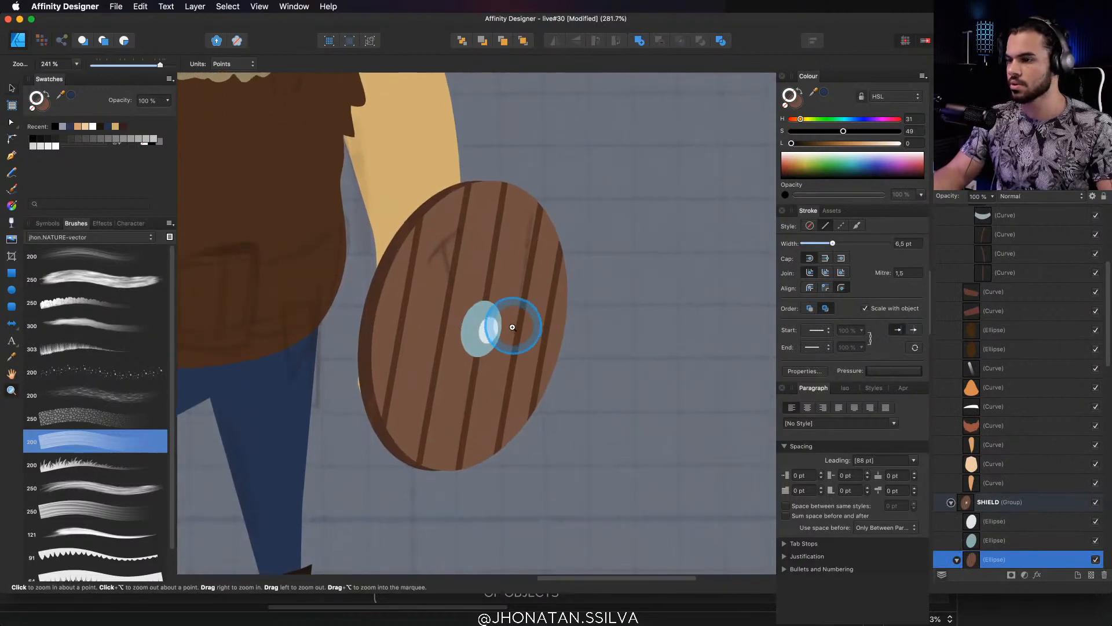
pyautogui.press('b')
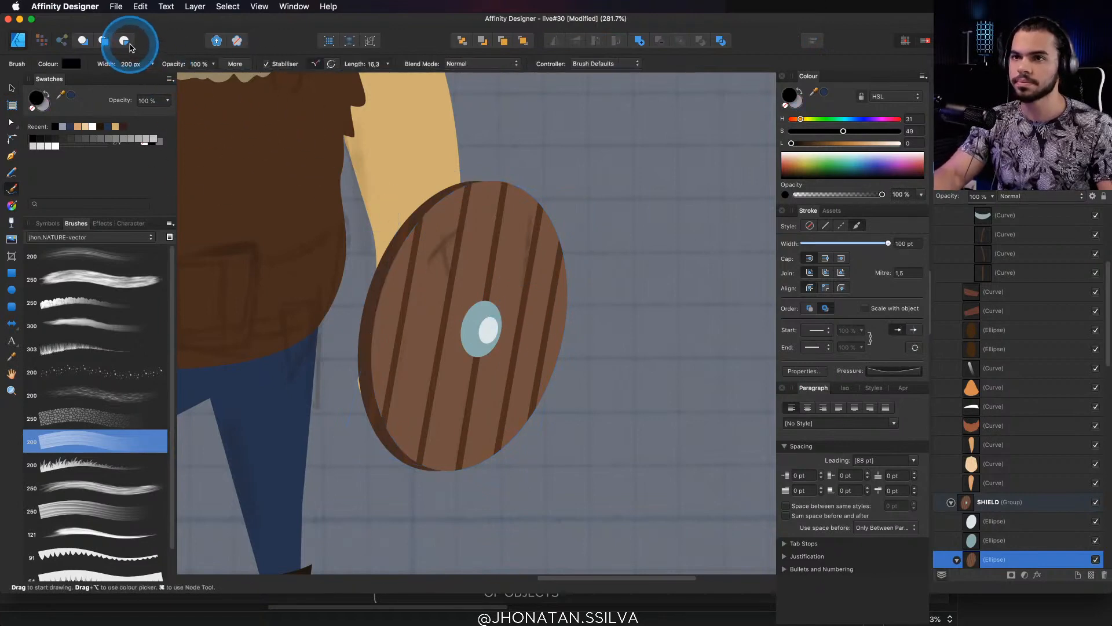
# Paint black wood-grain brush strokes down the shield's planks, inserted inside the front ellipse
pyautogui.moveTo(474, 246)
pyautogui.mouseDown()
pyautogui.moveTo(414, 460)
pyautogui.moveTo(472, 262)
pyautogui.moveTo(452, 172)
pyautogui.moveTo(389, 451)
pyautogui.mouseUp()
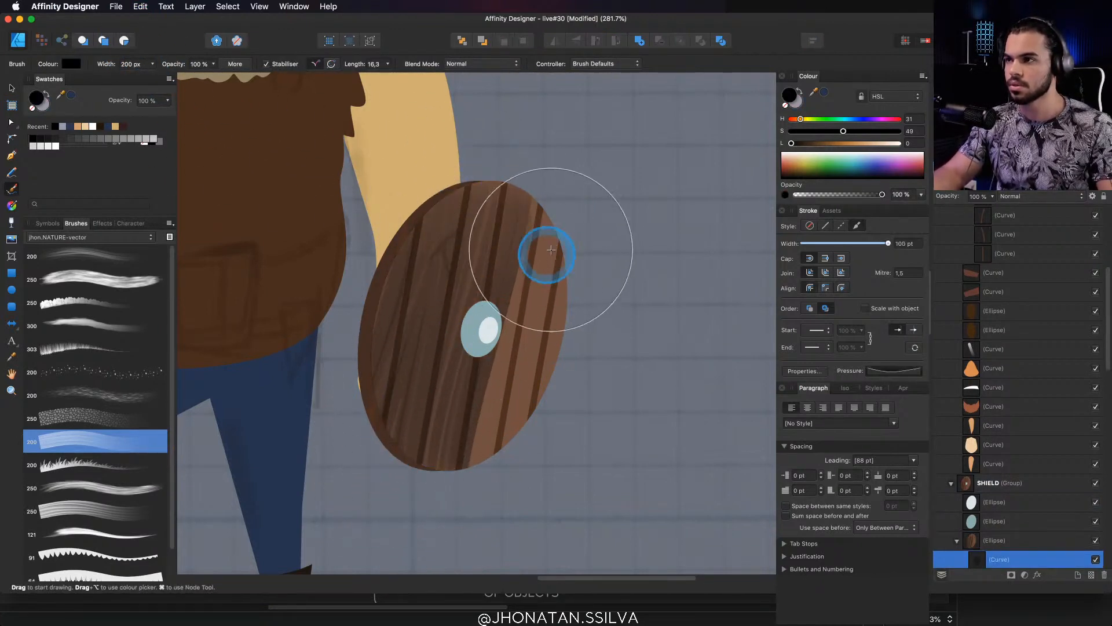
pyautogui.moveTo(557, 198); pyautogui.dragTo(484, 513)
pyautogui.press('super+z')
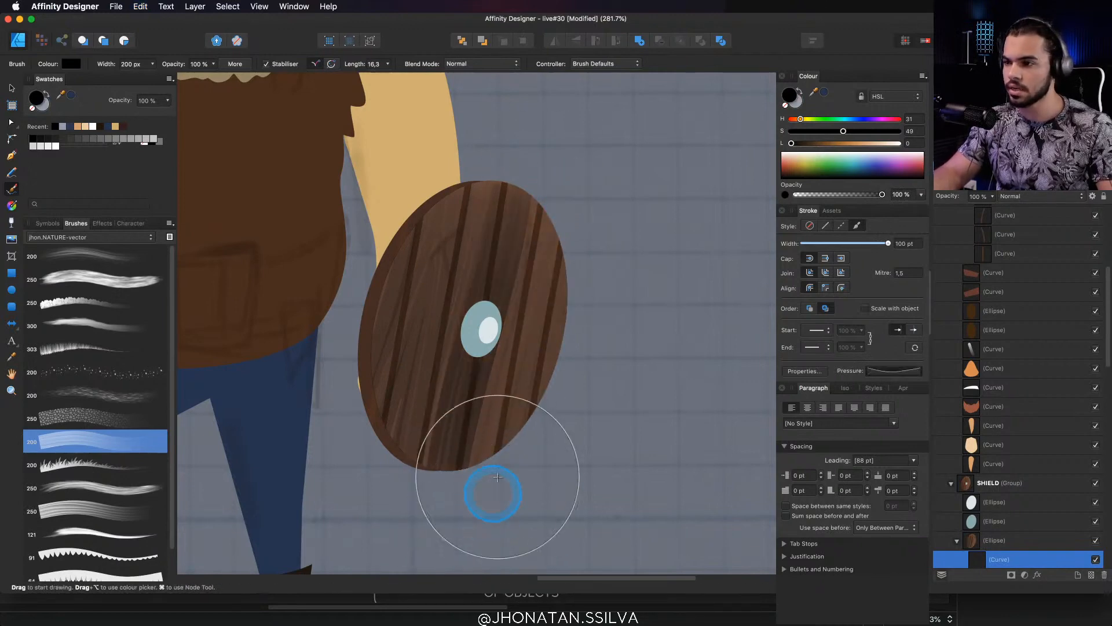
# Select both wood-grain strokes on the shield and recolour them to golden yellow (H 41, S 71, L 65)
pyautogui.press('v')
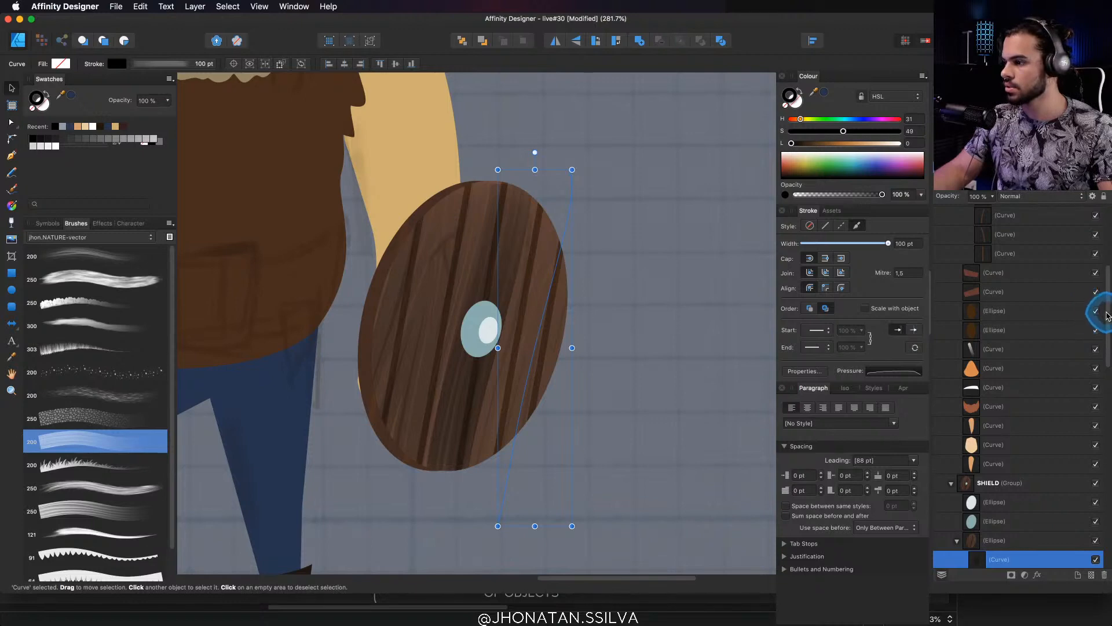
pyautogui.scroll(-5, 1072, 373)
pyautogui.keyDown('shift'); pyautogui.click(1008, 445); pyautogui.keyUp('shift')
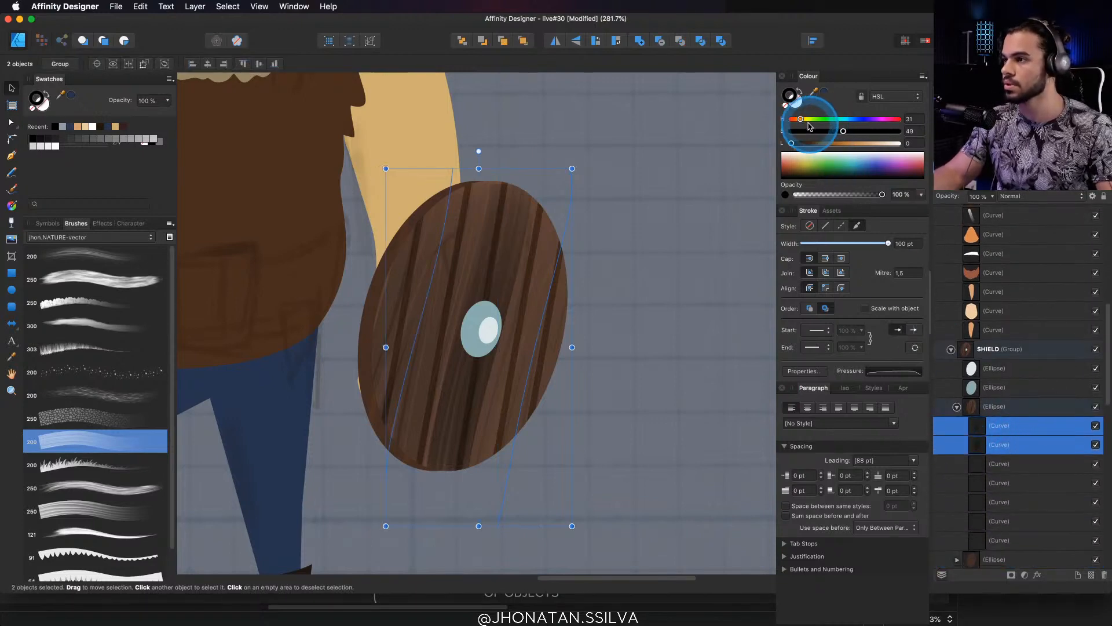
pyautogui.moveTo(800, 119)
pyautogui.mouseDown()
pyautogui.moveTo(822, 143)
pyautogui.moveTo(841, 139)
pyautogui.moveTo(829, 143)
pyautogui.moveTo(804, 119)
pyautogui.moveTo(867, 131)
pyautogui.moveTo(851, 144)
pyautogui.moveTo(862, 145)
pyautogui.mouseUp()
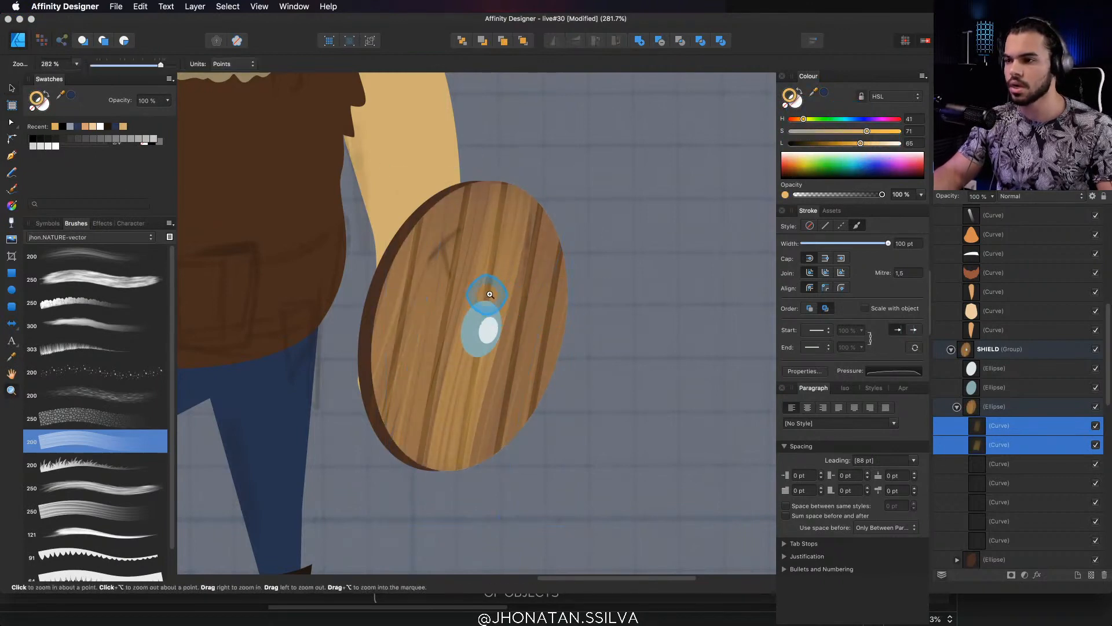
# Hide the pixel layer that holds the faint sketch
pyautogui.scroll(4, 493, 307)
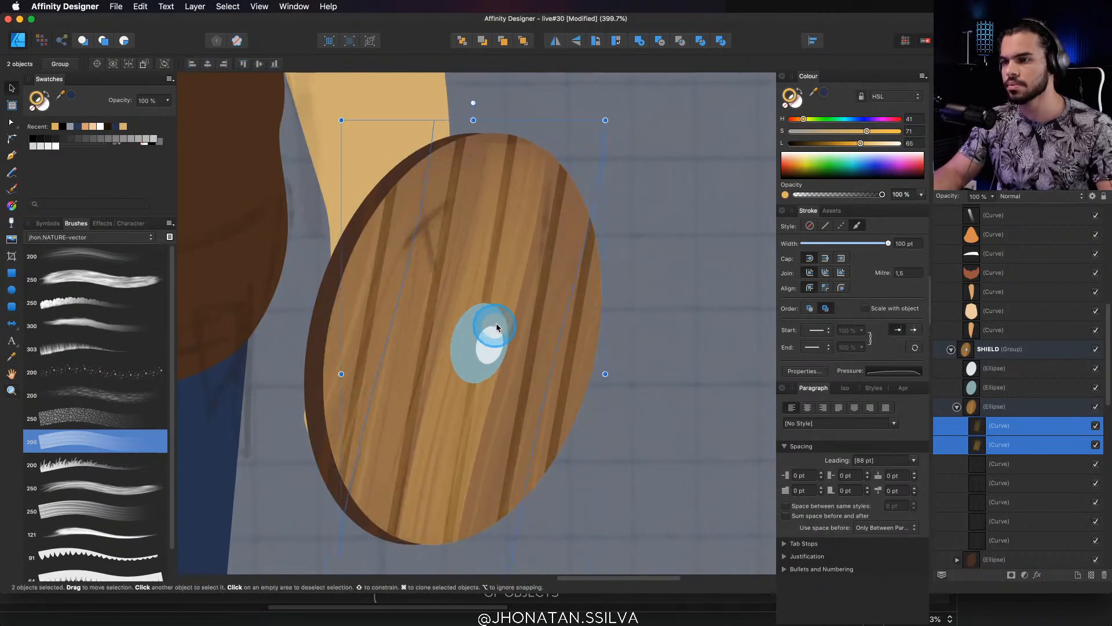
pyautogui.press('z')
pyautogui.moveTo(516, 306); pyautogui.dragTo(545, 288)
pyautogui.scroll(2, 533, 284)
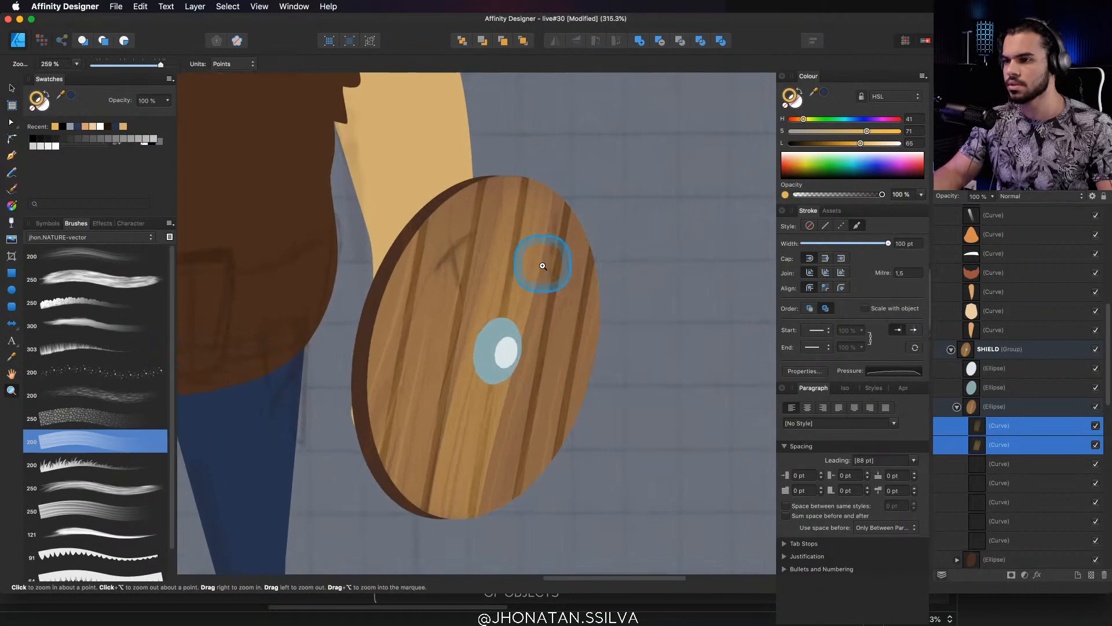
pyautogui.click(455, 263)
pyautogui.click(876, 213)
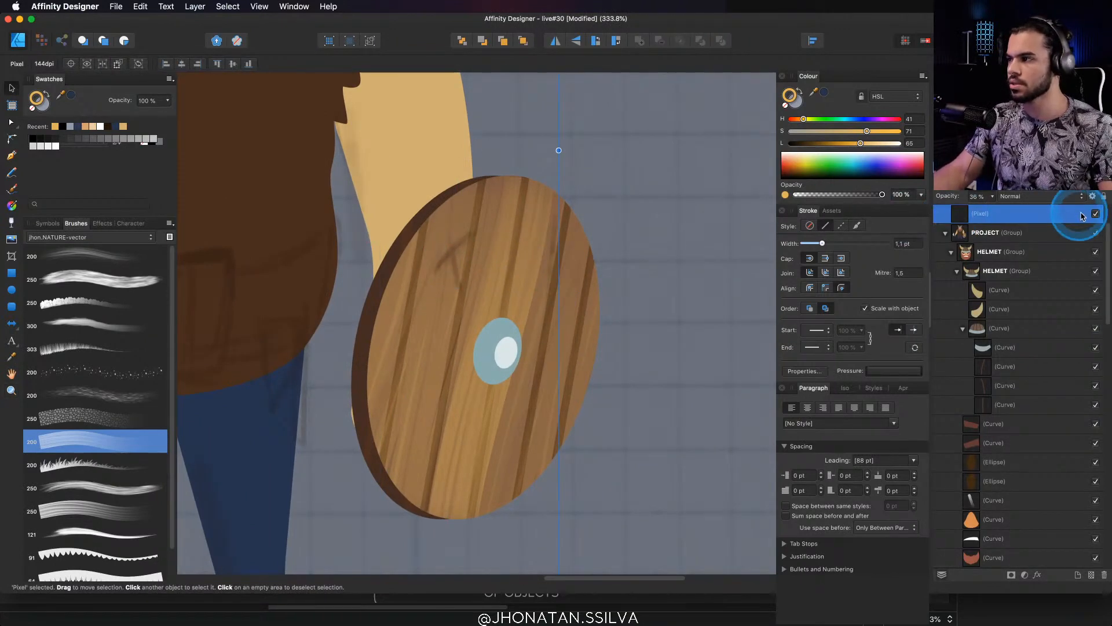
# In the Pixel Persona, choose a hard round jhonssilva.SKETCH-Update2 brush and add a pixel layer inside the shield's front ellipse
pyautogui.click(509, 291)
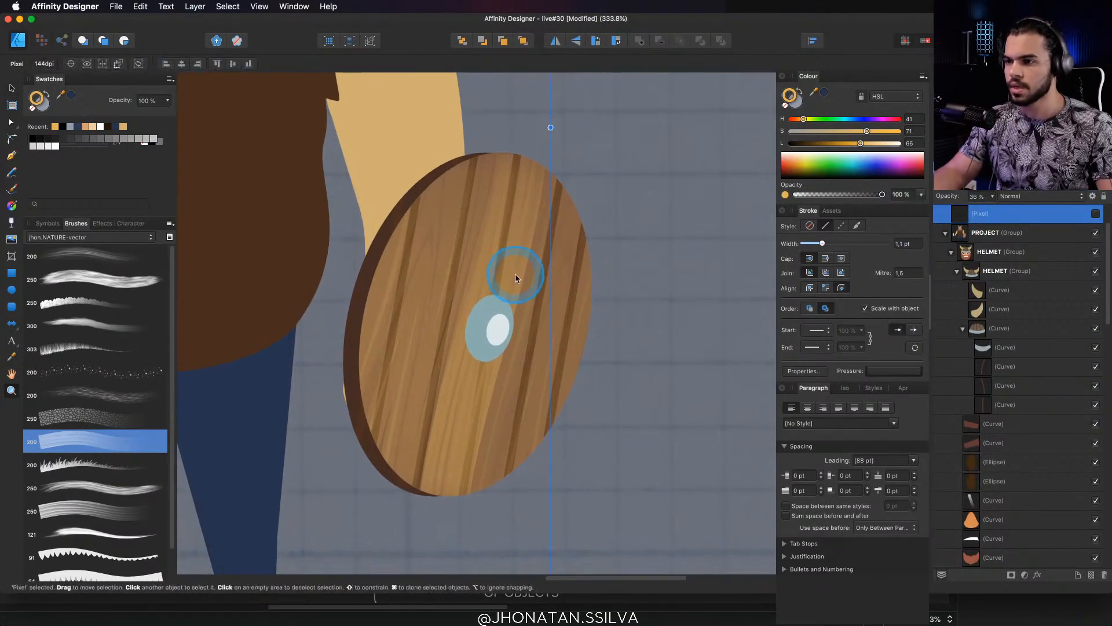
pyautogui.hscroll(2, 527, 283)
pyautogui.scroll(-1, 526, 283)
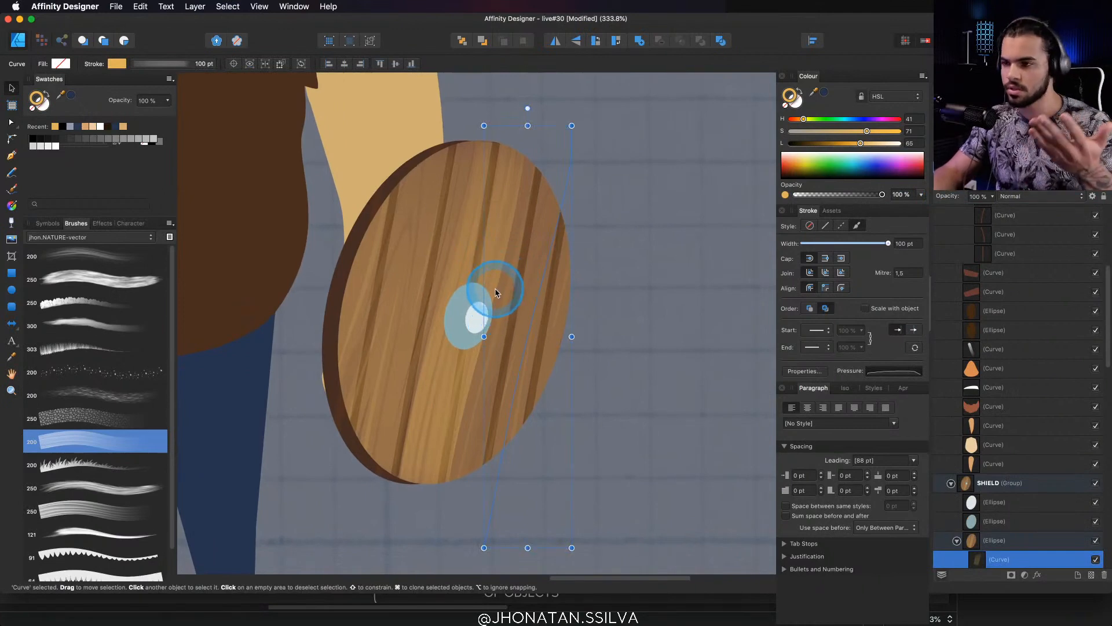
pyautogui.click(42, 41)
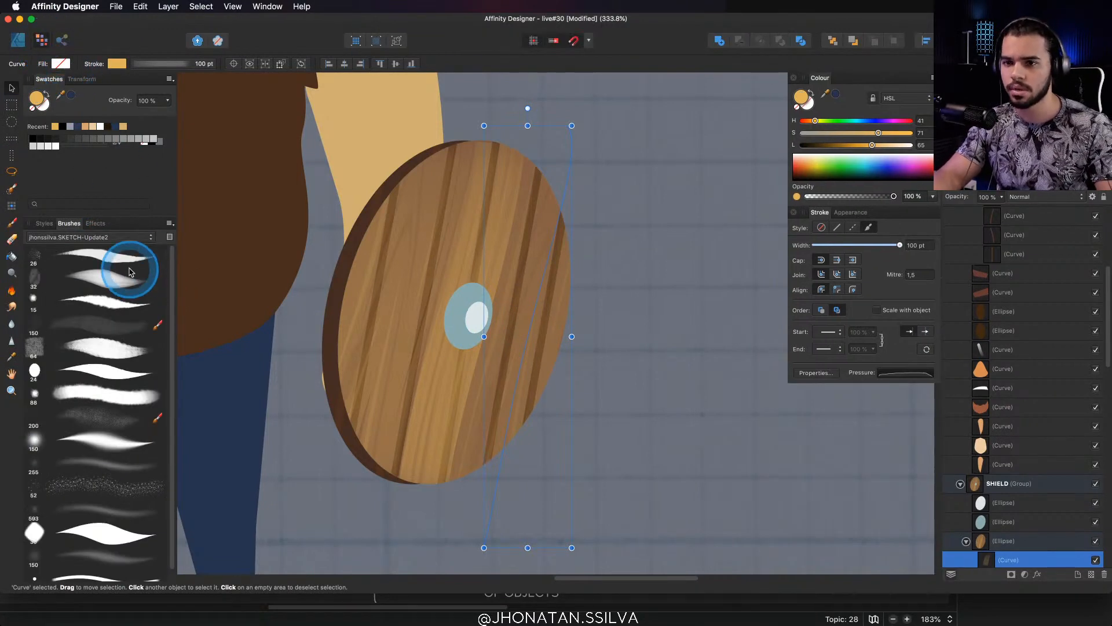
pyautogui.click(124, 256)
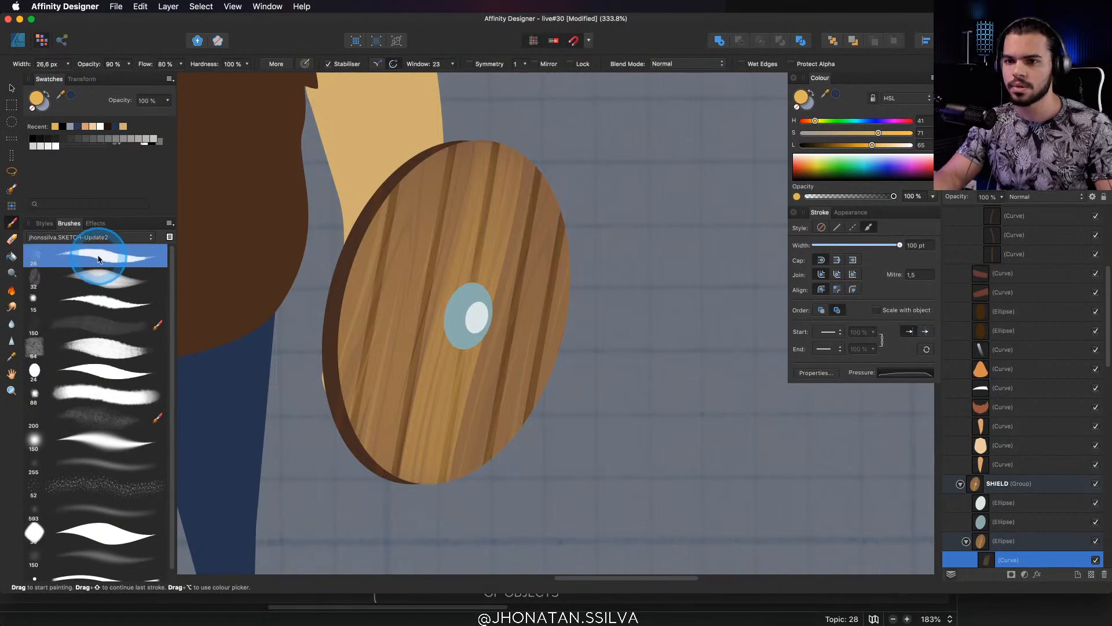
pyautogui.click(107, 374)
pyautogui.press('v')
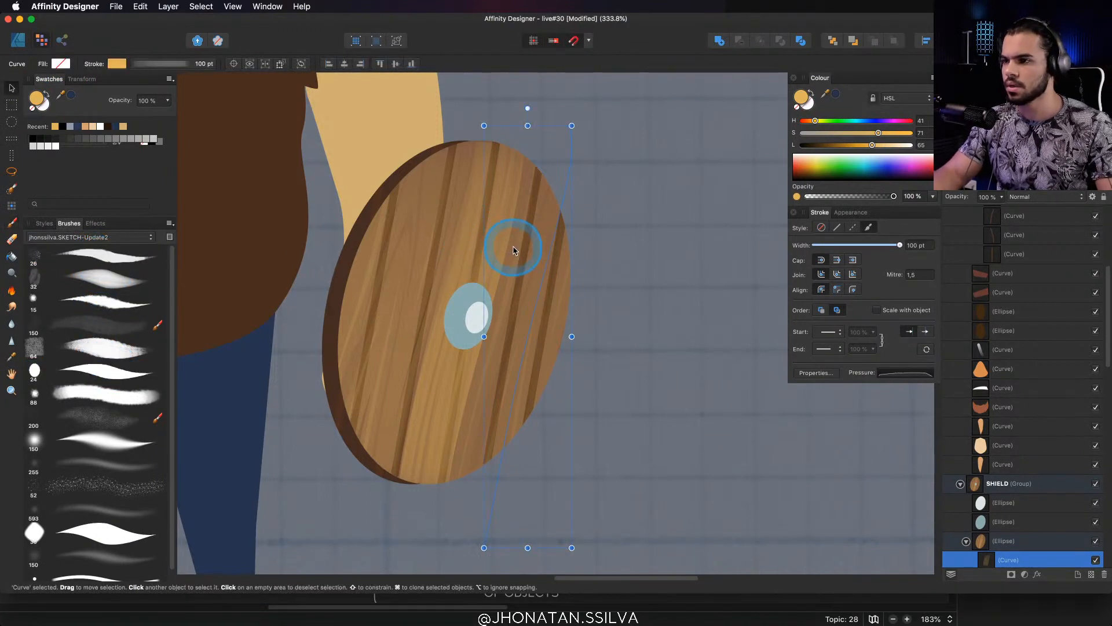
pyautogui.click(1090, 575)
pyautogui.press('b')
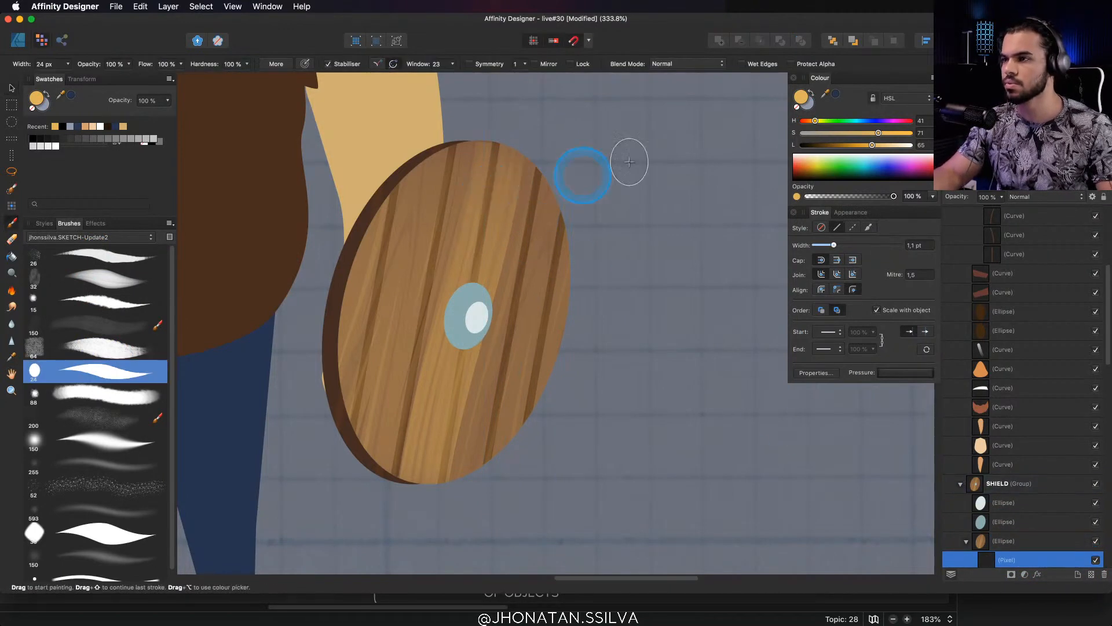
pyautogui.click(821, 134)
pyautogui.click(814, 146)
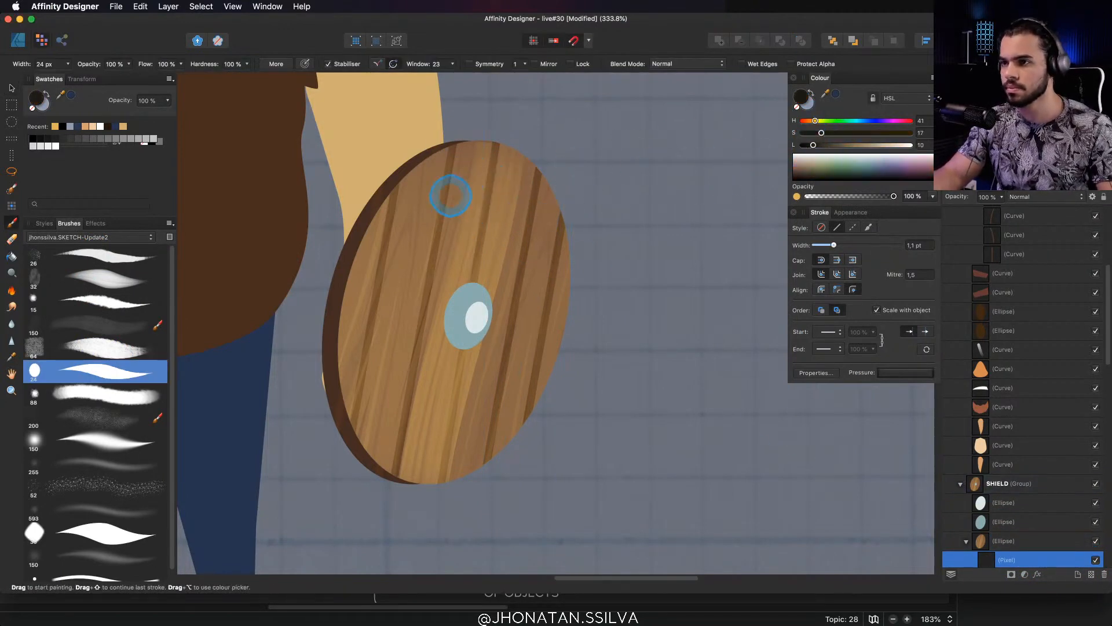
pyautogui.moveTo(454, 136); pyautogui.dragTo(429, 307)
pyautogui.press('super+z')
# Set the brush width to 33,5 px, sample the shield rim's dark brown and paint thin lines along the middle plank gaps
pyautogui.moveTo(447, 172); pyautogui.dragTo(454, 174)
pyautogui.keyDown('alt'); pyautogui.click(423, 155); pyautogui.keyUp('alt')
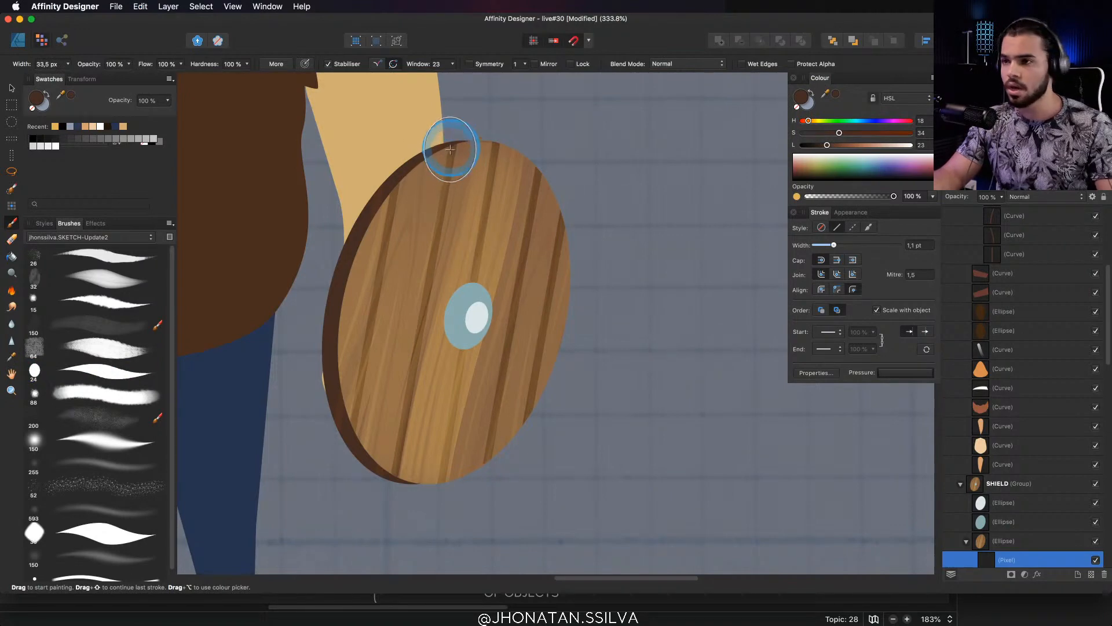
pyautogui.moveTo(450, 149); pyautogui.dragTo(444, 209)
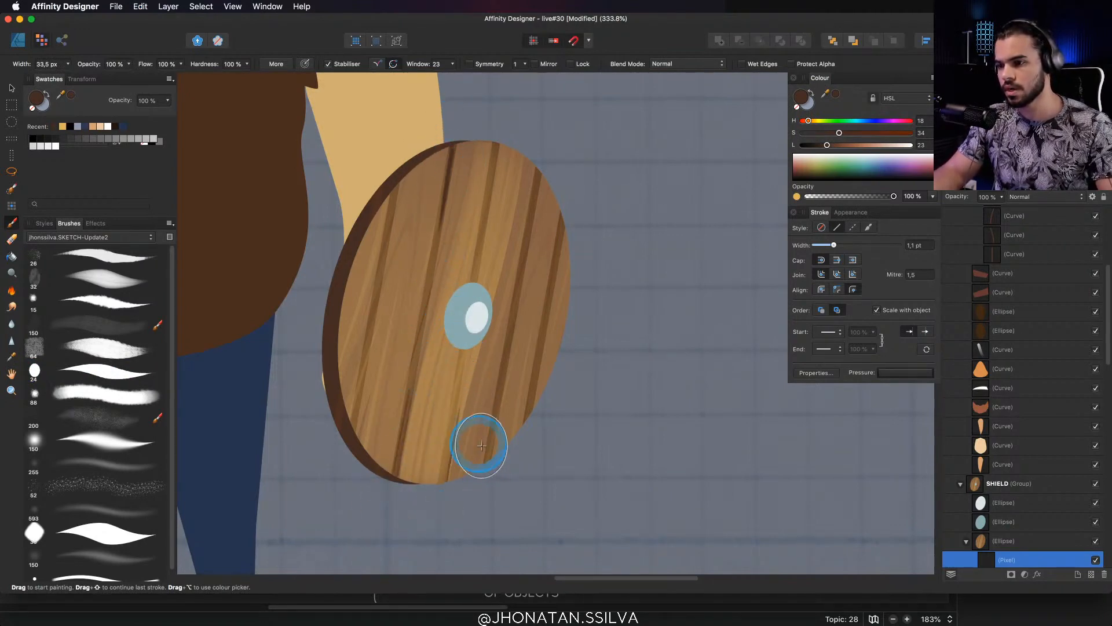
pyautogui.moveTo(497, 386); pyautogui.dragTo(488, 444)
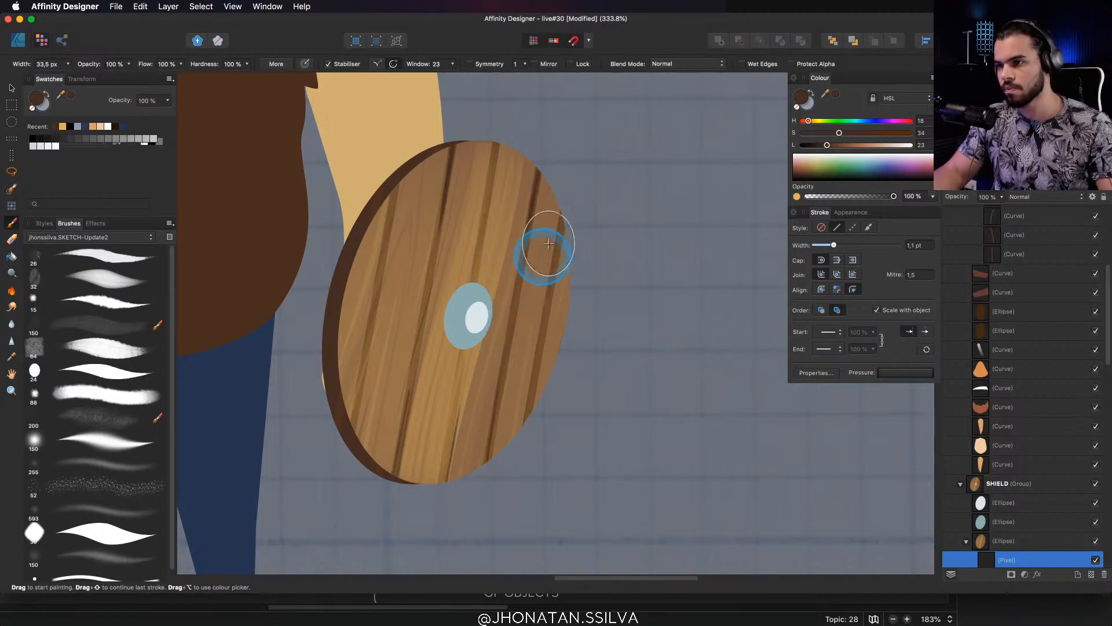
# Paint a thin dark brown line down the plank gap nearest the shield's right edge, undoing and redrawing unsatisfactory strokes
pyautogui.moveTo(566, 198); pyautogui.dragTo(510, 429)
pyautogui.press('super+z')
pyautogui.moveTo(564, 197)
pyautogui.mouseDown()
pyautogui.moveTo(539, 375)
pyautogui.moveTo(544, 331)
pyautogui.mouseUp()
pyautogui.press('super+z')
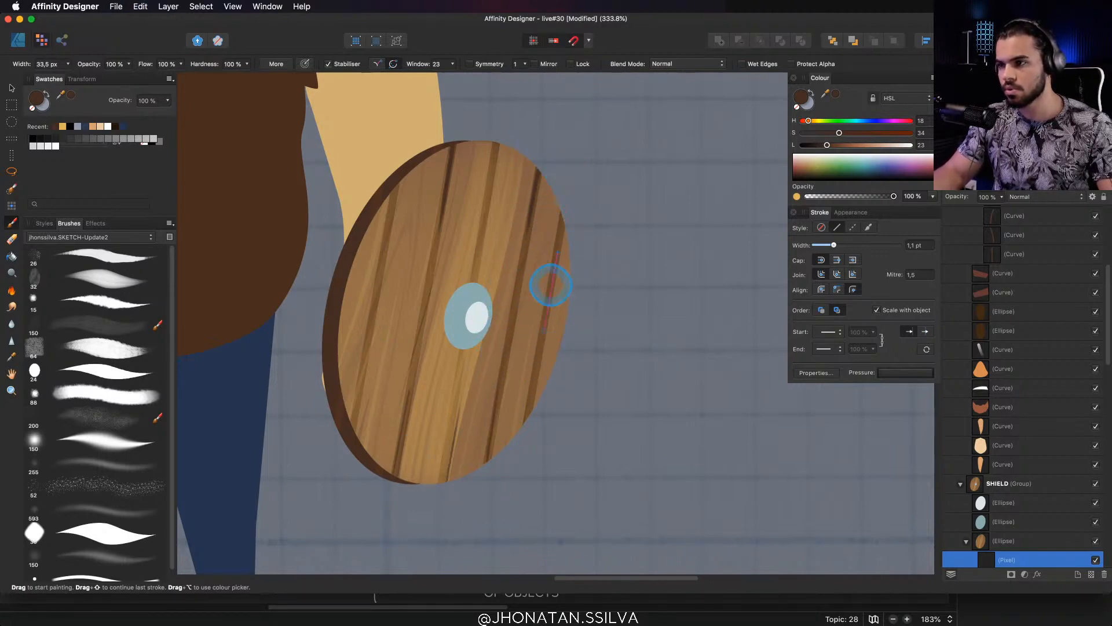
pyautogui.moveTo(551, 284); pyautogui.dragTo(549, 290)
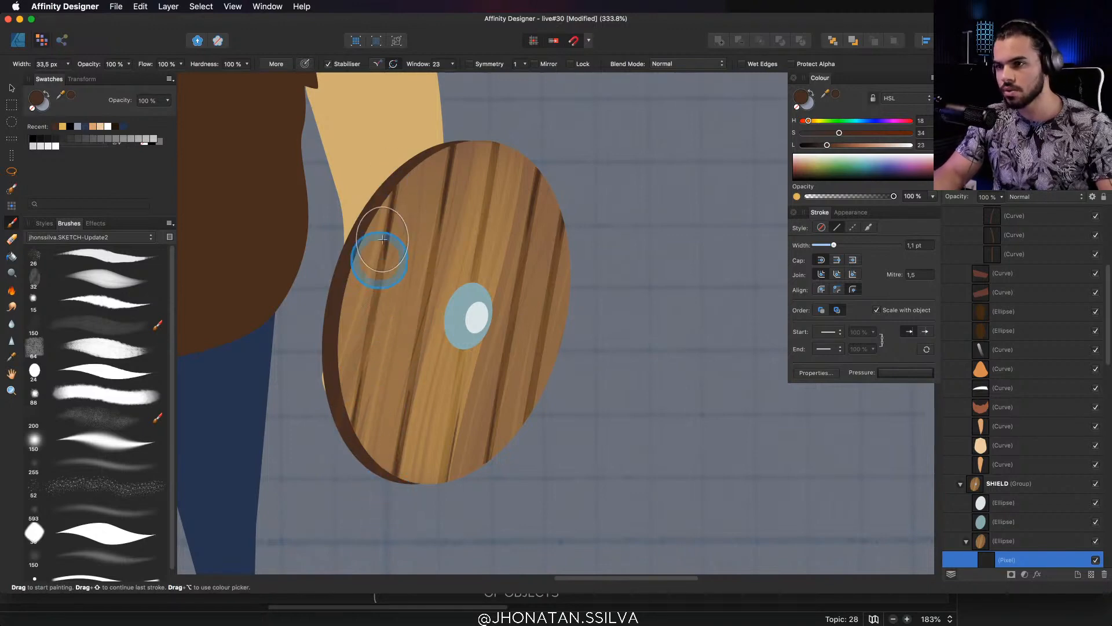
# Choose the grainy size-200 brush, set its width to 44,8 px and paint a dark brown shadow on the wood around the boss's left and lower sides
pyautogui.press('z')
pyautogui.moveTo(400, 318); pyautogui.dragTo(414, 312)
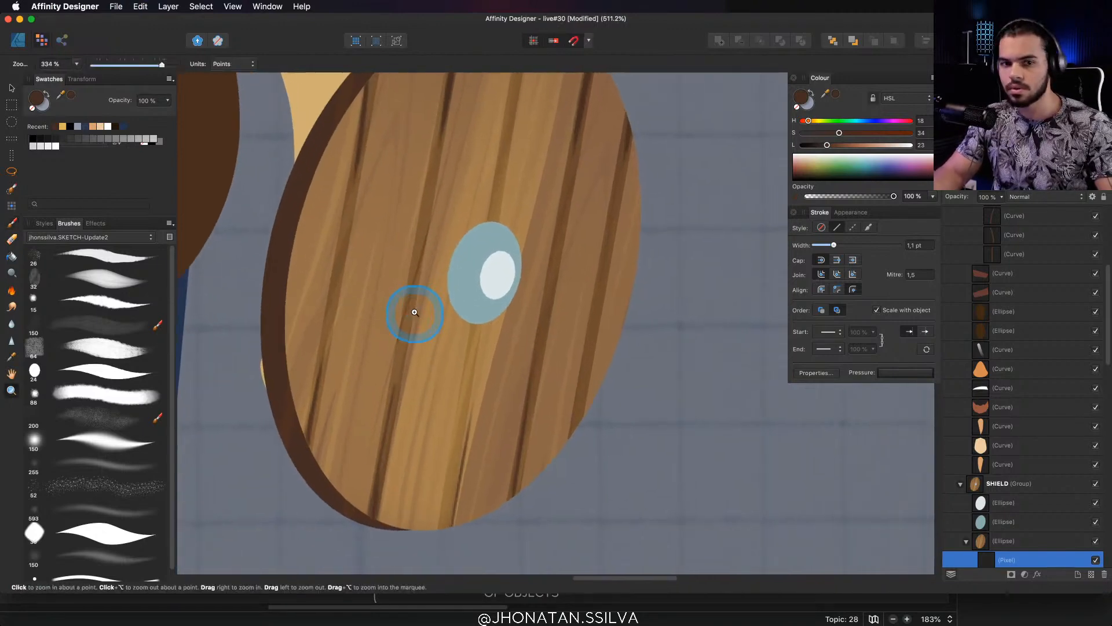
pyautogui.press('b')
pyautogui.moveTo(419, 238); pyautogui.dragTo(421, 219)
pyautogui.press('space')
pyautogui.moveTo(441, 295); pyautogui.dragTo(408, 359)
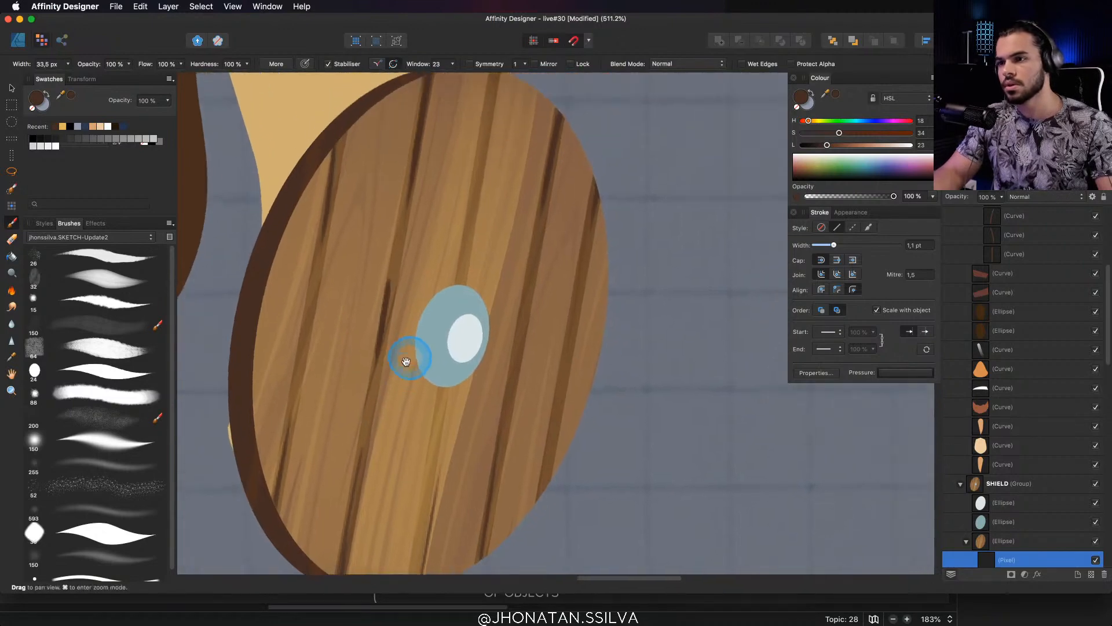
pyautogui.press('z')
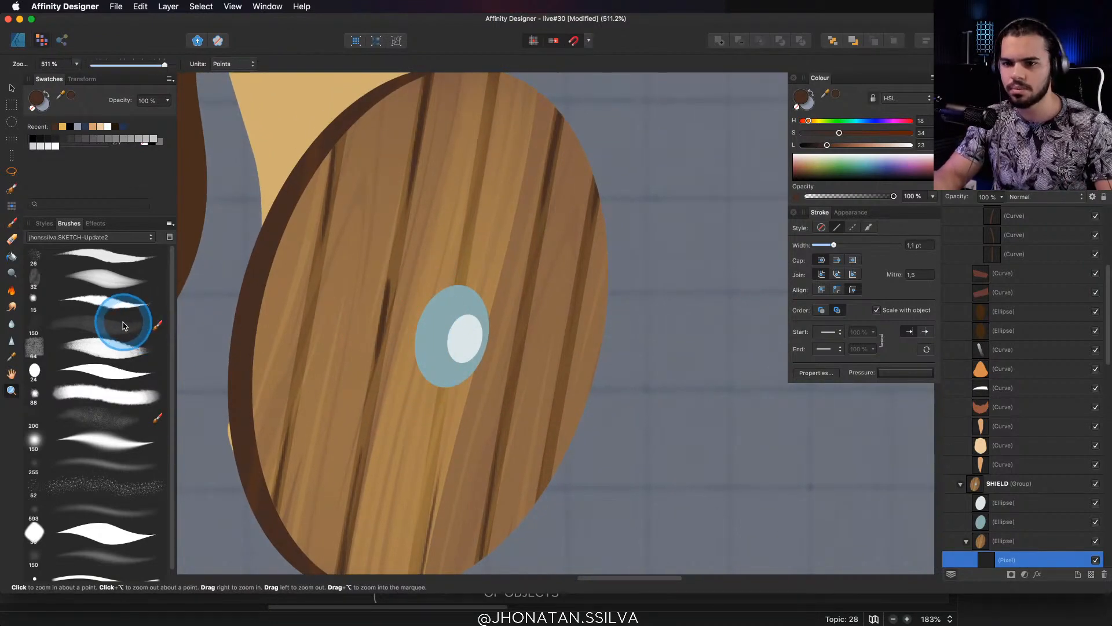
pyautogui.click(108, 416)
pyautogui.moveTo(436, 350); pyautogui.dragTo(313, 354)
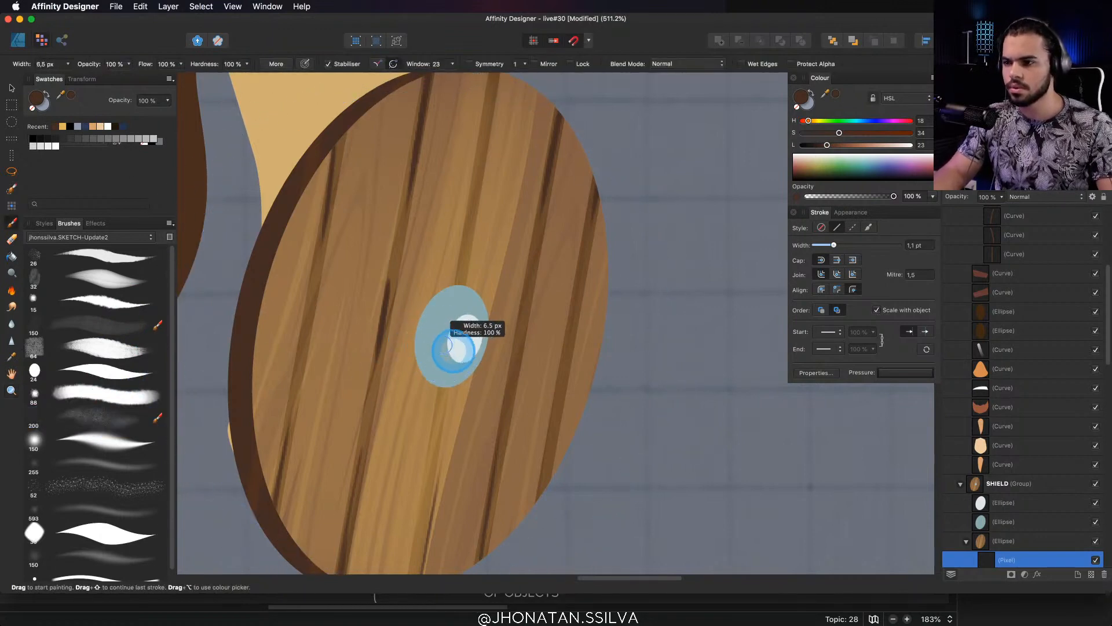
pyautogui.moveTo(466, 353)
pyautogui.mouseDown()
pyautogui.moveTo(418, 328)
pyautogui.moveTo(457, 359)
pyautogui.mouseUp()
pyautogui.moveTo(423, 320)
pyautogui.mouseDown()
pyautogui.moveTo(451, 322)
pyautogui.moveTo(440, 384)
pyautogui.mouseUp()
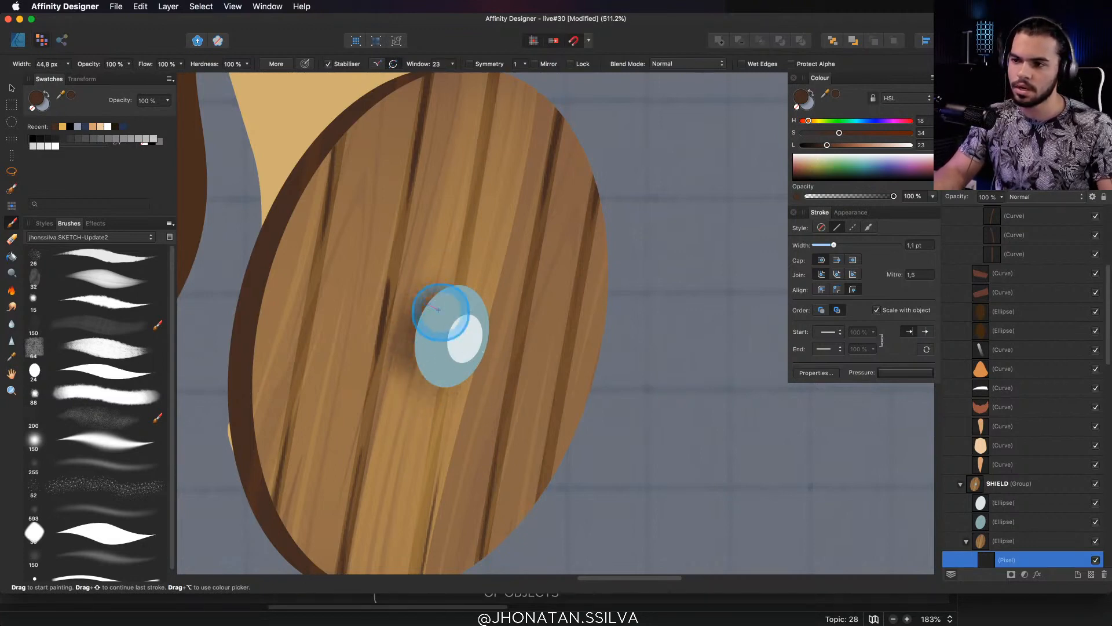
pyautogui.moveTo(429, 344); pyautogui.dragTo(436, 402)
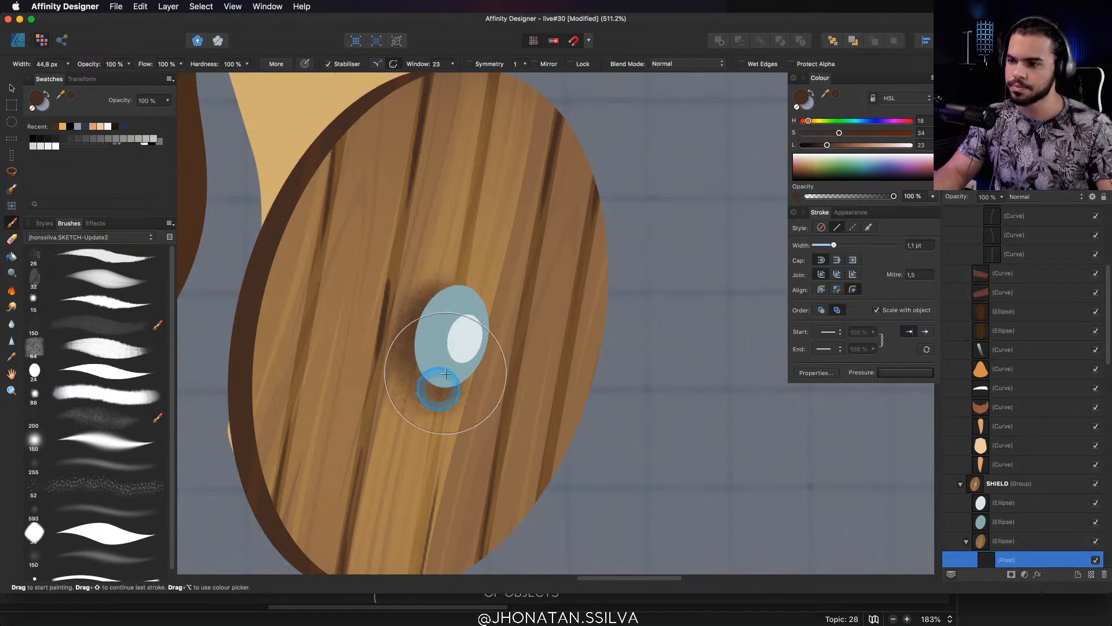
# Select the teal ellipse of the shield's boss and ready the Paint Brush for it
pyautogui.press('v')
pyautogui.click(437, 329)
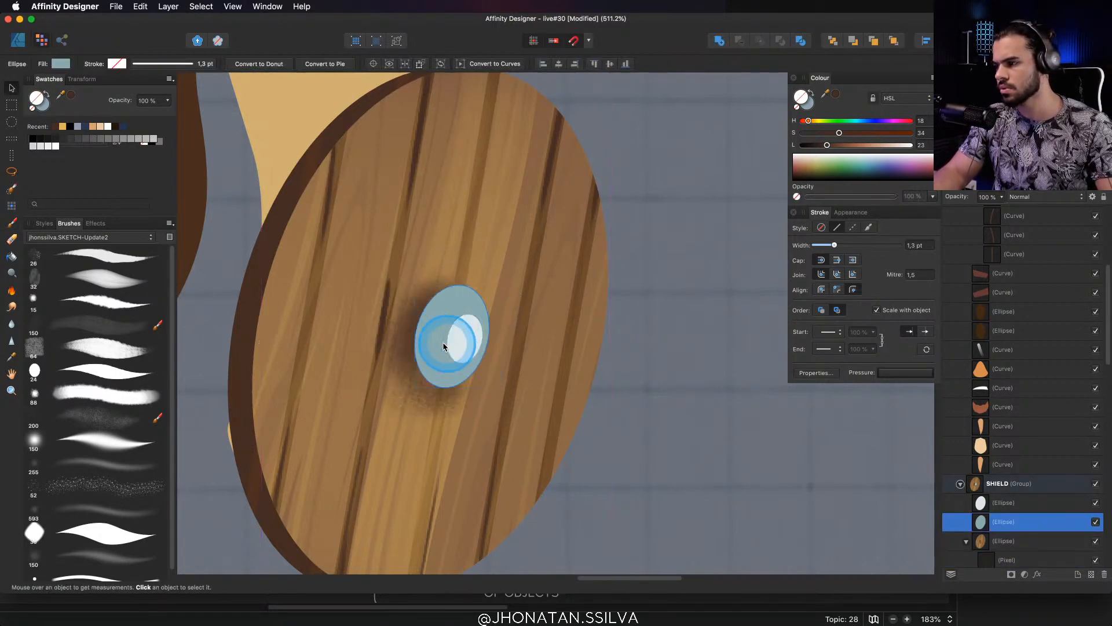
pyautogui.press('g')
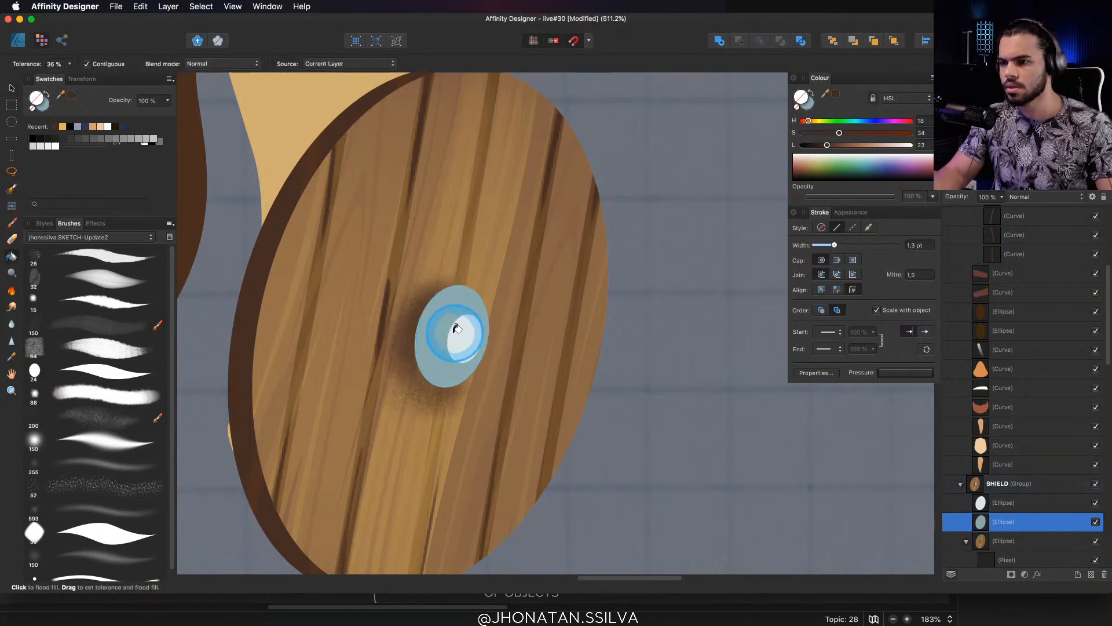
pyautogui.hscroll(2, 441, 333)
pyautogui.press('b')
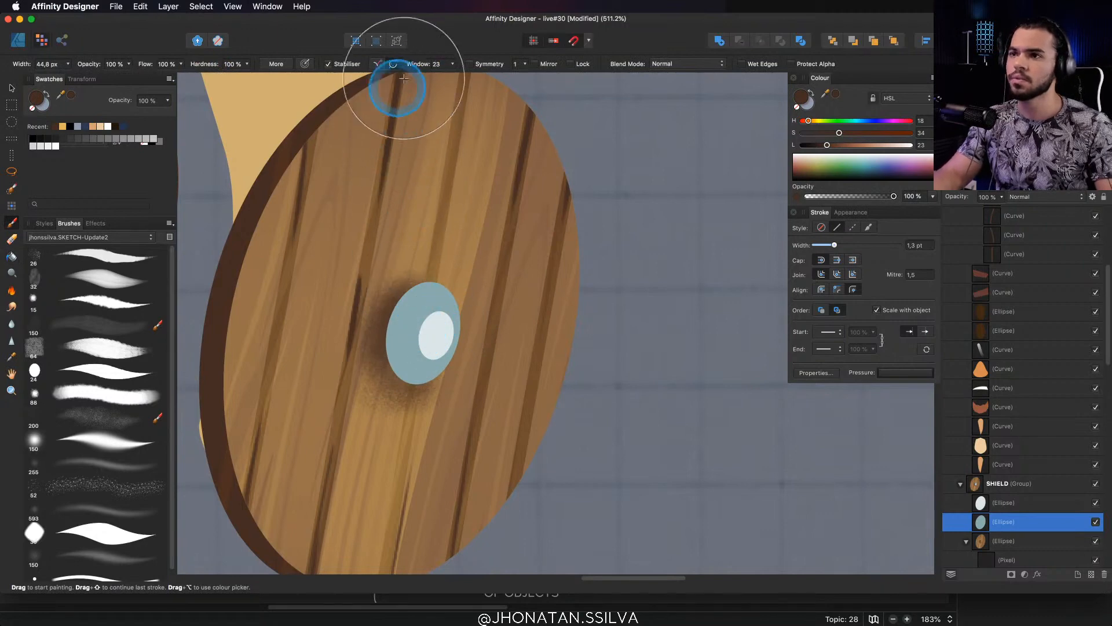
# Customise the toolbar by adding the three Insertion controls beside the persona switches
pyautogui.rightClick(443, 42)
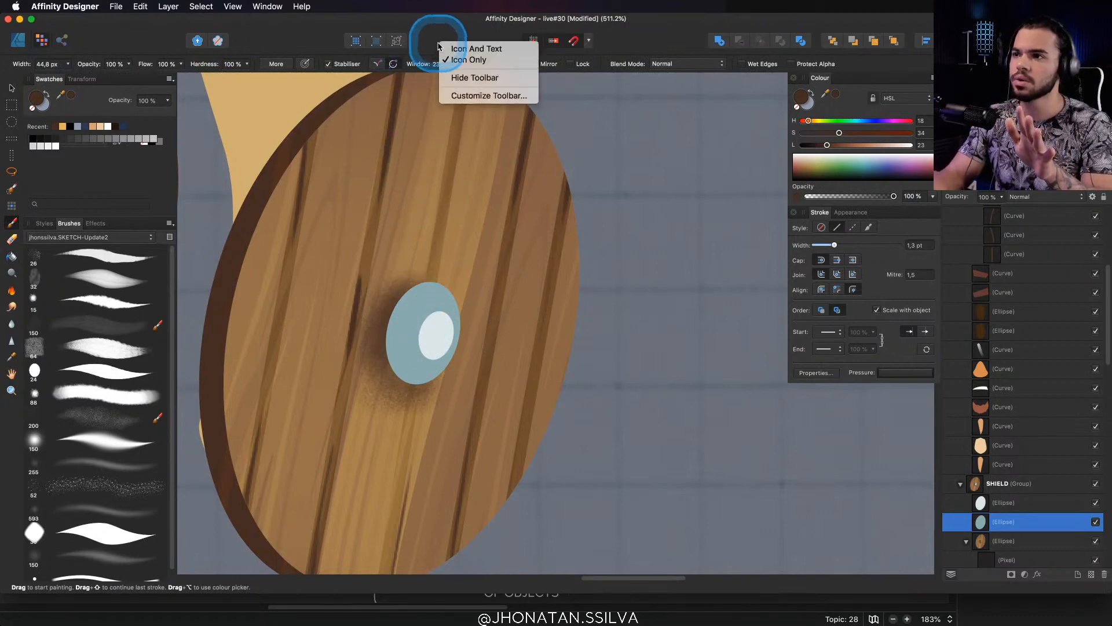
pyautogui.click(471, 96)
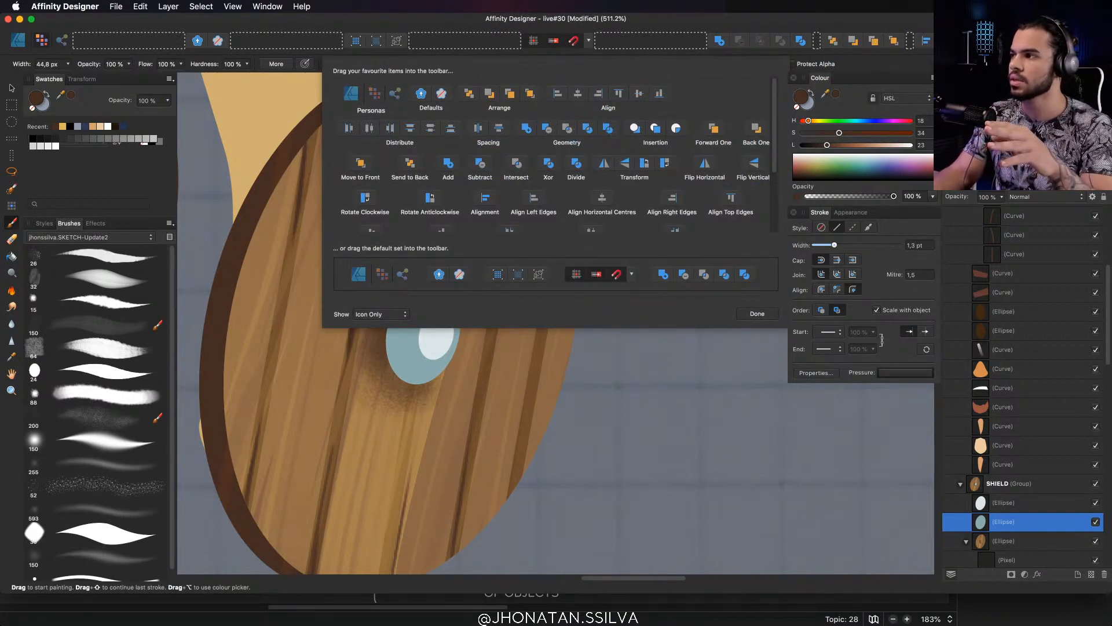
pyautogui.moveTo(1037, 42); pyautogui.dragTo(116, 43)
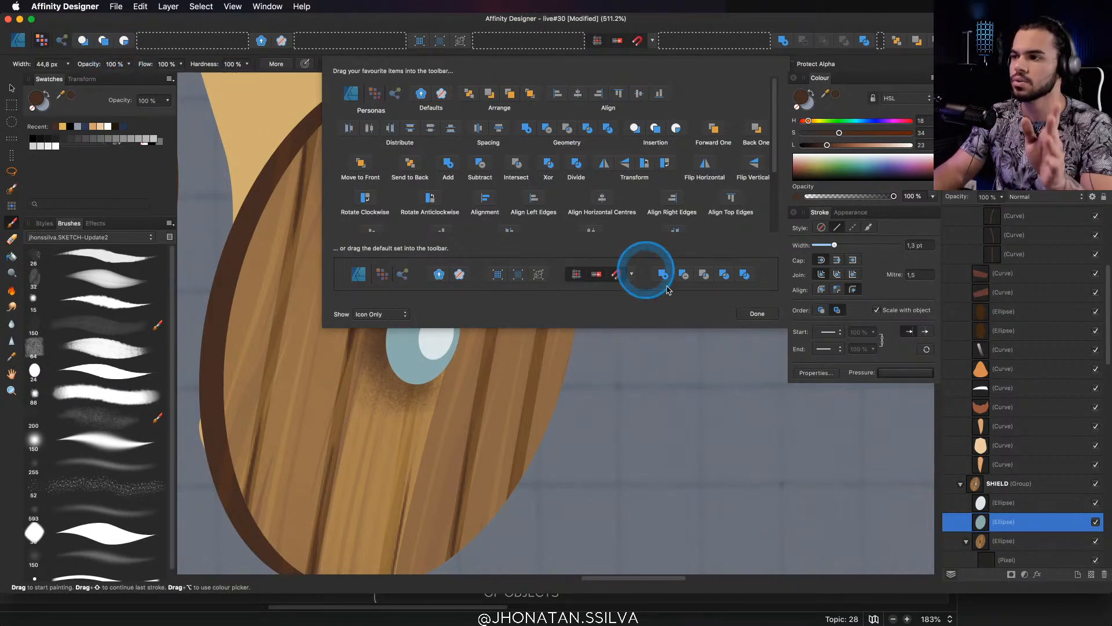
pyautogui.click(756, 314)
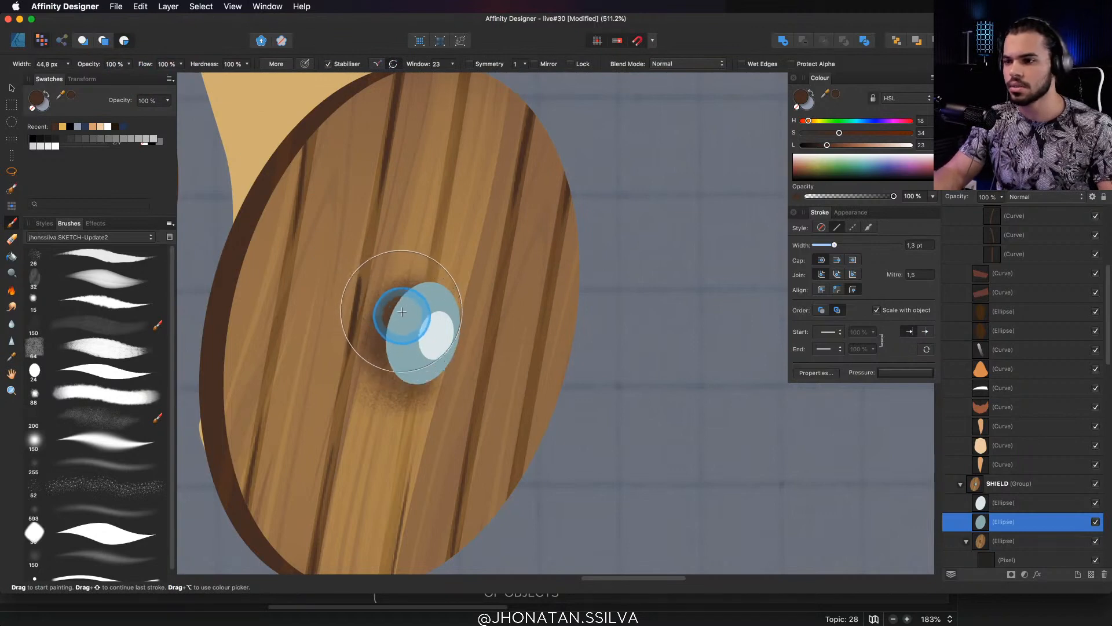
# Add a pixel layer inside the teal boss ellipse and shade its edges in dark teal (HSL 163, 25, 27) with a 23,5 px brush
pyautogui.moveTo(391, 345)
pyautogui.mouseDown()
pyautogui.moveTo(405, 361)
pyautogui.moveTo(412, 316)
pyautogui.mouseUp()
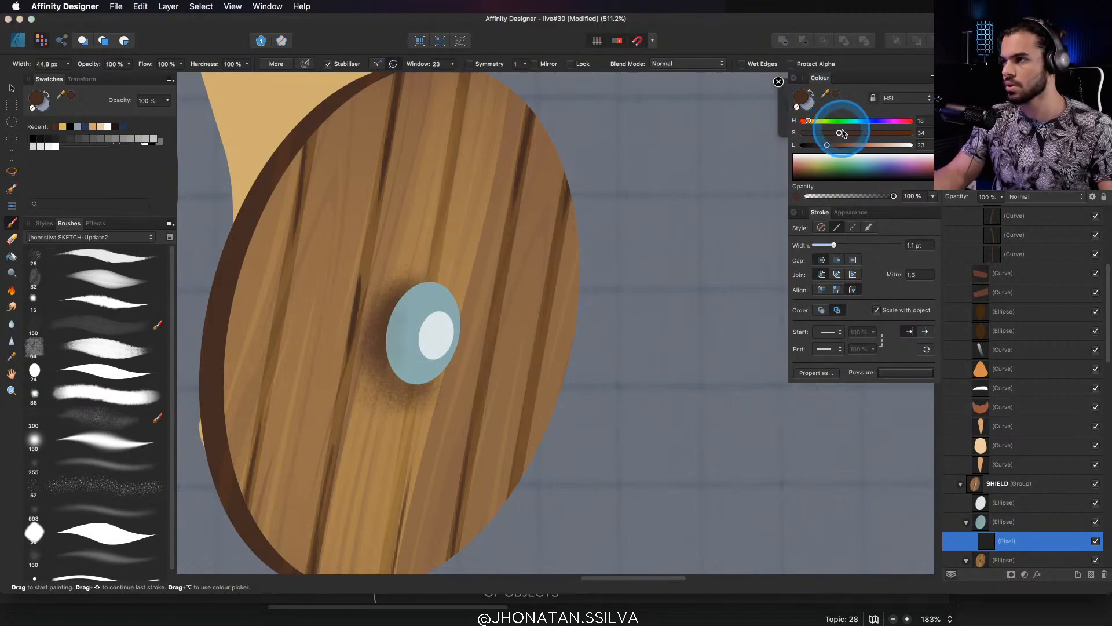
pyautogui.moveTo(828, 146)
pyautogui.mouseDown()
pyautogui.moveTo(843, 145)
pyautogui.moveTo(851, 121)
pyautogui.moveTo(827, 134)
pyautogui.moveTo(830, 149)
pyautogui.mouseUp()
pyautogui.moveTo(397, 302); pyautogui.dragTo(407, 363)
pyautogui.moveTo(414, 322)
pyautogui.mouseDown()
pyautogui.moveTo(405, 340)
pyautogui.moveTo(395, 343)
pyautogui.moveTo(408, 326)
pyautogui.moveTo(383, 334)
pyautogui.mouseUp()
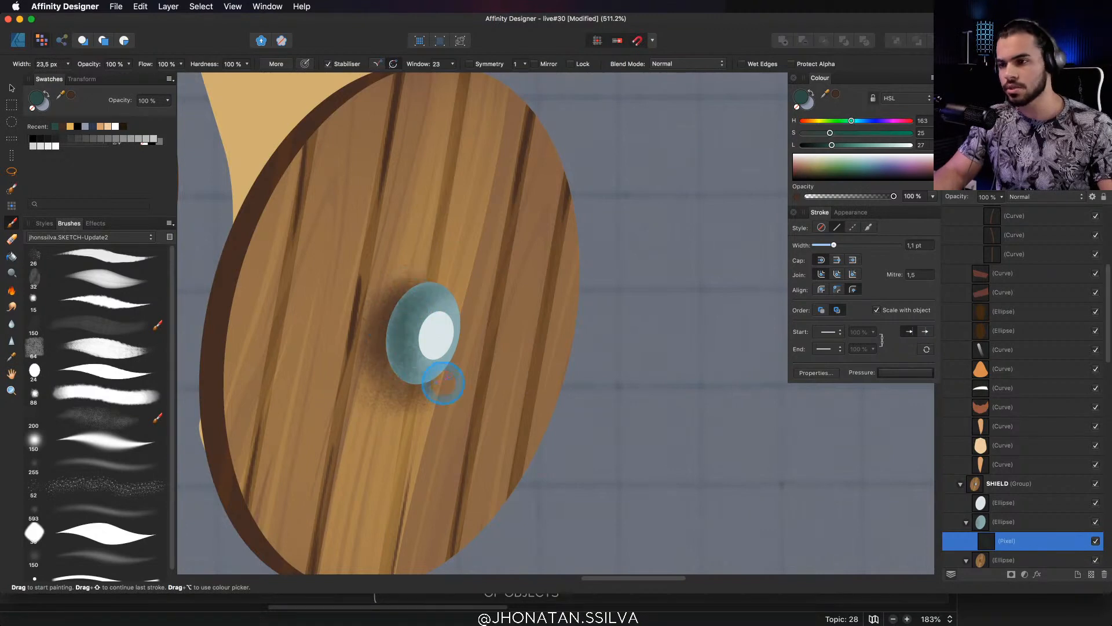
pyautogui.moveTo(454, 262); pyautogui.dragTo(432, 340)
# Recolour the white inner ellipse of the shield's boss to dark teal, HSL 184, 19, 32
pyautogui.moveTo(504, 310); pyautogui.dragTo(500, 285)
pyautogui.press('v')
pyautogui.click(493, 287)
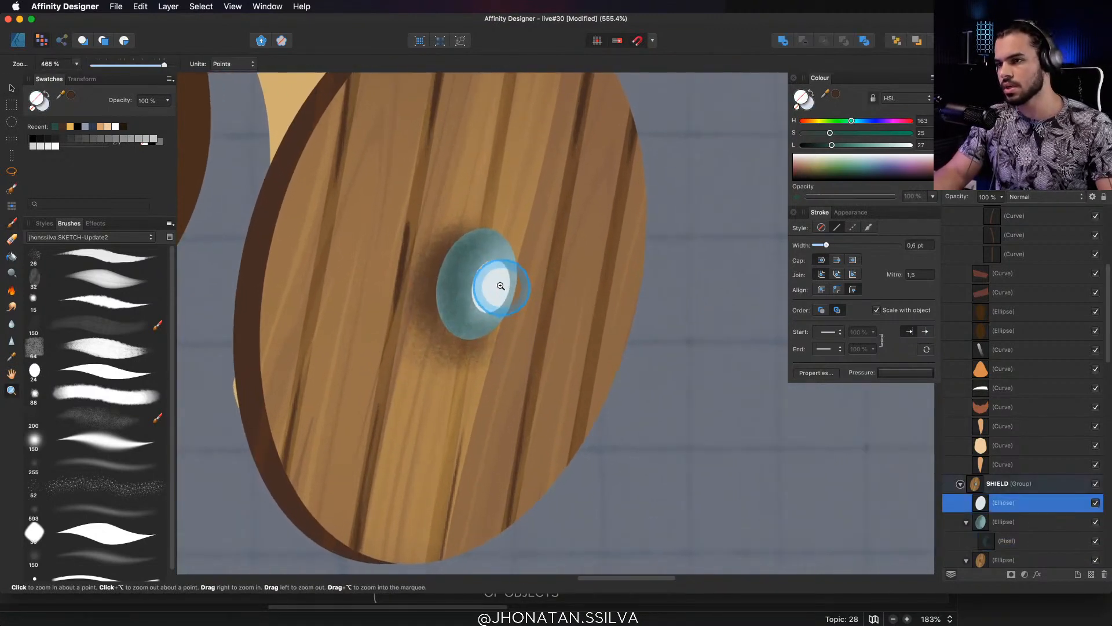
pyautogui.click(834, 145)
pyautogui.moveTo(841, 147); pyautogui.dragTo(837, 146)
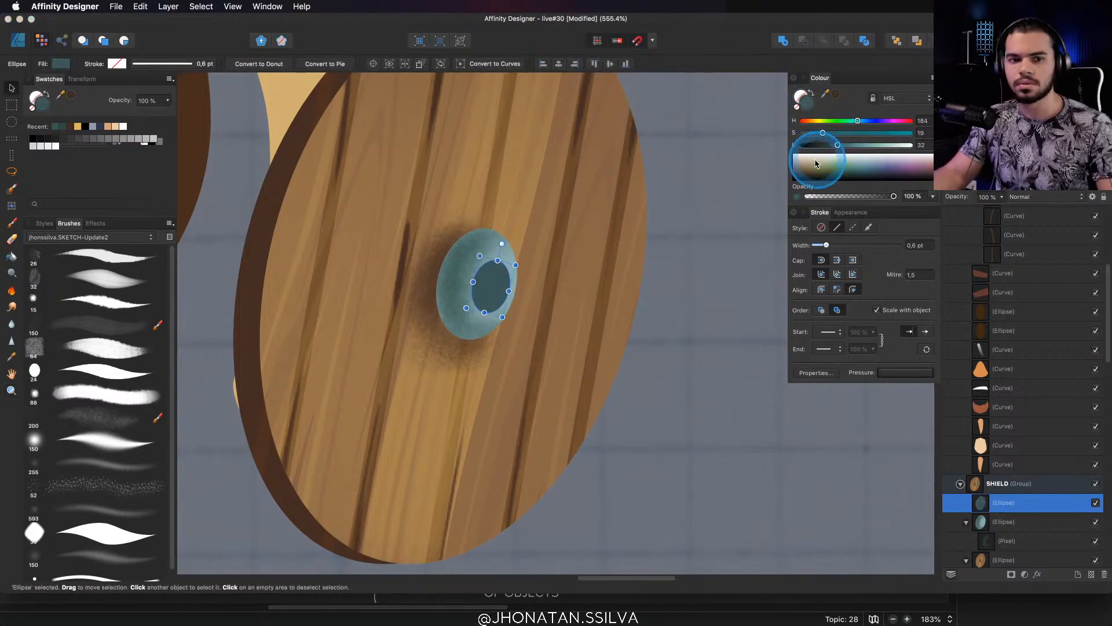
pyautogui.moveTo(517, 282); pyautogui.dragTo(516, 294)
pyautogui.moveTo(515, 293); pyautogui.dragTo(432, 295)
# Select the shield front's pixel layer, sample the boss shadow's brown, enlarge the brush to 113 px and shade the wood's upper and left areas
pyautogui.click(450, 290)
pyautogui.keyDown('super'); pyautogui.click(427, 318); pyautogui.keyUp('super')
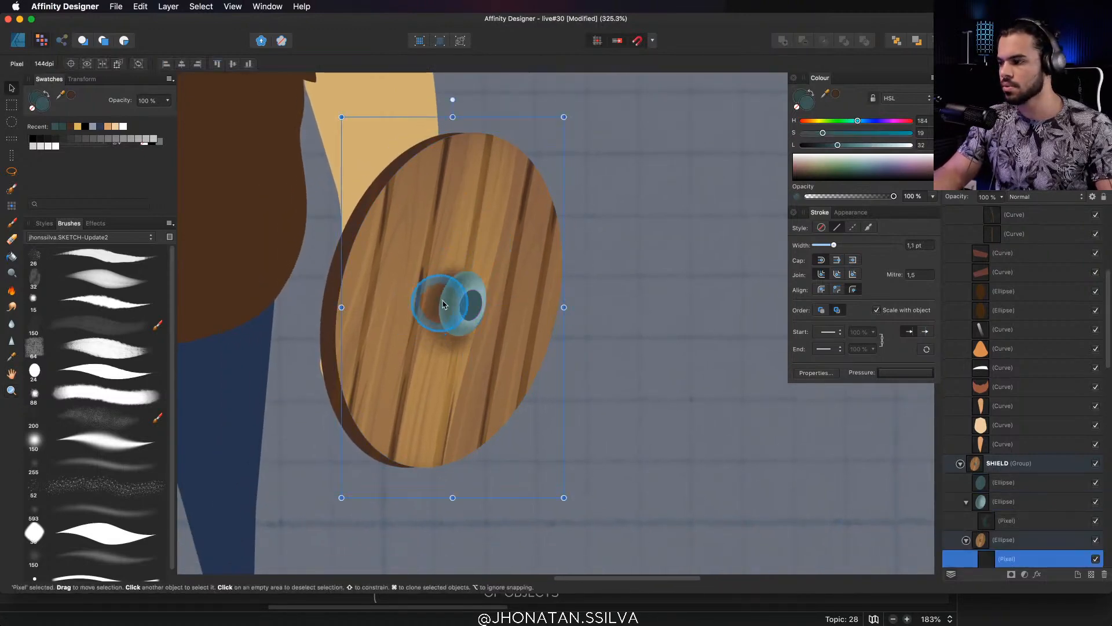
pyautogui.press('b')
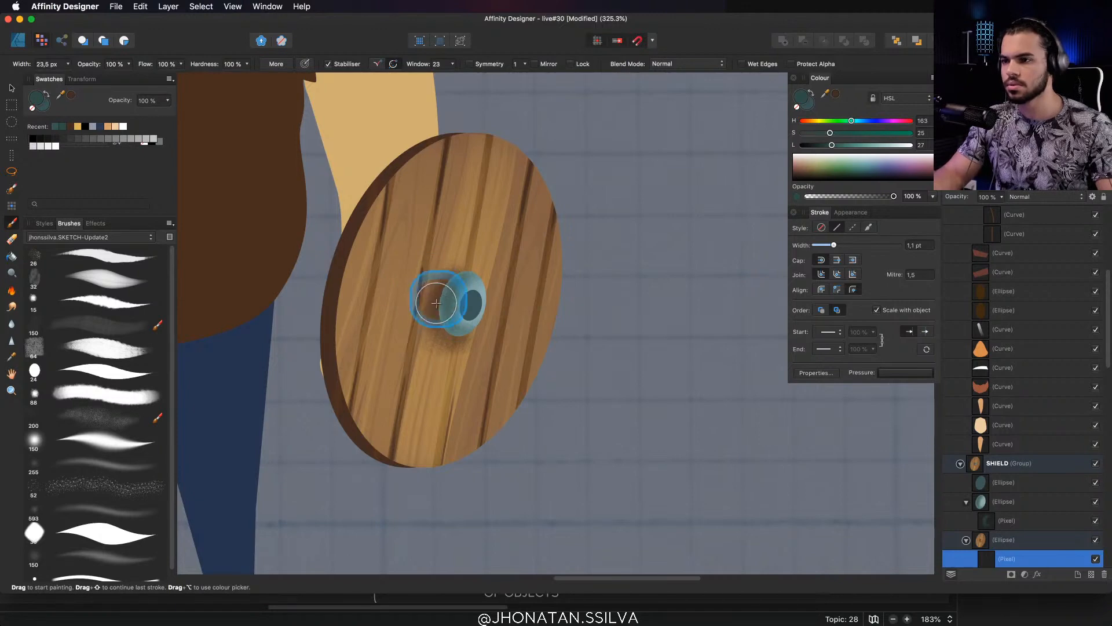
pyautogui.keyDown('alt'); pyautogui.click(454, 311); pyautogui.keyUp('alt')
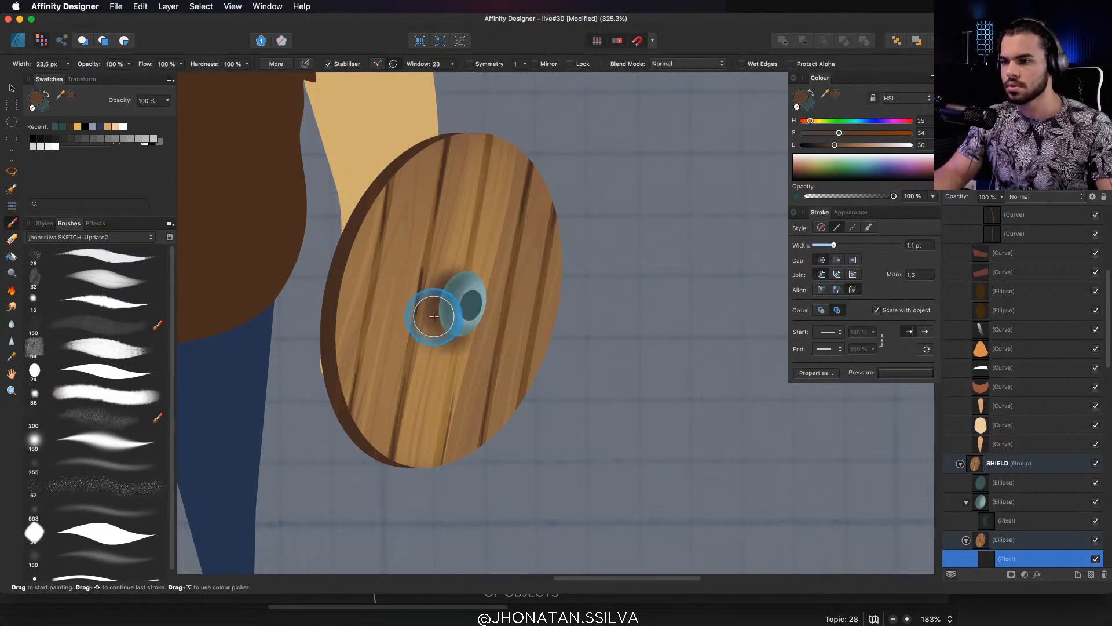
pyautogui.moveTo(450, 318); pyautogui.dragTo(460, 317)
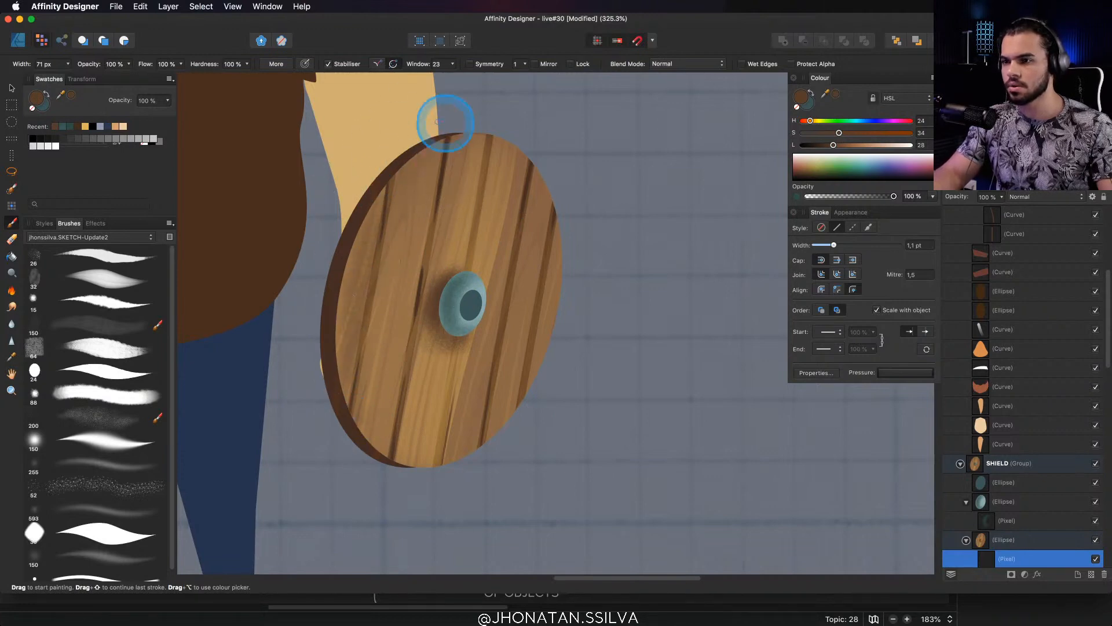
pyautogui.moveTo(425, 290); pyautogui.dragTo(421, 265)
pyautogui.moveTo(349, 310); pyautogui.dragTo(324, 371)
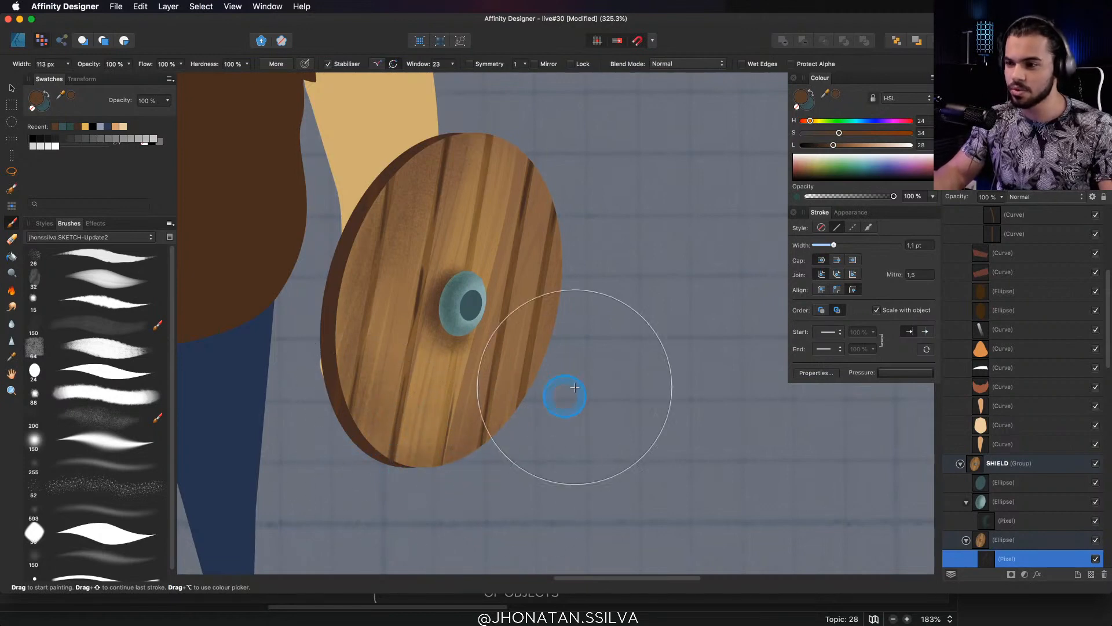
# Paint grainy brown shading along the right and lower edges of the shield's wooden face
pyautogui.scroll(3, 566, 392)
pyautogui.moveTo(544, 340)
pyautogui.mouseDown()
pyautogui.moveTo(551, 440)
pyautogui.moveTo(546, 273)
pyautogui.moveTo(537, 479)
pyautogui.moveTo(451, 558)
pyautogui.moveTo(475, 468)
pyautogui.mouseUp()
pyautogui.moveTo(564, 320); pyautogui.dragTo(428, 468)
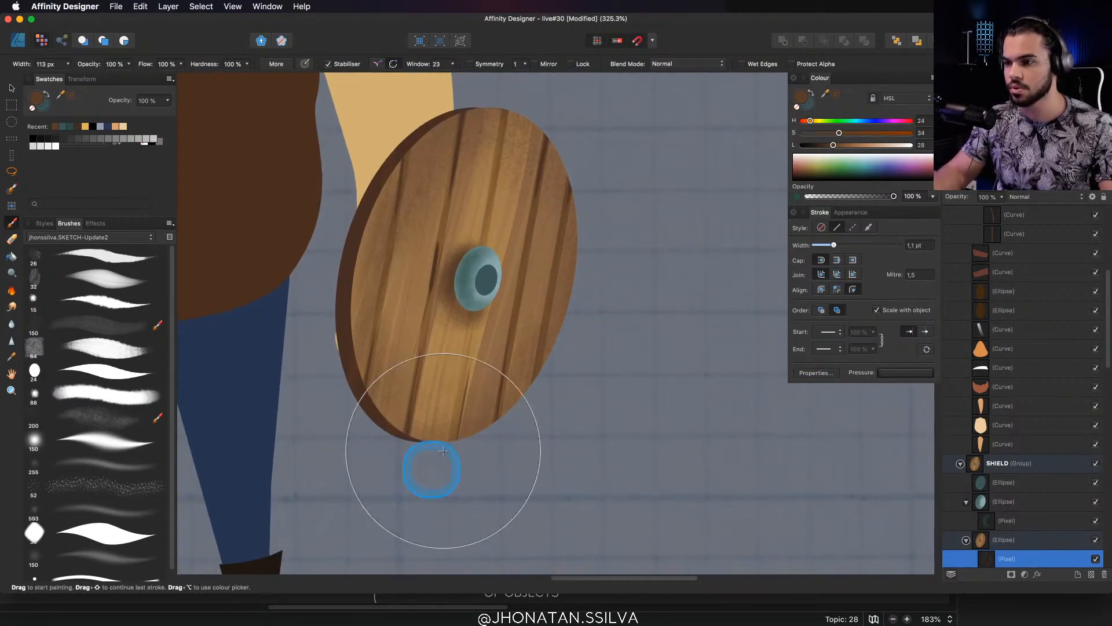
pyautogui.moveTo(358, 313); pyautogui.dragTo(462, 464)
pyautogui.moveTo(353, 360); pyautogui.dragTo(476, 478)
# Deepen the grainy brown shading down the left edge and around the bottom of the shield's face
pyautogui.scroll(3, 466, 440)
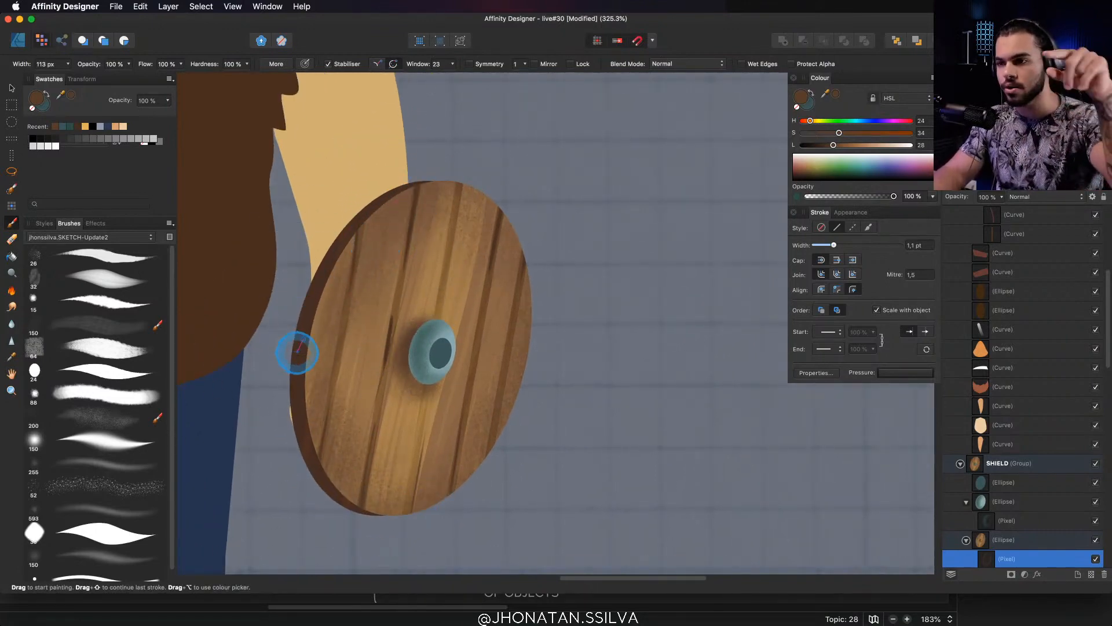
pyautogui.moveTo(333, 262)
pyautogui.mouseDown()
pyautogui.moveTo(352, 243)
pyautogui.moveTo(304, 445)
pyautogui.mouseUp()
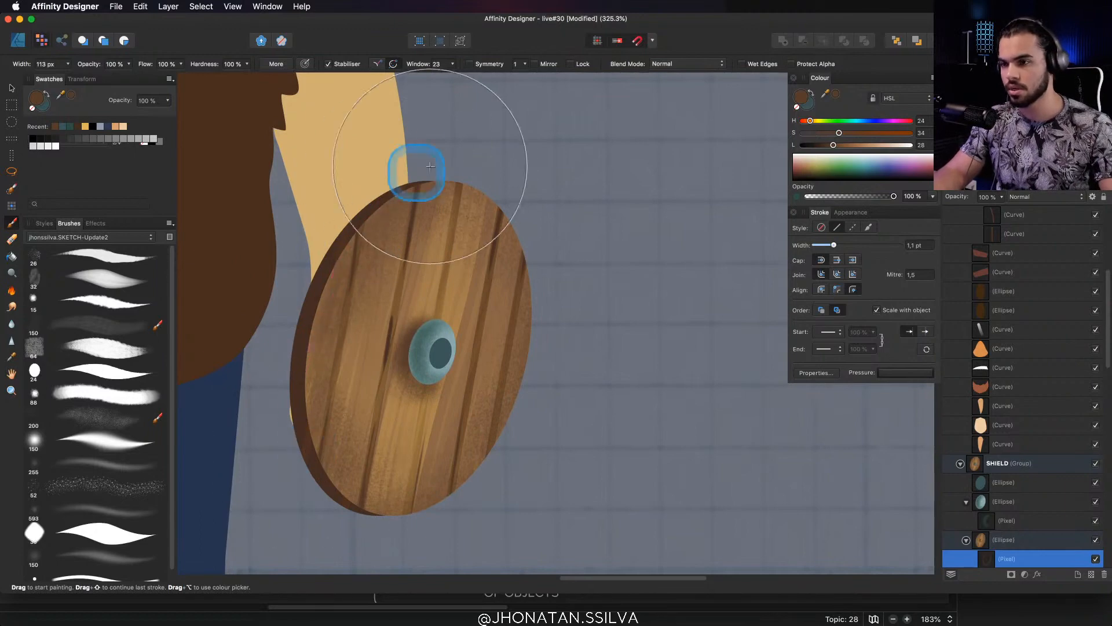
pyautogui.moveTo(434, 166)
pyautogui.mouseDown()
pyautogui.moveTo(302, 333)
pyautogui.moveTo(357, 215)
pyautogui.moveTo(348, 476)
pyautogui.mouseUp()
pyautogui.moveTo(326, 253)
pyautogui.mouseDown()
pyautogui.moveTo(342, 240)
pyautogui.moveTo(348, 484)
pyautogui.mouseUp()
pyautogui.moveTo(342, 472)
pyautogui.mouseDown()
pyautogui.moveTo(363, 489)
pyautogui.moveTo(327, 481)
pyautogui.moveTo(427, 532)
pyautogui.moveTo(357, 487)
pyautogui.moveTo(390, 480)
pyautogui.moveTo(447, 535)
pyautogui.moveTo(394, 517)
pyautogui.moveTo(453, 506)
pyautogui.mouseUp()
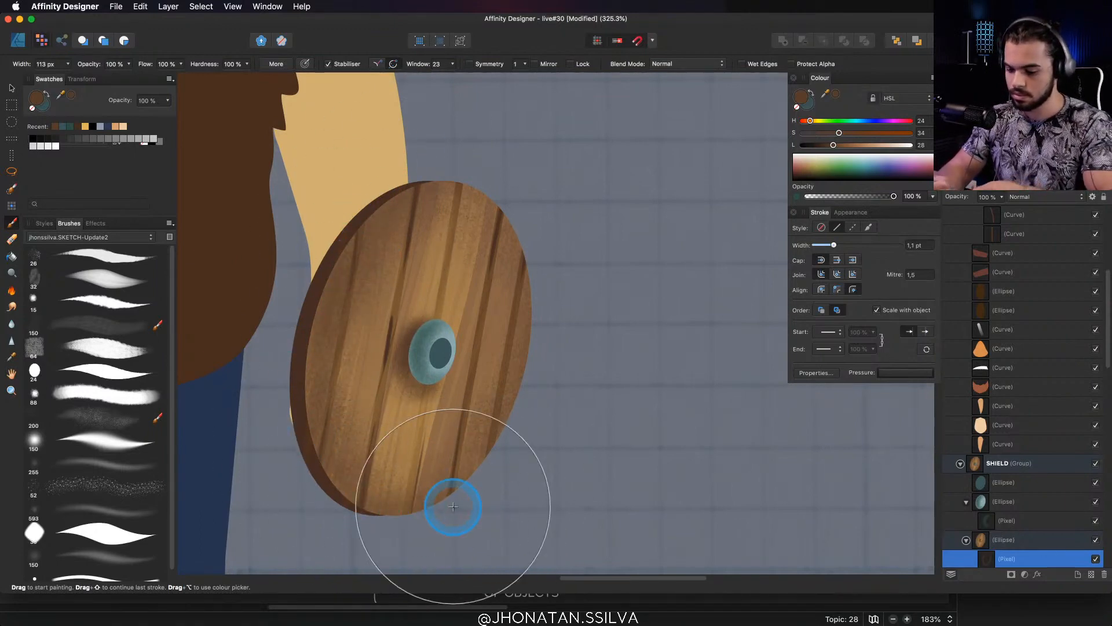
# Select the ARM-R curve and fill it with the lighter skin tone sampled from the face, HSL 34, 66, 80
pyautogui.press('z')
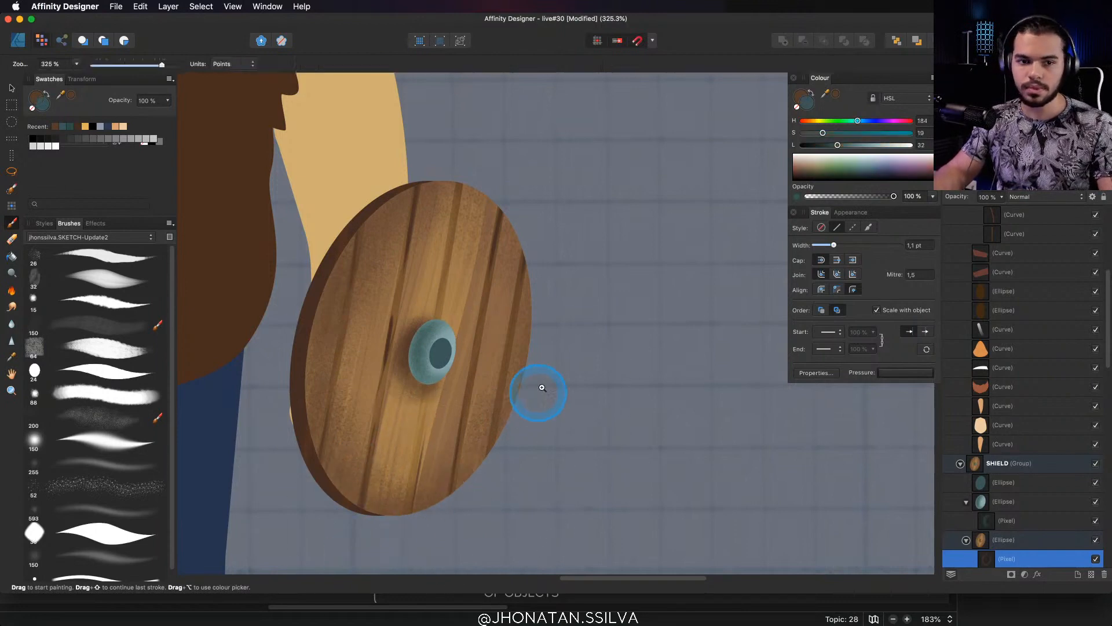
pyautogui.moveTo(539, 390)
pyautogui.mouseDown()
pyautogui.moveTo(397, 430)
pyautogui.moveTo(462, 414)
pyautogui.mouseUp()
pyautogui.moveTo(499, 357); pyautogui.dragTo(543, 347)
pyautogui.moveTo(533, 295); pyautogui.dragTo(462, 323)
pyautogui.press('v')
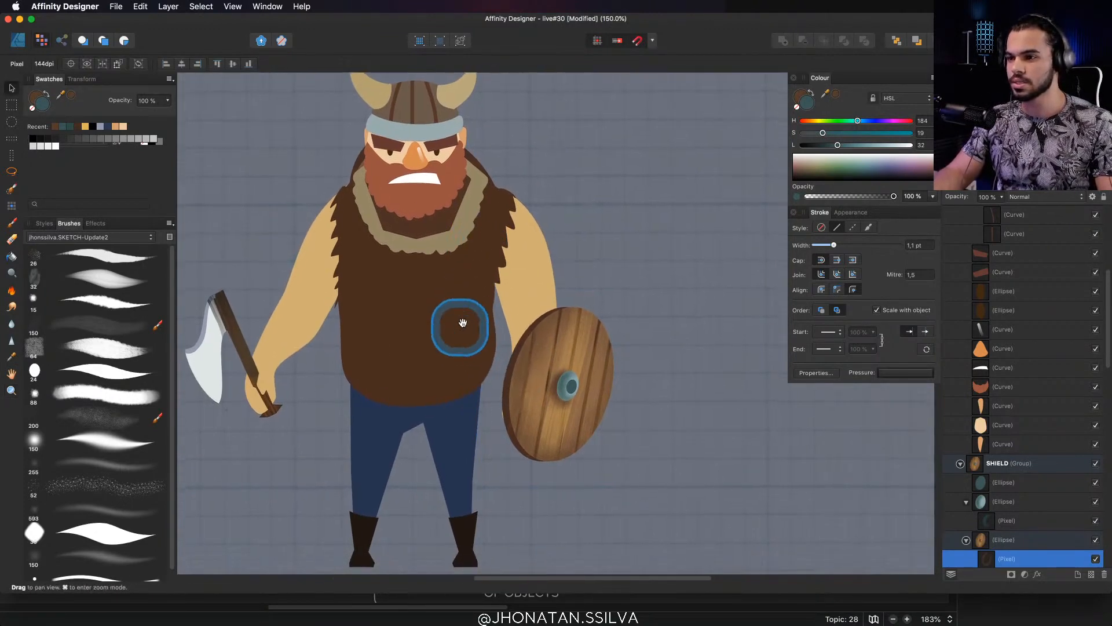
pyautogui.press('z')
pyautogui.press('v')
pyautogui.click(529, 255)
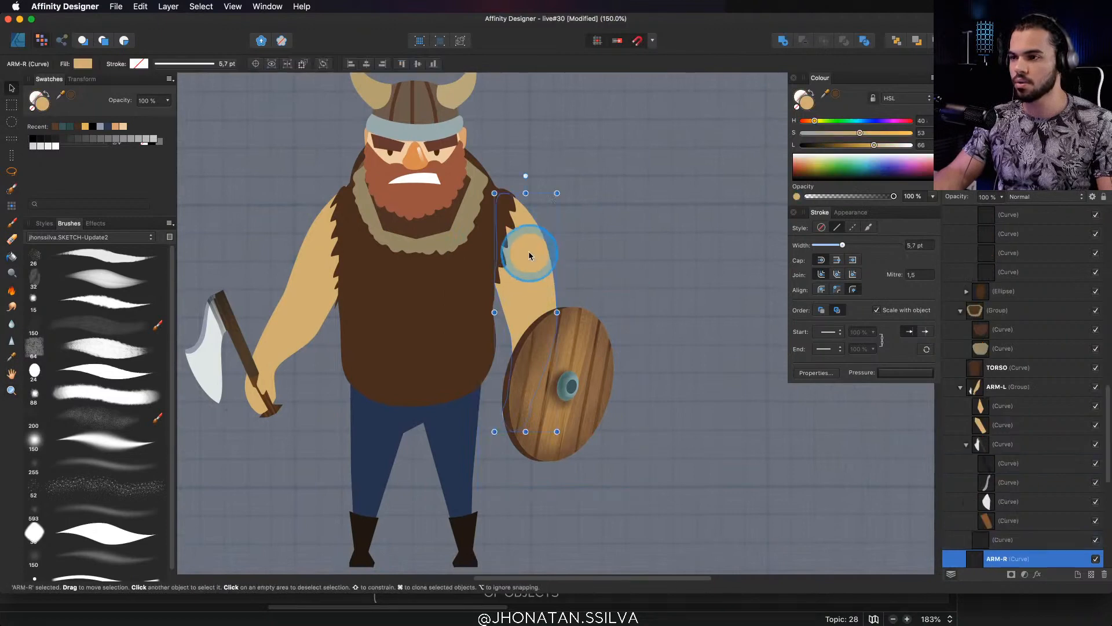
pyautogui.press('z')
pyautogui.moveTo(518, 217); pyautogui.dragTo(528, 282)
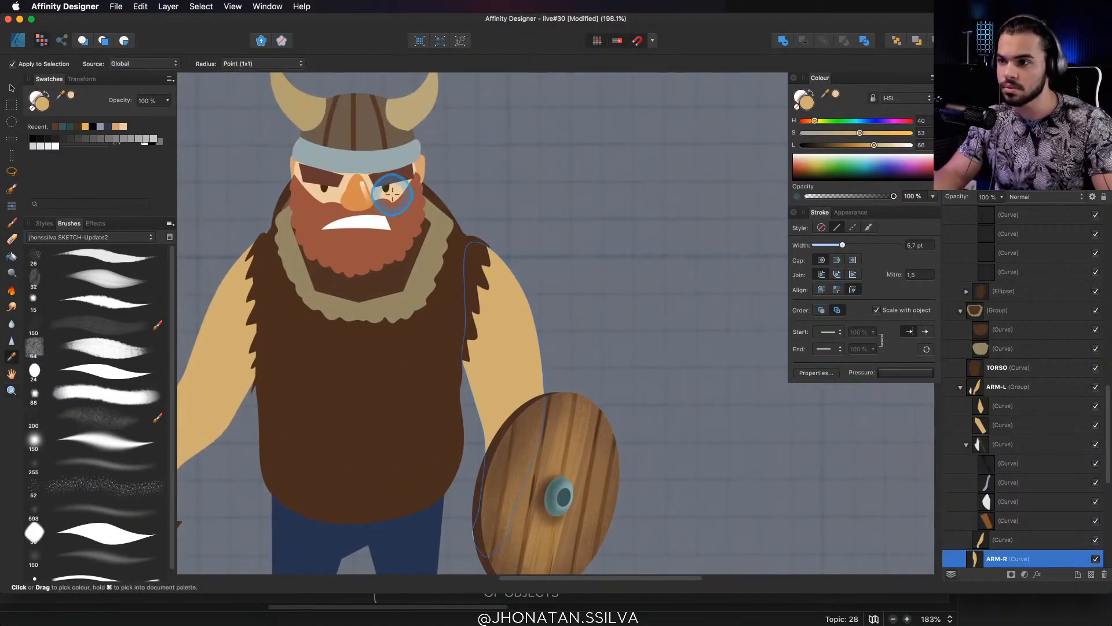
pyautogui.scroll(3, 498, 342)
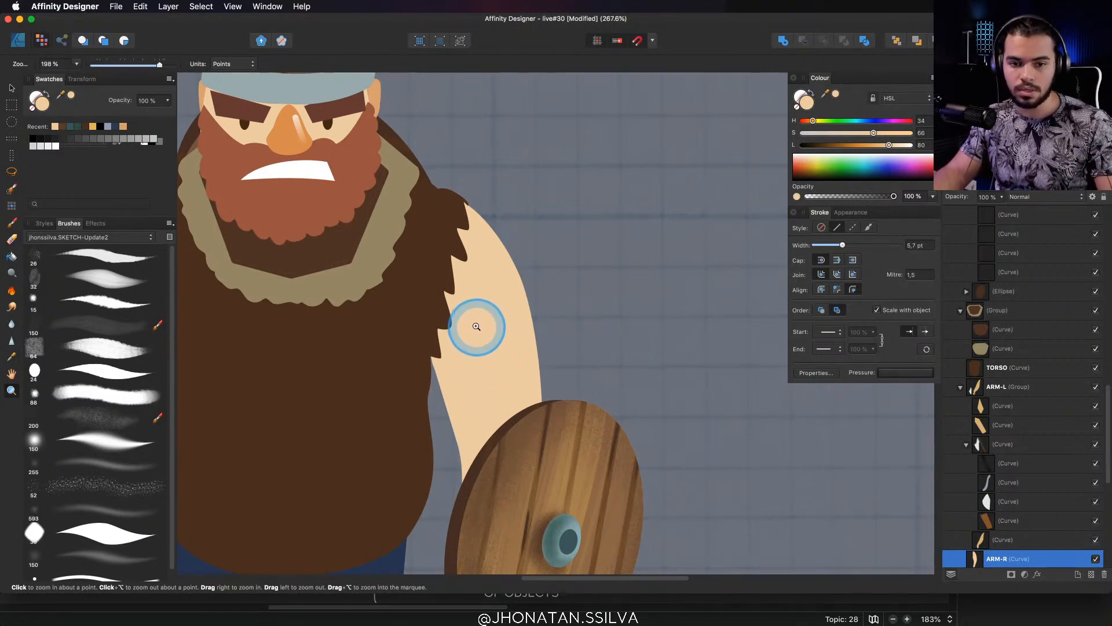
pyautogui.press('i')
# Add a pixel layer inside the ARM-R curve and sample the arm's skin tone as the brush colour
pyautogui.press('b')
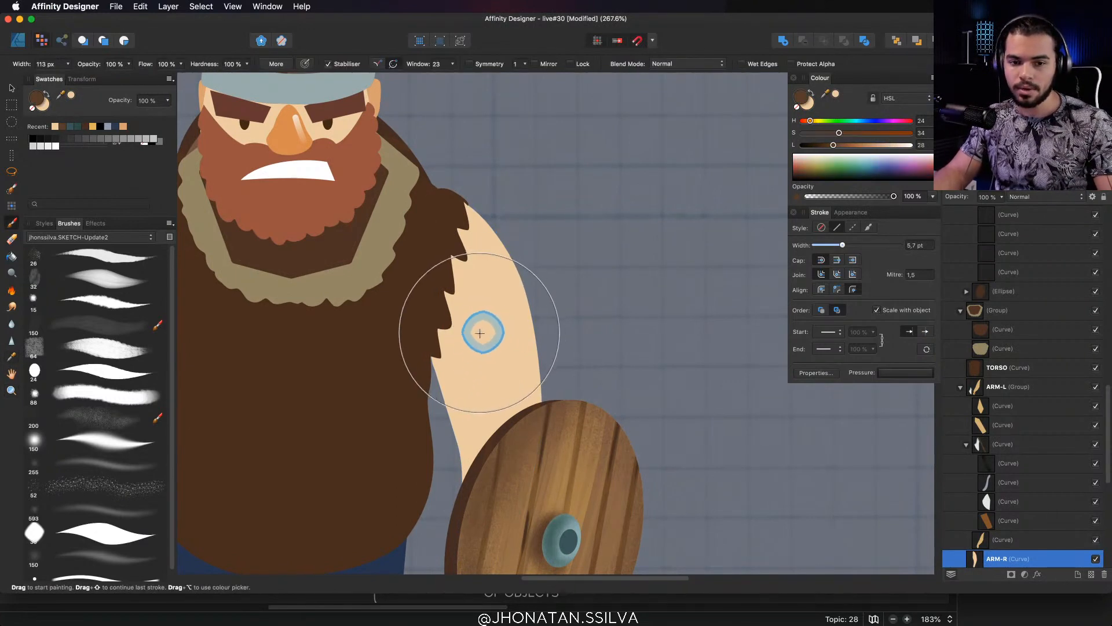
pyautogui.moveTo(481, 332)
pyautogui.mouseDown()
pyautogui.moveTo(450, 336)
pyautogui.moveTo(469, 346)
pyautogui.mouseUp()
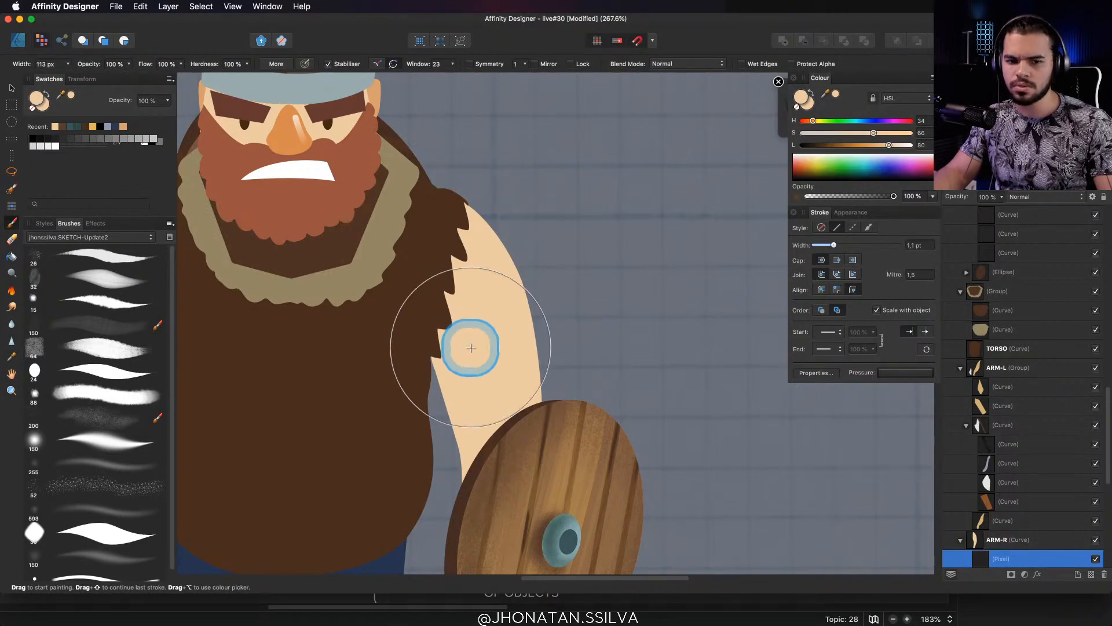
pyautogui.scroll(-2, 467, 350)
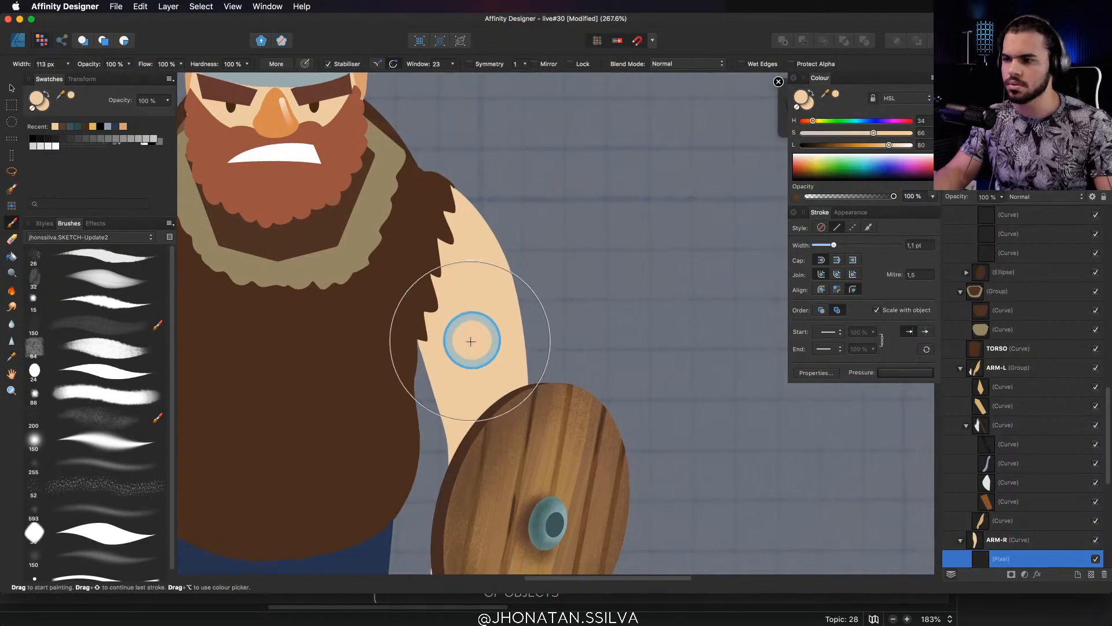
pyautogui.scroll(-2, 470, 341)
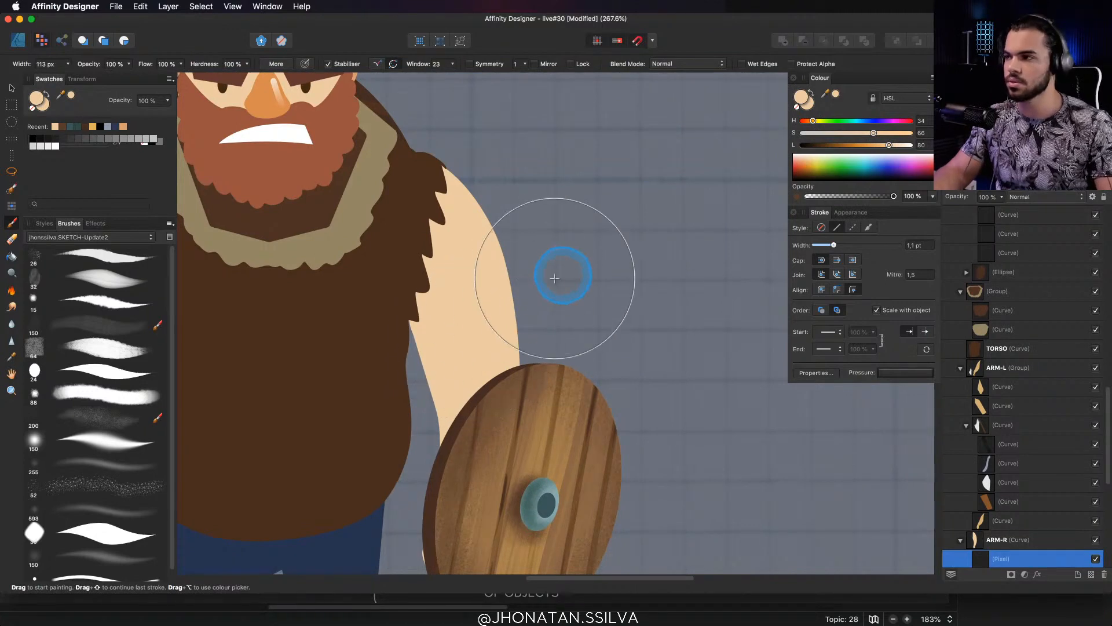
pyautogui.press('i')
pyautogui.moveTo(511, 300); pyautogui.dragTo(522, 278)
pyautogui.moveTo(505, 327); pyautogui.dragTo(519, 321)
pyautogui.press('b')
pyautogui.click(831, 145)
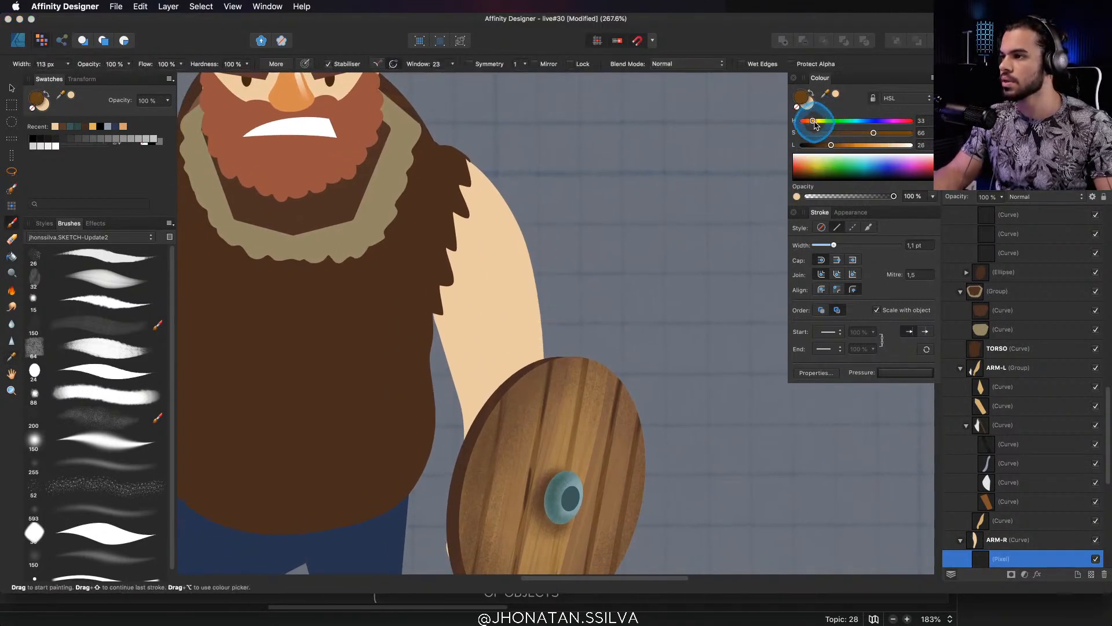
pyautogui.moveTo(815, 123); pyautogui.dragTo(850, 145)
pyautogui.click(835, 133)
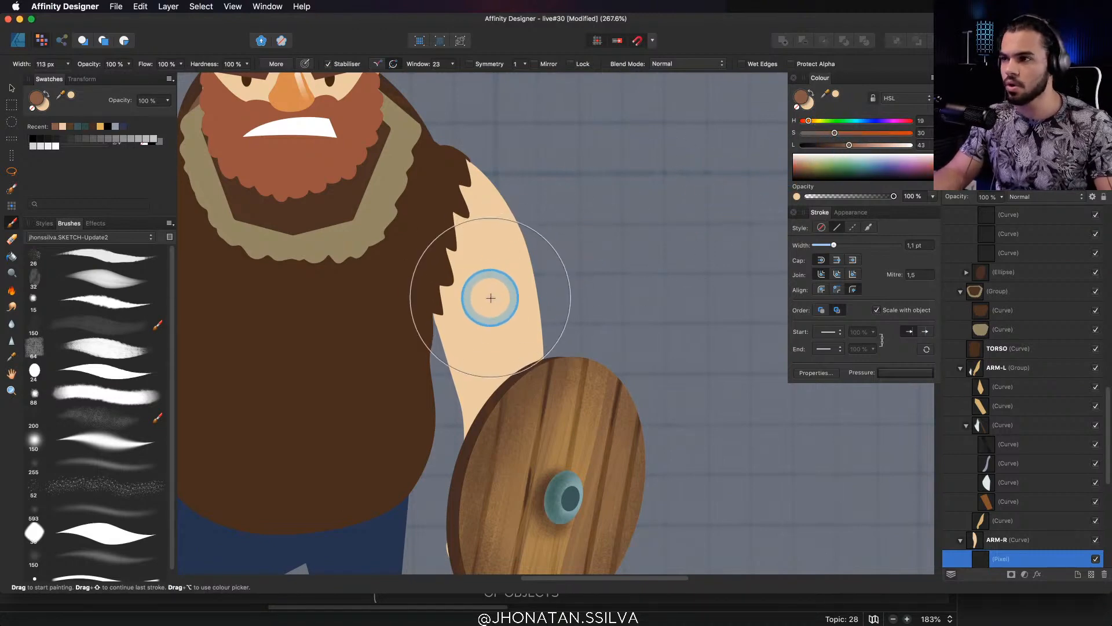
# Starting from the sampled skin tone, set the brush colour to a reddish orange, HSL 19, 51, 58
pyautogui.click(835, 94)
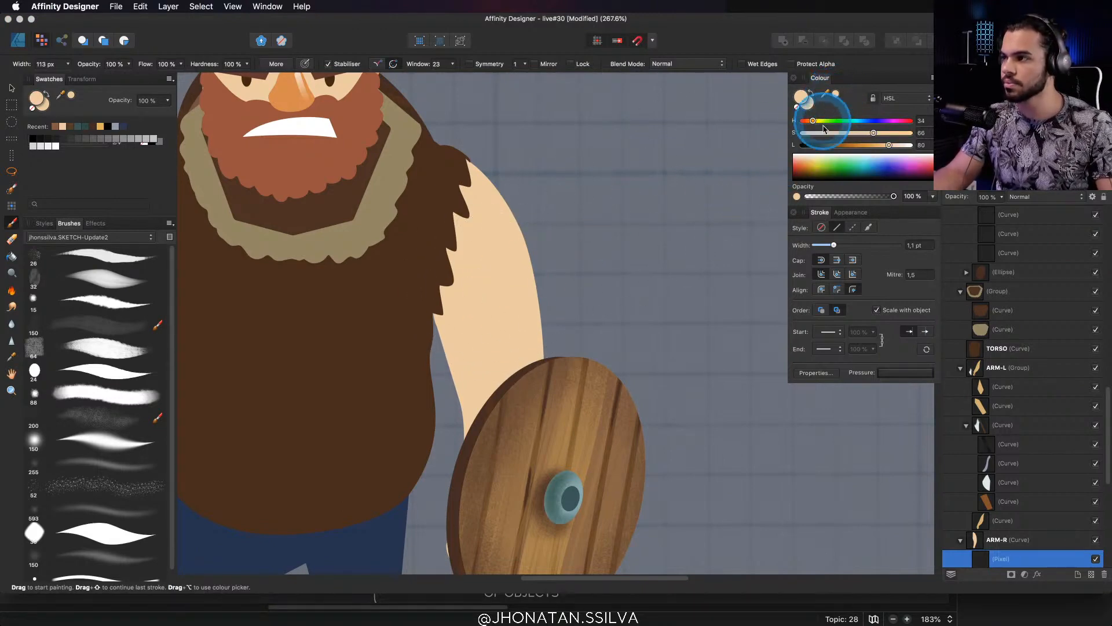
pyautogui.moveTo(889, 144); pyautogui.dragTo(868, 145)
pyautogui.moveTo(812, 121); pyautogui.dragTo(810, 122)
pyautogui.moveTo(873, 133)
pyautogui.mouseDown()
pyautogui.moveTo(852, 132)
pyautogui.moveTo(865, 145)
pyautogui.mouseUp()
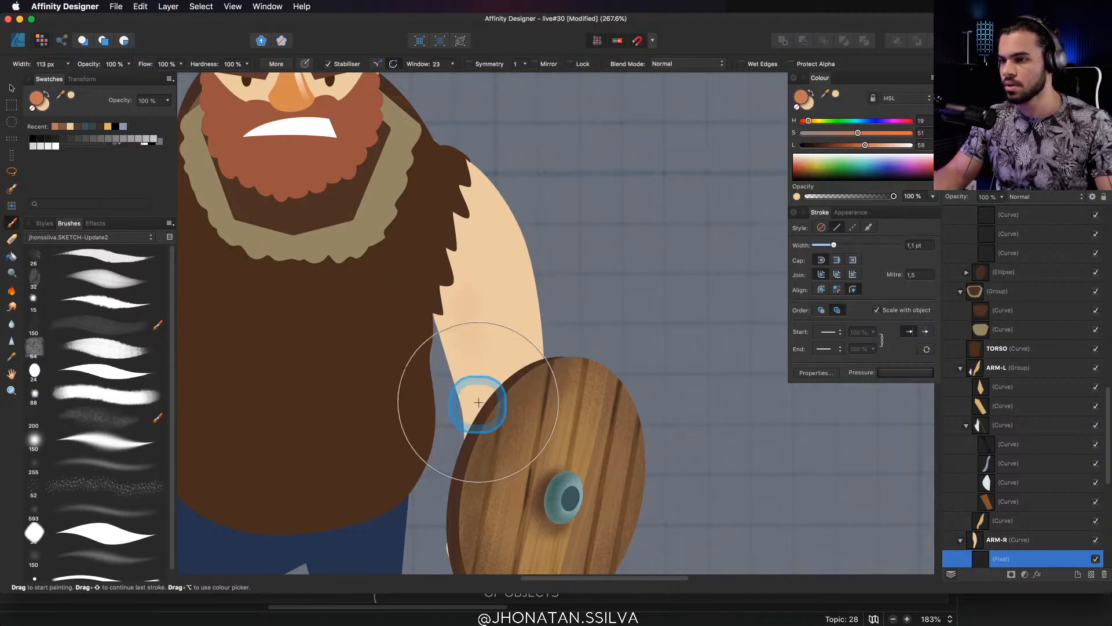
# Paint grainy reddish shading down the inner and outer edges of the shield arm, leaving its middle light
pyautogui.moveTo(479, 401); pyautogui.dragTo(458, 356)
pyautogui.moveTo(438, 261); pyautogui.dragTo(443, 353)
pyautogui.moveTo(434, 313)
pyautogui.mouseDown()
pyautogui.moveTo(421, 231)
pyautogui.moveTo(434, 371)
pyautogui.mouseUp()
pyautogui.moveTo(437, 302); pyautogui.dragTo(434, 337)
pyautogui.moveTo(420, 315)
pyautogui.mouseDown()
pyautogui.moveTo(436, 413)
pyautogui.moveTo(431, 177)
pyautogui.moveTo(405, 288)
pyautogui.moveTo(421, 336)
pyautogui.moveTo(411, 256)
pyautogui.moveTo(406, 317)
pyautogui.moveTo(446, 490)
pyautogui.moveTo(428, 402)
pyautogui.moveTo(446, 446)
pyautogui.moveTo(429, 249)
pyautogui.moveTo(471, 341)
pyautogui.moveTo(477, 151)
pyautogui.moveTo(506, 411)
pyautogui.moveTo(489, 153)
pyautogui.moveTo(517, 286)
pyautogui.moveTo(507, 201)
pyautogui.moveTo(481, 141)
pyautogui.moveTo(525, 419)
pyautogui.moveTo(525, 258)
pyautogui.mouseUp()
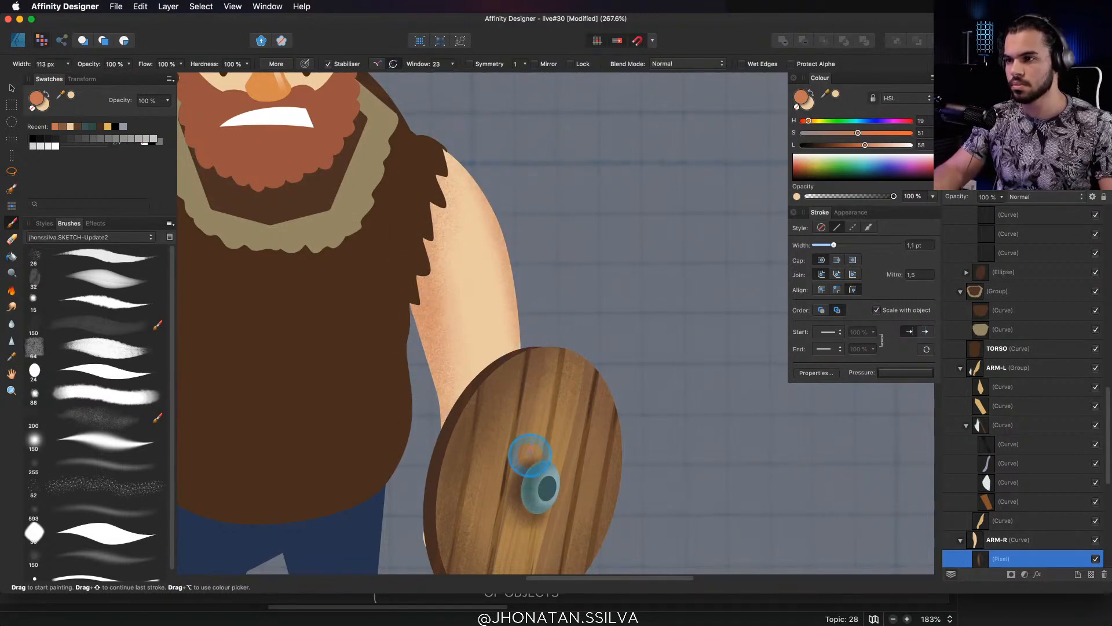
pyautogui.moveTo(530, 455)
pyautogui.mouseDown()
pyautogui.moveTo(504, 338)
pyautogui.moveTo(522, 276)
pyautogui.mouseUp()
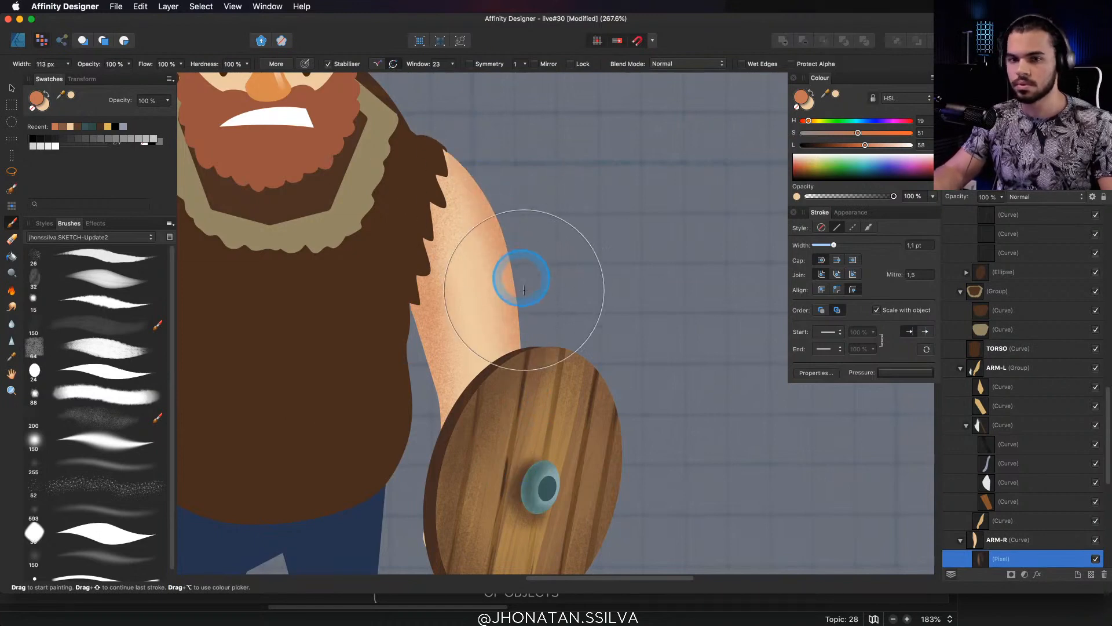
pyautogui.scroll(-2, 509, 288)
pyautogui.moveTo(395, 315); pyautogui.dragTo(452, 431)
pyautogui.moveTo(449, 342)
pyautogui.mouseDown()
pyautogui.moveTo(411, 347)
pyautogui.moveTo(445, 342)
pyautogui.moveTo(434, 345)
pyautogui.moveTo(441, 319)
pyautogui.moveTo(430, 352)
pyautogui.mouseUp()
# Darken the brush colour to lightness 44 and deepen the shading at the elbow crease and along the arm's inner edge
pyautogui.moveTo(865, 145); pyautogui.dragTo(850, 145)
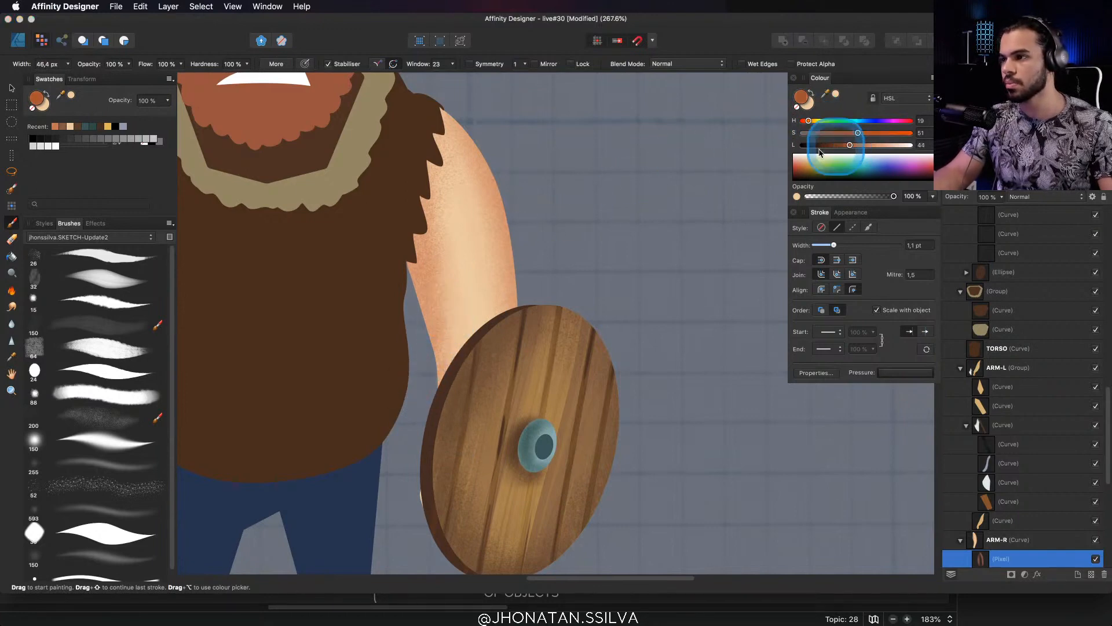
pyautogui.moveTo(434, 333)
pyautogui.mouseDown()
pyautogui.moveTo(442, 431)
pyautogui.moveTo(438, 408)
pyautogui.moveTo(471, 340)
pyautogui.moveTo(474, 353)
pyautogui.moveTo(439, 368)
pyautogui.moveTo(435, 406)
pyautogui.mouseUp()
pyautogui.moveTo(450, 313); pyautogui.dragTo(414, 432)
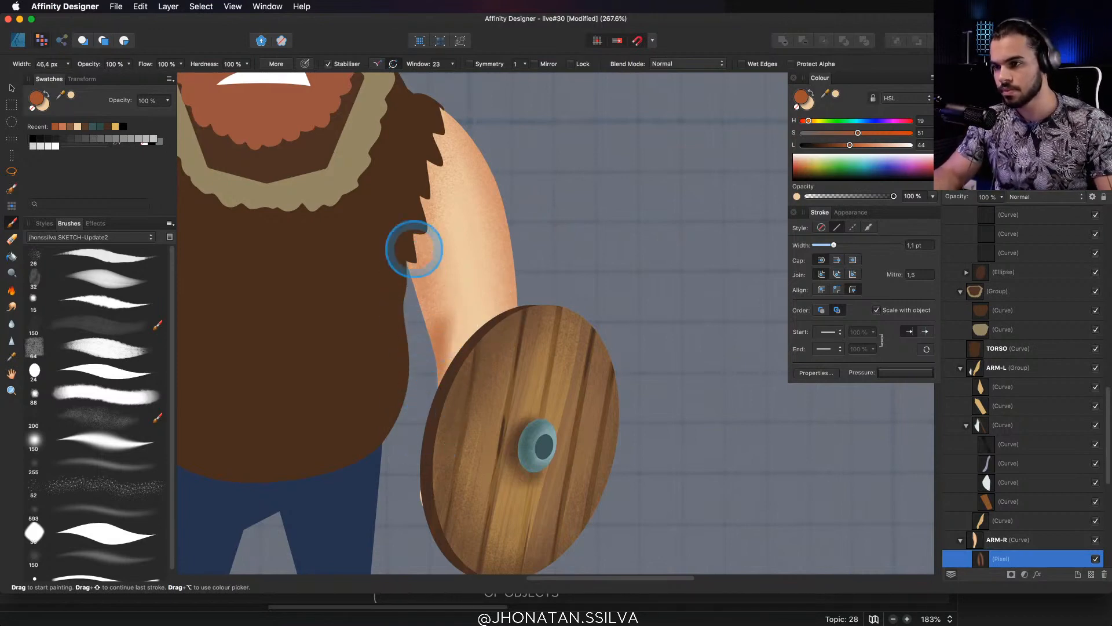
pyautogui.moveTo(433, 288); pyautogui.dragTo(451, 462)
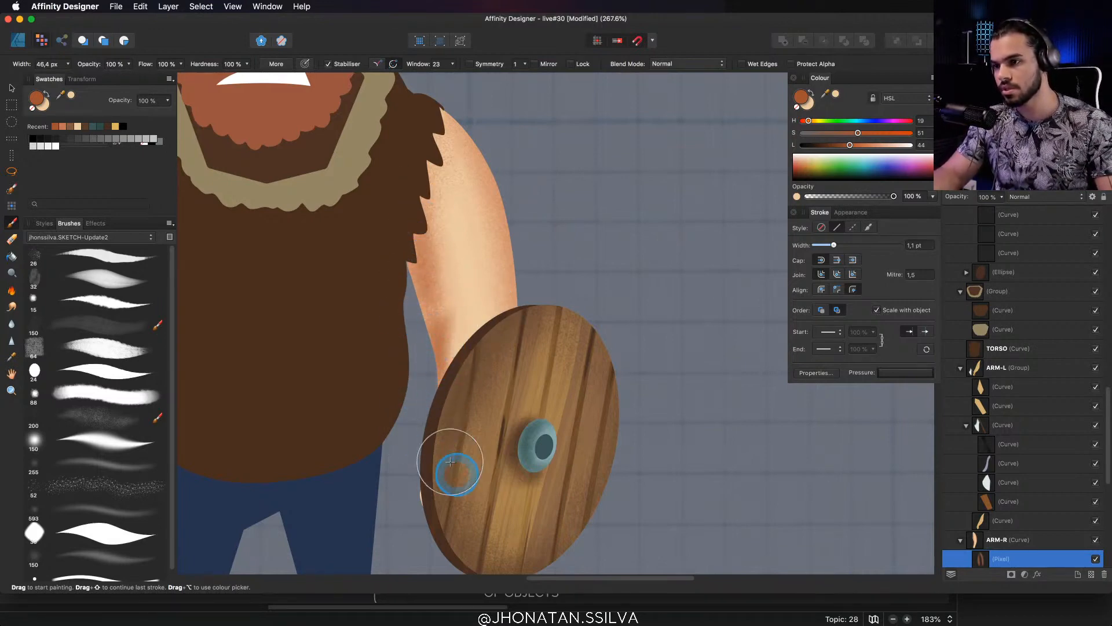
# Soften the shading along the arm's inner edge between the vest and the shield with the eraser at 22 % flow
pyautogui.press('e')
pyautogui.moveTo(433, 288)
pyautogui.mouseDown()
pyautogui.moveTo(374, 307)
pyautogui.moveTo(399, 256)
pyautogui.moveTo(268, 387)
pyautogui.mouseUp()
pyautogui.moveTo(414, 272); pyautogui.dragTo(437, 297)
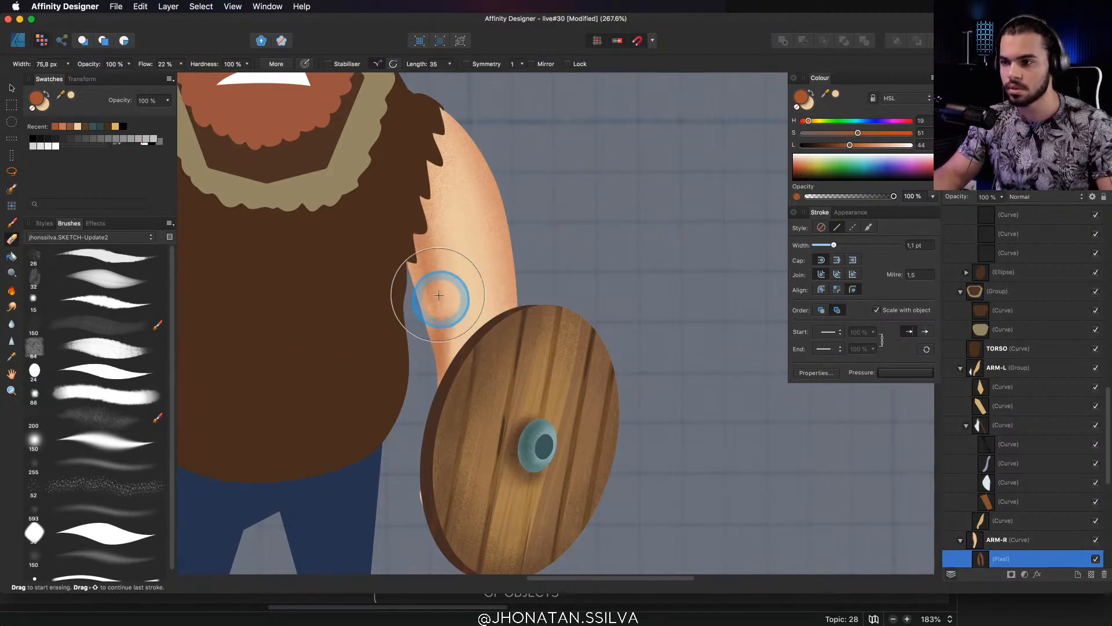
pyautogui.moveTo(401, 252); pyautogui.dragTo(410, 293)
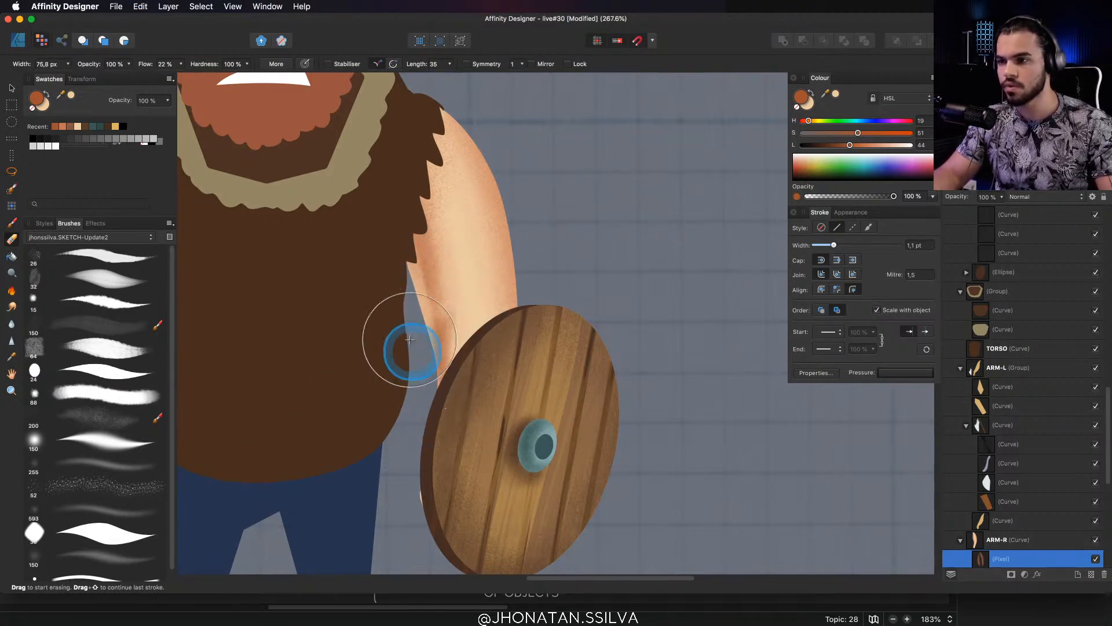
# Refine the elbow crease beside the shield's rim by alternately painting dark shading and softening it with the eraser
pyautogui.press('b')
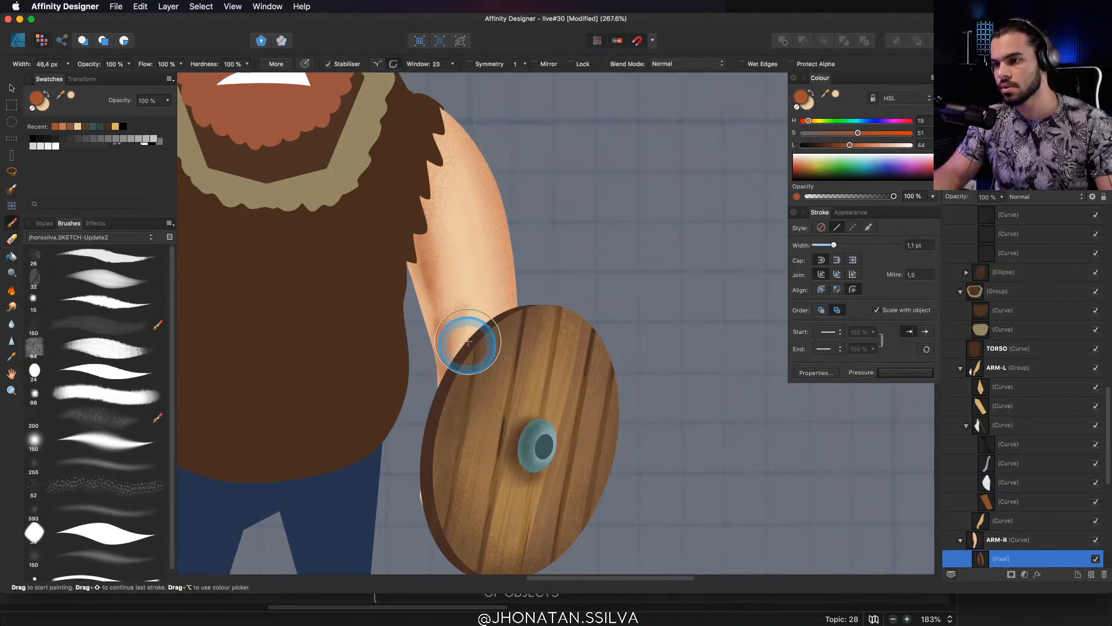
pyautogui.moveTo(468, 341)
pyautogui.mouseDown()
pyautogui.moveTo(458, 381)
pyautogui.moveTo(454, 332)
pyautogui.mouseUp()
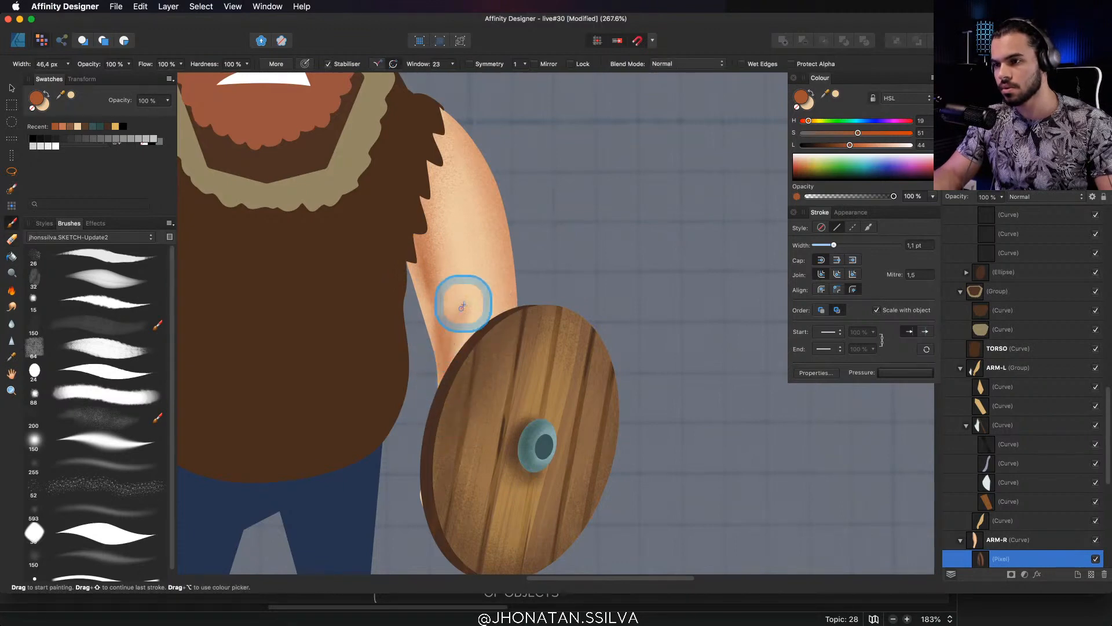
pyautogui.press('e')
pyautogui.scroll(2, 472, 344)
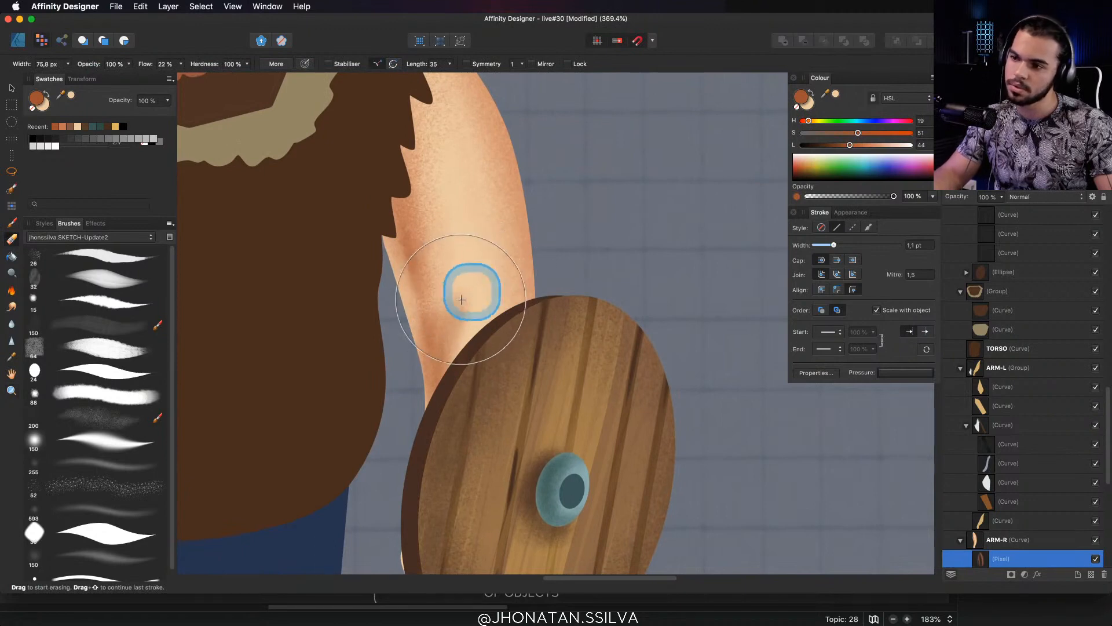
pyautogui.press('b')
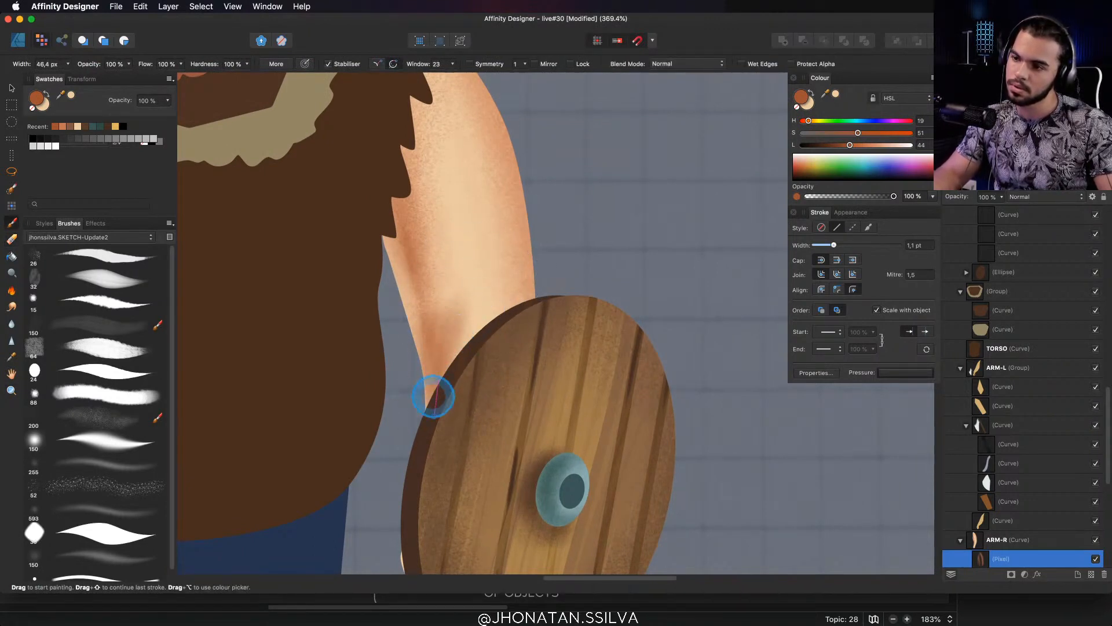
pyautogui.press('e')
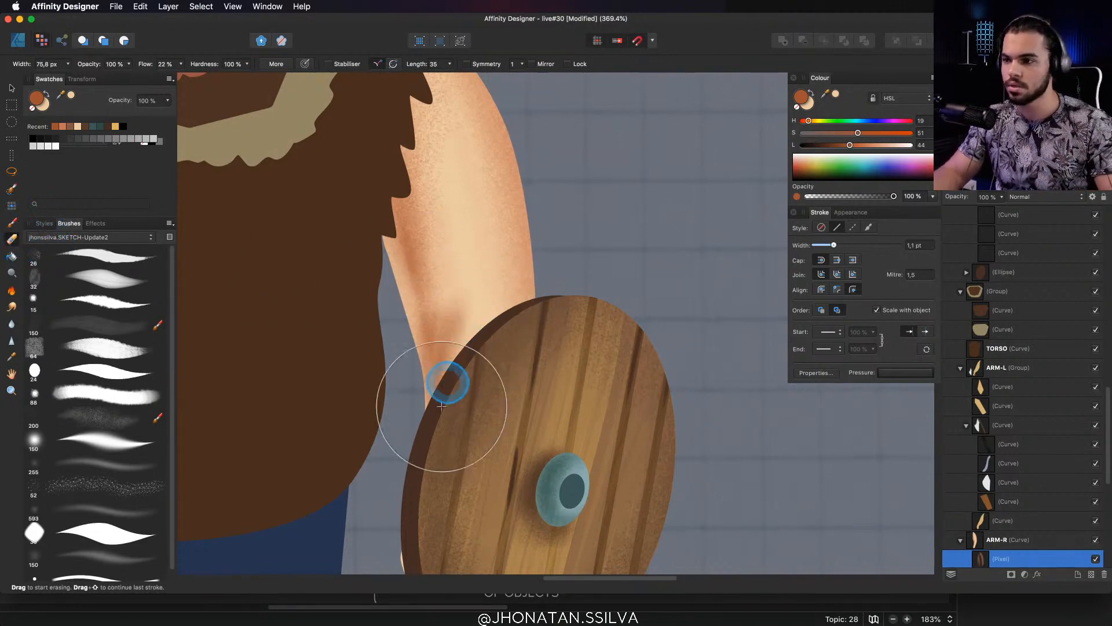
pyautogui.press('b')
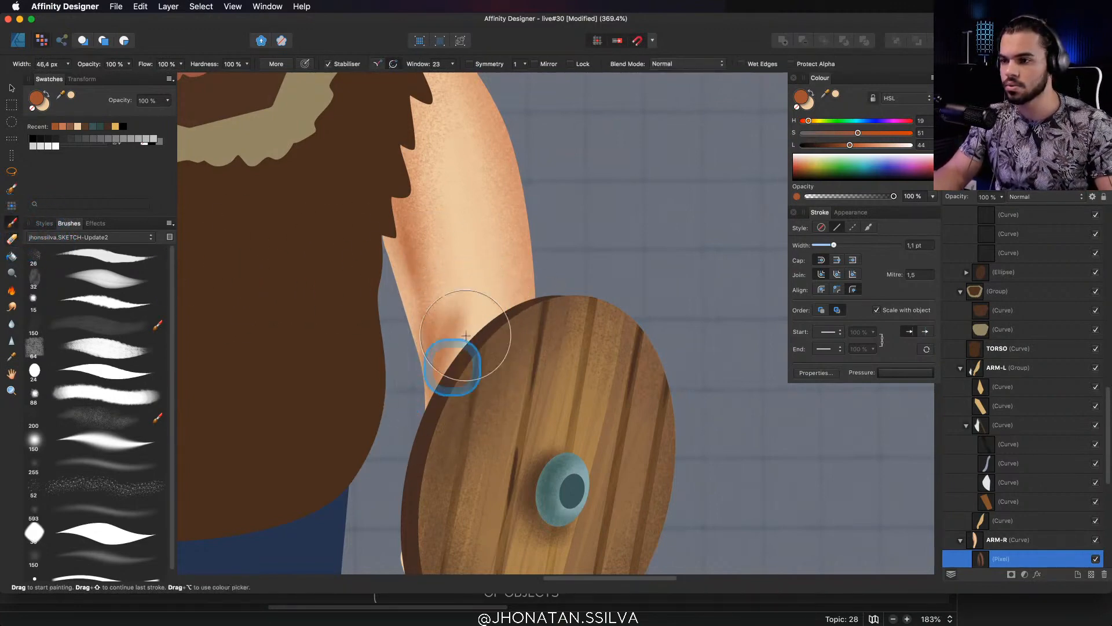
pyautogui.press('e')
pyautogui.moveTo(482, 316)
pyautogui.mouseDown()
pyautogui.moveTo(455, 325)
pyautogui.moveTo(450, 383)
pyautogui.mouseUp()
# Sample mid-tones from the arm's shading and paint a grainy shadow along the vest's jagged edge up to the shoulder
pyautogui.press('b')
pyautogui.moveTo(414, 242); pyautogui.dragTo(422, 313)
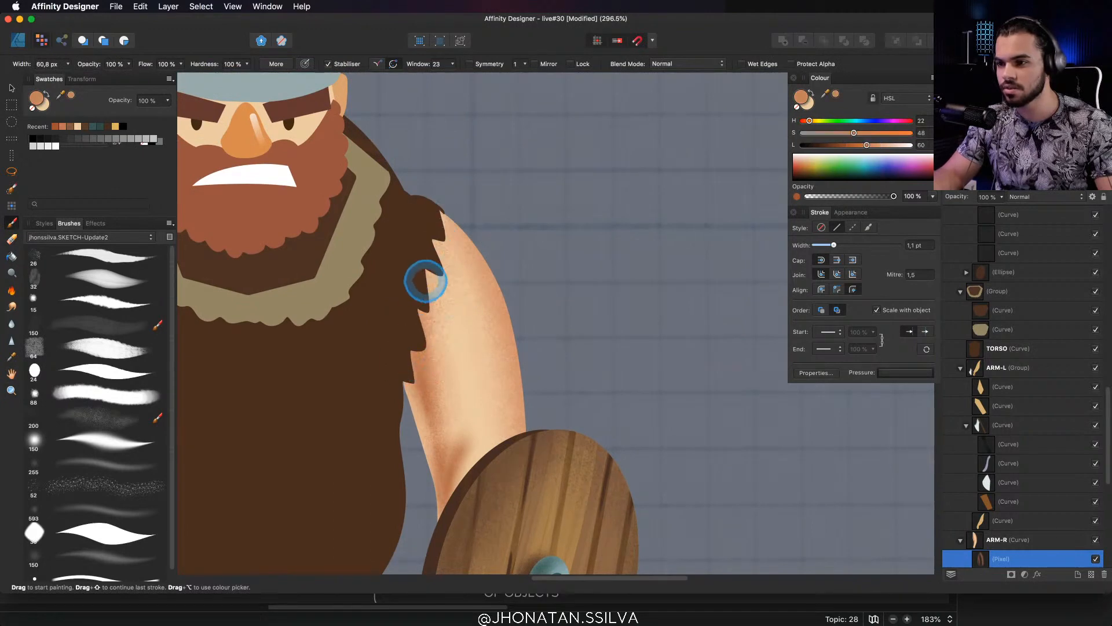
pyautogui.keyDown('alt'); pyautogui.click(420, 388); pyautogui.keyUp('alt')
pyautogui.moveTo(415, 356); pyautogui.dragTo(439, 332)
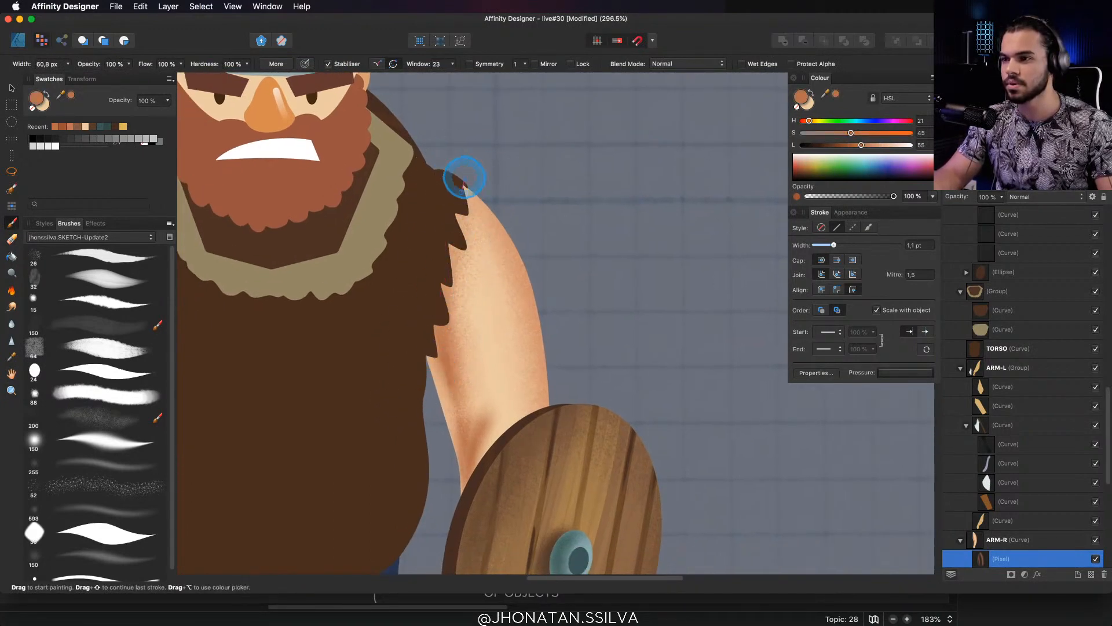
pyautogui.moveTo(464, 178)
pyautogui.mouseDown()
pyautogui.moveTo(431, 339)
pyautogui.moveTo(439, 325)
pyautogui.mouseUp()
# Darken the brush colour to HSL 20, 45, 40 and deepen the arm's shadow next to the vest's jagged edge
pyautogui.moveTo(858, 146); pyautogui.dragTo(846, 145)
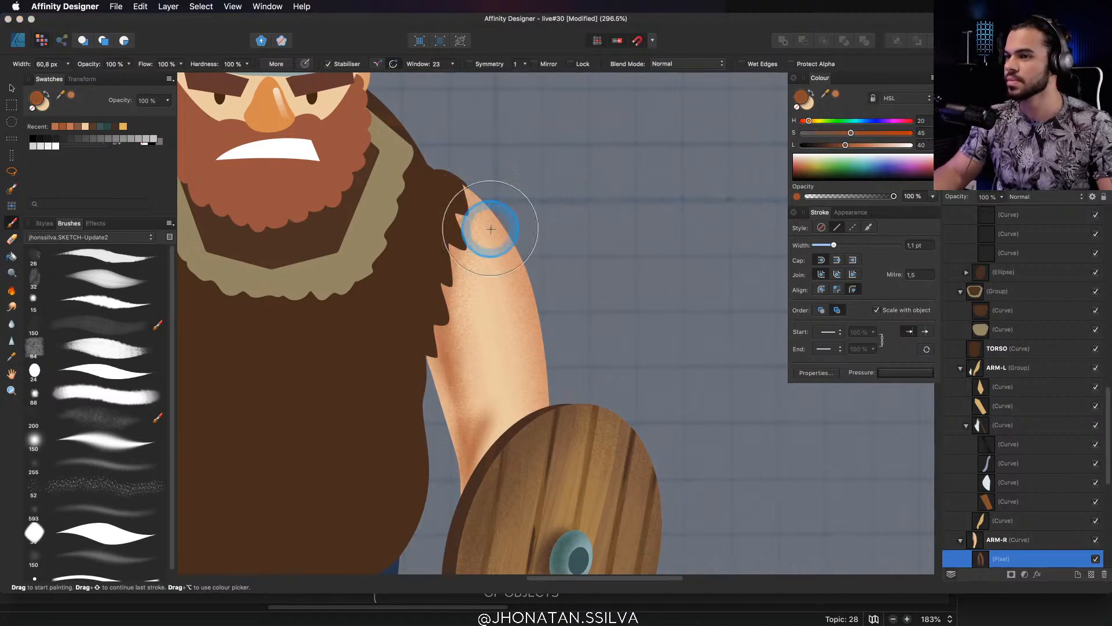
pyautogui.moveTo(450, 216); pyautogui.dragTo(443, 335)
pyautogui.moveTo(461, 179); pyautogui.dragTo(460, 184)
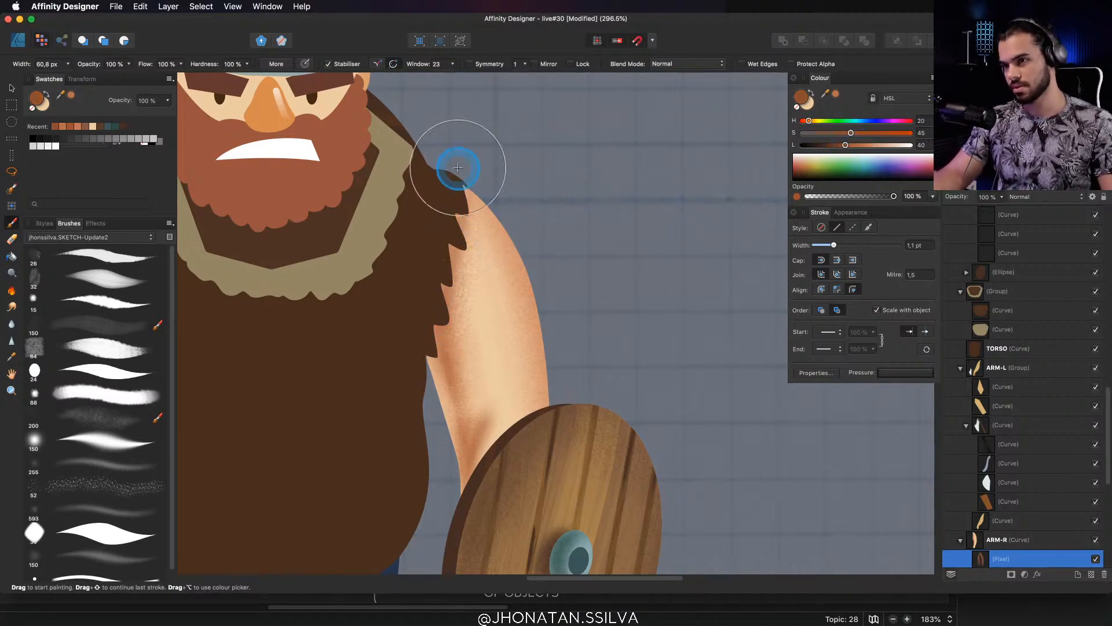
# Erase lightly down the arm's outer edge to bring back a lighter rim from the shoulder to the shield
pyautogui.scroll(-5, 533, 214)
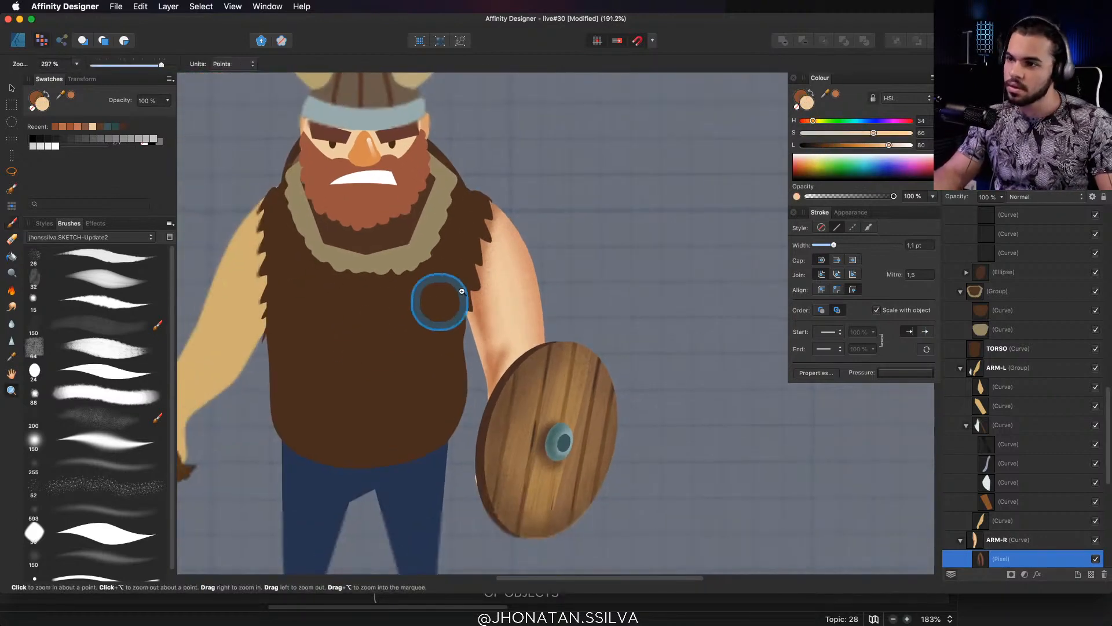
pyautogui.scroll(4, 466, 255)
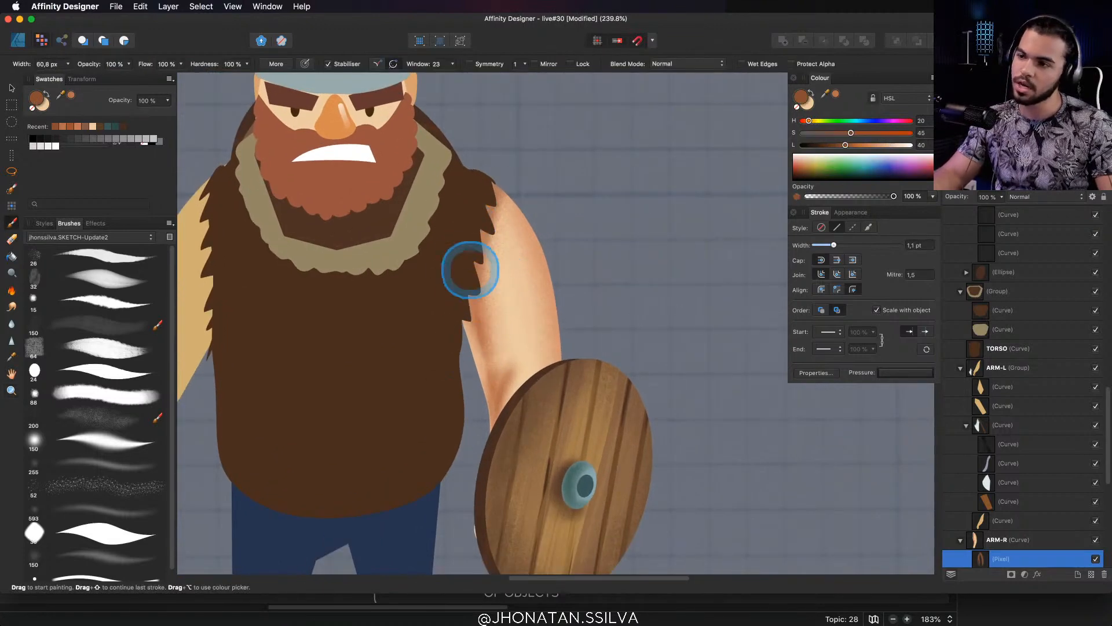
pyautogui.press('e')
pyautogui.moveTo(531, 230); pyautogui.dragTo(555, 343)
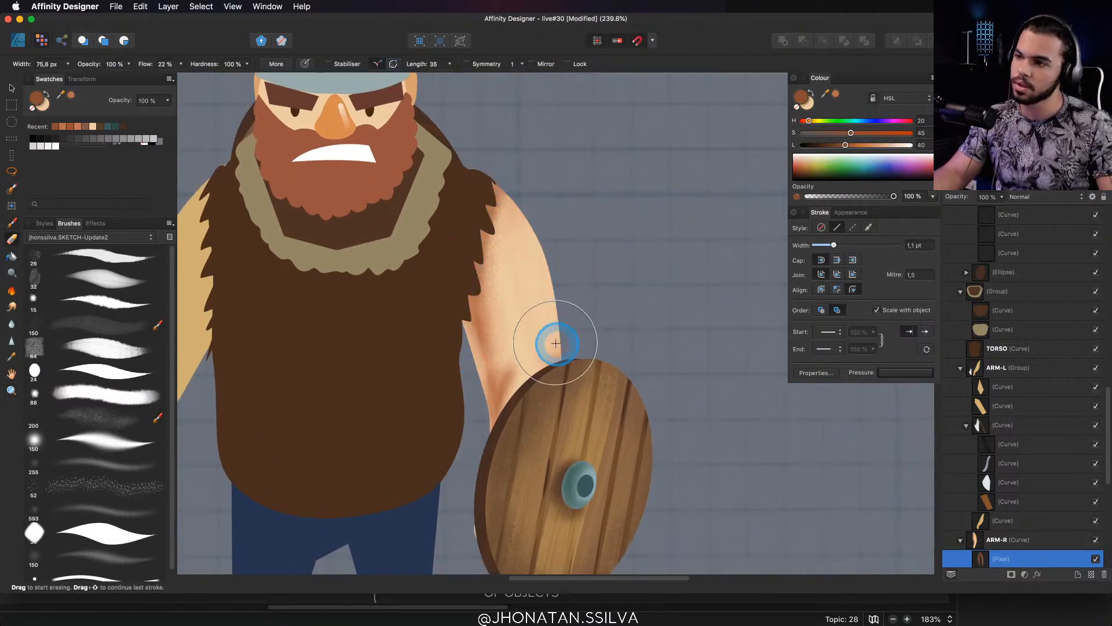
# Repaint grainy shading on the lower outer side of the arm and erase its rim lightly just above the shield
pyautogui.scroll(3, 552, 263)
pyautogui.press('z')
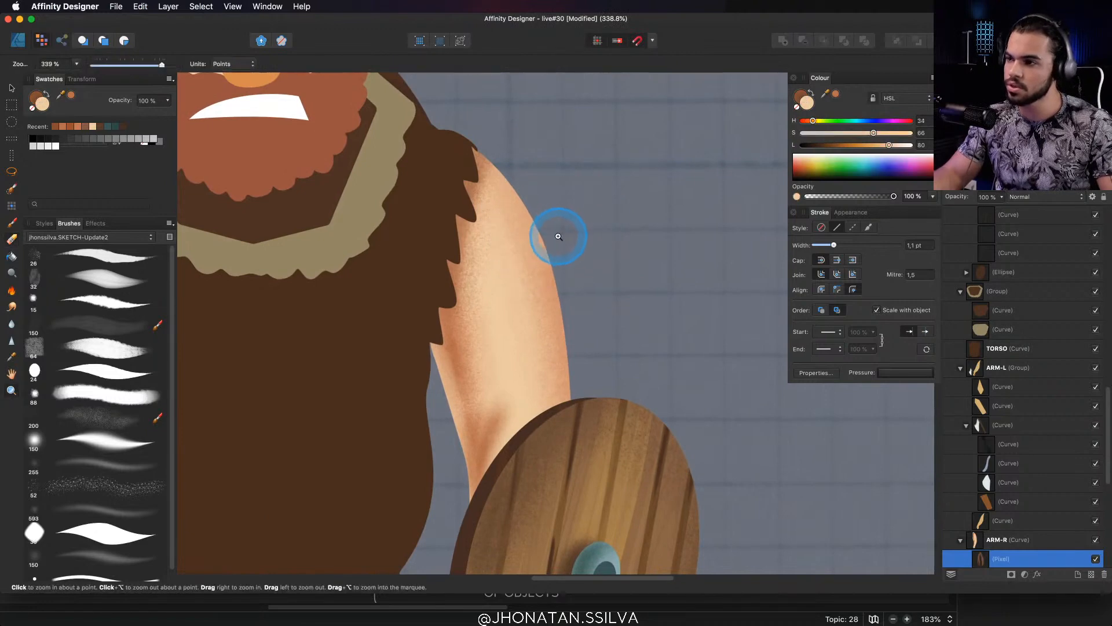
pyautogui.rightClick(544, 245)
pyautogui.click(543, 246)
pyautogui.moveTo(533, 245)
pyautogui.mouseDown()
pyautogui.moveTo(516, 255)
pyautogui.moveTo(464, 172)
pyautogui.moveTo(492, 229)
pyautogui.mouseUp()
pyautogui.press('b')
pyautogui.moveTo(535, 323); pyautogui.dragTo(545, 389)
pyautogui.press('e')
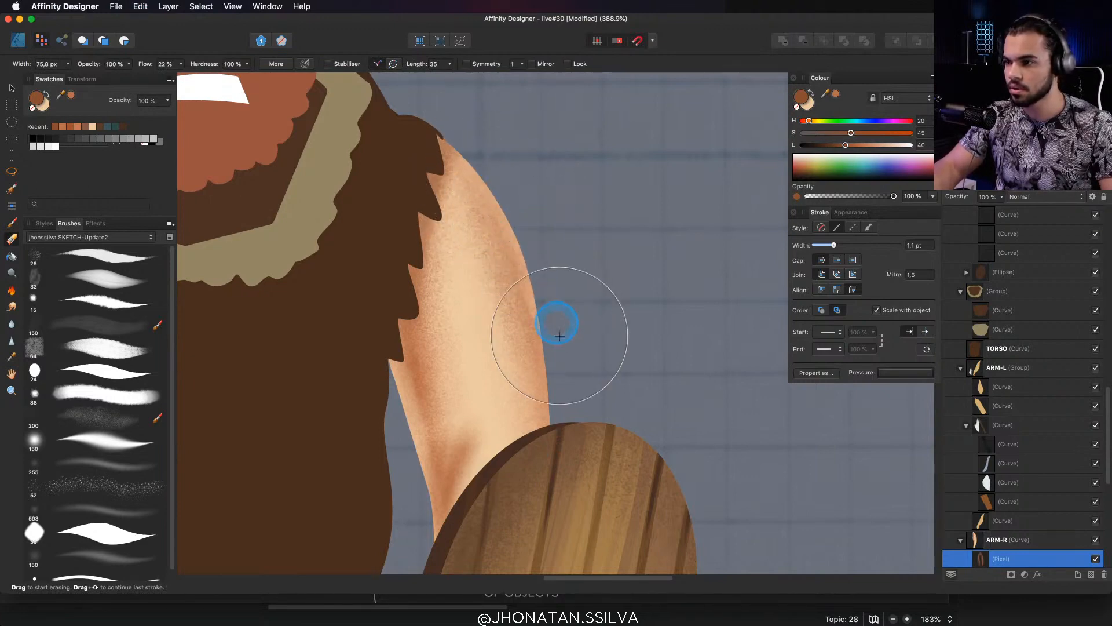
pyautogui.moveTo(561, 384)
pyautogui.mouseDown()
pyautogui.moveTo(542, 272)
pyautogui.moveTo(551, 383)
pyautogui.mouseUp()
# Examine the grainy shading on the arm up close, from the vest's jagged edge to the shield
pyautogui.press('z')
pyautogui.moveTo(525, 301)
pyautogui.mouseDown()
pyautogui.moveTo(557, 290)
pyautogui.moveTo(548, 266)
pyautogui.mouseUp()
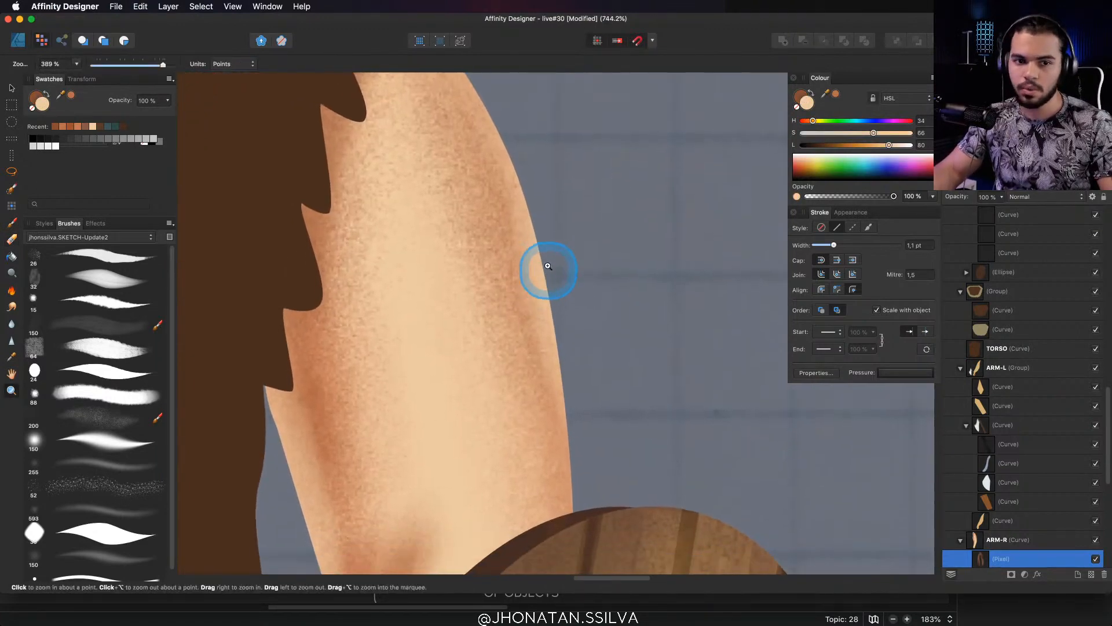
pyautogui.hscroll(-10, 518, 276)
pyautogui.scroll(-5, 518, 275)
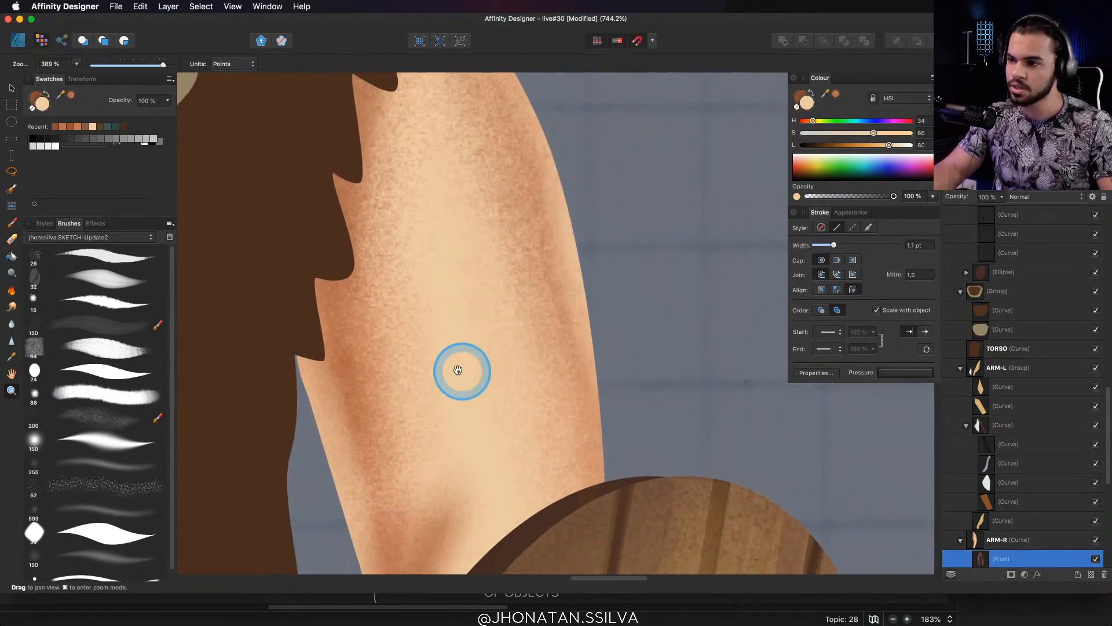
pyautogui.hscroll(5, 422, 365)
pyautogui.scroll(4, 421, 365)
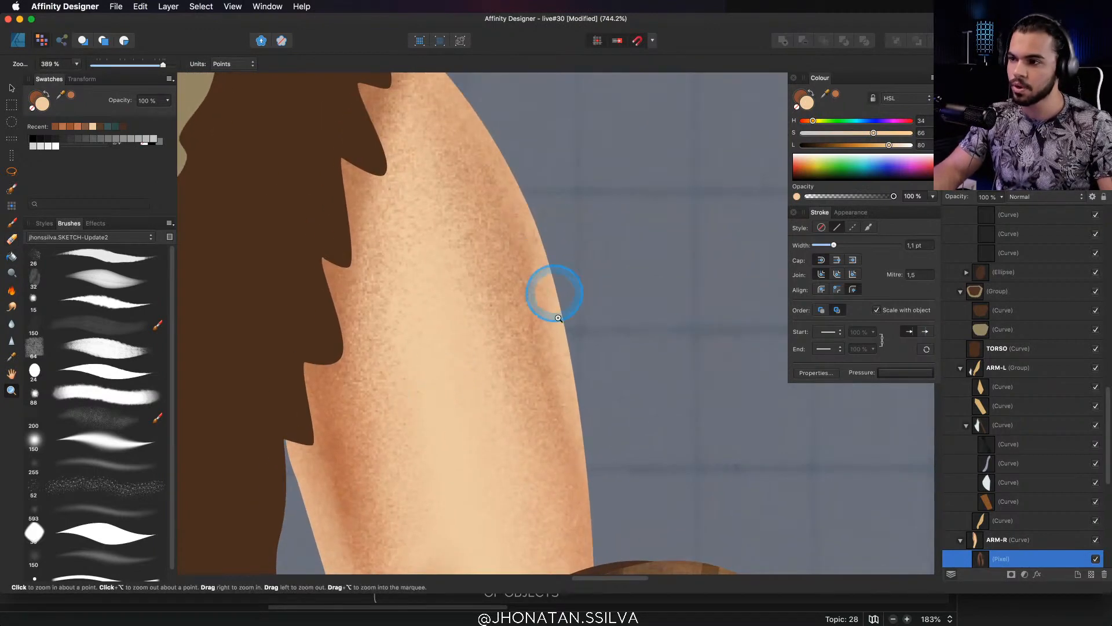
pyautogui.hscroll(-5, 544, 267)
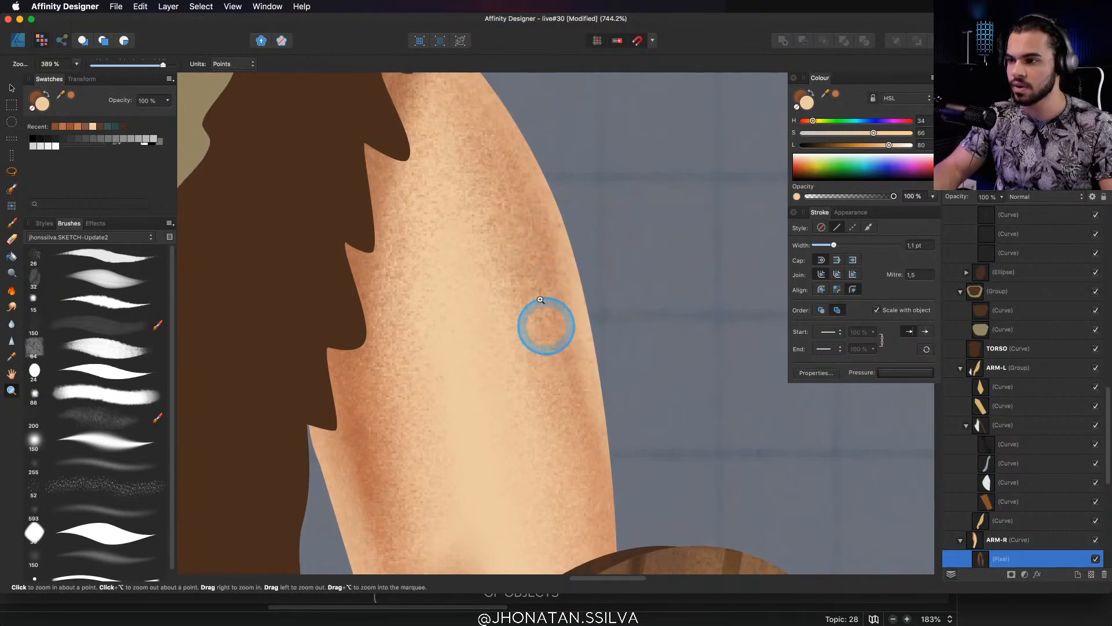
pyautogui.scroll(-4, 479, 210)
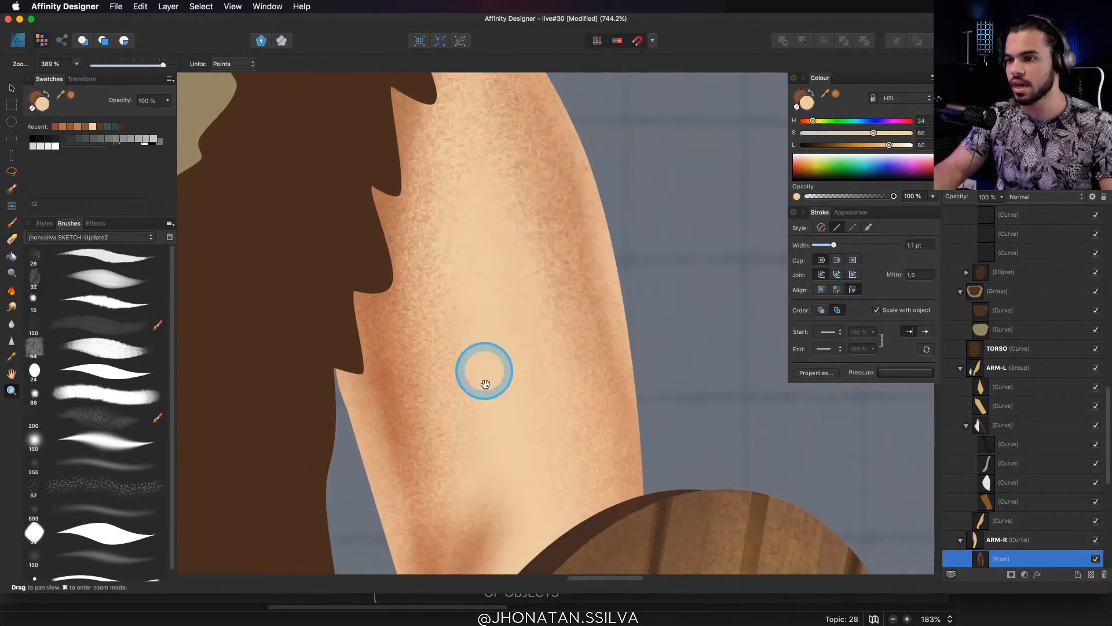
pyautogui.hscroll(-4, 452, 324)
pyautogui.scroll(-3, 451, 325)
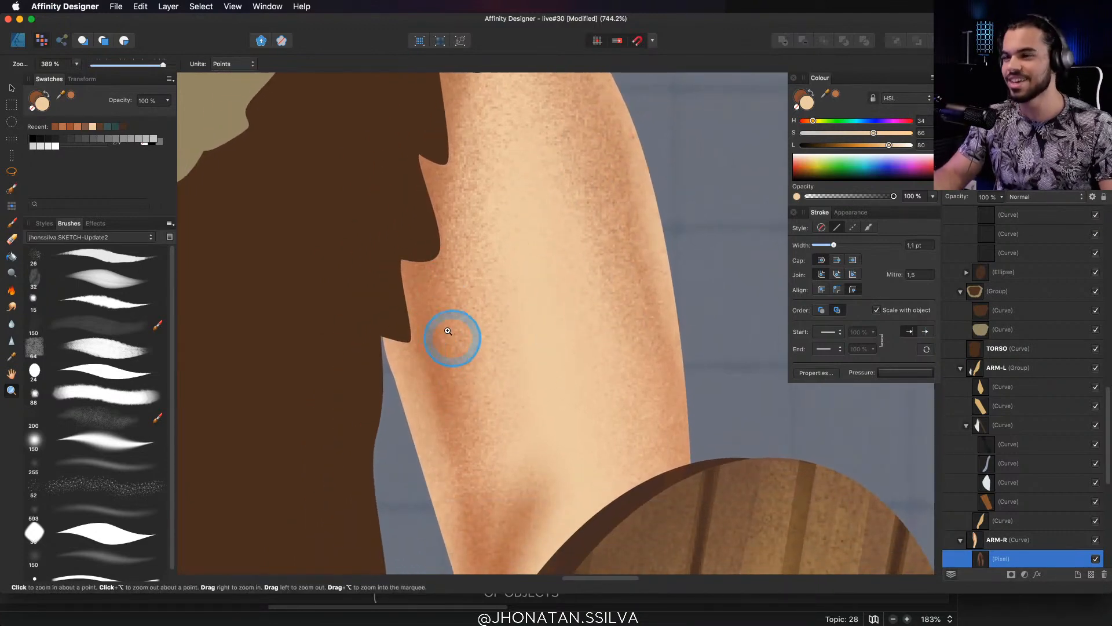
pyautogui.scroll(-3, 471, 337)
pyautogui.scroll(-3, 481, 340)
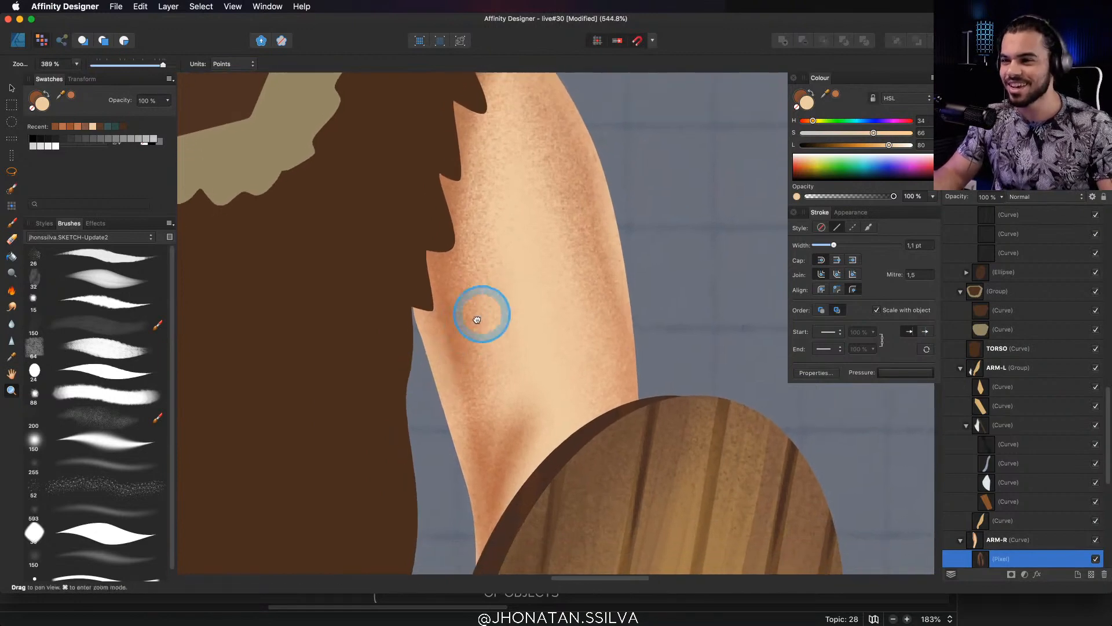
pyautogui.scroll(3, 476, 320)
pyautogui.hscroll(4, 476, 321)
pyautogui.scroll(-3, 487, 287)
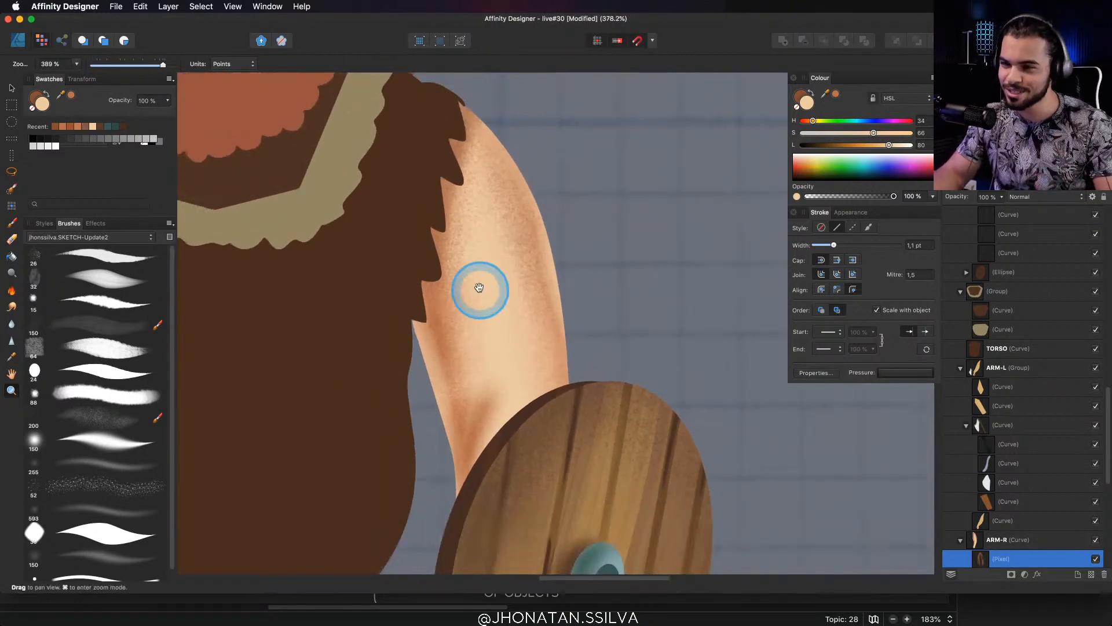
pyautogui.scroll(2, 487, 338)
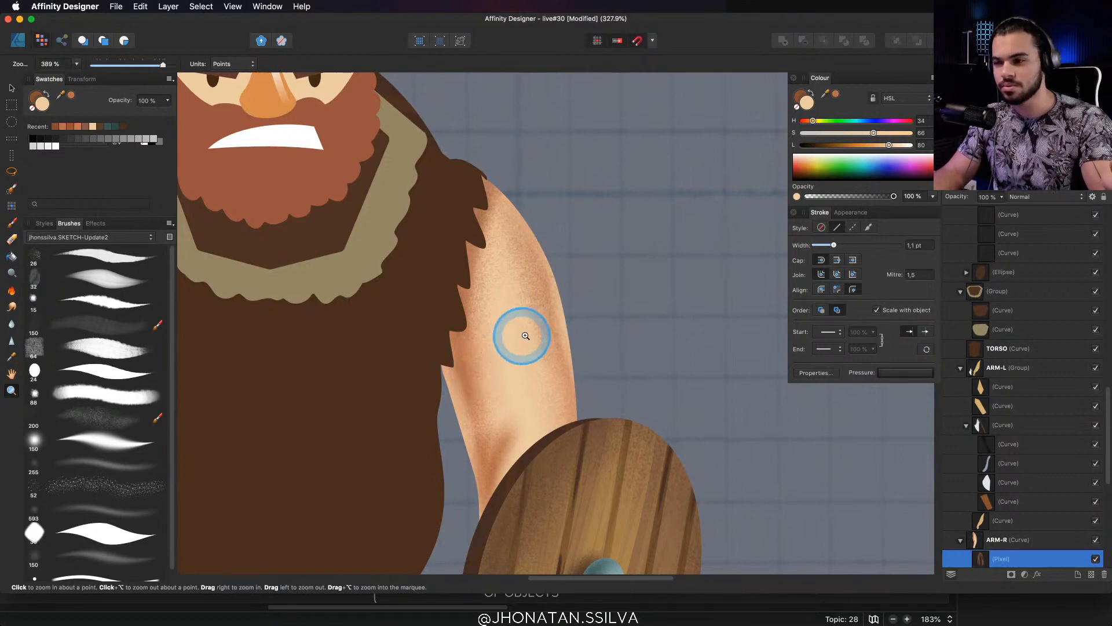
# Recolour the axe-holding arm with the light skin tone HSL 34, 66, 80 sampled from the shield-holding arm
pyautogui.scroll(-2, 525, 335)
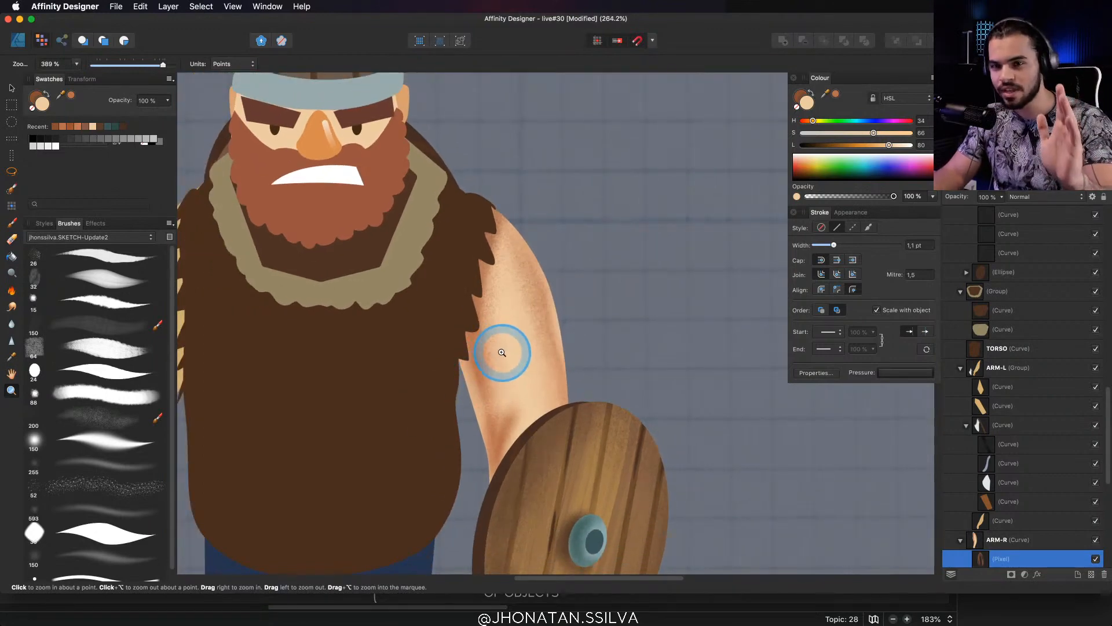
pyautogui.moveTo(486, 362); pyautogui.dragTo(577, 355)
pyautogui.press('v')
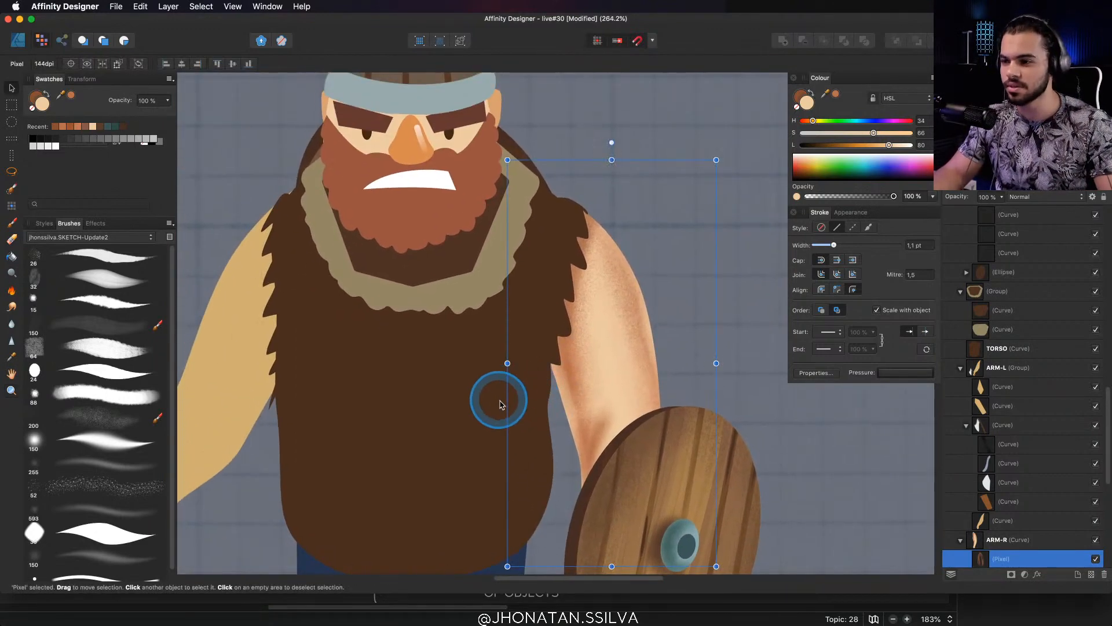
pyautogui.click(500, 402)
pyautogui.moveTo(477, 413); pyautogui.dragTo(511, 358)
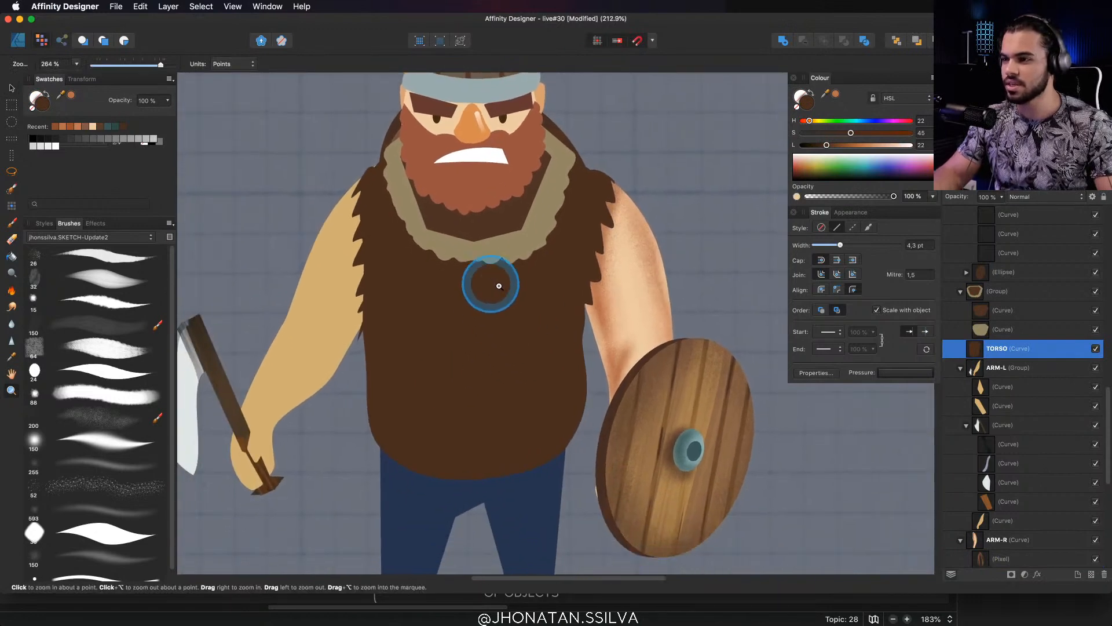
pyautogui.doubleClick(325, 307)
pyautogui.moveTo(306, 307); pyautogui.dragTo(386, 332)
pyautogui.moveTo(385, 332); pyautogui.dragTo(441, 341)
pyautogui.moveTo(732, 313); pyautogui.dragTo(703, 315)
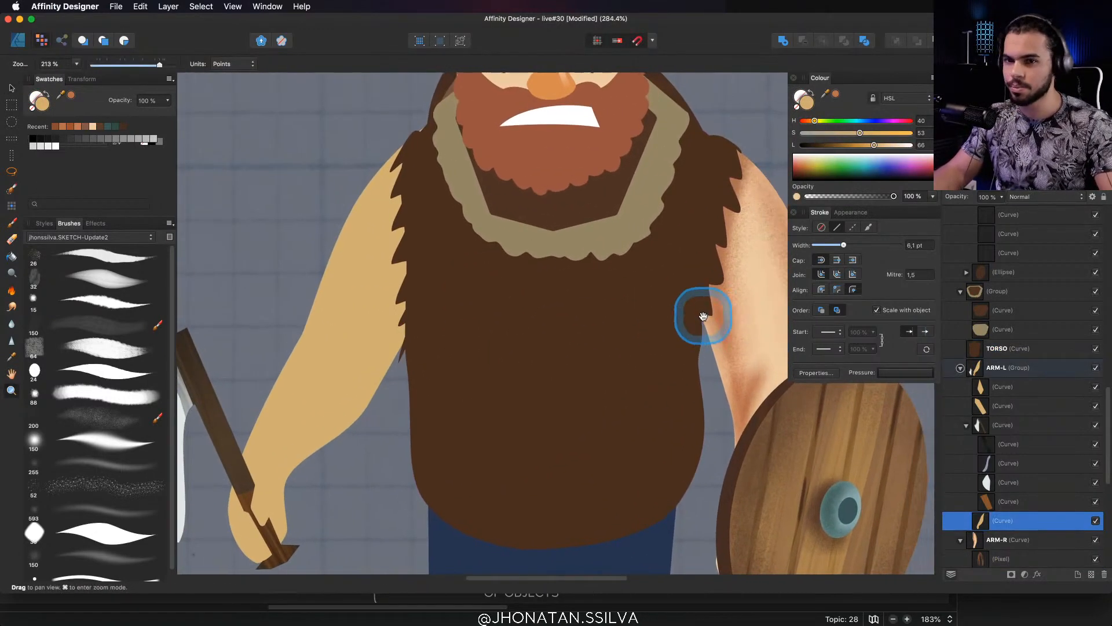
pyautogui.press('i')
pyautogui.click(760, 323)
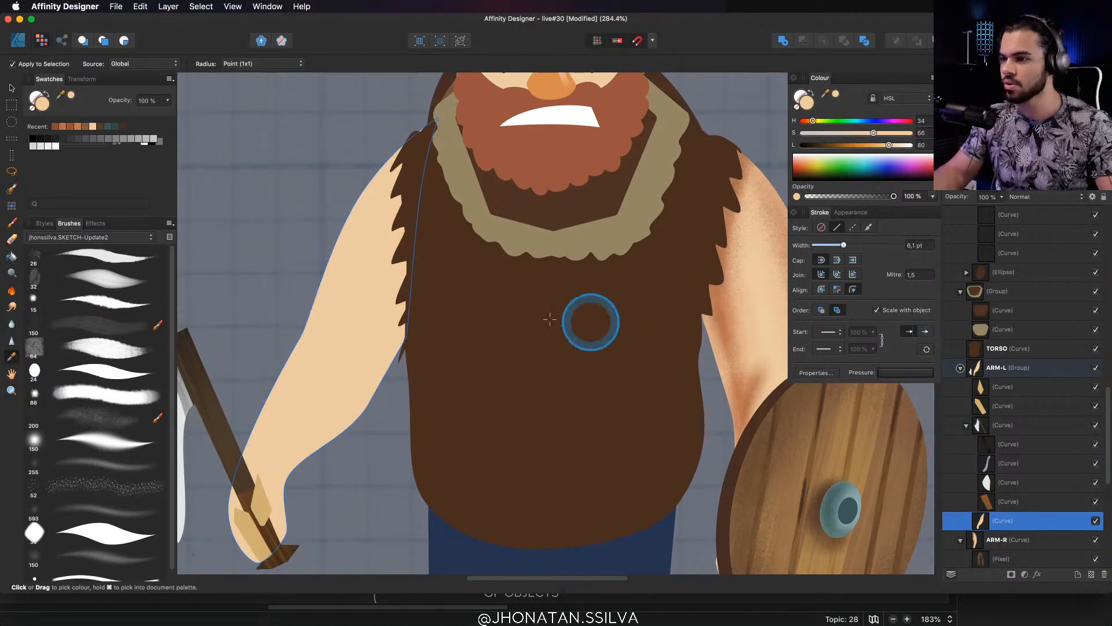
# Start a pixel layer clipped inside the axe-holding arm and brush light grainy shading beside the vest near the elbow
pyautogui.hscroll(-3, 533, 322)
pyautogui.press('v')
pyautogui.scroll(-3, 458, 325)
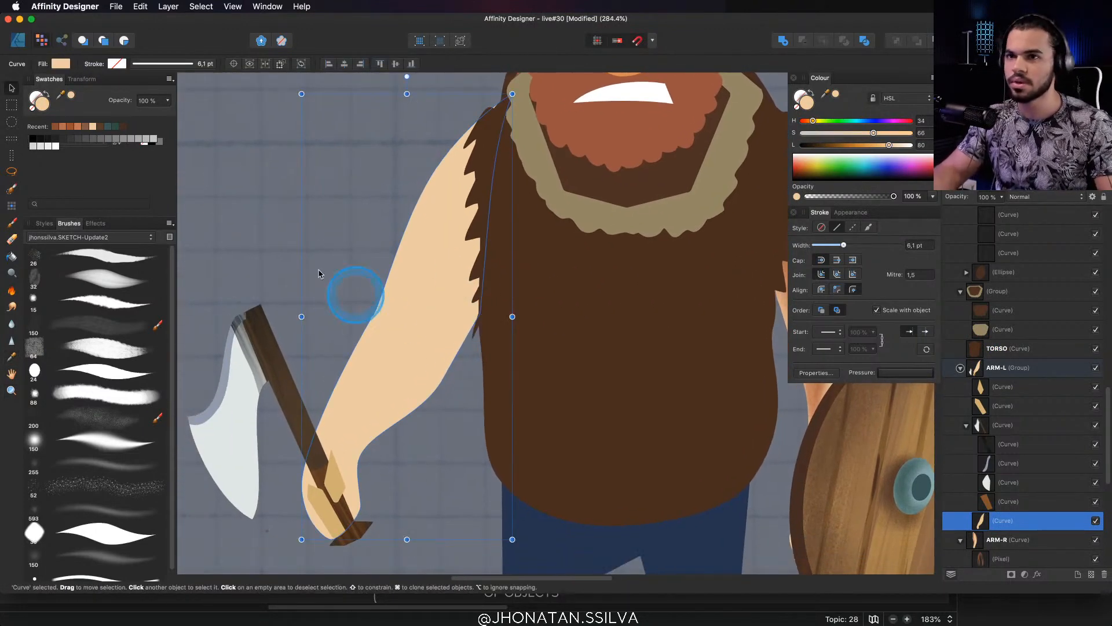
pyautogui.click(132, 41)
pyautogui.press('b')
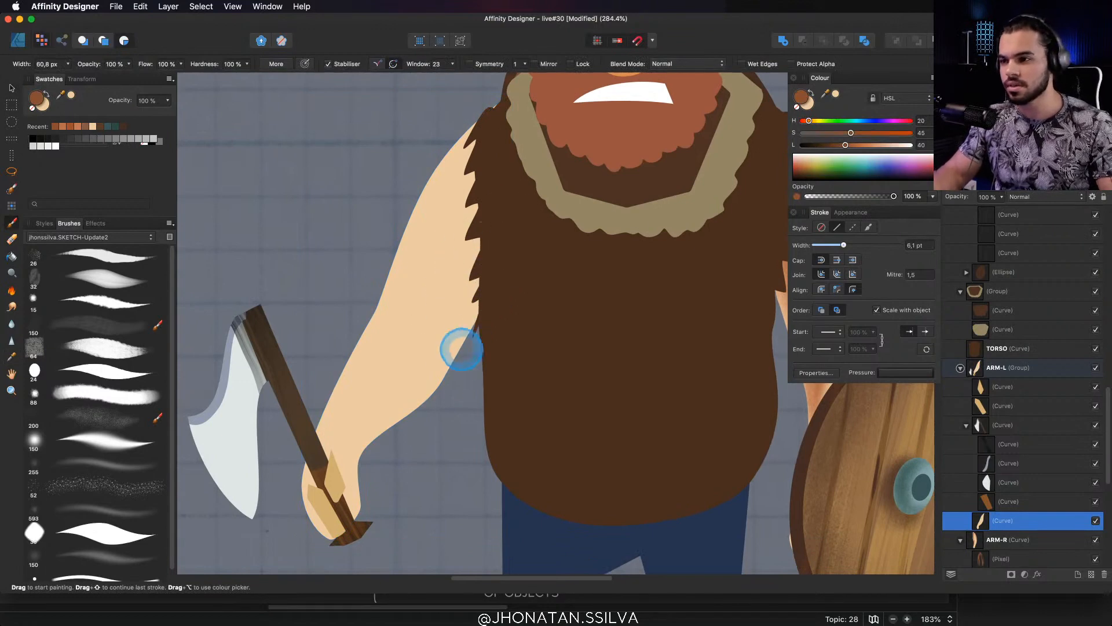
pyautogui.moveTo(461, 350); pyautogui.dragTo(490, 273)
pyautogui.hscroll(-3, 490, 273)
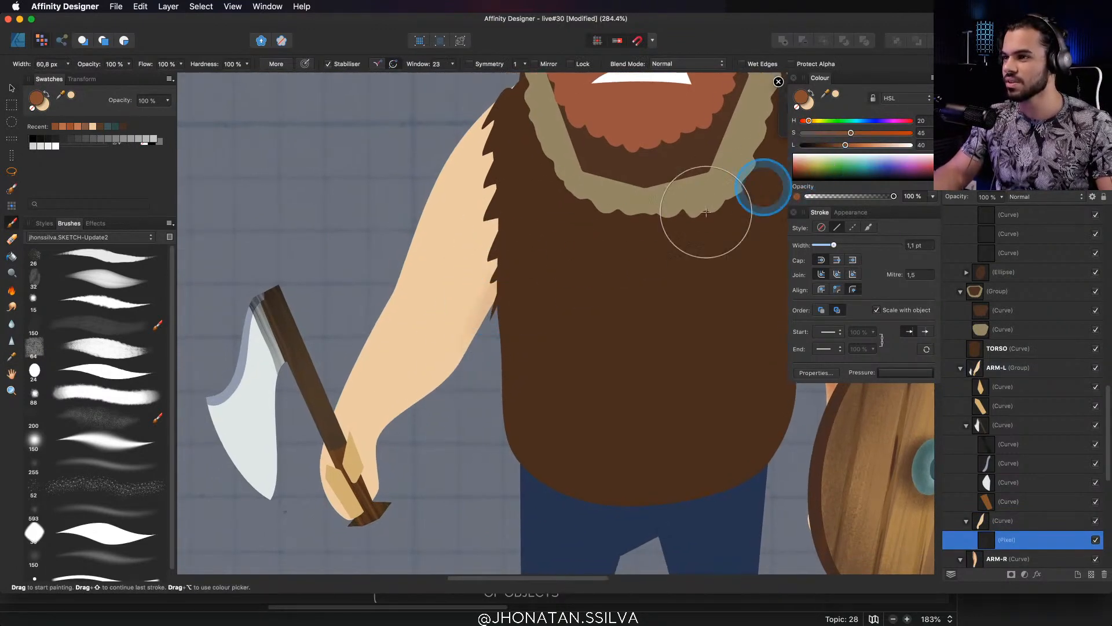
pyautogui.moveTo(445, 368); pyautogui.dragTo(521, 226)
pyautogui.moveTo(450, 309); pyautogui.dragTo(476, 311)
# Set the brush colour to HSL 20, 49, 44 and shade the arm's inner edge from the vest down to the wrist
pyautogui.moveTo(846, 145); pyautogui.dragTo(856, 134)
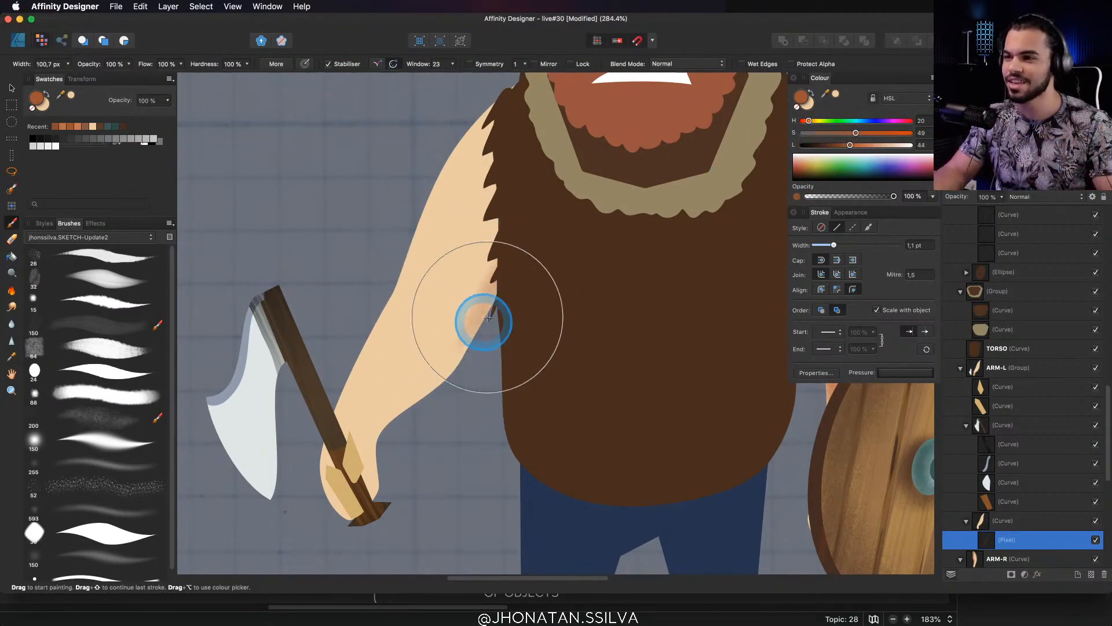
pyautogui.moveTo(514, 249)
pyautogui.mouseDown()
pyautogui.moveTo(454, 325)
pyautogui.moveTo(446, 369)
pyautogui.moveTo(419, 358)
pyautogui.mouseUp()
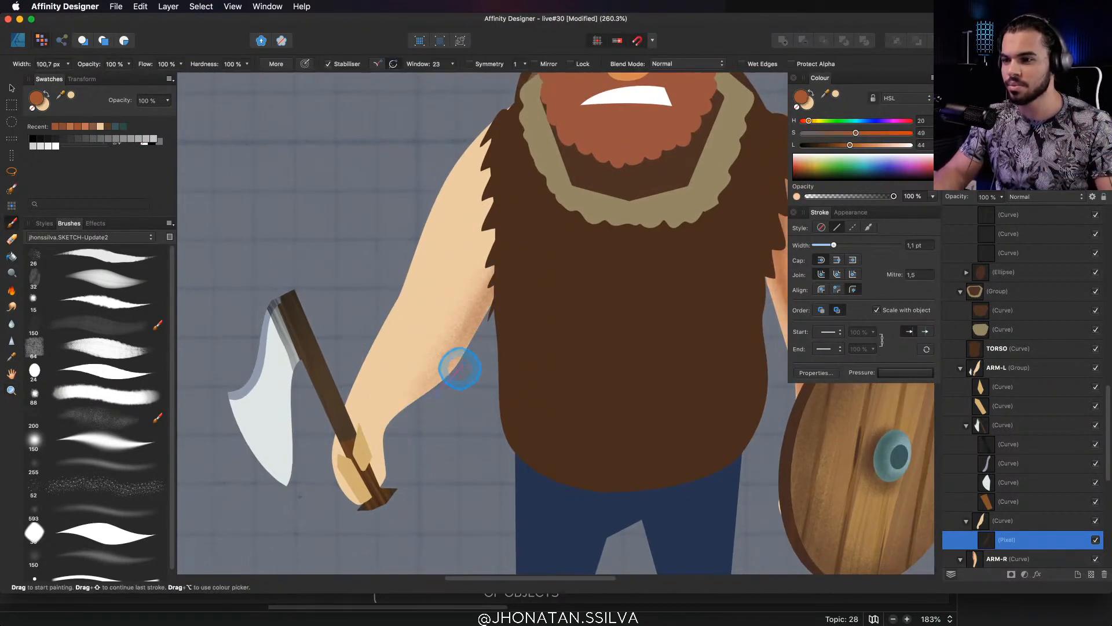
pyautogui.moveTo(418, 396)
pyautogui.mouseDown()
pyautogui.moveTo(376, 468)
pyautogui.moveTo(400, 393)
pyautogui.moveTo(402, 420)
pyautogui.mouseUp()
pyautogui.moveTo(481, 337); pyautogui.dragTo(414, 392)
# Brush grainy shading along the outer edge of the upper arm, from the shoulder down towards the forearm
pyautogui.moveTo(474, 165); pyautogui.dragTo(430, 224)
pyautogui.moveTo(489, 137)
pyautogui.mouseDown()
pyautogui.moveTo(399, 312)
pyautogui.moveTo(402, 272)
pyautogui.mouseUp()
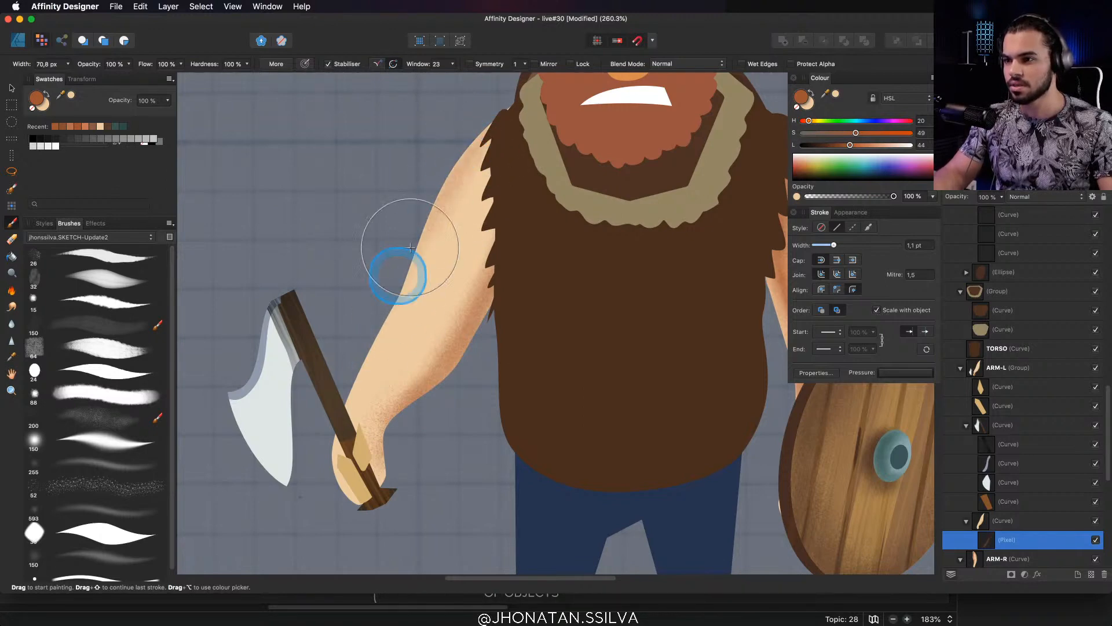
pyautogui.moveTo(383, 316)
pyautogui.mouseDown()
pyautogui.moveTo(435, 293)
pyautogui.moveTo(417, 340)
pyautogui.moveTo(360, 372)
pyautogui.moveTo(450, 164)
pyautogui.mouseUp()
pyautogui.scroll(3, 415, 323)
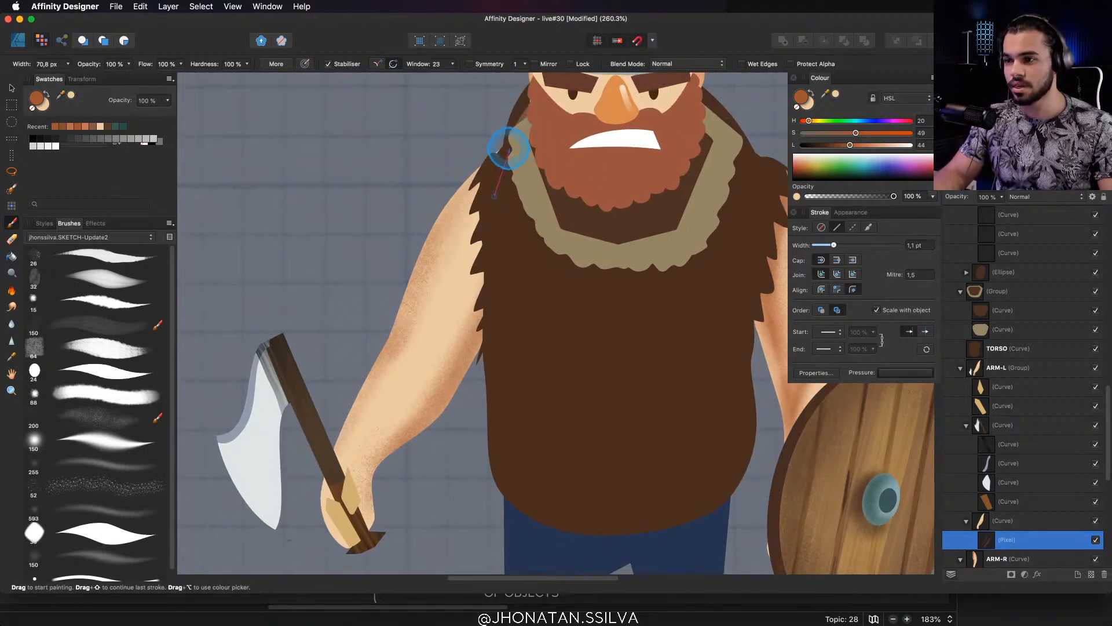
# Build up the arm's inner shadow along the vest's jagged edge and around the elbow
pyautogui.moveTo(483, 336)
pyautogui.mouseDown()
pyautogui.moveTo(485, 144)
pyautogui.moveTo(474, 272)
pyautogui.mouseUp()
pyautogui.moveTo(469, 309); pyautogui.dragTo(458, 353)
pyautogui.moveTo(476, 309); pyautogui.dragTo(460, 377)
pyautogui.moveTo(454, 409)
pyautogui.mouseDown()
pyautogui.moveTo(450, 397)
pyautogui.moveTo(445, 418)
pyautogui.mouseUp()
pyautogui.scroll(-3, 467, 291)
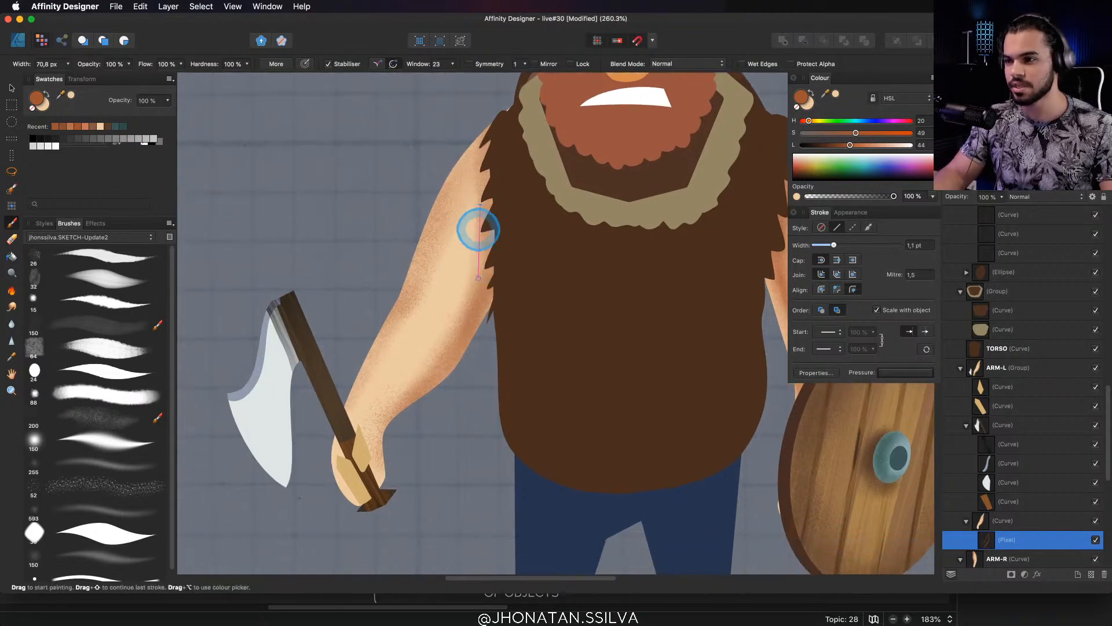
pyautogui.moveTo(474, 340)
pyautogui.mouseDown()
pyautogui.moveTo(368, 460)
pyautogui.moveTo(397, 392)
pyautogui.moveTo(452, 322)
pyautogui.moveTo(391, 390)
pyautogui.moveTo(388, 415)
pyautogui.moveTo(458, 342)
pyautogui.mouseUp()
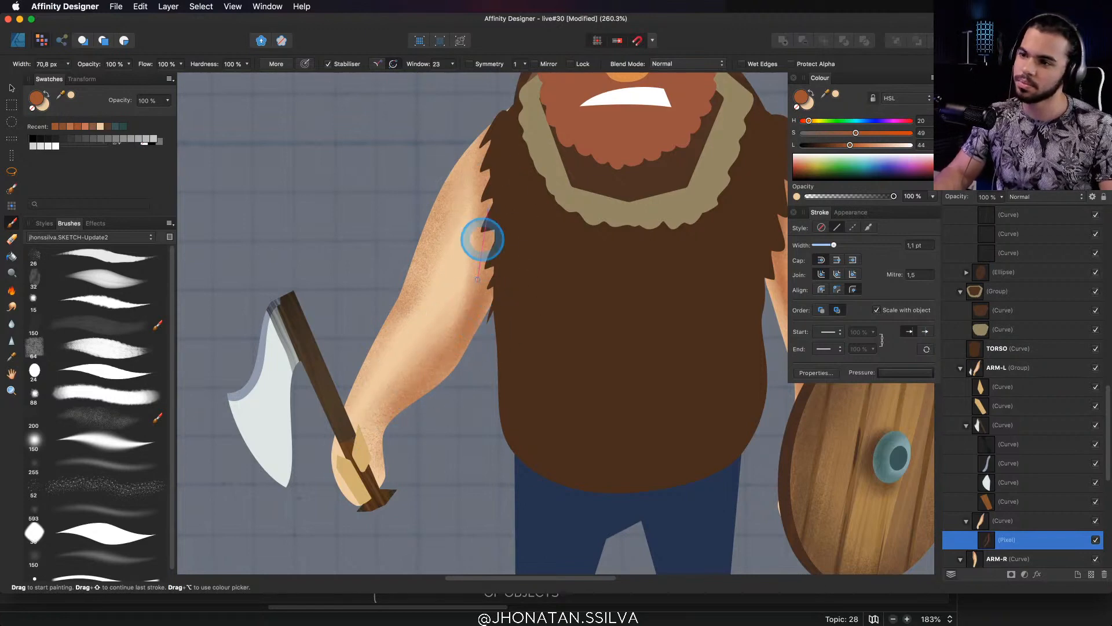
# Deepen the shading at the shoulder and outer arm, and soften the upper arm with the light skin tone
pyautogui.moveTo(490, 132); pyautogui.dragTo(506, 108)
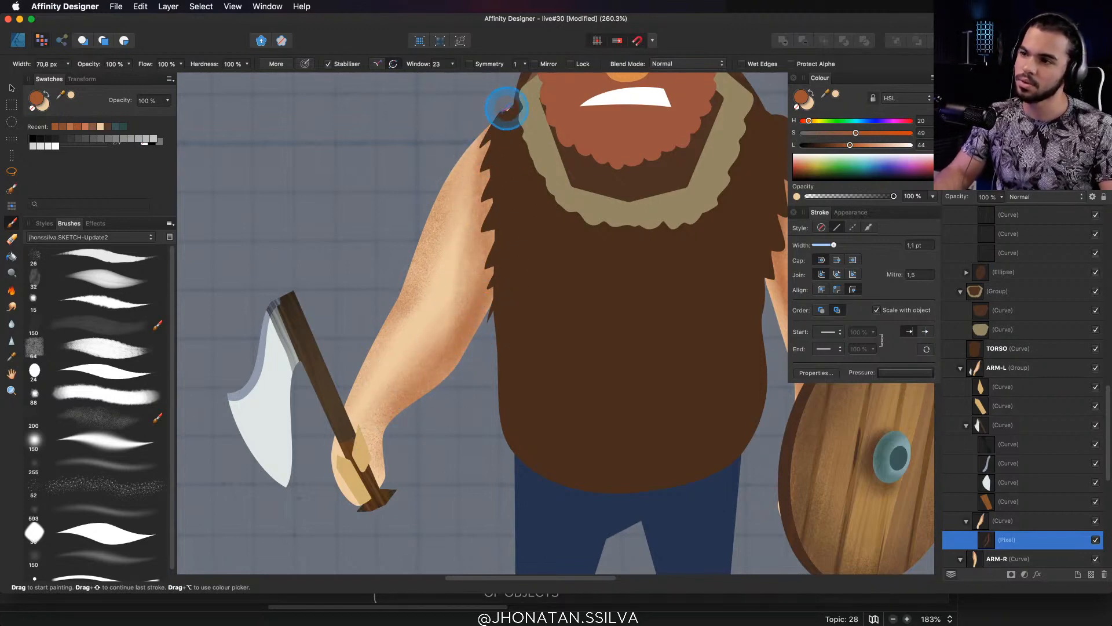
pyautogui.moveTo(446, 172)
pyautogui.mouseDown()
pyautogui.moveTo(464, 166)
pyautogui.moveTo(472, 179)
pyautogui.moveTo(464, 203)
pyautogui.mouseUp()
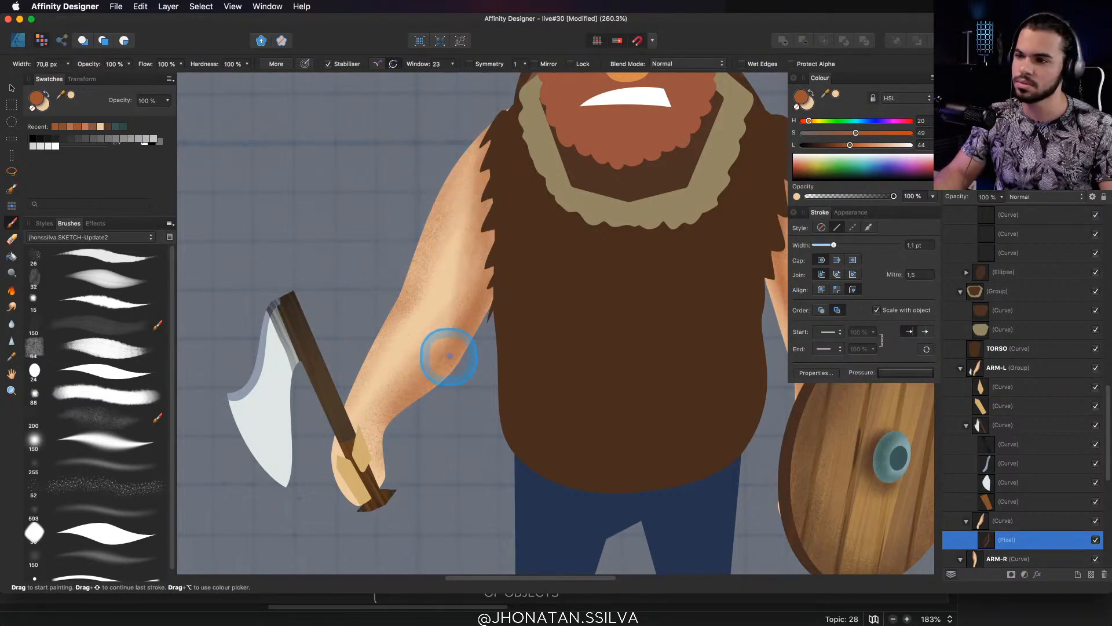
pyautogui.moveTo(418, 240); pyautogui.dragTo(390, 328)
pyautogui.moveTo(449, 222); pyautogui.dragTo(418, 281)
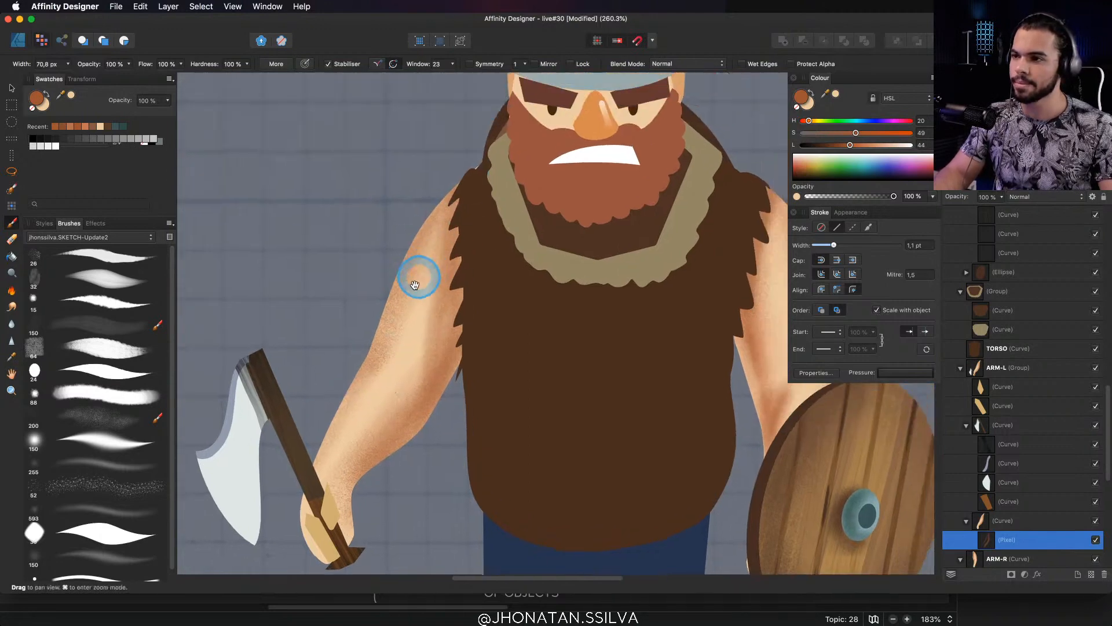
pyautogui.press('x')
pyautogui.moveTo(392, 350); pyautogui.dragTo(408, 309)
# Darken the brown brush colour to HSL 20, 49, 35 and deepen the shadow at the elbow with a narrower brush
pyautogui.press('x')
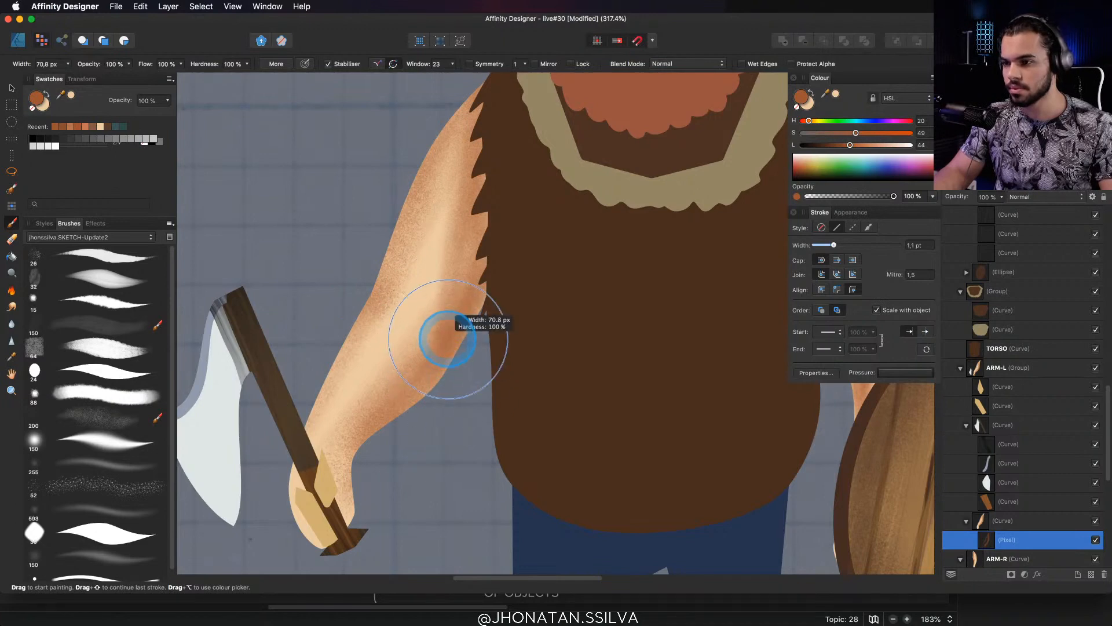
pyautogui.moveTo(850, 145); pyautogui.dragTo(841, 145)
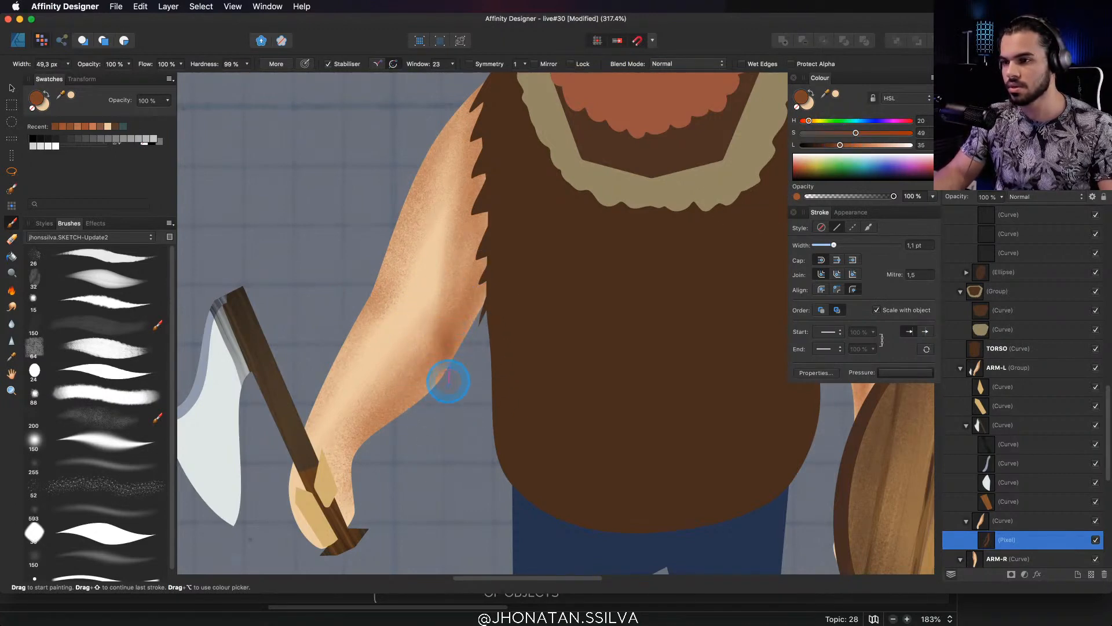
pyautogui.moveTo(450, 332)
pyautogui.mouseDown()
pyautogui.moveTo(499, 238)
pyautogui.moveTo(463, 320)
pyautogui.mouseUp()
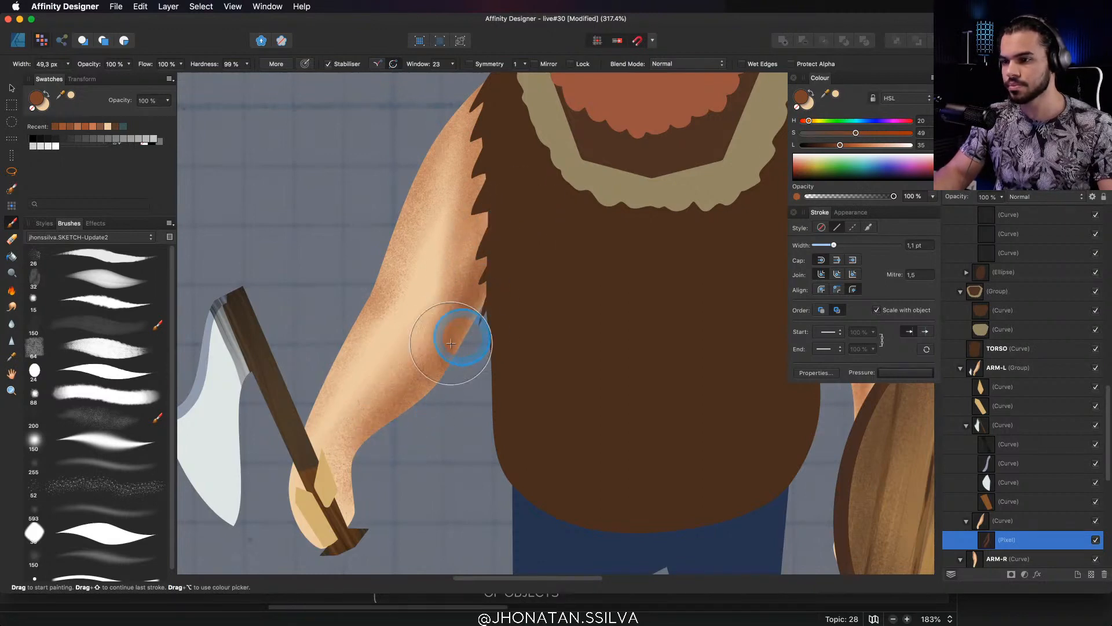
# Erase lightly along the arm's inner edge, from the lower forearm up to the vest, to create a lighter rim
pyautogui.press('e')
pyautogui.moveTo(408, 420); pyautogui.dragTo(429, 412)
pyautogui.moveTo(428, 401); pyautogui.dragTo(398, 409)
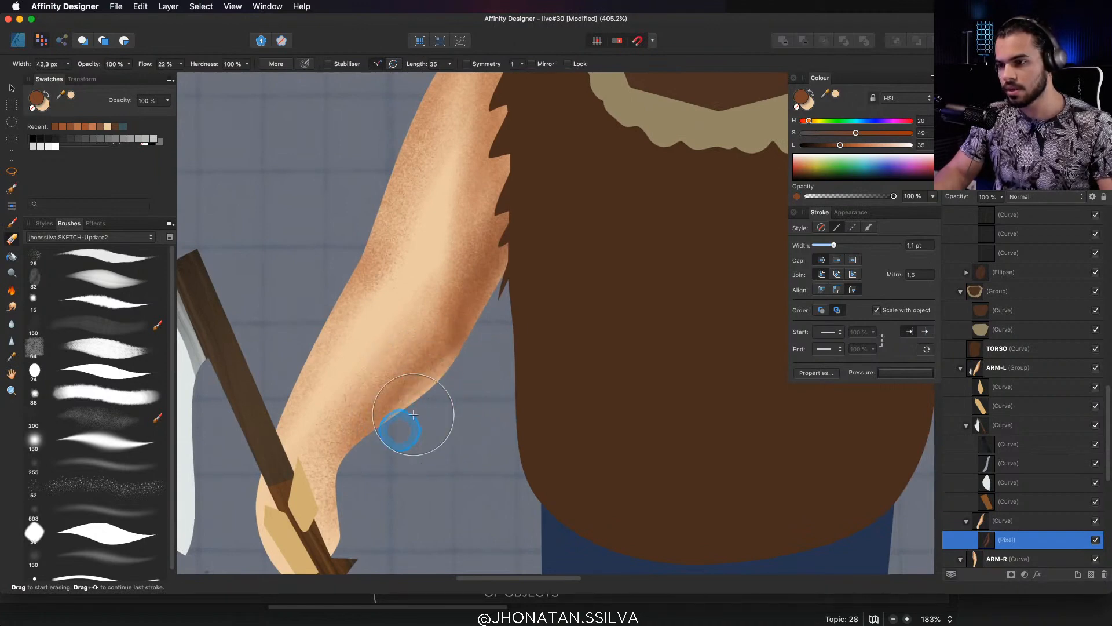
pyautogui.moveTo(441, 379); pyautogui.dragTo(520, 231)
pyautogui.moveTo(459, 382); pyautogui.dragTo(511, 282)
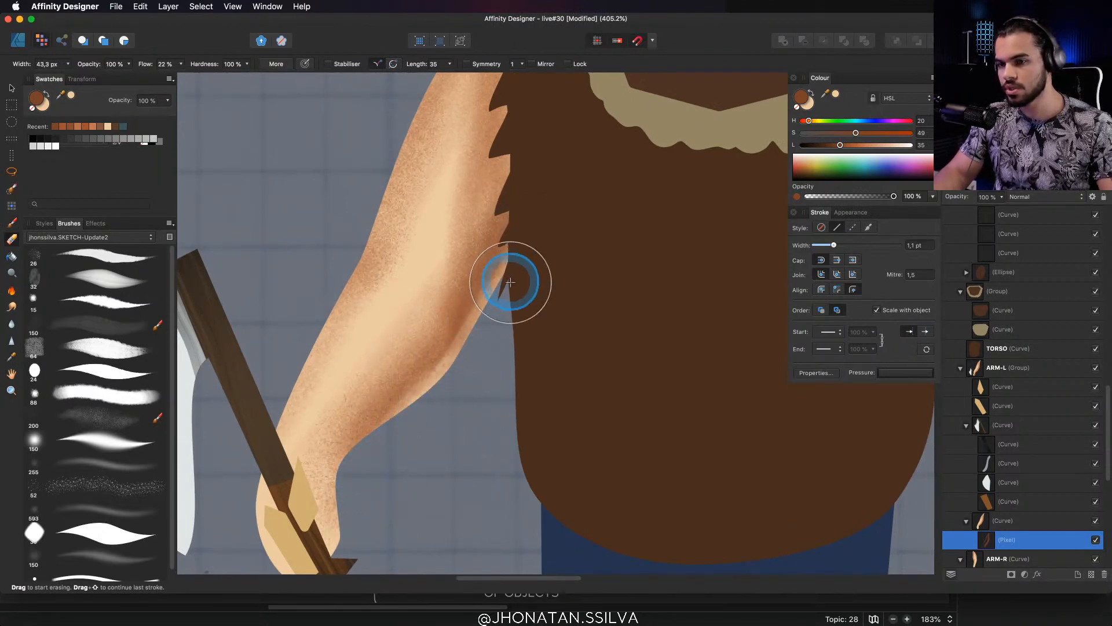
# Erase lightly along the outer edge of the upper arm to bring back a lighter rim below the shoulder
pyautogui.scroll(5, 507, 282)
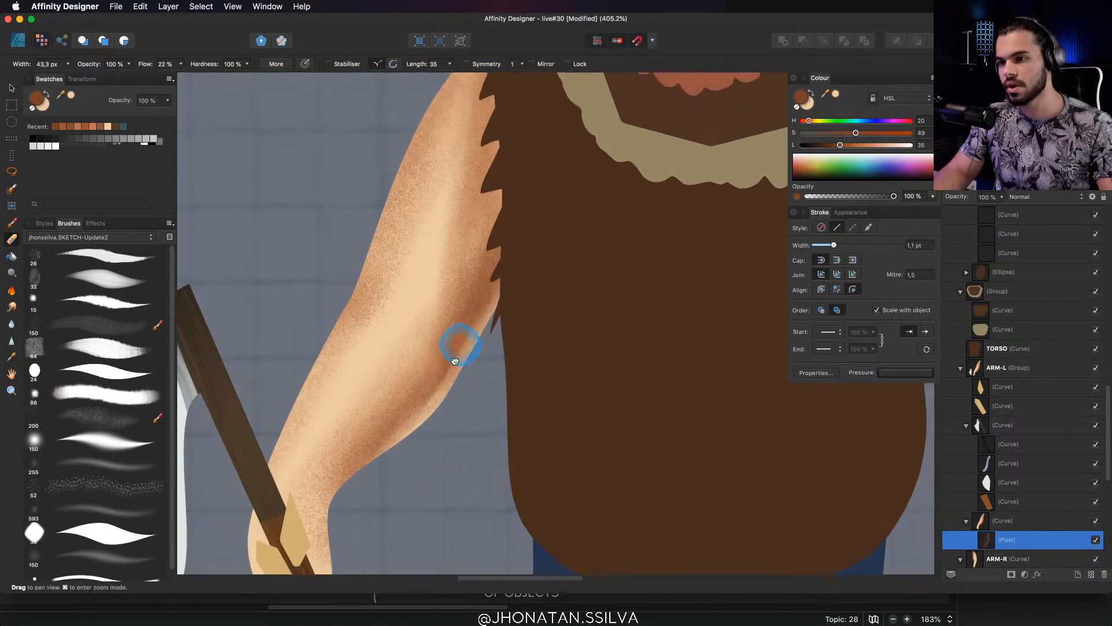
pyautogui.press('b')
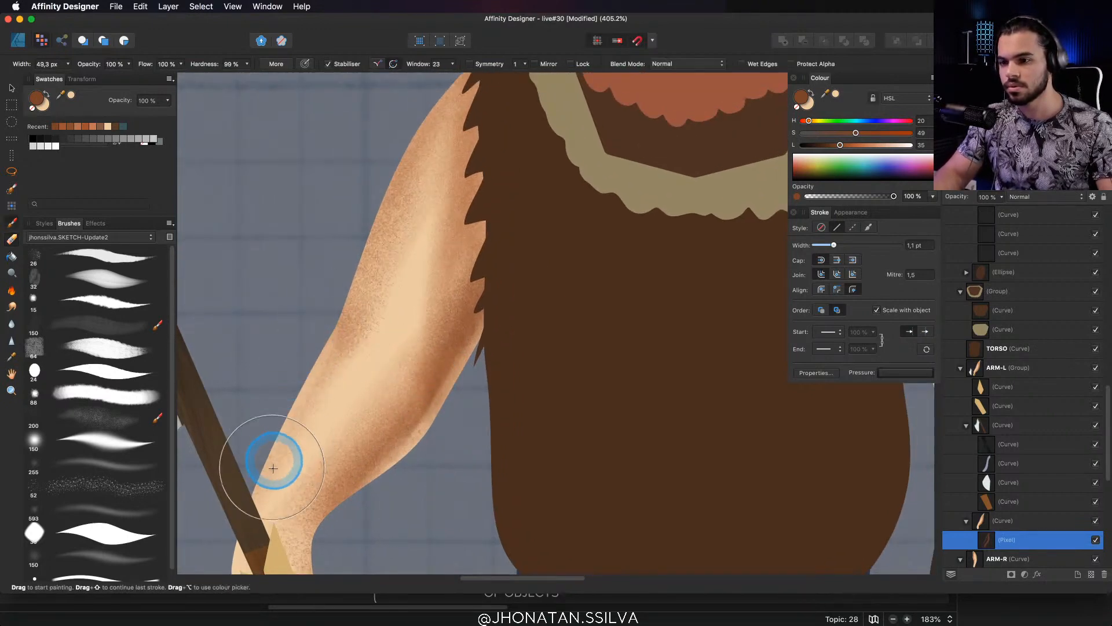
pyautogui.scroll(3, 421, 318)
pyautogui.press('e')
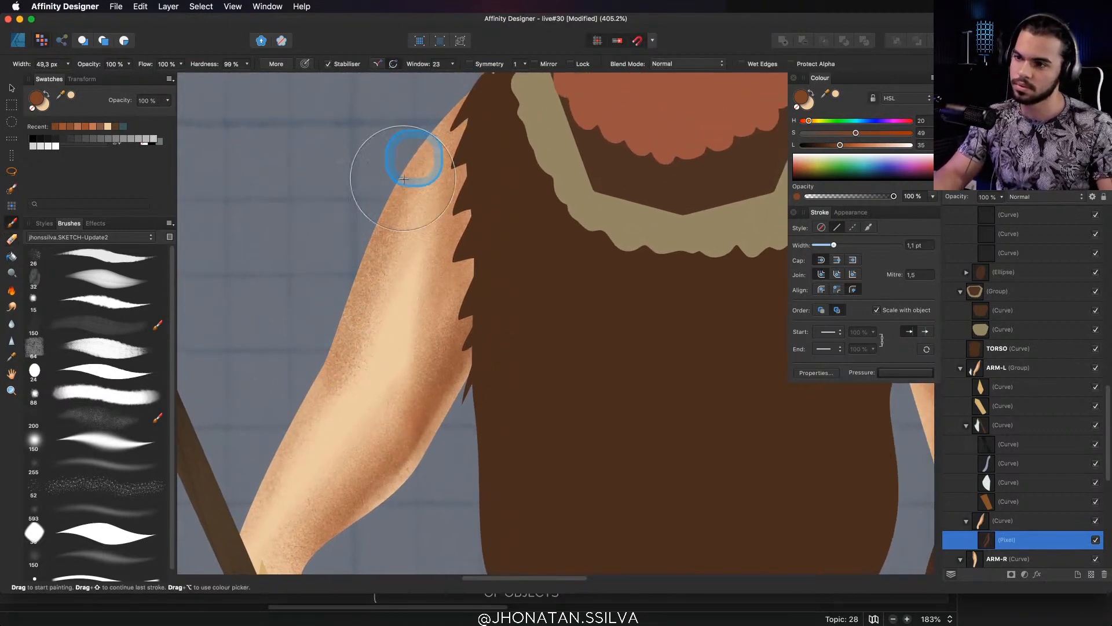
pyautogui.scroll(3, 322, 390)
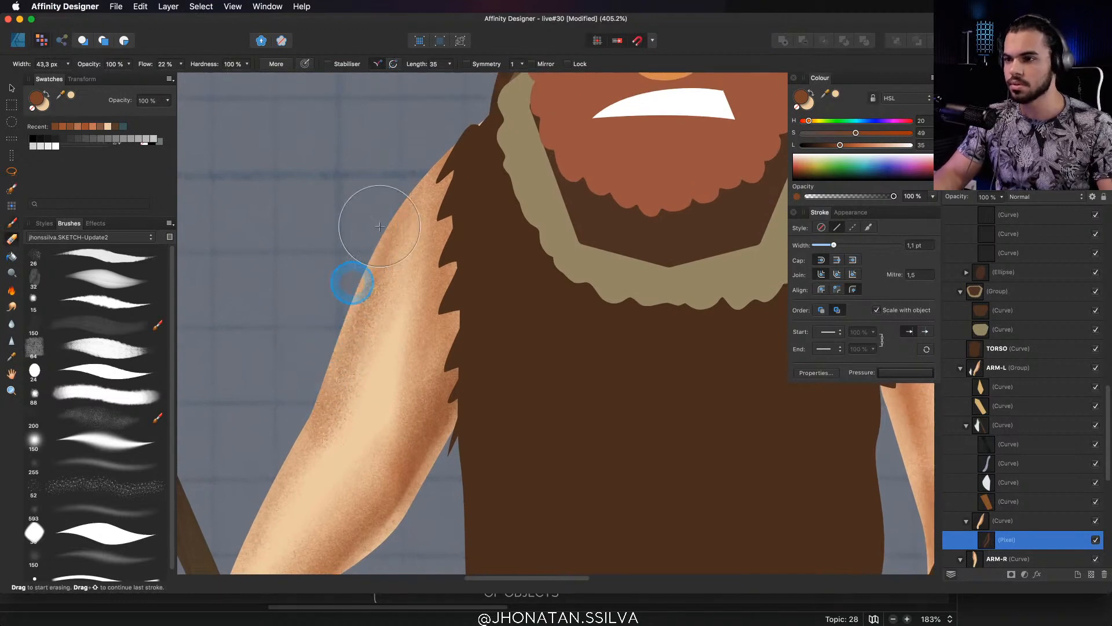
pyautogui.moveTo(380, 225)
pyautogui.mouseDown()
pyautogui.moveTo(323, 329)
pyautogui.moveTo(465, 127)
pyautogui.moveTo(338, 311)
pyautogui.moveTo(470, 133)
pyautogui.moveTo(328, 375)
pyautogui.moveTo(416, 196)
pyautogui.moveTo(346, 307)
pyautogui.moveTo(422, 267)
pyautogui.moveTo(429, 319)
pyautogui.moveTo(427, 302)
pyautogui.moveTo(392, 402)
pyautogui.moveTo(428, 260)
pyautogui.moveTo(413, 368)
pyautogui.moveTo(435, 262)
pyautogui.moveTo(407, 392)
pyautogui.moveTo(402, 334)
pyautogui.moveTo(391, 384)
pyautogui.moveTo(368, 409)
pyautogui.moveTo(379, 345)
pyautogui.moveTo(372, 394)
pyautogui.mouseUp()
pyautogui.press('z')
pyautogui.moveTo(441, 303)
pyautogui.mouseDown()
pyautogui.moveTo(278, 447)
pyautogui.moveTo(420, 355)
pyautogui.moveTo(440, 290)
pyautogui.moveTo(393, 336)
pyautogui.moveTo(406, 341)
pyautogui.moveTo(442, 297)
pyautogui.moveTo(438, 267)
pyautogui.moveTo(434, 302)
pyautogui.mouseUp()
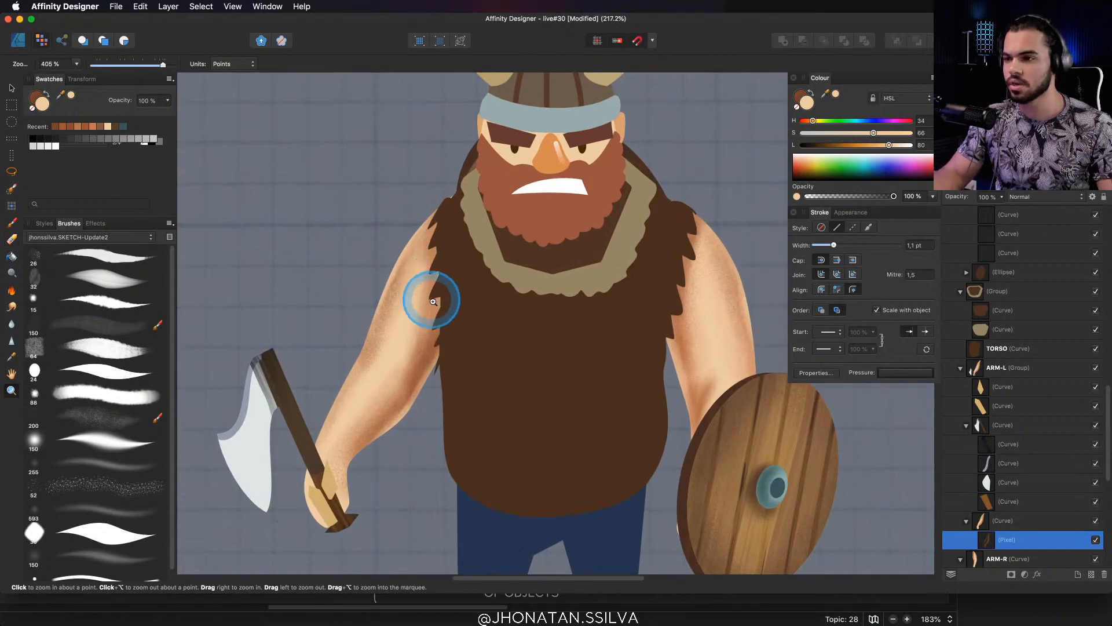
# Recolour the upper finger shape on the axe-holding hand with the skin tone sampled from the forearm
pyautogui.press('b')
pyautogui.press('space')
pyautogui.moveTo(438, 387)
pyautogui.mouseDown()
pyautogui.moveTo(457, 275)
pyautogui.moveTo(480, 224)
pyautogui.mouseUp()
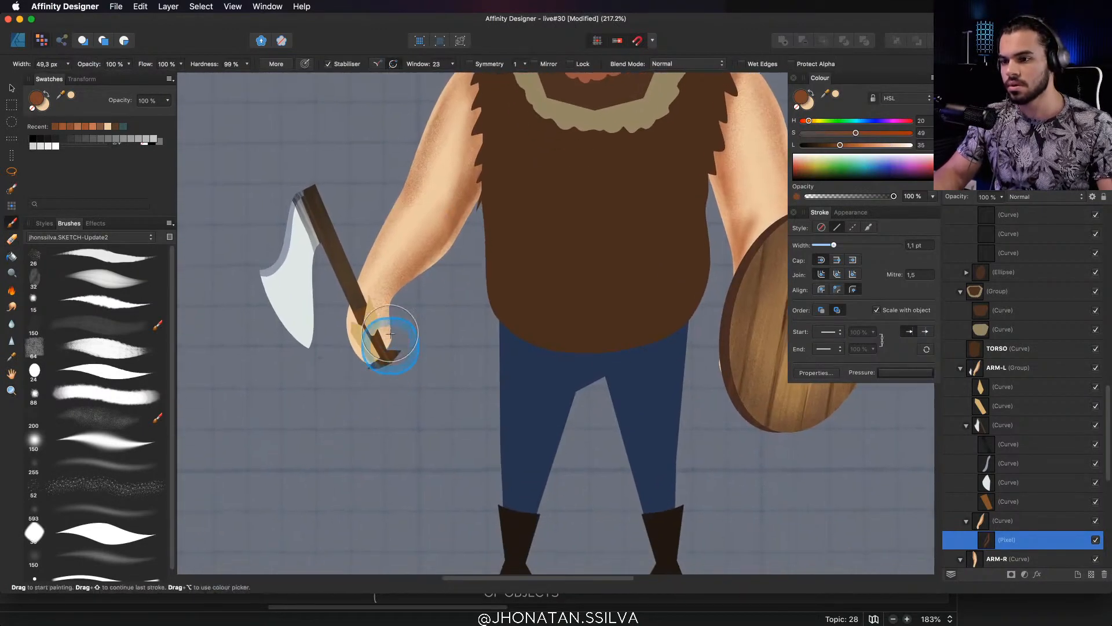
pyautogui.press('z')
pyautogui.moveTo(371, 329); pyautogui.dragTo(404, 361)
pyautogui.press('v')
pyautogui.click(372, 311)
pyautogui.press('space')
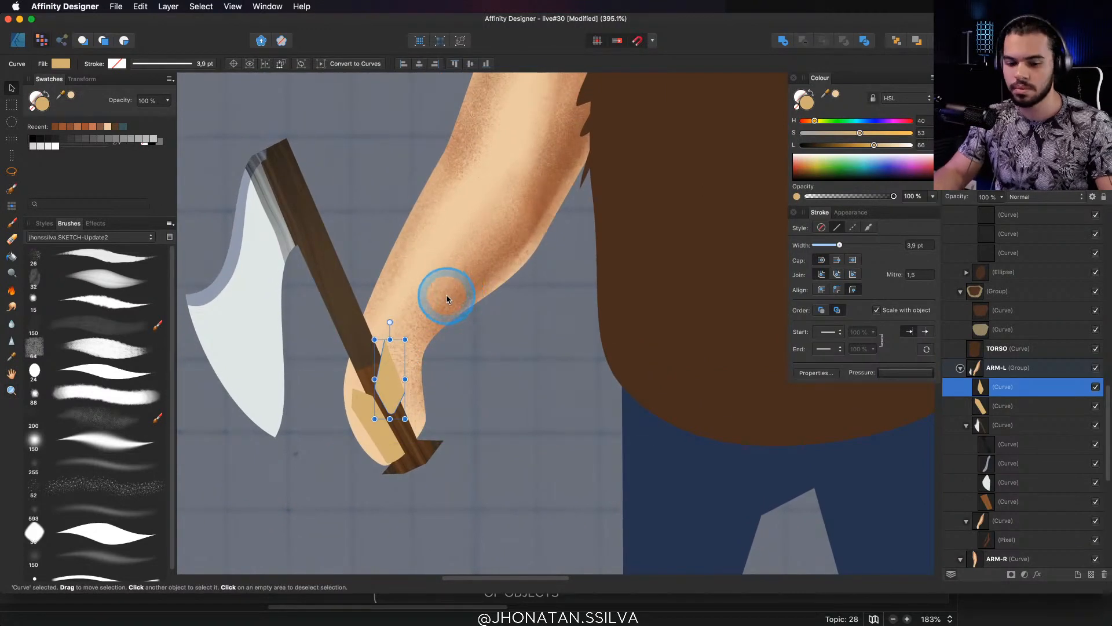
pyautogui.press('i')
pyautogui.click(419, 284)
# Recolour the lower finger shape on the axe handle with the same sampled forearm skin tone
pyautogui.press('space')
pyautogui.moveTo(410, 323); pyautogui.dragTo(428, 281)
pyautogui.press('v')
pyautogui.click(396, 373)
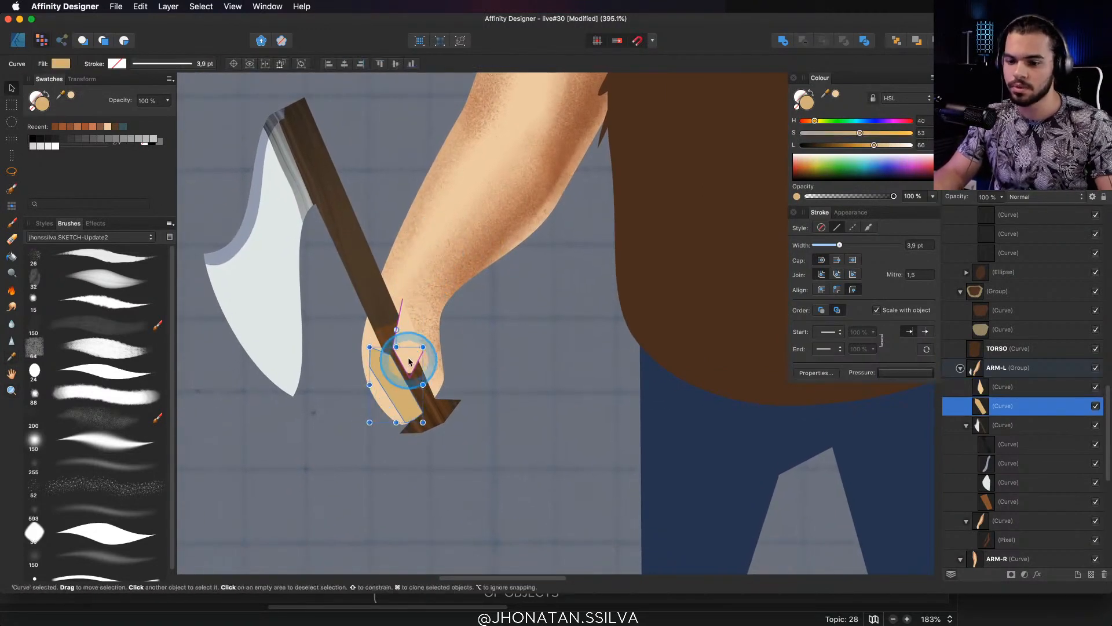
pyautogui.press('i')
pyautogui.click(415, 275)
# Create a pixel layer clipped inside the lower finger shape of the axe hand, using the Paint Brush
pyautogui.press('space')
pyautogui.moveTo(403, 356); pyautogui.dragTo(424, 347)
pyautogui.press('super+space')
pyautogui.scroll(2, 424, 347)
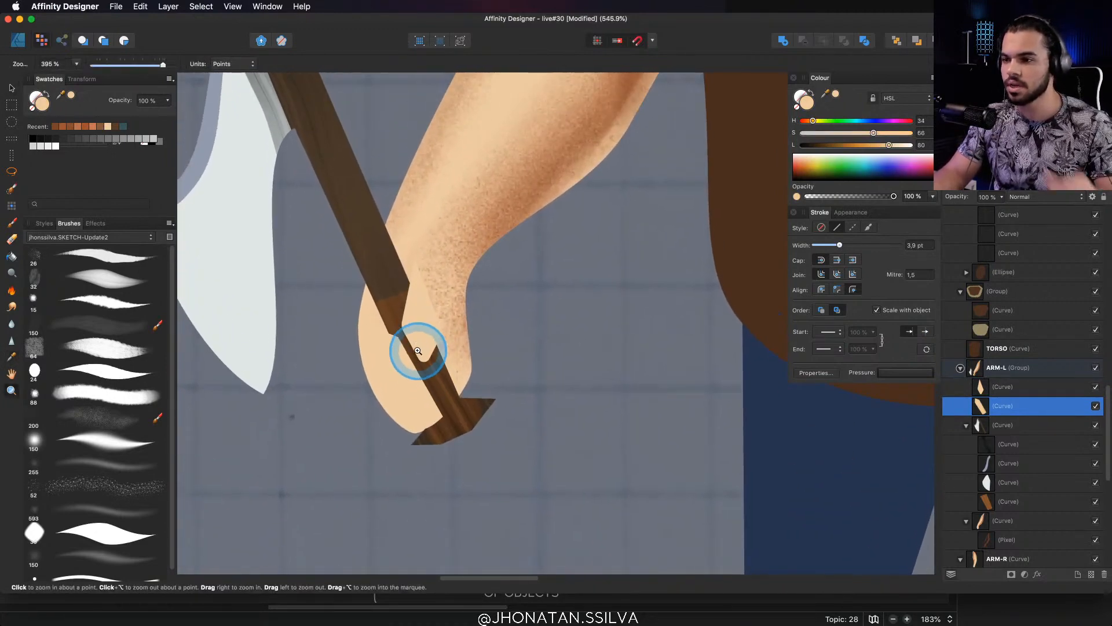
pyautogui.press('v')
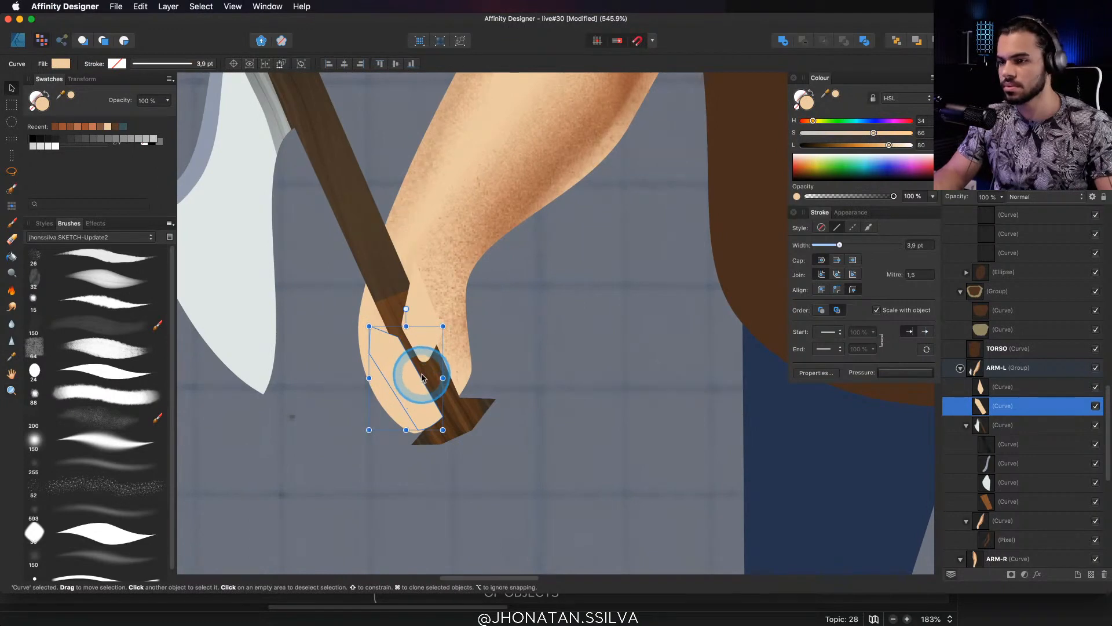
pyautogui.press('space')
pyautogui.moveTo(416, 390)
pyautogui.mouseDown()
pyautogui.moveTo(418, 366)
pyautogui.moveTo(395, 388)
pyautogui.mouseUp()
pyautogui.press('b')
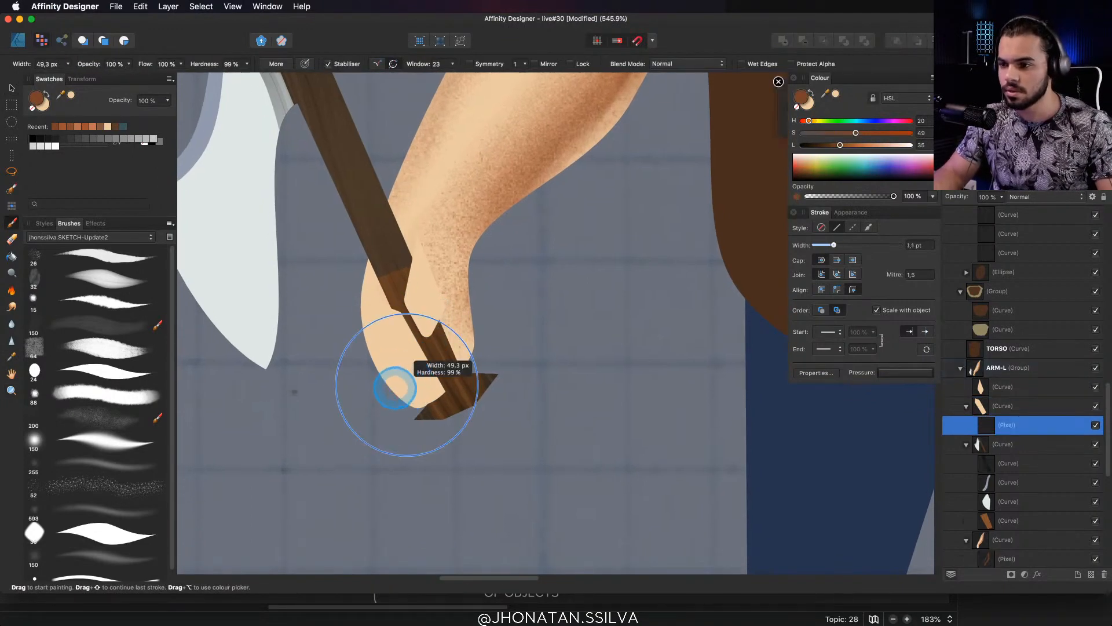
# Paint faint brown shading on the lower finger shape along the edge beside the axe handle, using a 30.3 px brush
pyautogui.keyDown('alt'); pyautogui.click(422, 376); pyautogui.keyUp('alt')
pyautogui.press('v')
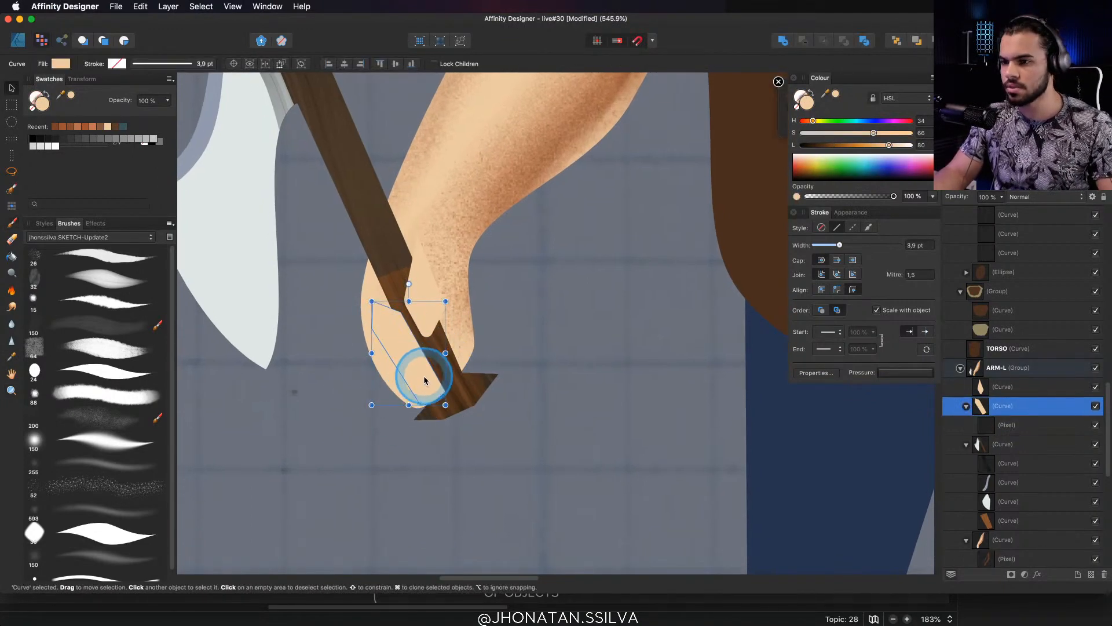
pyautogui.press('b')
pyautogui.keyDown('alt'); pyautogui.click(435, 380); pyautogui.keyUp('alt')
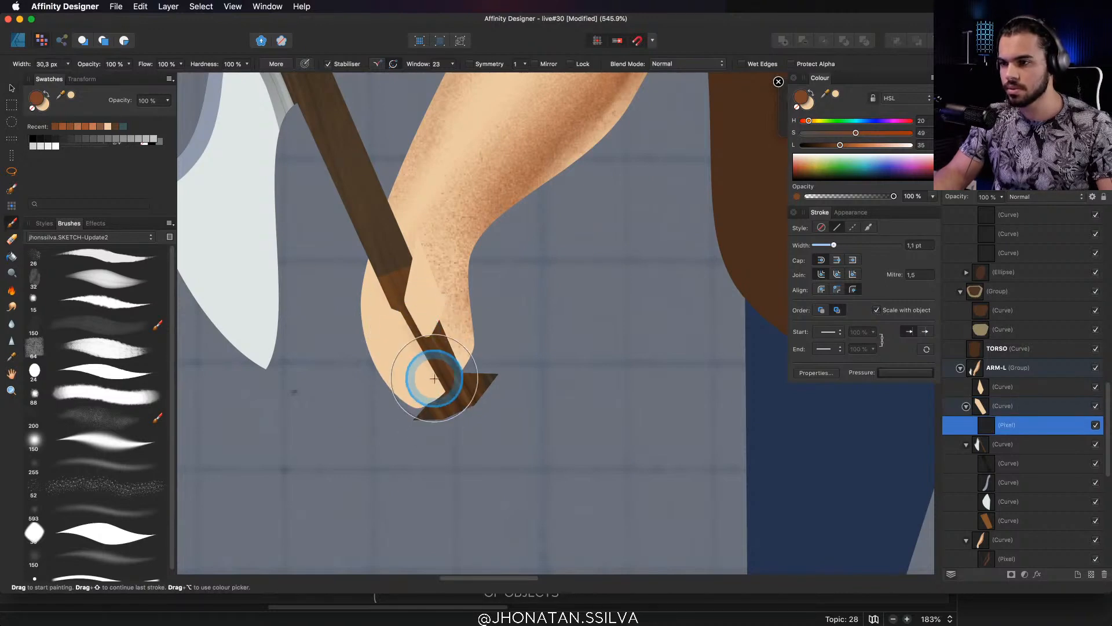
pyautogui.scroll(2, 435, 379)
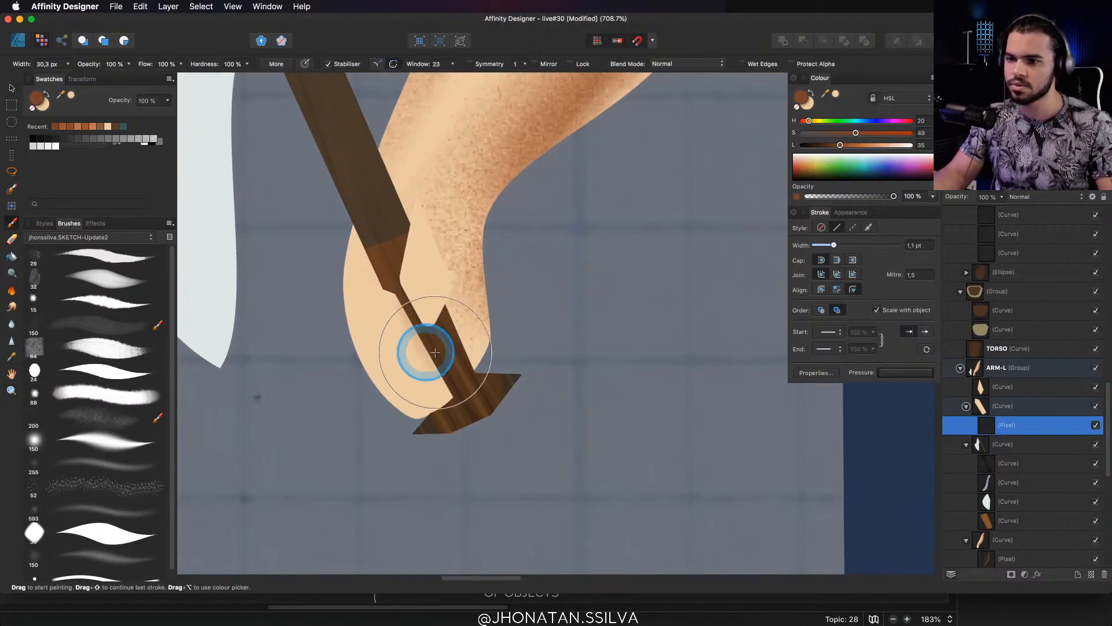
pyautogui.scroll(1, 428, 320)
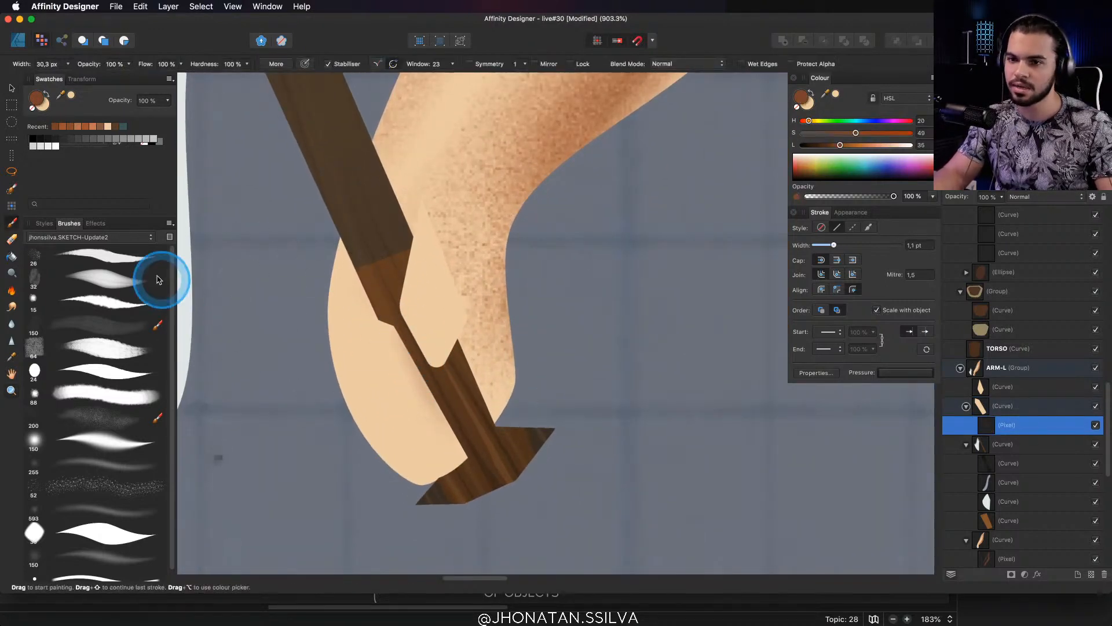
# Undo the trial crease stroke and add a new pixel layer directly above the lower finger shape
pyautogui.click(136, 264)
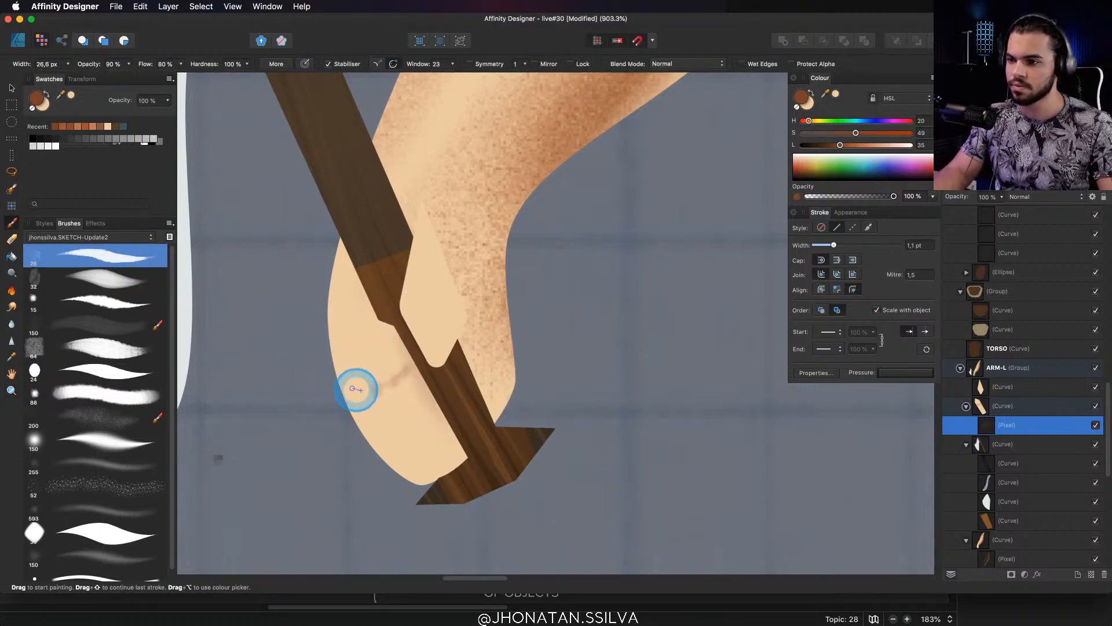
pyautogui.press('super+z')
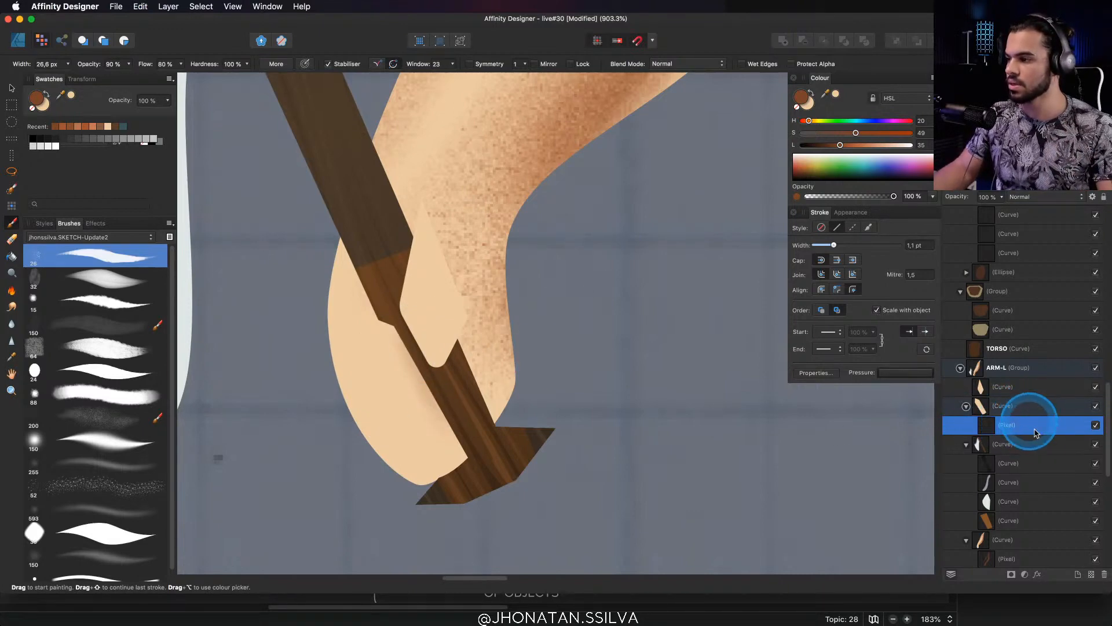
pyautogui.click(1027, 407)
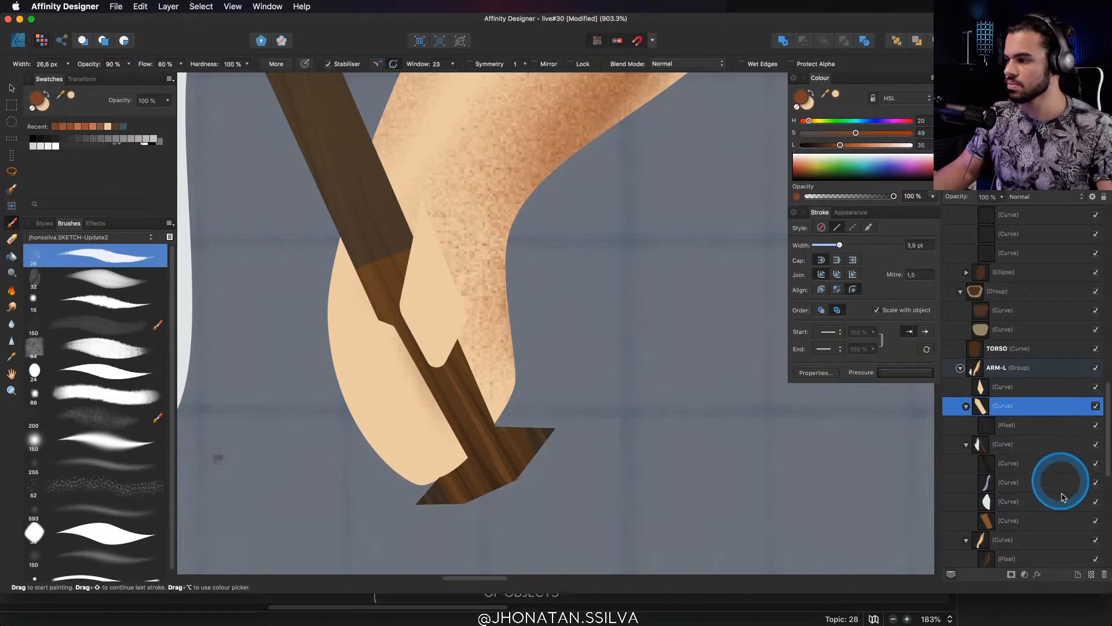
pyautogui.click(1093, 576)
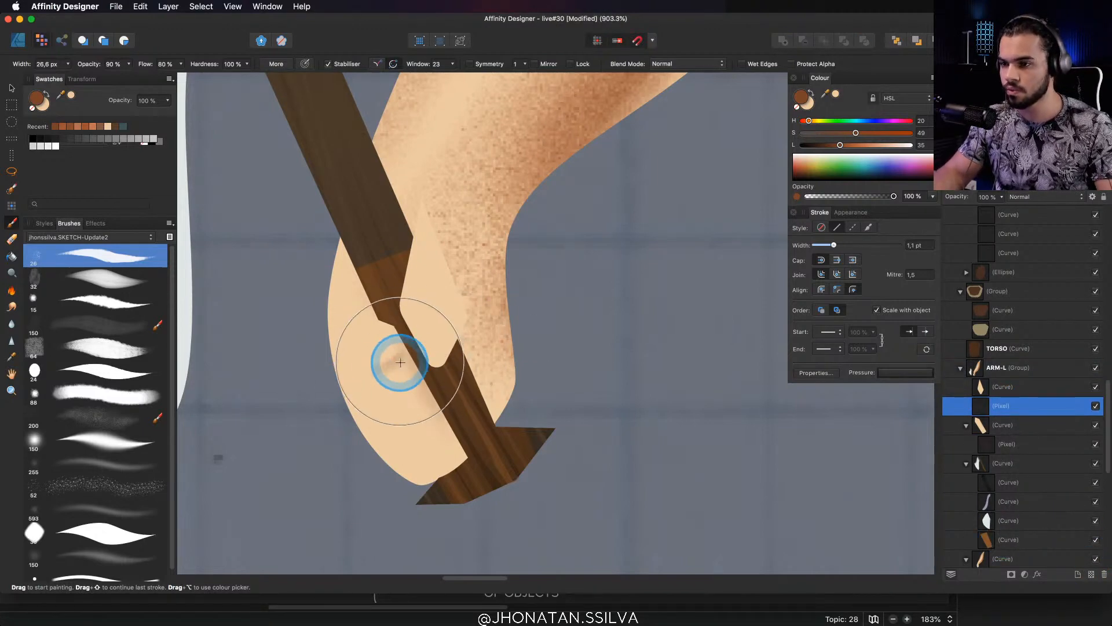
# Paint curved brown creases across the hand with an 11.8 px brush to separate the fingers
pyautogui.moveTo(400, 362)
pyautogui.mouseDown()
pyautogui.moveTo(354, 377)
pyautogui.moveTo(406, 351)
pyautogui.moveTo(370, 382)
pyautogui.moveTo(350, 380)
pyautogui.moveTo(372, 381)
pyautogui.moveTo(401, 357)
pyautogui.moveTo(352, 380)
pyautogui.mouseUp()
pyautogui.moveTo(406, 350)
pyautogui.mouseDown()
pyautogui.moveTo(351, 383)
pyautogui.moveTo(397, 417)
pyautogui.moveTo(420, 387)
pyautogui.mouseUp()
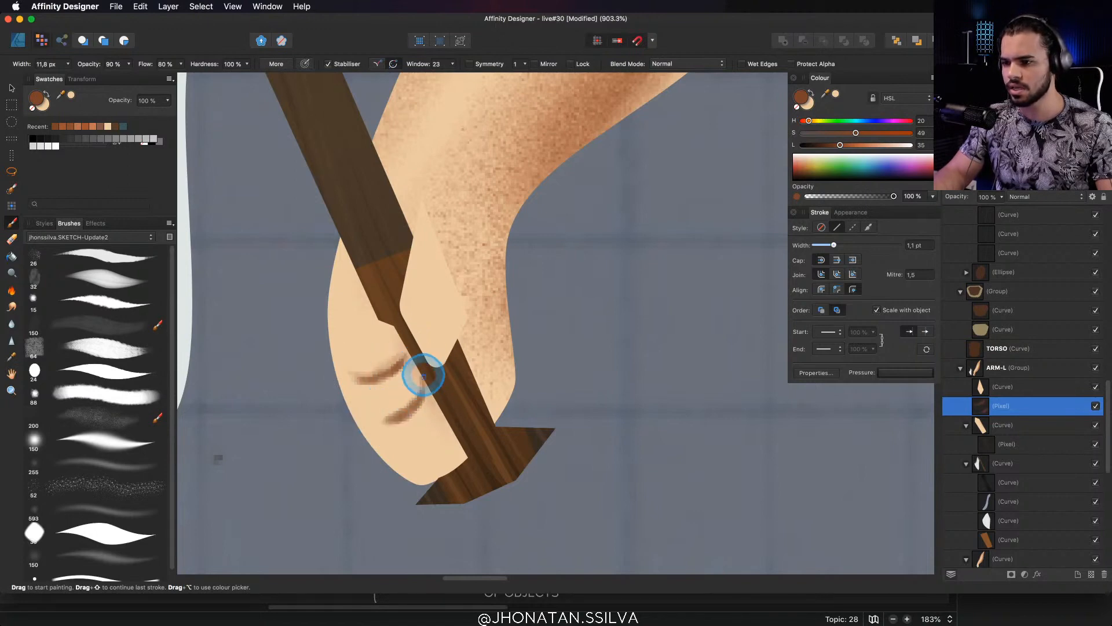
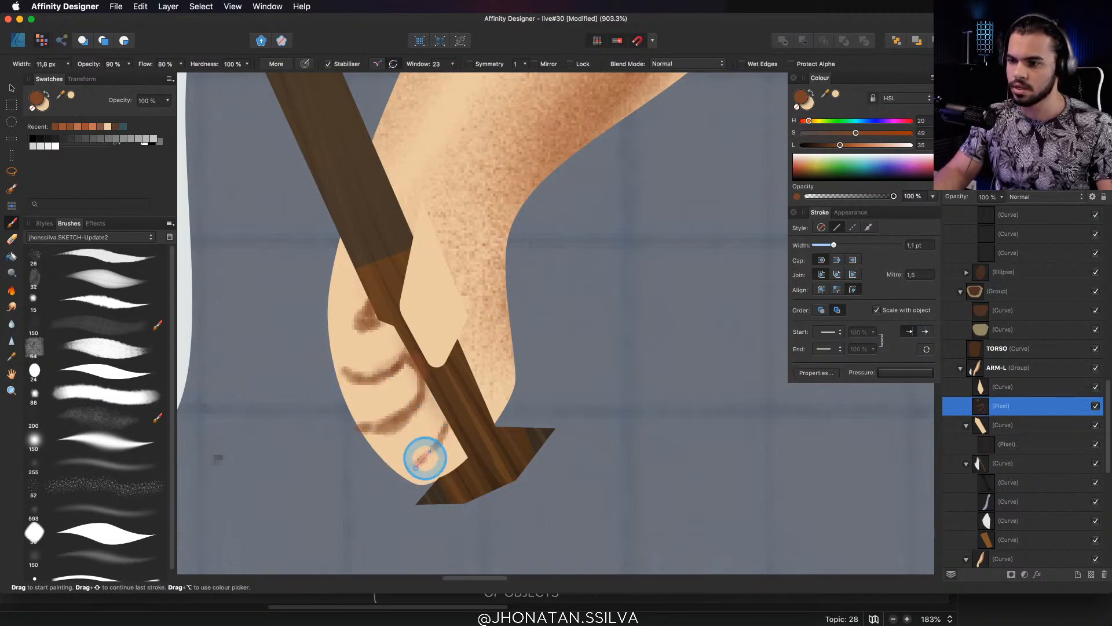
pyautogui.moveTo(425, 458); pyautogui.dragTo(445, 428)
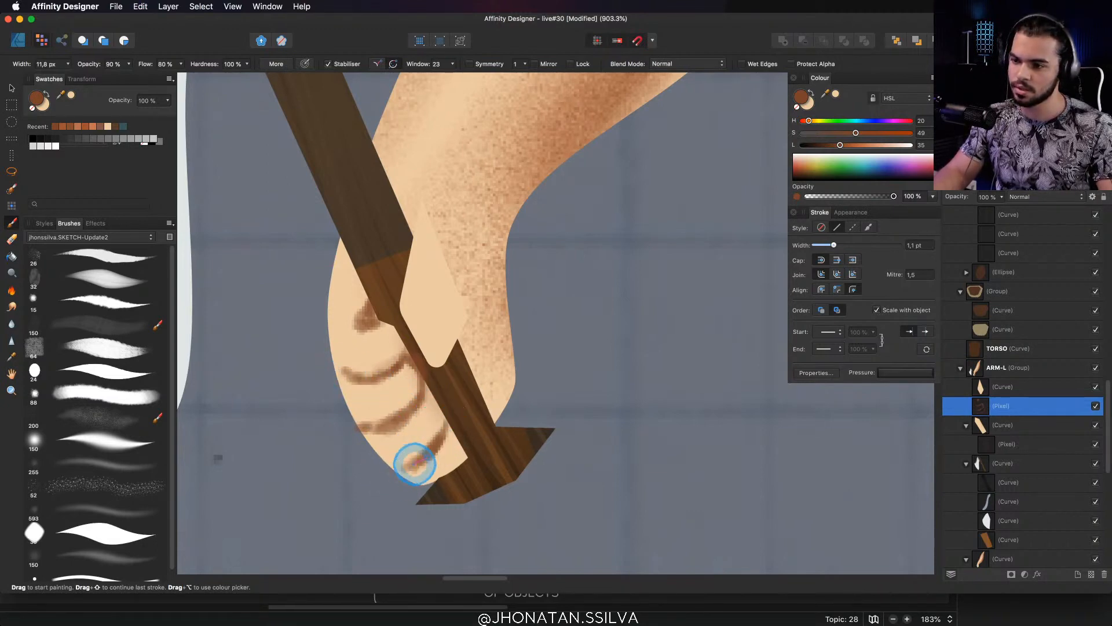
# Switch to the grainy 200 px texture brush, reduce it to 18.5 px and work over the finger creases
pyautogui.click(120, 418)
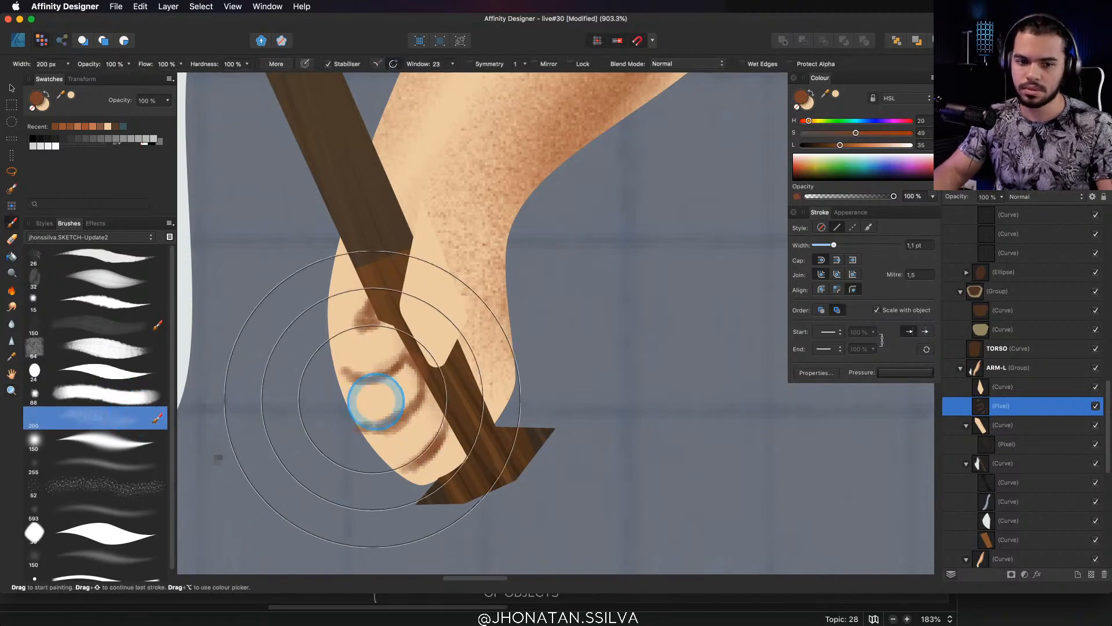
pyautogui.moveTo(364, 373)
pyautogui.mouseDown()
pyautogui.moveTo(310, 390)
pyautogui.moveTo(414, 355)
pyautogui.moveTo(343, 387)
pyautogui.moveTo(391, 380)
pyautogui.mouseUp()
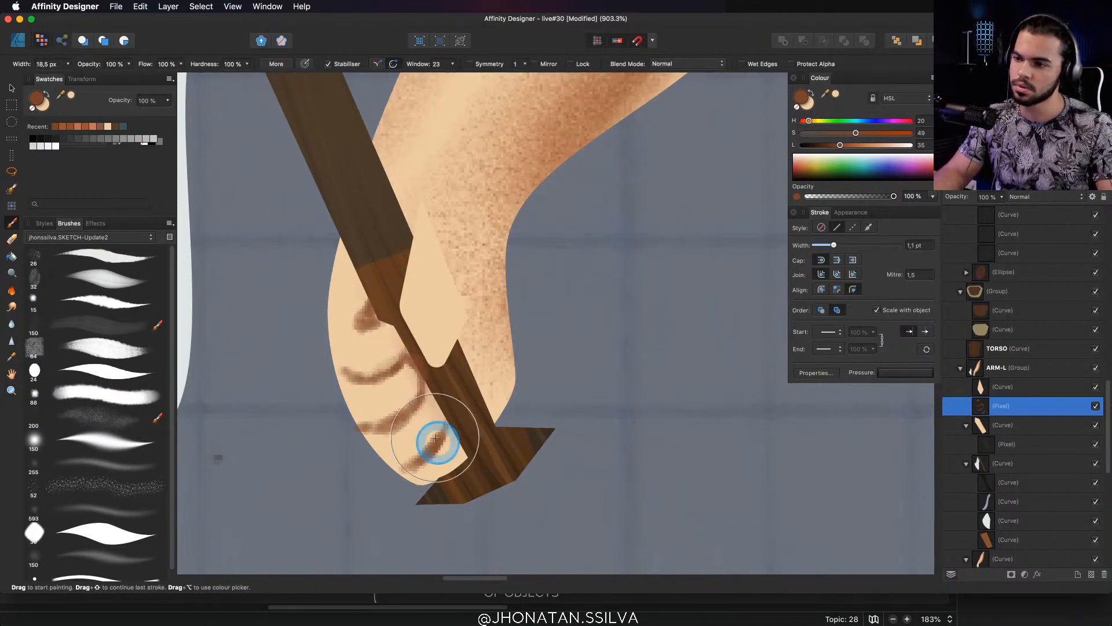
pyautogui.moveTo(443, 461); pyautogui.dragTo(434, 446)
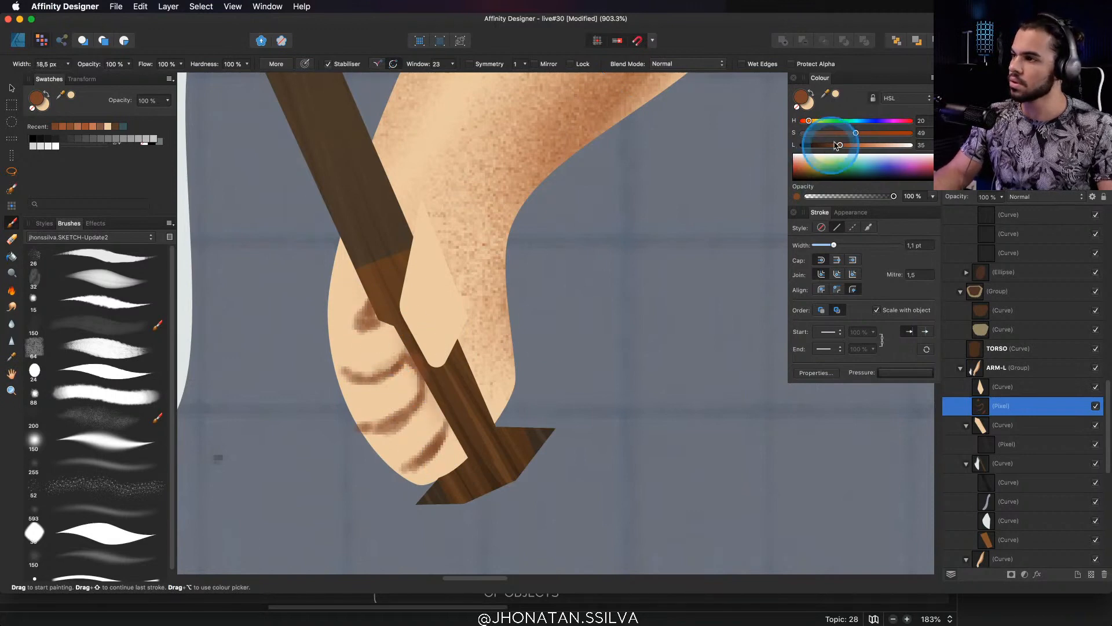
# Darken the brush brown to lightness 24 and paint grainy shading inside the lower finger shape along the axe handle
pyautogui.moveTo(840, 145); pyautogui.dragTo(829, 145)
pyautogui.rightClick(987, 426)
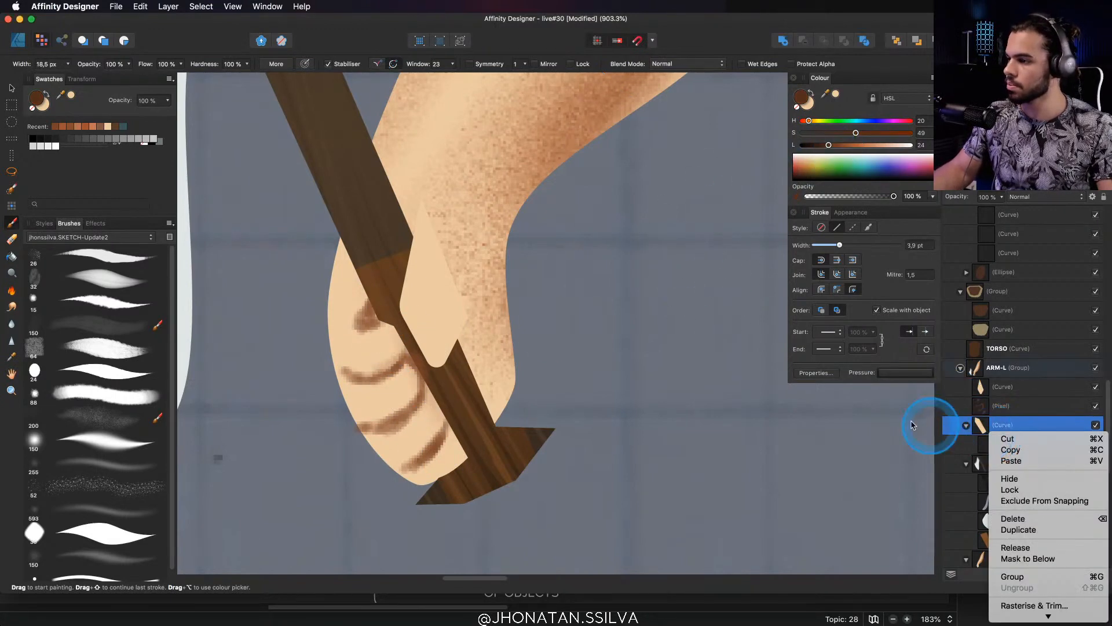
pyautogui.click(438, 382)
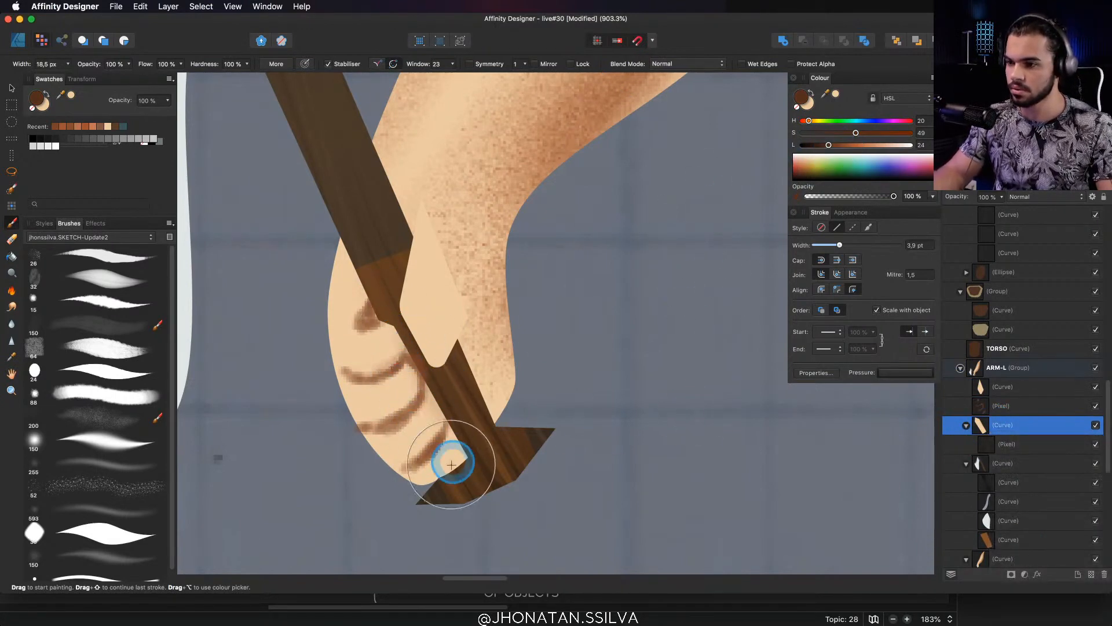
pyautogui.moveTo(418, 387)
pyautogui.mouseDown()
pyautogui.moveTo(400, 336)
pyautogui.moveTo(446, 444)
pyautogui.moveTo(384, 333)
pyautogui.moveTo(457, 449)
pyautogui.moveTo(383, 331)
pyautogui.moveTo(434, 420)
pyautogui.moveTo(387, 319)
pyautogui.moveTo(455, 461)
pyautogui.mouseUp()
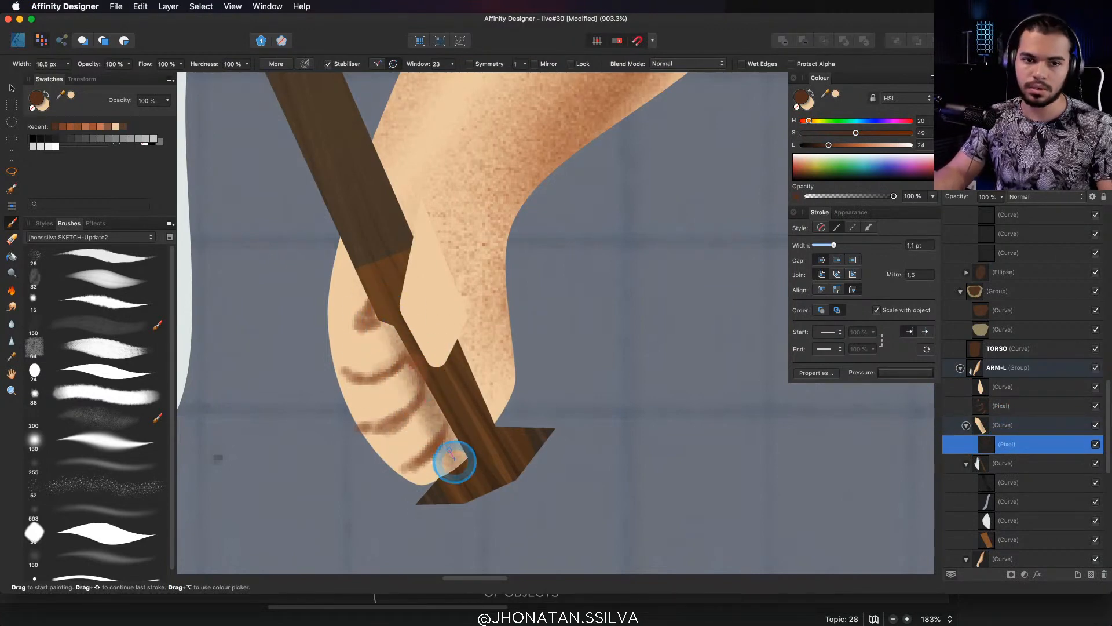
pyautogui.moveTo(380, 335)
pyautogui.mouseDown()
pyautogui.moveTo(433, 462)
pyautogui.moveTo(383, 337)
pyautogui.moveTo(427, 454)
pyautogui.moveTo(397, 395)
pyautogui.moveTo(413, 380)
pyautogui.moveTo(377, 387)
pyautogui.moveTo(391, 340)
pyautogui.mouseUp()
# Select the arm curve in vector editing mode and add nodes on the hand's outer outline where the finger creases meet it
pyautogui.press('v')
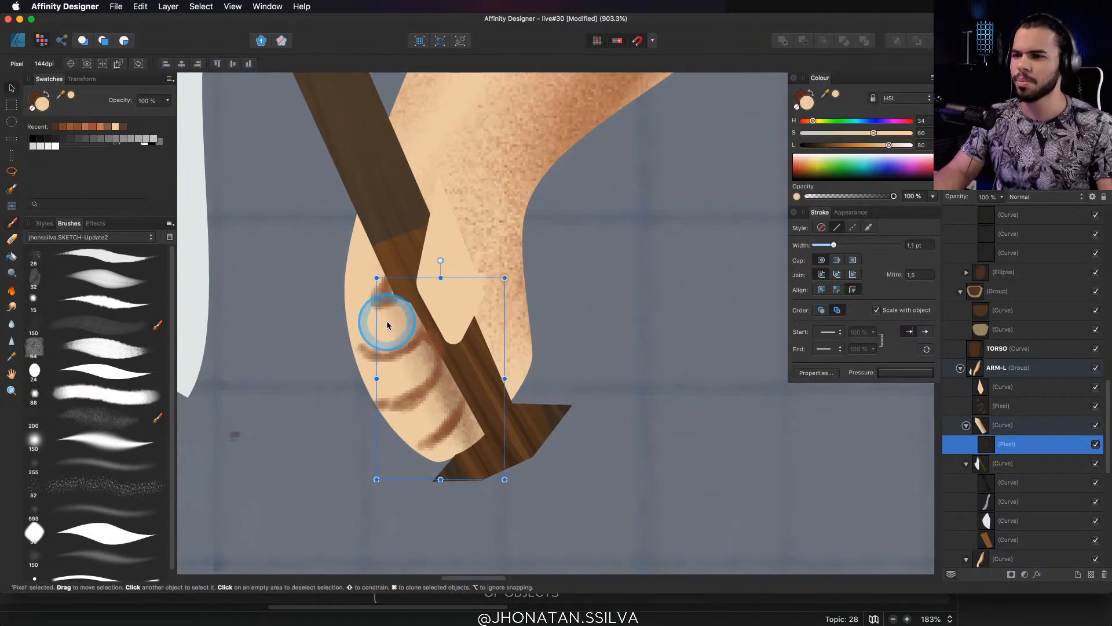
pyautogui.keyDown('super'); pyautogui.click(353, 313); pyautogui.keyUp('super')
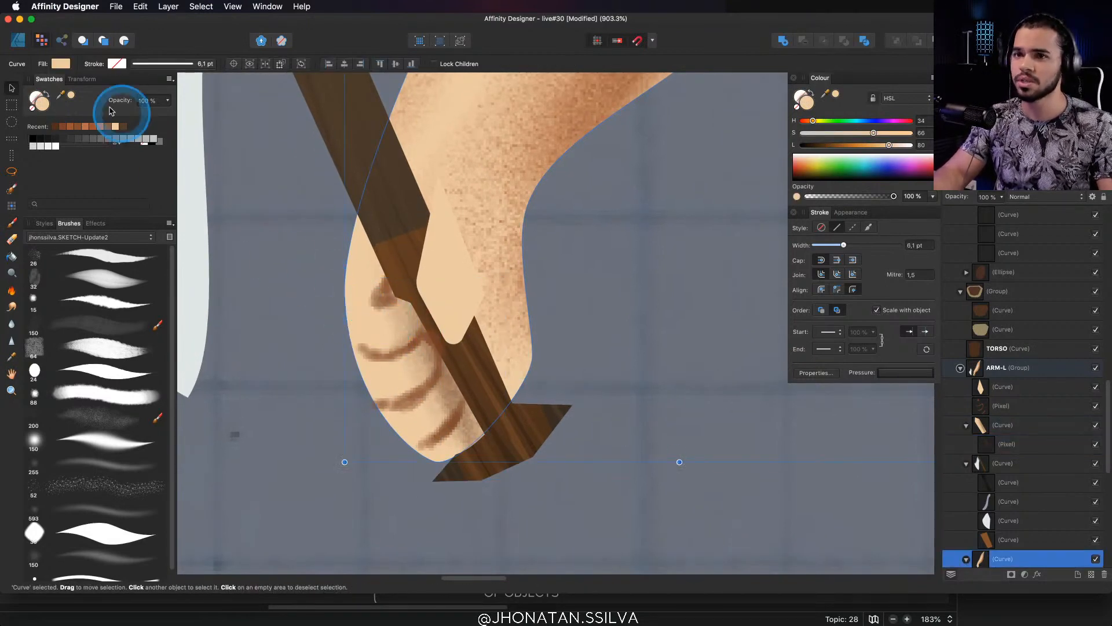
pyautogui.click(18, 40)
pyautogui.press('z')
pyautogui.click(355, 348)
pyautogui.press('a')
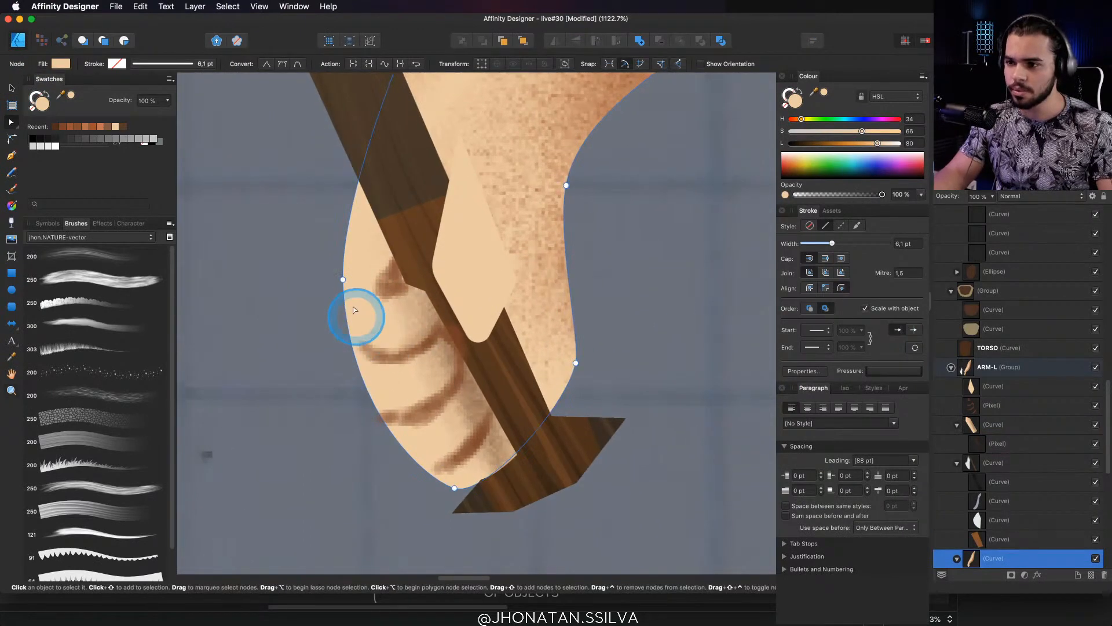
pyautogui.click(343, 279)
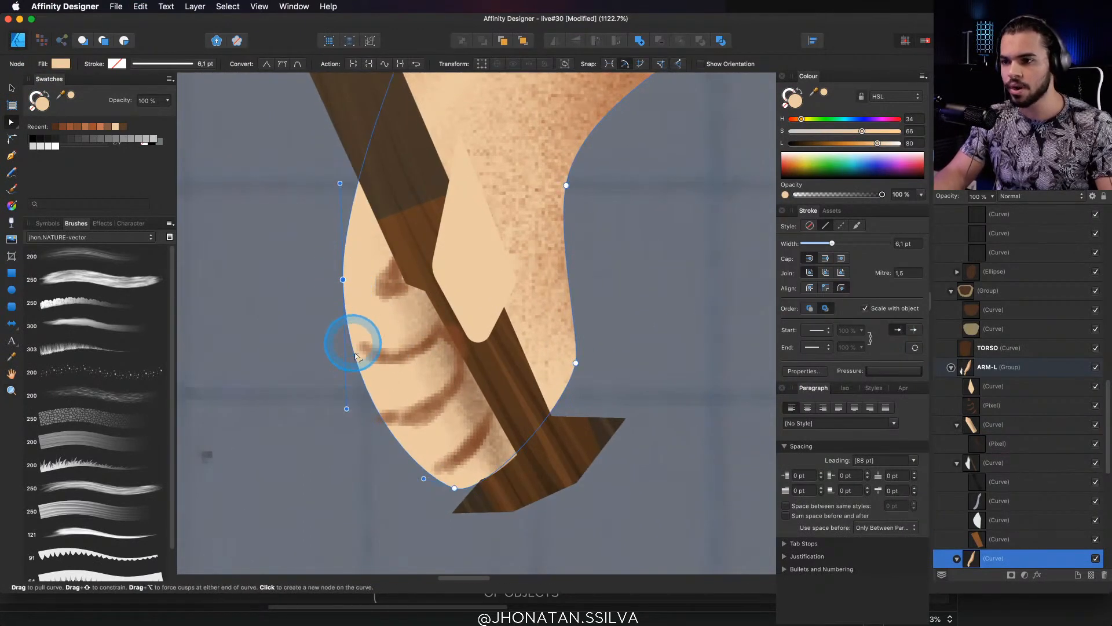
pyautogui.scroll(-2, 360, 359)
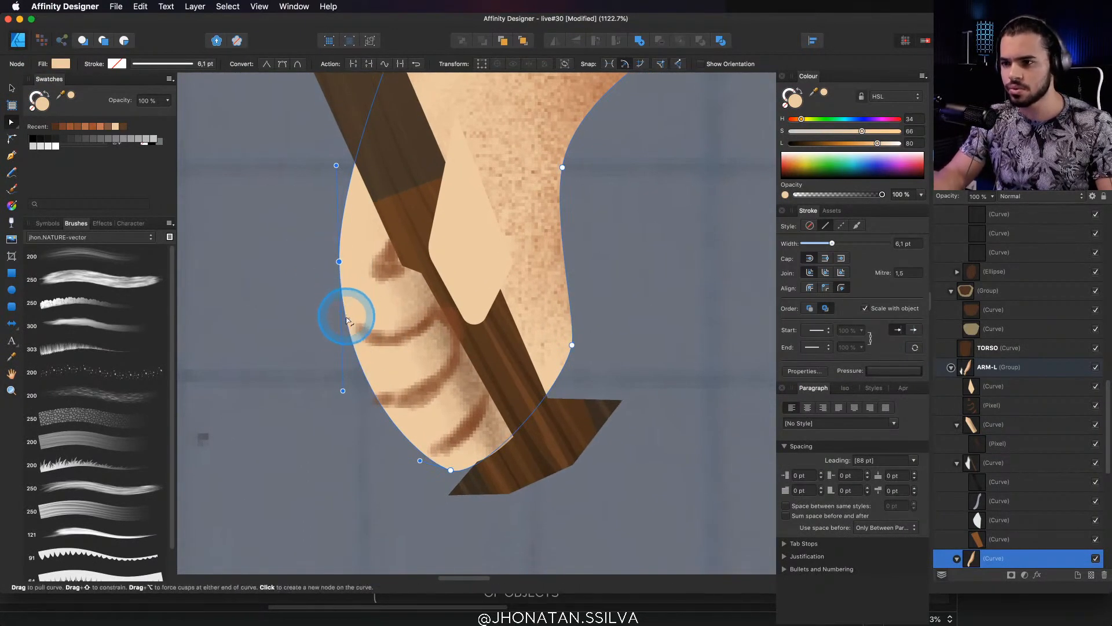
pyautogui.click(377, 398)
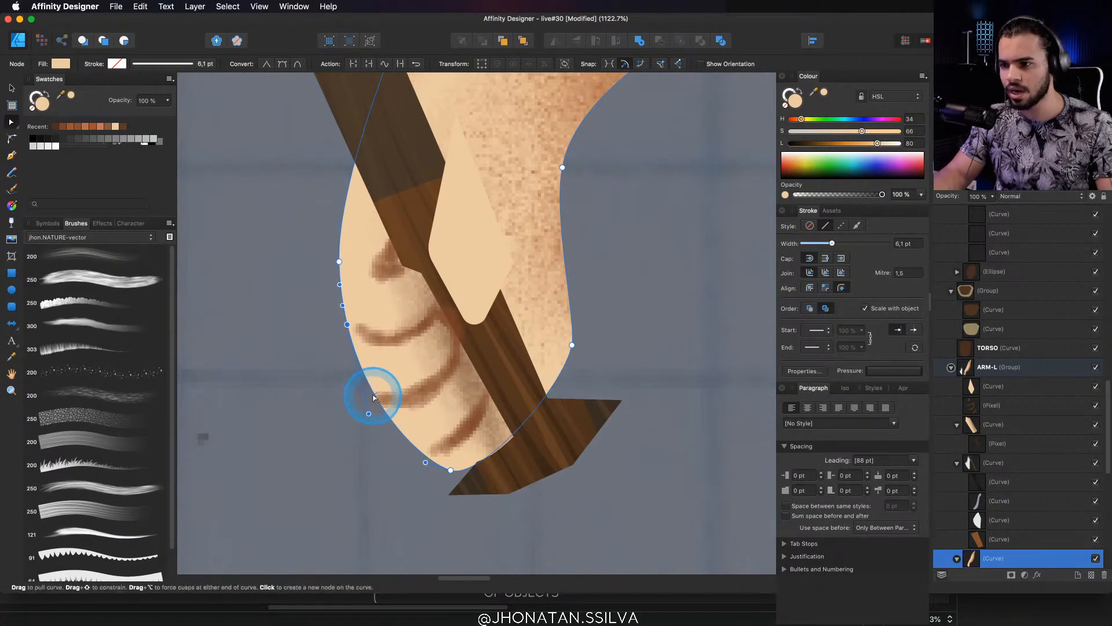
pyautogui.click(428, 458)
# Pull the hand's outline outward between the lower crease nodes to form separate bulging knuckles, including the lowest fingertip
pyautogui.moveTo(405, 436); pyautogui.dragTo(361, 368)
pyautogui.press('super+z')
pyautogui.click(403, 435)
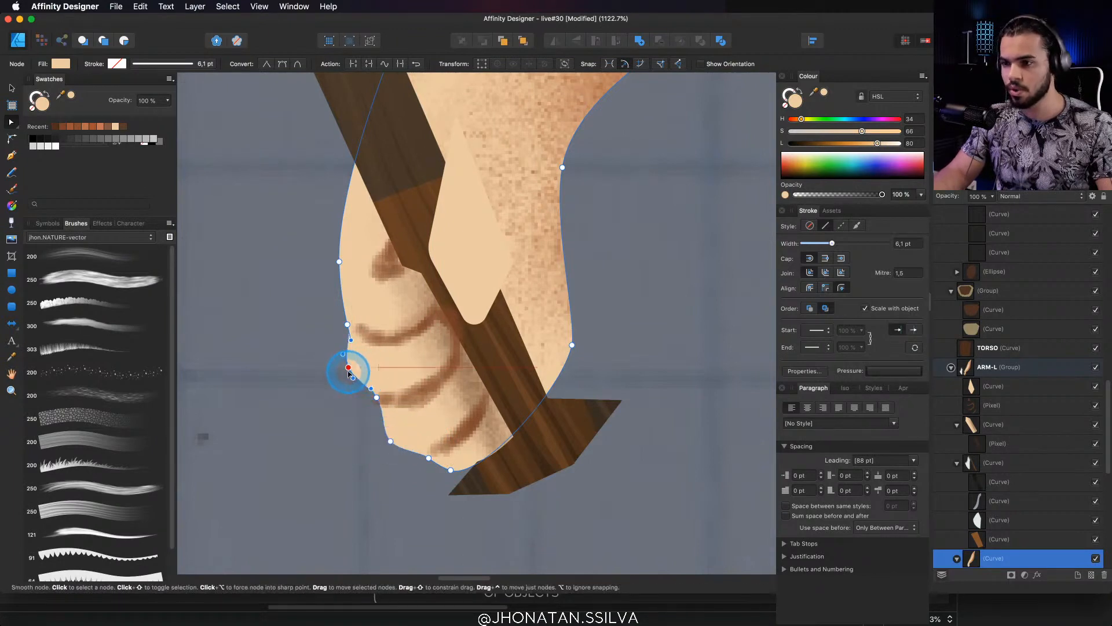
pyautogui.click(422, 461)
pyautogui.click(448, 470)
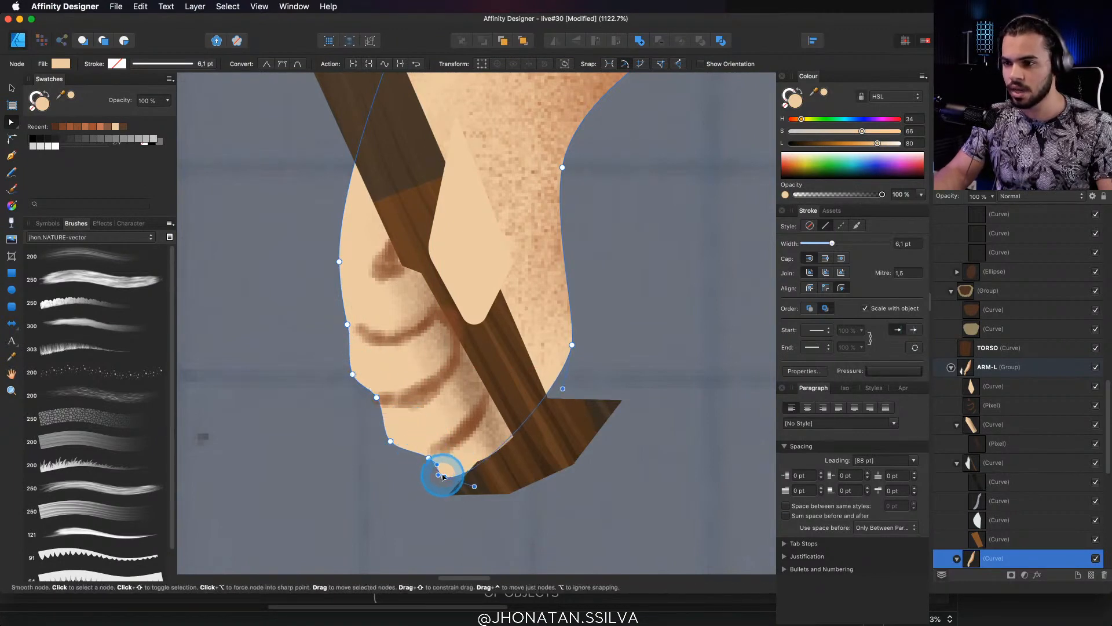
# Bulge the outline of the uppermost finger outward and move the crease node below it inward
pyautogui.click(343, 341)
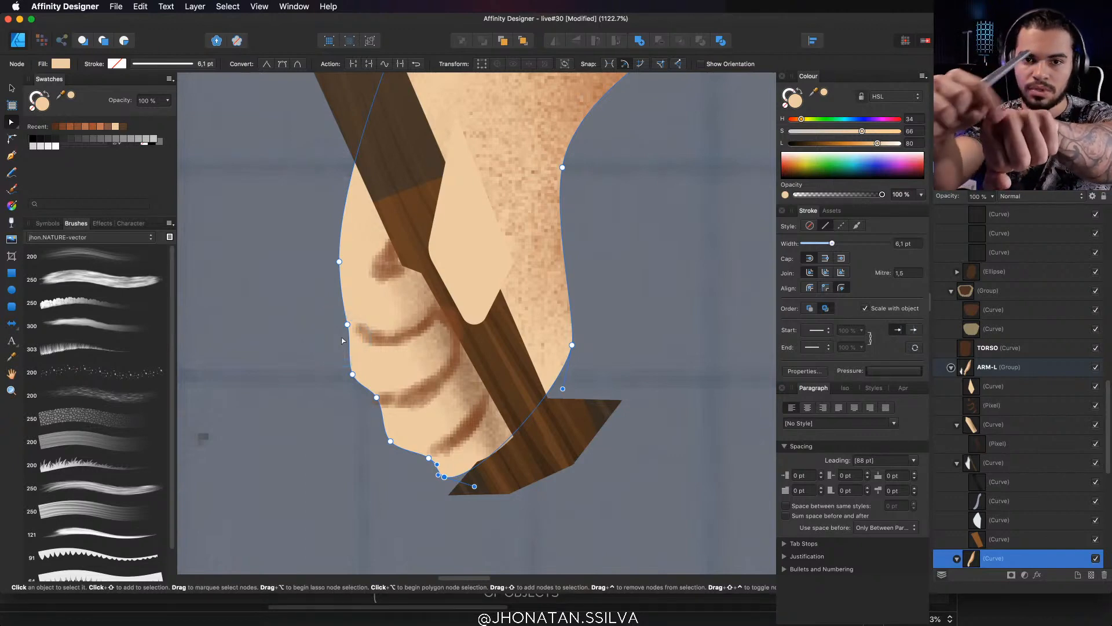
pyautogui.click(339, 278)
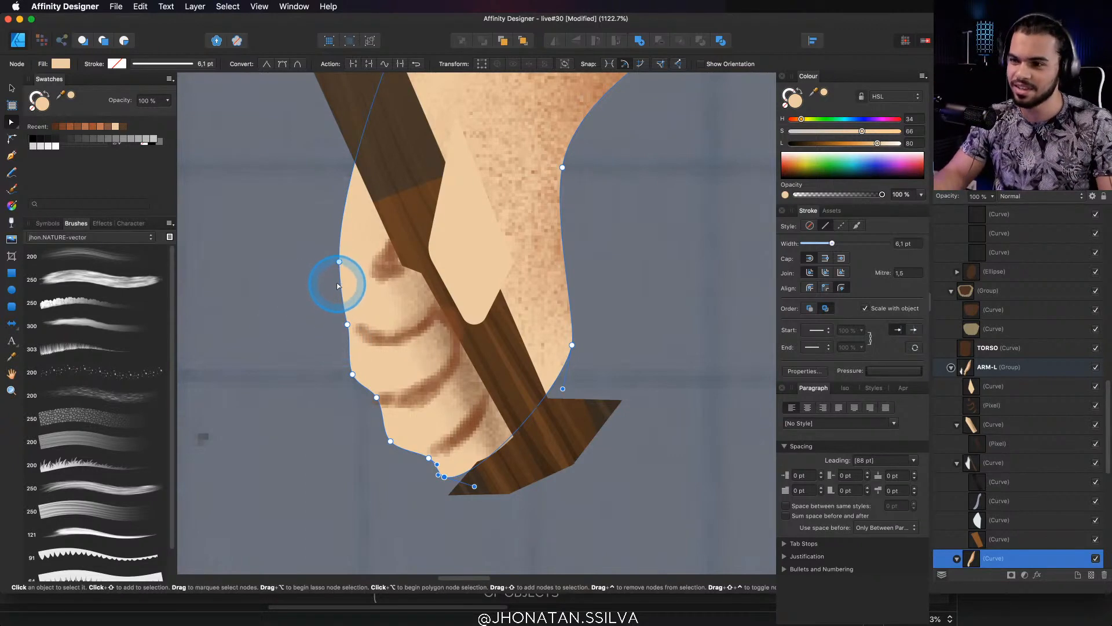
pyautogui.click(342, 292)
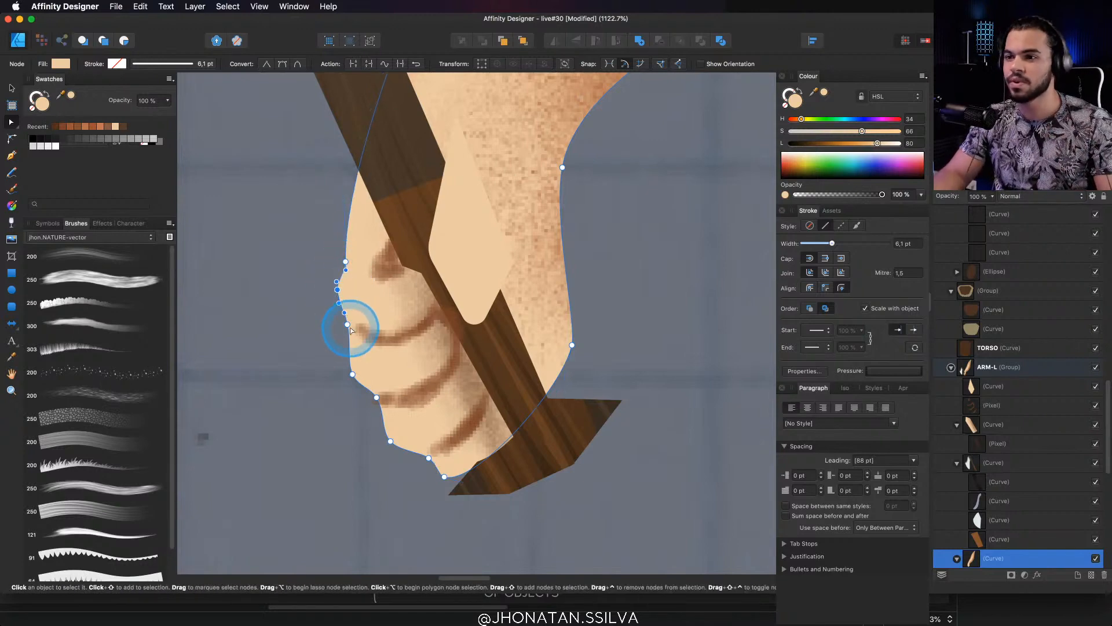
pyautogui.moveTo(347, 325); pyautogui.dragTo(355, 329)
# Round the tip of the upper finger shape beside the axe handle with a 5.7 pt corner radius, then ready the brush
pyautogui.press('z')
pyautogui.moveTo(449, 329); pyautogui.dragTo(266, 464)
pyautogui.moveTo(458, 367); pyautogui.dragTo(407, 398)
pyautogui.press('v')
pyautogui.click(410, 375)
pyautogui.press('a')
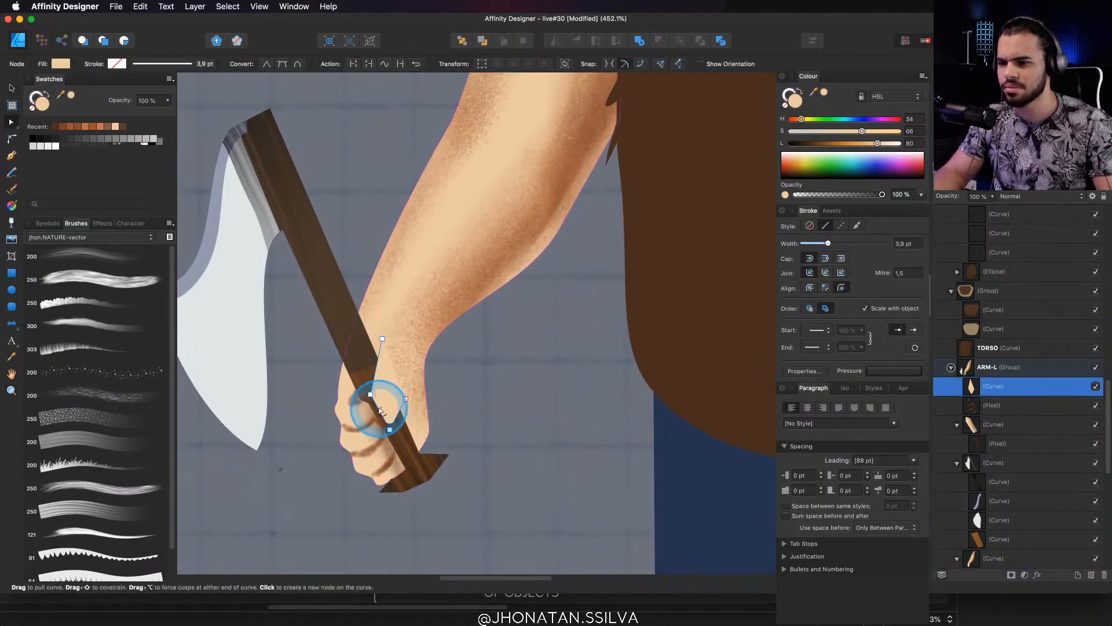
pyautogui.press('c')
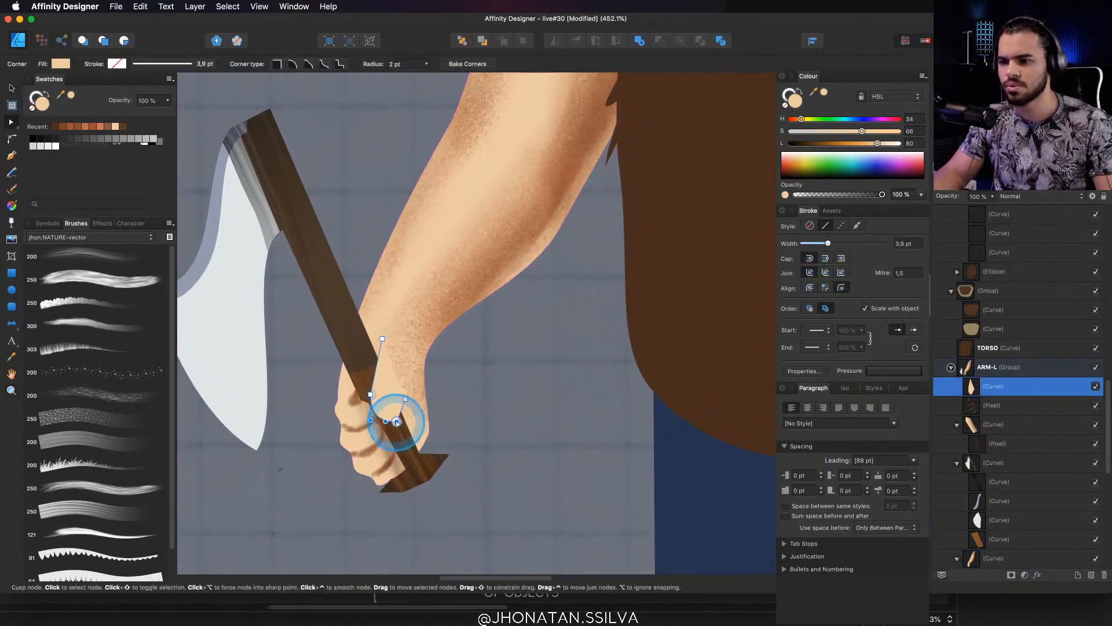
pyautogui.moveTo(398, 375); pyautogui.dragTo(398, 360)
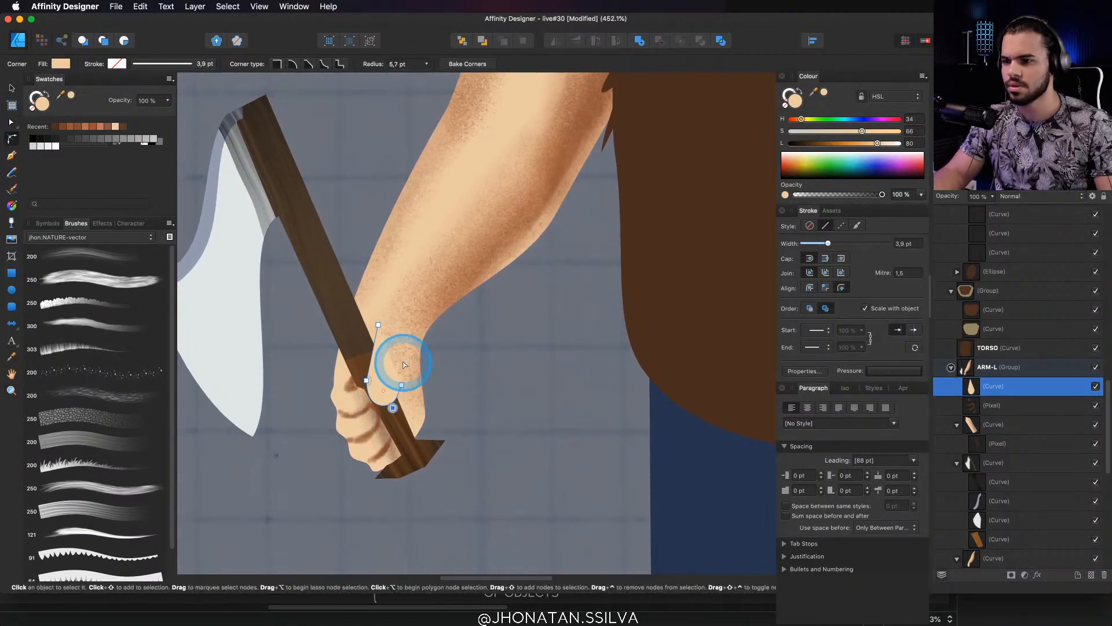
pyautogui.press('b')
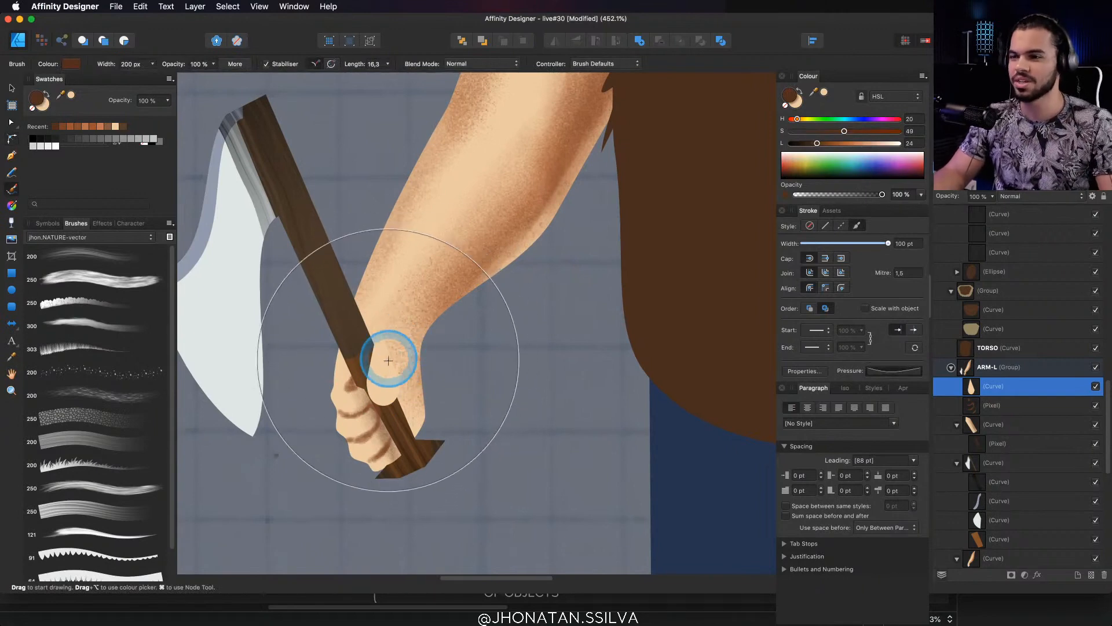
# Begin a pixel layer above the finger shape beside the axe handle and sample the hand's tan shading colour for the brush
pyautogui.press('v')
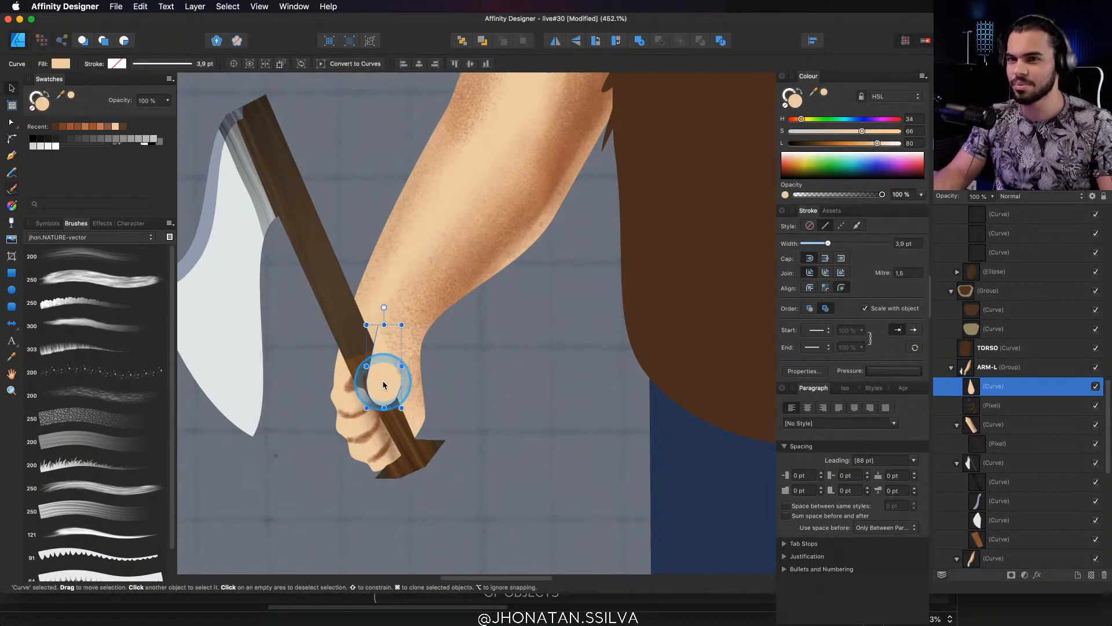
pyautogui.click(41, 40)
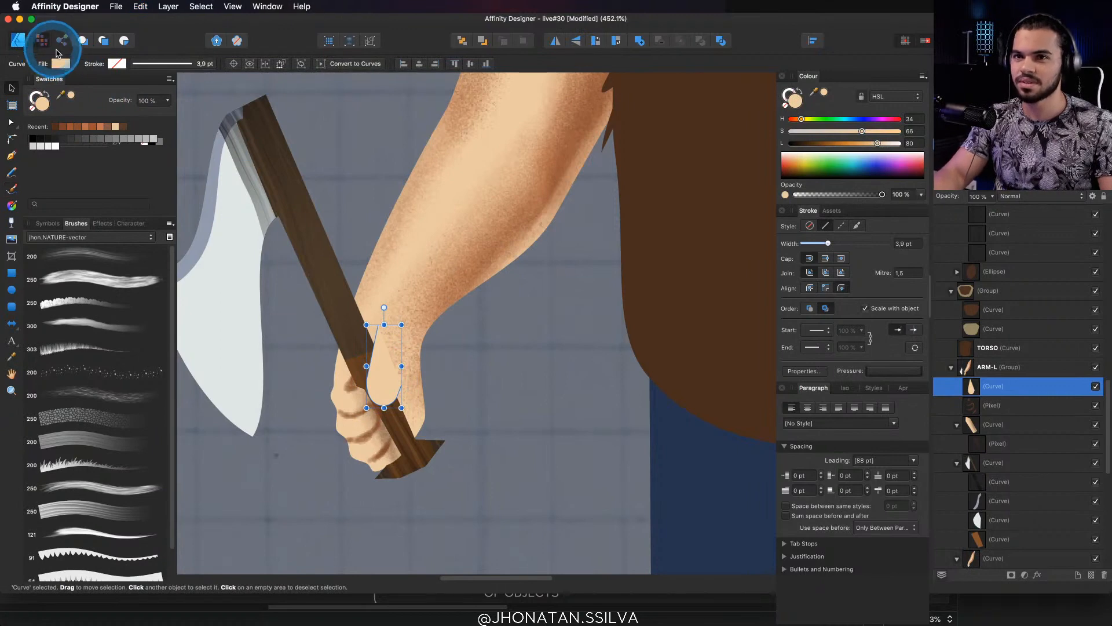
pyautogui.press('b')
pyautogui.moveTo(395, 361); pyautogui.dragTo(397, 366)
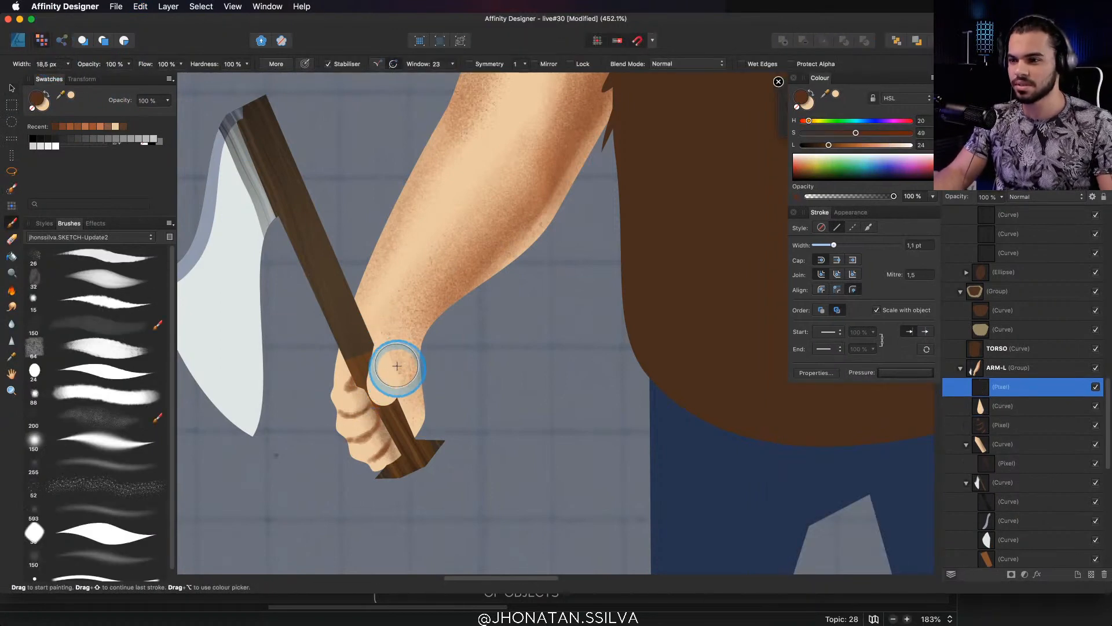
pyautogui.keyDown('alt'); pyautogui.click(393, 383); pyautogui.keyUp('alt')
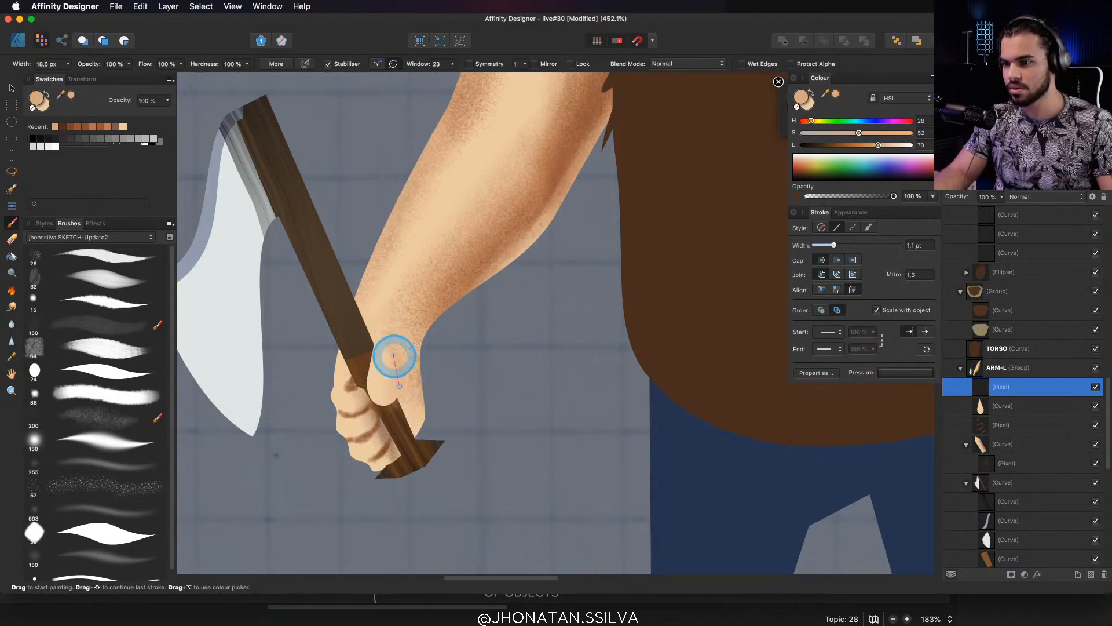
# Darken the brush colour to 58 lightness and paint shading around the edge and rounded tip of the finger beside the handle
pyautogui.scroll(3, 394, 355)
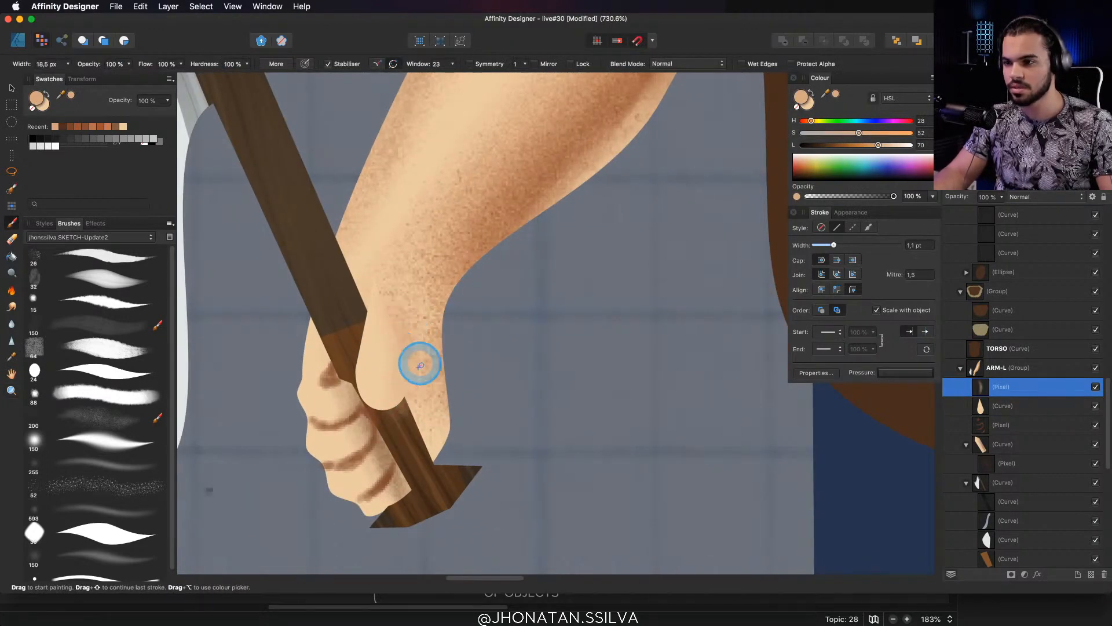
pyautogui.click(866, 146)
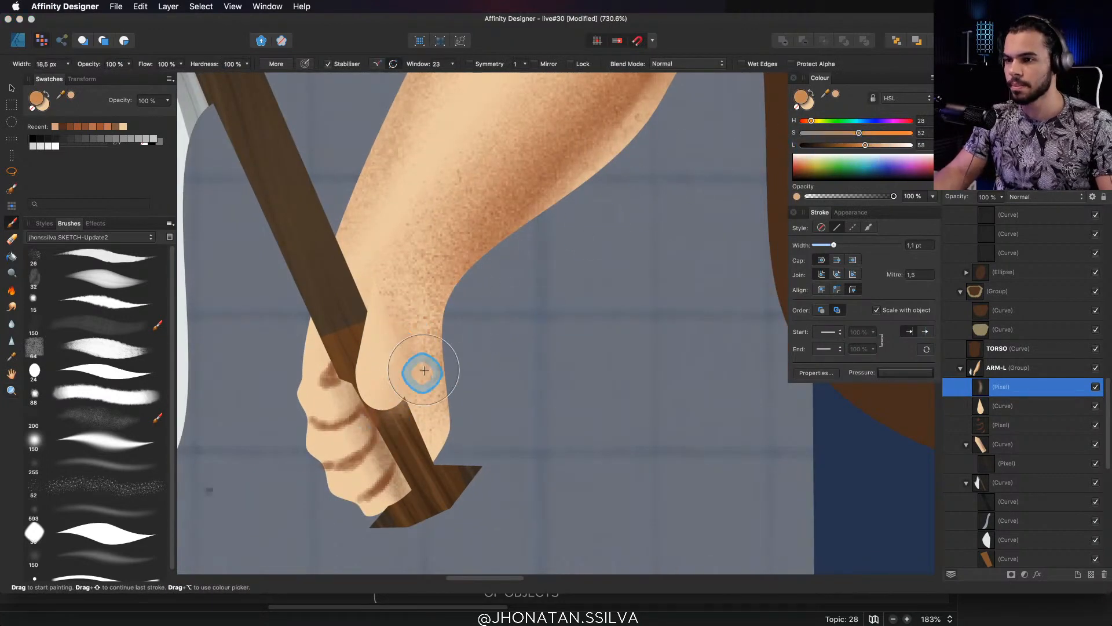
pyautogui.moveTo(365, 410)
pyautogui.mouseDown()
pyautogui.moveTo(372, 293)
pyautogui.moveTo(359, 388)
pyautogui.mouseUp()
pyautogui.moveTo(379, 424); pyautogui.dragTo(394, 416)
pyautogui.press('super+space')
pyautogui.moveTo(470, 389); pyautogui.dragTo(202, 530)
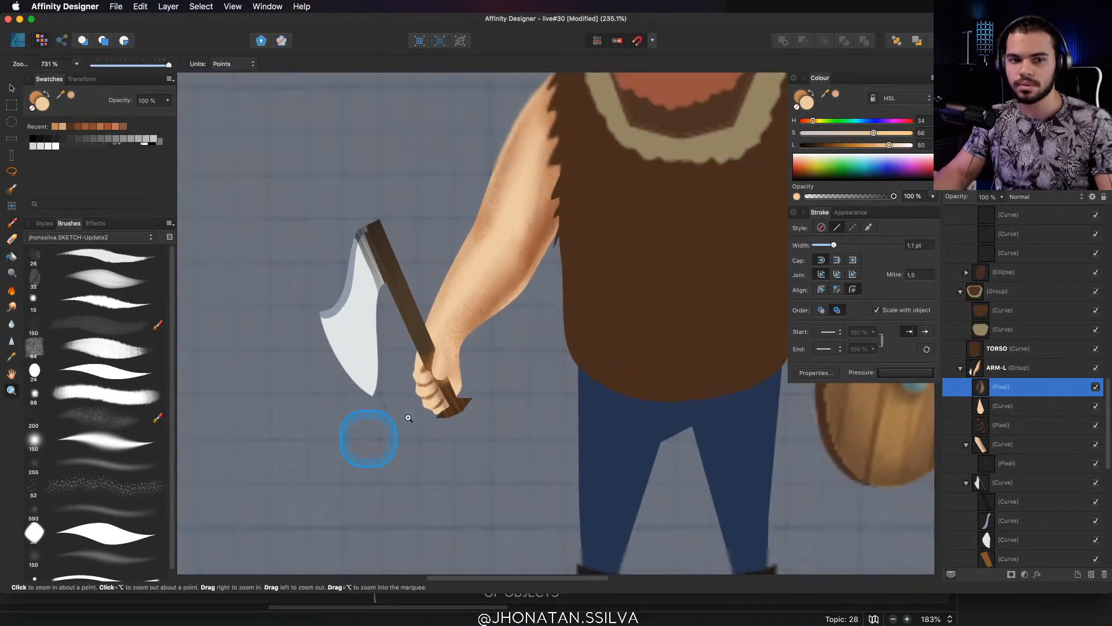
pyautogui.moveTo(412, 413); pyautogui.dragTo(348, 429)
pyautogui.moveTo(471, 407)
pyautogui.mouseDown()
pyautogui.moveTo(437, 417)
pyautogui.moveTo(377, 401)
pyautogui.mouseUp()
pyautogui.hscroll(4, 330, 353)
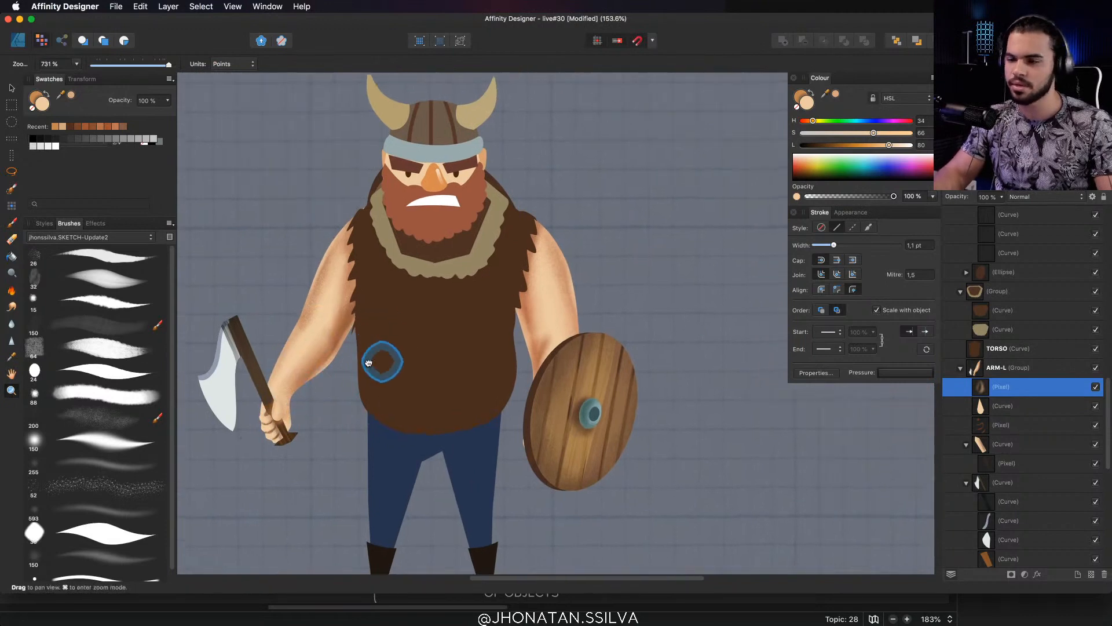
# Add a pixel layer inside the axe blade by painting with the soft 88 brush in the blade's sampled pale grey
pyautogui.press('v')
pyautogui.scroll(5, 322, 320)
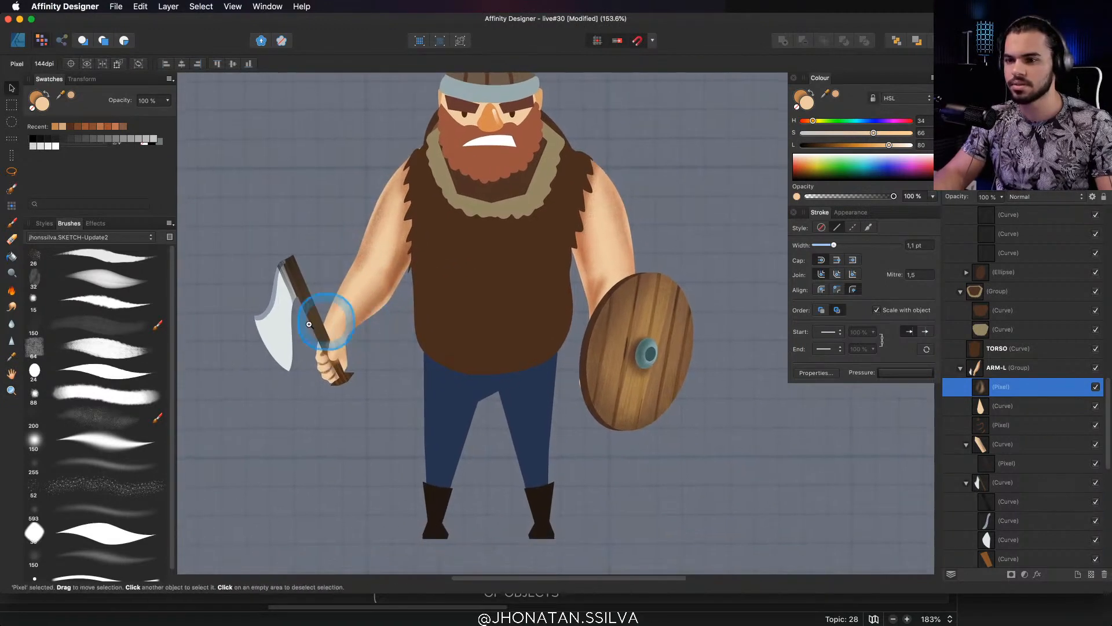
pyautogui.click(342, 333)
pyautogui.scroll(2, 353, 329)
pyautogui.press('b')
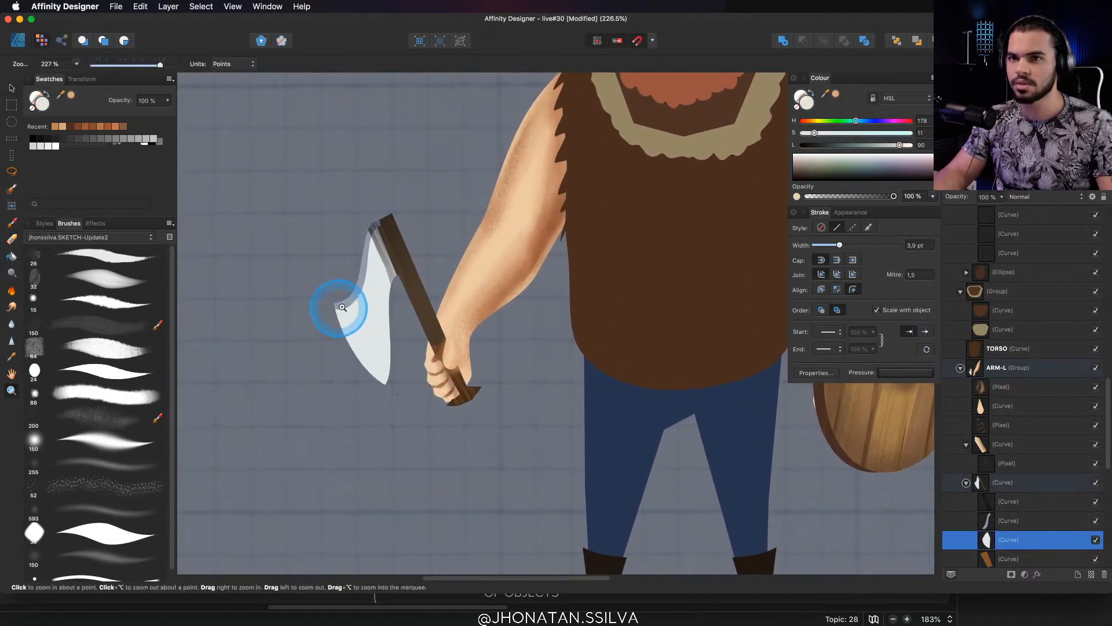
pyautogui.scroll(2, 353, 313)
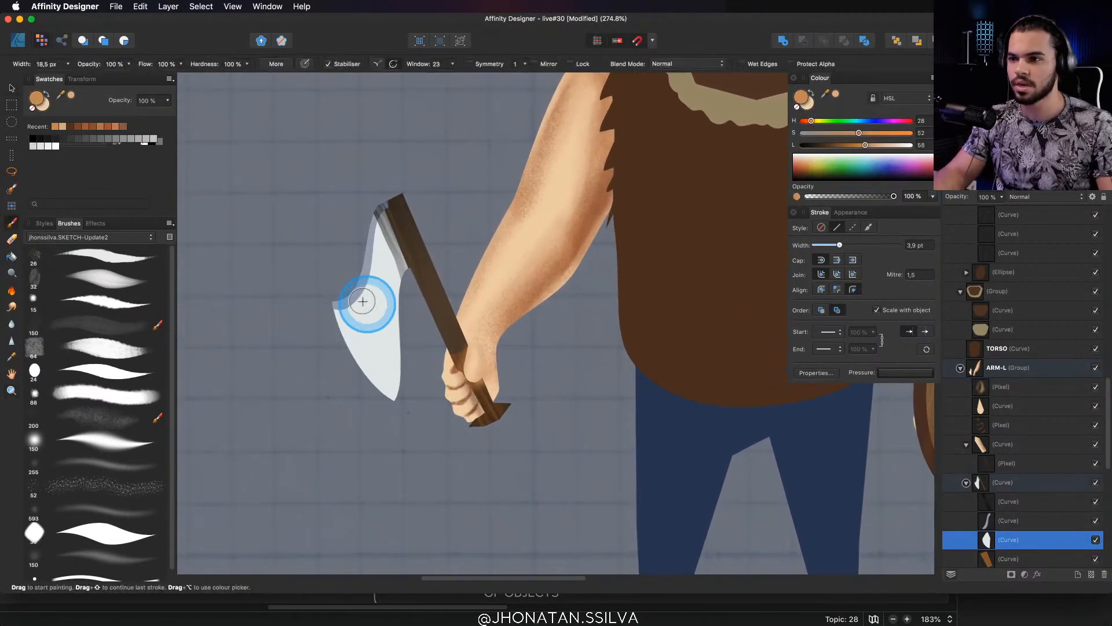
pyautogui.click(116, 397)
pyautogui.keyDown('alt'); pyautogui.click(363, 325); pyautogui.keyUp('alt')
pyautogui.moveTo(363, 325)
pyautogui.mouseDown()
pyautogui.moveTo(367, 293)
pyautogui.moveTo(381, 386)
pyautogui.mouseUp()
pyautogui.press('v')
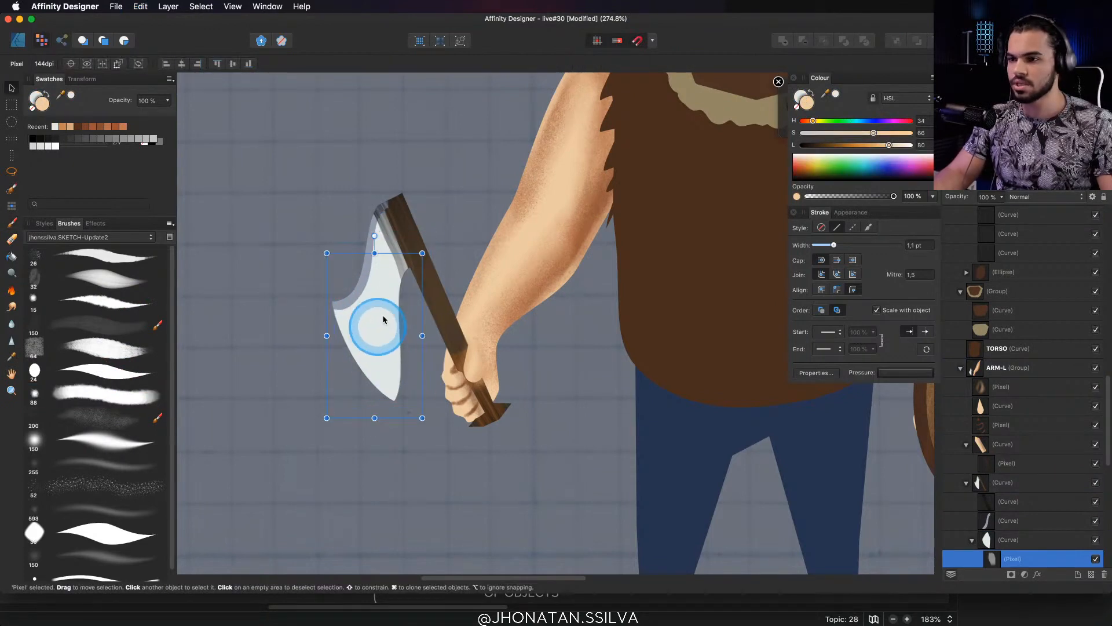
# Paint blue-grey shading down the axe blade at lightness 66, shifting the brush colour to hue 183 and saturation 28
pyautogui.press('b')
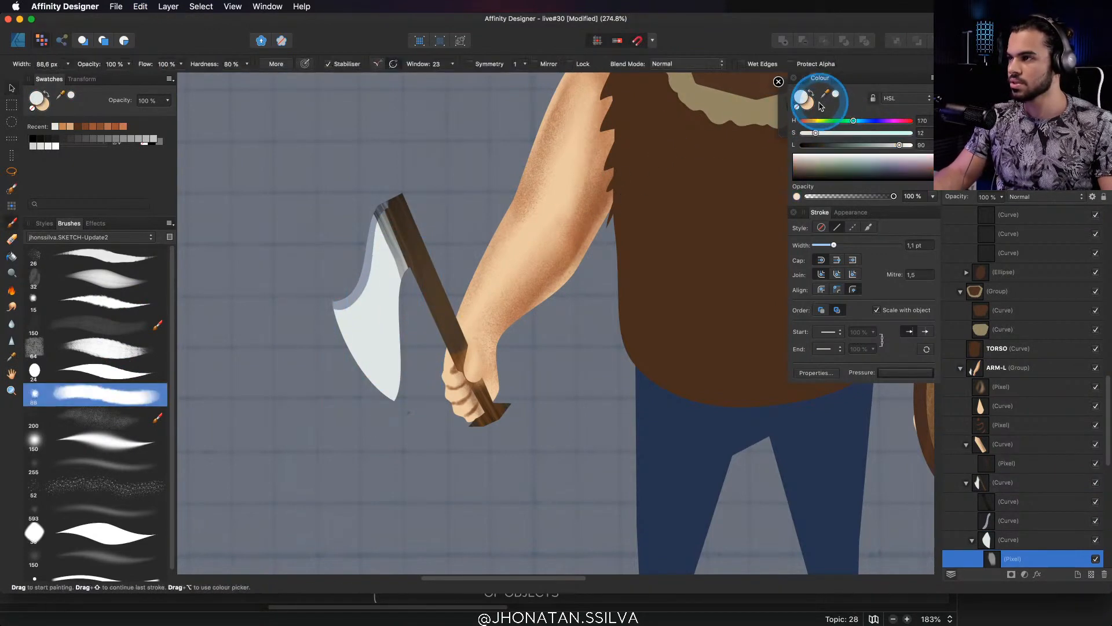
pyautogui.moveTo(867, 146); pyautogui.dragTo(873, 147)
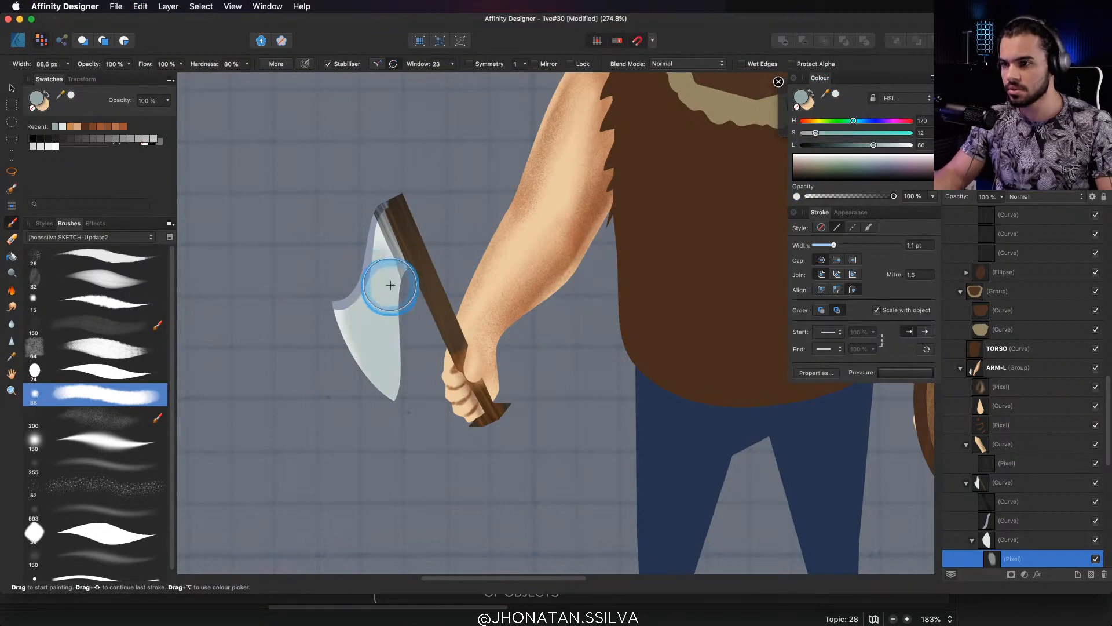
pyautogui.moveTo(391, 284); pyautogui.dragTo(367, 284)
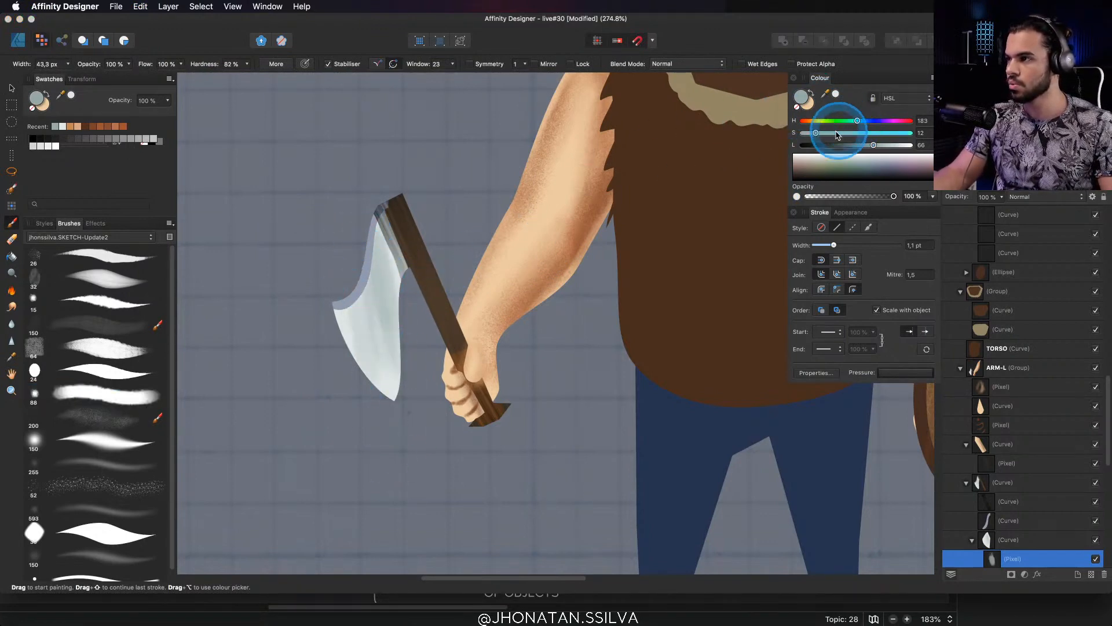
pyautogui.click(836, 134)
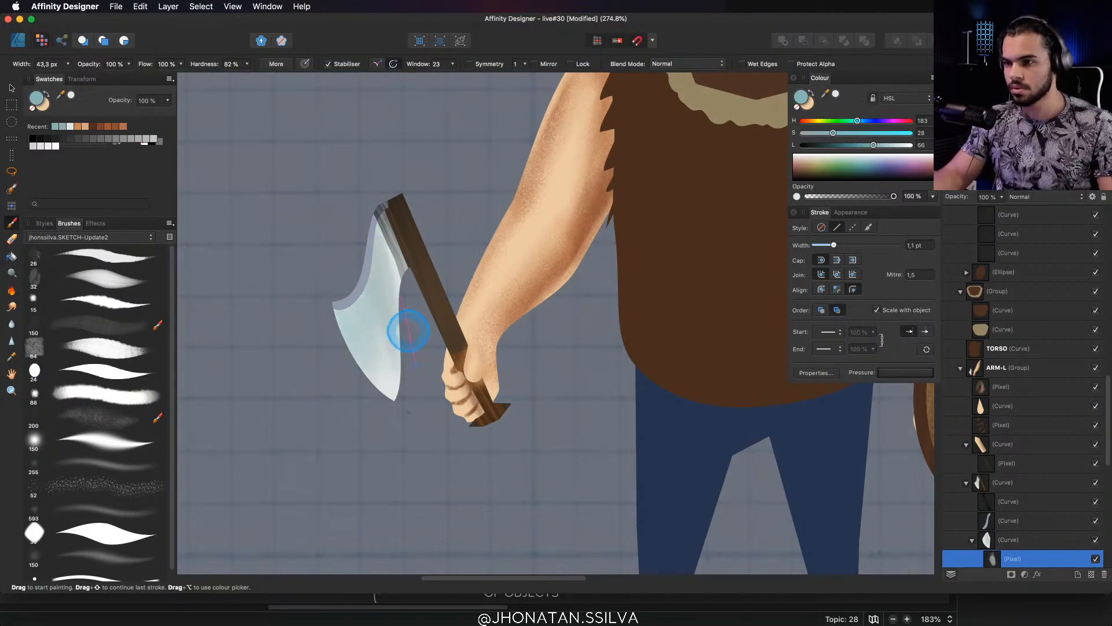
# Paint white highlight streaks along the middle of the axe blade with a brush about 26 px wide at lightness 100
pyautogui.scroll(3, 408, 330)
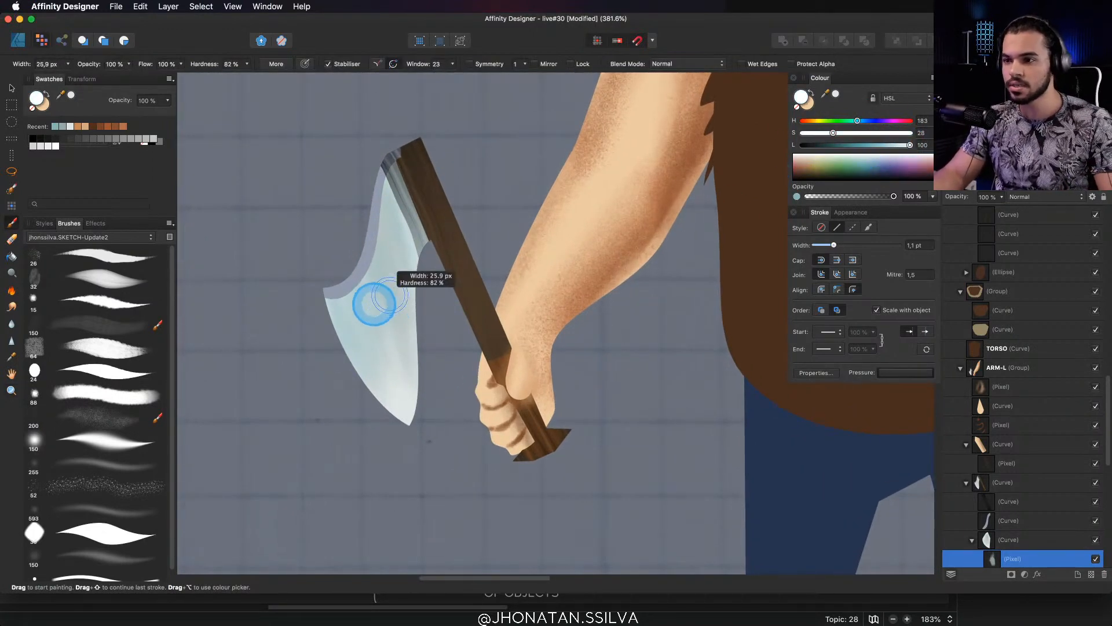
pyautogui.moveTo(379, 238); pyautogui.dragTo(387, 168)
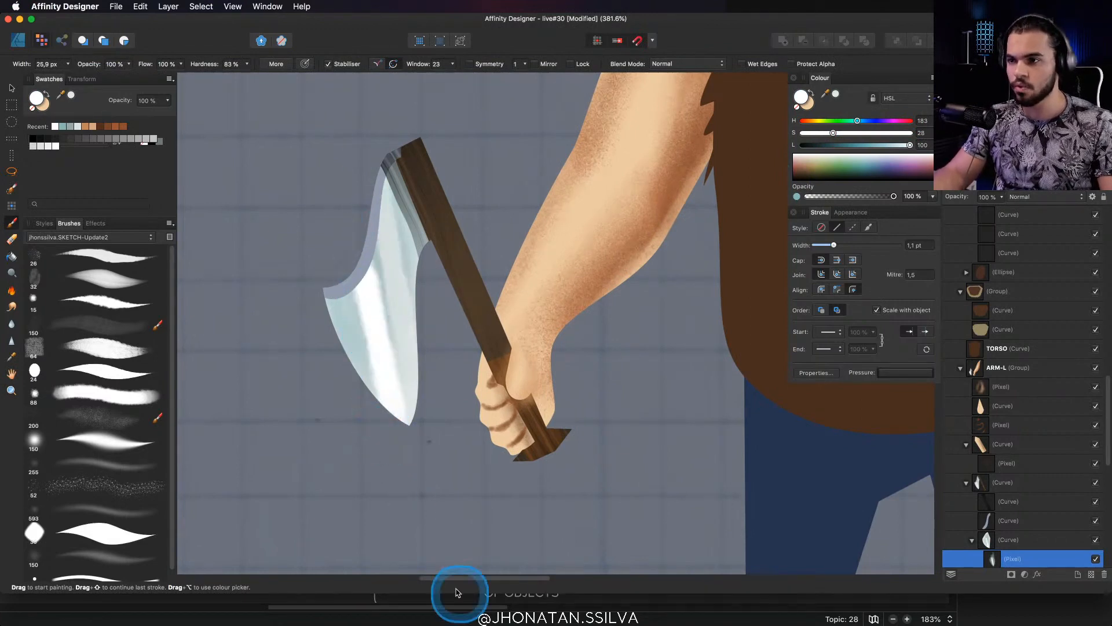
pyautogui.moveTo(376, 316)
pyautogui.mouseDown()
pyautogui.moveTo(289, 419)
pyautogui.moveTo(409, 327)
pyautogui.moveTo(355, 369)
pyautogui.moveTo(374, 363)
pyautogui.moveTo(385, 308)
pyautogui.mouseUp()
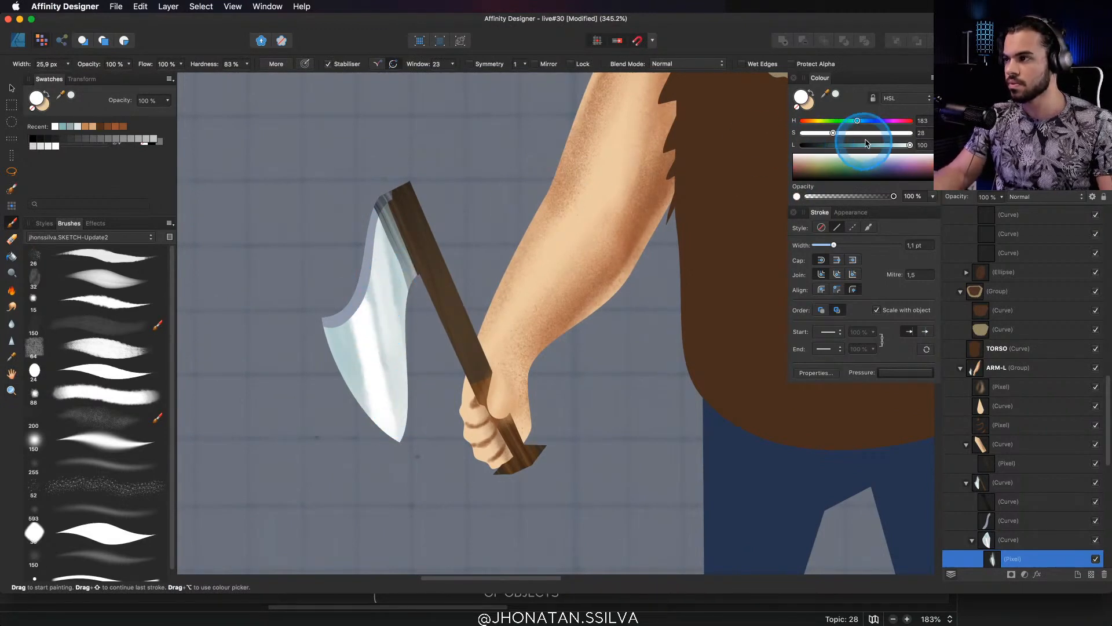
# Shade the blade's upper part beside the handle in dark teal, with the brush lightness set to 27
pyautogui.moveTo(865, 146); pyautogui.dragTo(864, 146)
pyautogui.moveTo(372, 260)
pyautogui.mouseDown()
pyautogui.moveTo(389, 400)
pyautogui.moveTo(366, 246)
pyautogui.moveTo(401, 467)
pyautogui.moveTo(365, 230)
pyautogui.moveTo(407, 476)
pyautogui.mouseUp()
pyautogui.moveTo(394, 220); pyautogui.dragTo(390, 229)
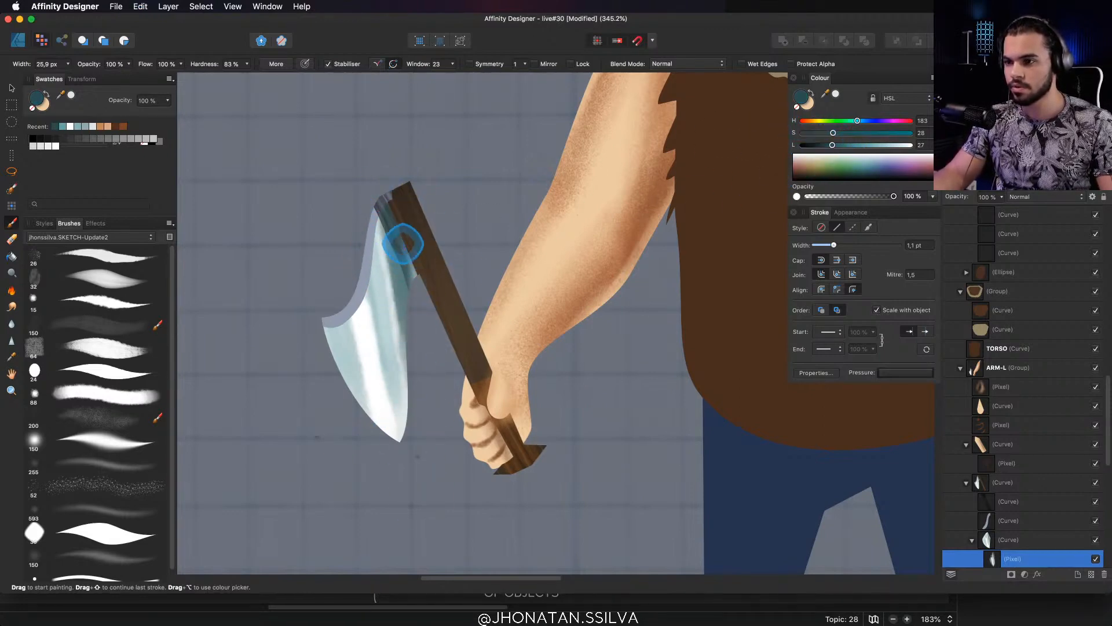
pyautogui.moveTo(406, 418)
pyautogui.keyDown('super'); pyautogui.mouseDown()
pyautogui.moveTo(373, 414)
pyautogui.moveTo(365, 392)
pyautogui.mouseUp(); pyautogui.keyUp('super')
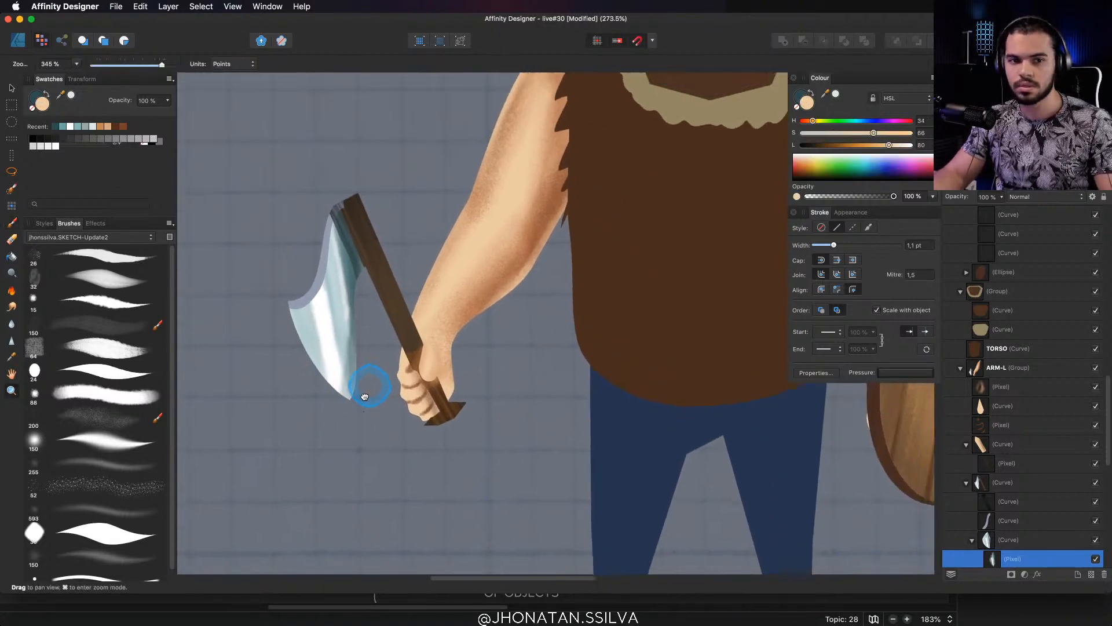
pyautogui.moveTo(267, 374)
pyautogui.keyDown('super'); pyautogui.mouseDown()
pyautogui.moveTo(318, 375)
pyautogui.moveTo(337, 338)
pyautogui.mouseUp(); pyautogui.keyUp('super')
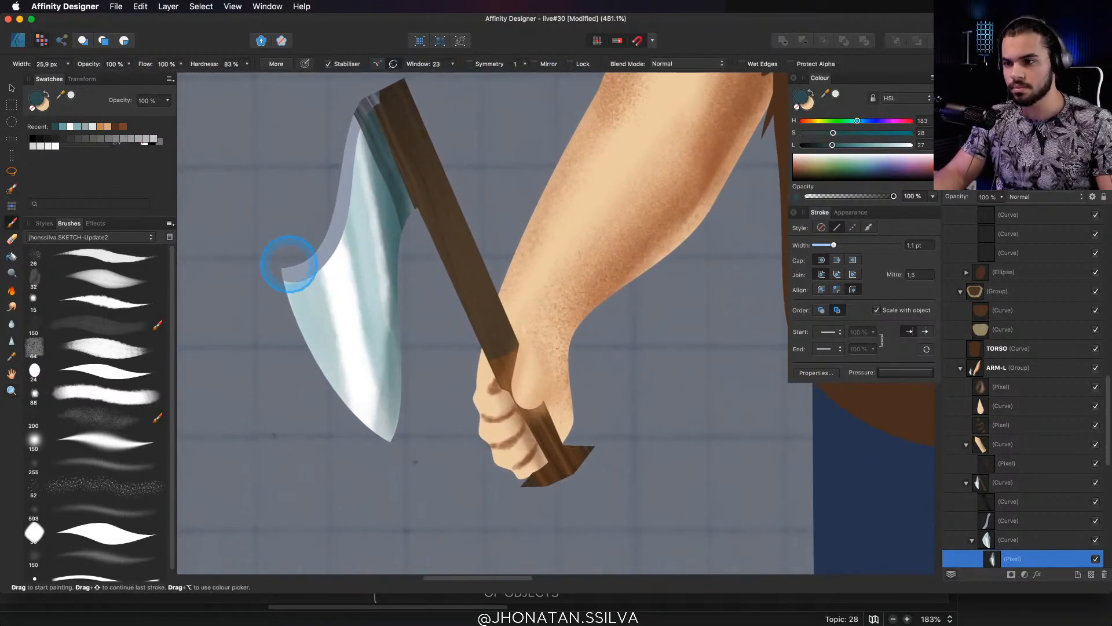
pyautogui.moveTo(289, 264); pyautogui.dragTo(351, 446)
pyautogui.press('super+z')
# Sample white from the blade and paint a thin highlight along its outer cutting edge with a 12.5 px brush
pyautogui.keyDown('alt'); pyautogui.click(346, 316); pyautogui.keyUp('alt')
pyautogui.moveTo(283, 271); pyautogui.dragTo(366, 435)
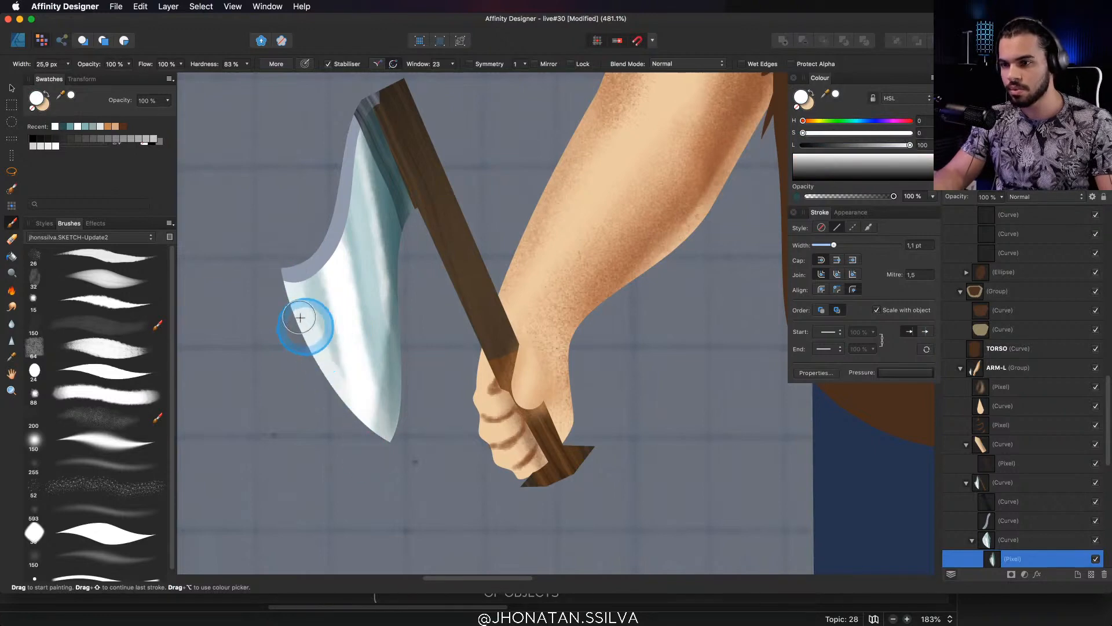
pyautogui.moveTo(300, 318)
pyautogui.mouseDown()
pyautogui.moveTo(319, 365)
pyautogui.moveTo(285, 283)
pyautogui.moveTo(309, 311)
pyautogui.moveTo(287, 324)
pyautogui.mouseUp()
pyautogui.press('super+z')
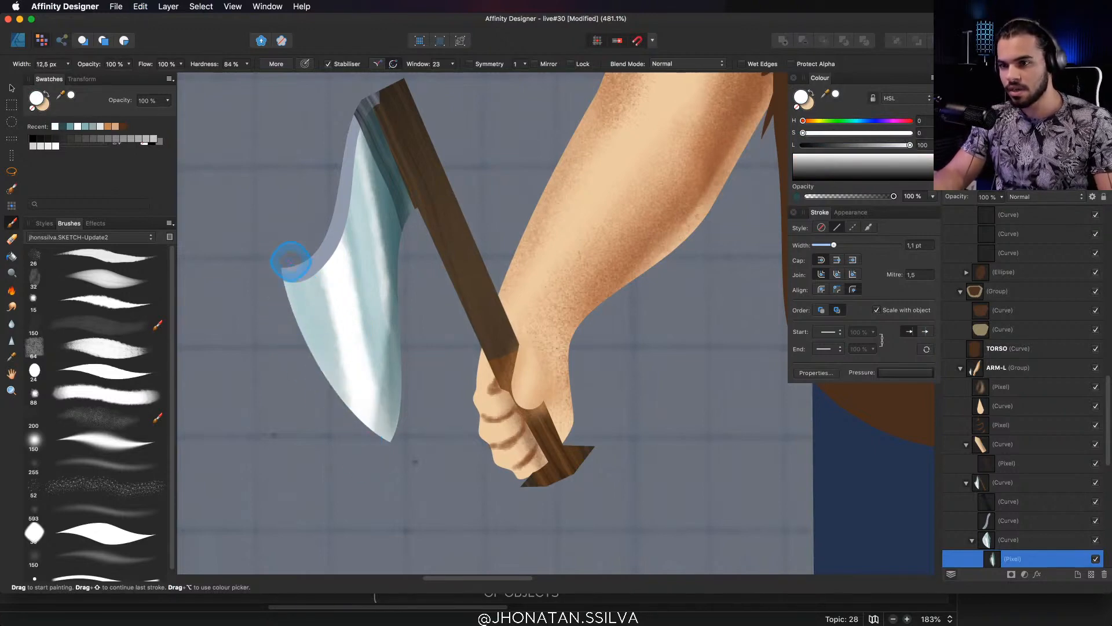
pyautogui.moveTo(291, 262); pyautogui.dragTo(370, 431)
pyautogui.press('super+z')
pyautogui.moveTo(287, 276); pyautogui.dragTo(330, 379)
pyautogui.moveTo(289, 284); pyautogui.dragTo(357, 413)
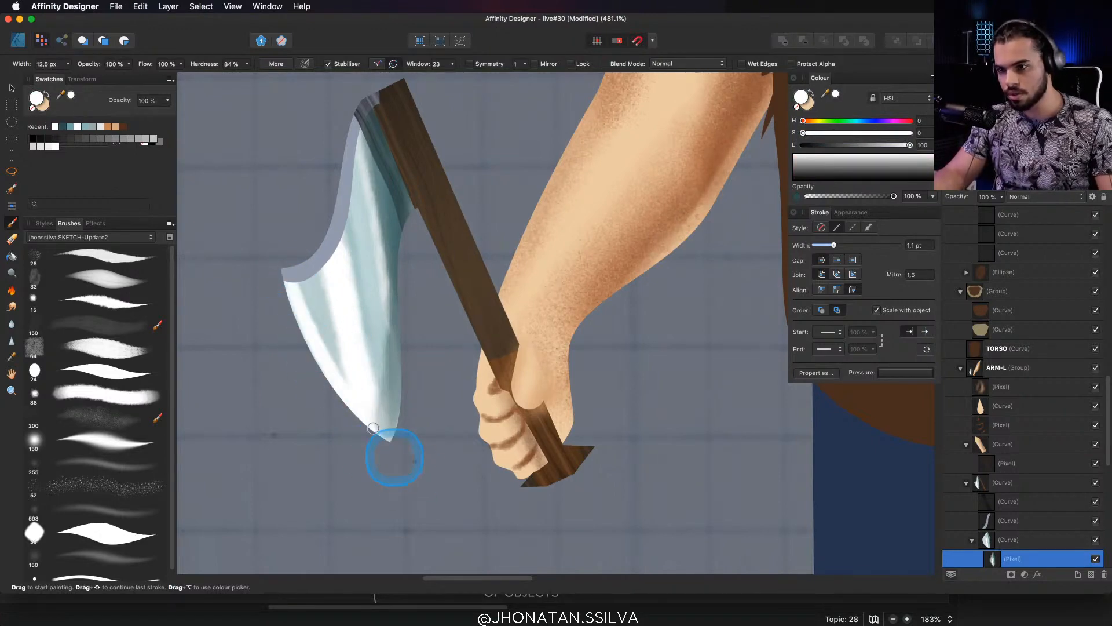
# Select the character's TORSO shape and save the document
pyautogui.keyDown('super'); pyautogui.moveTo(442, 319); pyautogui.dragTo(230, 414); pyautogui.keyUp('super')
pyautogui.keyDown('super'); pyautogui.moveTo(437, 318); pyautogui.dragTo(348, 357); pyautogui.keyUp('super')
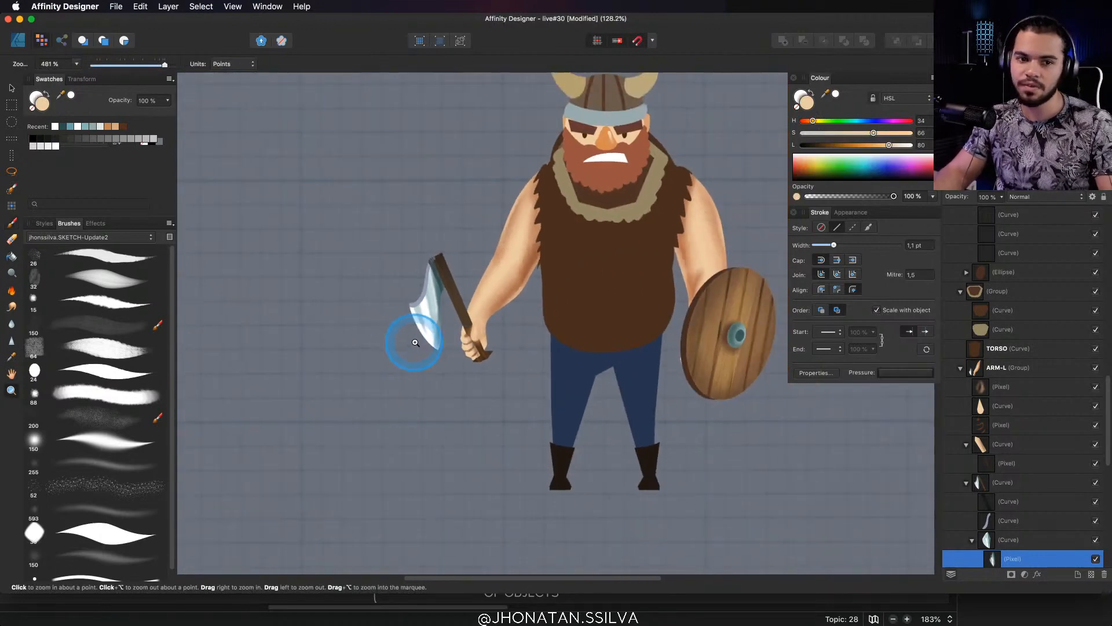
pyautogui.moveTo(478, 303); pyautogui.dragTo(458, 312)
pyautogui.hscroll(6, 458, 313)
pyautogui.scroll(2, 459, 313)
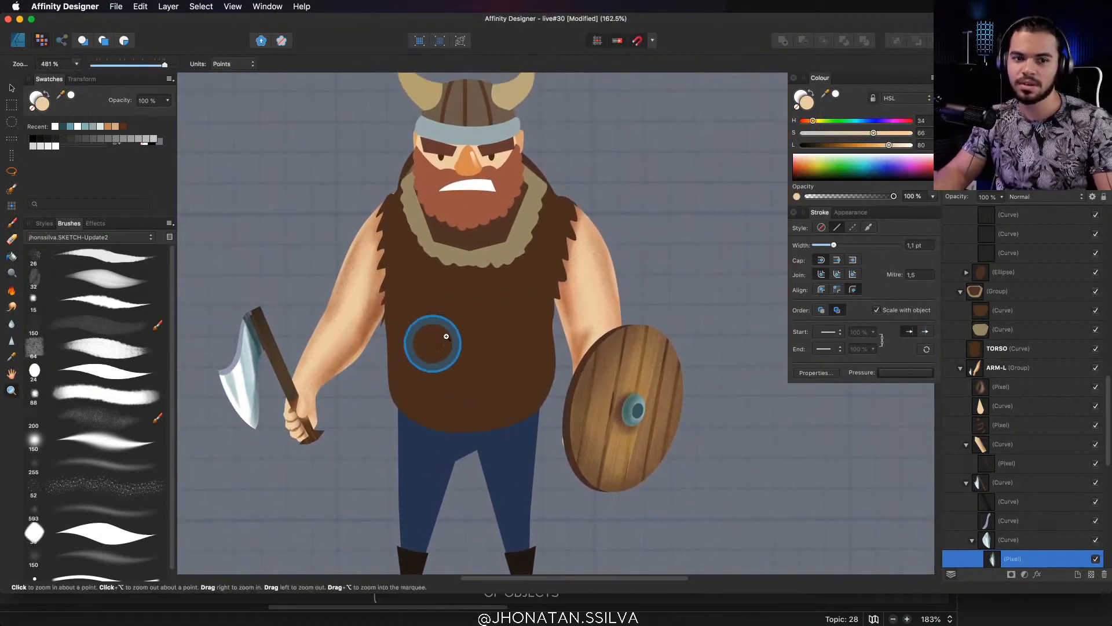
pyautogui.scroll(-1, 400, 336)
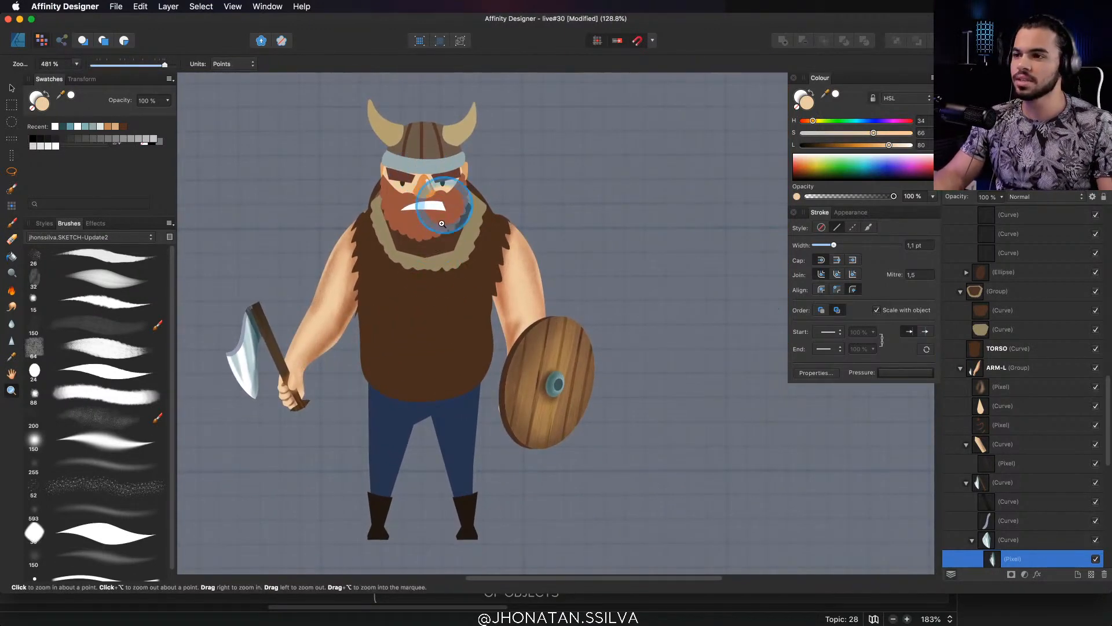
pyautogui.scroll(2, 440, 261)
pyautogui.press('v')
pyautogui.click(427, 297)
pyautogui.scroll(1, 445, 306)
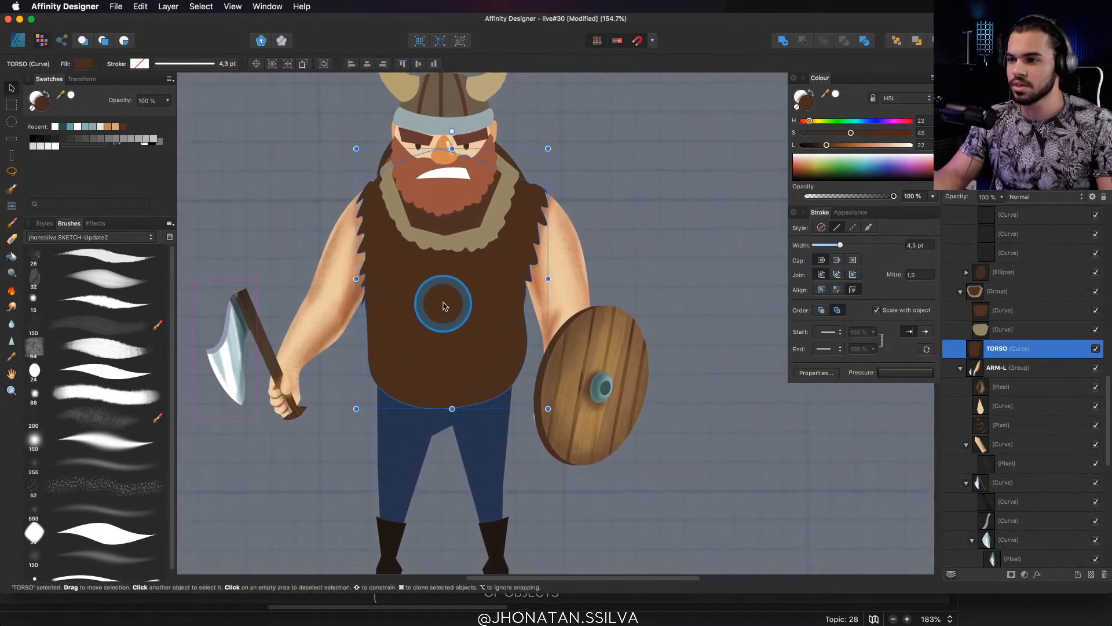
pyautogui.press('super+s')
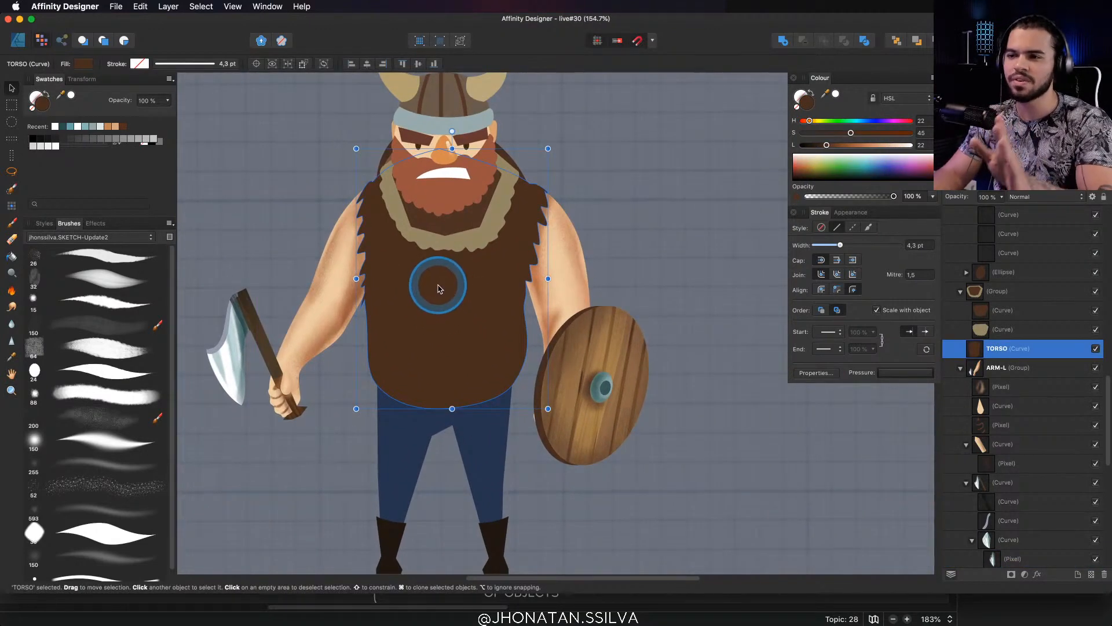
# Add a pixel layer inside the torso, choose the textured 200 brush and sample the torso's brown
pyautogui.moveTo(455, 270); pyautogui.dragTo(458, 286)
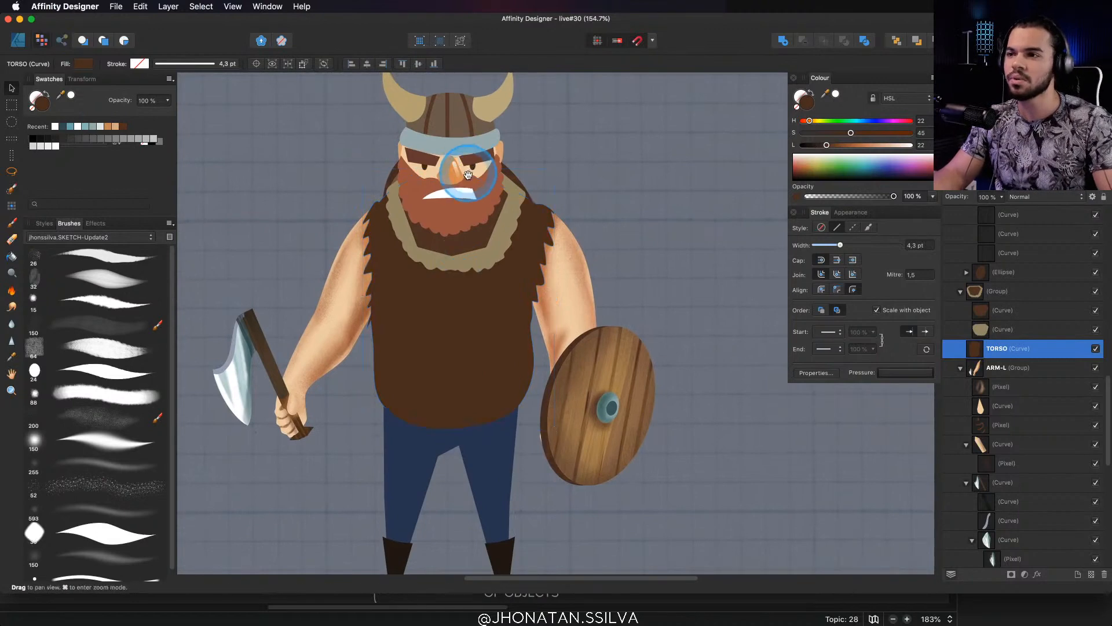
pyautogui.moveTo(468, 174); pyautogui.dragTo(471, 202)
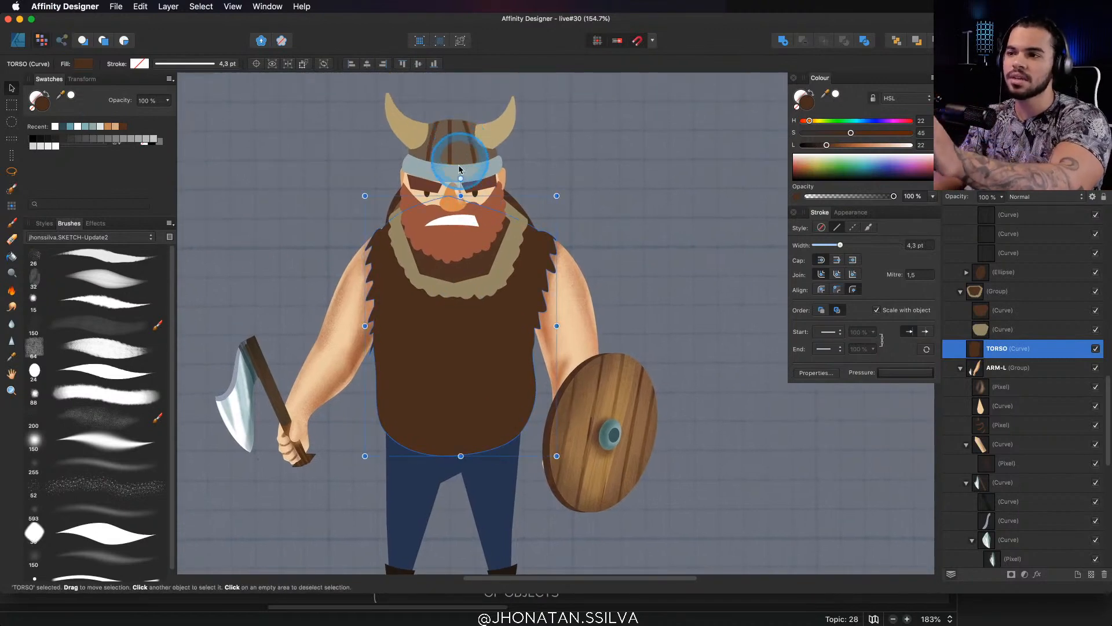
pyautogui.click(447, 337)
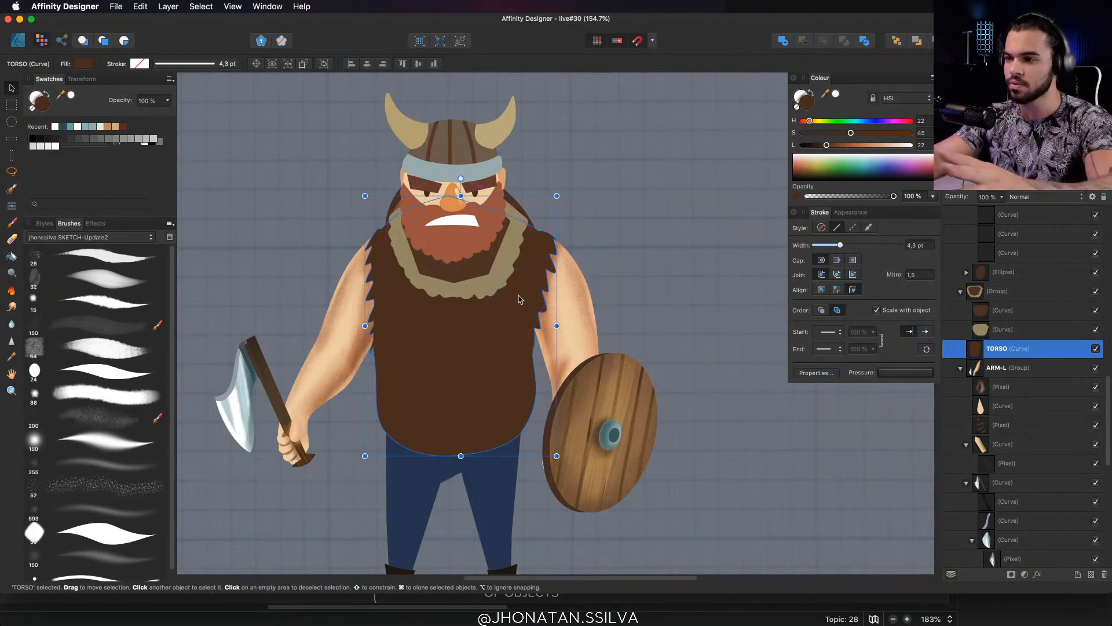
pyautogui.press('super+space')
pyautogui.moveTo(497, 324)
pyautogui.mouseDown()
pyautogui.moveTo(509, 323)
pyautogui.moveTo(505, 336)
pyautogui.mouseUp()
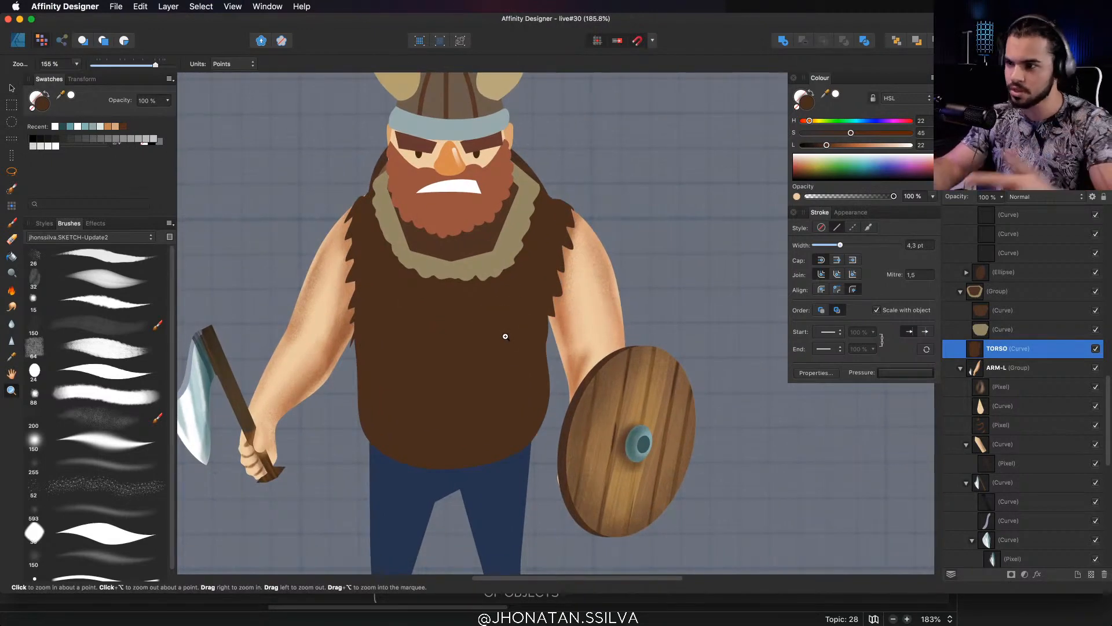
pyautogui.moveTo(517, 317); pyautogui.dragTo(506, 332)
pyautogui.press('b')
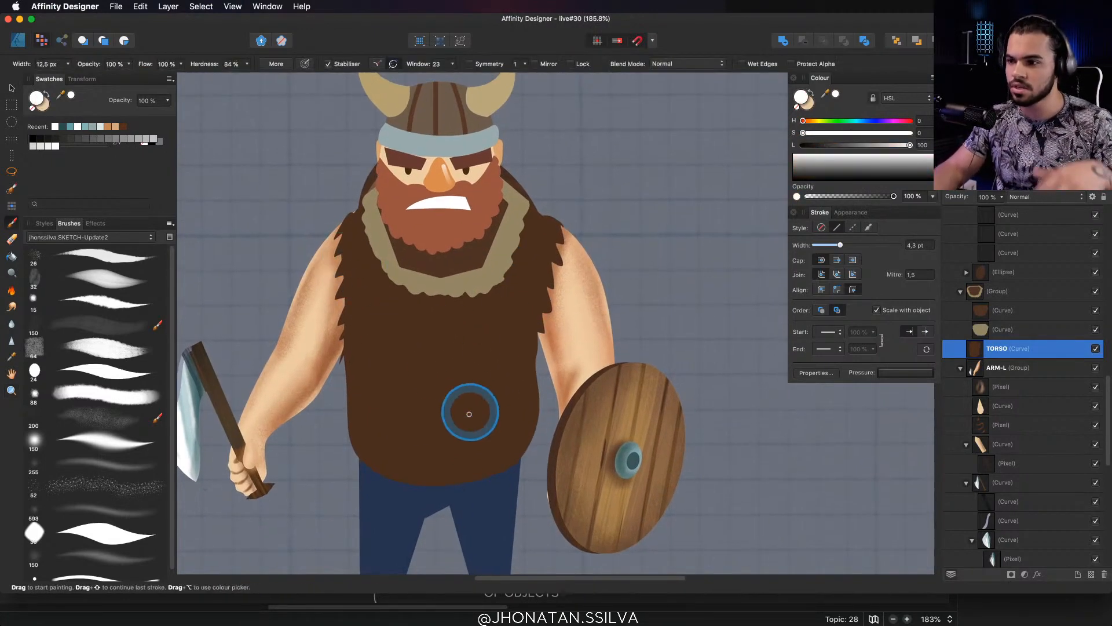
pyautogui.moveTo(488, 363)
pyautogui.mouseDown()
pyautogui.moveTo(514, 374)
pyautogui.moveTo(505, 371)
pyautogui.mouseUp()
pyautogui.moveTo(521, 357); pyautogui.dragTo(498, 378)
pyautogui.scroll(-2, 501, 387)
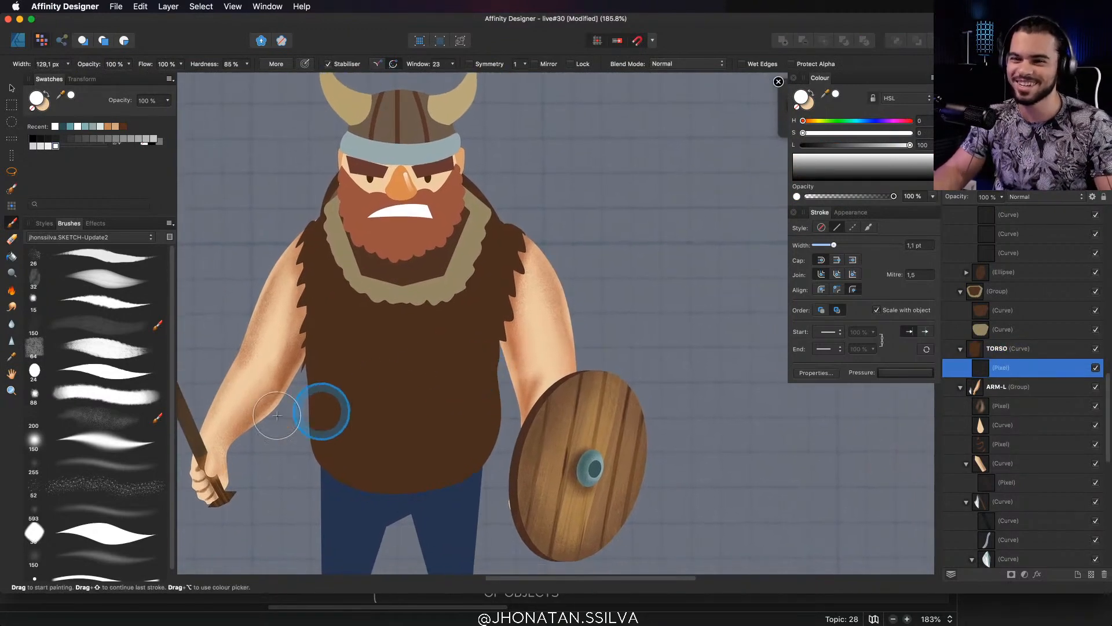
pyautogui.click(125, 414)
pyautogui.keyDown('alt'); pyautogui.click(470, 352); pyautogui.keyUp('alt')
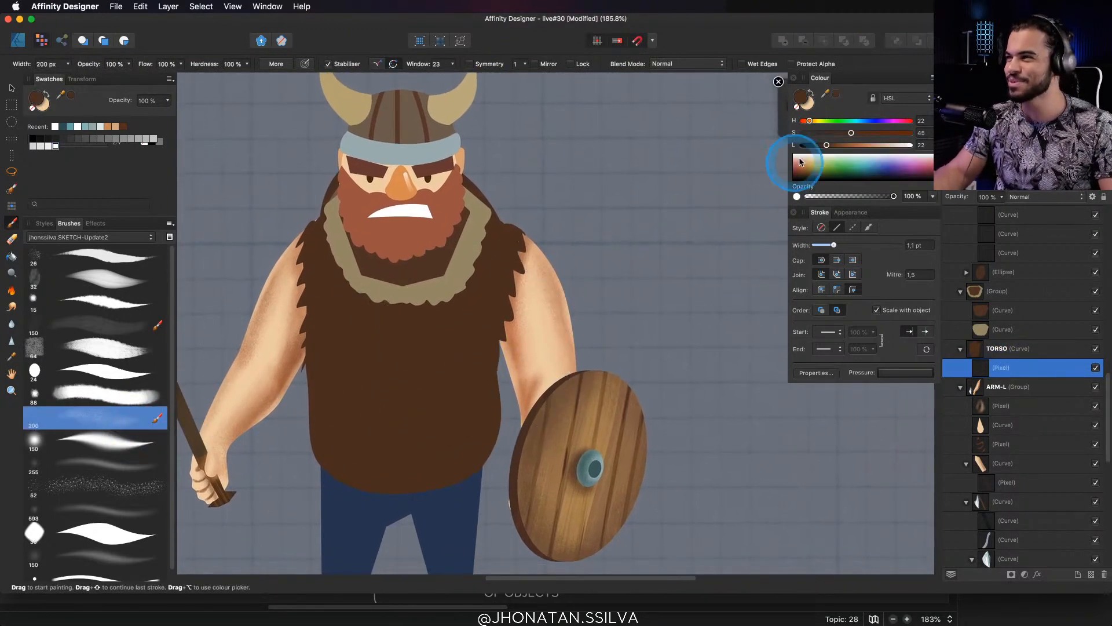
# Paint grainy lighter-brown texture along the torso's lower sides and bottom with the 200 px brush at lightness 45
pyautogui.moveTo(824, 145); pyautogui.dragTo(827, 145)
pyautogui.moveTo(483, 397); pyautogui.dragTo(495, 348)
pyautogui.moveTo(814, 145); pyautogui.dragTo(845, 145)
pyautogui.moveTo(524, 337); pyautogui.dragTo(530, 316)
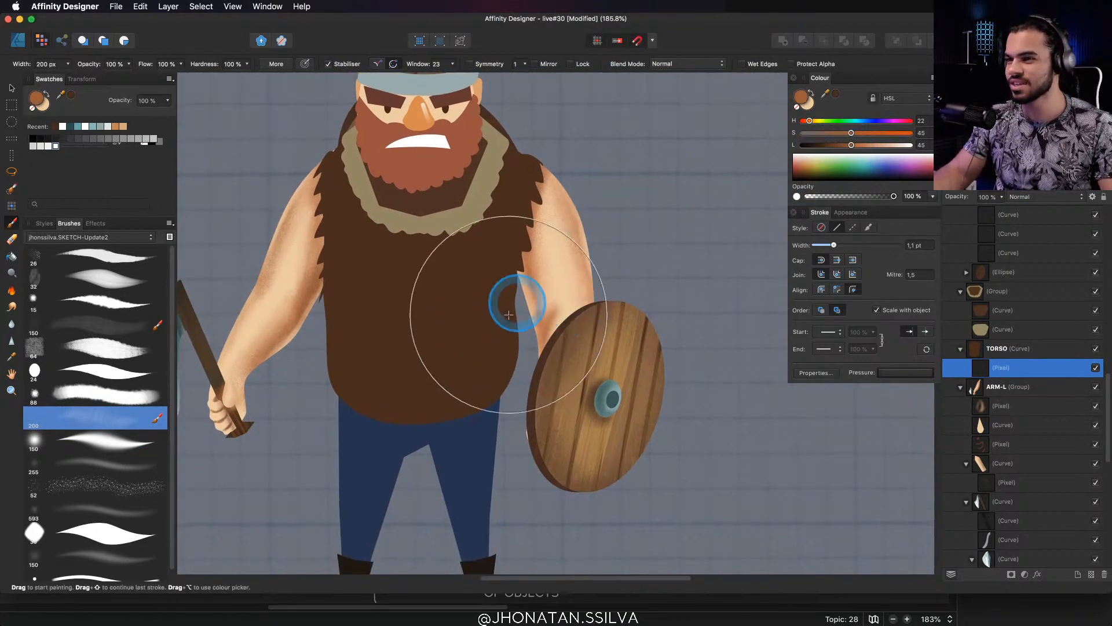
pyautogui.moveTo(512, 275); pyautogui.dragTo(478, 383)
pyautogui.moveTo(515, 297); pyautogui.dragTo(477, 414)
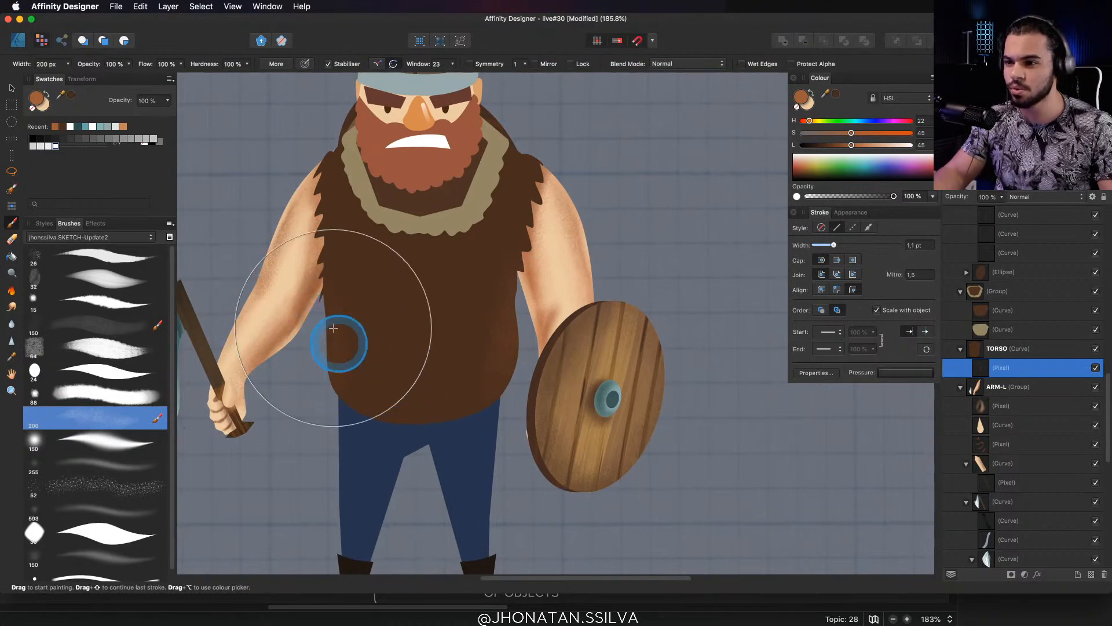
pyautogui.scroll(3, 347, 336)
pyautogui.moveTo(375, 493); pyautogui.dragTo(349, 433)
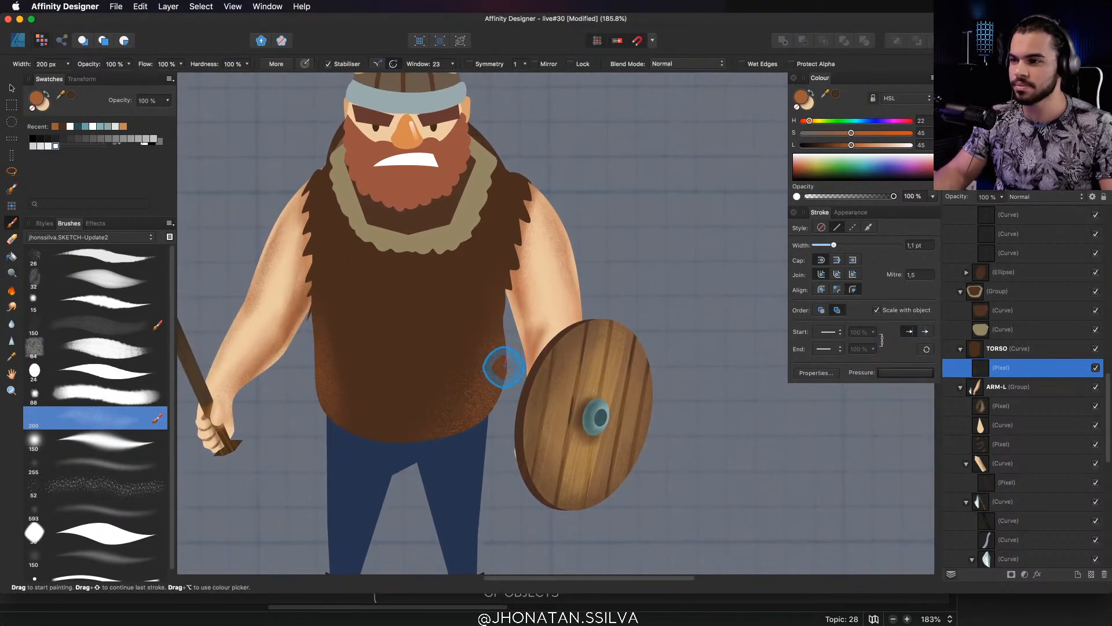
# Paint dark brown shading on the torso beneath the fur collar at lightness 16, reducing the brush to about 92 px
pyautogui.scroll(2, 510, 353)
pyautogui.keyDown('alt'); pyautogui.click(532, 271); pyautogui.keyUp('alt')
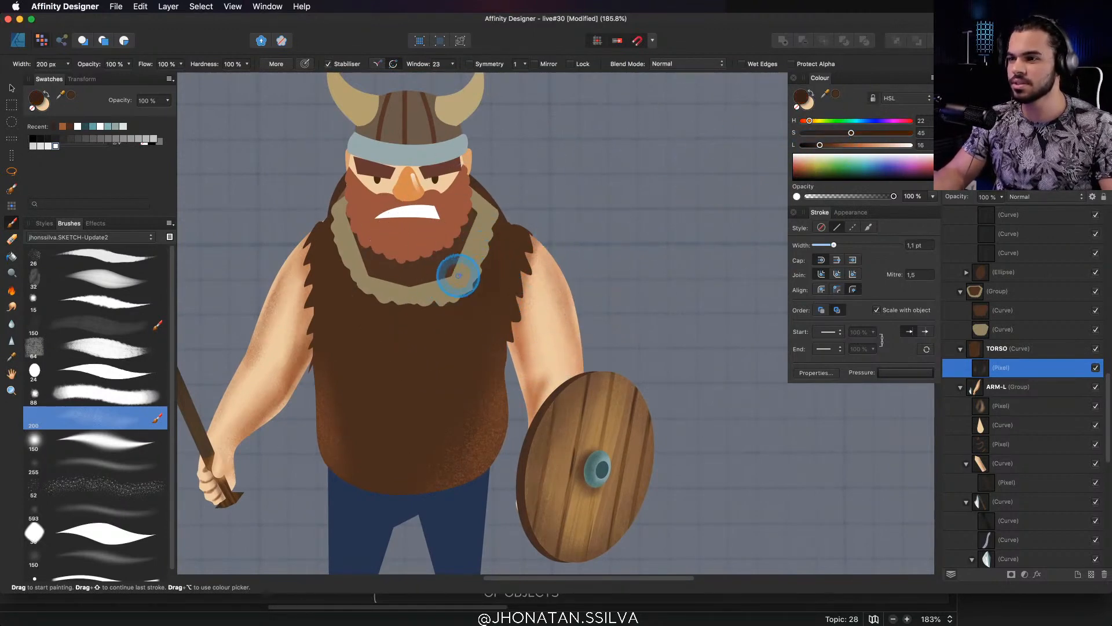
pyautogui.moveTo(483, 261); pyautogui.dragTo(440, 275)
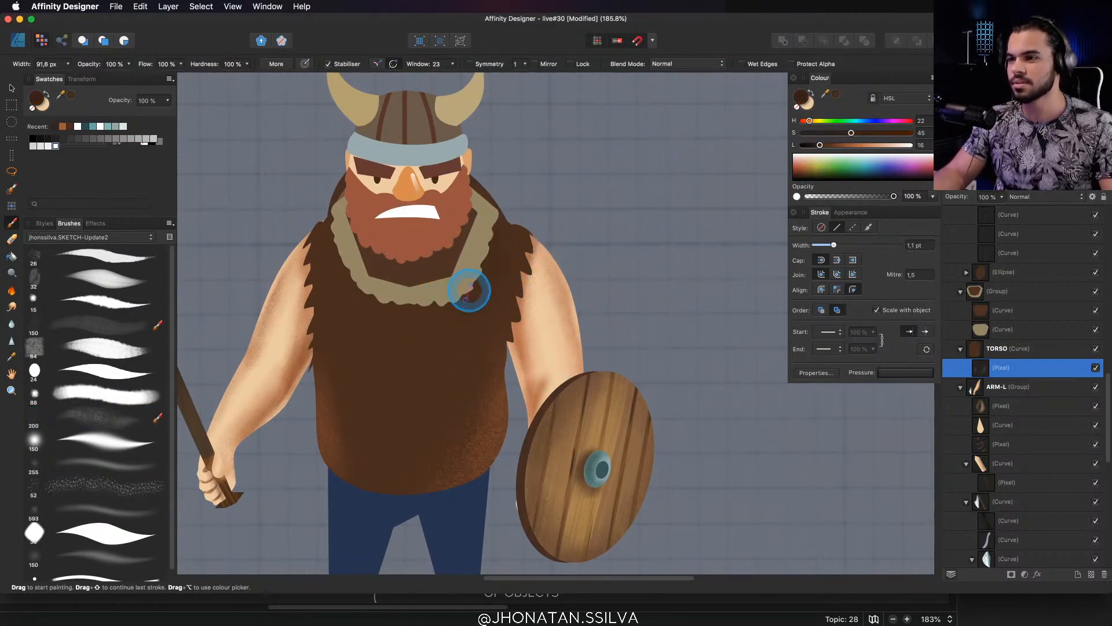
pyautogui.moveTo(491, 233); pyautogui.dragTo(513, 268)
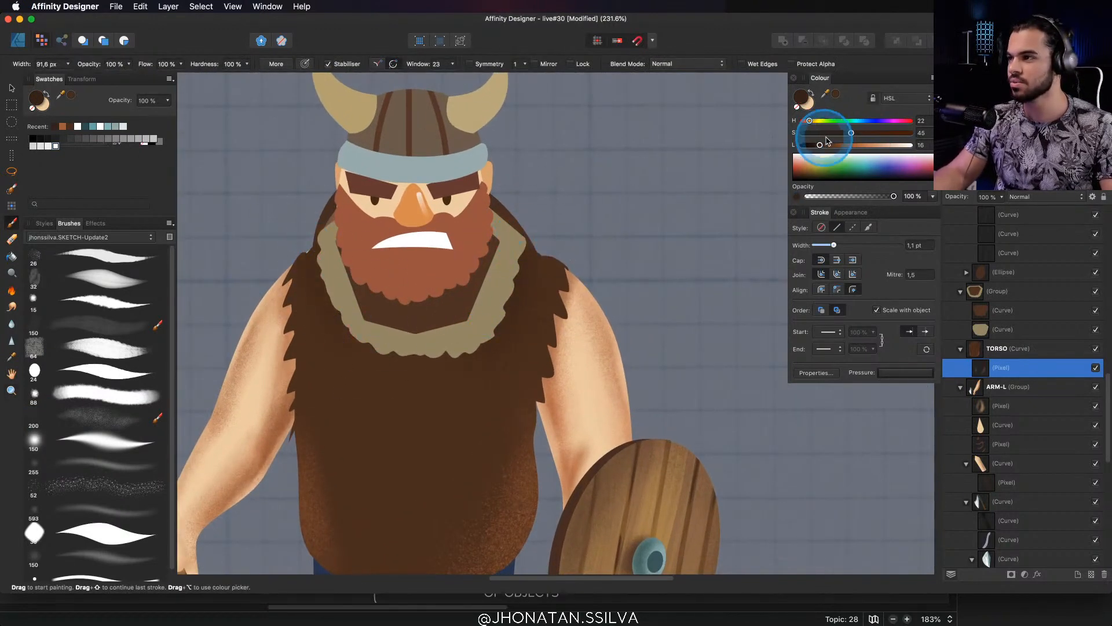
# Deepen the torso's shadow beneath the fur collar with near-black brown strokes at lightness 6
pyautogui.moveTo(820, 145); pyautogui.dragTo(809, 145)
pyautogui.moveTo(314, 252); pyautogui.dragTo(352, 348)
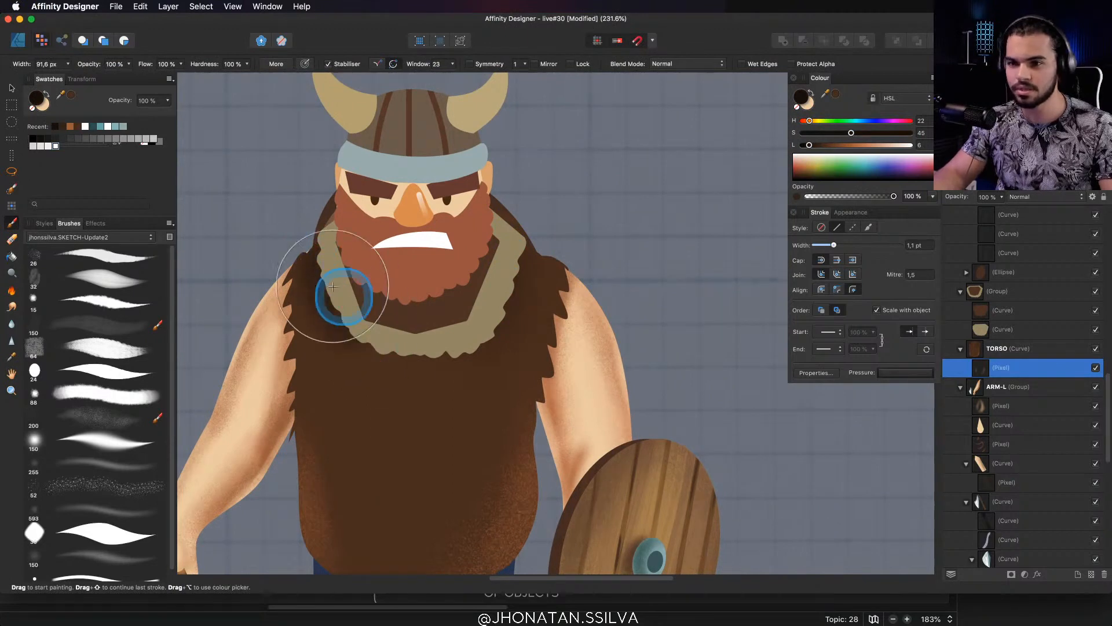
pyautogui.moveTo(333, 286)
pyautogui.mouseDown()
pyautogui.moveTo(397, 373)
pyautogui.moveTo(372, 333)
pyautogui.moveTo(444, 351)
pyautogui.moveTo(376, 345)
pyautogui.moveTo(453, 330)
pyautogui.moveTo(495, 260)
pyautogui.moveTo(494, 338)
pyautogui.moveTo(513, 274)
pyautogui.moveTo(459, 310)
pyautogui.mouseUp()
# Enlarge the brush to about 152 px, darken the torso's lower sides with soft strokes and save the document
pyautogui.moveTo(346, 473)
pyautogui.mouseDown()
pyautogui.moveTo(332, 398)
pyautogui.moveTo(378, 389)
pyautogui.mouseUp()
pyautogui.moveTo(332, 346); pyautogui.dragTo(381, 436)
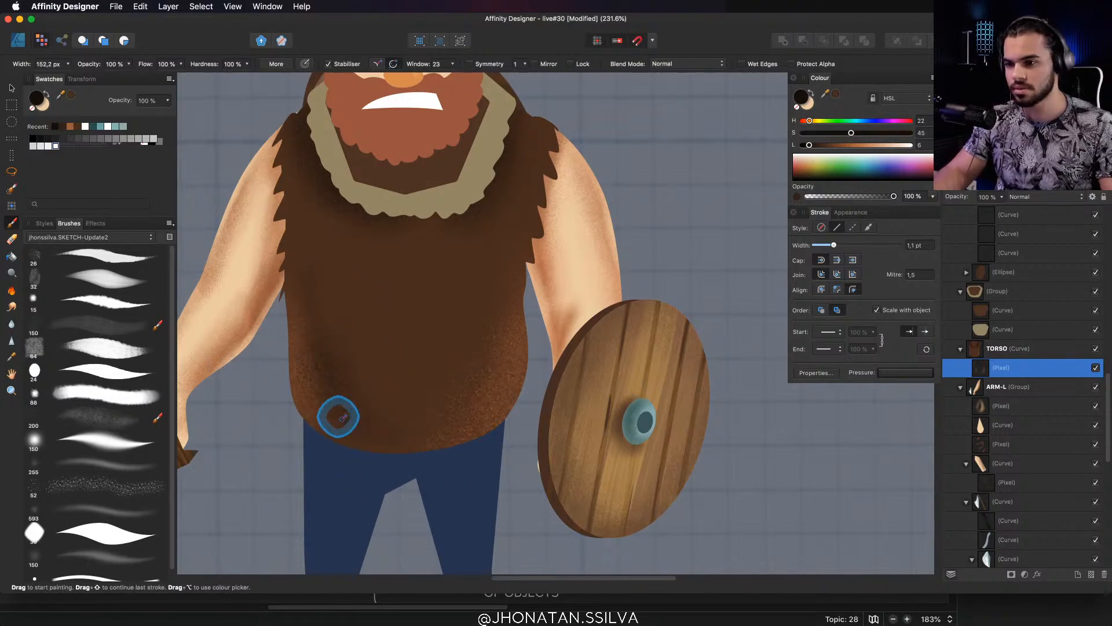
pyautogui.moveTo(361, 382)
pyautogui.mouseDown()
pyautogui.moveTo(451, 413)
pyautogui.moveTo(504, 354)
pyautogui.moveTo(302, 357)
pyautogui.moveTo(479, 343)
pyautogui.moveTo(307, 323)
pyautogui.moveTo(485, 320)
pyautogui.moveTo(316, 279)
pyautogui.moveTo(466, 298)
pyautogui.moveTo(328, 275)
pyautogui.mouseUp()
pyautogui.moveTo(451, 300); pyautogui.dragTo(464, 357)
pyautogui.press('super+s')
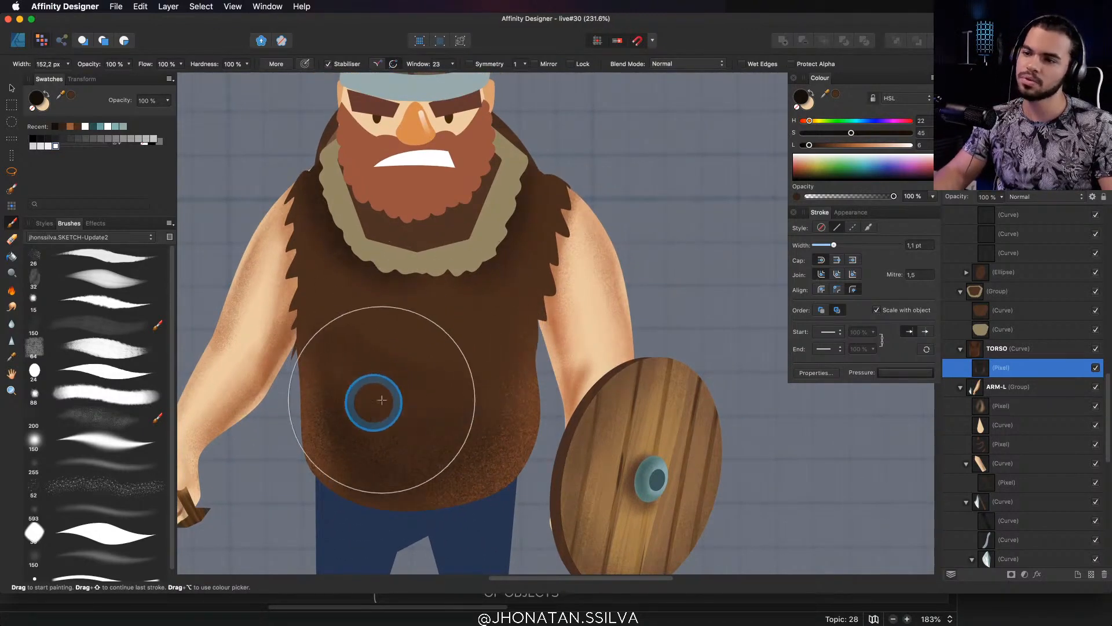
# Switch to the Designer persona and choose the soft 250 fur brush from the jhon.NATURE-vector set
pyautogui.moveTo(423, 399); pyautogui.dragTo(418, 374)
pyautogui.press('z')
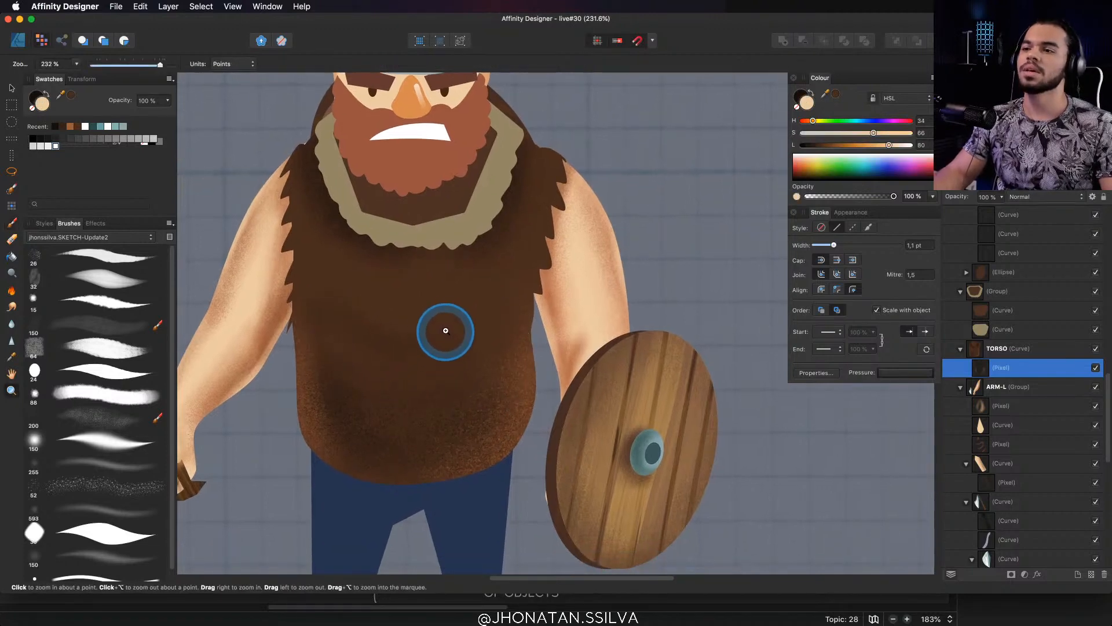
pyautogui.moveTo(445, 319); pyautogui.dragTo(450, 349)
pyautogui.scroll(5, 451, 350)
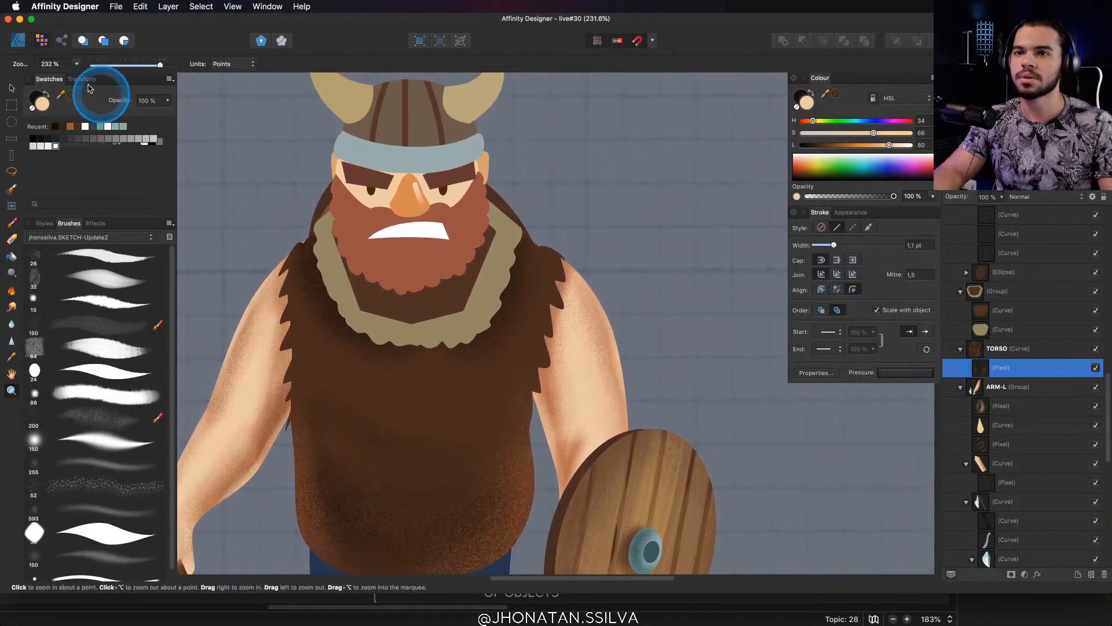
pyautogui.click(22, 44)
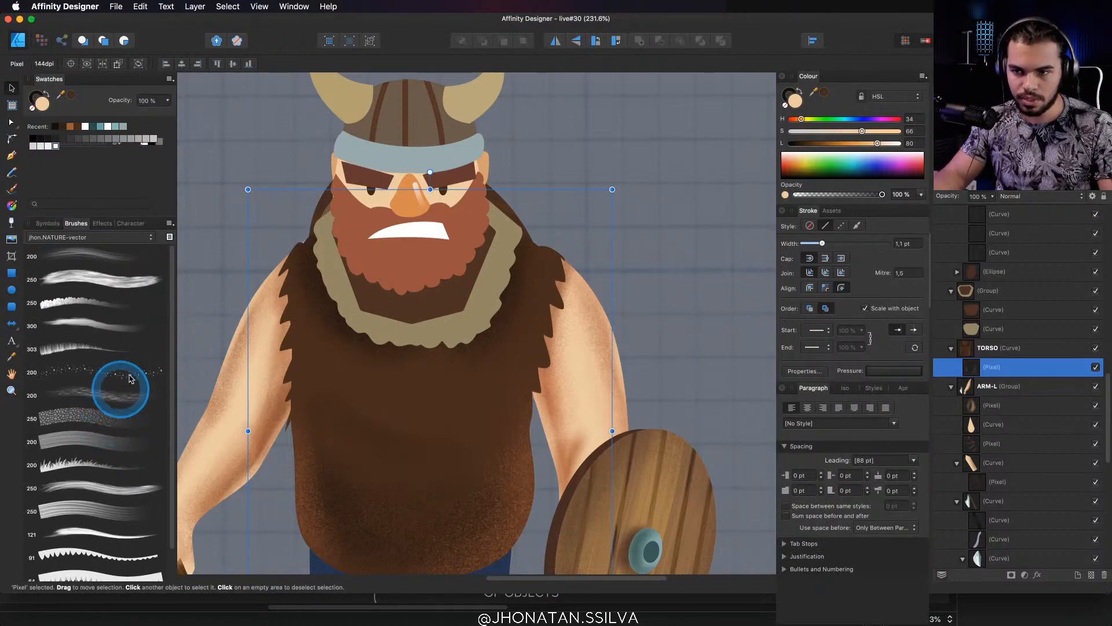
pyautogui.scroll(-1, 169, 385)
pyautogui.moveTo(172, 394); pyautogui.dragTo(173, 402)
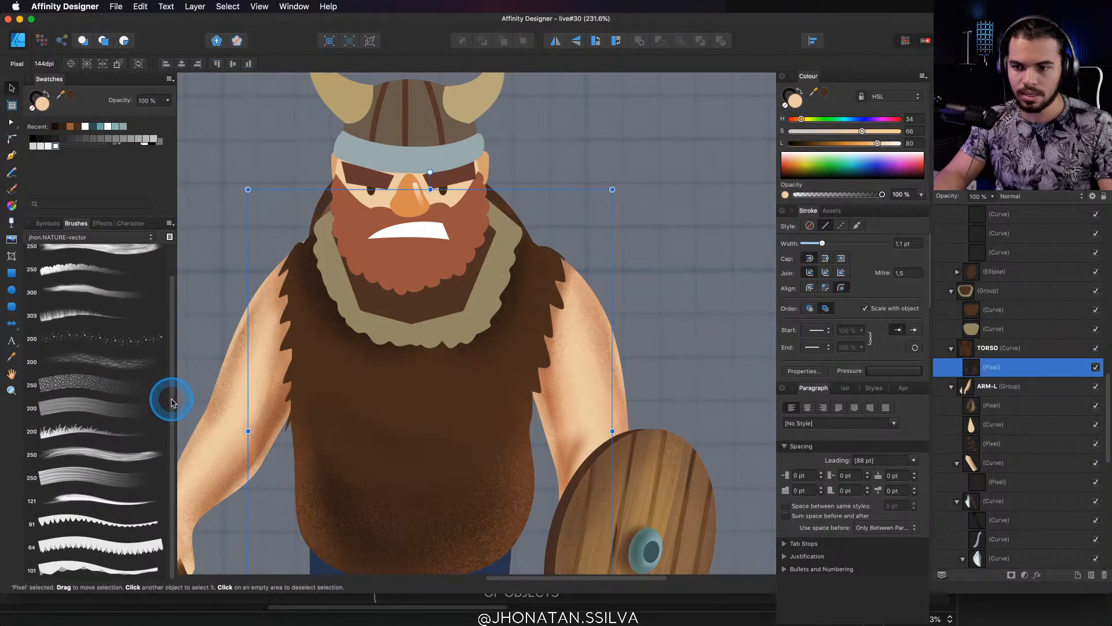
pyautogui.click(124, 454)
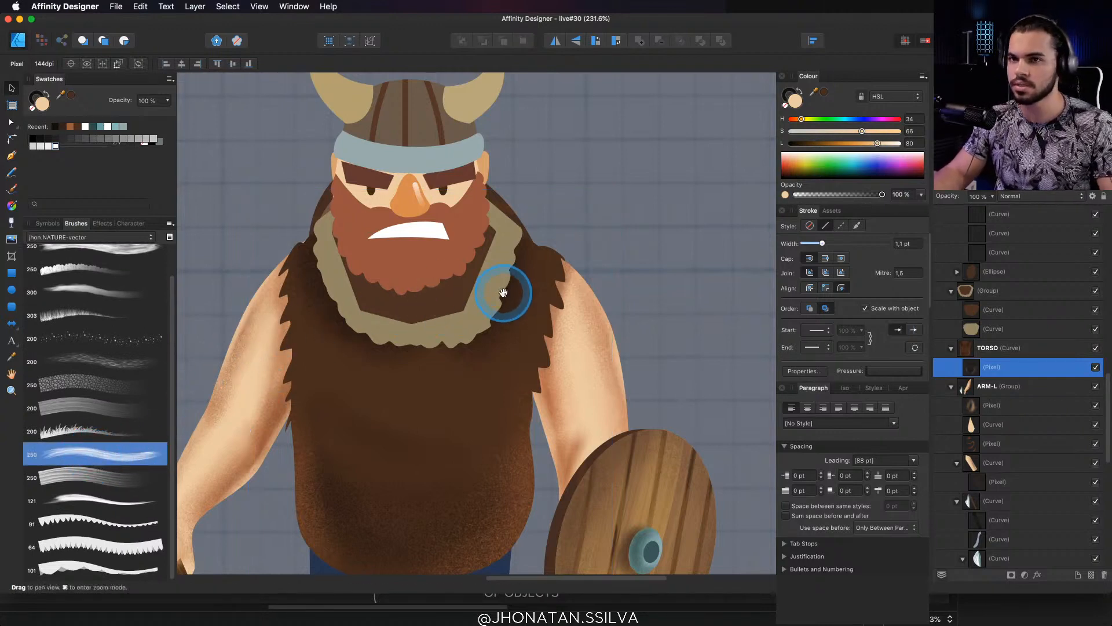
# Select the TORSO shape, sample its brown for the vector brush and set the lightness to 40
pyautogui.scroll(-2, 496, 285)
pyautogui.press('b')
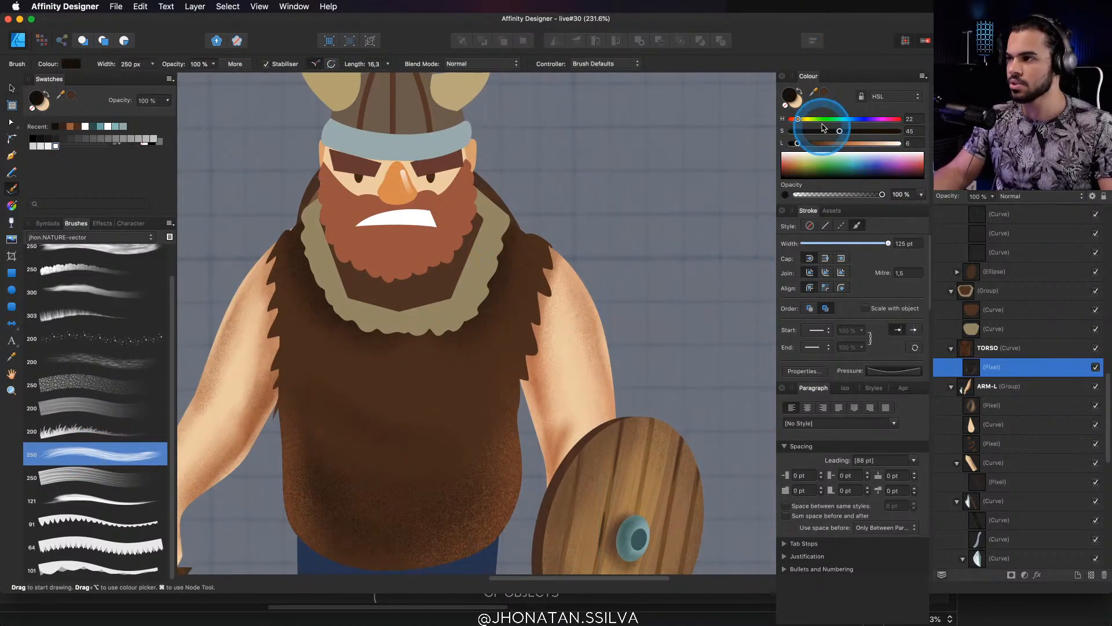
pyautogui.moveTo(798, 143); pyautogui.dragTo(867, 146)
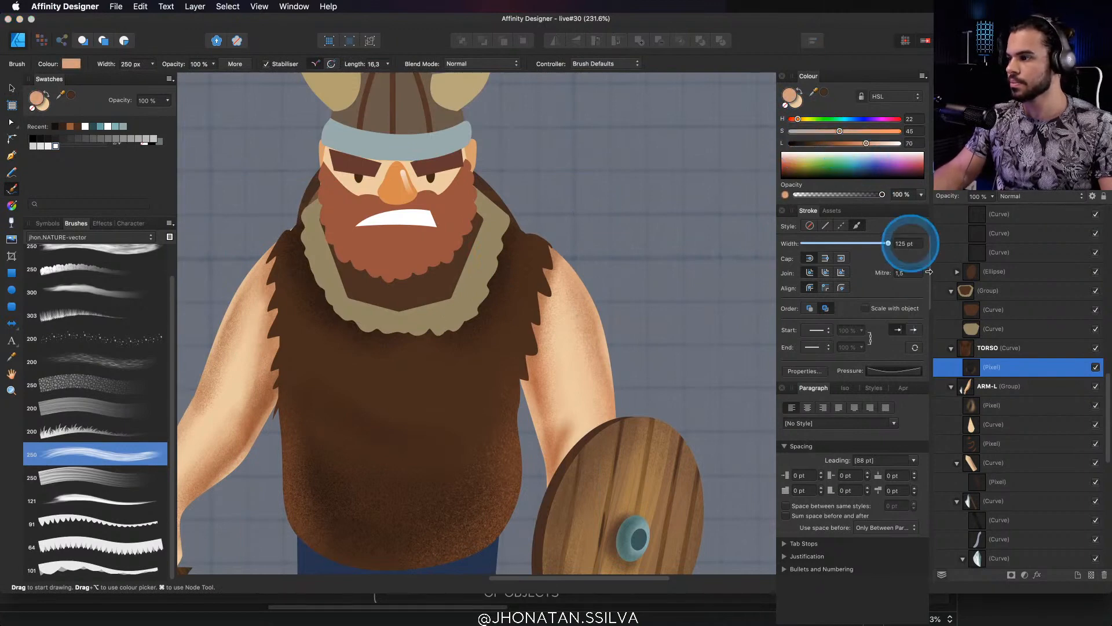
pyautogui.click(992, 350)
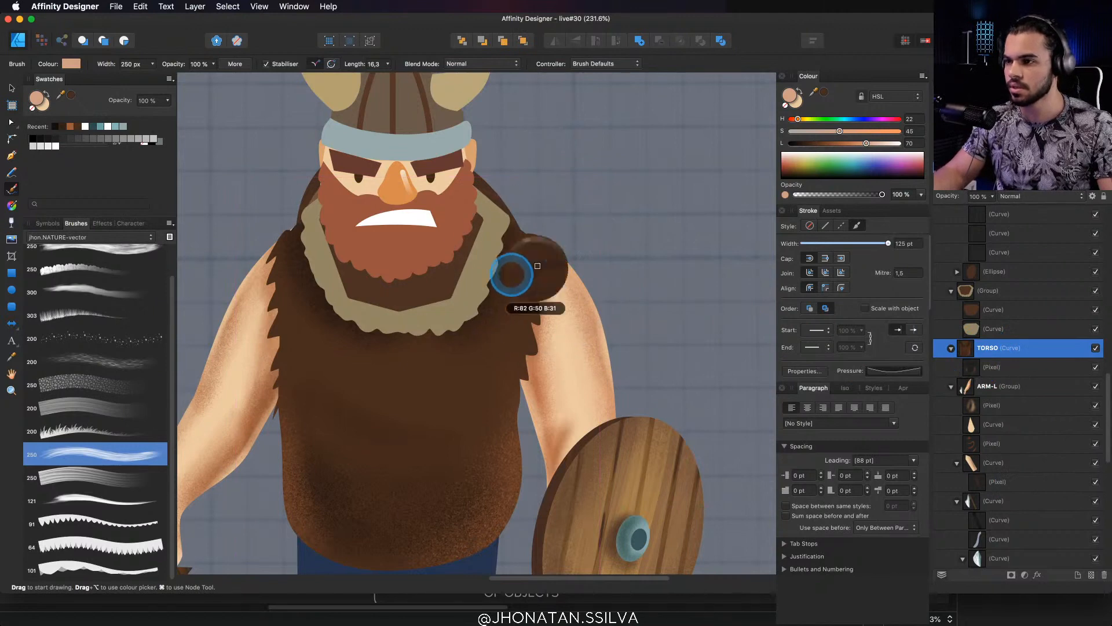
pyautogui.keyDown('alt'); pyautogui.click(504, 275); pyautogui.keyUp('alt')
pyautogui.moveTo(811, 143); pyautogui.dragTo(835, 143)
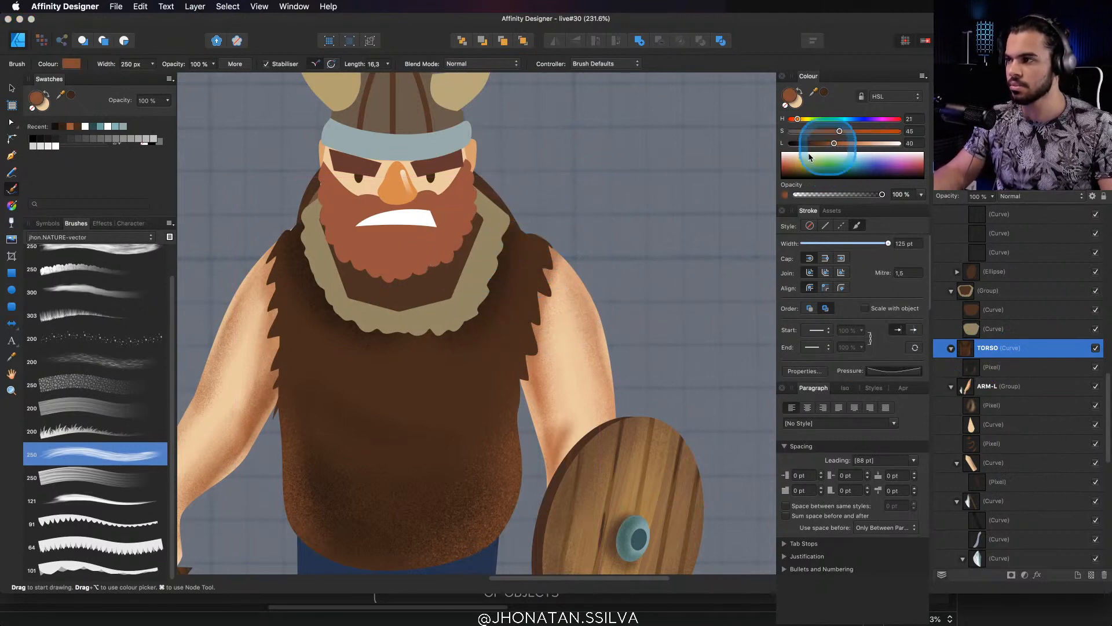
# Paint reddish-brown fur strokes around both sides of the collar with the vector brush at about 155 px
pyautogui.moveTo(516, 245)
pyautogui.mouseDown()
pyautogui.moveTo(486, 342)
pyautogui.moveTo(479, 315)
pyautogui.moveTo(427, 323)
pyautogui.moveTo(398, 343)
pyautogui.mouseUp()
pyautogui.press('super+z')
pyautogui.moveTo(492, 229)
pyautogui.mouseDown()
pyautogui.moveTo(504, 278)
pyautogui.moveTo(462, 358)
pyautogui.mouseUp()
pyautogui.moveTo(491, 230); pyautogui.dragTo(472, 298)
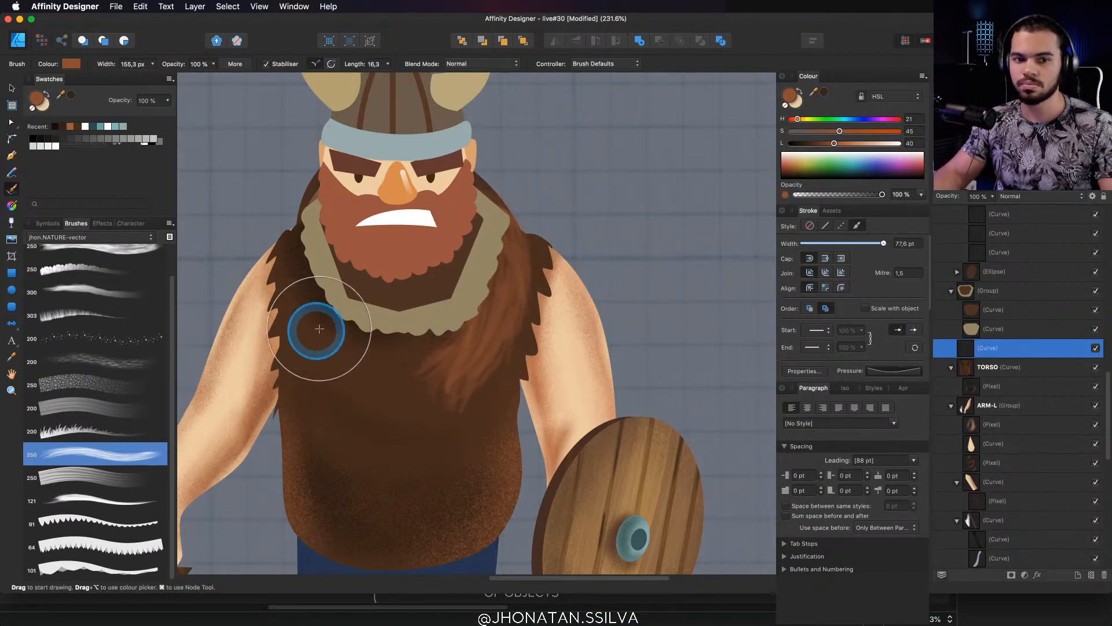
pyautogui.moveTo(300, 306); pyautogui.dragTo(307, 200)
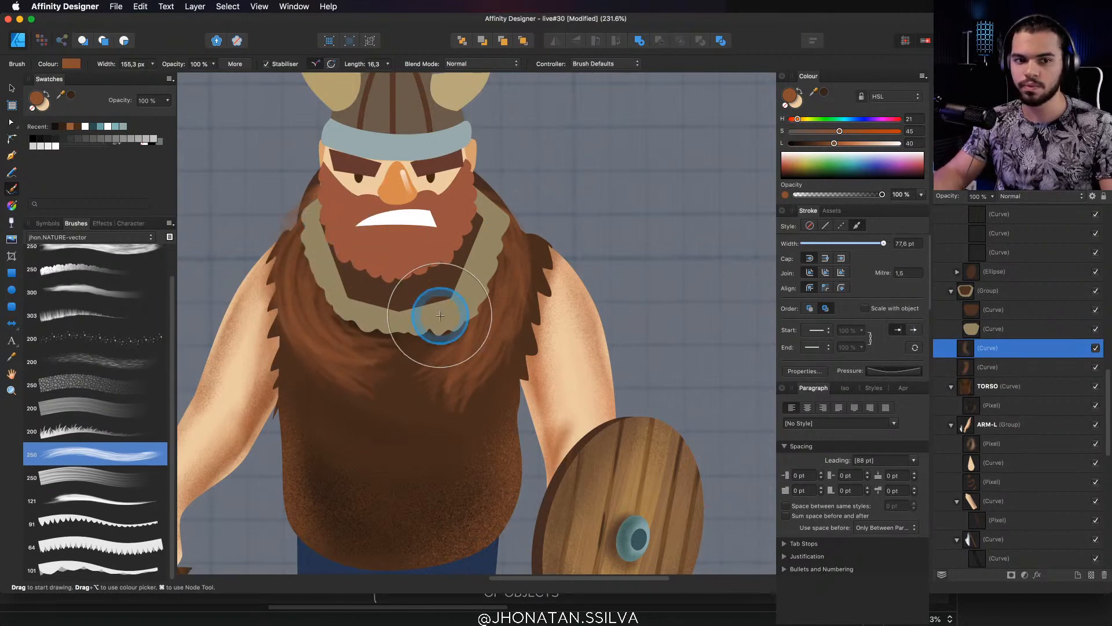
# Move the two fur strokes inward and slightly up so they hug the collar's outer edge
pyautogui.press('v')
pyautogui.click(486, 329)
pyautogui.moveTo(485, 328); pyautogui.dragTo(478, 315)
pyautogui.keyDown('super'); pyautogui.click(331, 340); pyautogui.keyUp('super')
pyautogui.moveTo(333, 336); pyautogui.dragTo(340, 327)
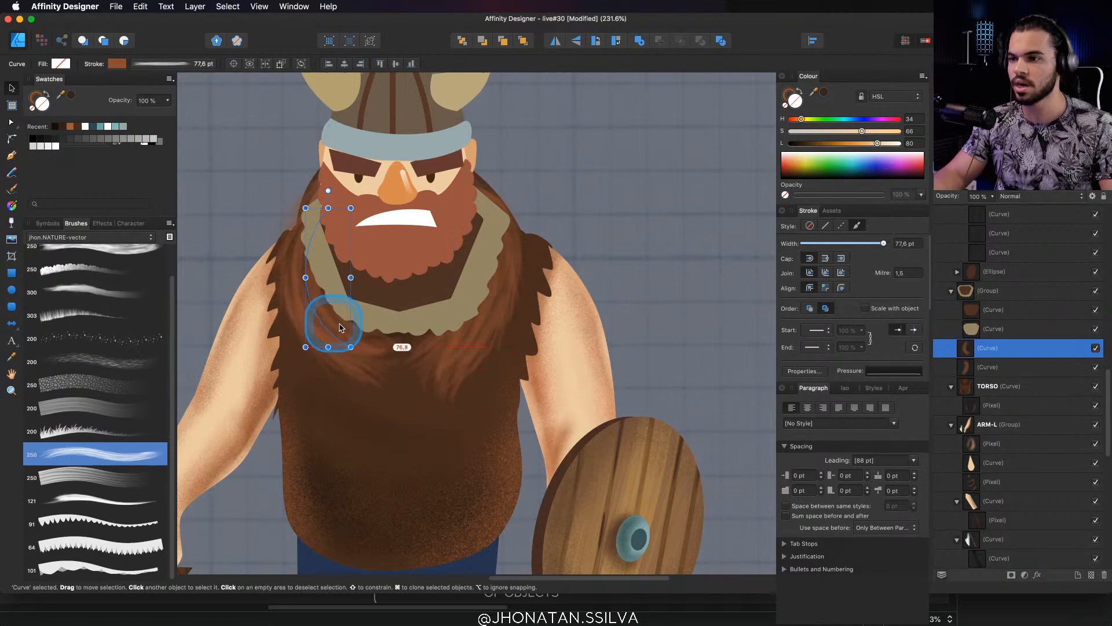
# Select both fur strokes, recolour them to hue 34, saturation 32, lightness 43, and reduce their height from the lower edge
pyautogui.keyDown('shift'); pyautogui.click(471, 318); pyautogui.keyUp('shift')
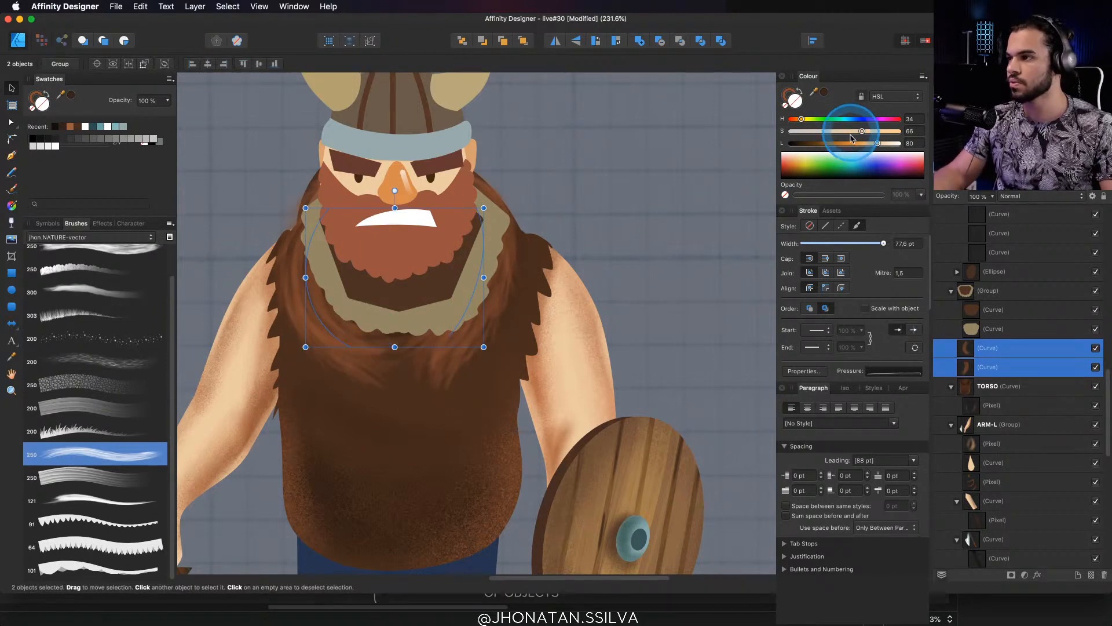
pyautogui.click(789, 94)
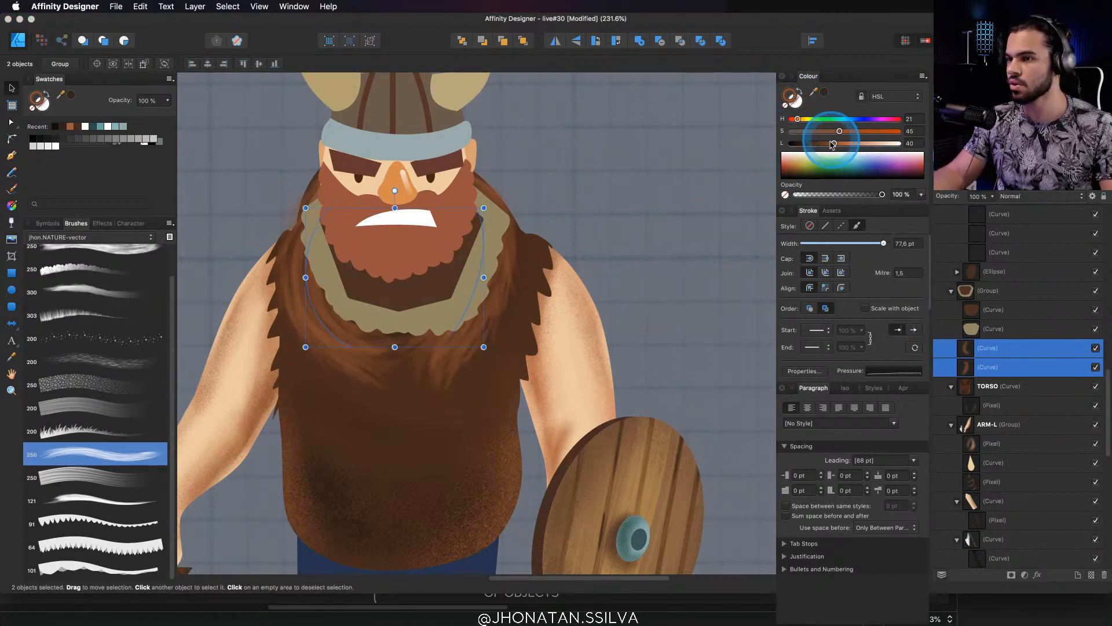
pyautogui.moveTo(832, 144); pyautogui.dragTo(805, 121)
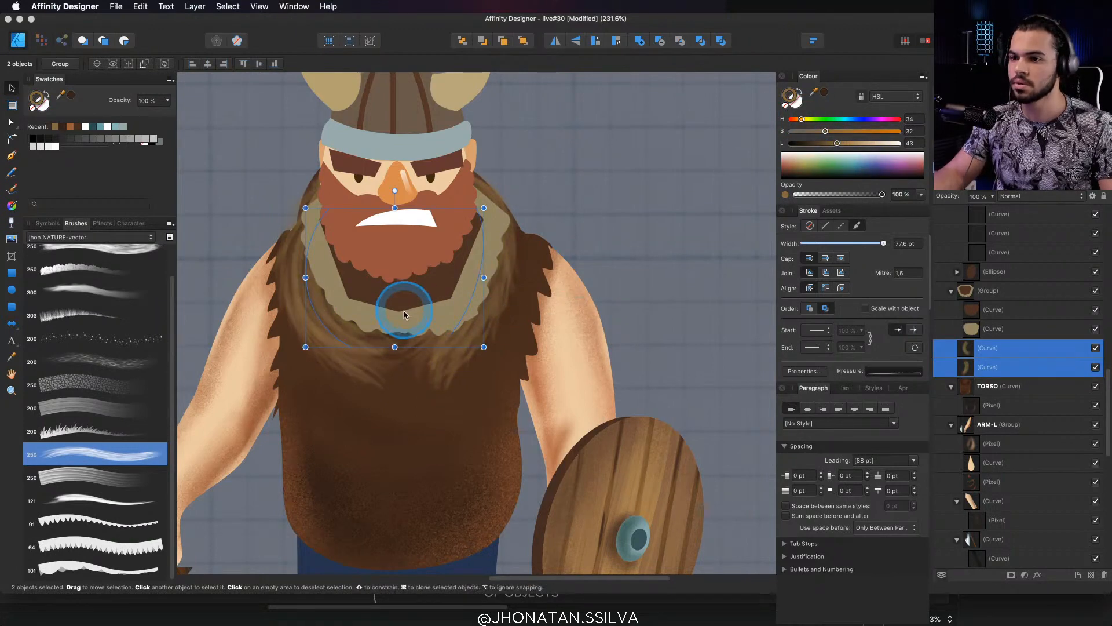
pyautogui.moveTo(404, 314)
pyautogui.mouseDown()
pyautogui.moveTo(492, 276)
pyautogui.moveTo(436, 336)
pyautogui.moveTo(397, 349)
pyautogui.moveTo(397, 381)
pyautogui.moveTo(394, 328)
pyautogui.mouseUp()
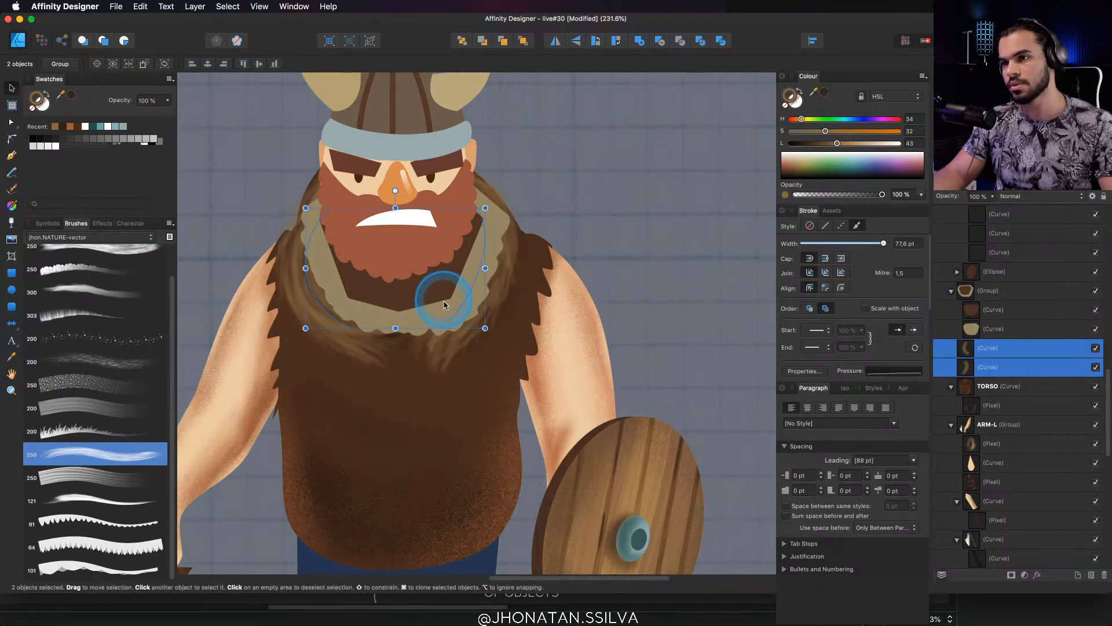
# Select the scalloped collar shape and apply a vertical transparency gradient fading it out towards its lower edge
pyautogui.doubleClick(447, 314)
pyautogui.scroll(2, 455, 310)
pyautogui.press('y')
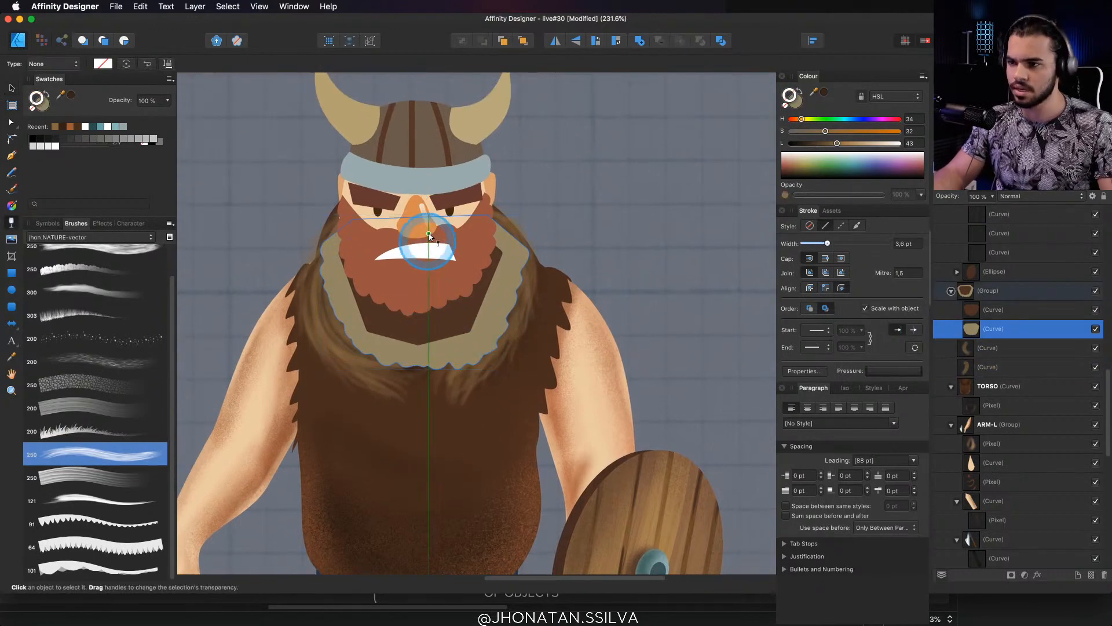
pyautogui.moveTo(429, 232); pyautogui.dragTo(427, 363)
# Darken the collar shape's fill to lightness 3 and narrow the shape slightly
pyautogui.press('v')
pyautogui.click(797, 103)
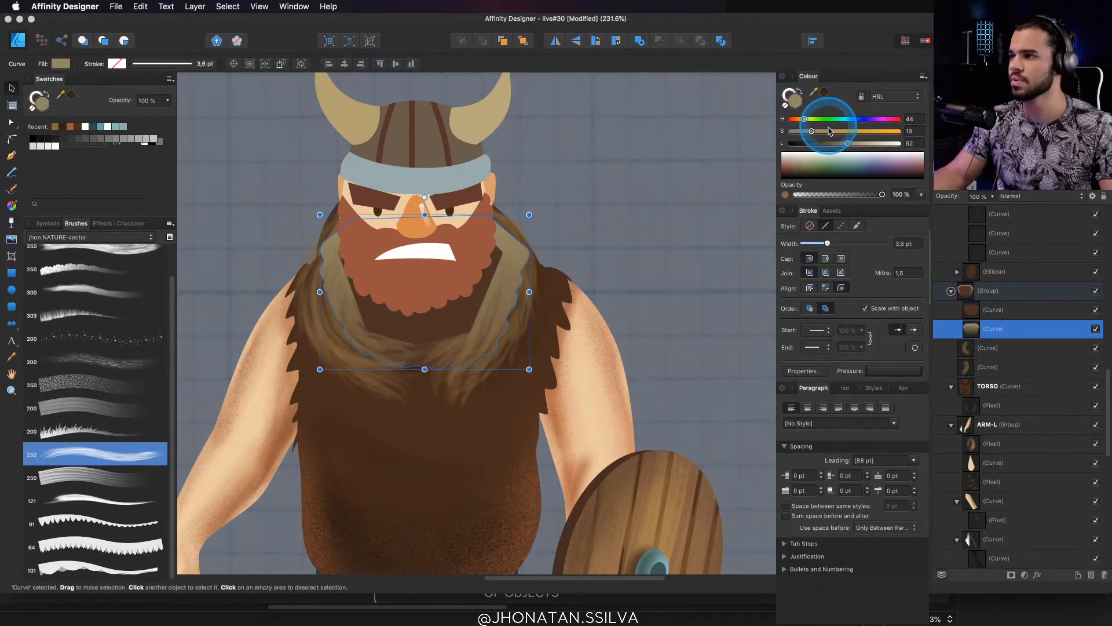
pyautogui.moveTo(838, 143); pyautogui.dragTo(794, 144)
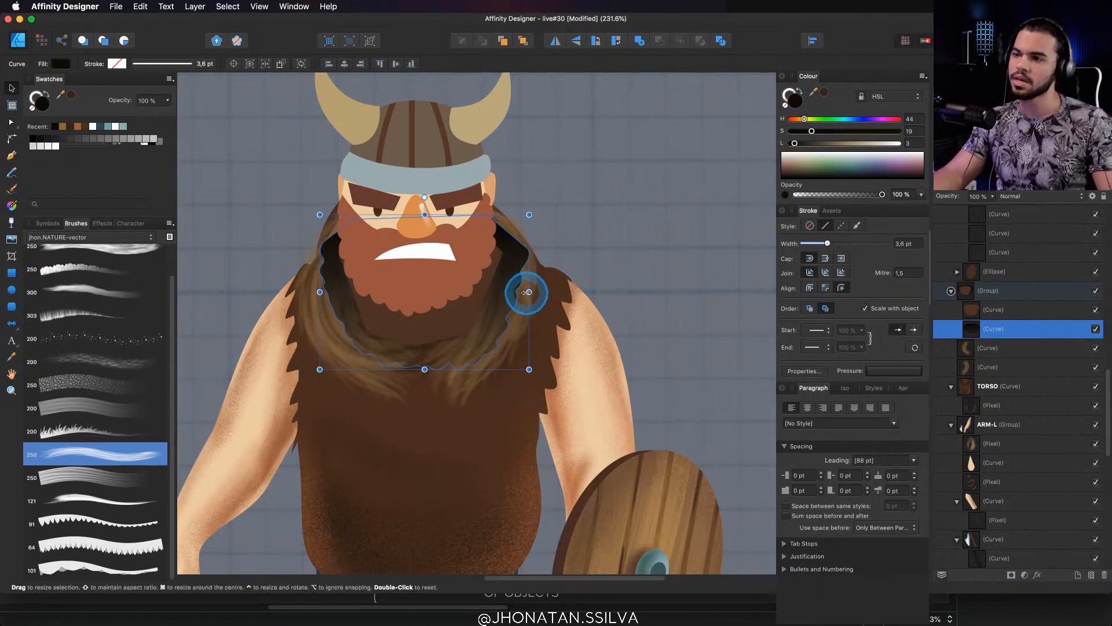
pyautogui.moveTo(520, 292); pyautogui.dragTo(520, 292)
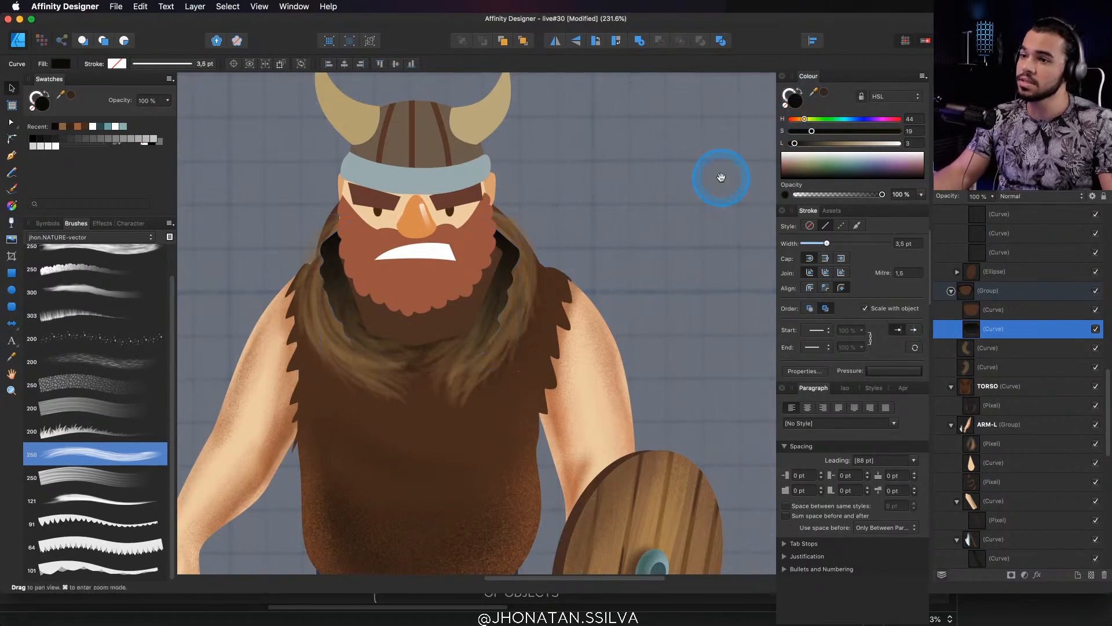
# Recolour the collar shape's fill to a dark brown with hue 29, saturation 62 and lightness 10
pyautogui.moveTo(554, 255); pyautogui.dragTo(583, 255)
pyautogui.press('y')
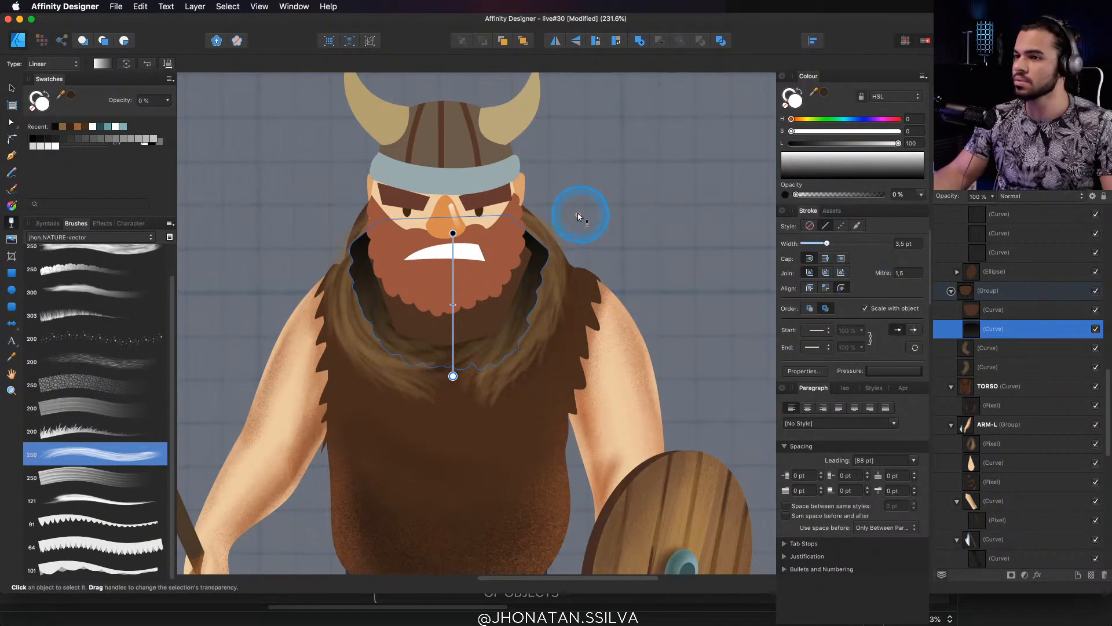
pyautogui.scroll(2, 513, 289)
pyautogui.press('v')
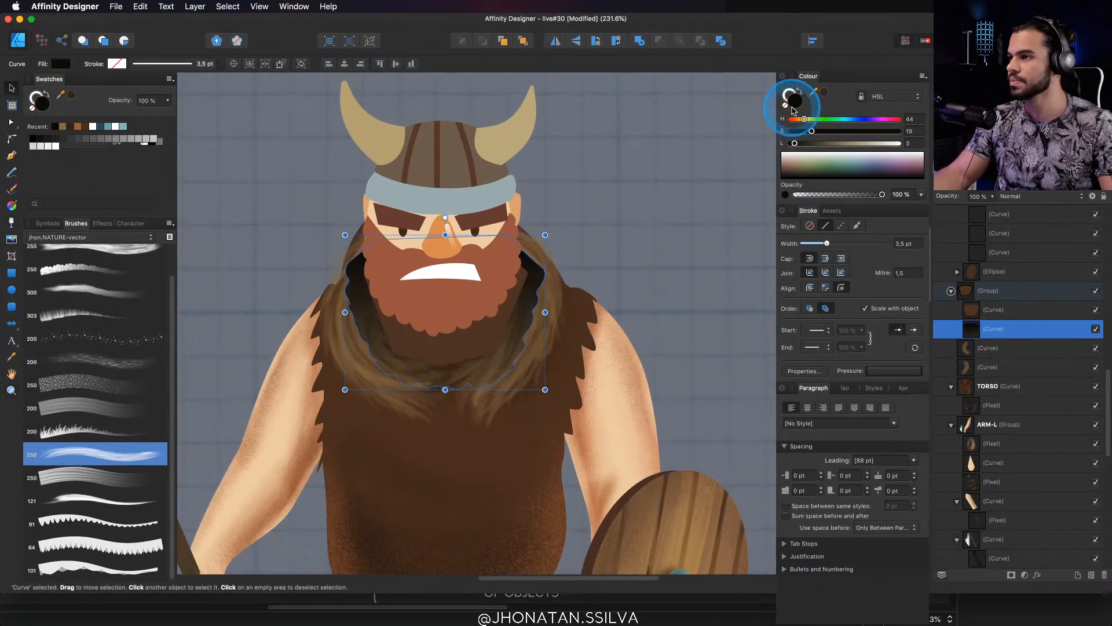
pyautogui.moveTo(804, 119); pyautogui.dragTo(803, 144)
pyautogui.click(547, 267)
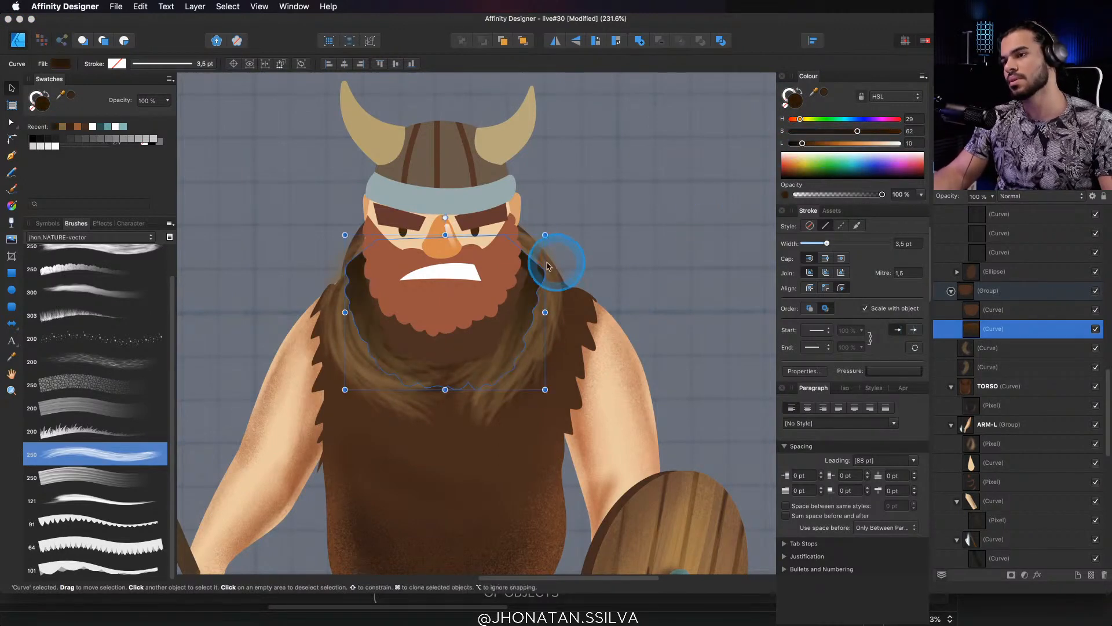
# Try a lighter fill of lightness 69 on the angular neck shape below the beard and delete the shape
pyautogui.click(552, 279)
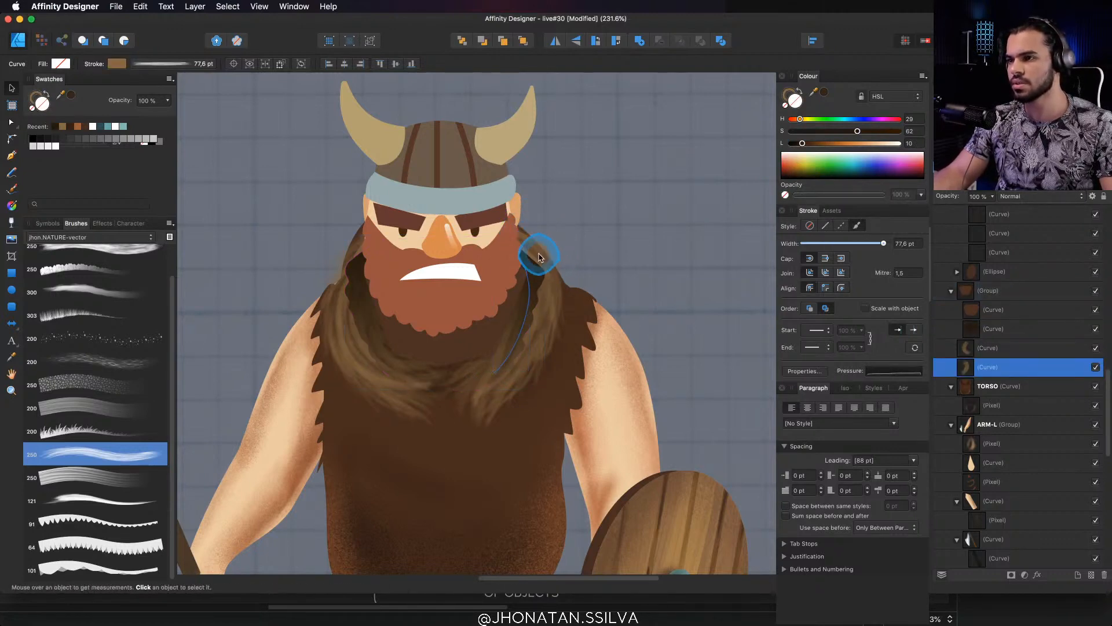
pyautogui.moveTo(523, 340); pyautogui.dragTo(458, 337)
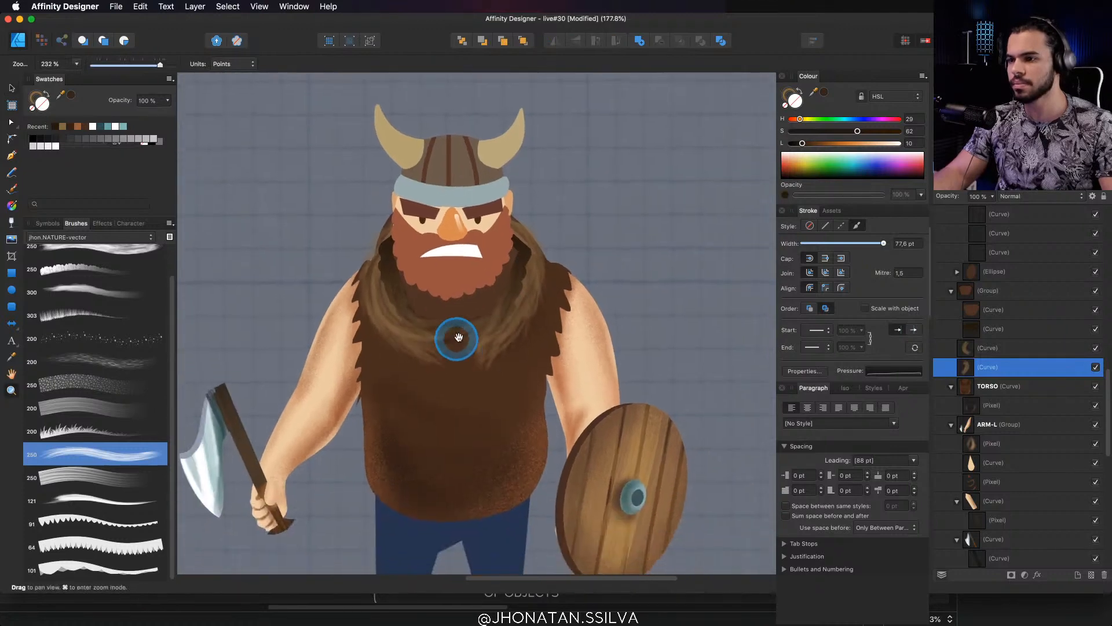
pyautogui.scroll(1, 459, 337)
pyautogui.press('v')
pyautogui.click(470, 306)
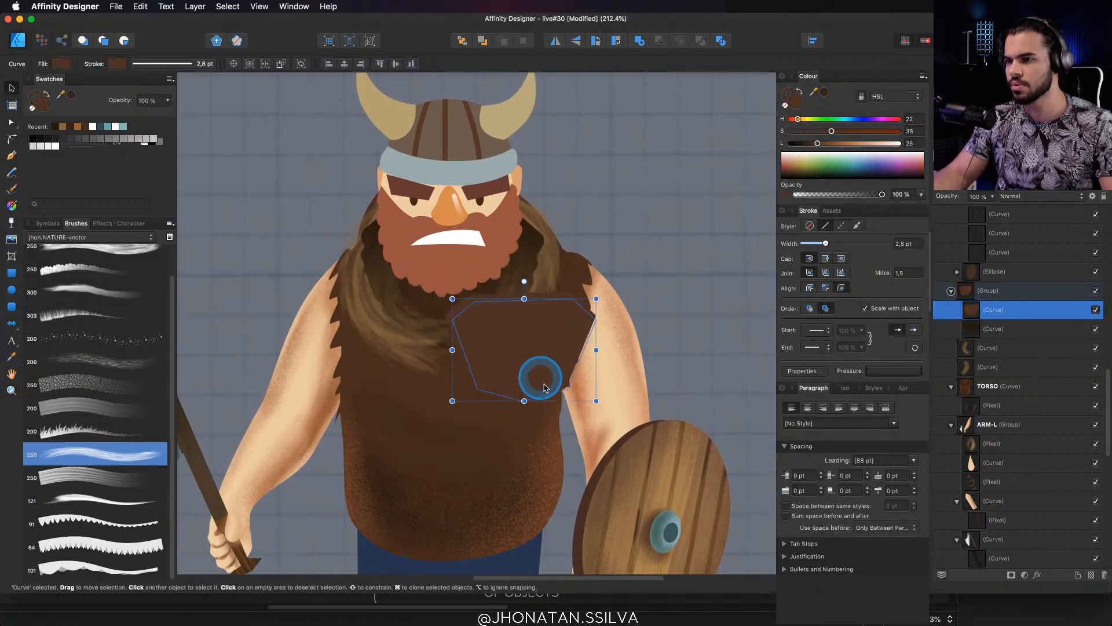
pyautogui.moveTo(543, 386); pyautogui.dragTo(472, 305)
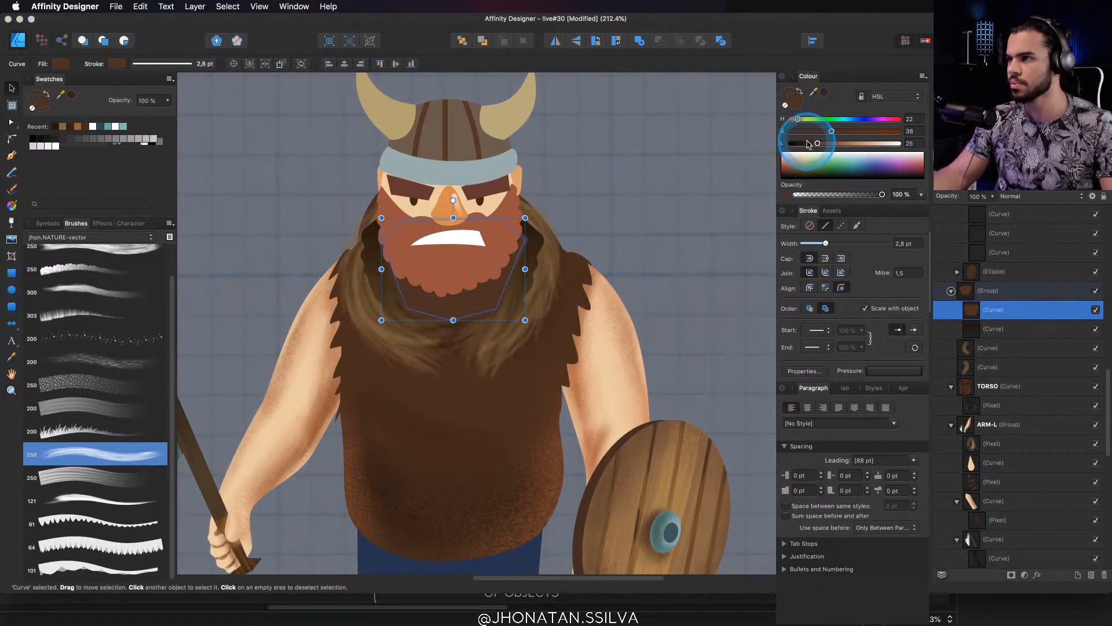
pyautogui.moveTo(809, 144); pyautogui.dragTo(863, 151)
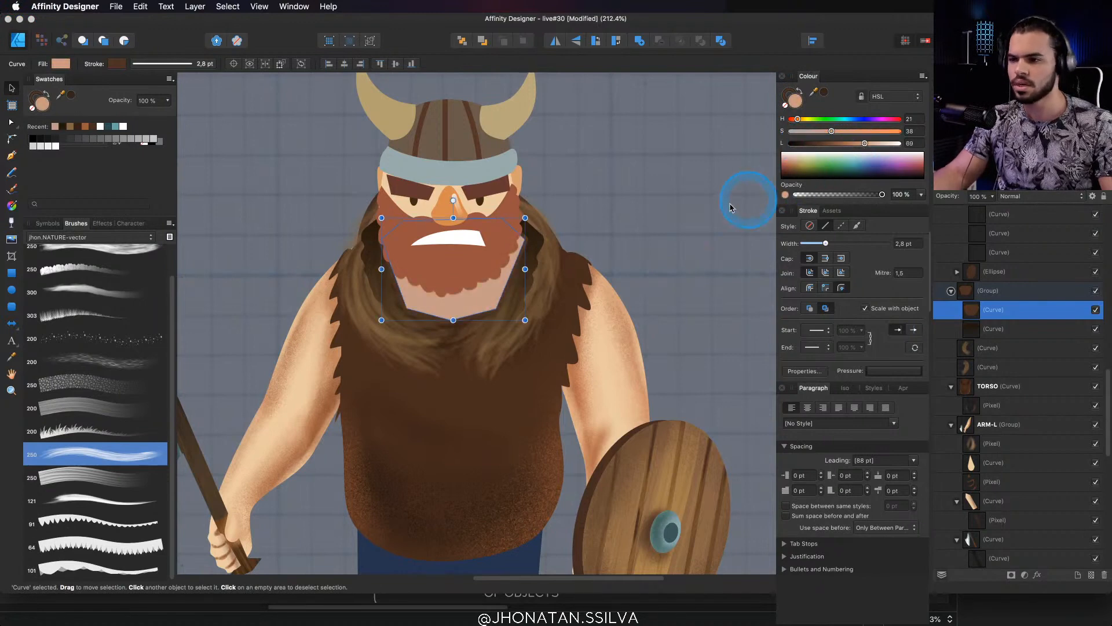
pyautogui.press('Delete')
# Save the document, and nudge the collar's right-hand fur stroke outward with a smaller copy placed over the shoulder
pyautogui.press('z')
pyautogui.moveTo(515, 294); pyautogui.dragTo(396, 339)
pyautogui.moveTo(475, 293); pyautogui.dragTo(498, 294)
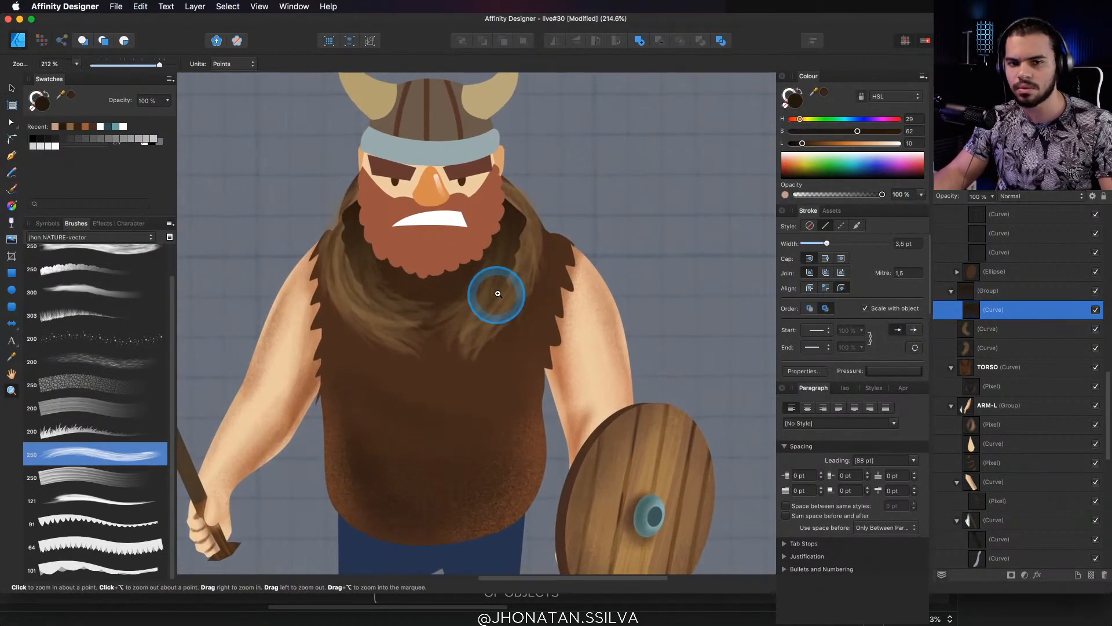
pyautogui.press('v')
pyautogui.click(487, 332)
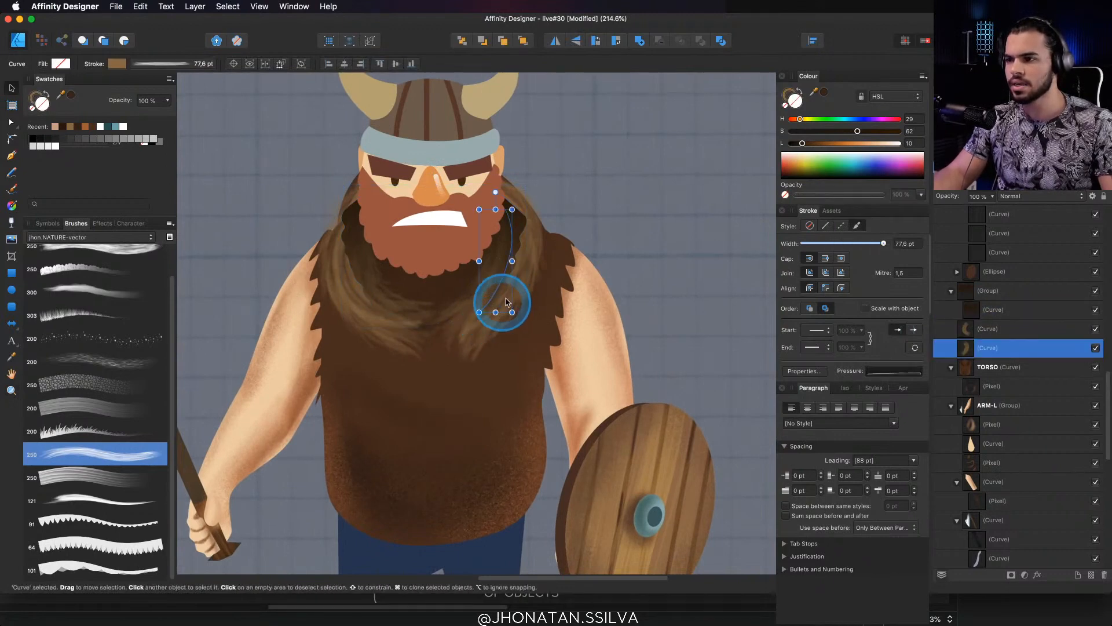
pyautogui.press('super+s')
pyautogui.moveTo(528, 272); pyautogui.dragTo(527, 273)
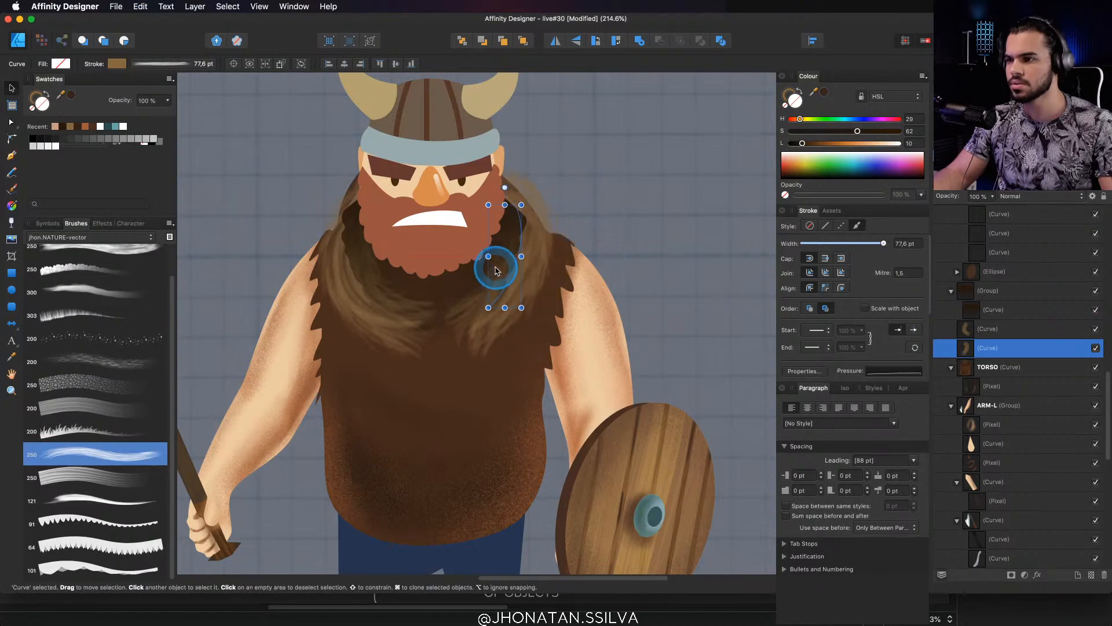
pyautogui.keyDown('alt'); pyautogui.moveTo(497, 268); pyautogui.dragTo(540, 284); pyautogui.keyUp('alt')
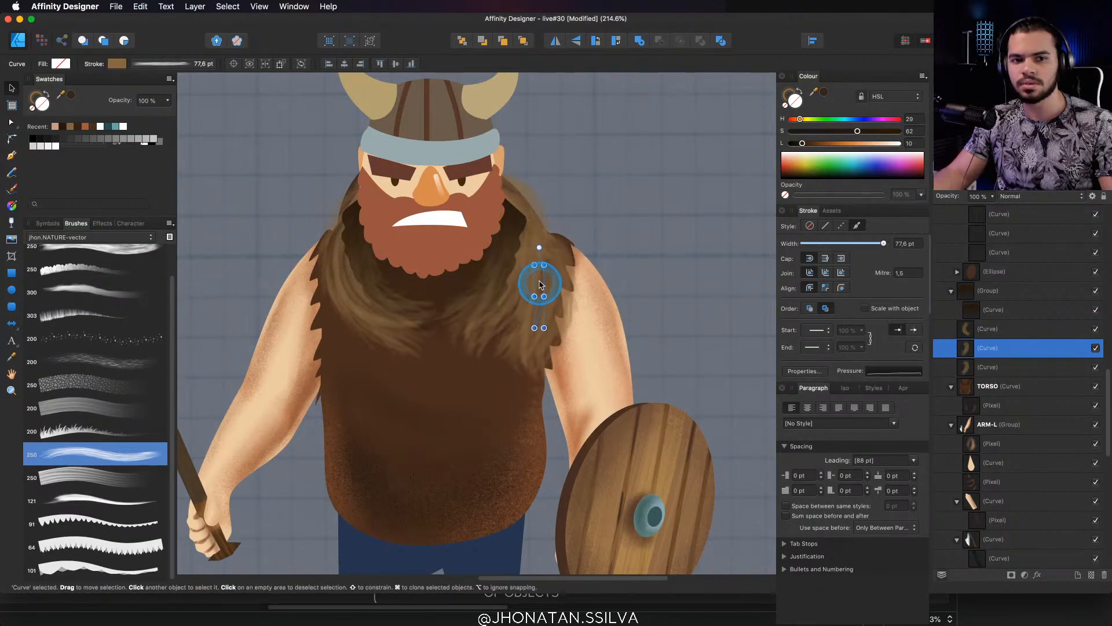
# Recolour the small shoulder fur stroke to dark brown with hue 34, saturation 32 and lightness 10, and place it behind the collar's fur strokes
pyautogui.click(793, 96)
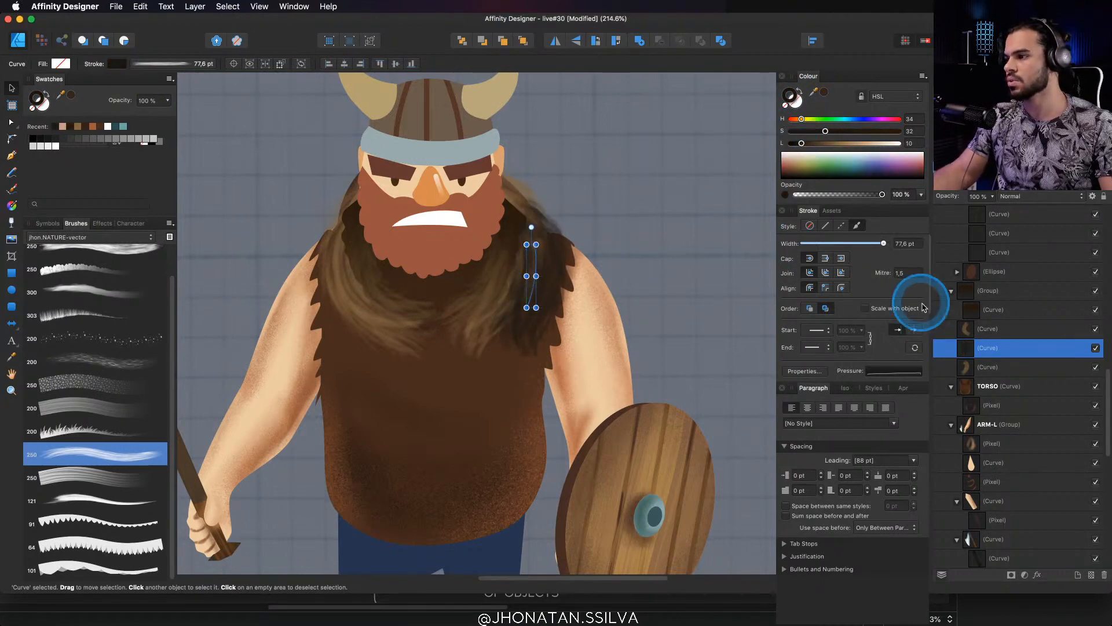
pyautogui.moveTo(964, 374); pyautogui.dragTo(961, 373)
pyautogui.click(531, 261)
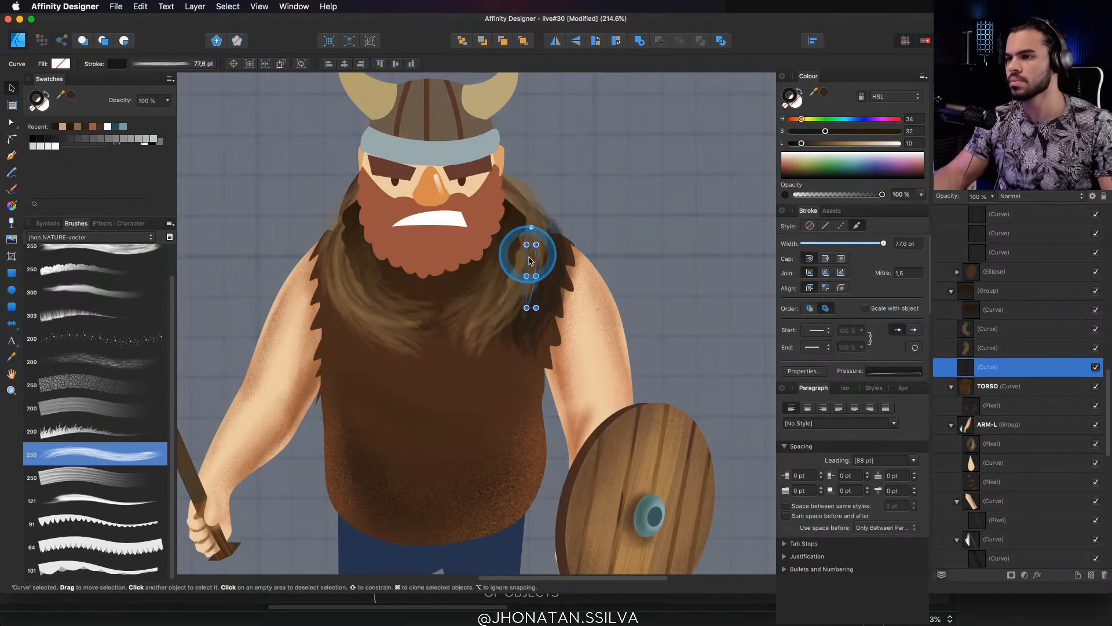
# Place a copy of the dark fur stroke on the opposite shoulder and save the document
pyautogui.moveTo(534, 266); pyautogui.dragTo(337, 280)
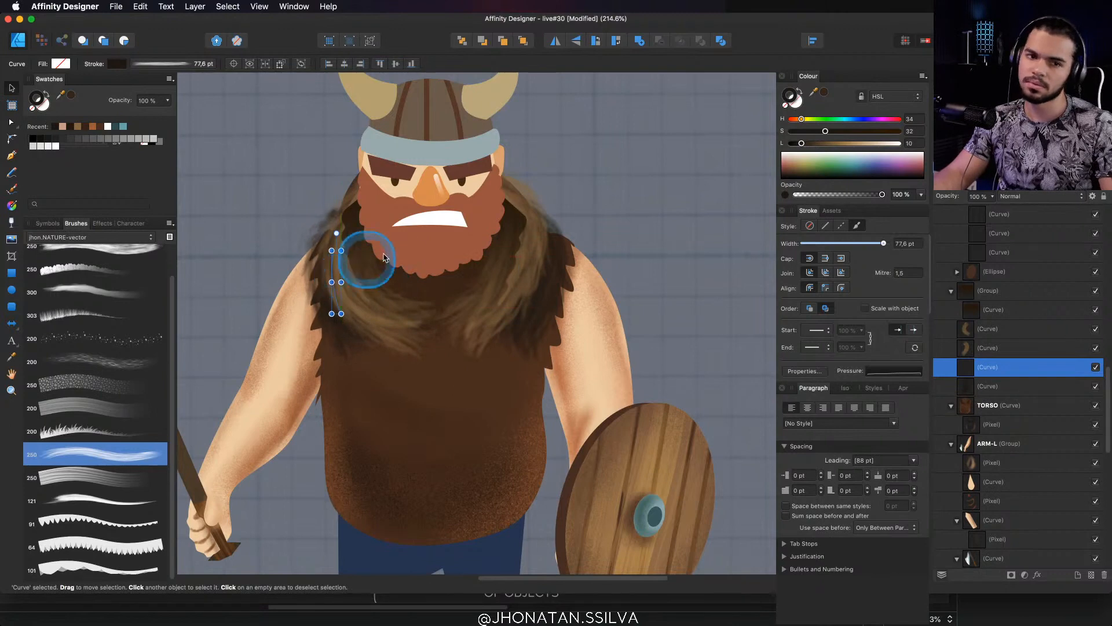
pyautogui.moveTo(458, 261); pyautogui.dragTo(443, 324)
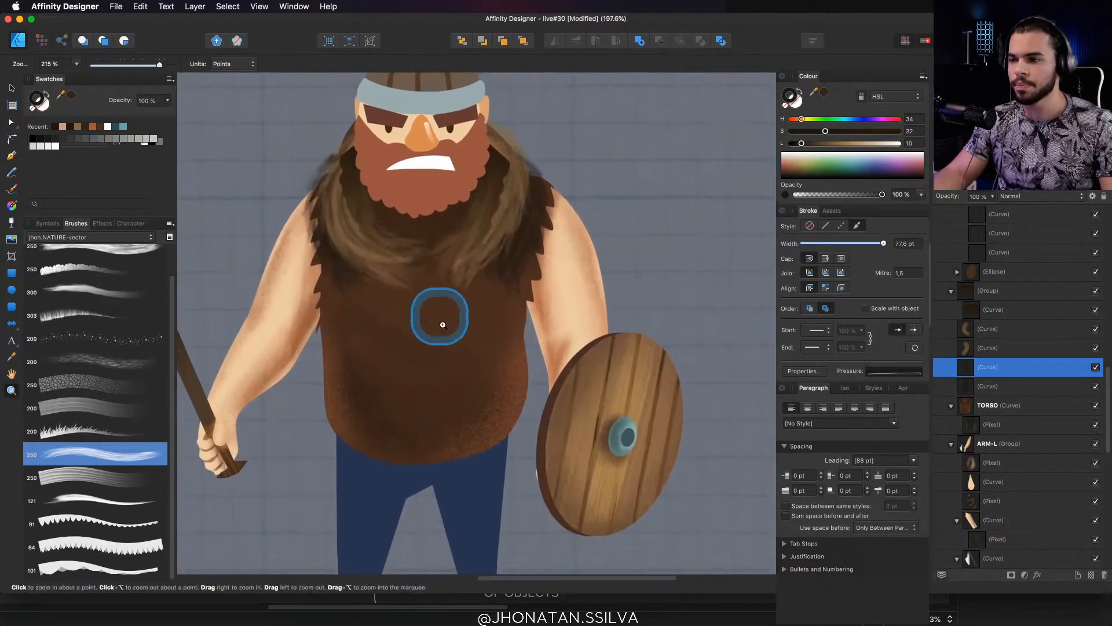
pyautogui.press('v')
pyautogui.click(436, 366)
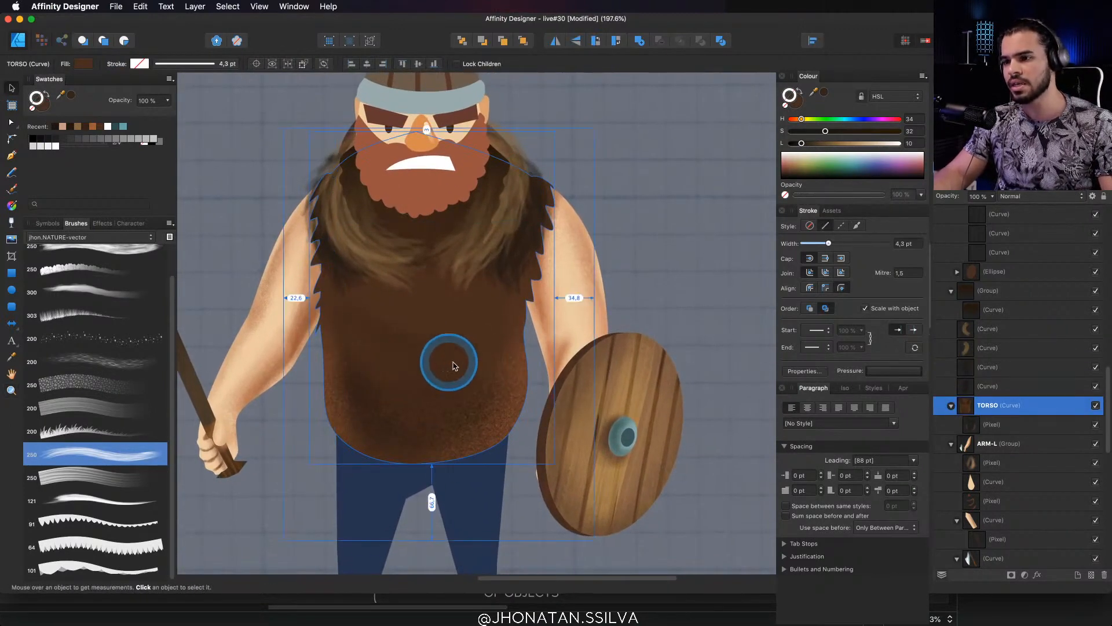
pyautogui.press('super+s')
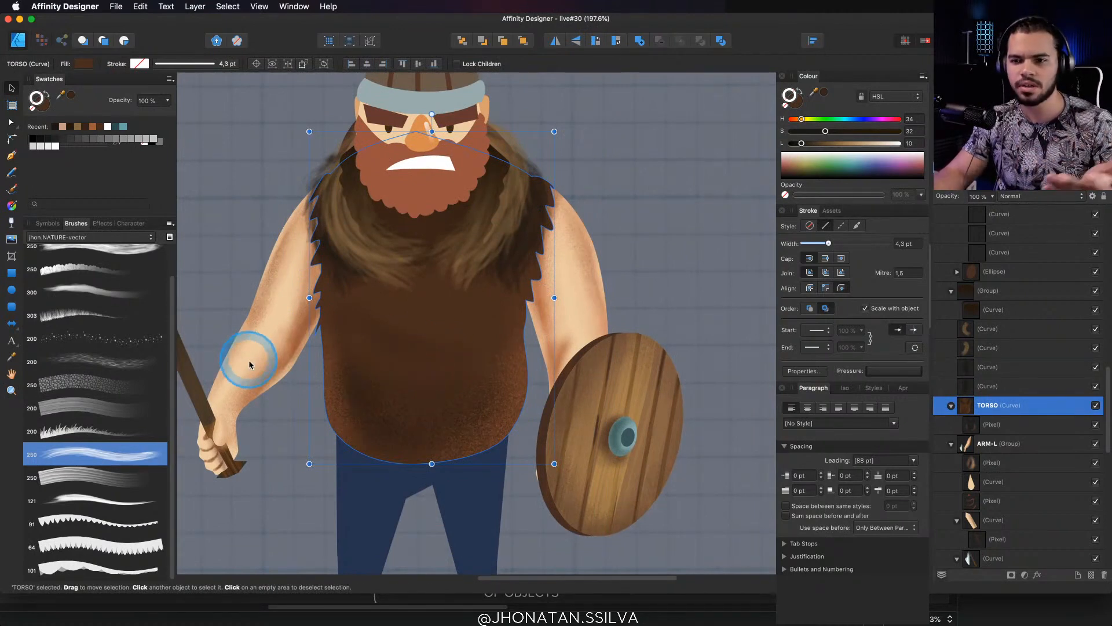
# Pick the cracked scale-texture brush in the jhon.NATURE-vector set and undo its application to the torso outline
pyautogui.scroll(2, 172, 380)
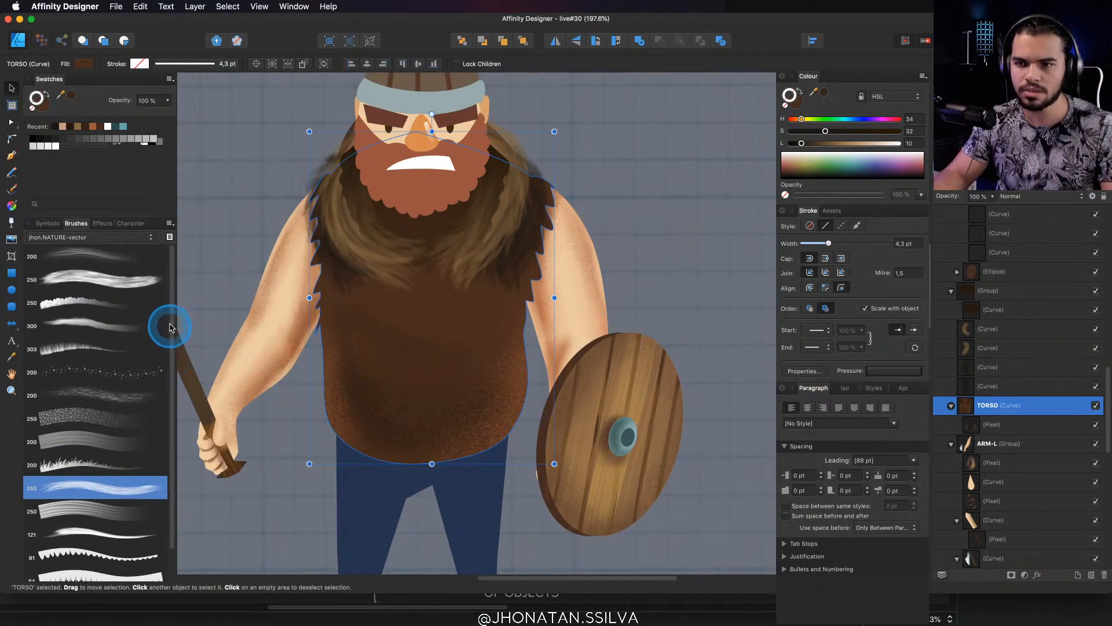
pyautogui.click(86, 242)
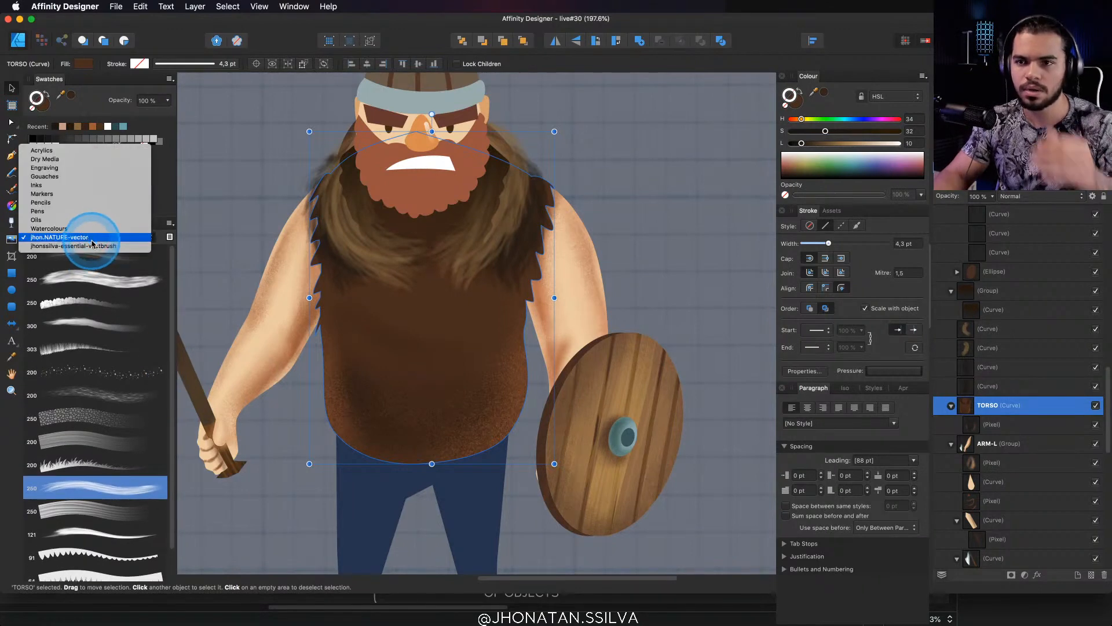
pyautogui.click(99, 239)
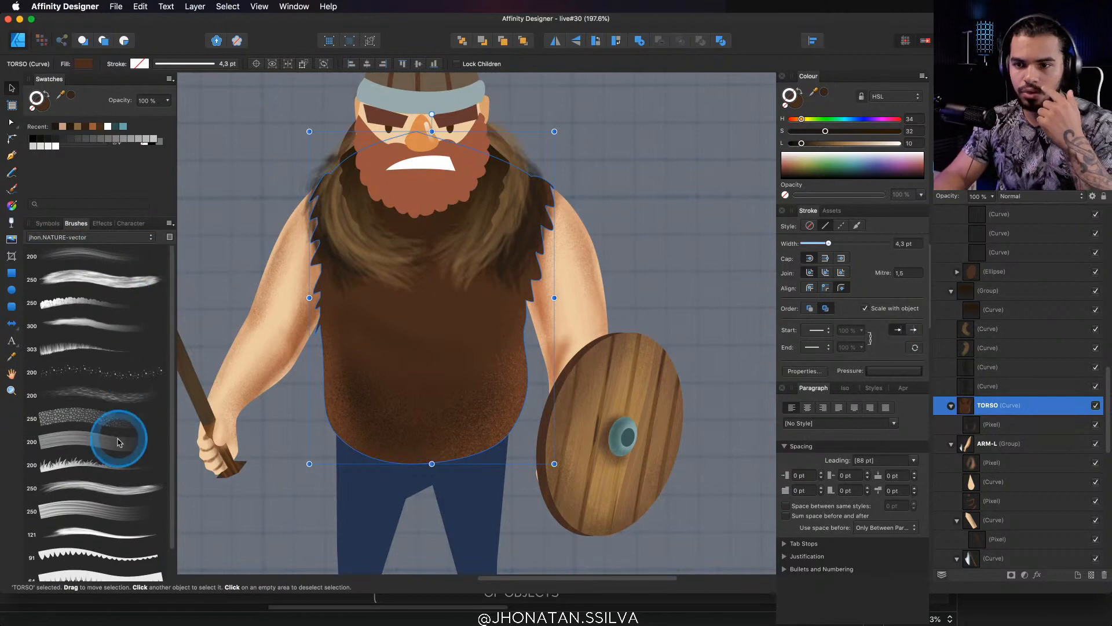
pyautogui.click(106, 423)
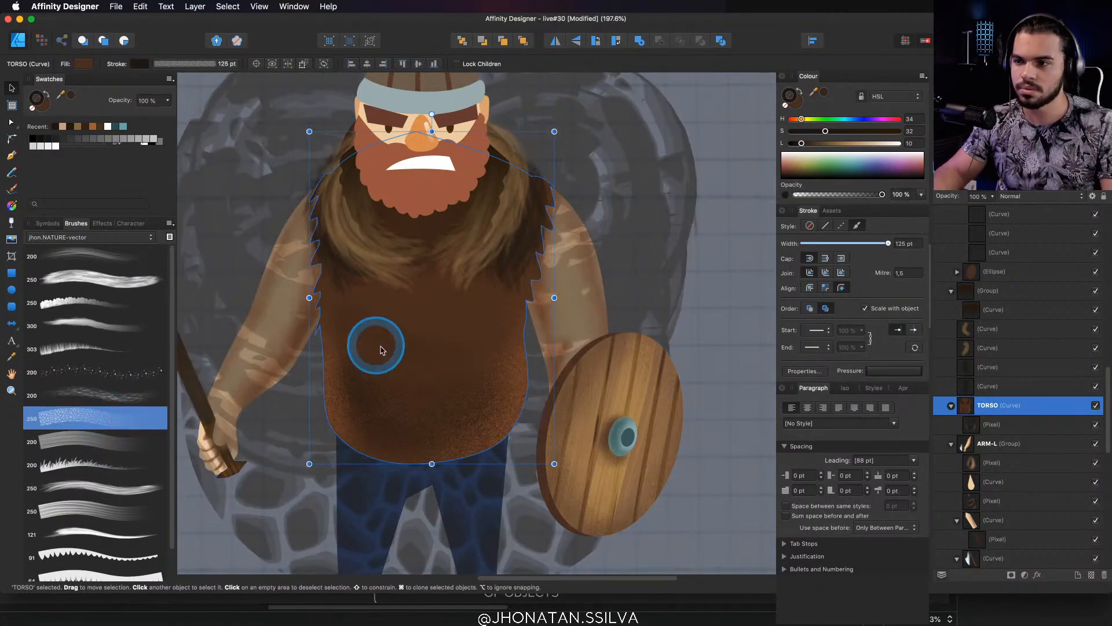
pyautogui.press('super+z')
# Try a scale-texture vector brush stroke on the torso with the brush at 186.2 px and lightness 22, and undo it
pyautogui.moveTo(409, 318); pyautogui.dragTo(410, 288)
pyautogui.press('b')
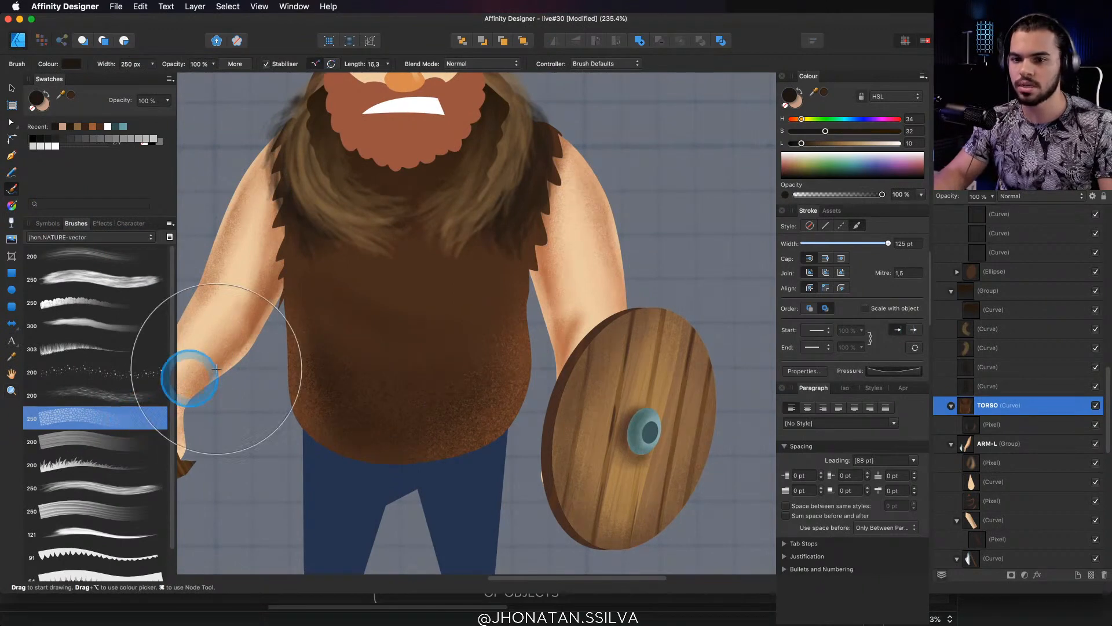
pyautogui.moveTo(410, 313)
pyautogui.mouseDown()
pyautogui.moveTo(376, 321)
pyautogui.moveTo(318, 303)
pyautogui.mouseUp()
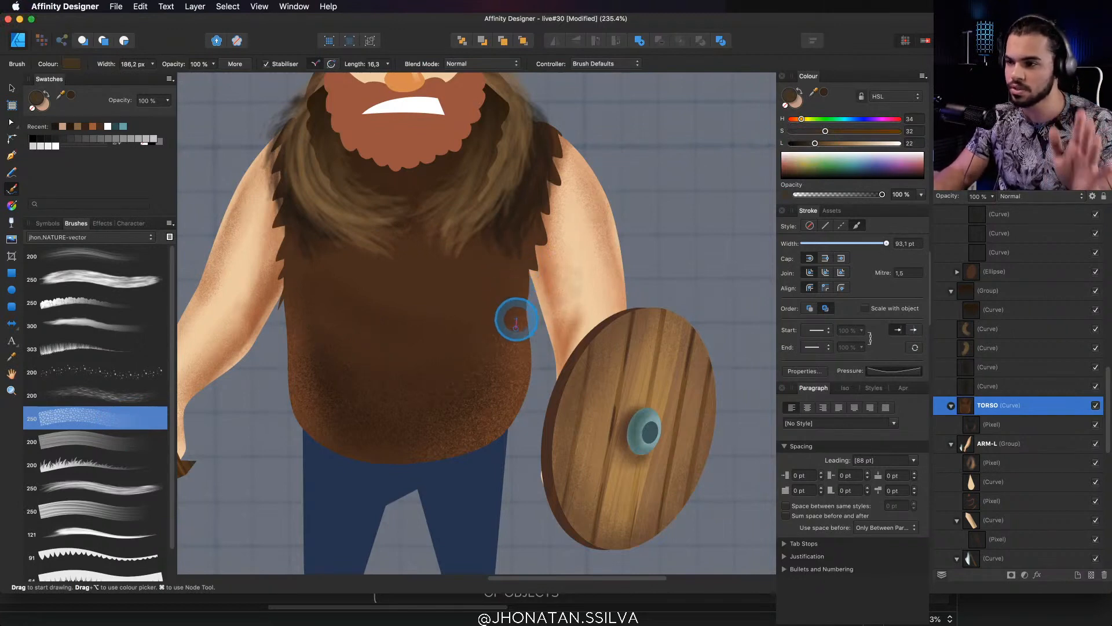
pyautogui.press('super+z')
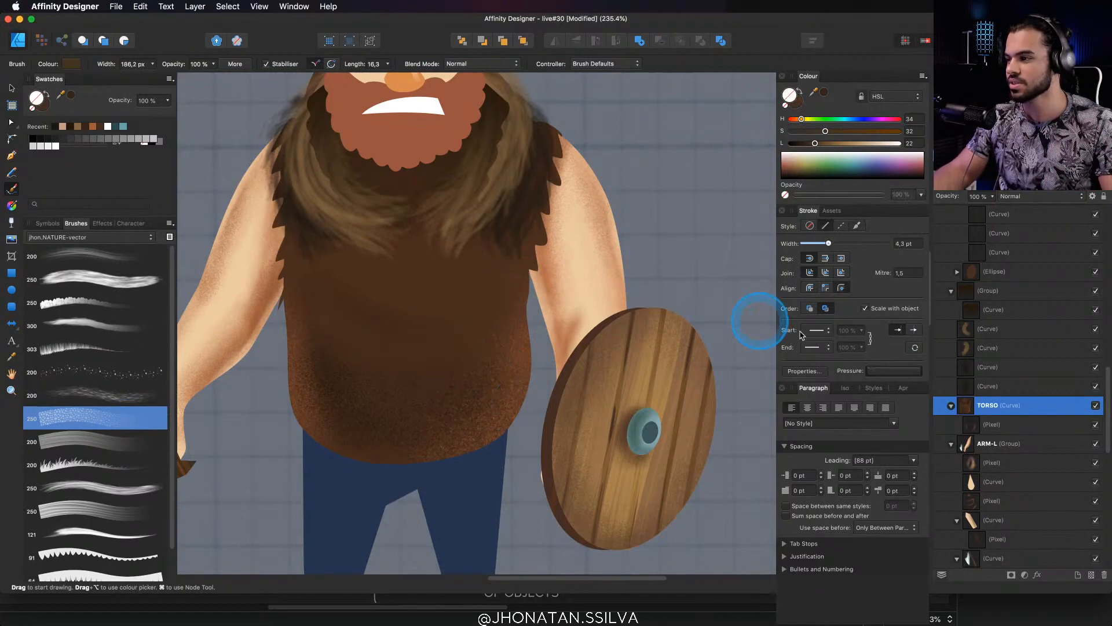
# Inside the torso group, set the brush lightness to 7 and paint a scale-texture stroke down the torso's left side
pyautogui.click(1004, 425)
pyautogui.moveTo(310, 246)
pyautogui.mouseDown()
pyautogui.moveTo(306, 341)
pyautogui.moveTo(351, 413)
pyautogui.mouseUp()
pyautogui.moveTo(351, 405); pyautogui.dragTo(387, 370)
pyautogui.press('super+z')
pyautogui.click(820, 145)
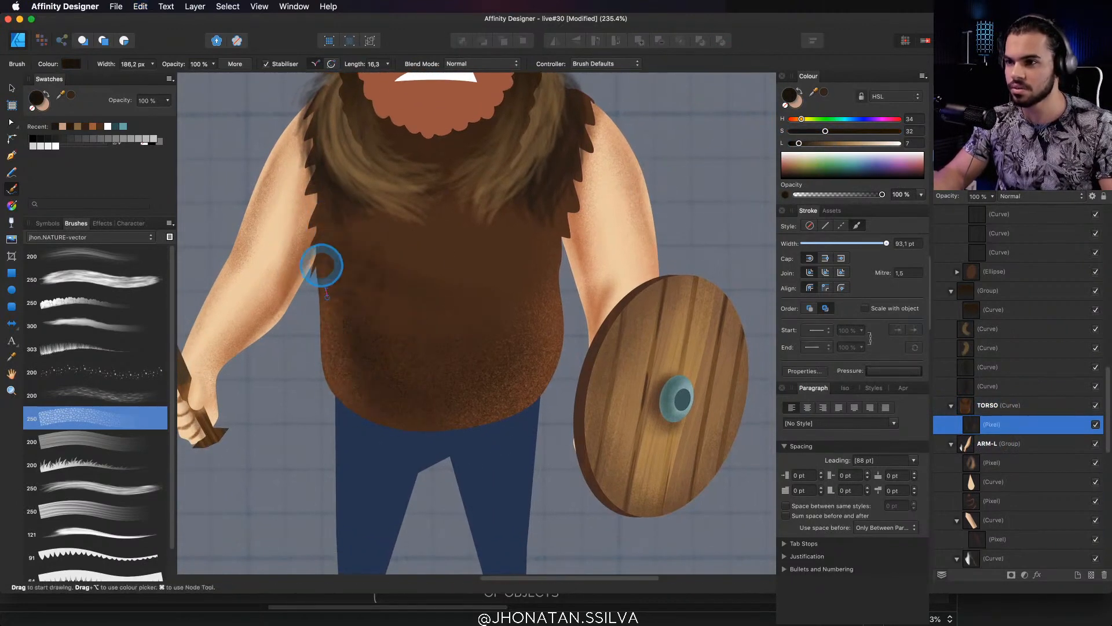
pyautogui.moveTo(322, 265); pyautogui.dragTo(394, 401)
pyautogui.moveTo(406, 334)
pyautogui.mouseDown()
pyautogui.moveTo(385, 351)
pyautogui.moveTo(407, 349)
pyautogui.moveTo(354, 365)
pyautogui.mouseUp()
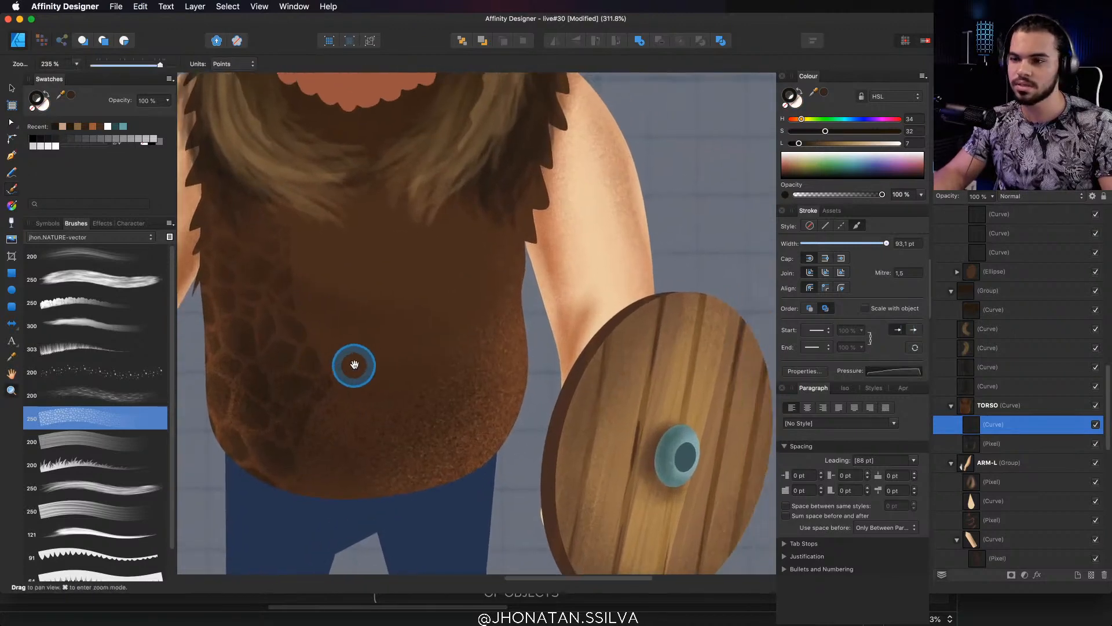
# Paint a second scale-texture stroke curving down the torso's right side to its lower edge
pyautogui.moveTo(503, 215)
pyautogui.mouseDown()
pyautogui.moveTo(421, 442)
pyautogui.moveTo(327, 485)
pyautogui.moveTo(477, 281)
pyautogui.moveTo(512, 201)
pyautogui.moveTo(486, 346)
pyautogui.moveTo(352, 486)
pyautogui.mouseUp()
pyautogui.press('super+z')
pyautogui.moveTo(407, 361); pyautogui.dragTo(458, 392)
pyautogui.press('v')
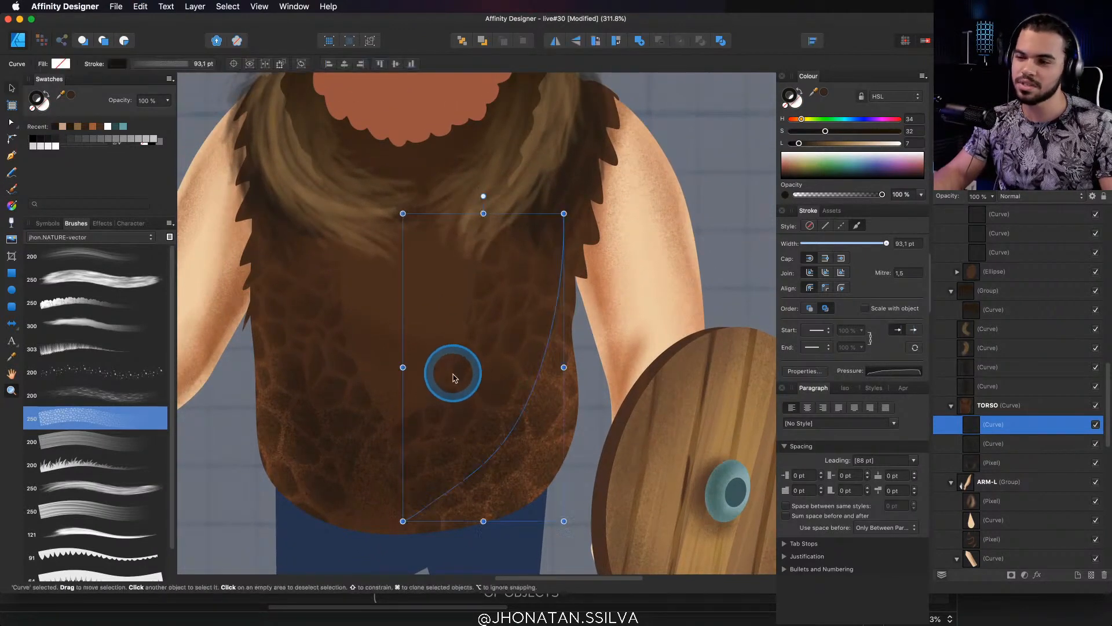
# Simplify the right-hand texture stroke by deleting two nodes from its lower part
pyautogui.press('a')
pyautogui.click(504, 445)
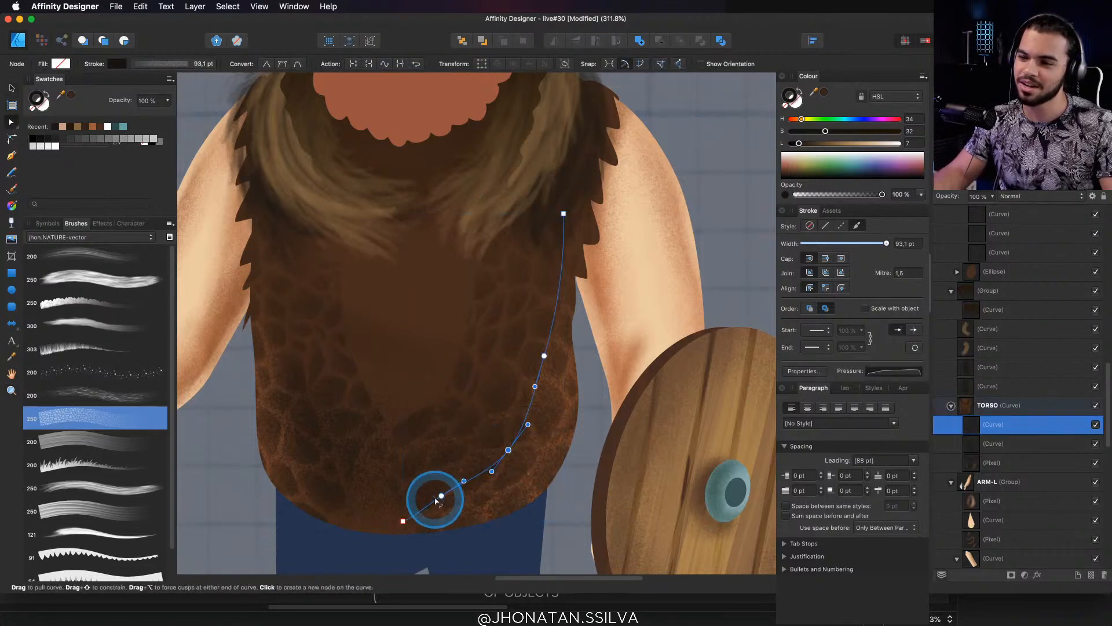
pyautogui.press('Delete')
pyautogui.click(443, 496)
pyautogui.press('Delete')
# Copy the right-hand texture stroke to the middle of the torso and rotate the copy to fill the gap
pyautogui.moveTo(544, 357)
pyautogui.mouseDown()
pyautogui.moveTo(528, 390)
pyautogui.moveTo(547, 422)
pyautogui.moveTo(518, 459)
pyautogui.moveTo(531, 384)
pyautogui.moveTo(538, 394)
pyautogui.moveTo(453, 338)
pyautogui.mouseUp()
pyautogui.press('v')
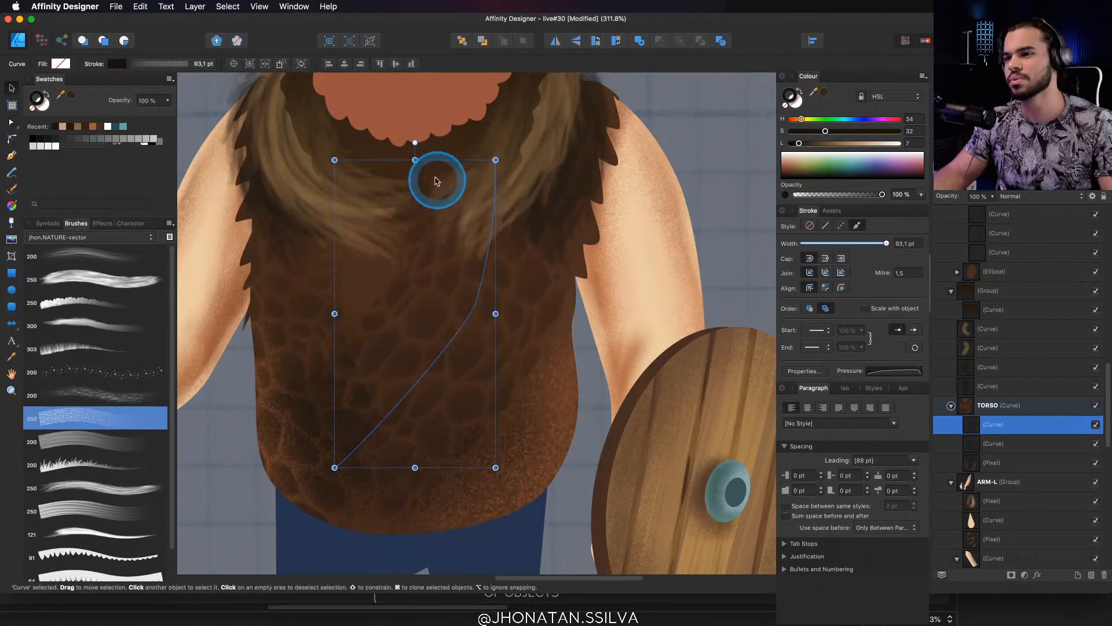
pyautogui.press('super+z')
pyautogui.moveTo(527, 366); pyautogui.dragTo(459, 337)
pyautogui.moveTo(414, 210); pyautogui.dragTo(377, 259)
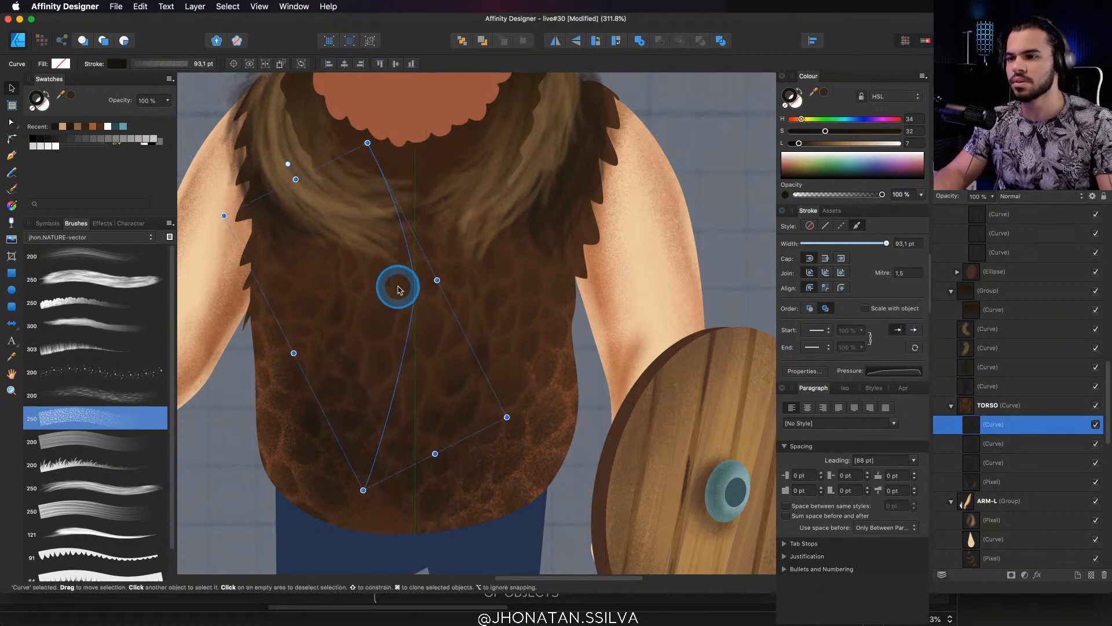
# Apply a vertical transparency gradient running down the central scale-texture stroke
pyautogui.press('y')
pyautogui.moveTo(414, 222); pyautogui.dragTo(418, 396)
pyautogui.moveTo(420, 455); pyautogui.dragTo(435, 556)
pyautogui.press('super+space')
pyautogui.moveTo(445, 342); pyautogui.dragTo(345, 347)
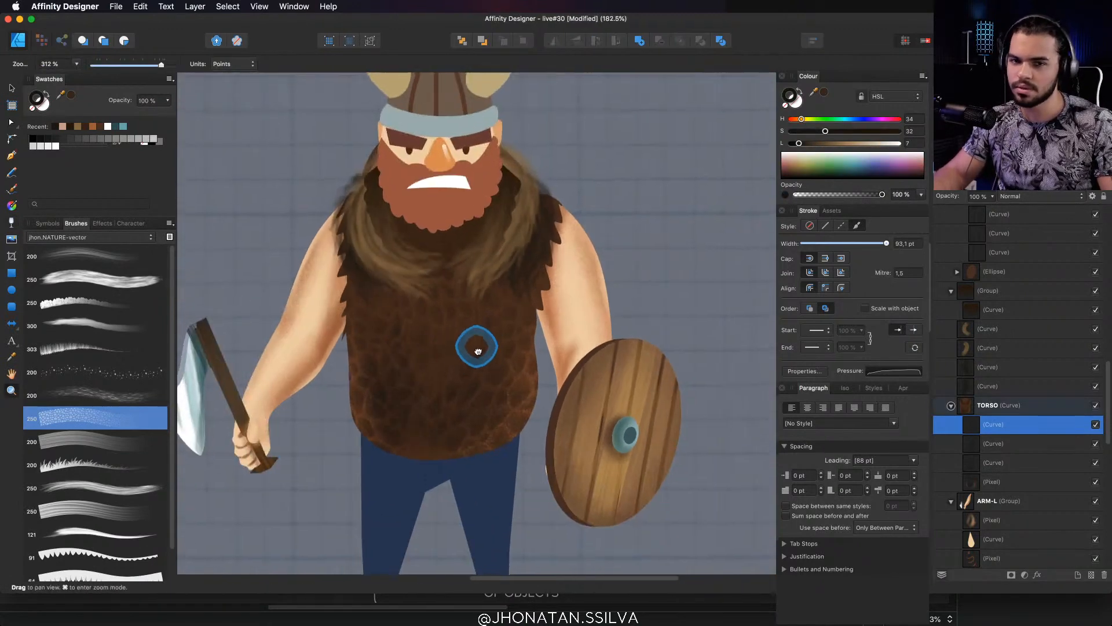
# Undo and redo the last torso texture change to compare the look, and save the document
pyautogui.moveTo(477, 347); pyautogui.dragTo(412, 378)
pyautogui.moveTo(428, 324); pyautogui.dragTo(399, 293)
pyautogui.moveTo(466, 281); pyautogui.dragTo(500, 276)
pyautogui.press('super+z')
pyautogui.moveTo(459, 216); pyautogui.dragTo(483, 235)
pyautogui.press('super+shift+z')
pyautogui.press('super+s')
# Select the beard shape and pick the ragged-edged 250 vector brush for it
pyautogui.moveTo(473, 247); pyautogui.dragTo(503, 261)
pyautogui.click(457, 300)
pyautogui.moveTo(503, 261); pyautogui.dragTo(490, 301)
pyautogui.press('b')
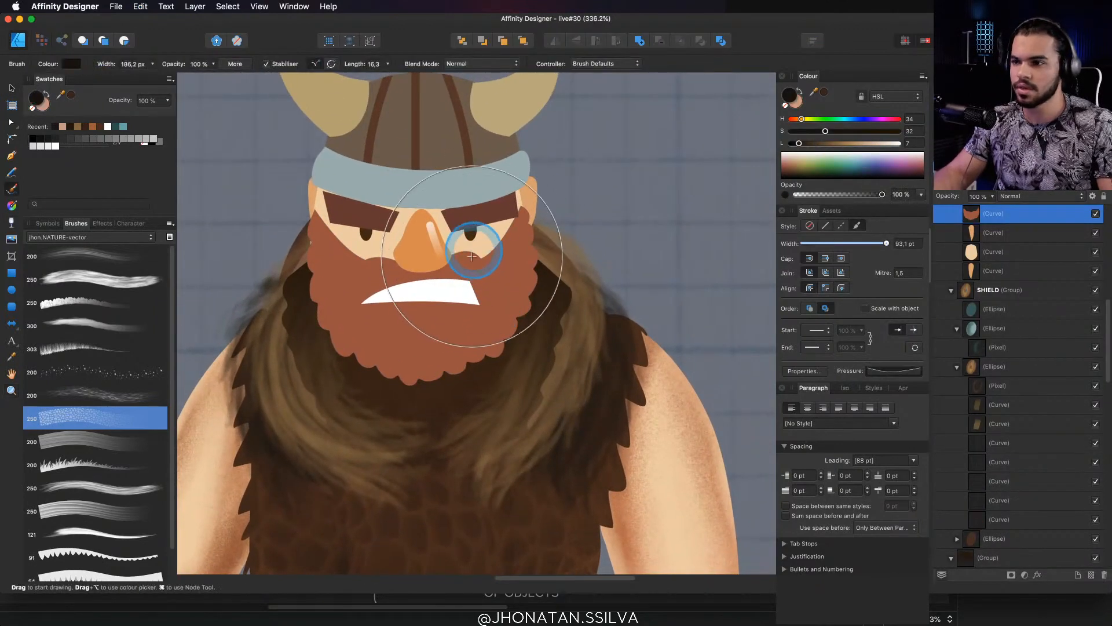
pyautogui.moveTo(433, 271); pyautogui.dragTo(429, 292)
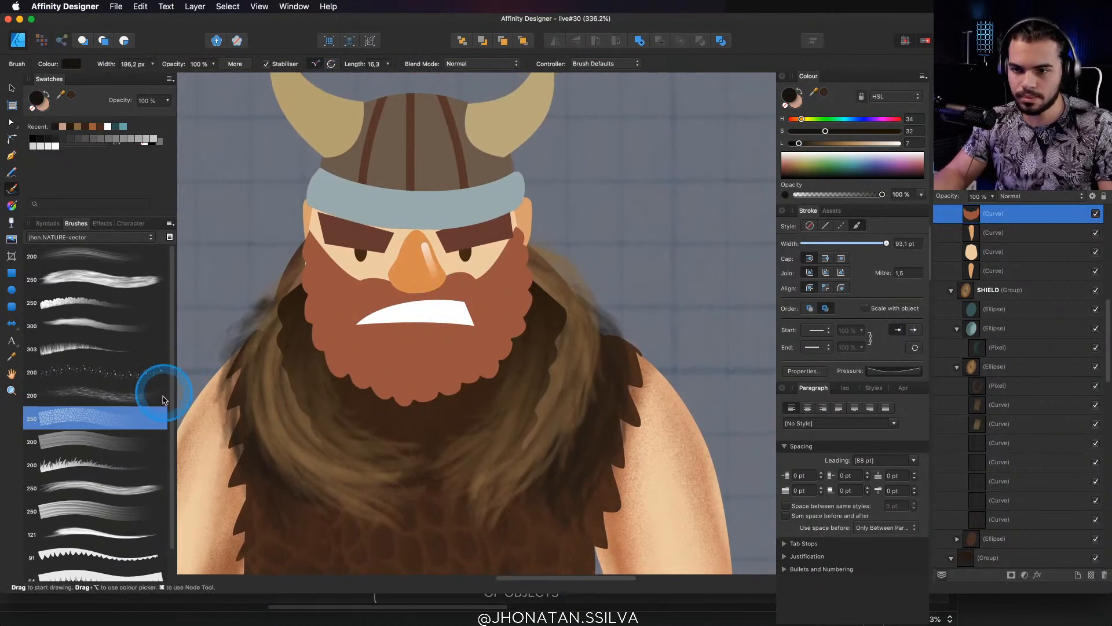
pyautogui.click(118, 303)
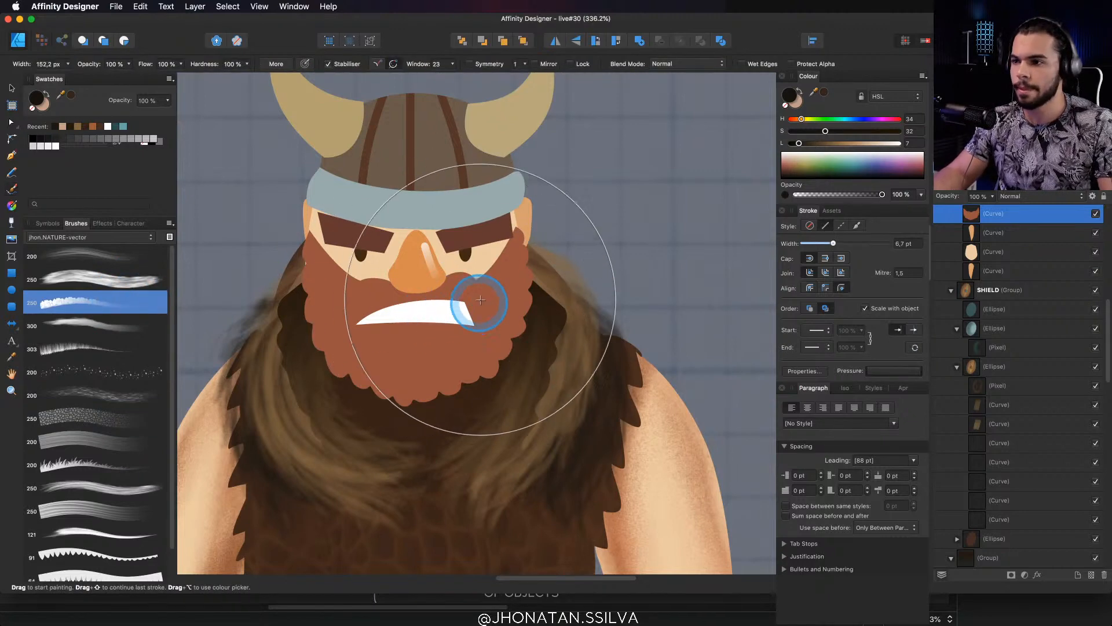
# Test a pixel brush stroke on the beard, reselect the beard shape and switch to the Vector Brush tool
pyautogui.moveTo(482, 306); pyautogui.dragTo(416, 314)
pyautogui.press('v')
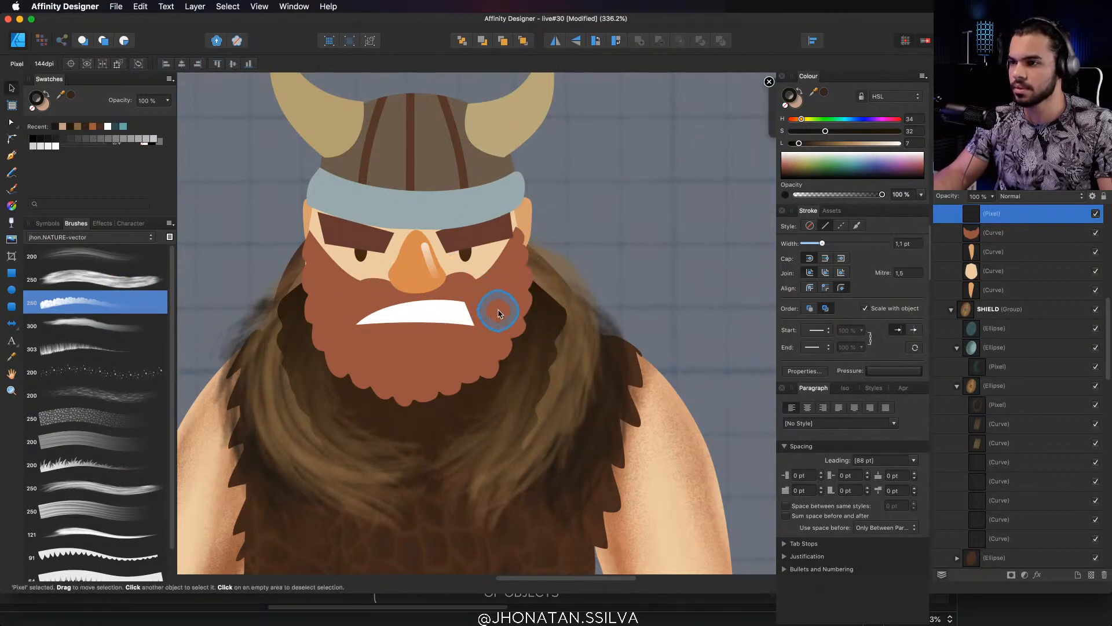
pyautogui.click(504, 310)
pyautogui.press('b')
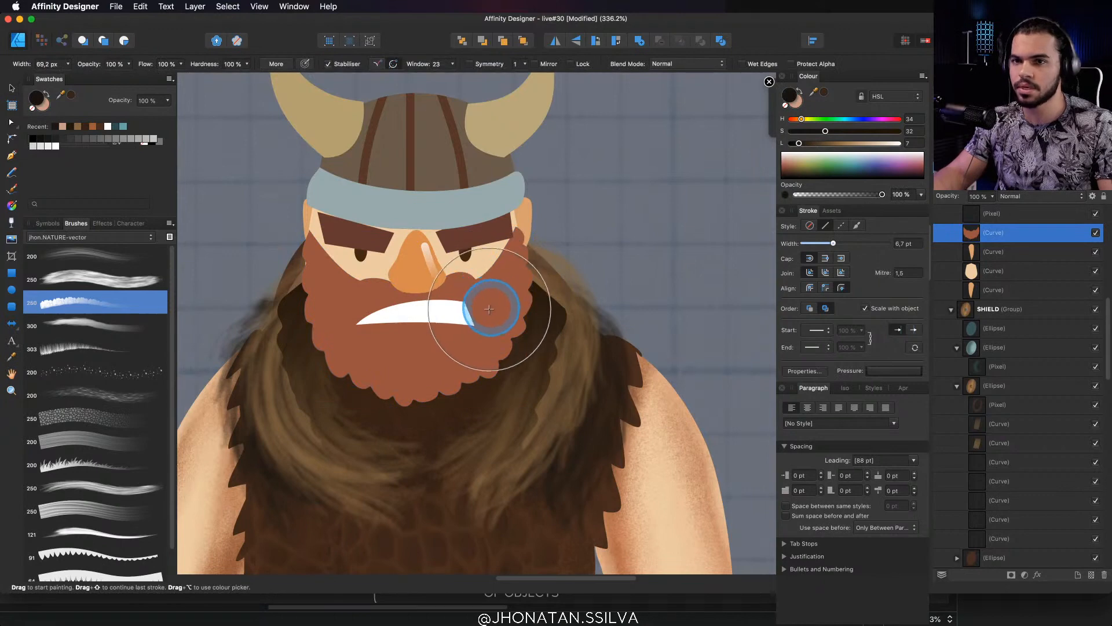
pyautogui.click(15, 189)
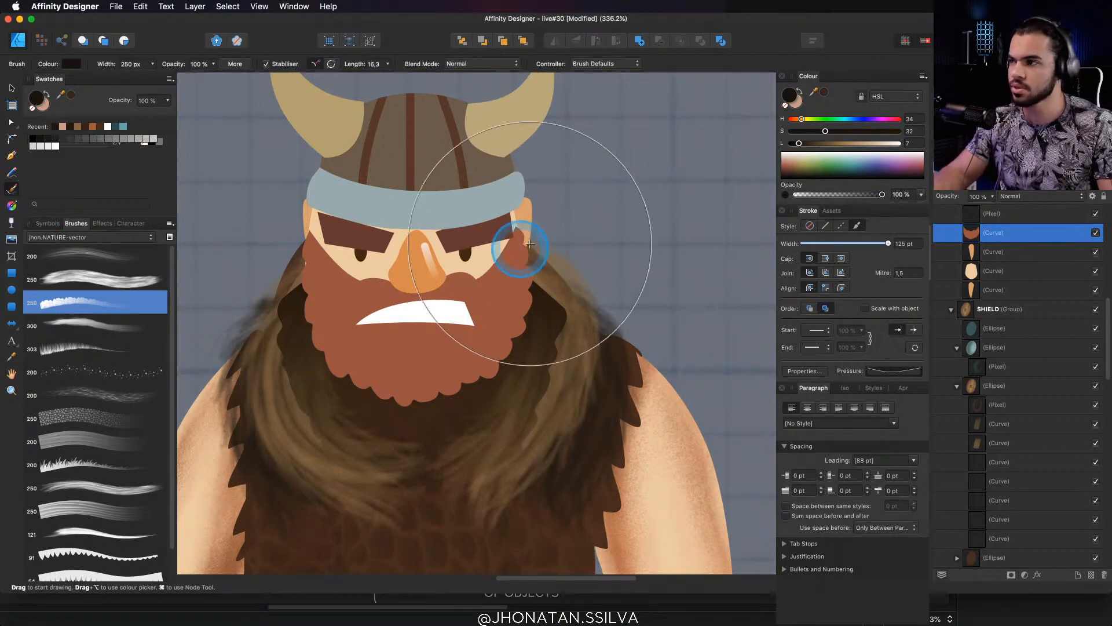
# Sample the beard's colour, darken it to hue 13, saturation 38 and lightness 30, and brush a stroke along the beard's right edge
pyautogui.click(804, 143)
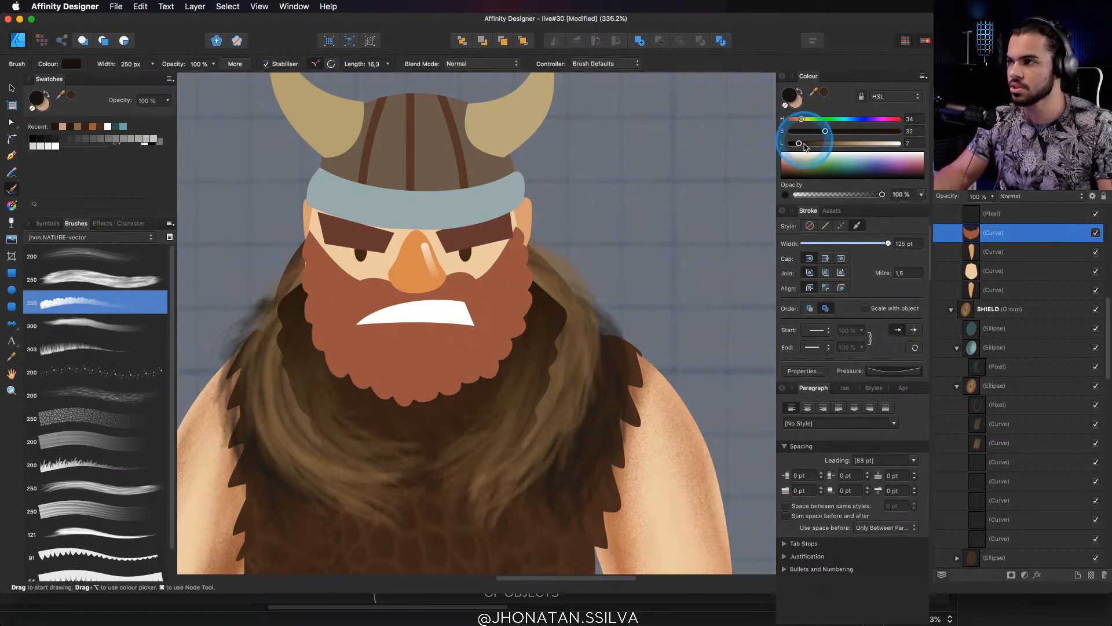
pyautogui.moveTo(816, 94); pyautogui.dragTo(486, 310)
pyautogui.click(819, 101)
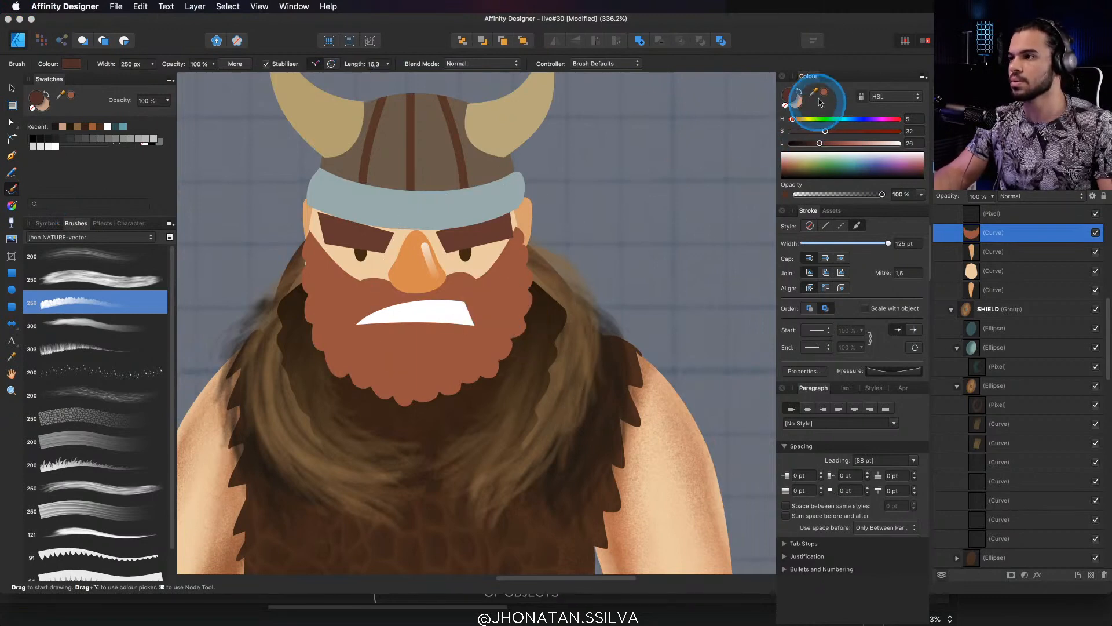
pyautogui.click(827, 94)
pyautogui.moveTo(840, 145); pyautogui.dragTo(823, 144)
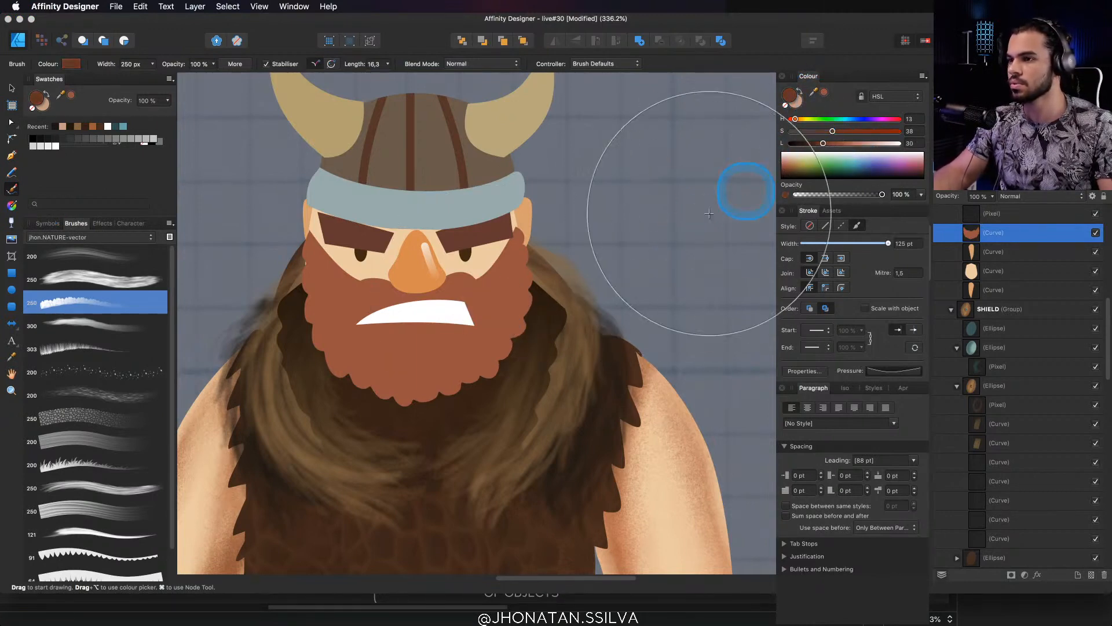
pyautogui.click(449, 387)
pyautogui.moveTo(515, 302); pyautogui.dragTo(260, 312)
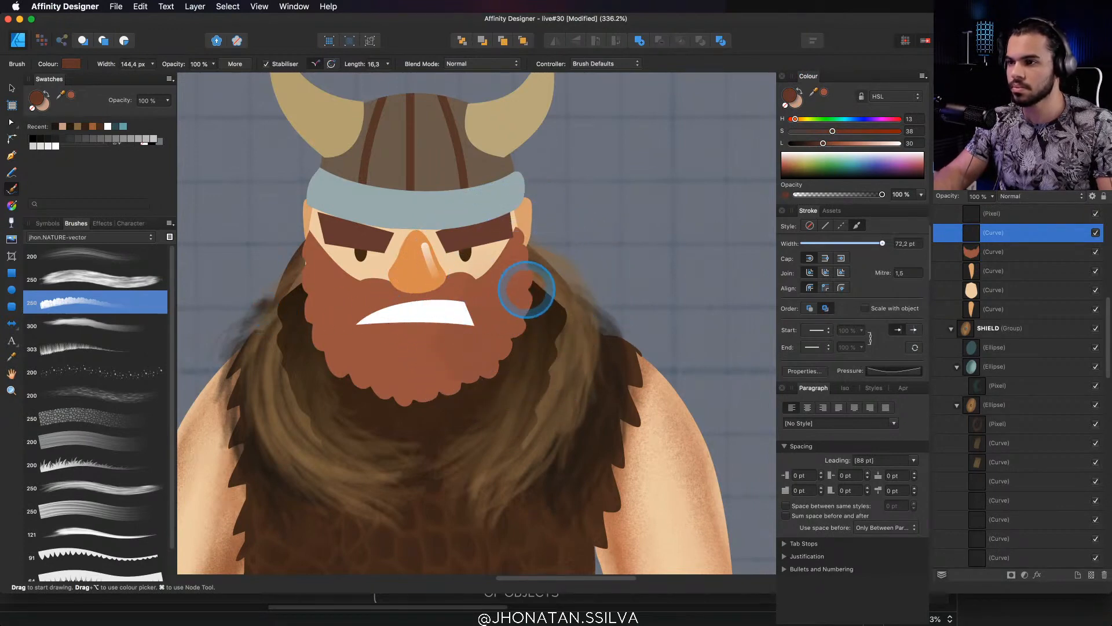
# Try additional 144.4 px ragged strokes across the beard and its sides, and undo them
pyautogui.moveTo(526, 261)
pyautogui.mouseDown()
pyautogui.moveTo(490, 348)
pyautogui.moveTo(526, 246)
pyautogui.moveTo(473, 366)
pyautogui.moveTo(399, 390)
pyautogui.mouseUp()
pyautogui.press('super+z')
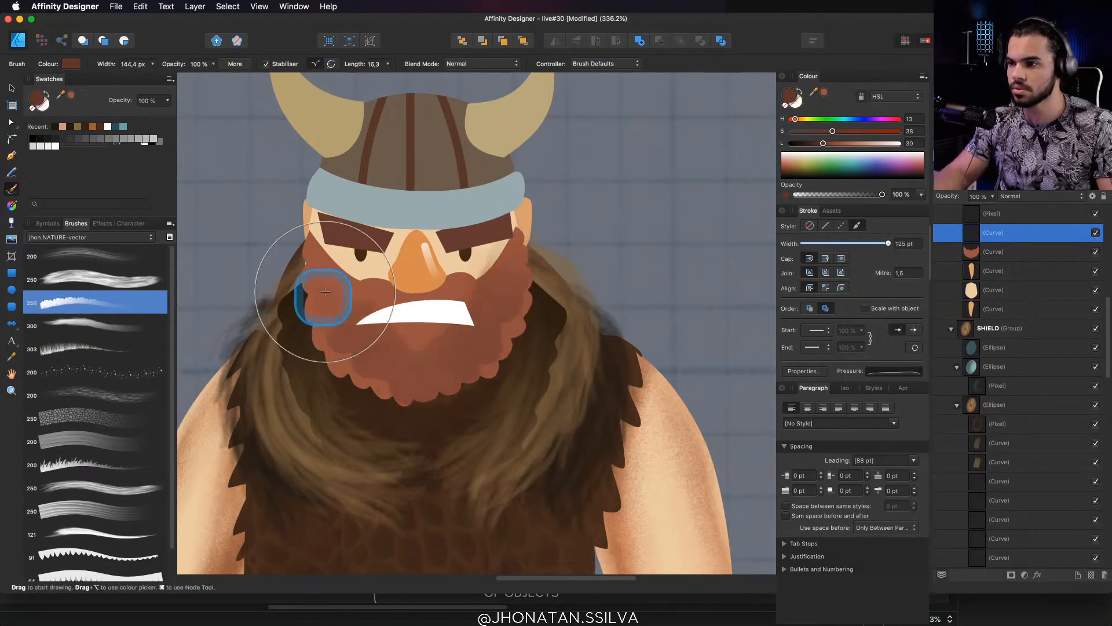
pyautogui.moveTo(308, 251)
pyautogui.mouseDown()
pyautogui.moveTo(427, 371)
pyautogui.moveTo(536, 261)
pyautogui.mouseUp()
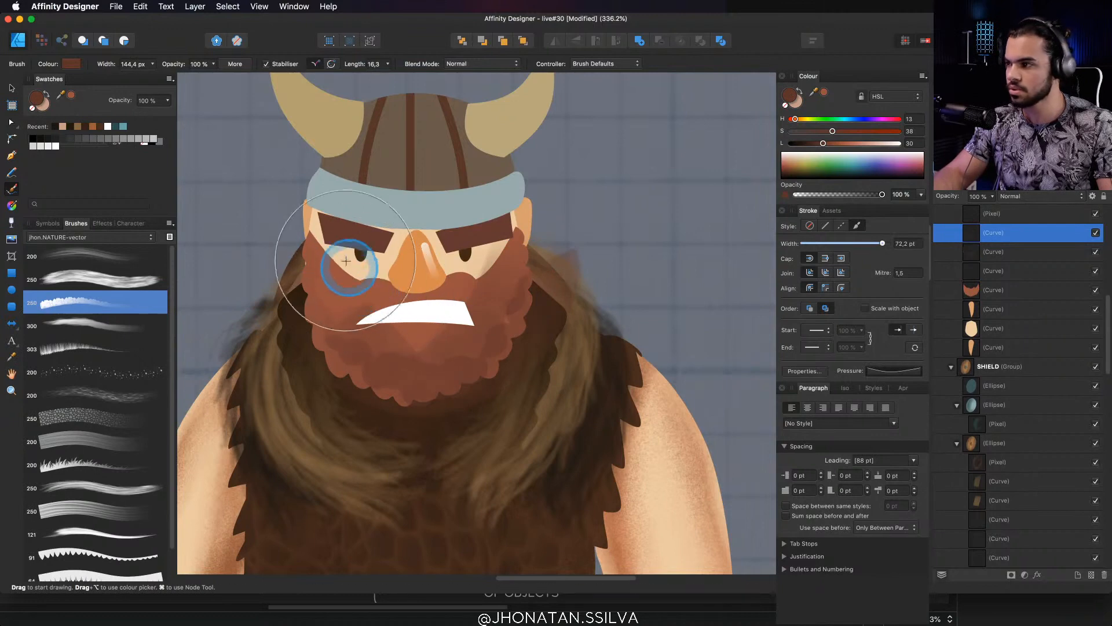
pyautogui.moveTo(344, 269)
pyautogui.mouseDown()
pyautogui.moveTo(360, 289)
pyautogui.moveTo(533, 255)
pyautogui.mouseUp()
pyautogui.press('super+z')
pyautogui.press('super+z')
pyautogui.press('Delete')
# Select the beard shape and brush ragged 103.4 px shading strokes inside it, following its curved lower edge
pyautogui.click(988, 232)
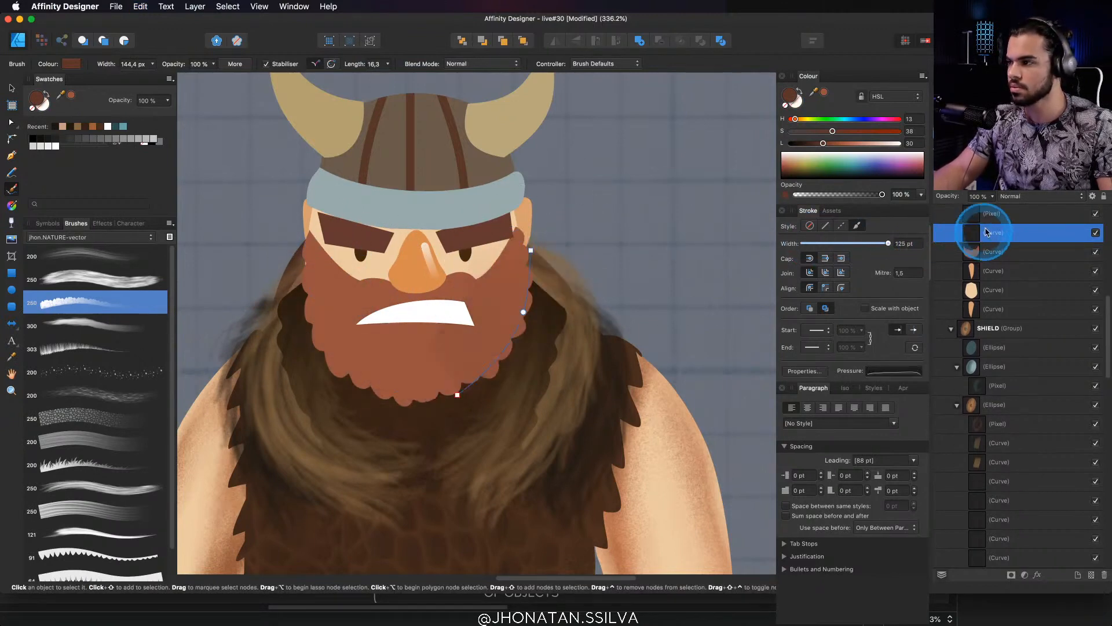
pyautogui.keyDown('shift'); pyautogui.click(994, 257); pyautogui.keyUp('shift')
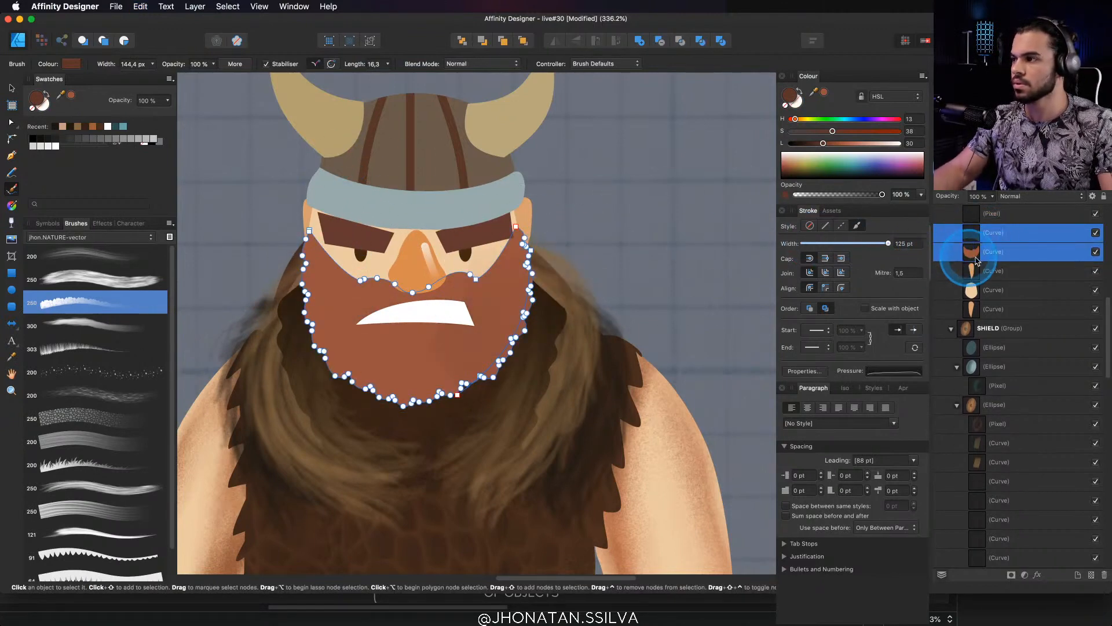
pyautogui.click(976, 255)
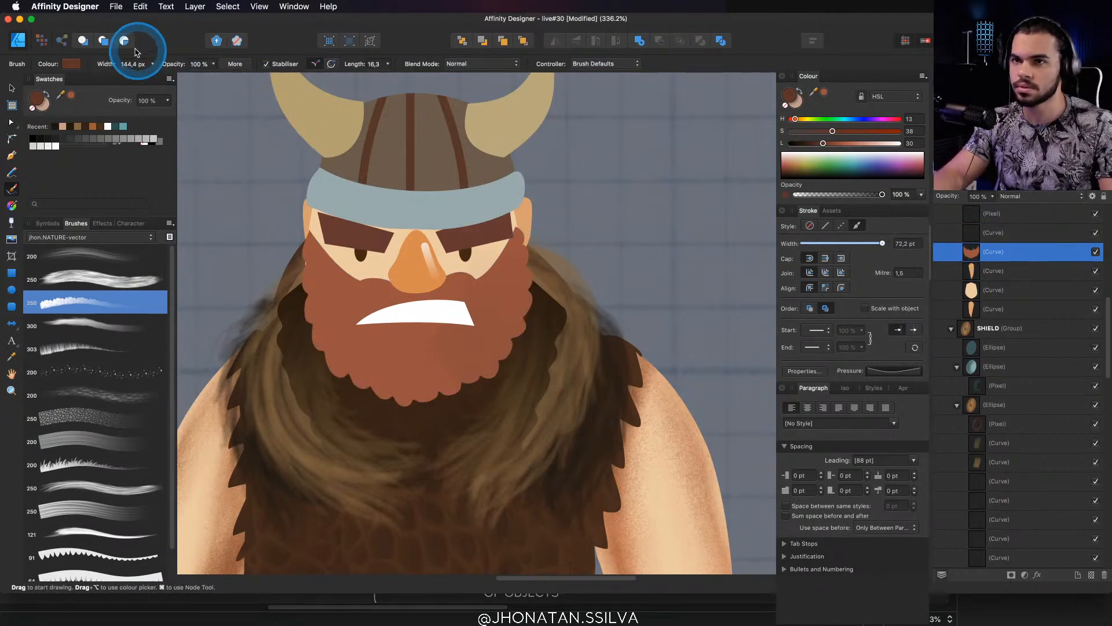
pyautogui.moveTo(371, 345)
pyautogui.mouseDown()
pyautogui.moveTo(355, 333)
pyautogui.moveTo(362, 340)
pyautogui.moveTo(321, 356)
pyautogui.moveTo(273, 349)
pyautogui.mouseUp()
pyautogui.moveTo(300, 263)
pyautogui.mouseDown()
pyautogui.moveTo(344, 363)
pyautogui.moveTo(394, 378)
pyautogui.mouseUp()
pyautogui.moveTo(526, 278)
pyautogui.mouseDown()
pyautogui.moveTo(430, 370)
pyautogui.moveTo(315, 294)
pyautogui.moveTo(306, 268)
pyautogui.moveTo(403, 289)
pyautogui.moveTo(509, 248)
pyautogui.moveTo(462, 316)
pyautogui.moveTo(433, 245)
pyautogui.mouseUp()
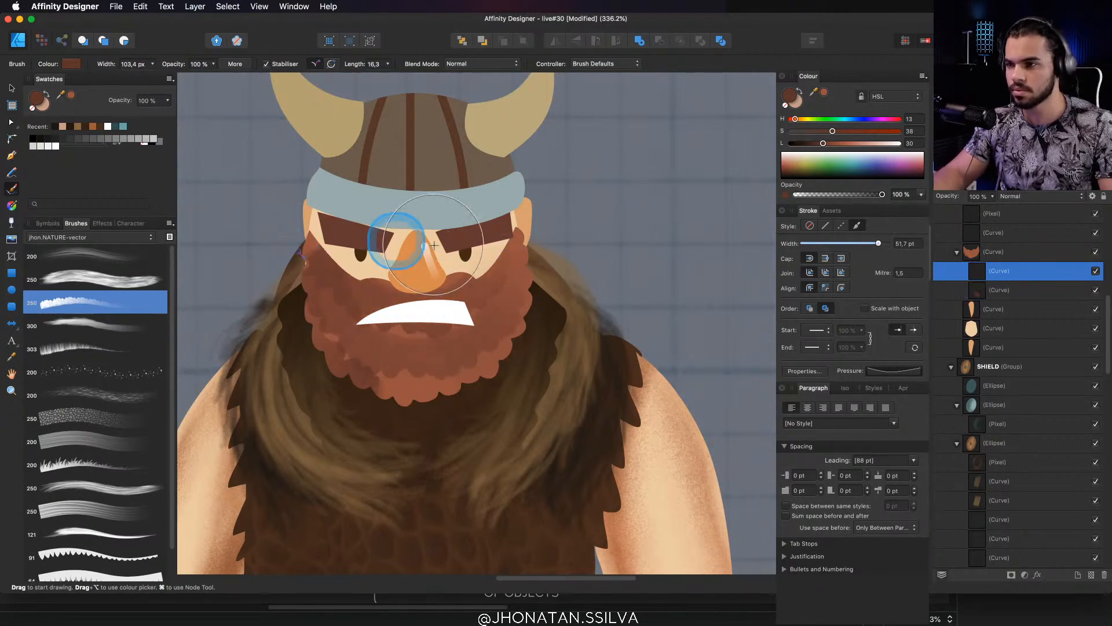
pyautogui.moveTo(517, 259)
pyautogui.mouseDown()
pyautogui.moveTo(439, 395)
pyautogui.moveTo(297, 290)
pyautogui.moveTo(398, 301)
pyautogui.moveTo(441, 336)
pyautogui.moveTo(390, 324)
pyautogui.moveTo(282, 230)
pyautogui.mouseUp()
# Set the beard's shading stroke colour to saturation 51 and stretch the stroke outward to follow the beard's edge
pyautogui.press('v')
pyautogui.press('a')
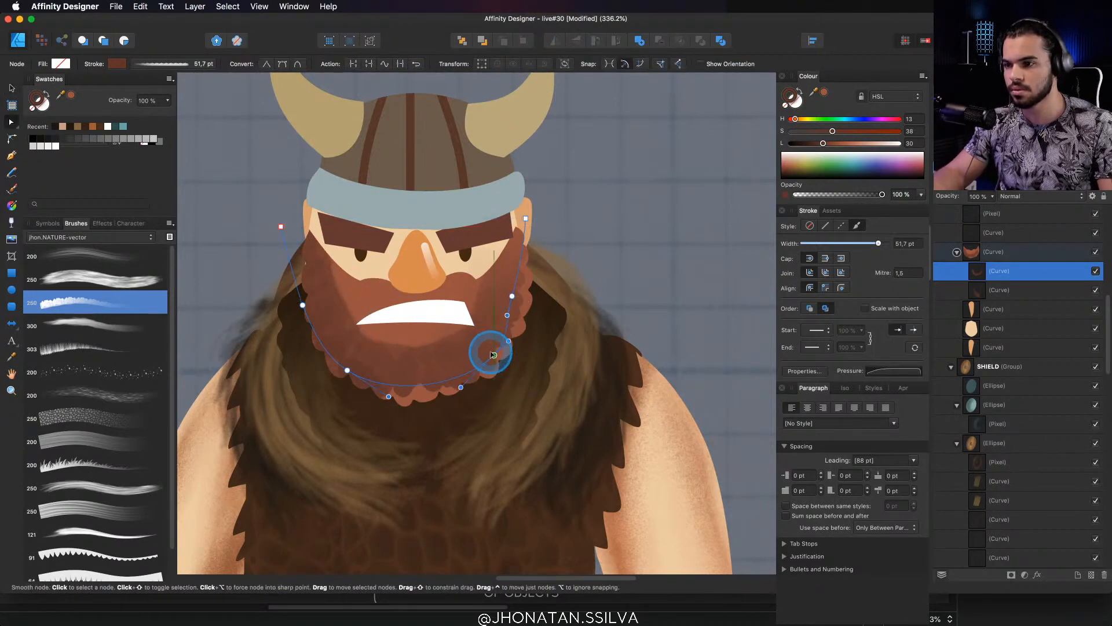
pyautogui.press('v')
pyautogui.moveTo(824, 143)
pyautogui.mouseDown()
pyautogui.moveTo(847, 143)
pyautogui.moveTo(825, 149)
pyautogui.mouseUp()
pyautogui.moveTo(526, 302); pyautogui.dragTo(540, 302)
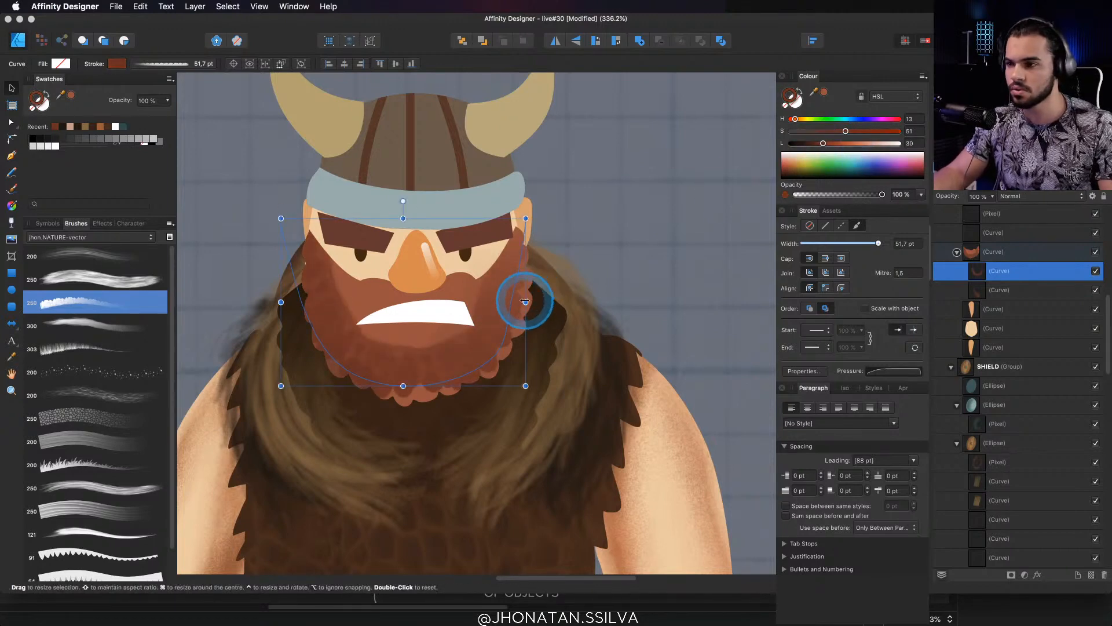
# Fade the beard's shading stroke with a vertical linear transparency running from below the chin to under the nose, and deselect it
pyautogui.press('y')
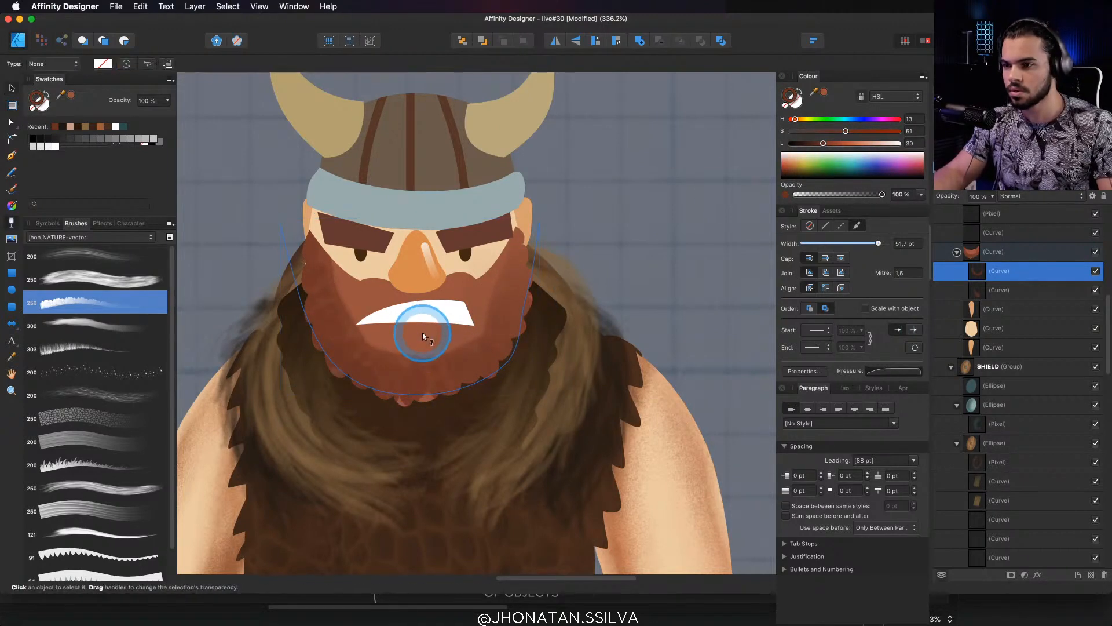
pyautogui.moveTo(426, 288); pyautogui.dragTo(424, 383)
pyautogui.moveTo(404, 439); pyautogui.dragTo(409, 306)
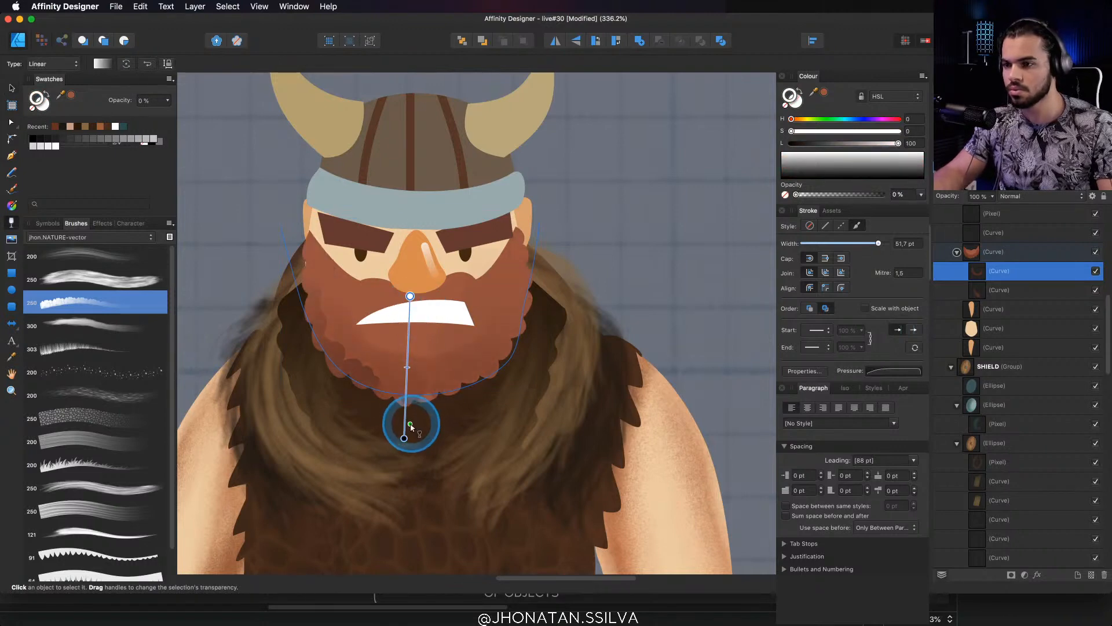
pyautogui.moveTo(404, 438); pyautogui.dragTo(404, 437)
pyautogui.press('v')
pyautogui.click(359, 369)
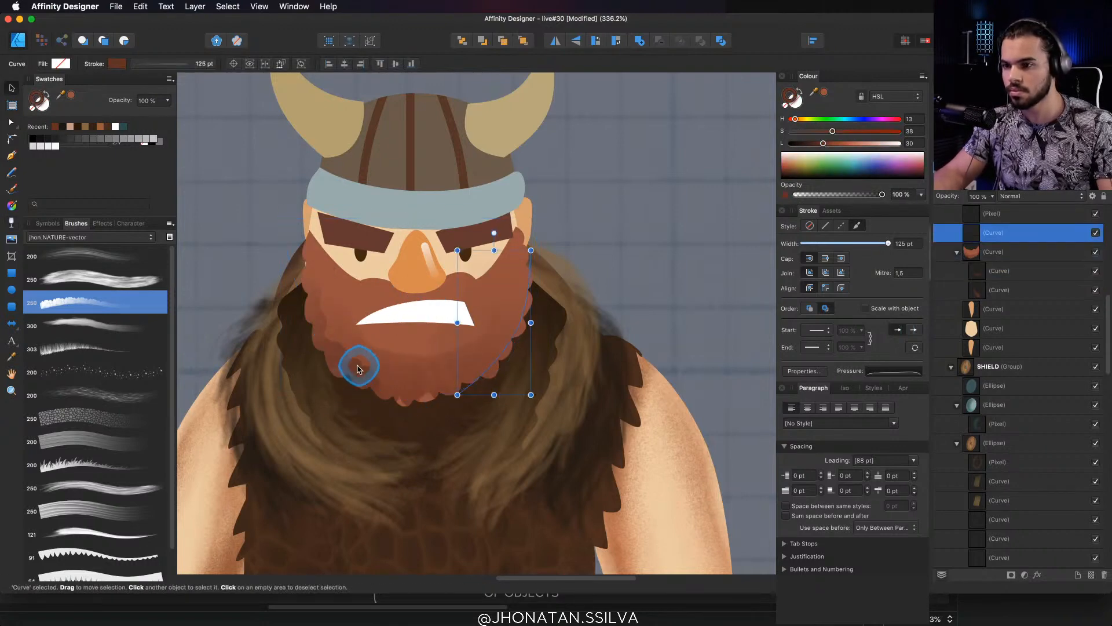
pyautogui.press('super+d')
# Fill the beard with a vertical linear gradient, using a dark reddish brown of hue 14 and saturation 63 at the nose end
pyautogui.press('z')
pyautogui.moveTo(423, 346); pyautogui.dragTo(458, 336)
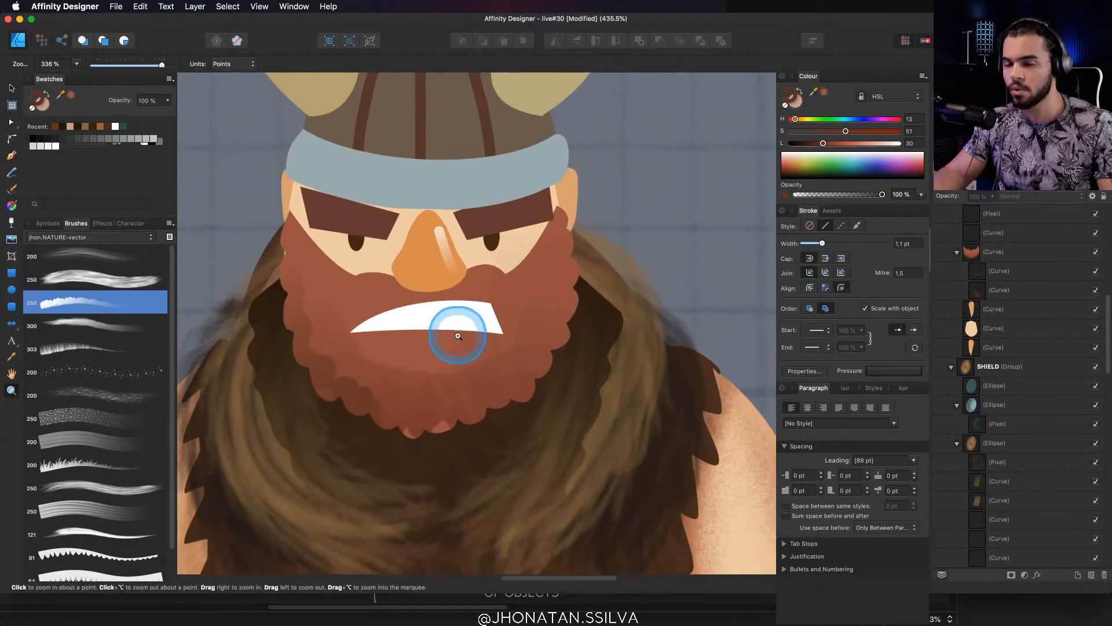
pyautogui.press('v')
pyautogui.click(496, 285)
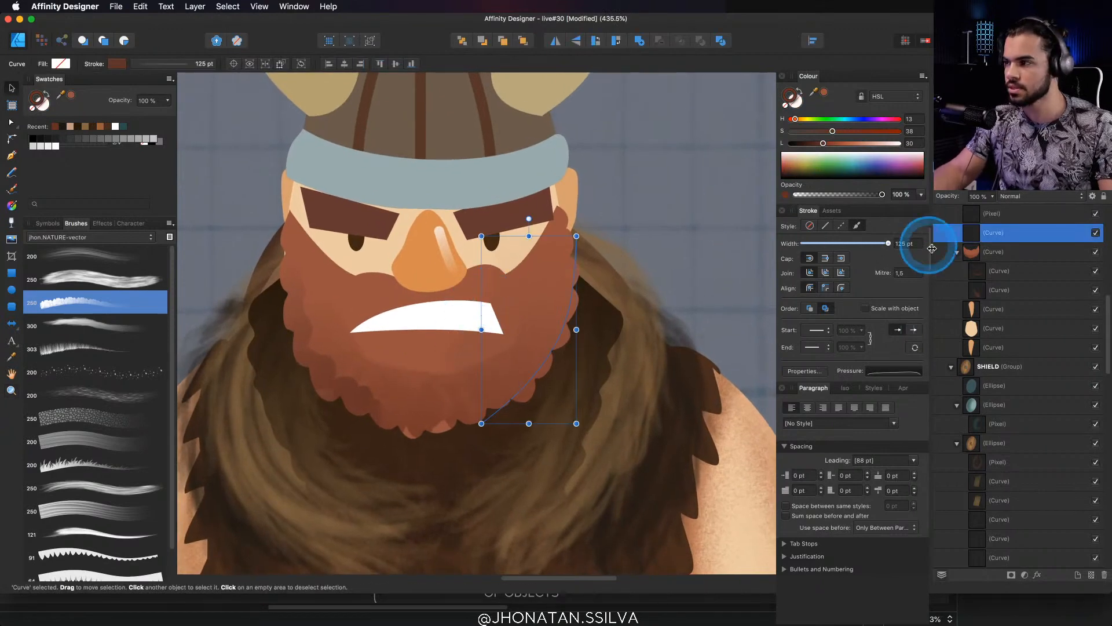
pyautogui.click(983, 259)
pyautogui.press('g')
pyautogui.click(457, 311)
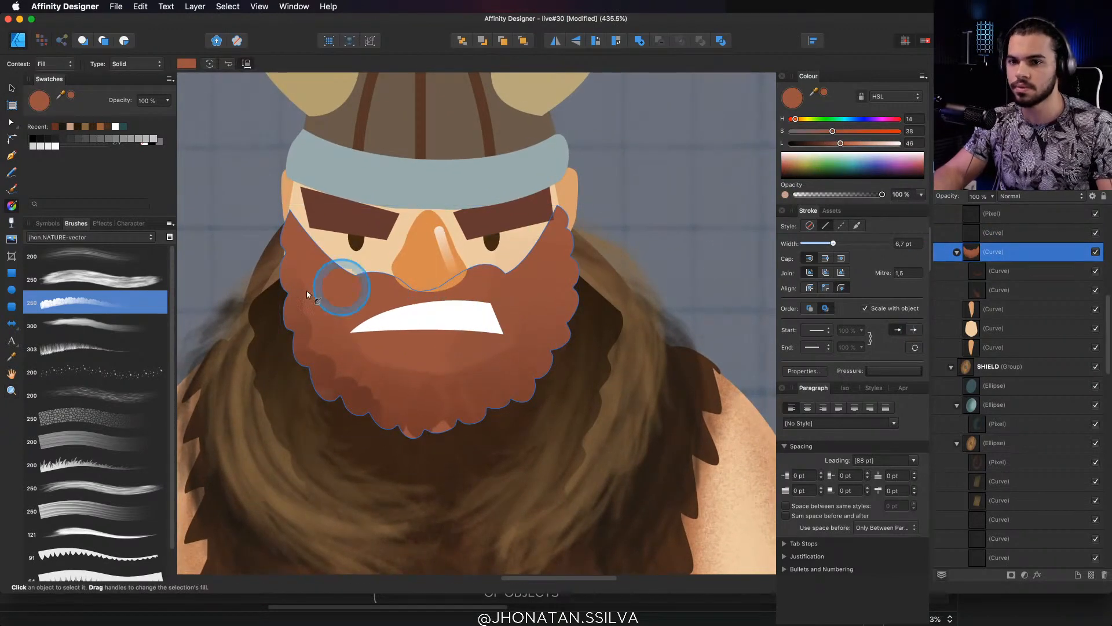
pyautogui.moveTo(430, 408); pyautogui.dragTo(428, 285)
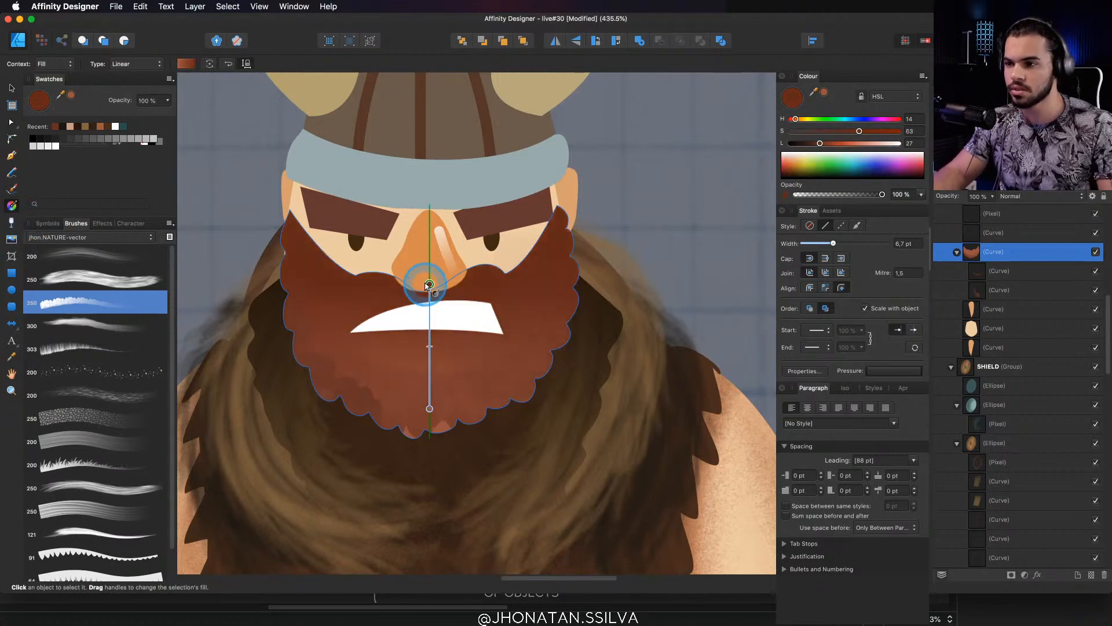
pyautogui.moveTo(826, 150); pyautogui.dragTo(835, 146)
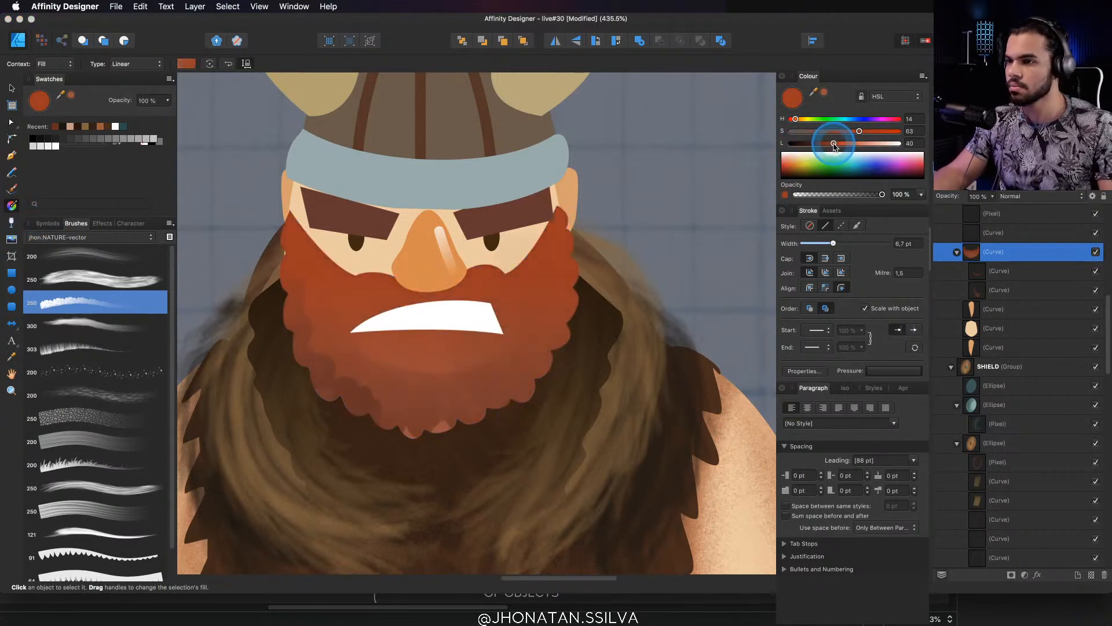
# Set the gradient's chin-end colour to a lighter orange with hue 22, saturation 56 and lightness 51
pyautogui.click(430, 408)
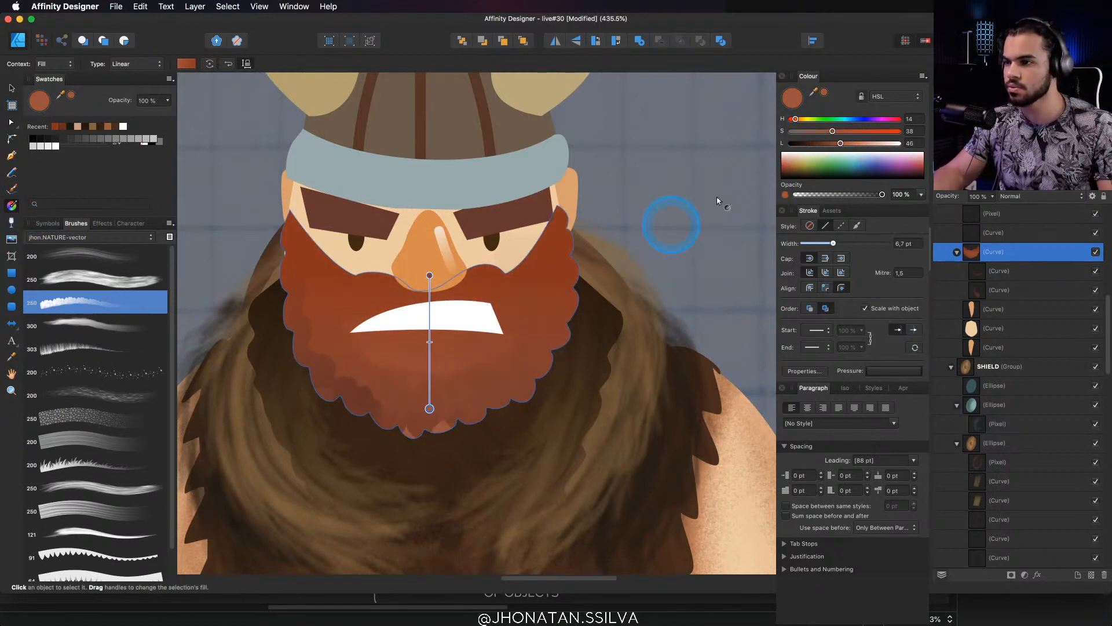
pyautogui.moveTo(817, 146); pyautogui.dragTo(846, 145)
pyautogui.click(796, 120)
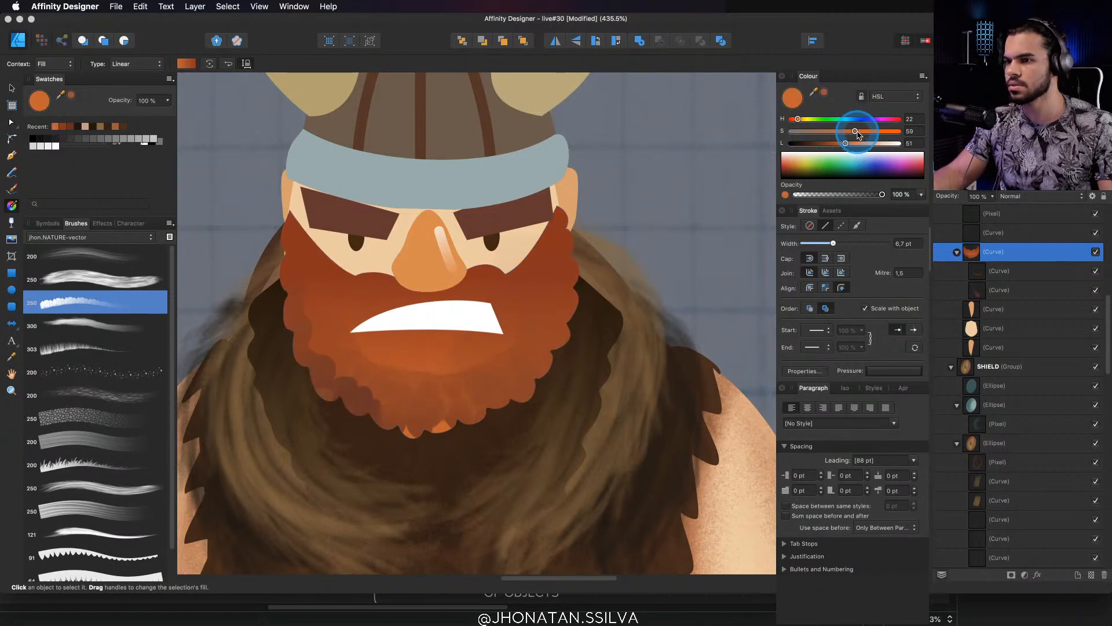
pyautogui.moveTo(856, 134); pyautogui.dragTo(851, 132)
# Select the loose ragged stroke along the beard's right edge, shift it outward and rotate it slightly, and deselect it
pyautogui.click(514, 307)
pyautogui.click(482, 394)
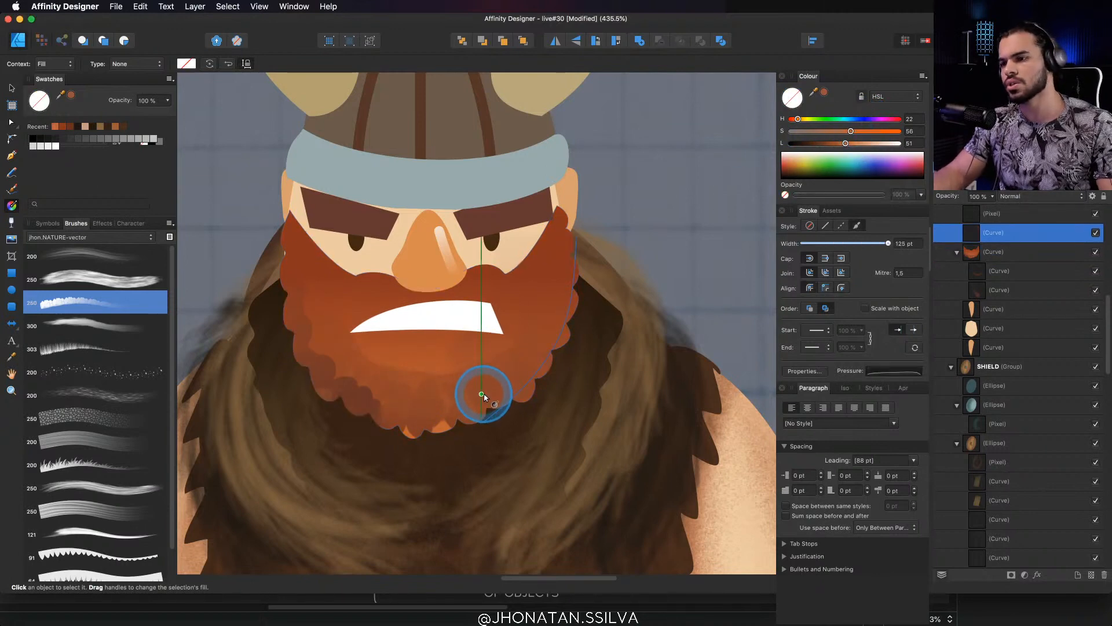
pyautogui.press('v')
pyautogui.moveTo(527, 372)
pyautogui.mouseDown()
pyautogui.moveTo(531, 406)
pyautogui.moveTo(551, 330)
pyautogui.moveTo(554, 339)
pyautogui.mouseUp()
pyautogui.moveTo(548, 212); pyautogui.dragTo(540, 211)
pyautogui.press('super+d')
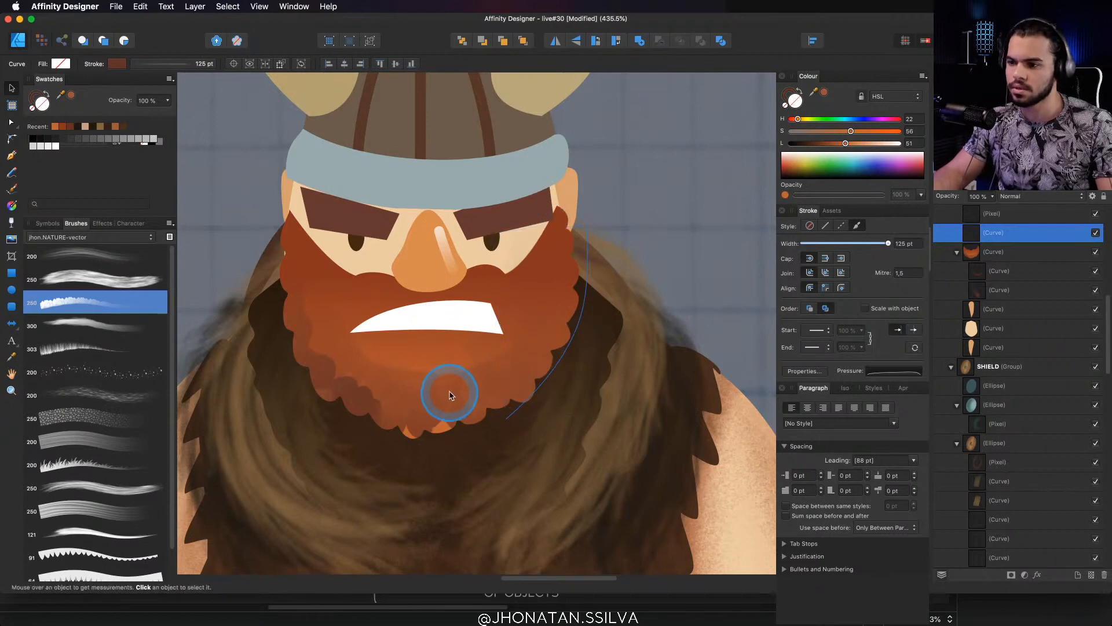
pyautogui.click(451, 400)
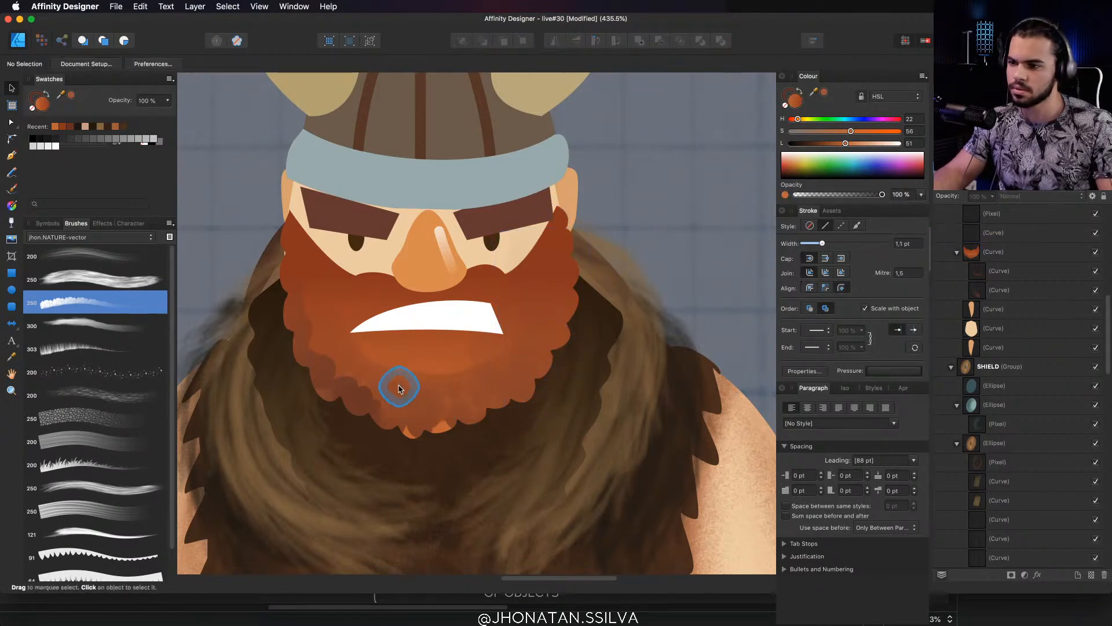
pyautogui.click(343, 385)
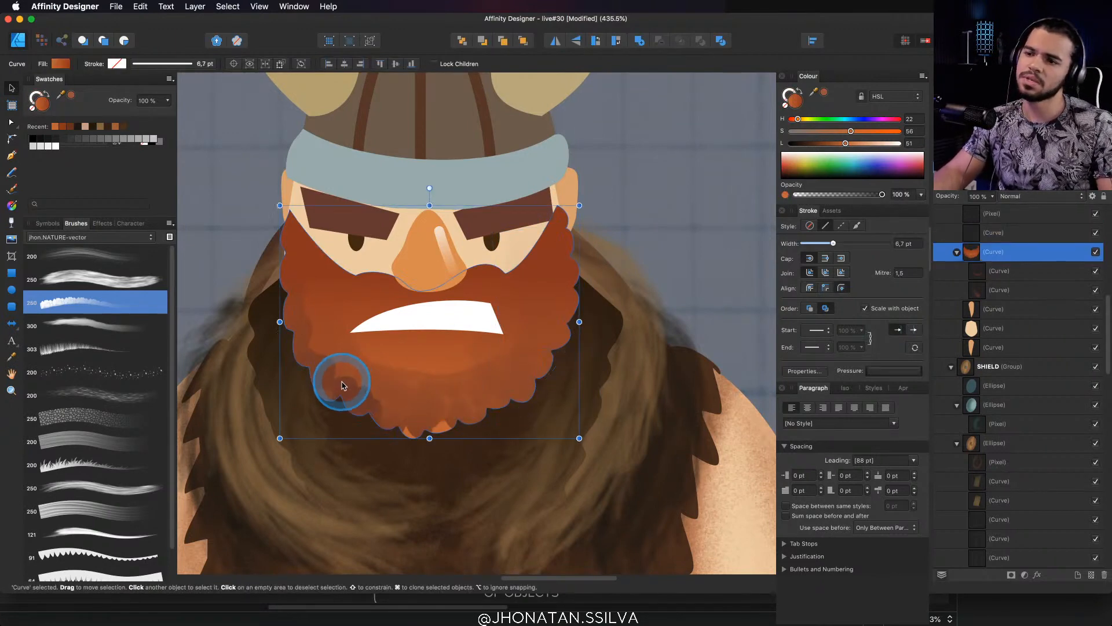
pyautogui.click(371, 392)
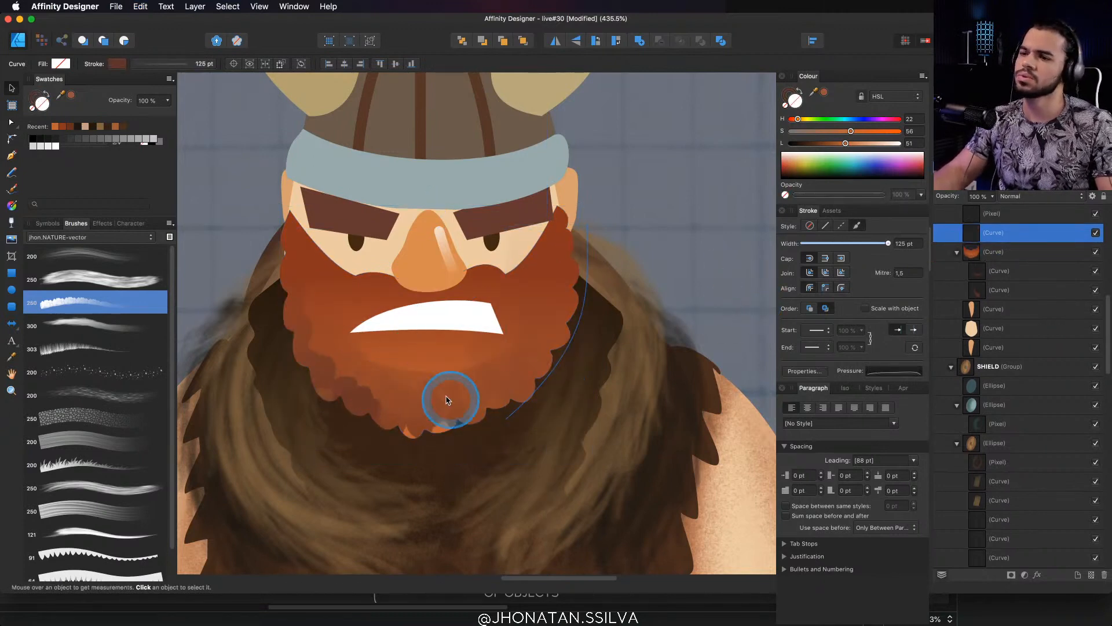
pyautogui.click(932, 263)
pyautogui.click(990, 239)
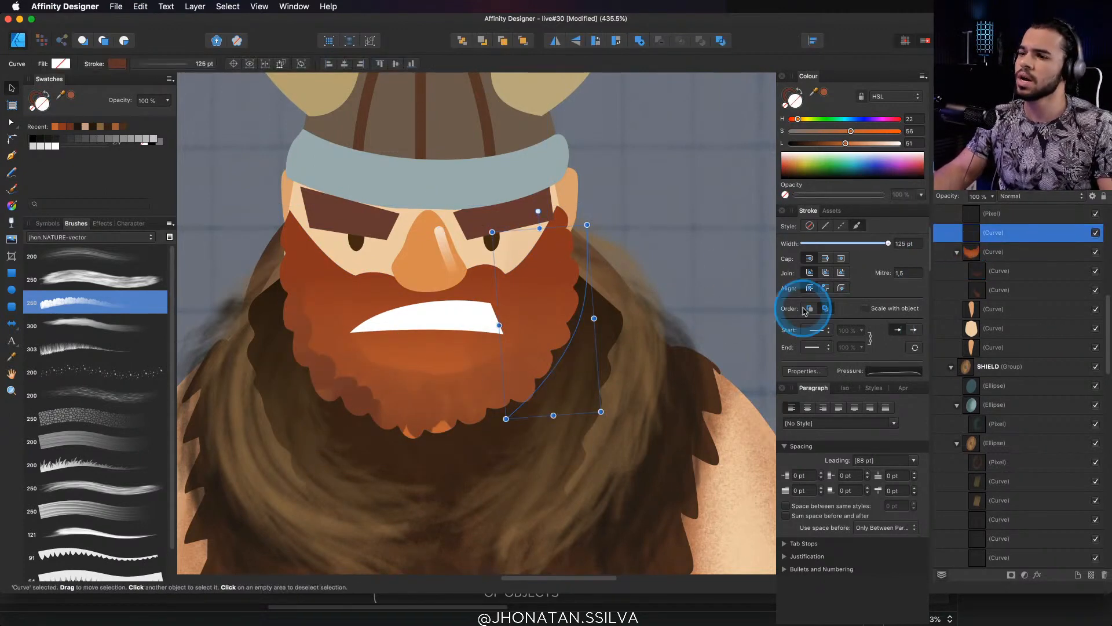
# Delete the two ragged shading strokes nested inside the beard shape
pyautogui.scroll(-2, 449, 376)
pyautogui.press('z')
pyautogui.scroll(-1, 447, 409)
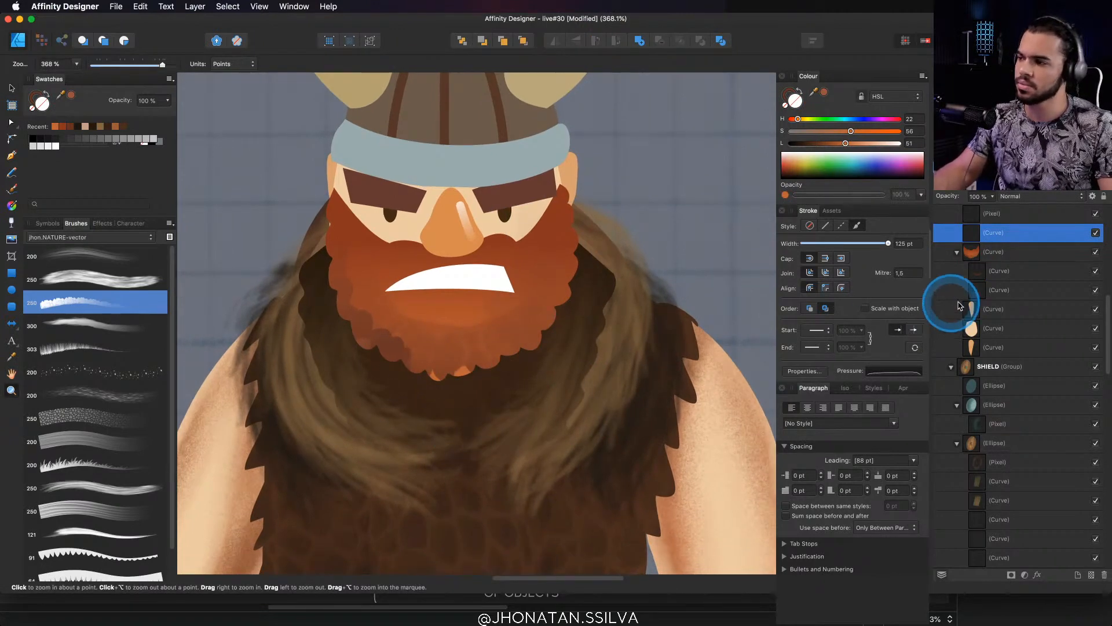
pyautogui.click(996, 290)
pyautogui.press('v')
pyautogui.press('Delete')
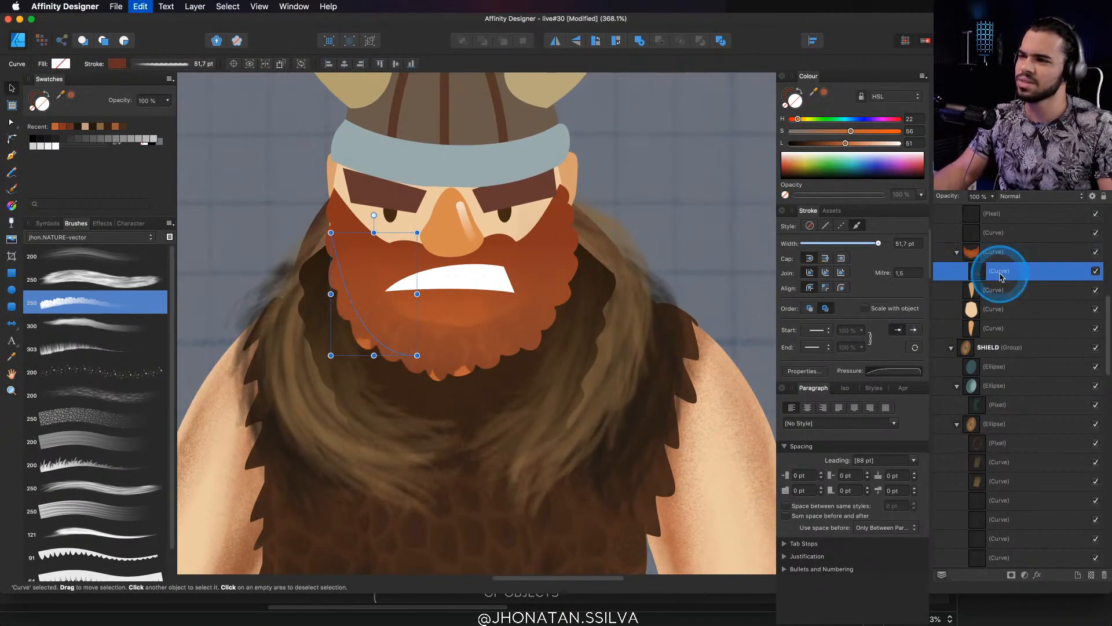
pyautogui.moveTo(541, 340)
pyautogui.mouseDown()
pyautogui.moveTo(530, 229)
pyautogui.moveTo(536, 320)
pyautogui.moveTo(589, 425)
pyautogui.moveTo(534, 327)
pyautogui.mouseUp()
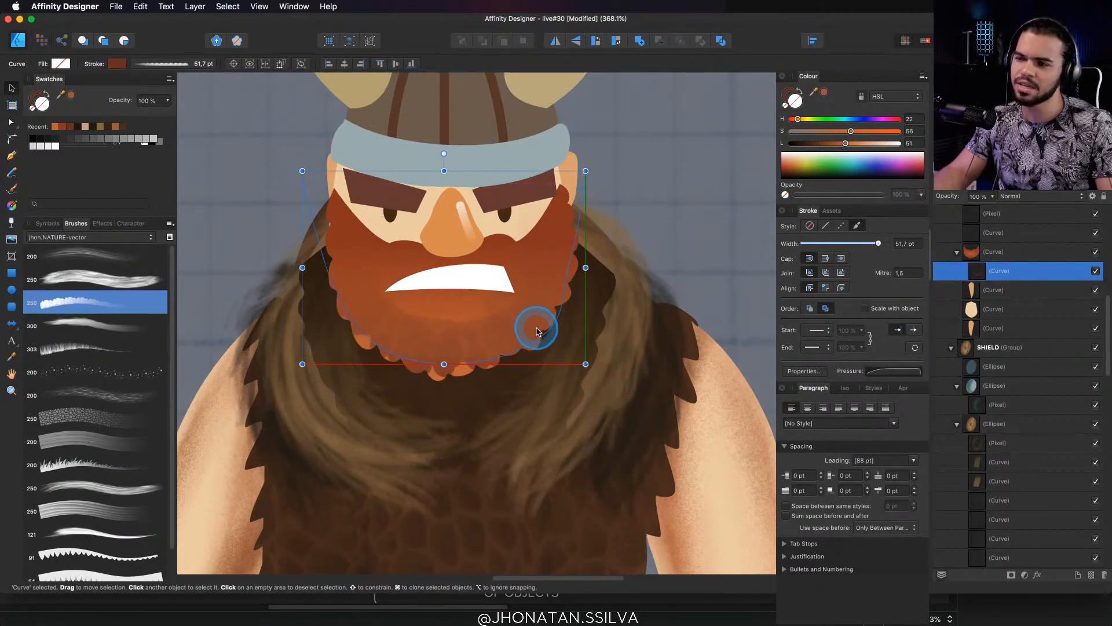
pyautogui.press('Delete')
# Save the document and outline the white mouth shape with a 3.5 pt dark brown stroke of hue 13, saturation 51, lightness 30
pyautogui.moveTo(524, 277)
pyautogui.mouseDown()
pyautogui.moveTo(544, 296)
pyautogui.moveTo(534, 346)
pyautogui.mouseUp()
pyautogui.press('v')
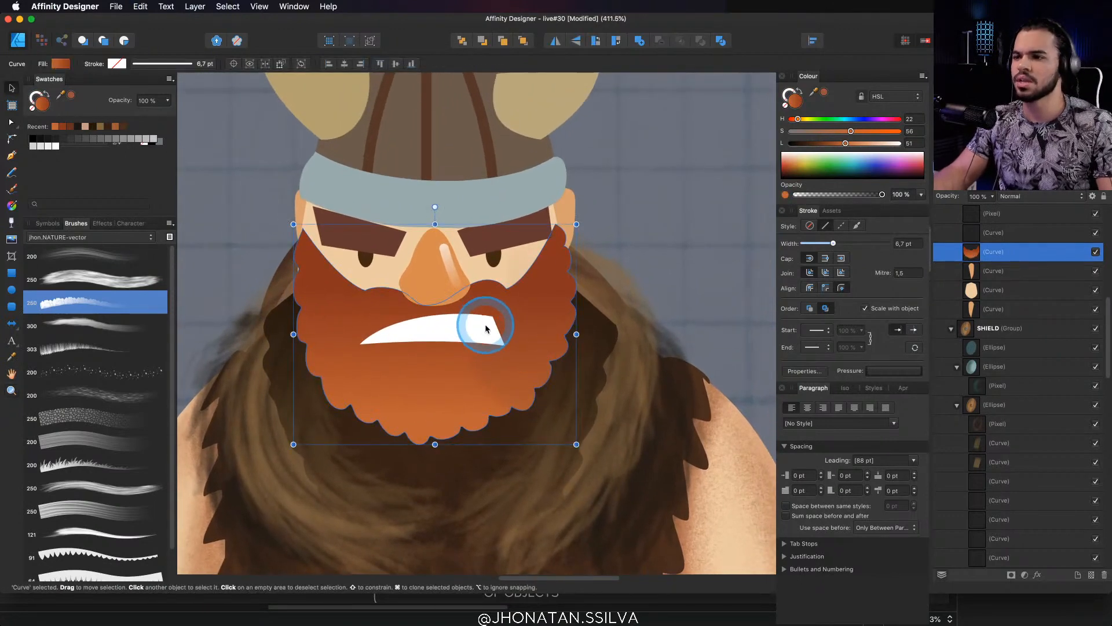
pyautogui.click(473, 332)
pyautogui.press('super+s')
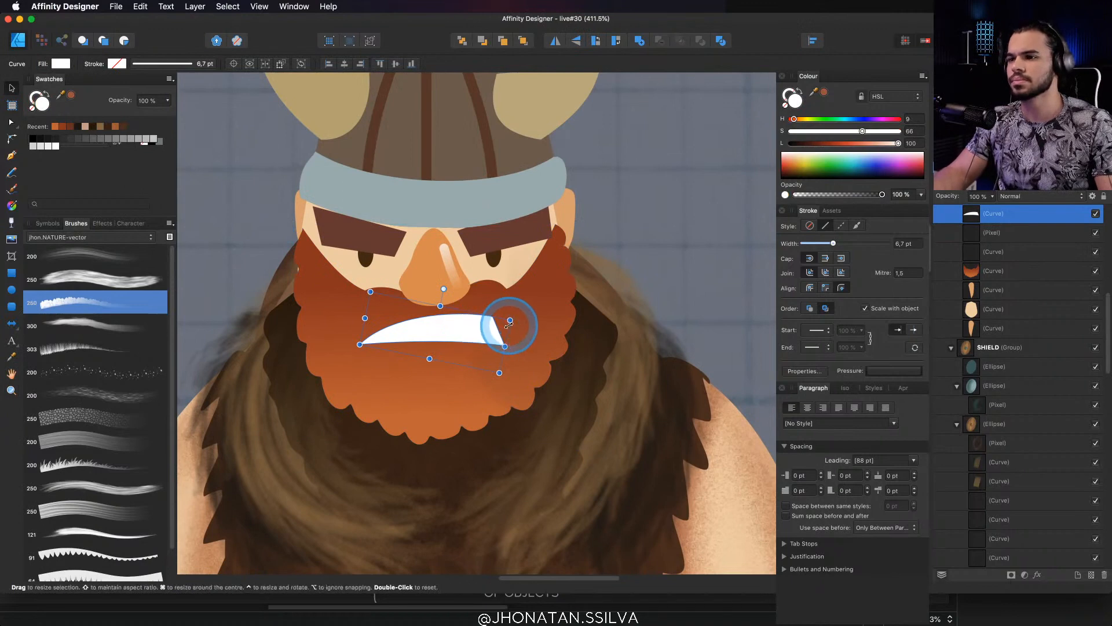
pyautogui.click(788, 95)
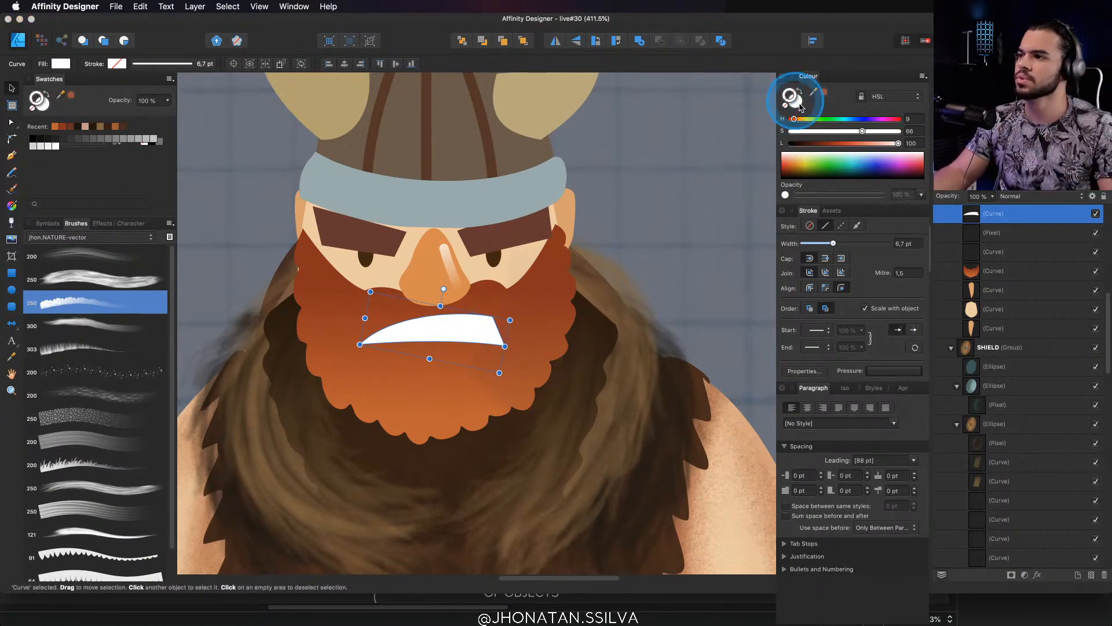
pyautogui.moveTo(828, 243); pyautogui.dragTo(825, 244)
pyautogui.press('z')
pyautogui.moveTo(480, 333)
pyautogui.mouseDown()
pyautogui.moveTo(496, 335)
pyautogui.moveTo(485, 338)
pyautogui.mouseUp()
pyautogui.press('v')
pyautogui.press('super+z')
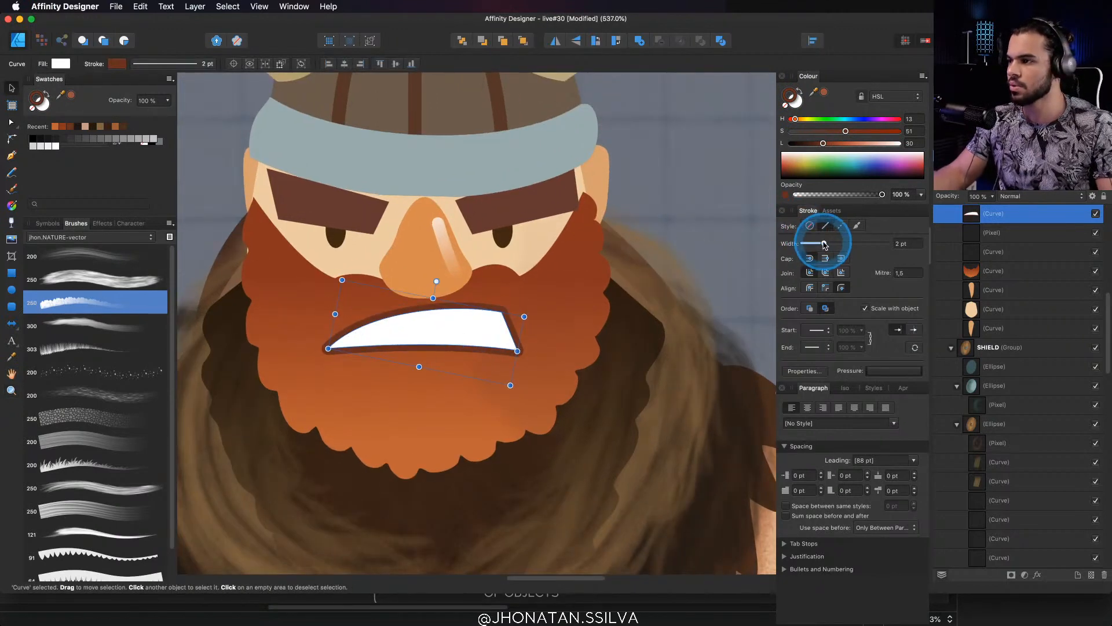
pyautogui.moveTo(824, 244); pyautogui.dragTo(827, 244)
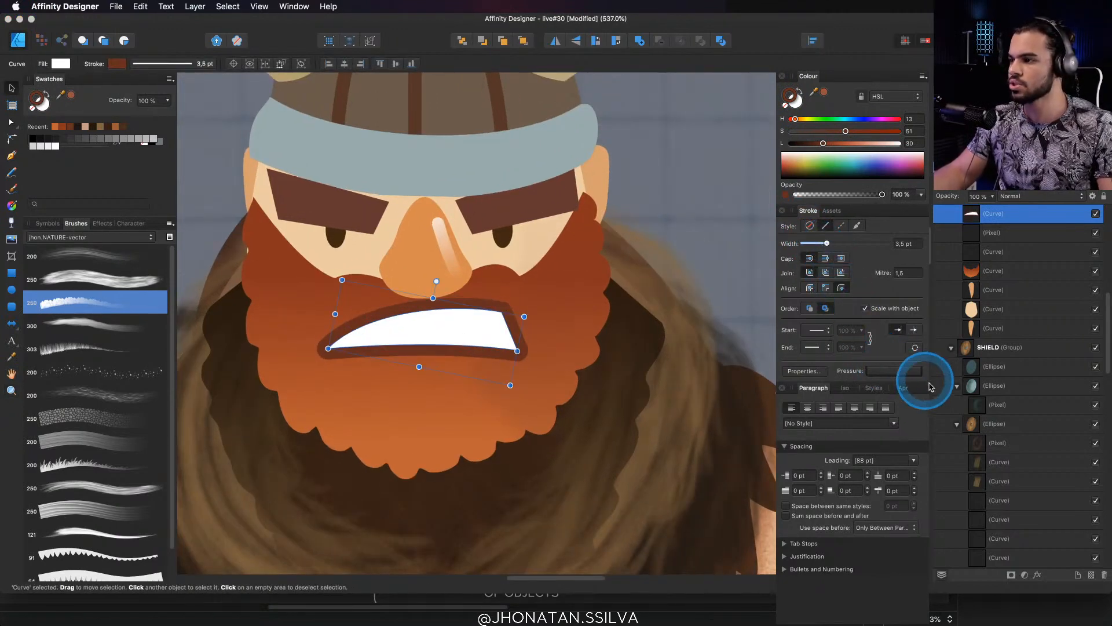
# Shape the mouth outline's pressure profile with thin ends, a peak near the start and a thin second half
pyautogui.click(901, 371)
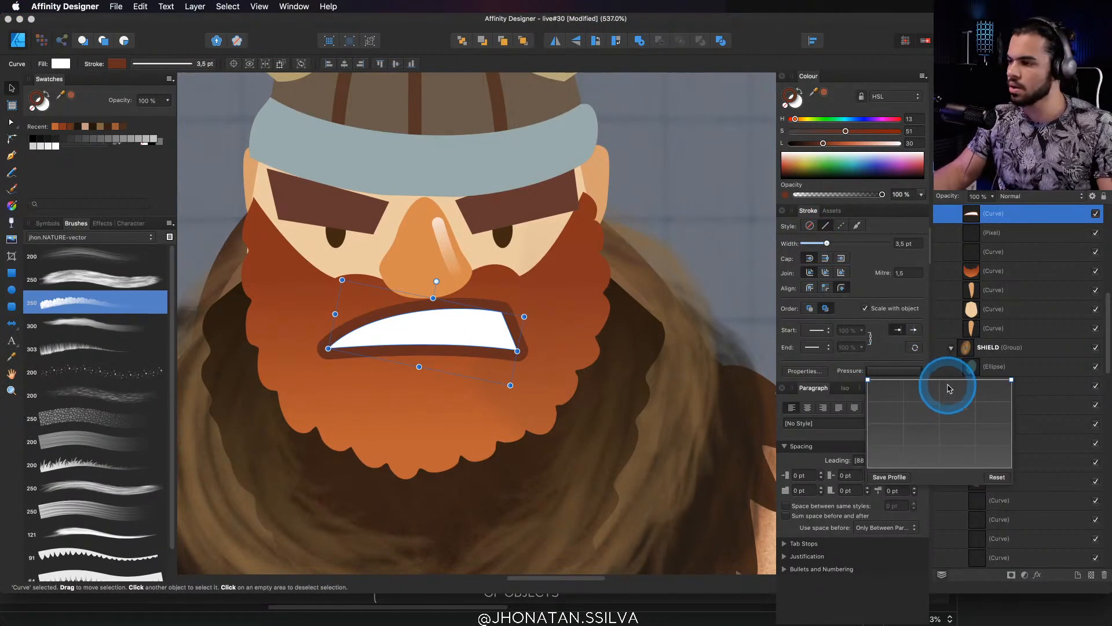
pyautogui.moveTo(941, 379); pyautogui.dragTo(1012, 452)
pyautogui.moveTo(953, 422)
pyautogui.mouseDown()
pyautogui.moveTo(949, 437)
pyautogui.moveTo(946, 392)
pyautogui.moveTo(957, 415)
pyautogui.mouseUp()
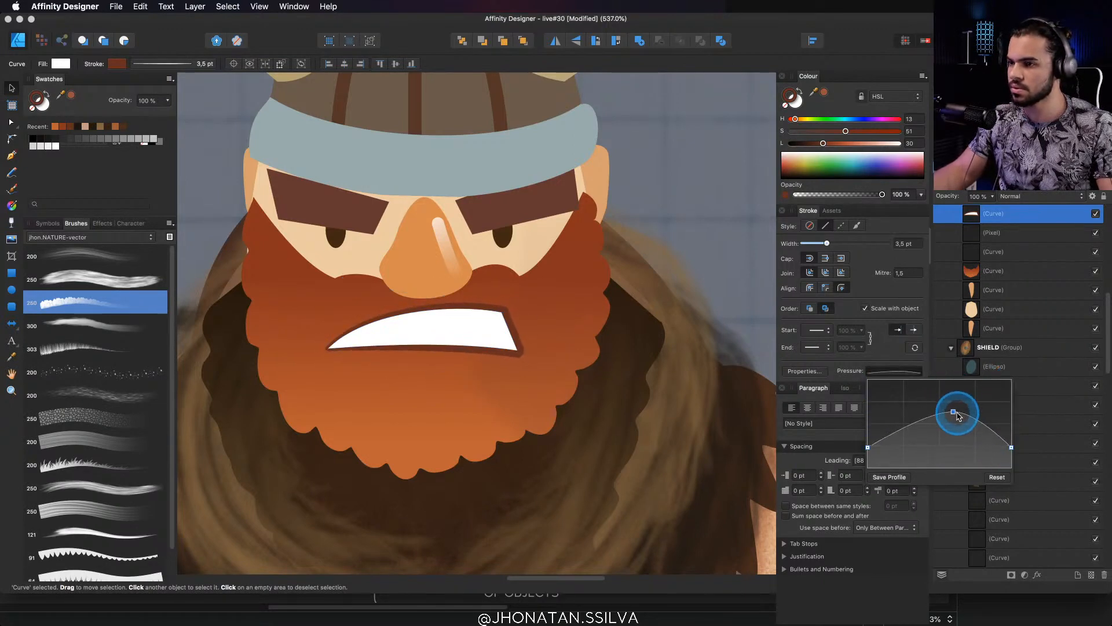
pyautogui.moveTo(1012, 448); pyautogui.dragTo(1011, 464)
pyautogui.moveTo(954, 413); pyautogui.dragTo(891, 398)
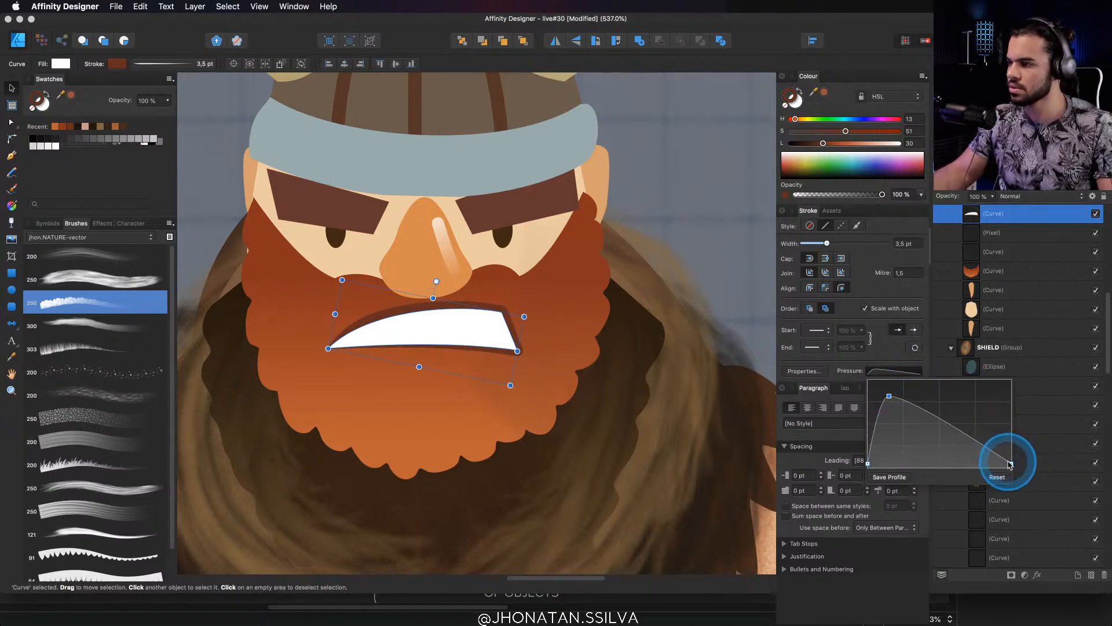
pyautogui.moveTo(1002, 468); pyautogui.dragTo(940, 462)
# Try to reshape the white mouth by moving its upper corner node down to the lower edge
pyautogui.moveTo(466, 342)
pyautogui.mouseDown()
pyautogui.moveTo(488, 328)
pyautogui.moveTo(476, 308)
pyautogui.moveTo(456, 357)
pyautogui.moveTo(461, 319)
pyautogui.moveTo(467, 354)
pyautogui.mouseUp()
pyautogui.press('z')
pyautogui.press('v')
pyautogui.press('a')
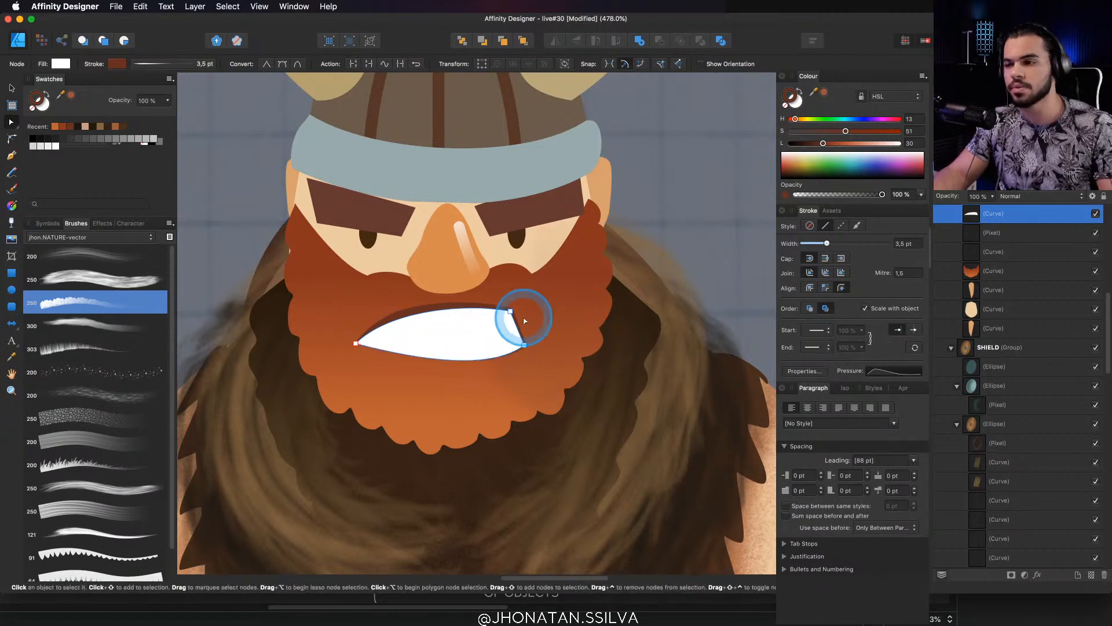
pyautogui.moveTo(510, 311); pyautogui.dragTo(494, 353)
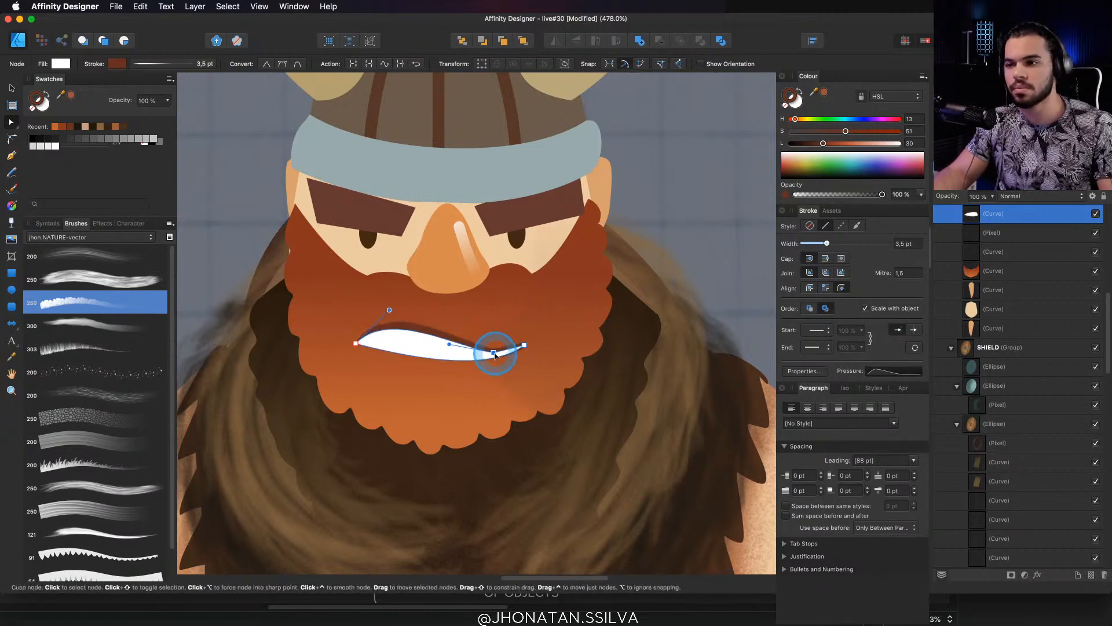
pyautogui.press('v')
pyautogui.scroll(-5, 298, 455)
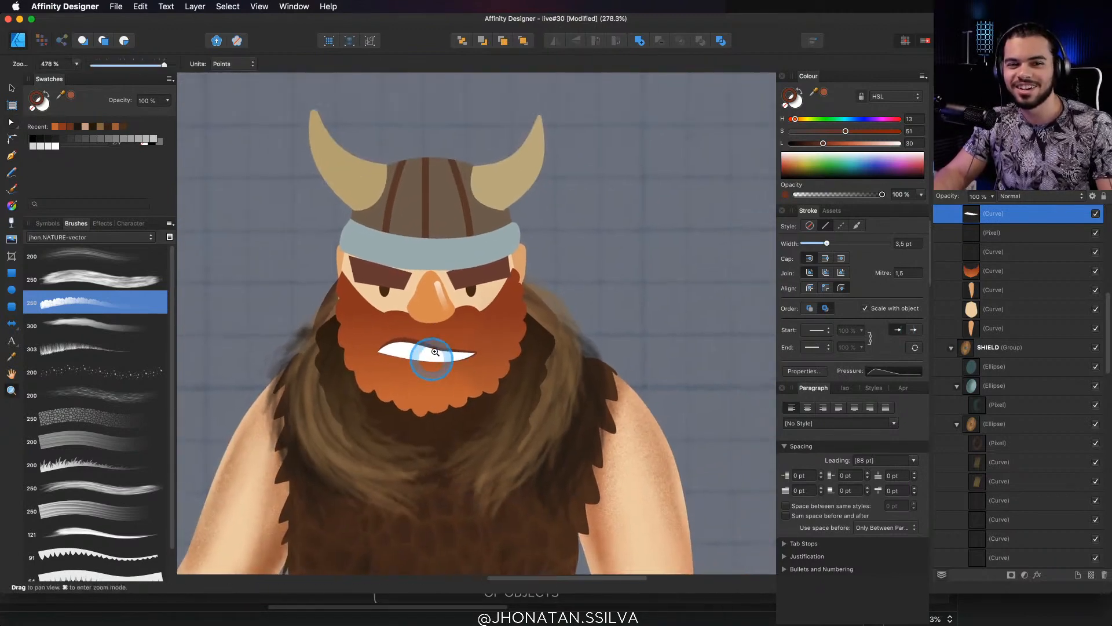
pyautogui.scroll(5, 484, 323)
pyautogui.press('z')
pyautogui.moveTo(479, 328); pyautogui.dragTo(346, 422)
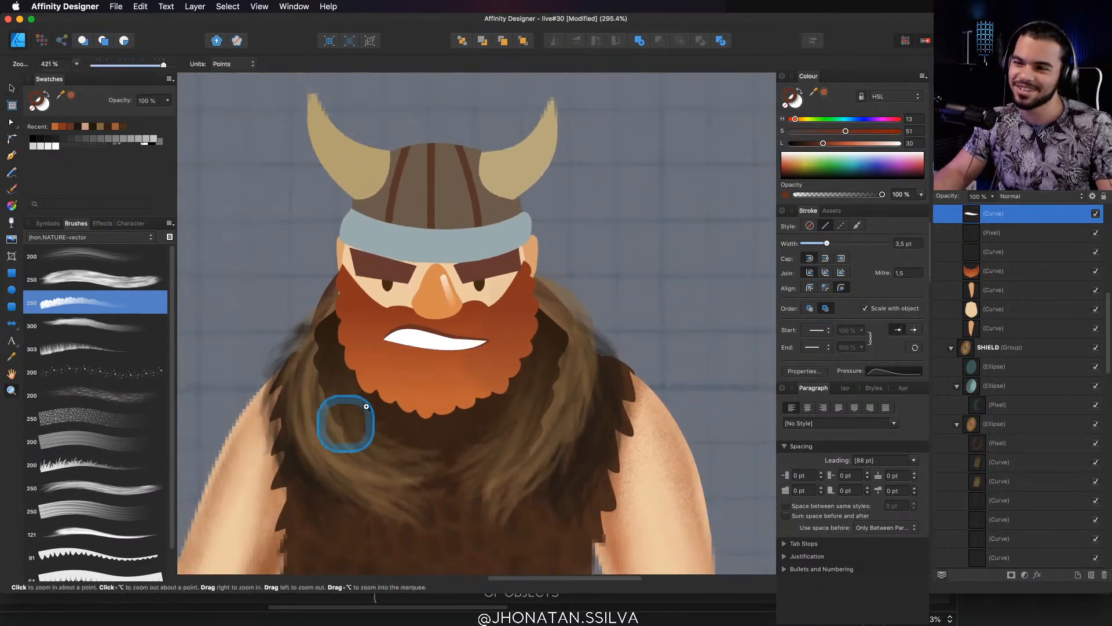
pyautogui.moveTo(465, 331); pyautogui.dragTo(538, 294)
pyautogui.moveTo(477, 315); pyautogui.dragTo(458, 351)
# Undo the reshaping of the mouth
pyautogui.press('super+z')
pyautogui.press('super+z')
pyautogui.press('super+z')
# Fill both eyebrows with the beard's orange-brown of hue 16, saturation 63, lightness 38, and adjust their height below the helmet band
pyautogui.moveTo(481, 353); pyautogui.dragTo(488, 308)
pyautogui.press('v')
pyautogui.click(488, 311)
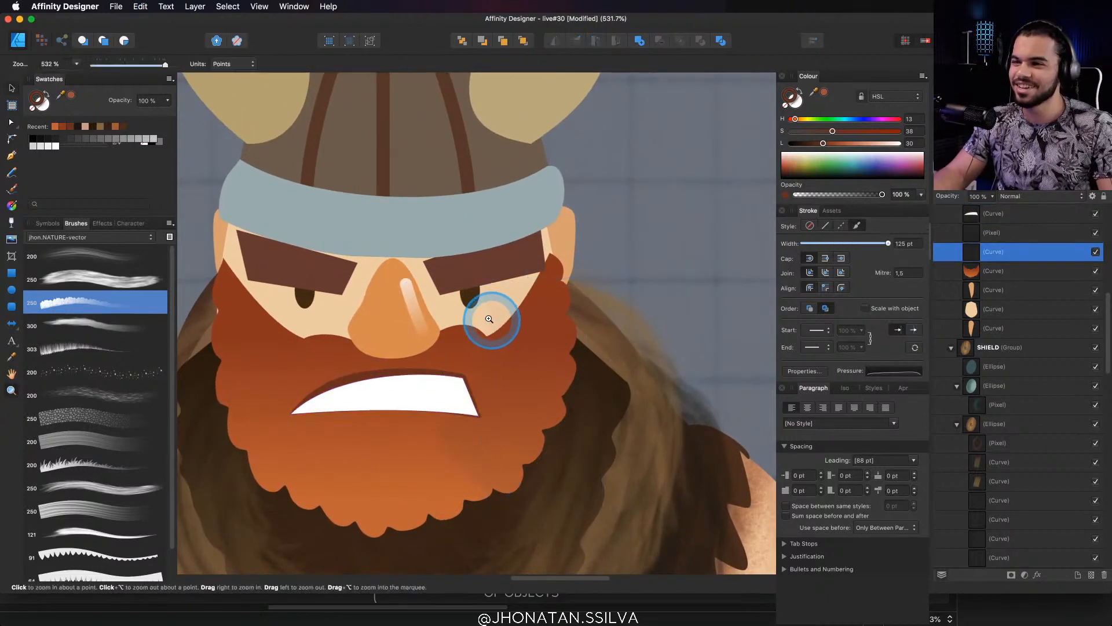
pyautogui.scroll(3, 475, 307)
pyautogui.click(458, 267)
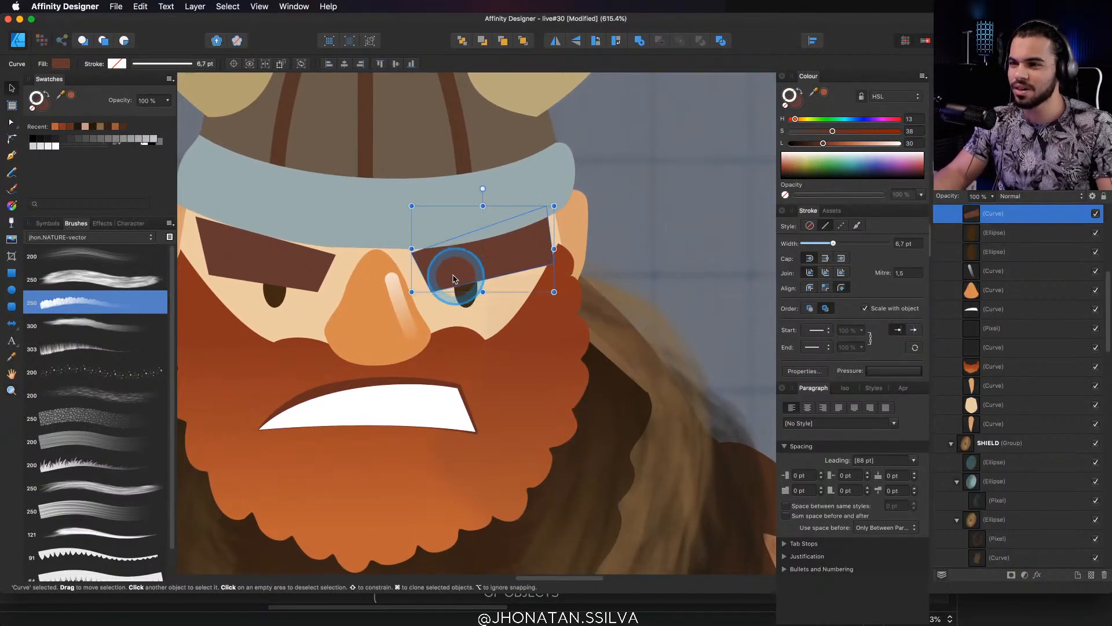
pyautogui.keyDown('shift'); pyautogui.click(278, 267); pyautogui.keyUp('shift')
pyautogui.press('i')
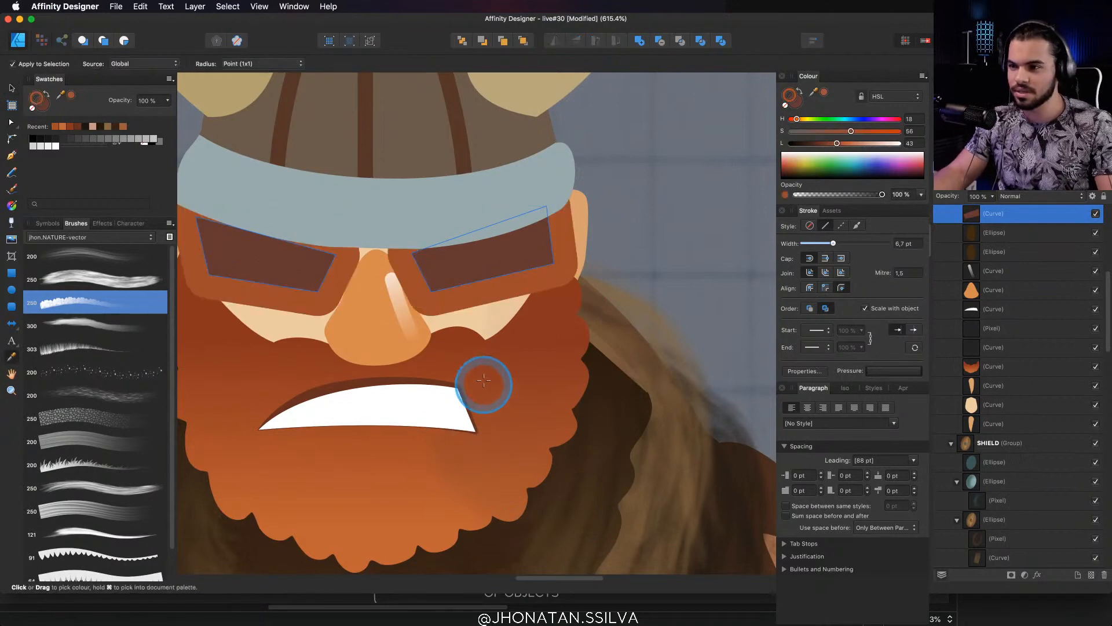
pyautogui.click(788, 108)
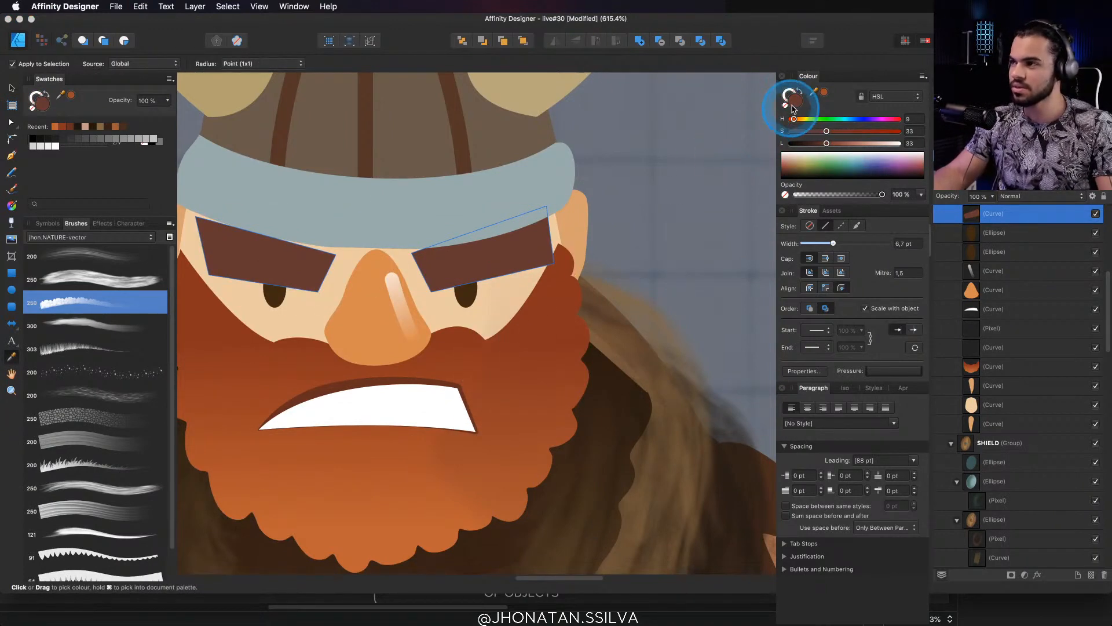
pyautogui.moveTo(755, 138); pyautogui.dragTo(502, 383)
pyautogui.press('v')
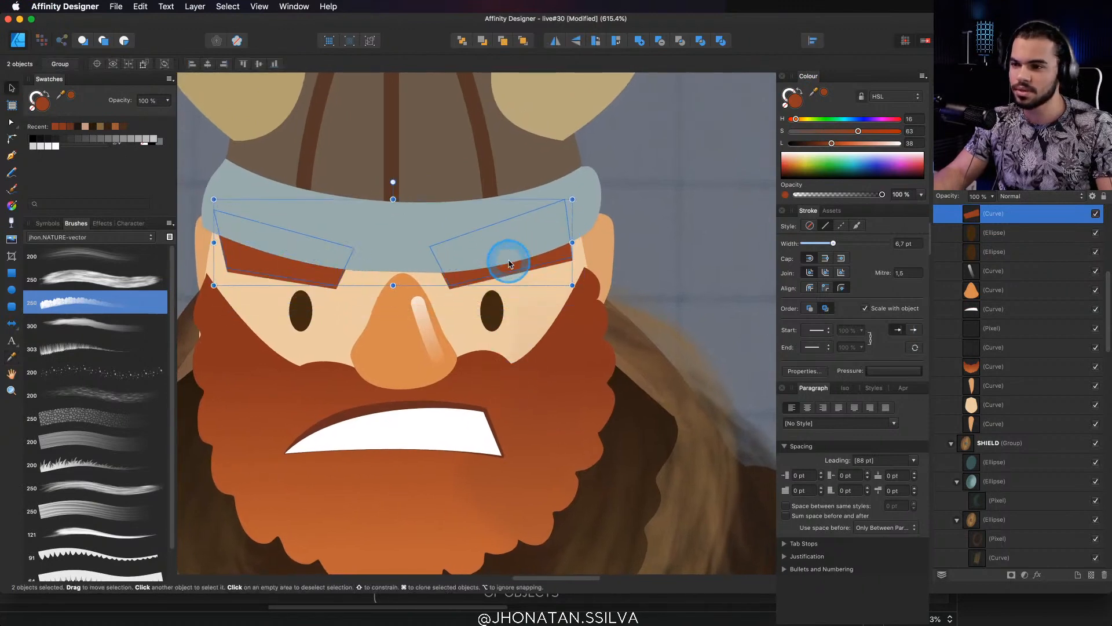
pyautogui.moveTo(509, 302)
pyautogui.mouseDown()
pyautogui.moveTo(509, 255)
pyautogui.moveTo(511, 323)
pyautogui.mouseUp()
pyautogui.scroll(-2, 493, 376)
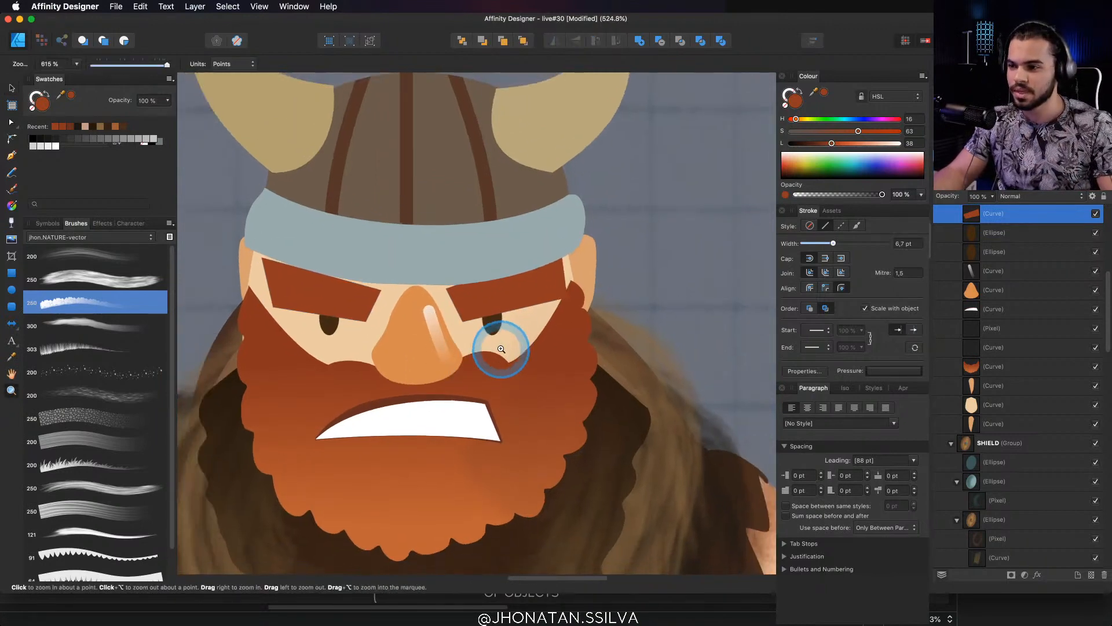
# Hide the beard and move the bottom chin node of the face shape slightly up and to the left
pyautogui.click(510, 346)
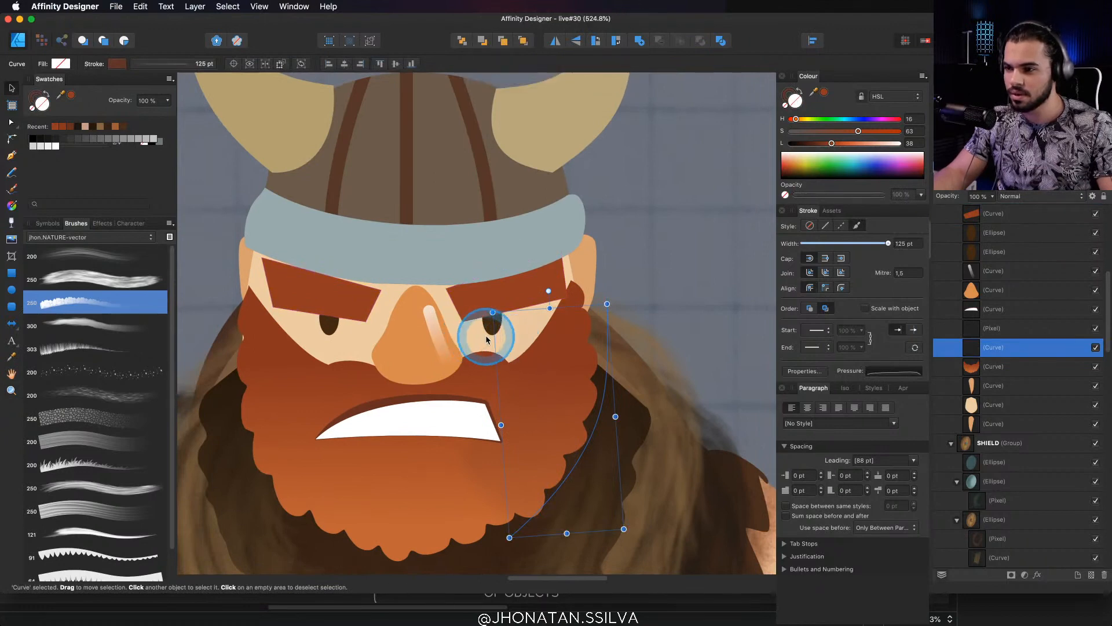
pyautogui.press('z')
pyautogui.click(985, 405)
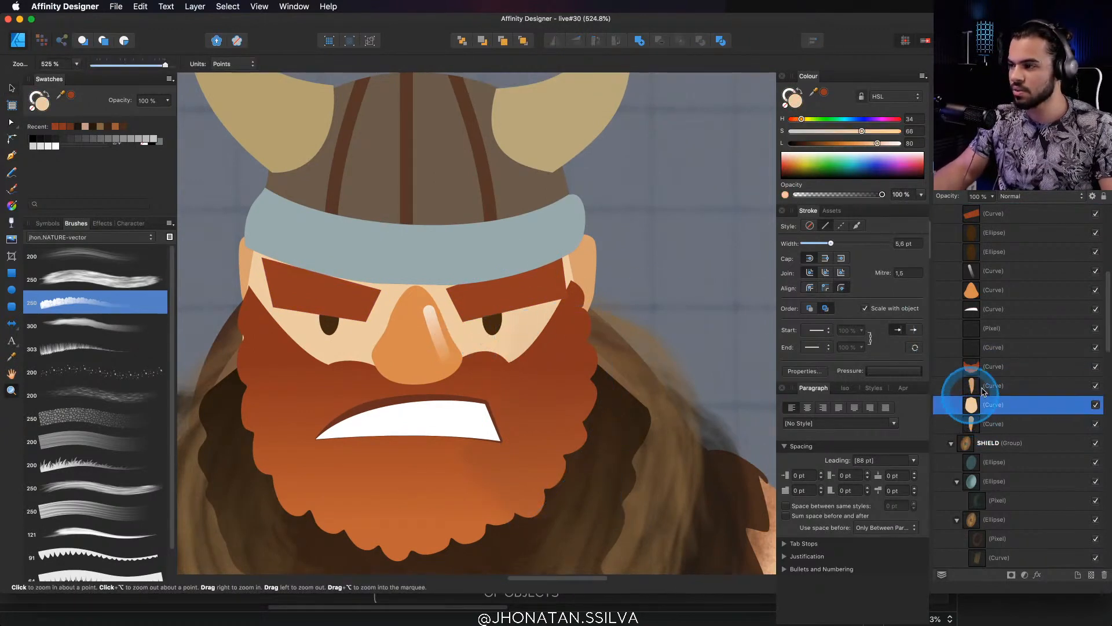
pyautogui.click(1096, 366)
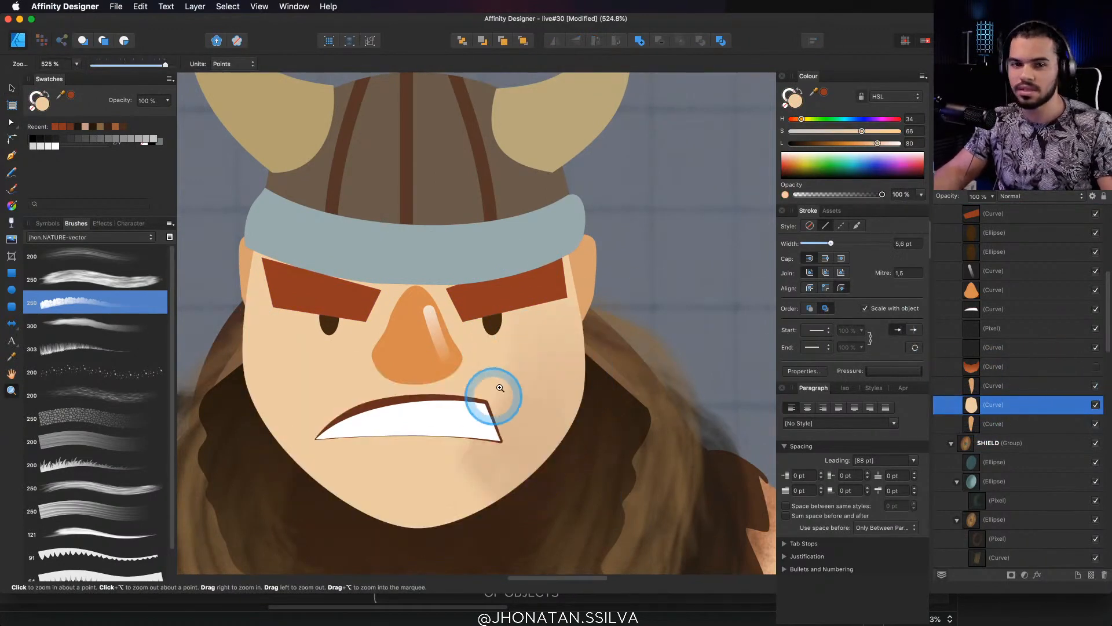
pyautogui.scroll(-2, 513, 380)
pyautogui.press('v')
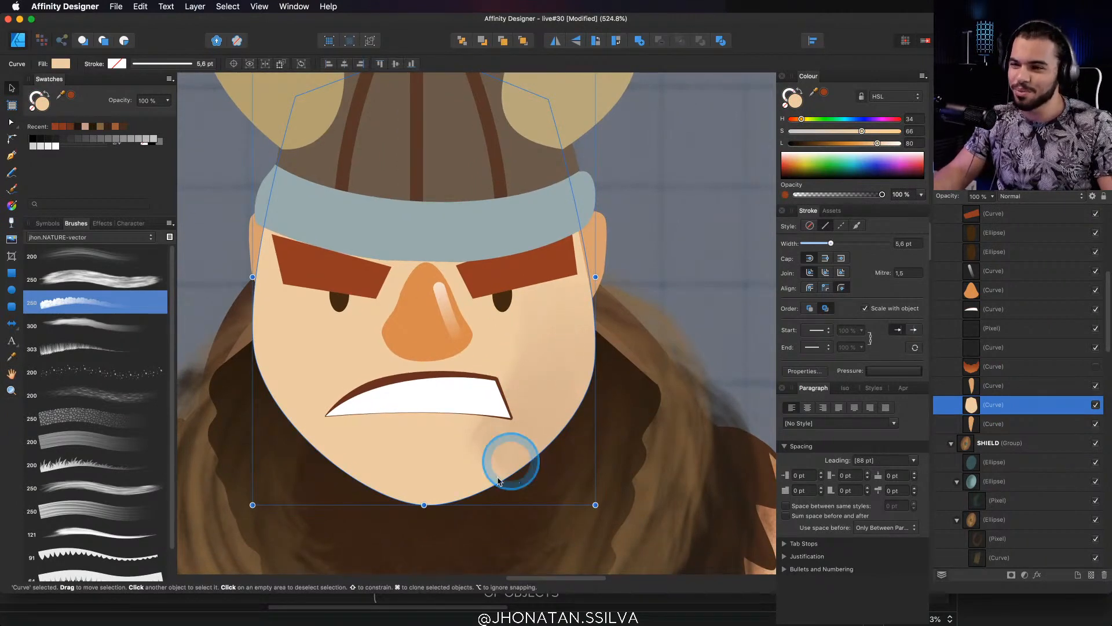
pyautogui.press('a')
pyautogui.moveTo(424, 505); pyautogui.dragTo(412, 497)
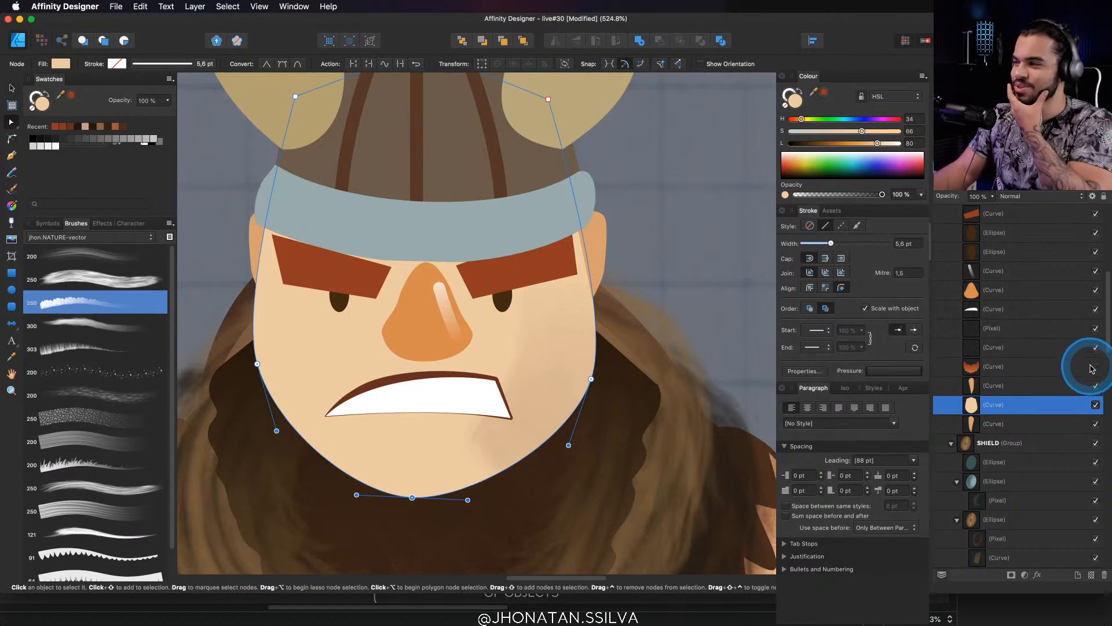
# Show the beard again, select the face shape and switch to the Pixel Persona
pyautogui.click(1095, 367)
pyautogui.click(1061, 366)
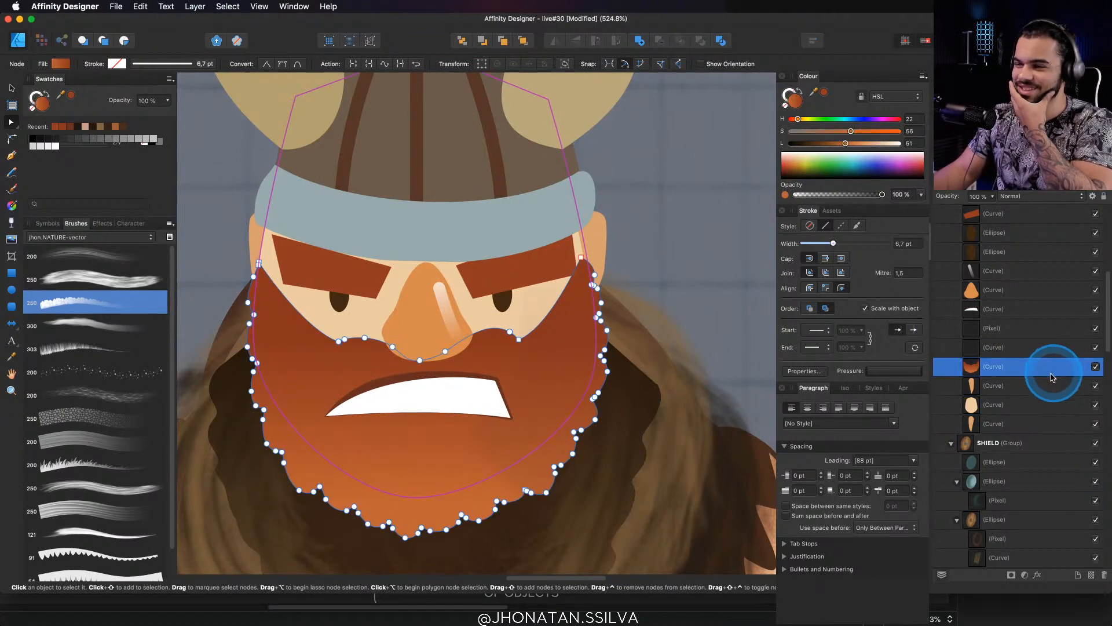
pyautogui.moveTo(529, 362); pyautogui.dragTo(528, 366)
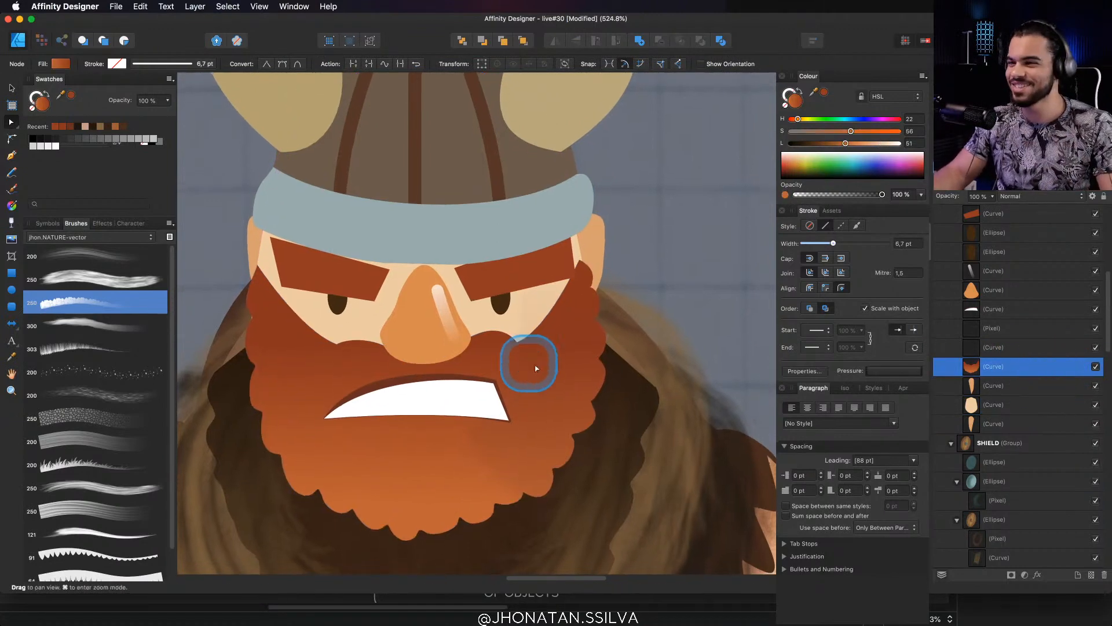
pyautogui.press('v')
pyautogui.scroll(-1, 545, 388)
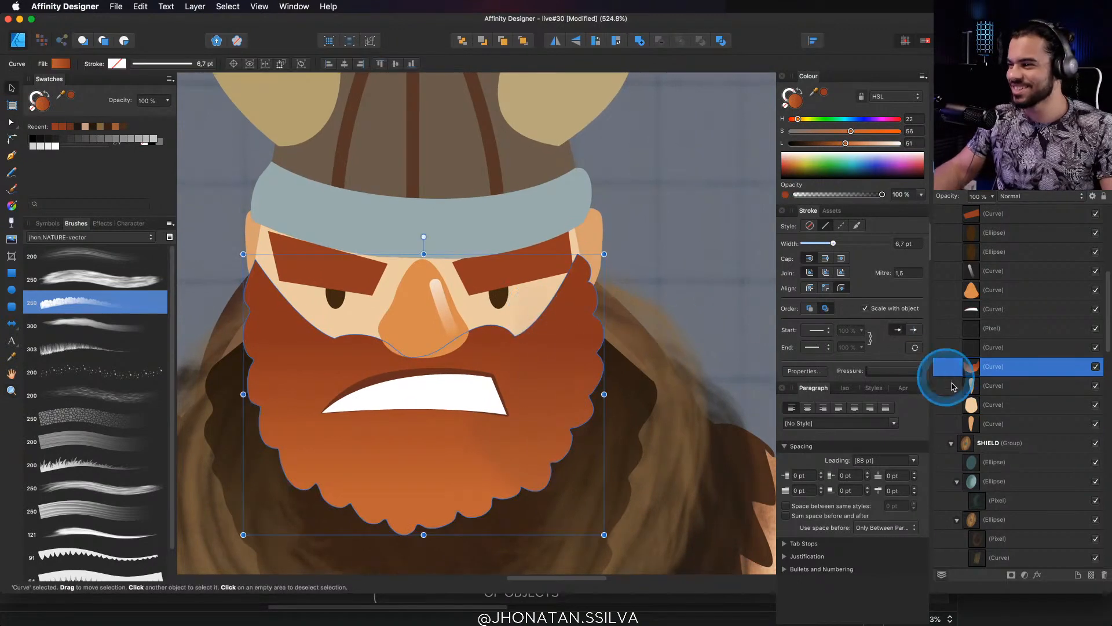
pyautogui.click(987, 406)
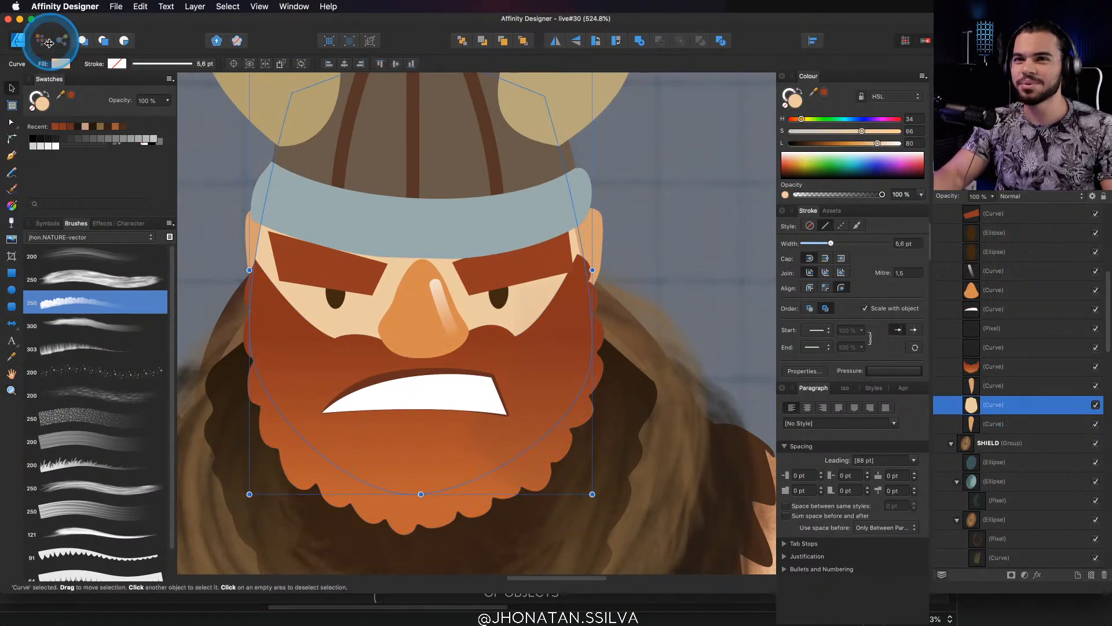
pyautogui.click(45, 43)
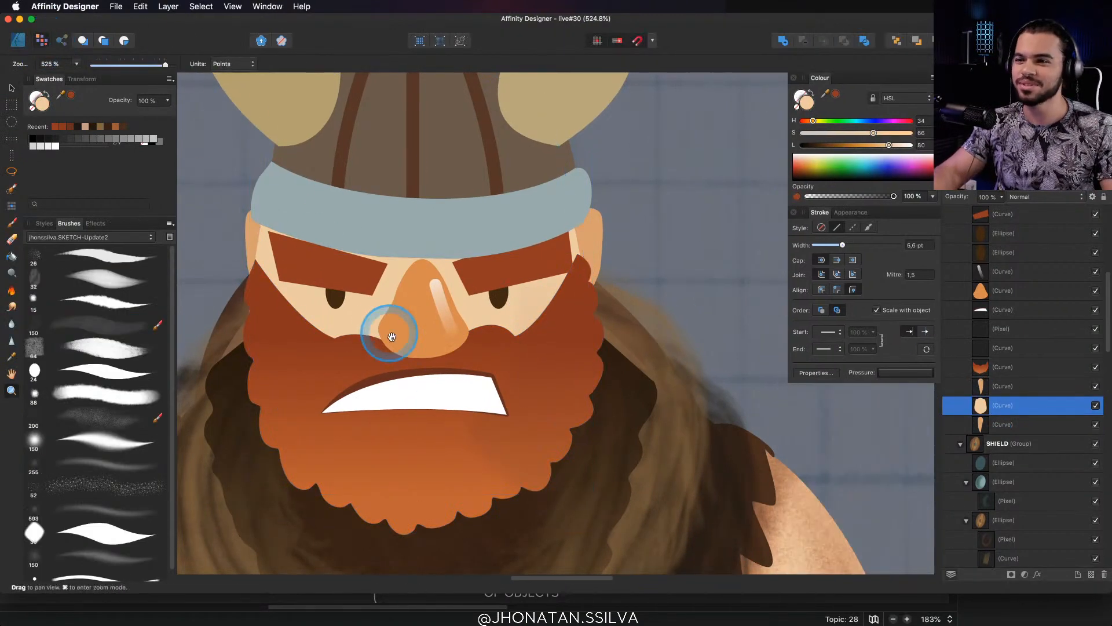
# Choose the 88.6 px paint brush and set its colour to hue 20, saturation 56, lightness 61 at 100 % opacity
pyautogui.click(107, 348)
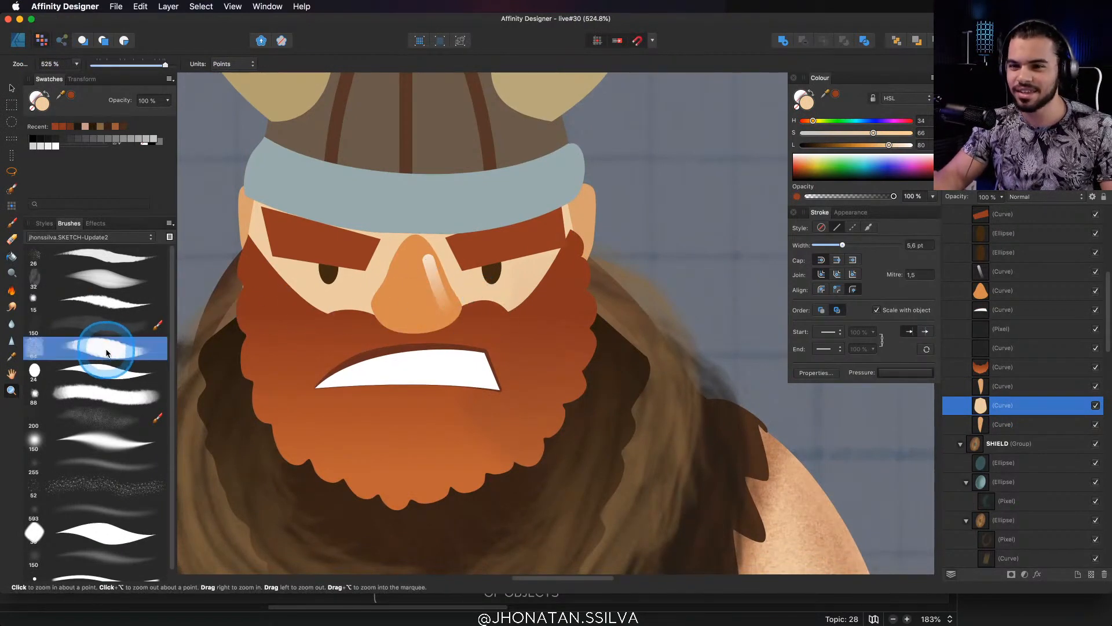
pyautogui.click(123, 397)
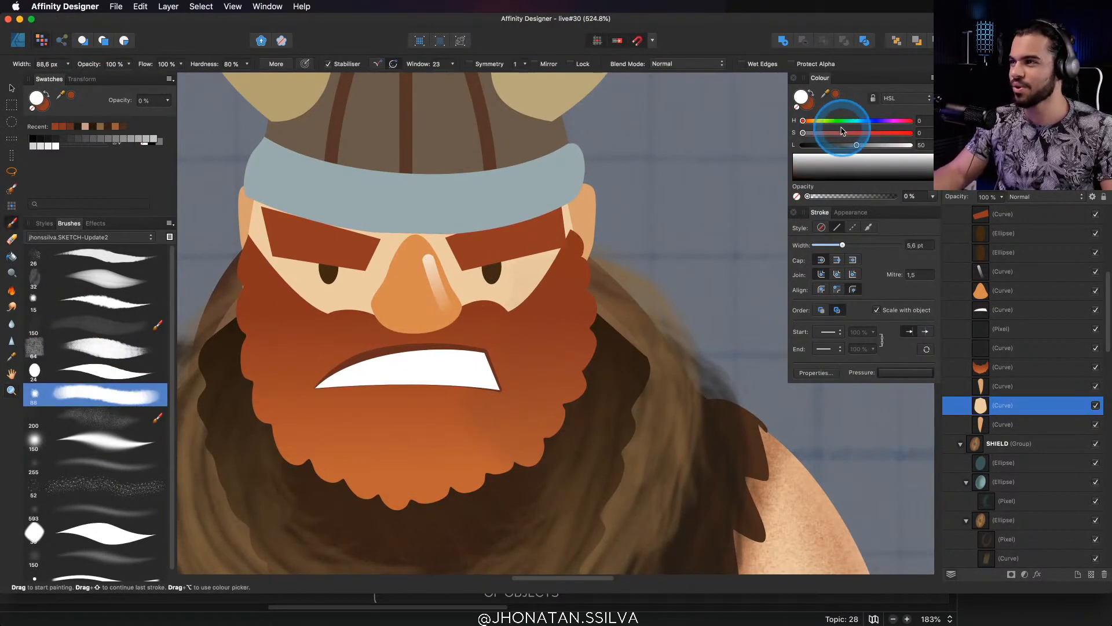
pyautogui.press('b')
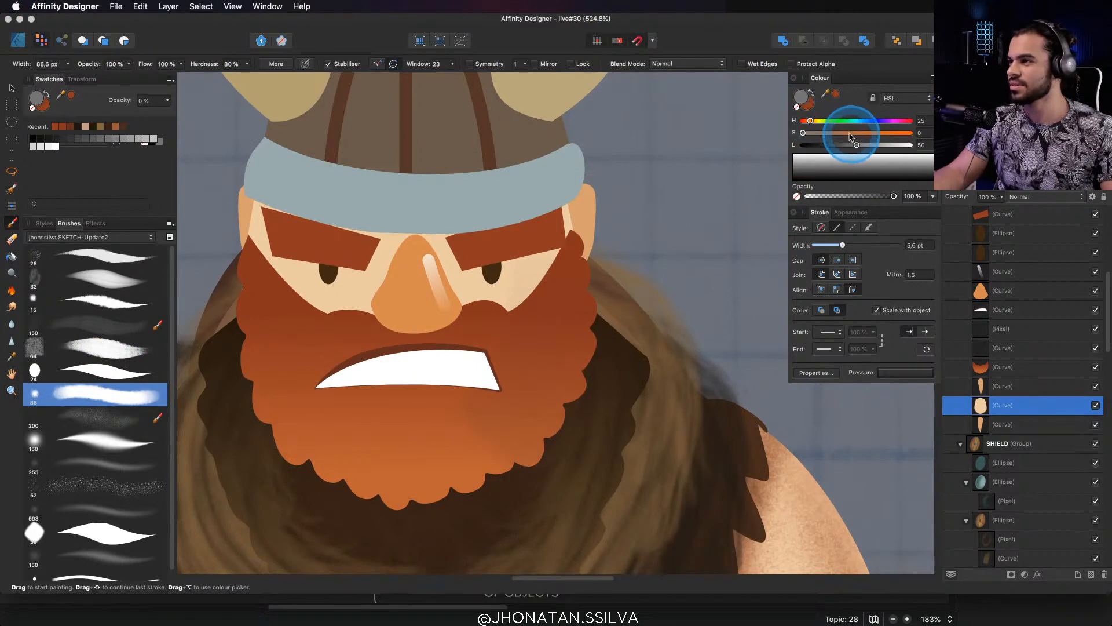
pyautogui.moveTo(850, 133); pyautogui.dragTo(856, 132)
pyautogui.click(861, 145)
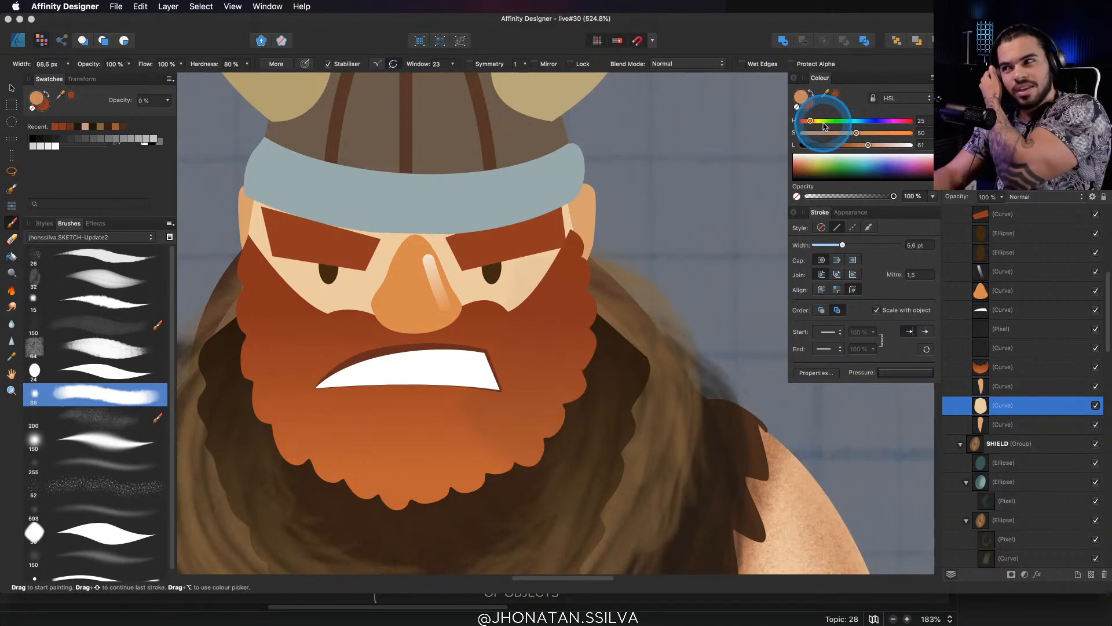
pyautogui.moveTo(856, 133); pyautogui.dragTo(863, 133)
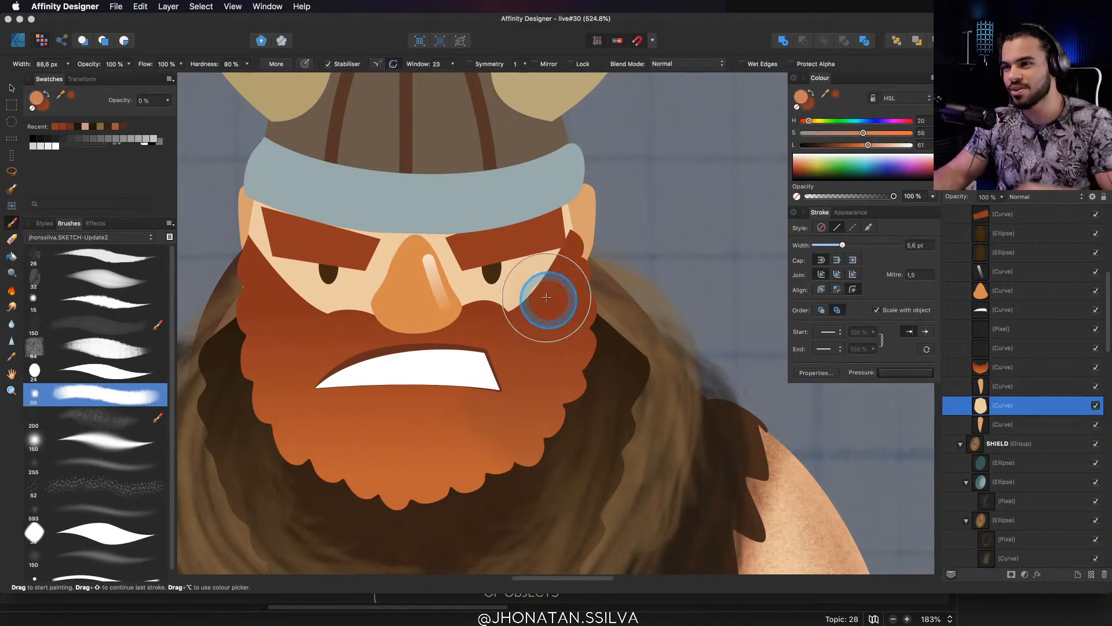
# Paint a blush on both cheeks inside the face shape with a 41.9 px brush in hue 15, saturation 56, lightness 65
pyautogui.moveTo(549, 301)
pyautogui.mouseDown()
pyautogui.moveTo(505, 328)
pyautogui.moveTo(519, 316)
pyautogui.moveTo(478, 325)
pyautogui.moveTo(463, 322)
pyautogui.moveTo(507, 315)
pyautogui.moveTo(428, 318)
pyautogui.mouseUp()
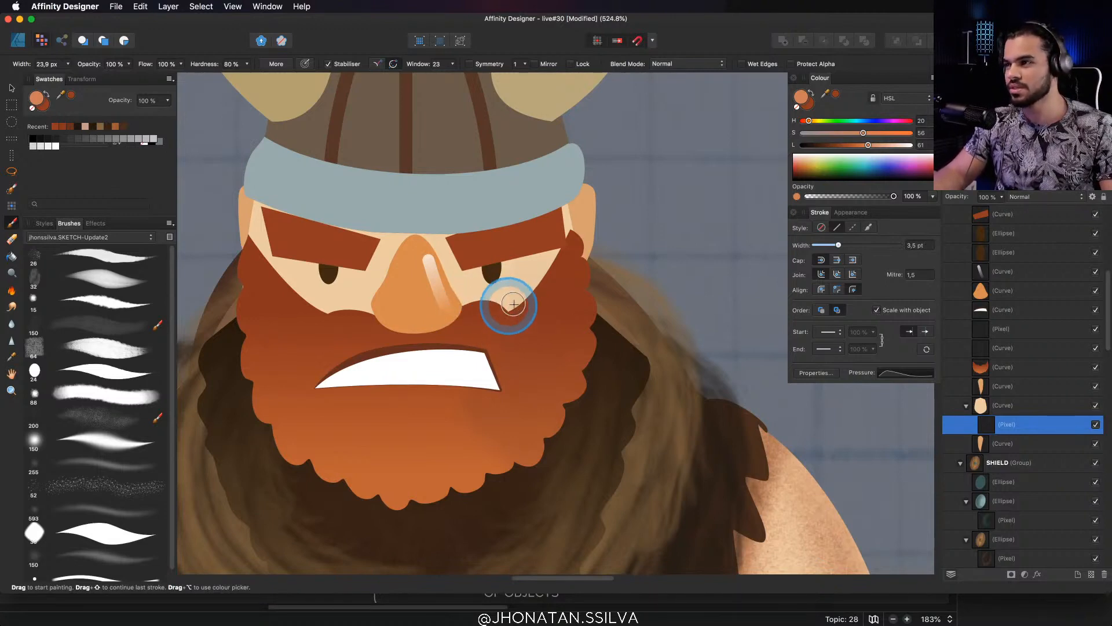
pyautogui.moveTo(825, 152); pyautogui.dragTo(856, 147)
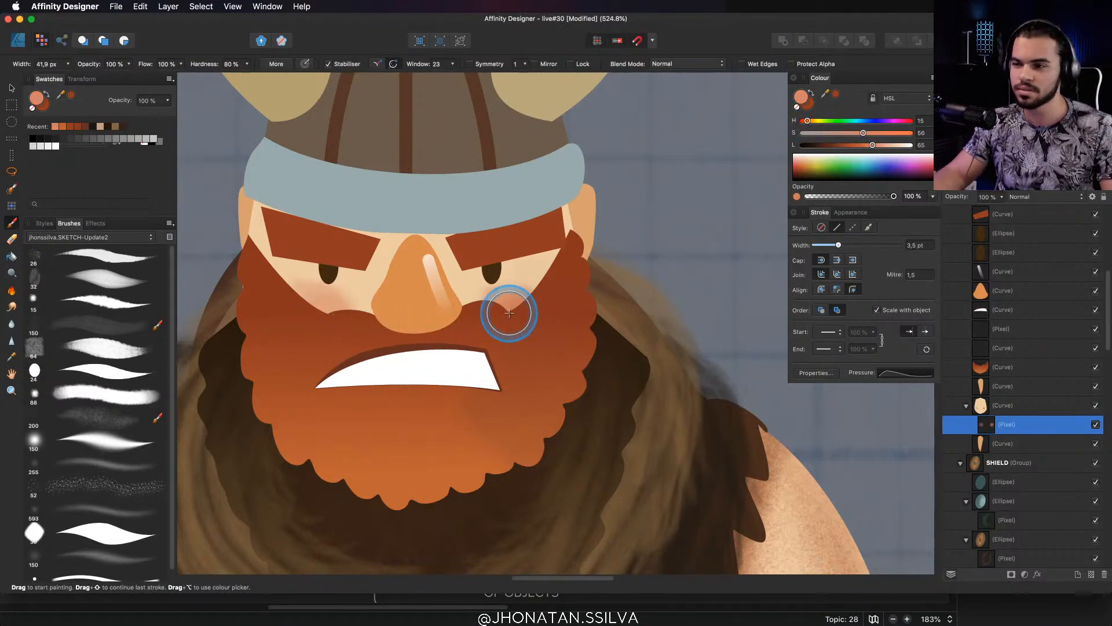
pyautogui.moveTo(437, 287); pyautogui.dragTo(458, 321)
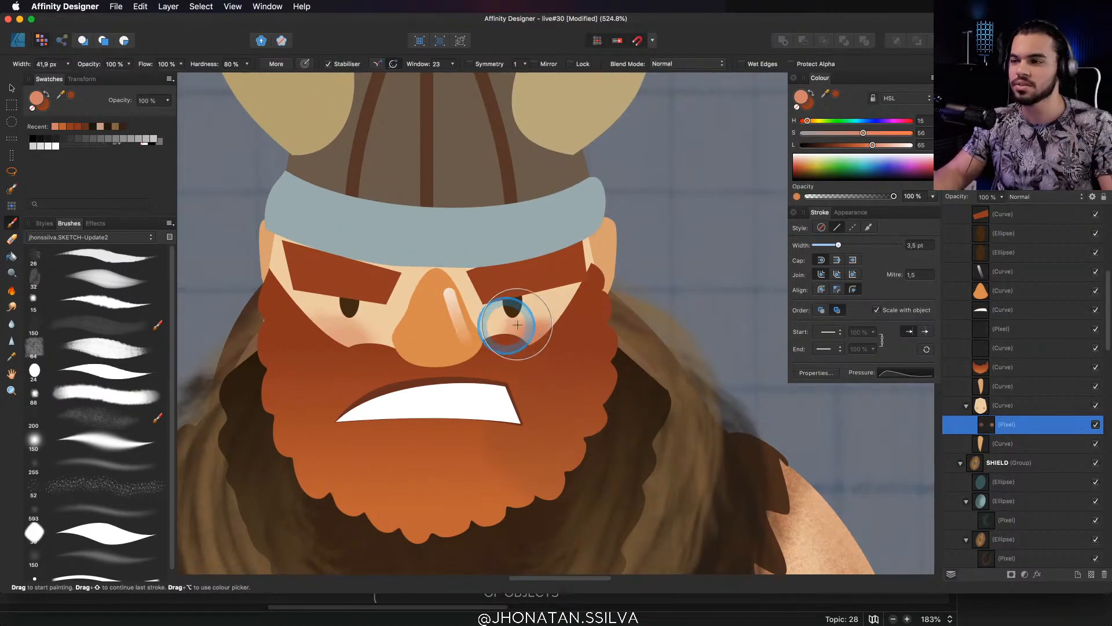
# Sample the shaded skin tone of hue 24, saturation 47, lightness 64 from the arm beside the fur
pyautogui.moveTo(771, 523); pyautogui.dragTo(730, 351)
pyautogui.press('z')
pyautogui.moveTo(665, 335); pyautogui.dragTo(524, 272)
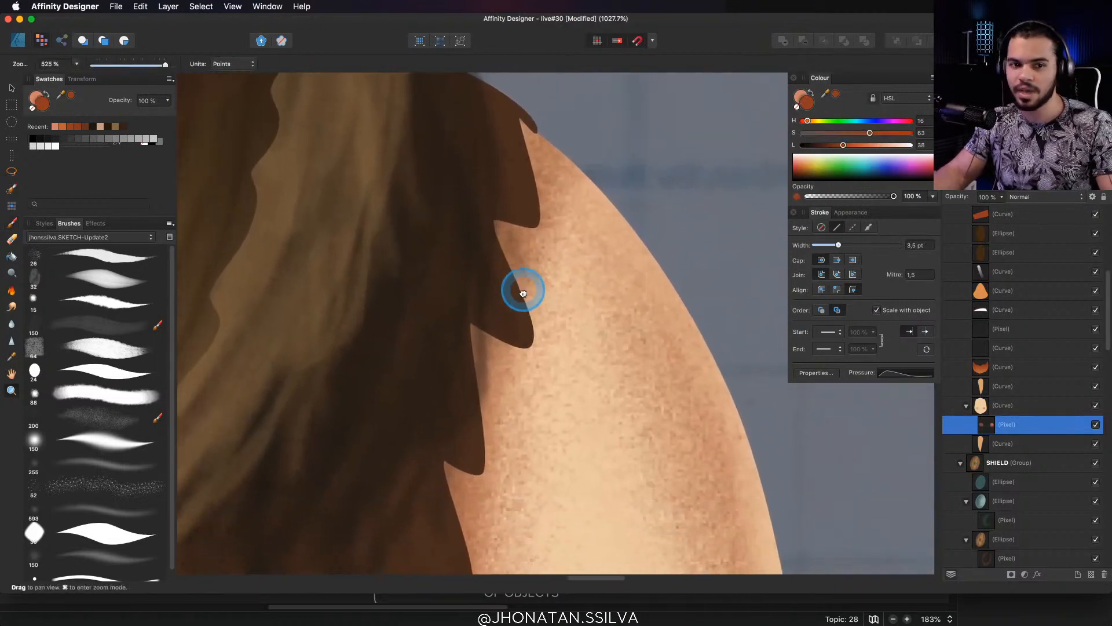
pyautogui.press('b')
pyautogui.keyDown('alt'); pyautogui.click(496, 454); pyautogui.keyUp('alt')
pyautogui.press('z')
pyautogui.moveTo(536, 348); pyautogui.dragTo(308, 475)
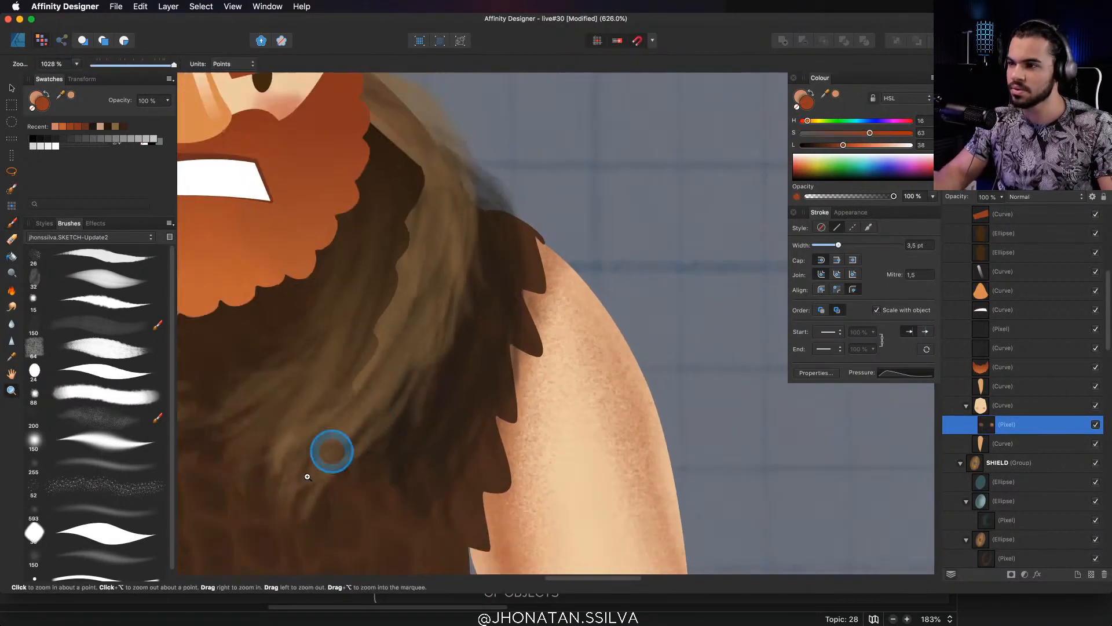
pyautogui.press('space')
pyautogui.moveTo(411, 299)
pyautogui.mouseDown()
pyautogui.moveTo(549, 405)
pyautogui.moveTo(551, 396)
pyautogui.mouseUp()
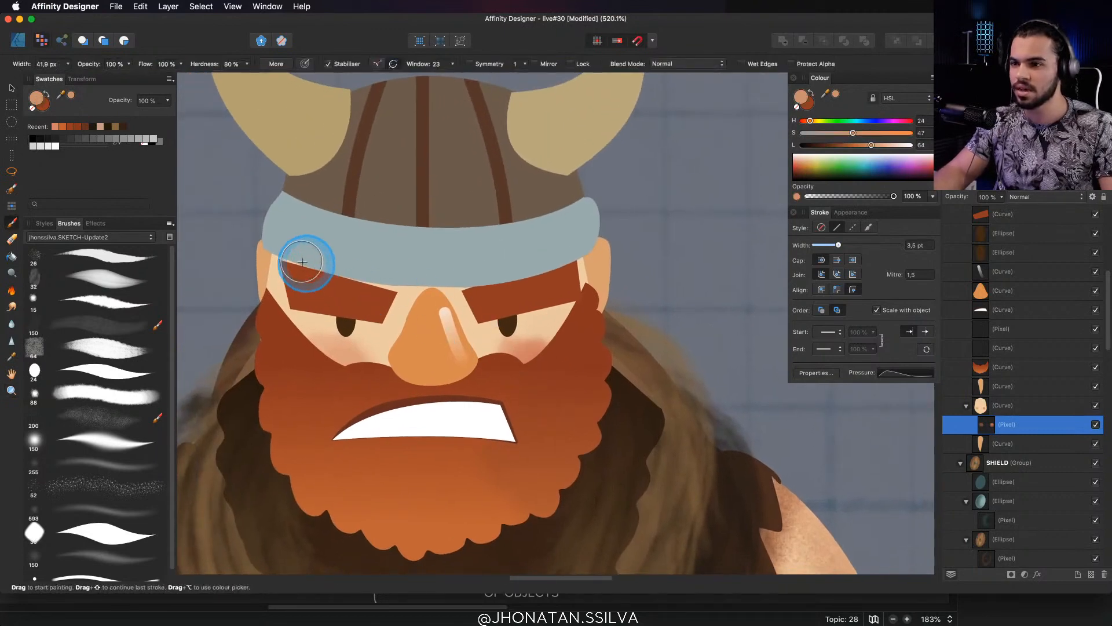
# Darken the brush colour to lightness 42 and paint a shadow across the forehead along the helmet band's lower edge
pyautogui.press('b')
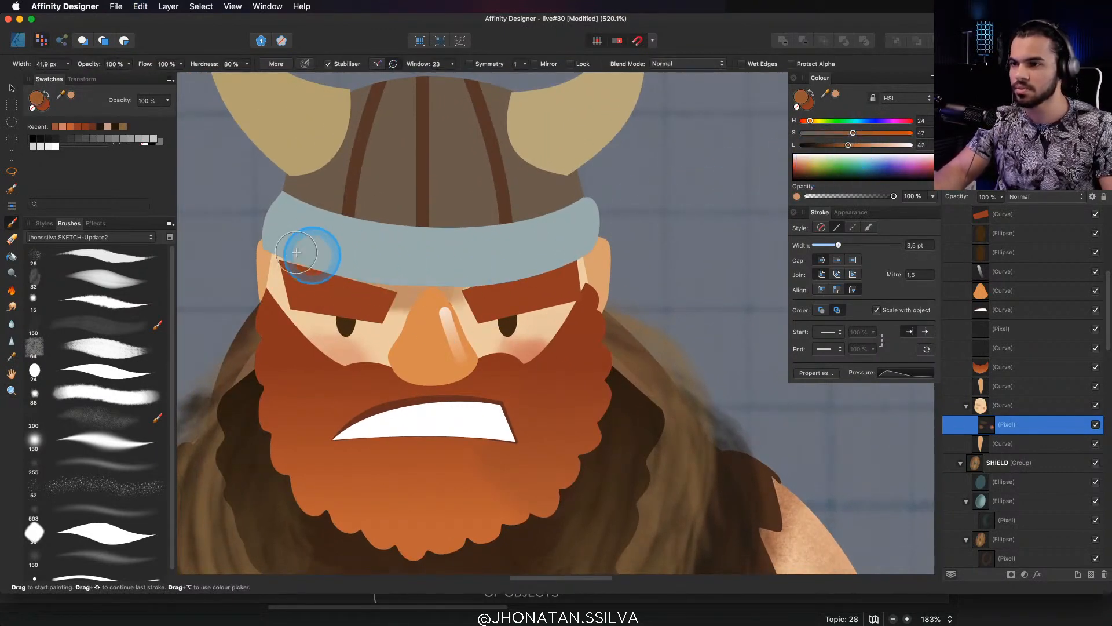
pyautogui.moveTo(273, 255); pyautogui.dragTo(579, 258)
pyautogui.moveTo(273, 255)
pyautogui.mouseDown()
pyautogui.moveTo(435, 281)
pyautogui.moveTo(579, 258)
pyautogui.mouseUp()
pyautogui.moveTo(275, 256)
pyautogui.mouseDown()
pyautogui.moveTo(403, 292)
pyautogui.moveTo(458, 269)
pyautogui.mouseUp()
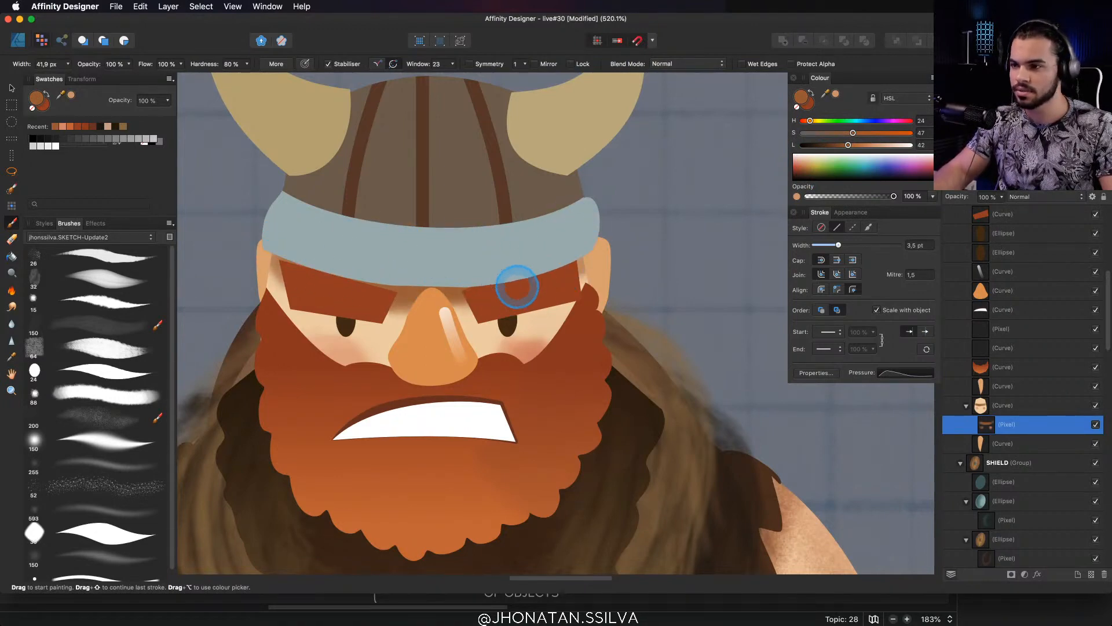
# Sample the forehead shadow's brown of hue 25, saturation 44, lightness 44 and continue shading the face under the helmet band
pyautogui.keyDown('alt'); pyautogui.click(516, 286); pyautogui.keyUp('alt')
pyautogui.moveTo(514, 315); pyautogui.dragTo(556, 299)
pyautogui.press('super+z')
pyautogui.keyDown('alt'); pyautogui.click(410, 293); pyautogui.keyUp('alt')
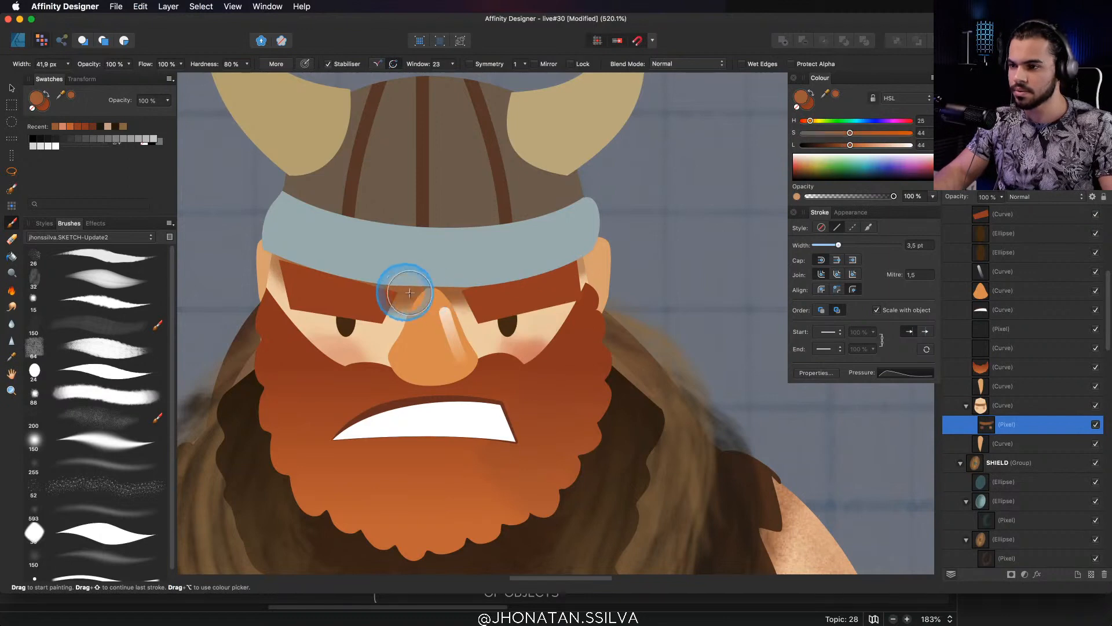
pyautogui.moveTo(489, 272); pyautogui.dragTo(514, 266)
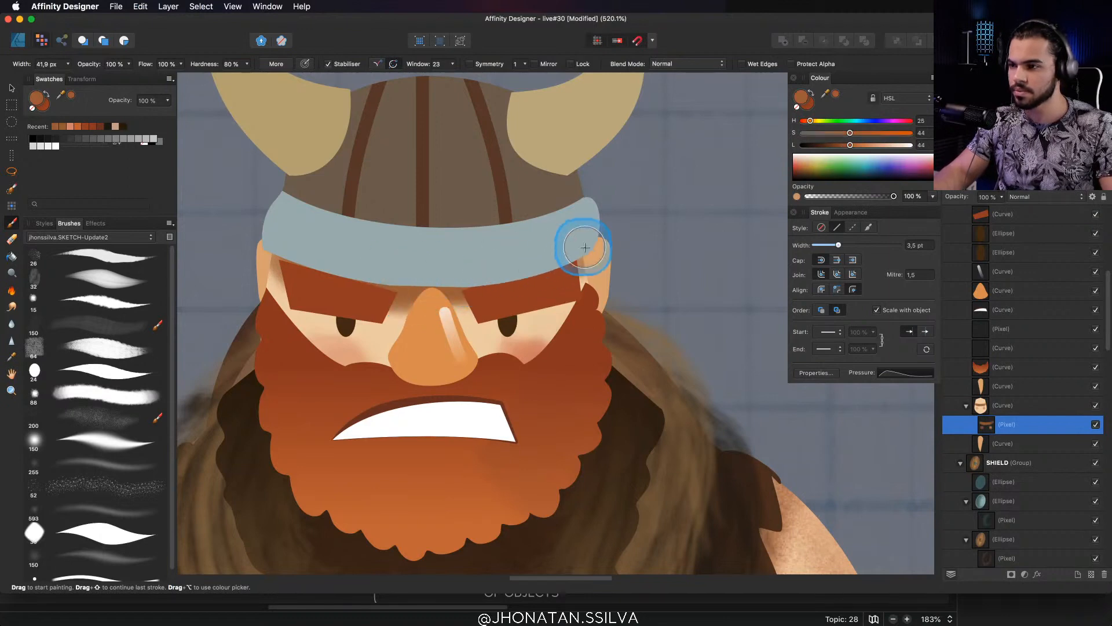
# Select the grey-blue band of the helmet for shading
pyautogui.press('v')
pyautogui.click(586, 340)
pyautogui.click(593, 301)
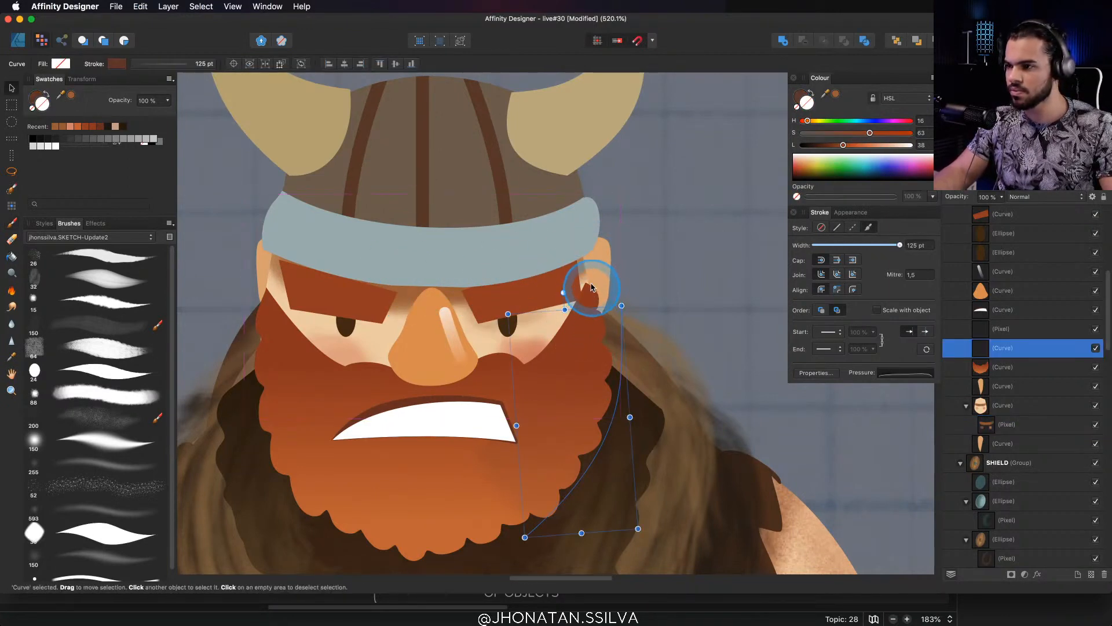
pyautogui.press('z')
pyautogui.moveTo(586, 264); pyautogui.dragTo(548, 295)
pyautogui.press('v')
pyautogui.press('space')
pyautogui.press('z')
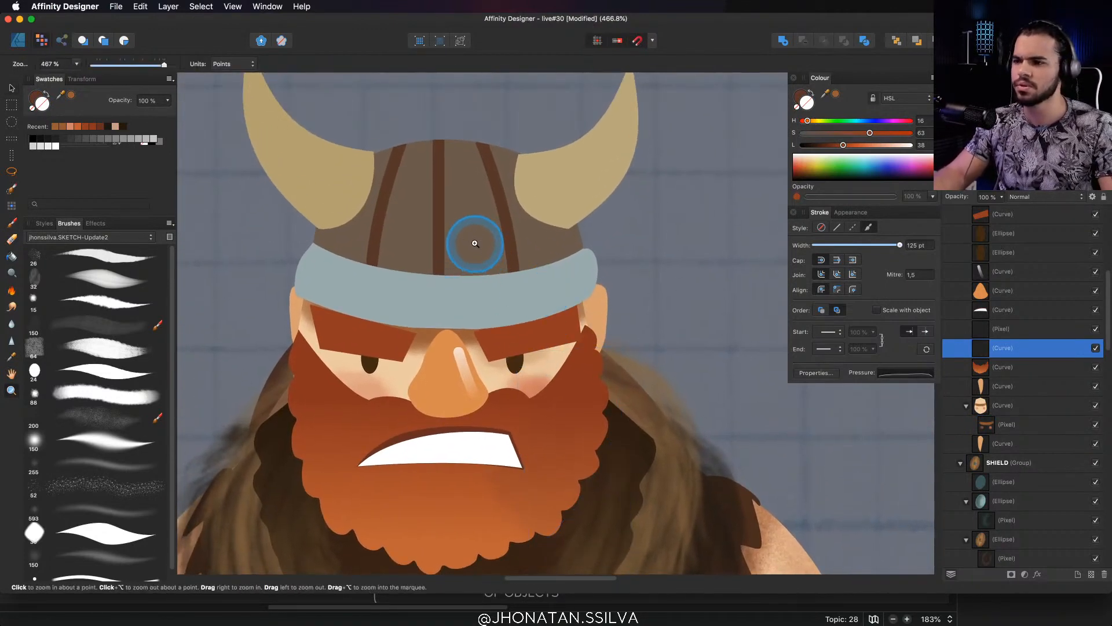
pyautogui.press('v')
pyautogui.click(485, 301)
pyautogui.scroll(-1, 492, 307)
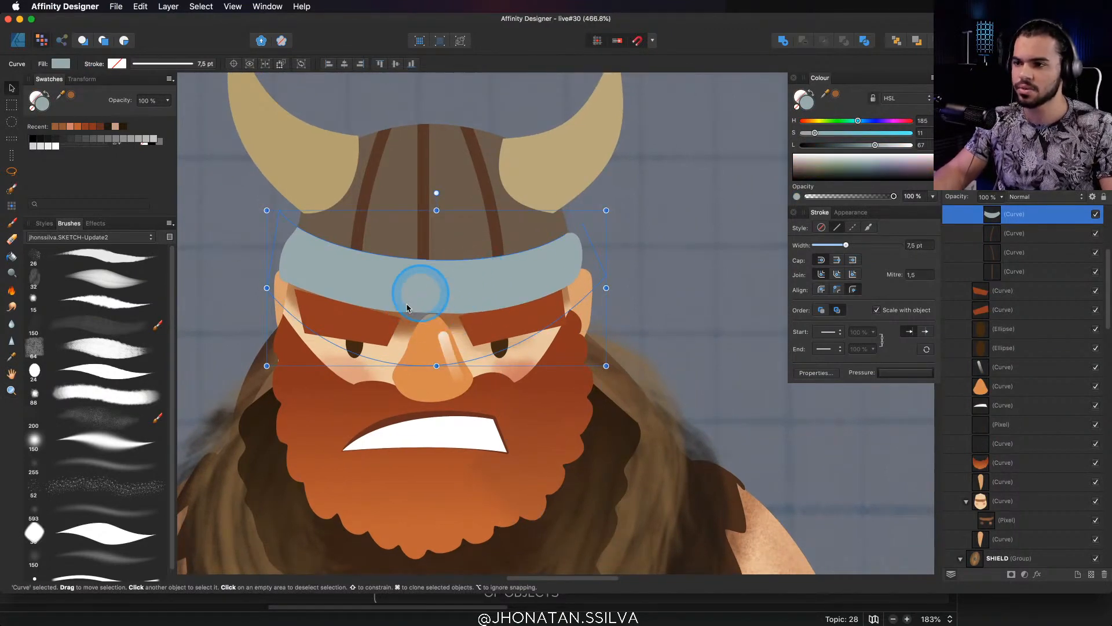
pyautogui.scroll(1, 429, 309)
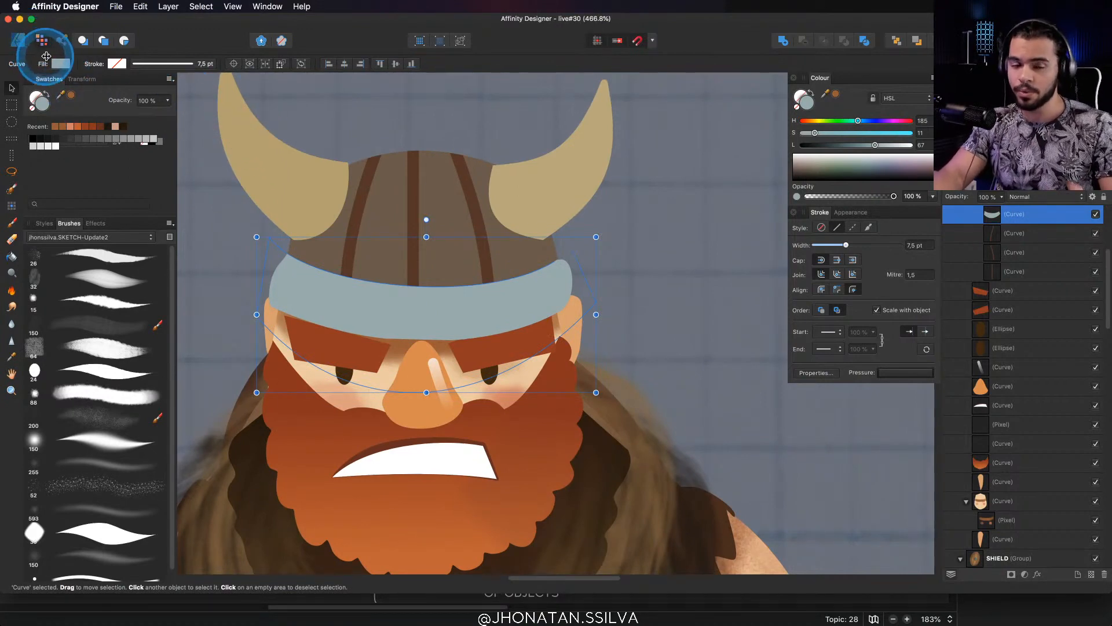
pyautogui.click(391, 294)
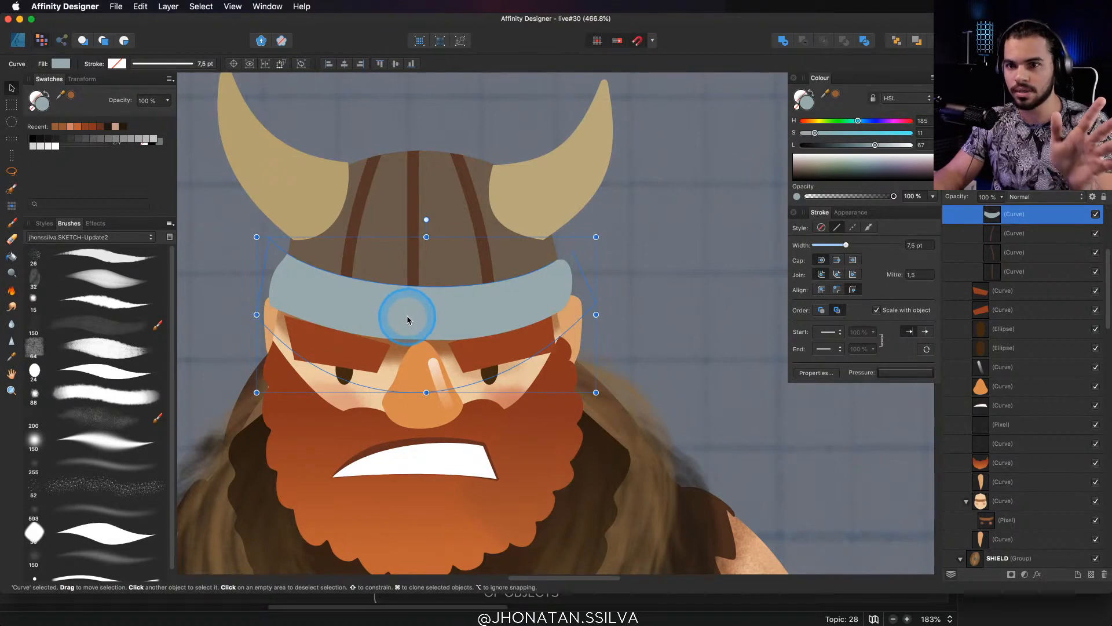
# Choose the 200 px textured brush, sample the helmet band's grey-blue, set the width to 20.6 px and target the band shape
pyautogui.click(116, 417)
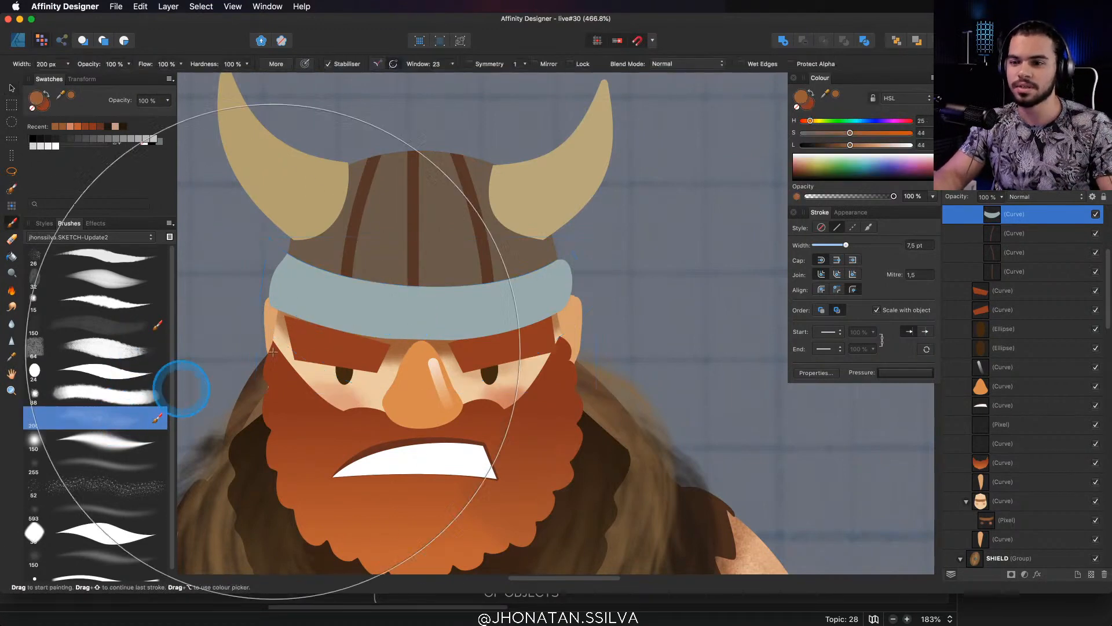
pyautogui.keyDown('alt'); pyautogui.click(453, 313); pyautogui.keyUp('alt')
pyautogui.moveTo(453, 312)
pyautogui.mouseDown()
pyautogui.moveTo(464, 308)
pyautogui.moveTo(385, 303)
pyautogui.moveTo(471, 311)
pyautogui.moveTo(397, 308)
pyautogui.moveTo(454, 311)
pyautogui.moveTo(423, 313)
pyautogui.moveTo(445, 318)
pyautogui.mouseUp()
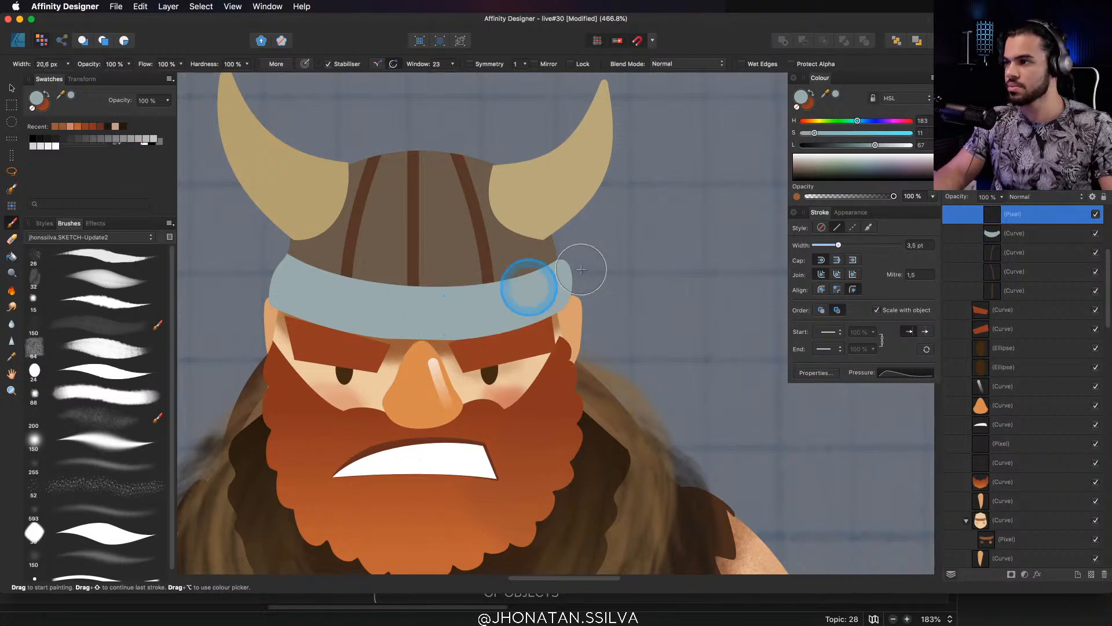
pyautogui.scroll(2, 1107, 261)
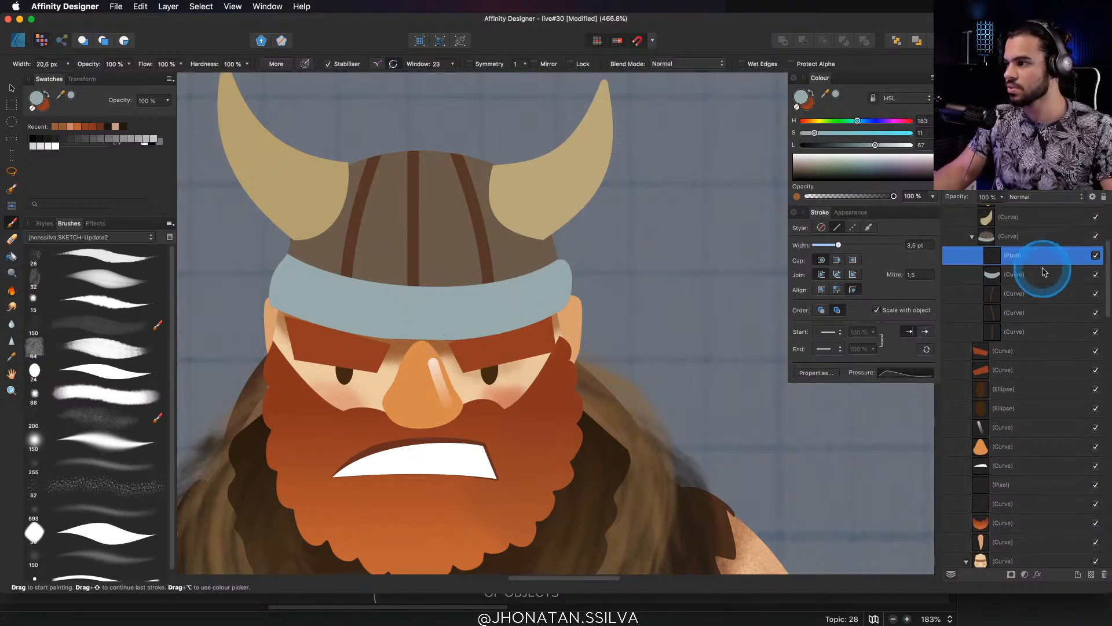
pyautogui.click(1031, 276)
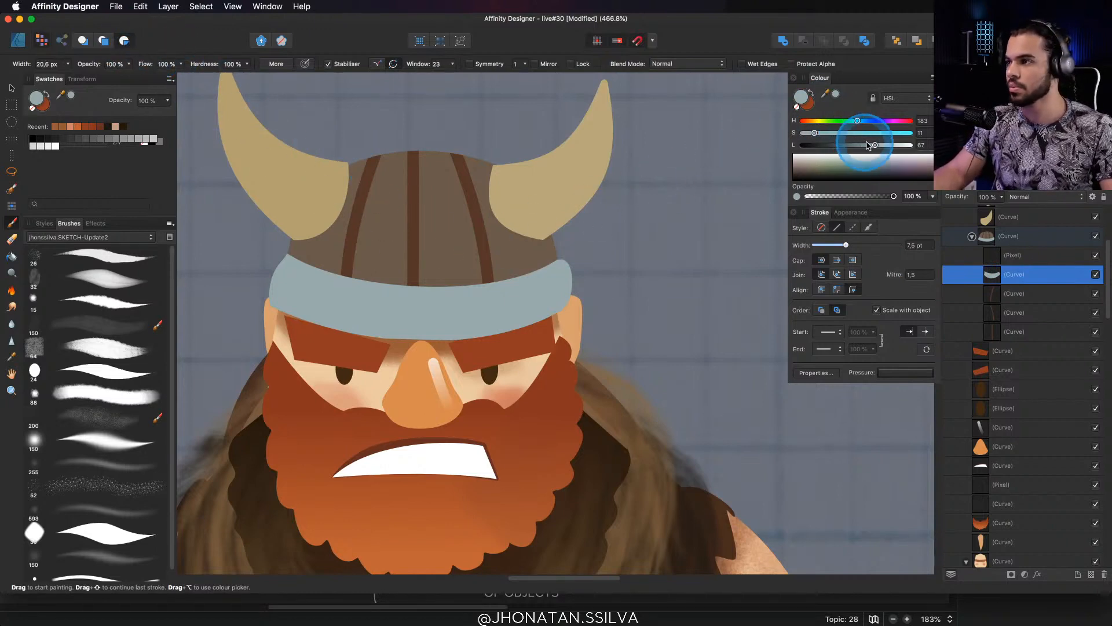
# Lighten the brush colour to lightness 93 and paint a bright highlight across the front of the helmet band
pyautogui.moveTo(346, 282); pyautogui.dragTo(331, 346)
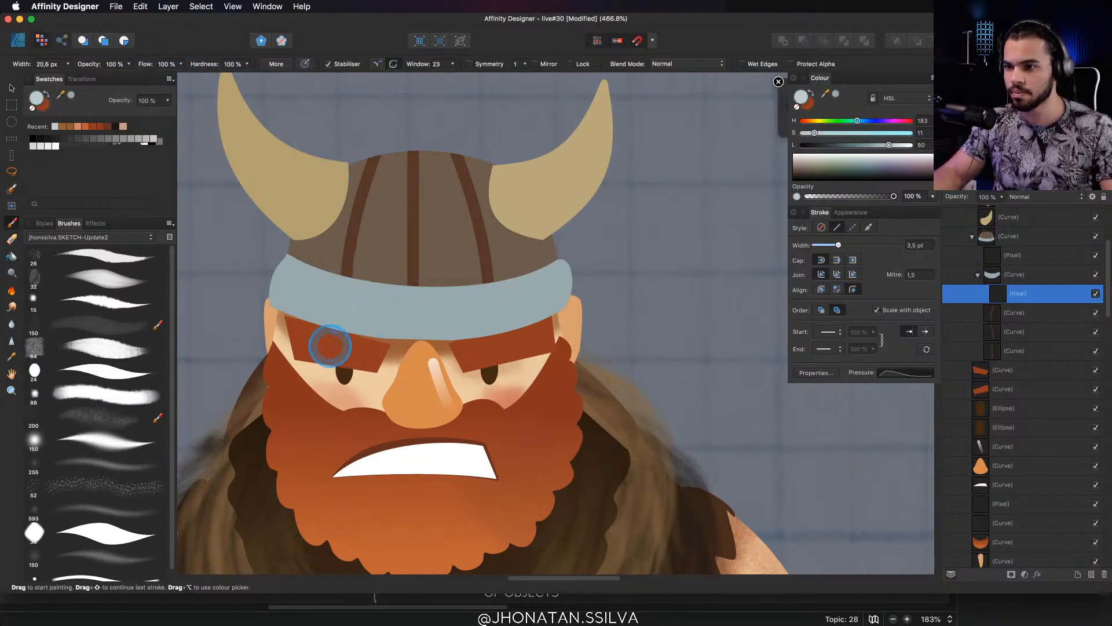
pyautogui.moveTo(899, 149); pyautogui.dragTo(904, 146)
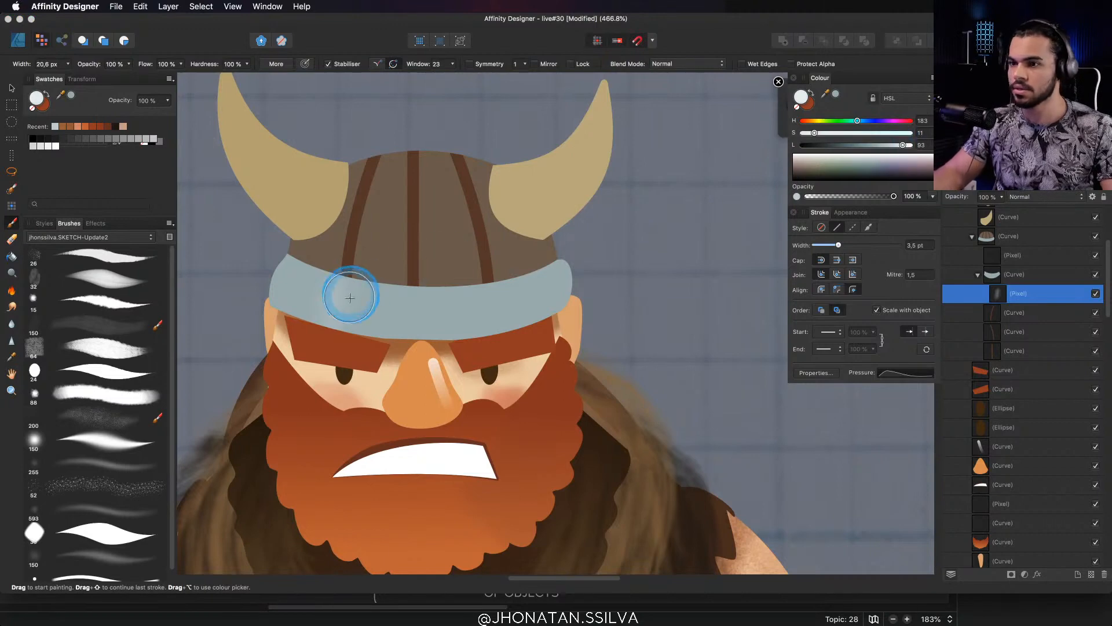
pyautogui.moveTo(347, 290)
pyautogui.mouseDown()
pyautogui.moveTo(320, 349)
pyautogui.moveTo(335, 362)
pyautogui.moveTo(366, 255)
pyautogui.moveTo(373, 281)
pyautogui.moveTo(331, 380)
pyautogui.moveTo(308, 397)
pyautogui.moveTo(318, 338)
pyautogui.moveTo(370, 247)
pyautogui.mouseUp()
pyautogui.moveTo(383, 360); pyautogui.dragTo(417, 295)
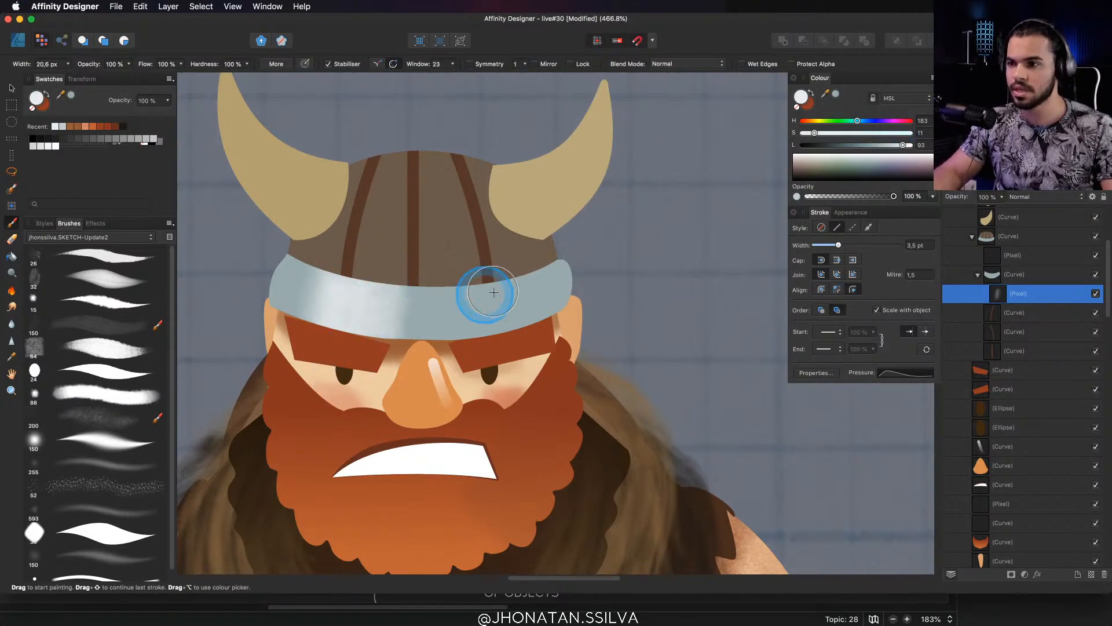
# Darken the brush to lightness 30, paint reflections on the band, and sample the helmet dome's brown of hue 29, saturation 15, lightness 40
pyautogui.moveTo(848, 148); pyautogui.dragTo(835, 146)
pyautogui.moveTo(504, 313)
pyautogui.mouseDown()
pyautogui.moveTo(474, 269)
pyautogui.moveTo(416, 337)
pyautogui.mouseUp()
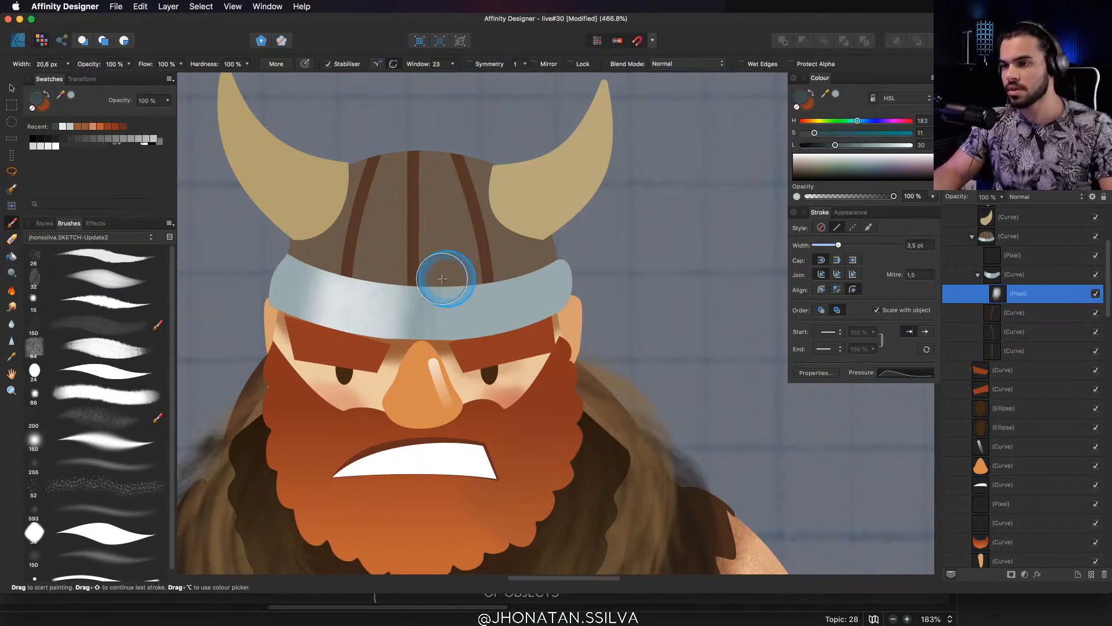
pyautogui.keyDown('alt'); pyautogui.click(465, 275); pyautogui.keyUp('alt')
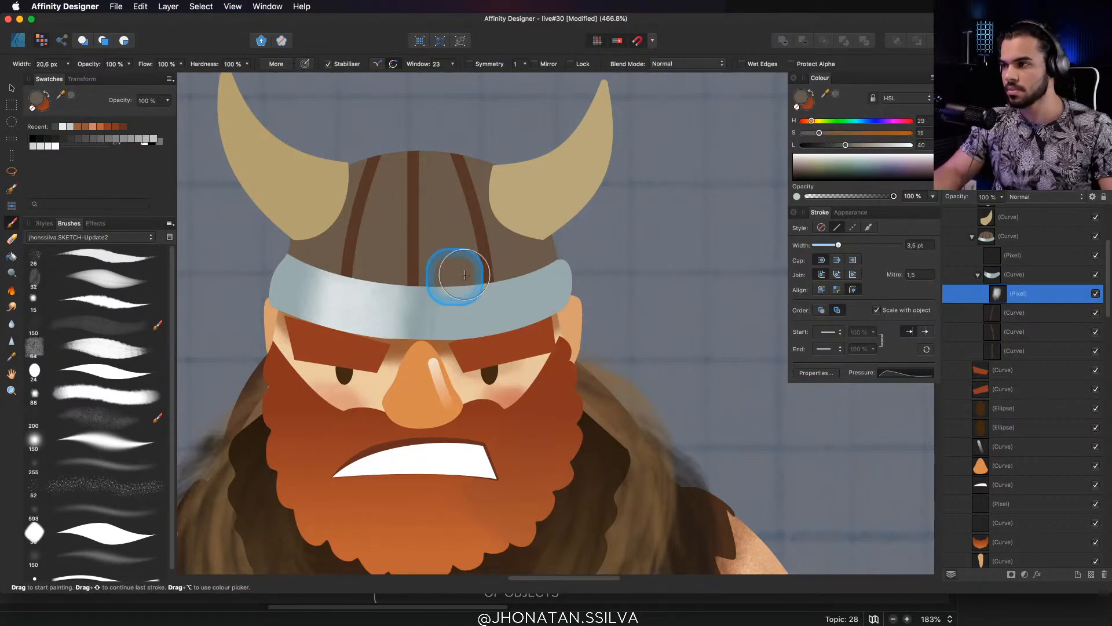
# Shade both ends and the middle of the band with a 74.9 px brush in its sampled grey-blue darkened to lightness 39
pyautogui.moveTo(475, 310)
pyautogui.mouseDown()
pyautogui.moveTo(421, 348)
pyautogui.moveTo(447, 287)
pyautogui.moveTo(443, 316)
pyautogui.moveTo(455, 297)
pyautogui.moveTo(432, 335)
pyautogui.moveTo(447, 304)
pyautogui.moveTo(440, 358)
pyautogui.moveTo(484, 305)
pyautogui.moveTo(509, 309)
pyautogui.mouseUp()
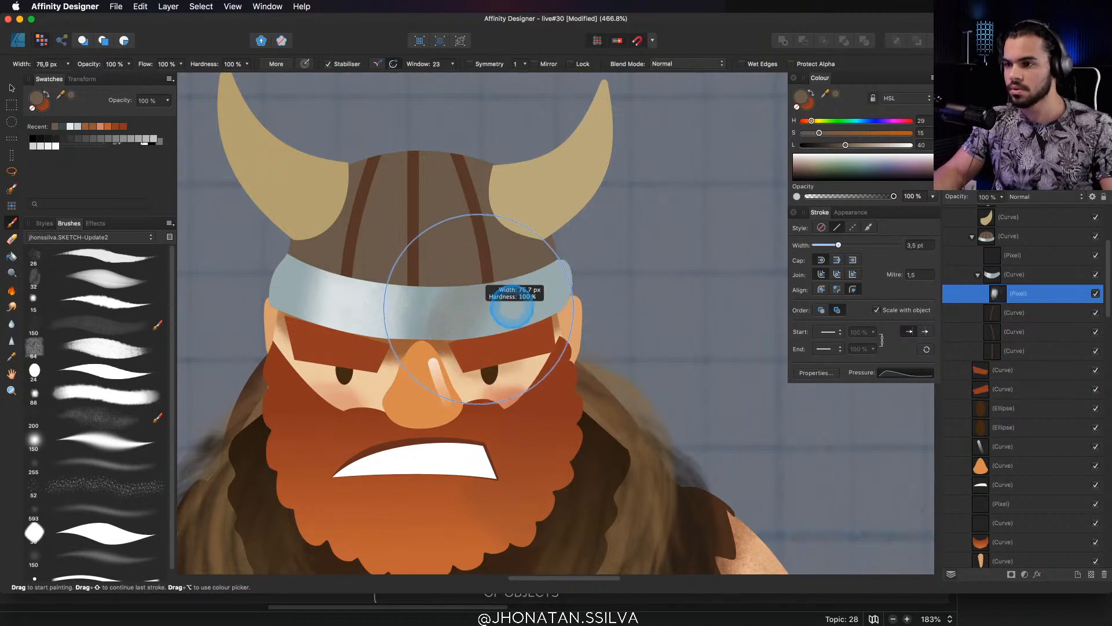
pyautogui.keyDown('alt'); pyautogui.click(551, 289); pyautogui.keyUp('alt')
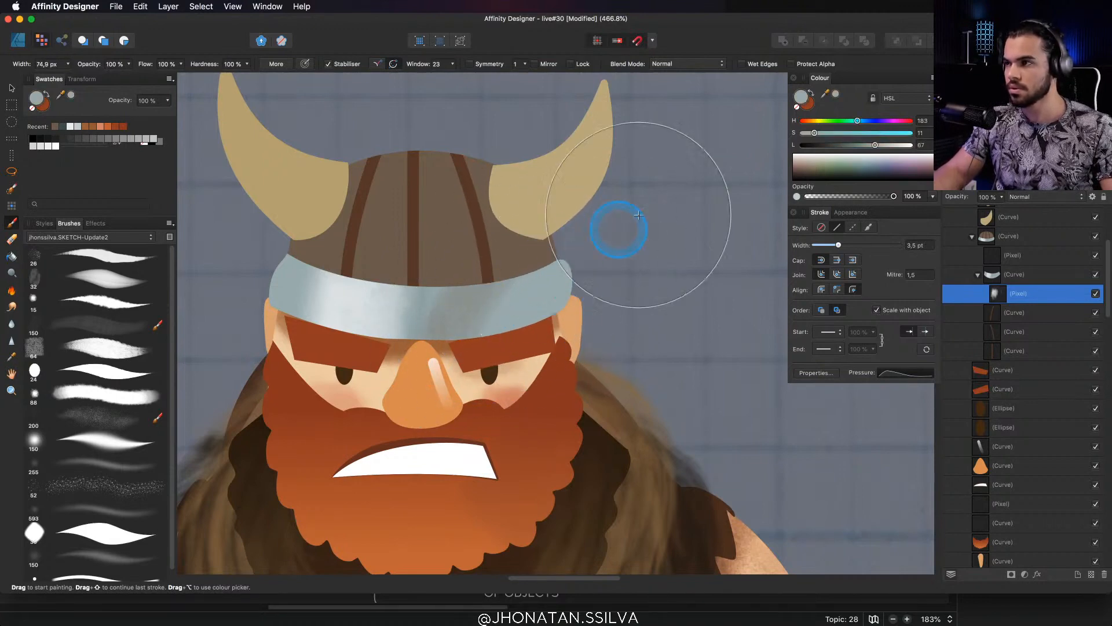
pyautogui.click(844, 145)
pyautogui.moveTo(484, 342)
pyautogui.mouseDown()
pyautogui.moveTo(508, 313)
pyautogui.moveTo(303, 302)
pyautogui.moveTo(276, 283)
pyautogui.mouseUp()
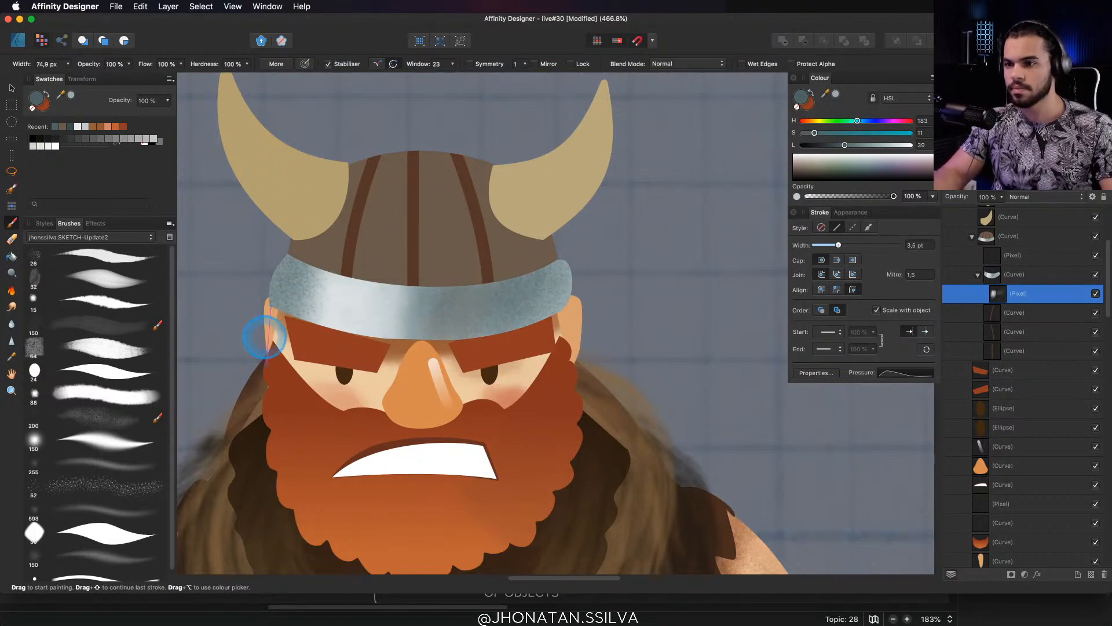
pyautogui.moveTo(503, 295); pyautogui.dragTo(512, 268)
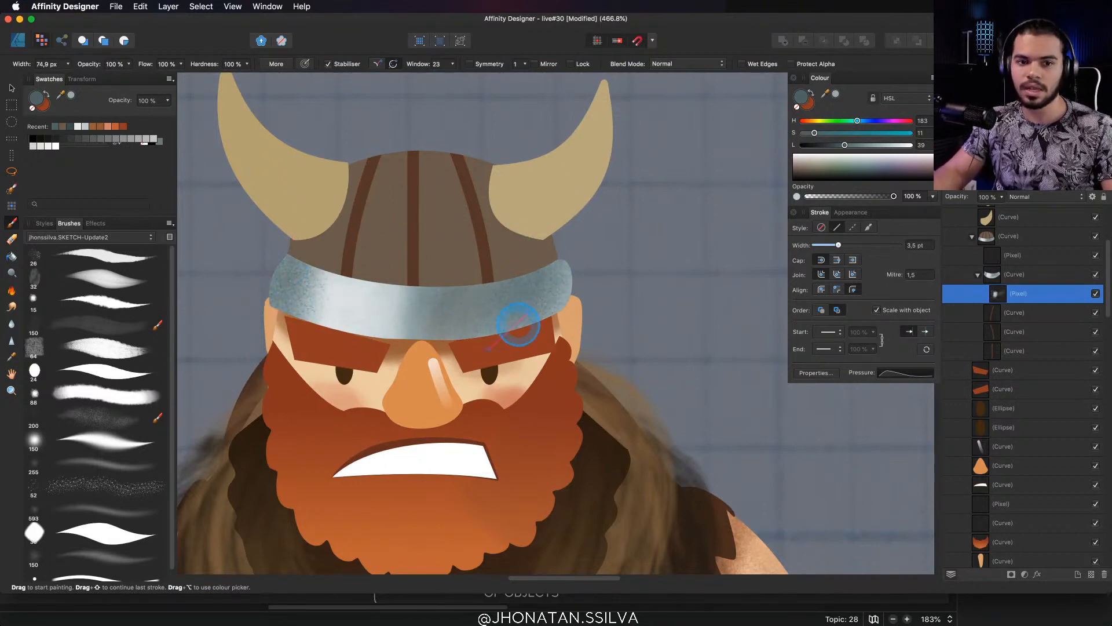
pyautogui.moveTo(519, 324); pyautogui.dragTo(488, 349)
pyautogui.moveTo(397, 333); pyautogui.dragTo(354, 349)
# Paint diagonal light reflections across the helmet band with a 19 px brush in hue 188, saturation 11, lightness 86
pyautogui.moveTo(496, 293); pyautogui.dragTo(445, 307)
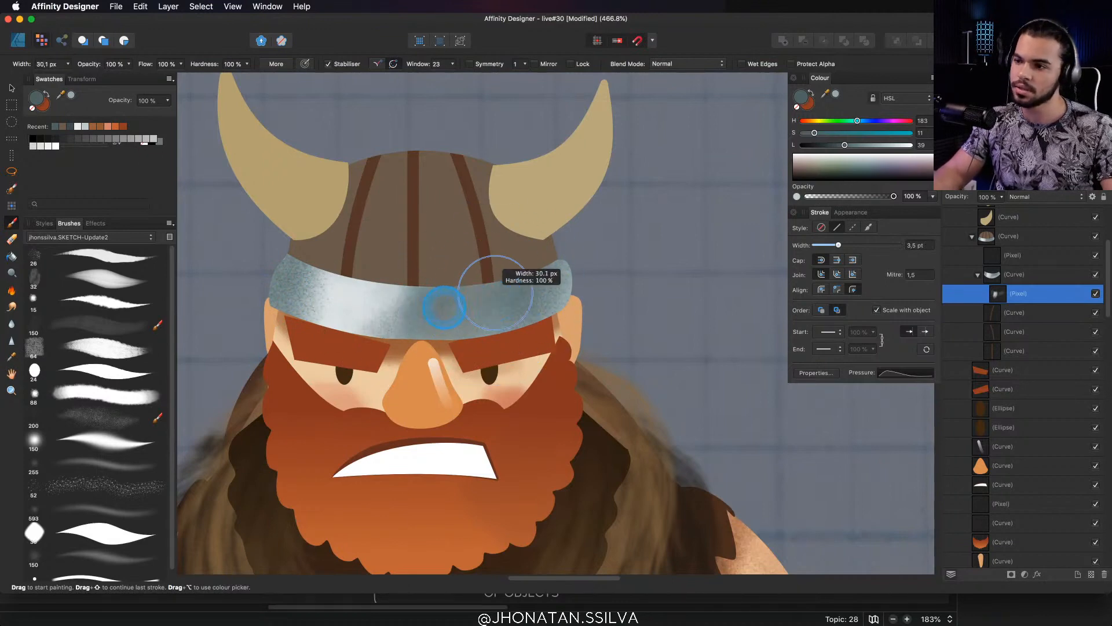
pyautogui.moveTo(348, 319); pyautogui.dragTo(341, 306)
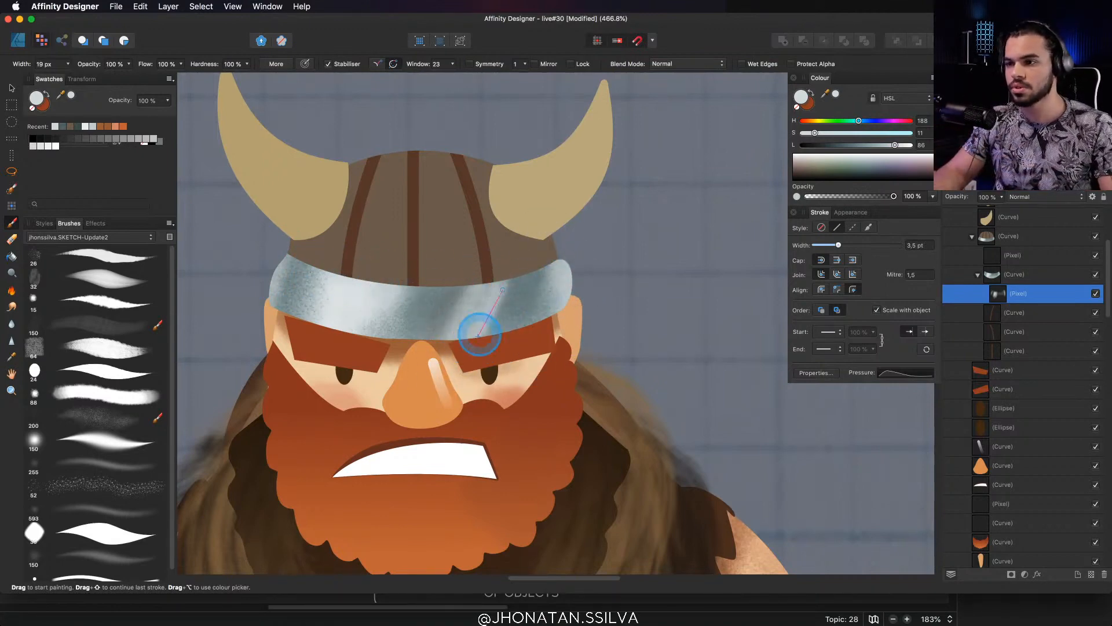
pyautogui.moveTo(551, 281); pyautogui.dragTo(549, 288)
pyautogui.press('z')
pyautogui.moveTo(545, 284); pyautogui.dragTo(484, 325)
pyautogui.click(520, 277)
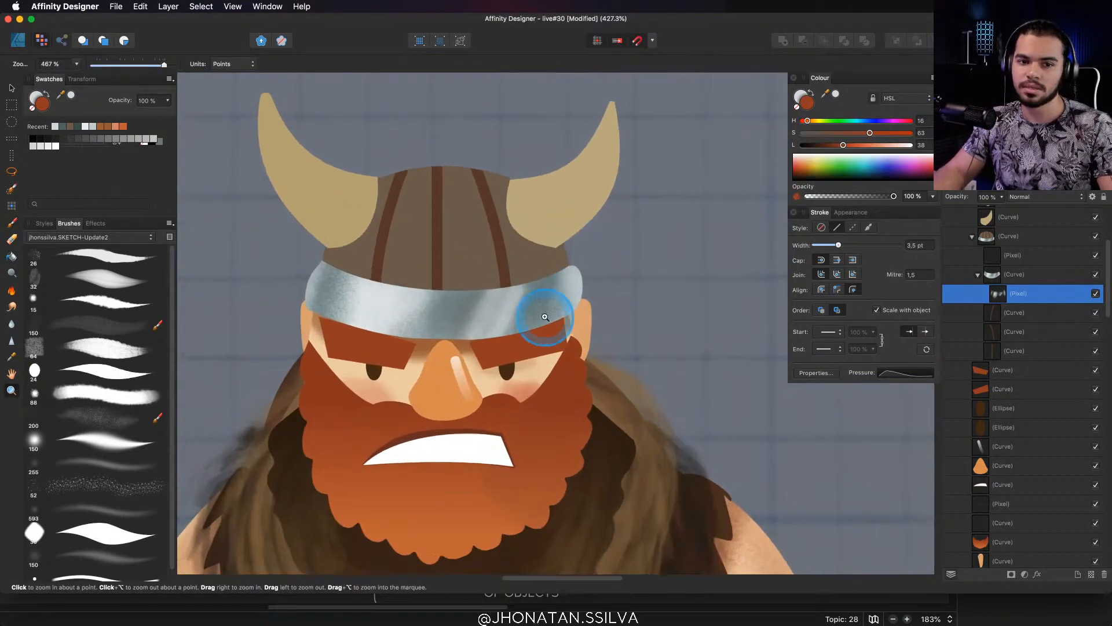
pyautogui.moveTo(462, 307); pyautogui.dragTo(448, 333)
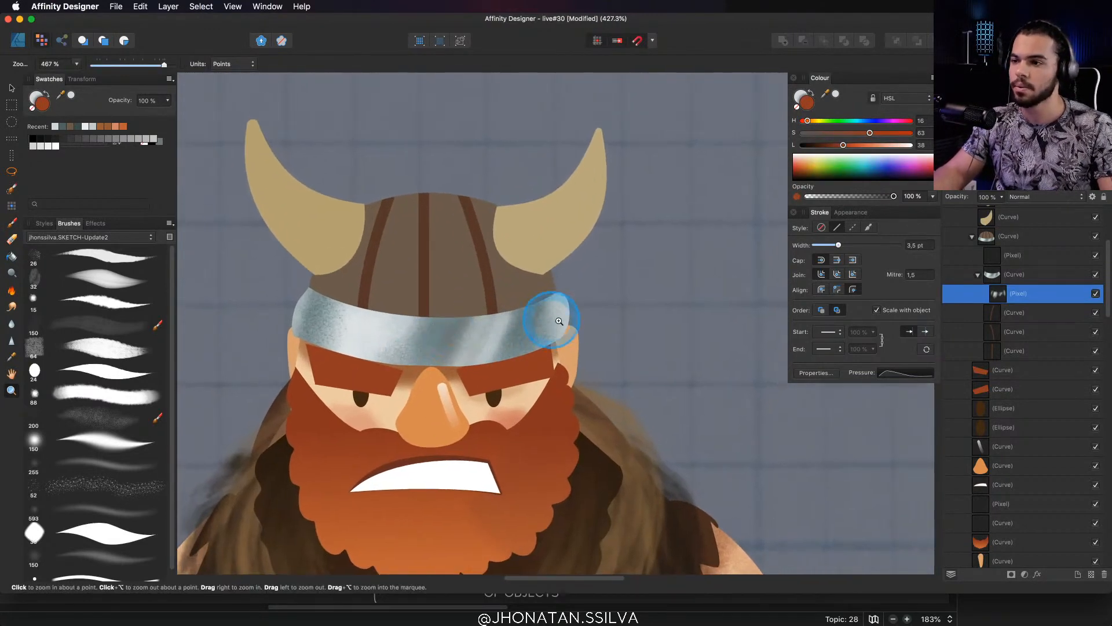
# Darken the brush colour to lightness 28 and deepen the dark reflections on the helmet band
pyautogui.press('b')
pyautogui.moveTo(858, 145); pyautogui.dragTo(832, 145)
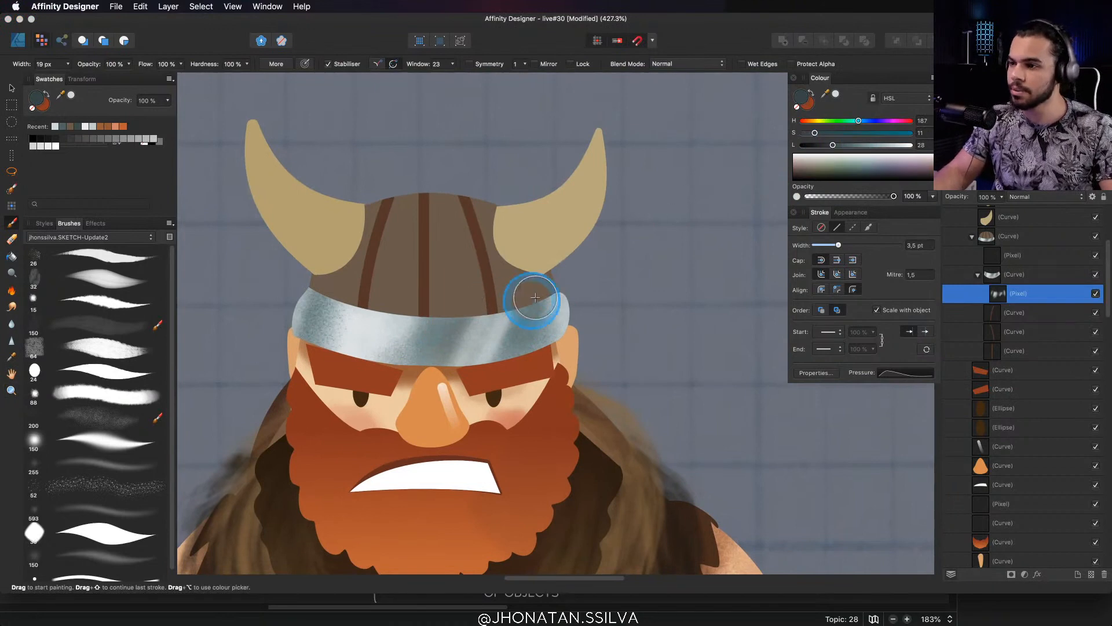
pyautogui.scroll(3, 497, 319)
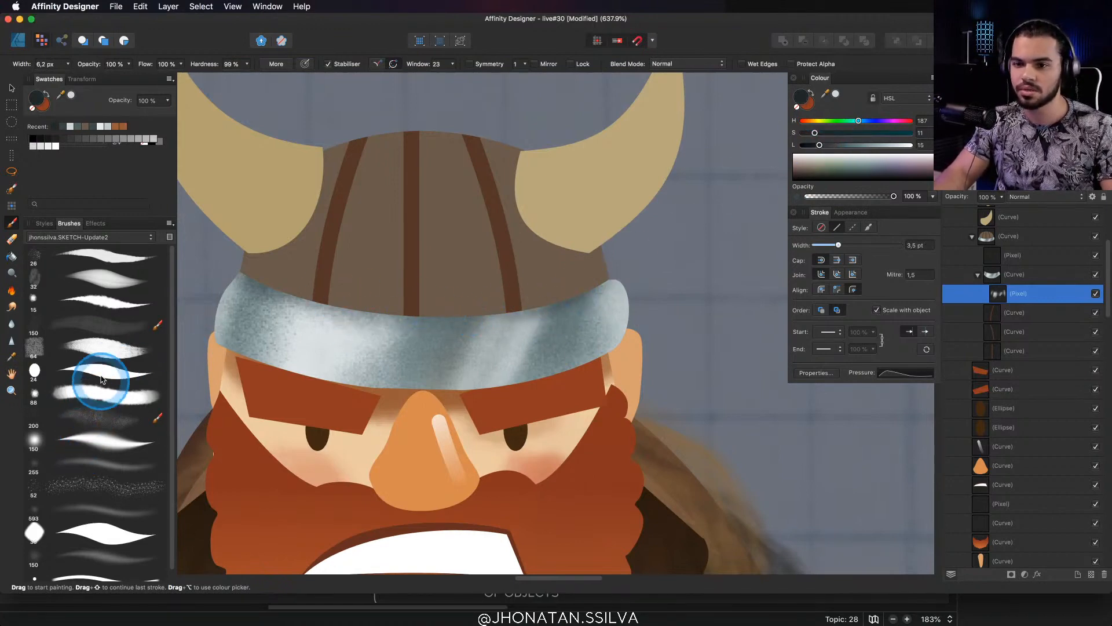
# Paint a shadow along the band's upper edge with the 64 px textured brush at 31.1 px width, darkened to lightness 11
pyautogui.click(157, 337)
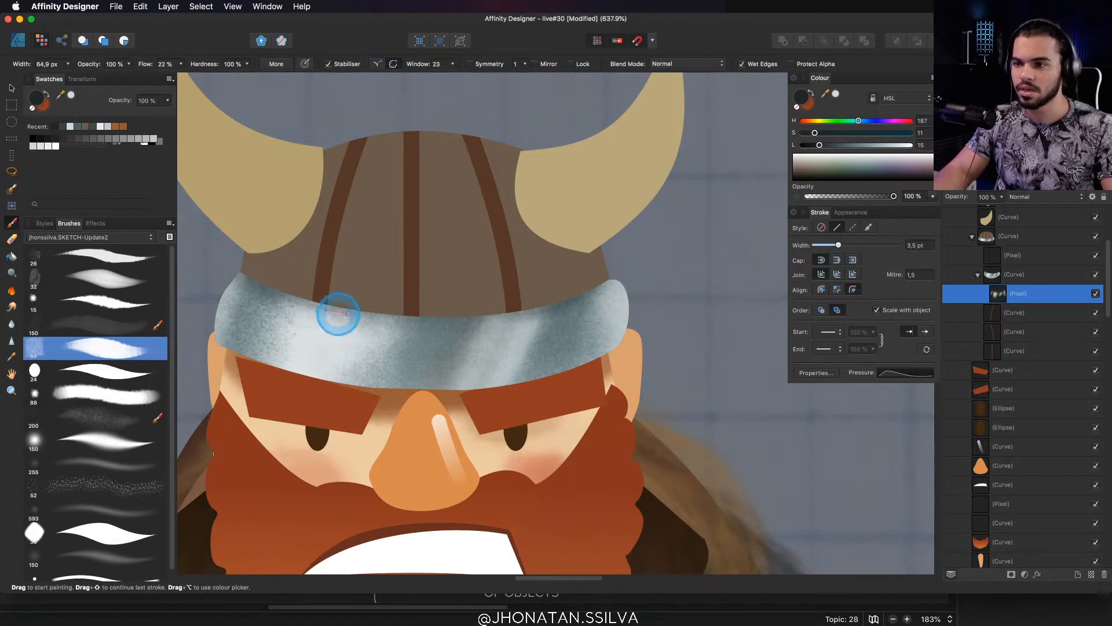
pyautogui.moveTo(307, 297)
pyautogui.mouseDown()
pyautogui.moveTo(290, 310)
pyautogui.moveTo(280, 297)
pyautogui.moveTo(343, 313)
pyautogui.moveTo(293, 293)
pyautogui.mouseUp()
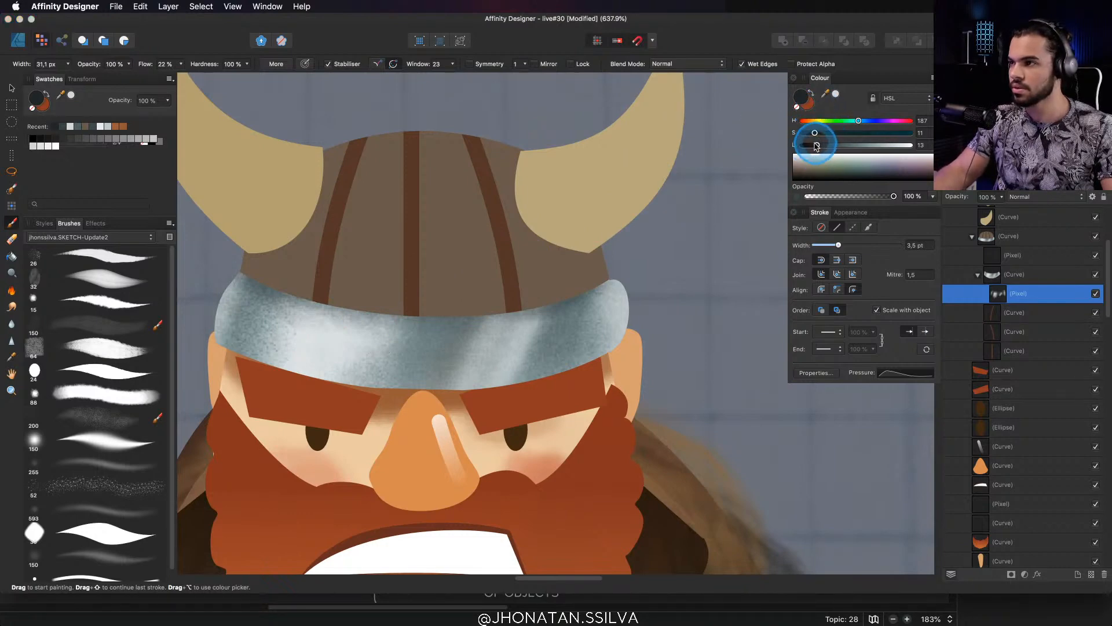
pyautogui.moveTo(815, 146); pyautogui.dragTo(815, 145)
pyautogui.moveTo(576, 236)
pyautogui.mouseDown()
pyautogui.moveTo(293, 298)
pyautogui.moveTo(402, 308)
pyautogui.moveTo(368, 315)
pyautogui.moveTo(342, 303)
pyautogui.moveTo(368, 319)
pyautogui.moveTo(334, 308)
pyautogui.moveTo(348, 293)
pyautogui.moveTo(367, 307)
pyautogui.moveTo(461, 314)
pyautogui.mouseUp()
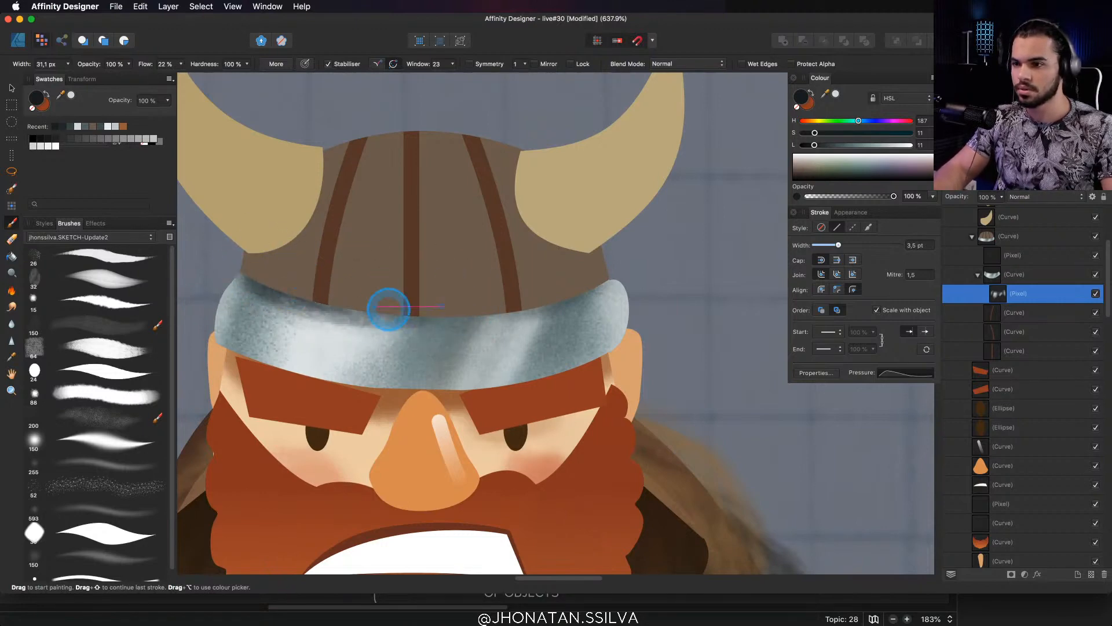
pyautogui.moveTo(378, 304); pyautogui.dragTo(580, 284)
pyautogui.moveTo(476, 302)
pyautogui.mouseDown()
pyautogui.moveTo(463, 321)
pyautogui.moveTo(579, 293)
pyautogui.mouseUp()
# Select the brown dome of the helmet
pyautogui.press('z')
pyautogui.moveTo(623, 261); pyautogui.dragTo(327, 362)
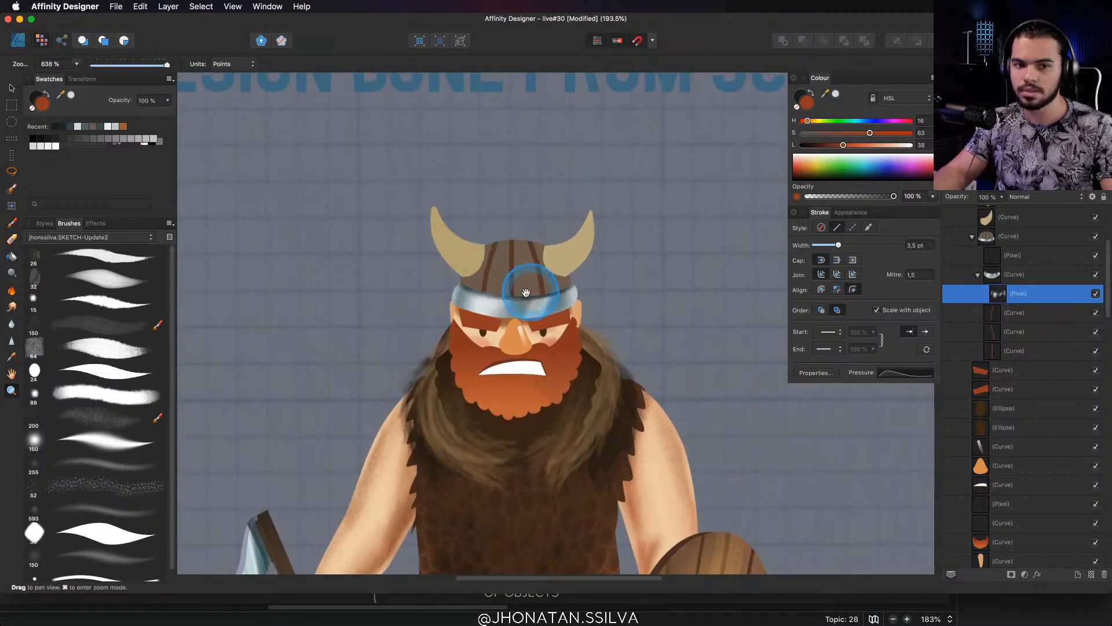
pyautogui.moveTo(563, 305); pyautogui.dragTo(506, 292)
pyautogui.click(514, 288)
pyautogui.press('e')
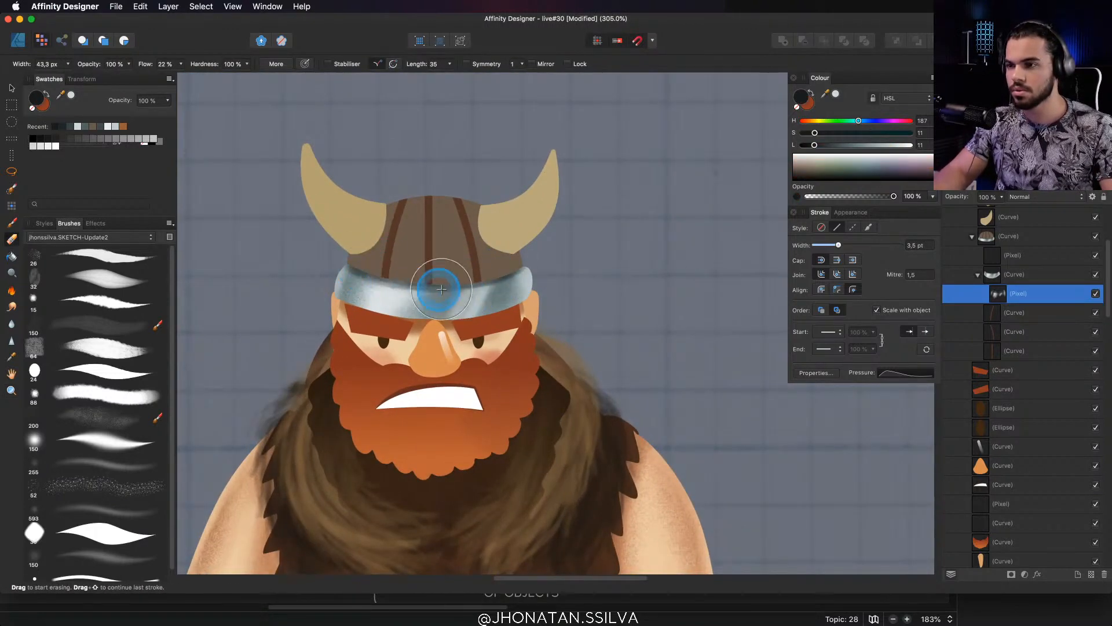
pyautogui.press('v')
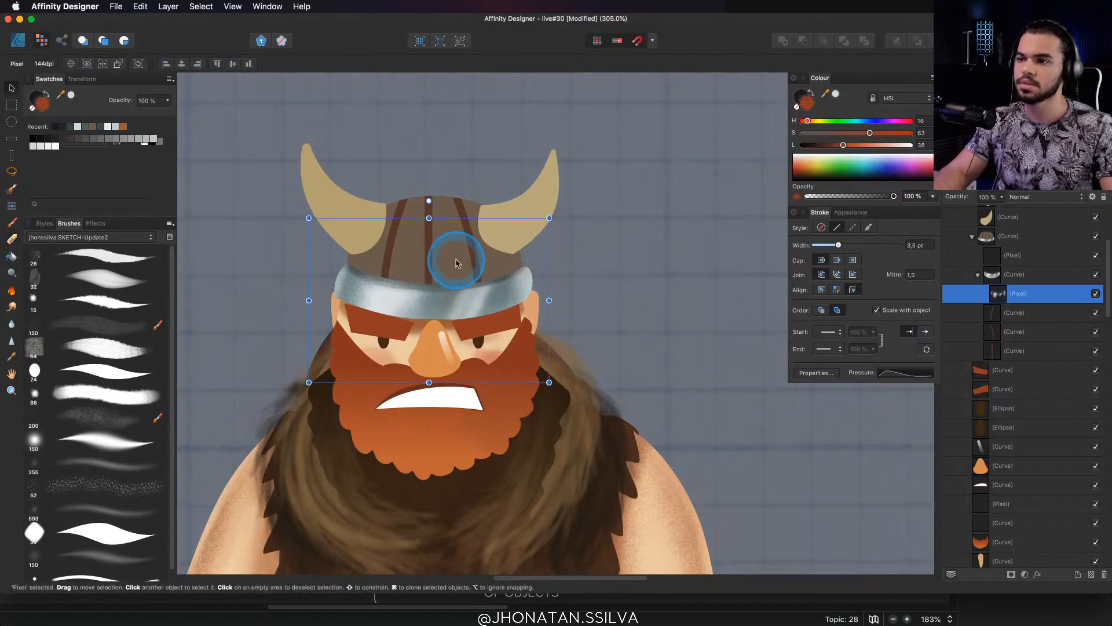
pyautogui.click(456, 259)
pyautogui.press('b')
pyautogui.scroll(2, 454, 244)
pyautogui.moveTo(456, 245); pyautogui.dragTo(455, 289)
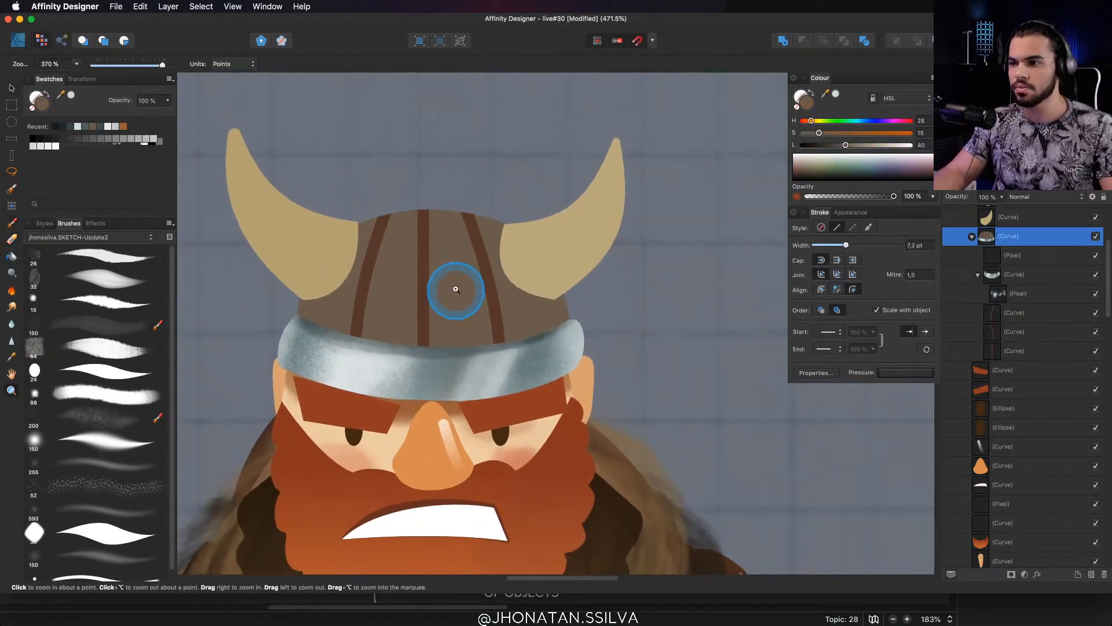
pyautogui.press('v')
# Locate the wooden shield on the character's arm and select the whole SHIELD group
pyautogui.press('b')
pyautogui.moveTo(493, 418); pyautogui.dragTo(407, 200)
pyautogui.moveTo(530, 371); pyautogui.dragTo(400, 205)
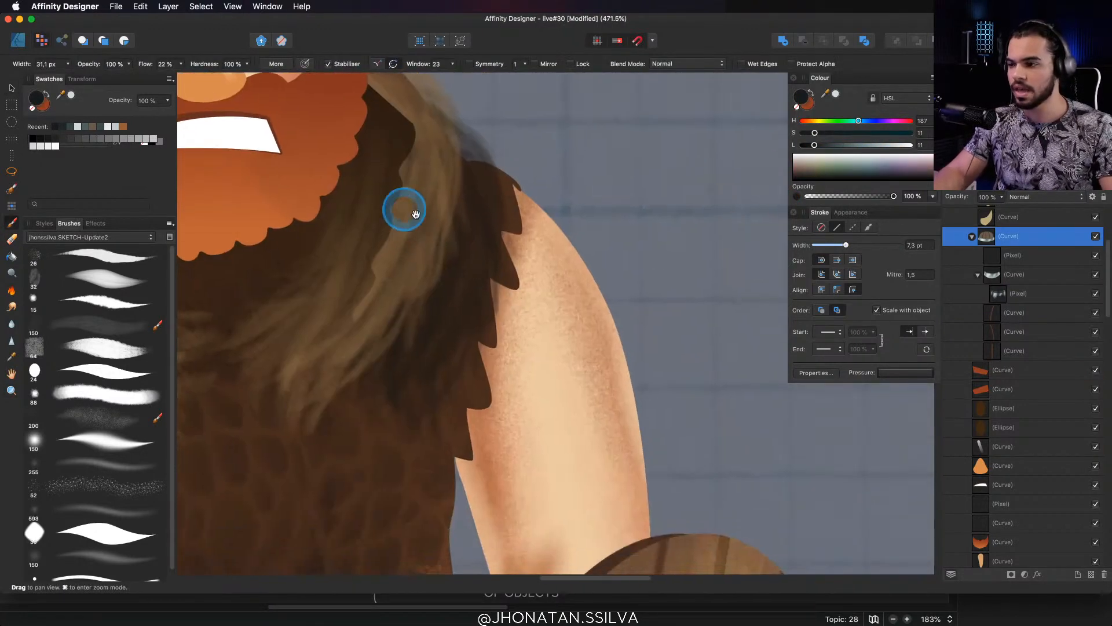
pyautogui.moveTo(571, 438); pyautogui.dragTo(466, 232)
pyautogui.press('z')
pyautogui.moveTo(606, 446); pyautogui.dragTo(556, 433)
pyautogui.scroll(-2, 587, 443)
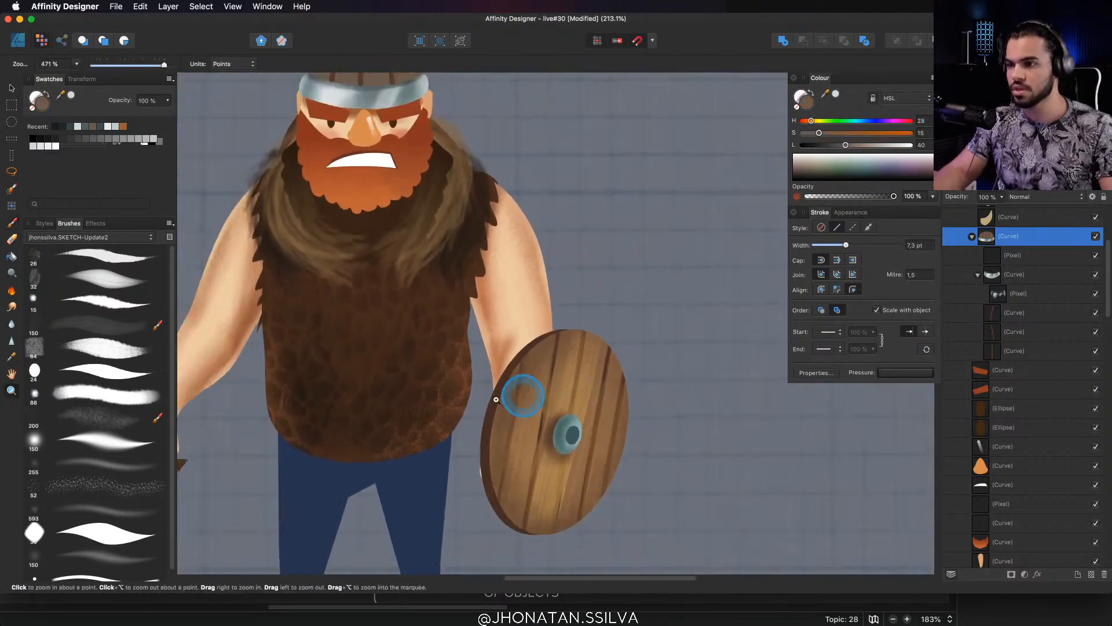
pyautogui.press('v')
pyautogui.keyDown('super'); pyautogui.click(532, 382); pyautogui.keyUp('super')
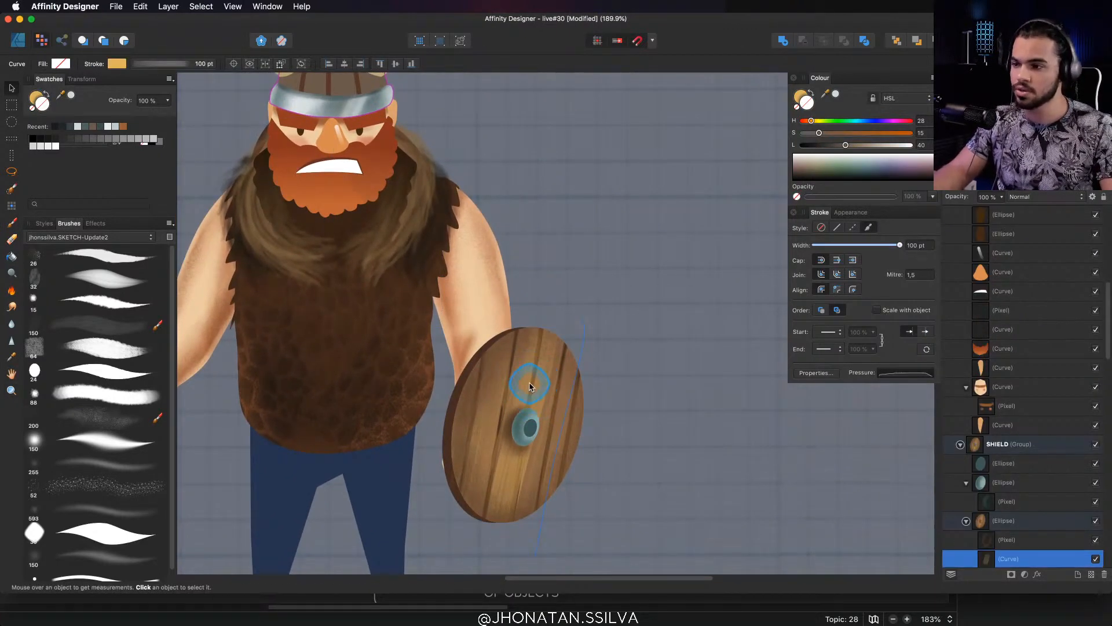
pyautogui.press('super+z')
pyautogui.press('z')
pyautogui.click(528, 381)
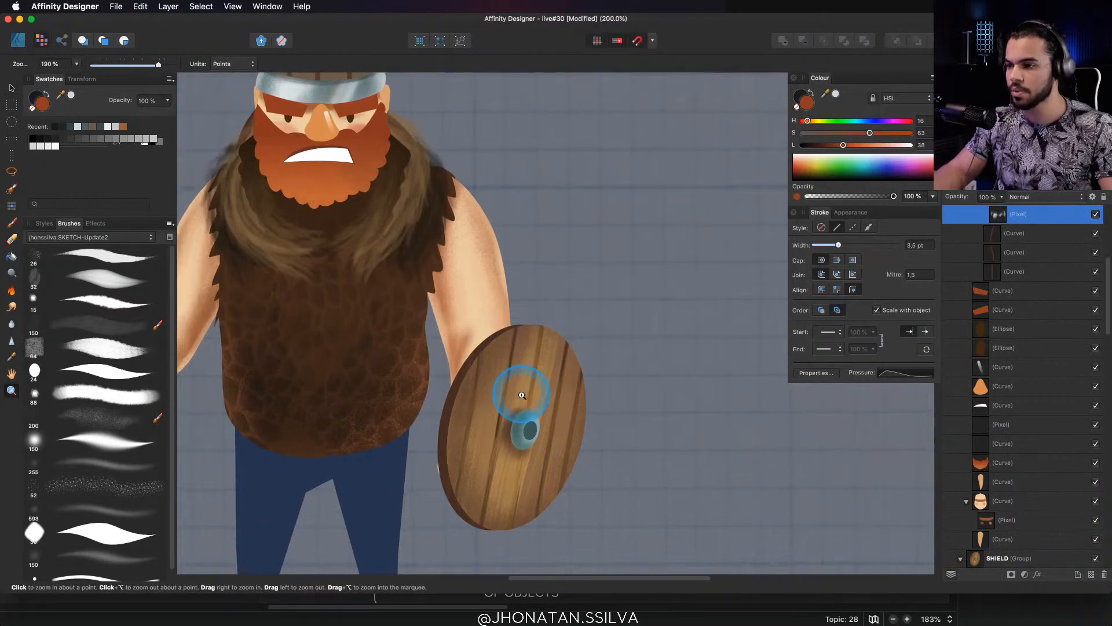
pyautogui.scroll(-2, 522, 395)
pyautogui.press('v')
pyautogui.click(566, 332)
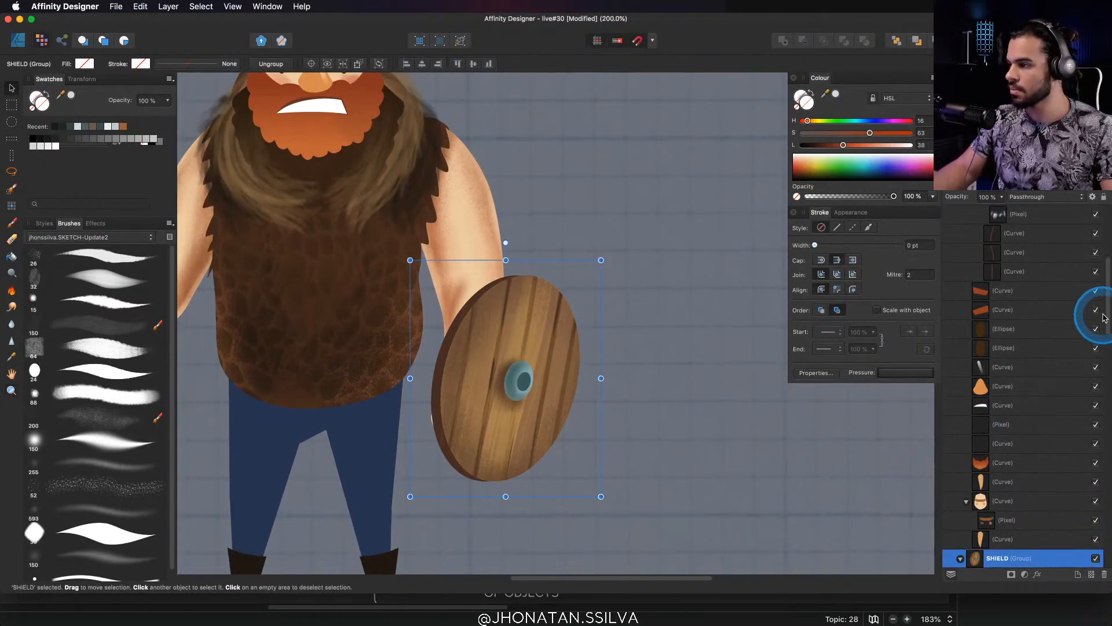
# Copy the pixel shading layer and the topmost textured curve from inside the shield's wooden ellipse
pyautogui.scroll(-6, 1095, 320)
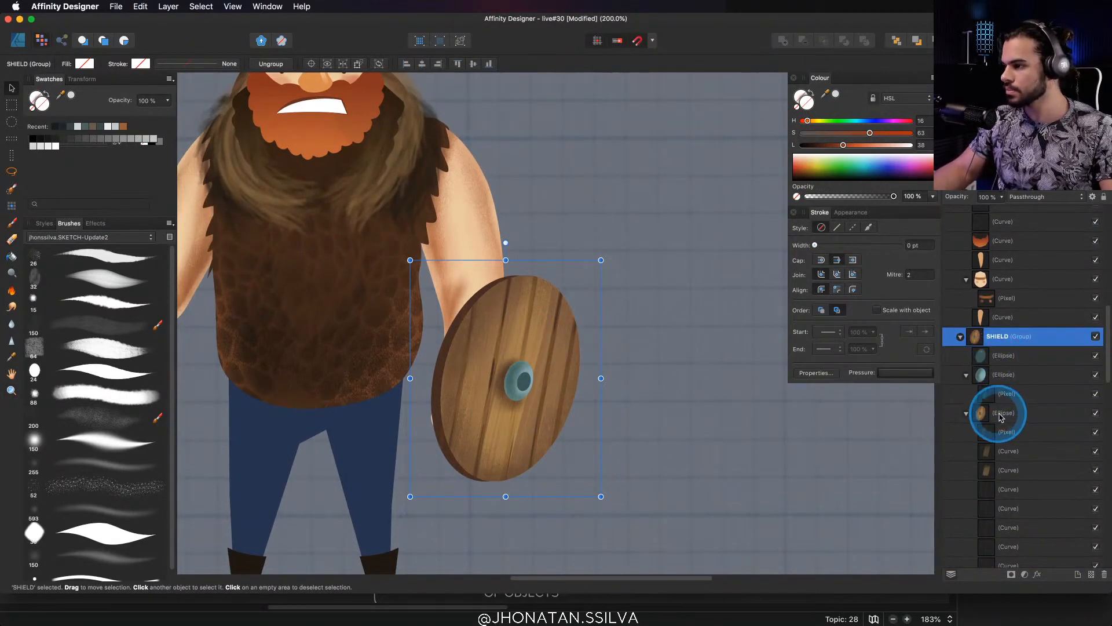
pyautogui.click(1003, 413)
pyautogui.click(1005, 431)
pyautogui.click(1007, 452)
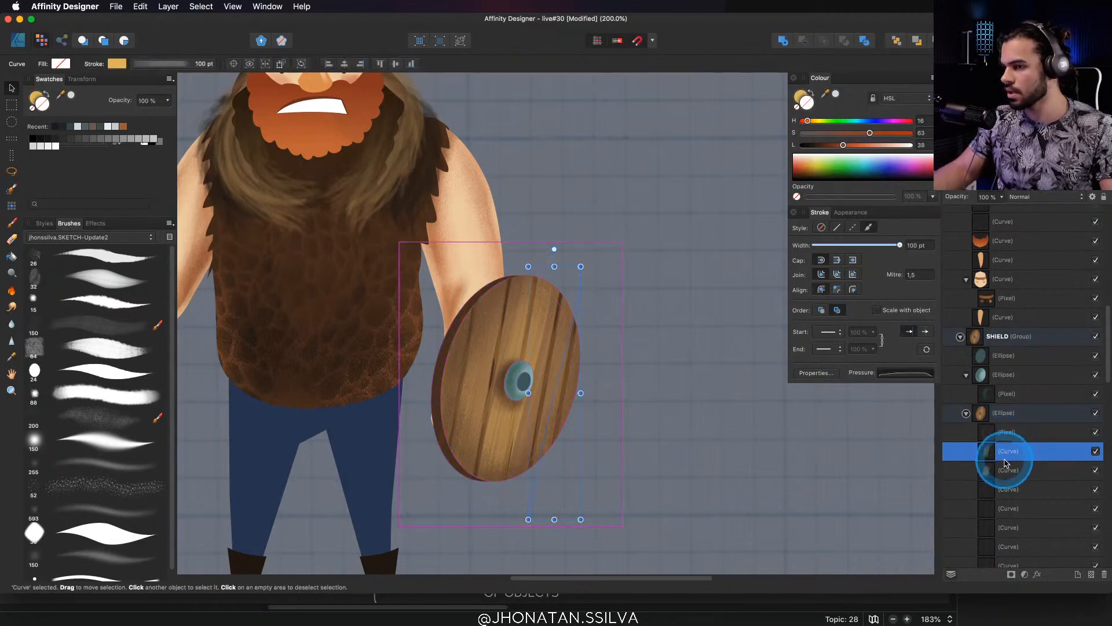
pyautogui.moveTo(576, 387)
pyautogui.mouseDown()
pyautogui.moveTo(551, 392)
pyautogui.moveTo(576, 377)
pyautogui.mouseUp()
pyautogui.press('super+z')
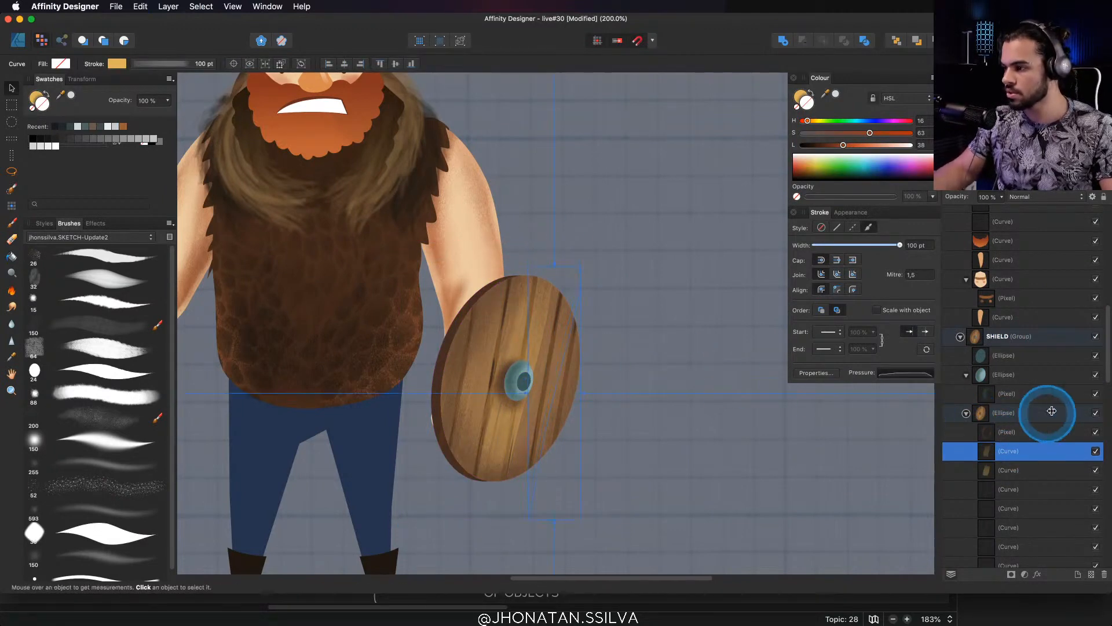
pyautogui.scroll(-5, 1099, 349)
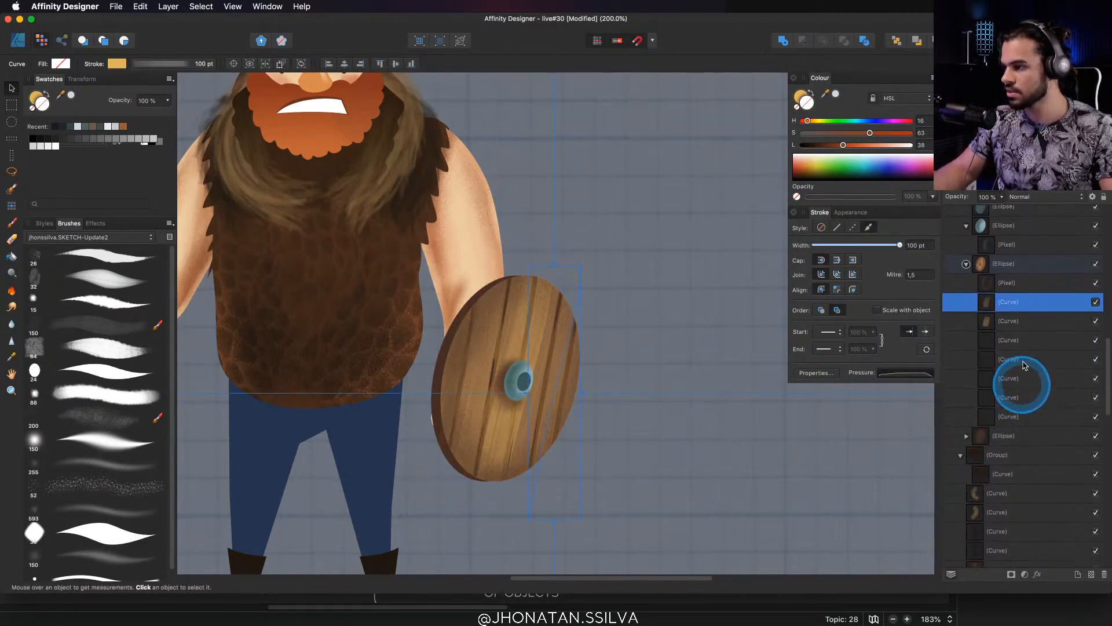
pyautogui.keyDown('shift'); pyautogui.click(1007, 283); pyautogui.keyUp('shift')
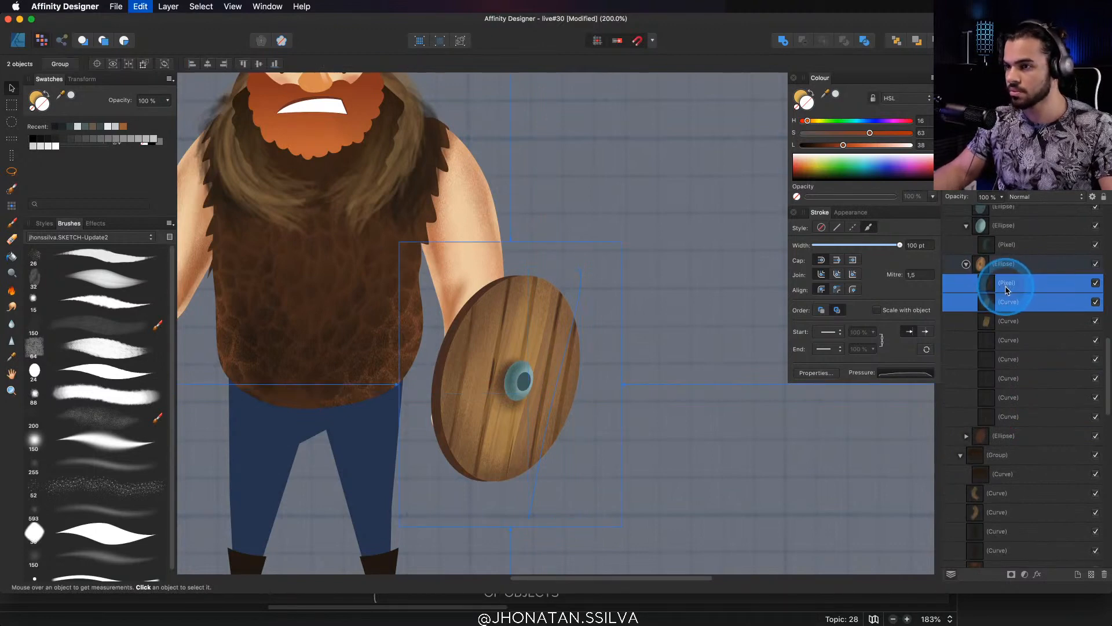
# Paste the copied wood texture layers above the helmet dome and move them over the helmet
pyautogui.moveTo(465, 222); pyautogui.dragTo(595, 419)
pyautogui.moveTo(438, 203); pyautogui.dragTo(489, 294)
pyautogui.click(473, 222)
pyautogui.moveTo(489, 293); pyautogui.dragTo(484, 255)
pyautogui.press('super+z')
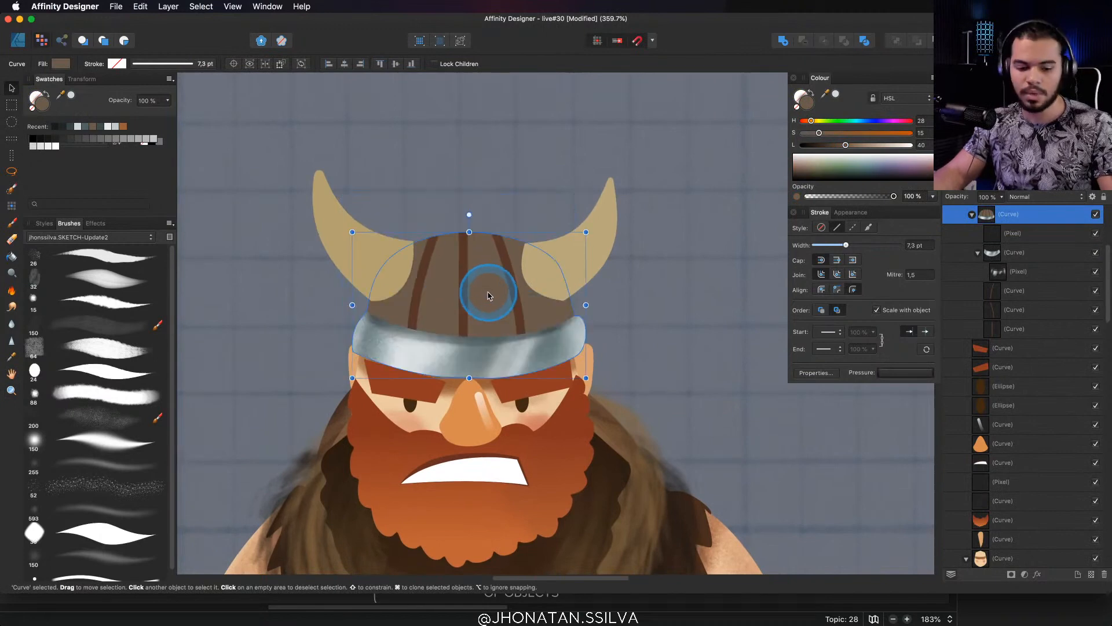
pyautogui.scroll(1, 495, 290)
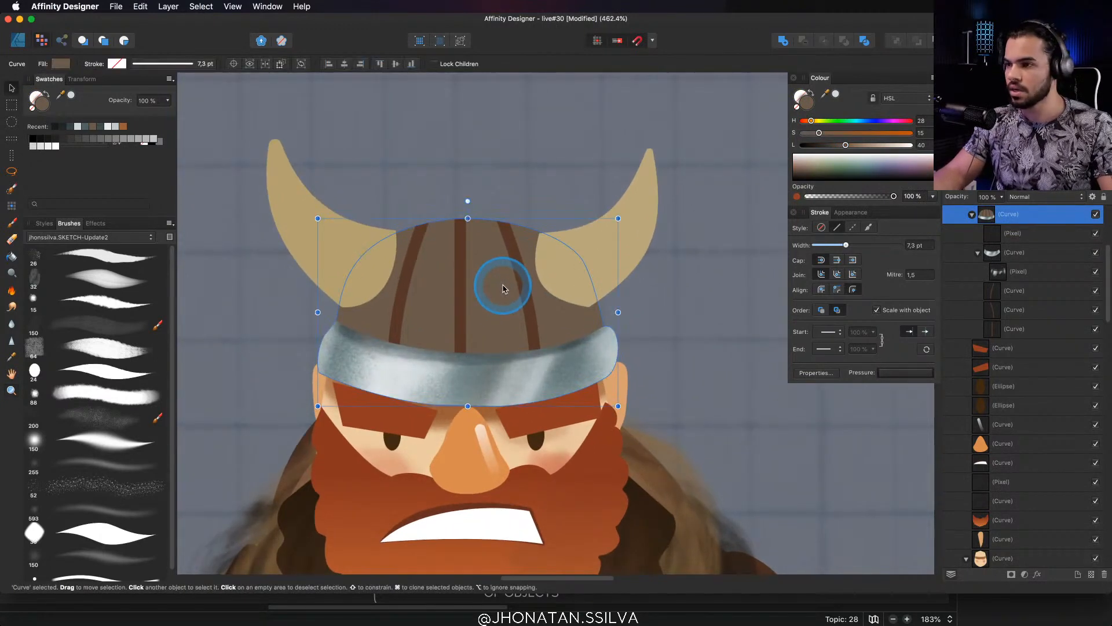
pyautogui.press('super+v')
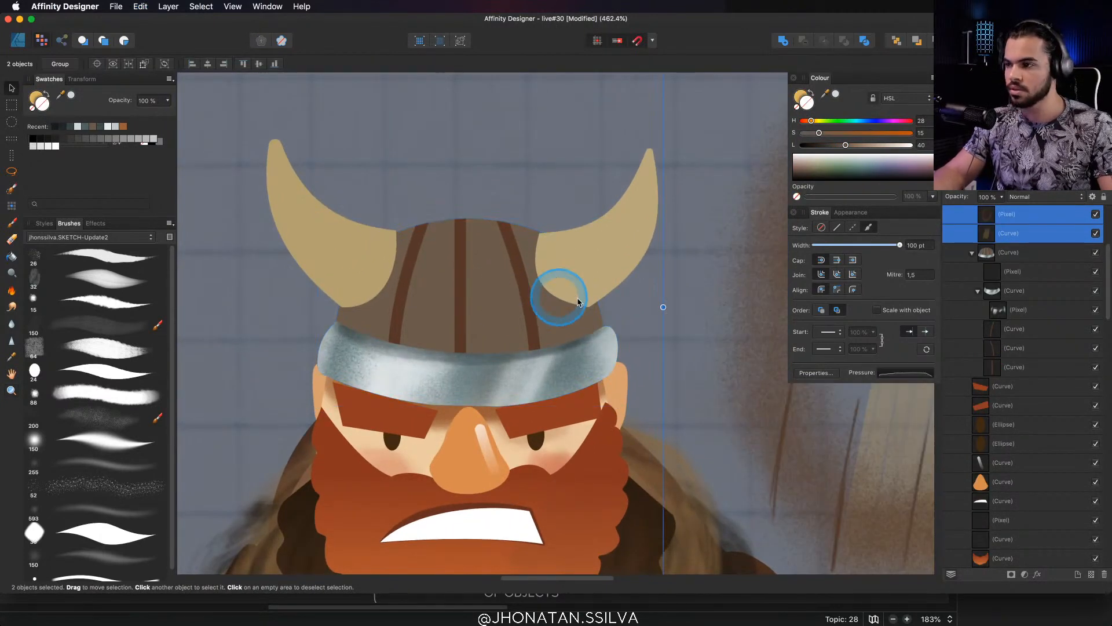
pyautogui.moveTo(603, 318); pyautogui.dragTo(430, 346)
pyautogui.moveTo(778, 317); pyautogui.dragTo(677, 311)
pyautogui.moveTo(739, 340); pyautogui.dragTo(417, 246)
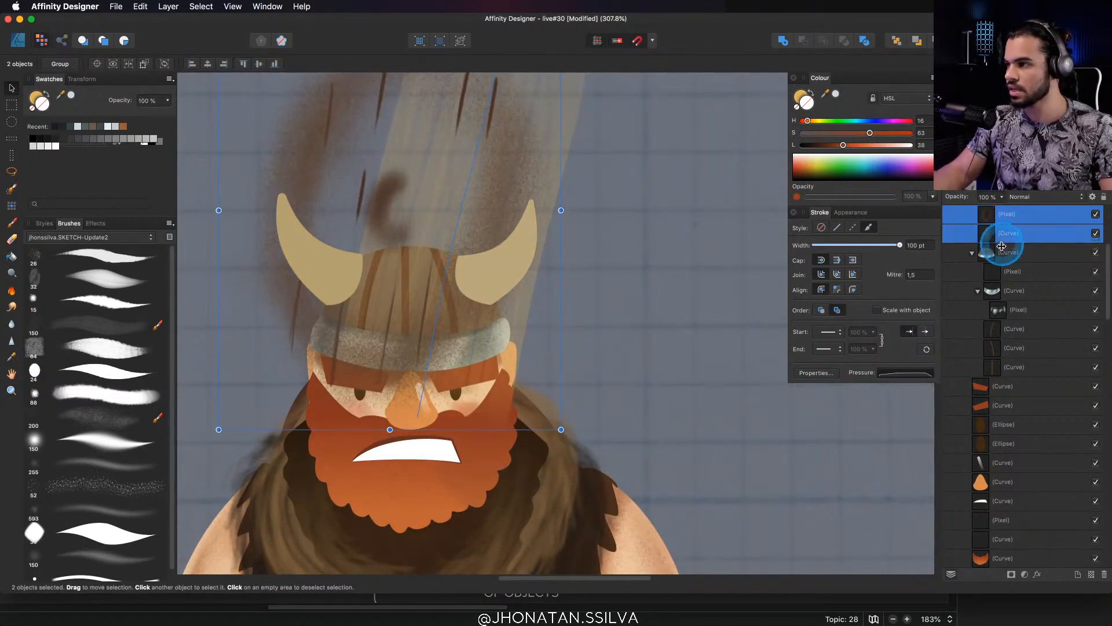
# Nest both wood texture layers inside the helmet dome, beneath the metal band's layer
pyautogui.moveTo(1003, 259); pyautogui.dragTo(1004, 255)
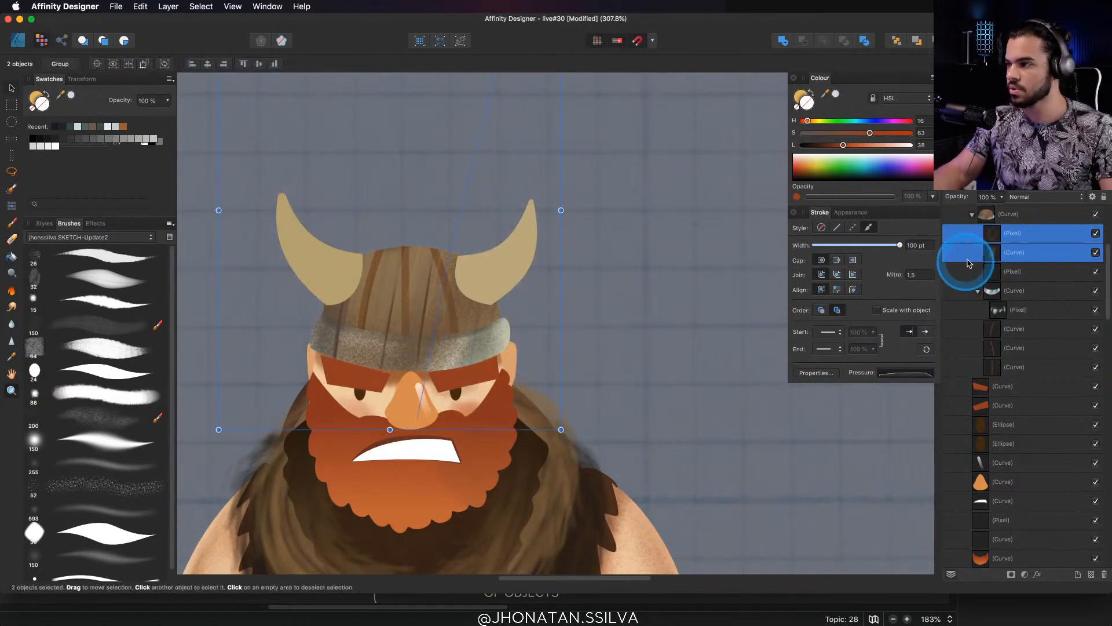
pyautogui.click(980, 291)
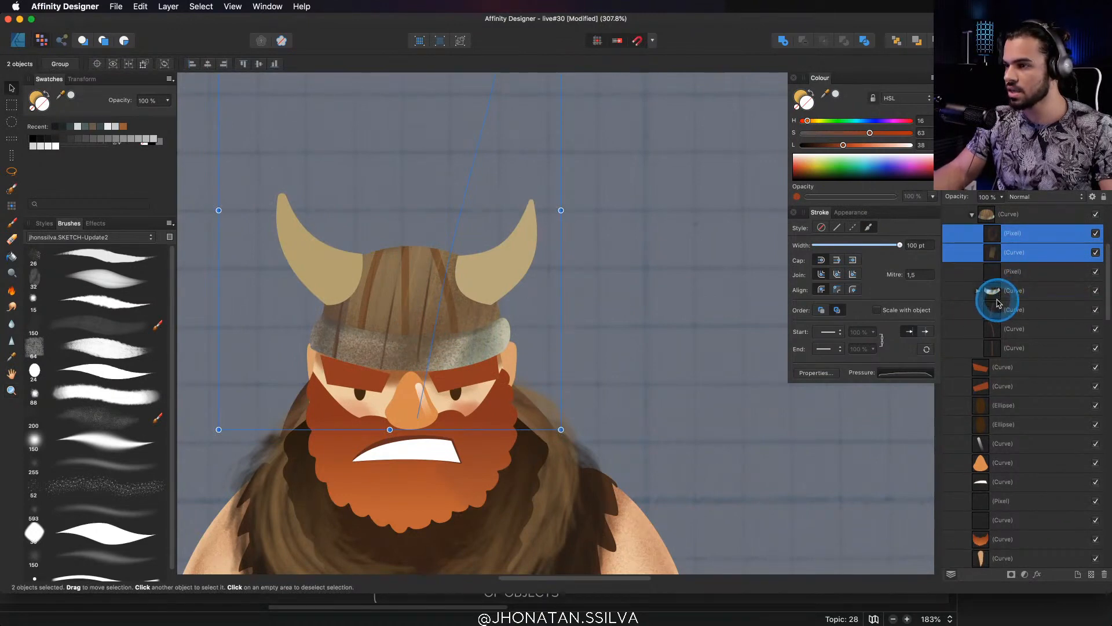
pyautogui.moveTo(998, 303); pyautogui.dragTo(997, 301)
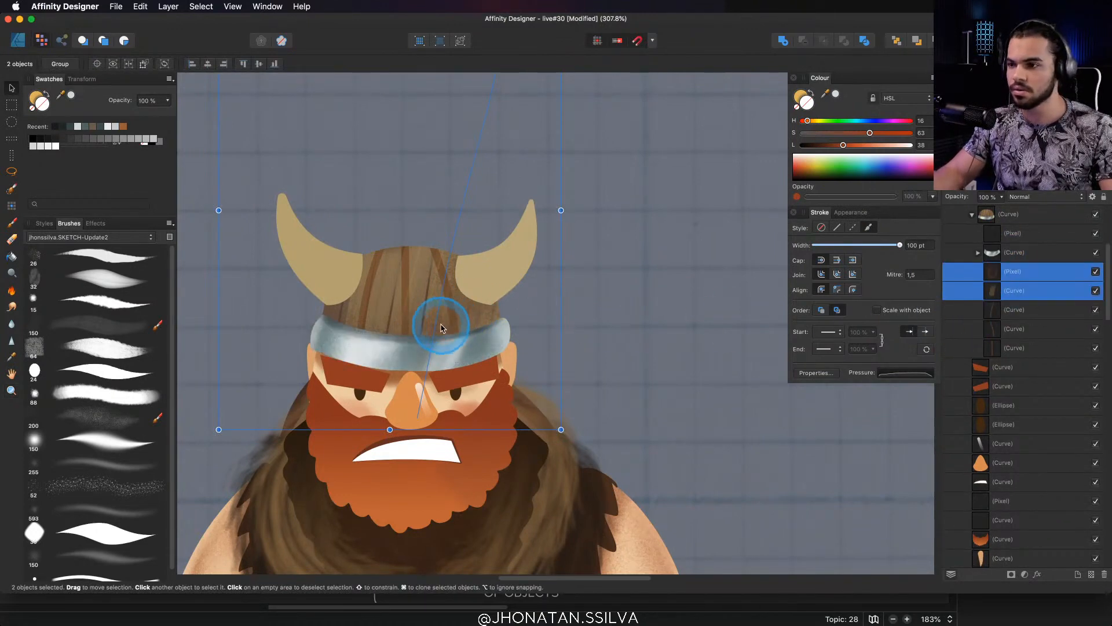
# Rotate the wood texture layers slightly counter-clockwise and reposition them to cover the helmet dome
pyautogui.scroll(-2, 455, 323)
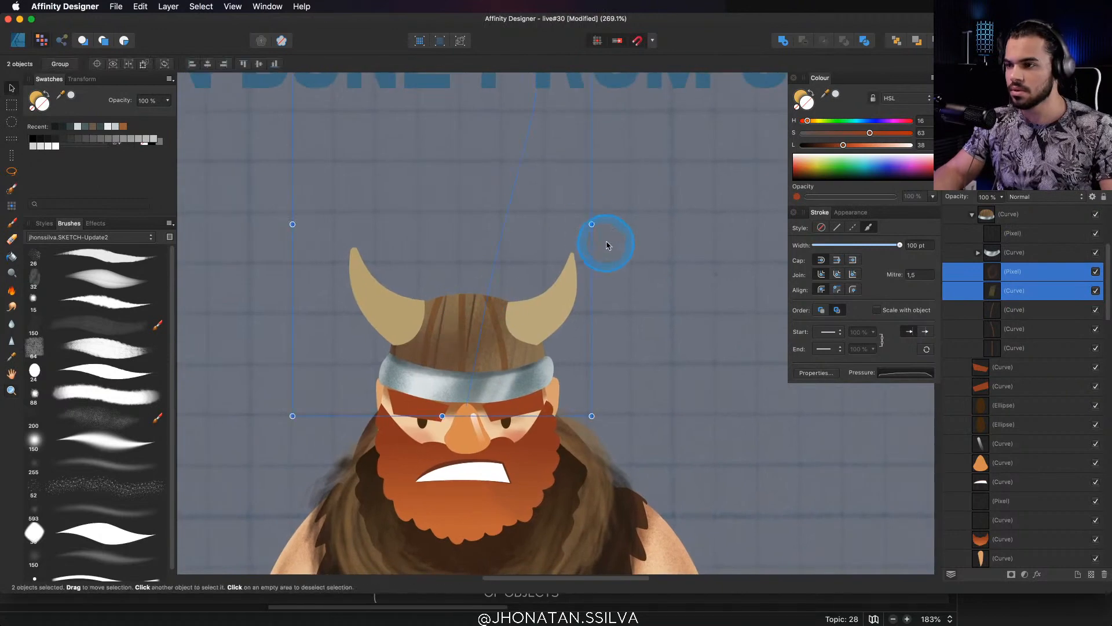
pyautogui.scroll(3, 492, 231)
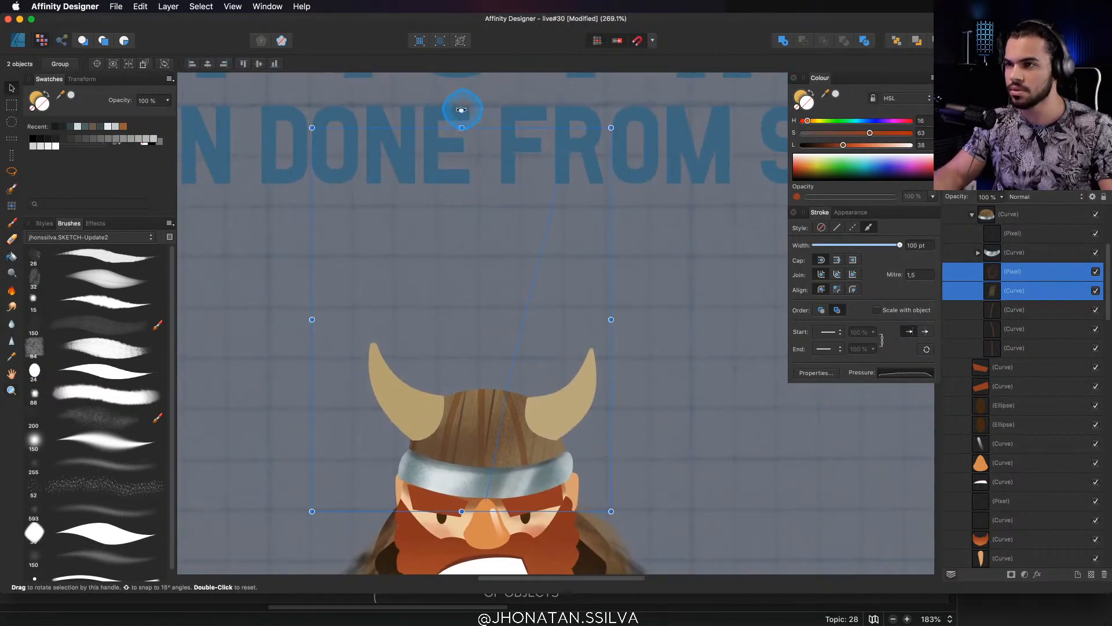
pyautogui.moveTo(461, 109); pyautogui.dragTo(427, 114)
pyautogui.moveTo(504, 381); pyautogui.dragTo(482, 376)
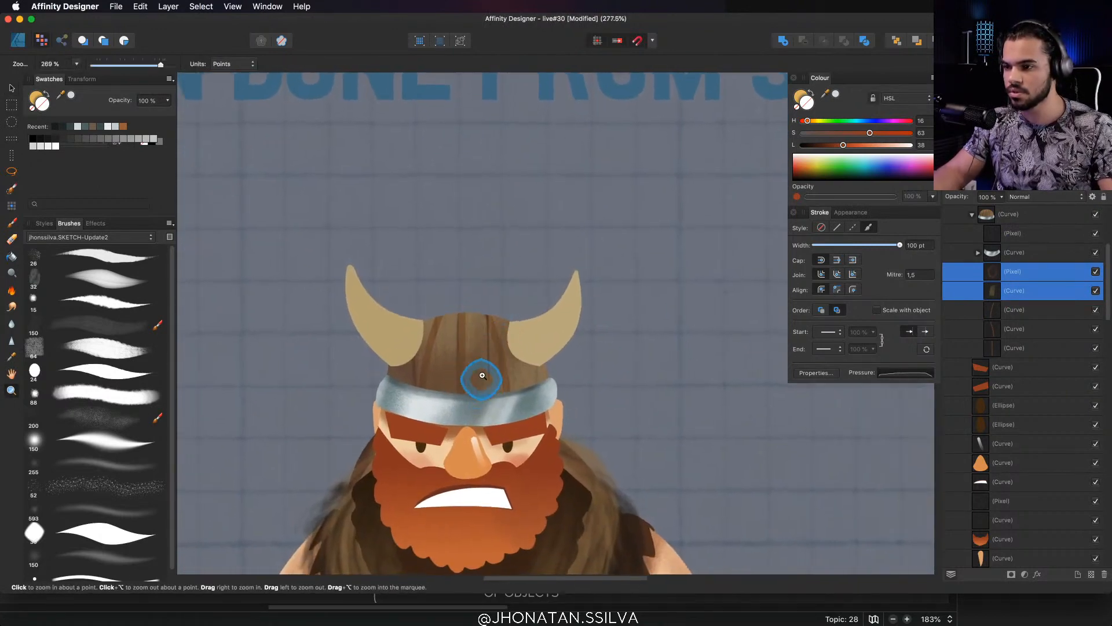
pyautogui.scroll(2, 482, 375)
pyautogui.press('v')
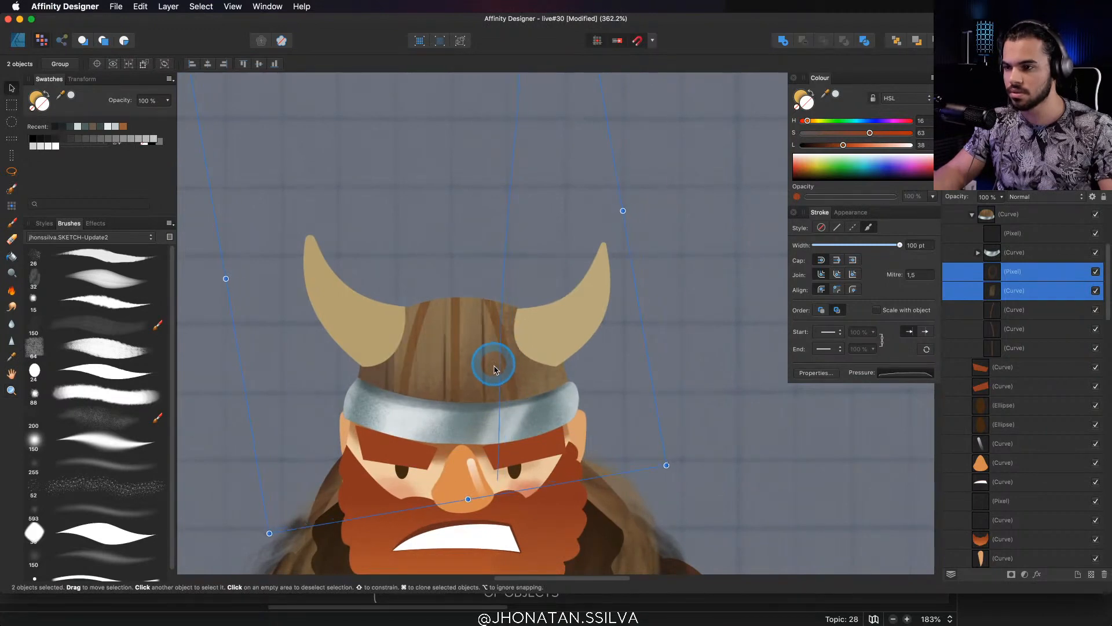
pyautogui.press('z')
pyautogui.scroll(1, 496, 371)
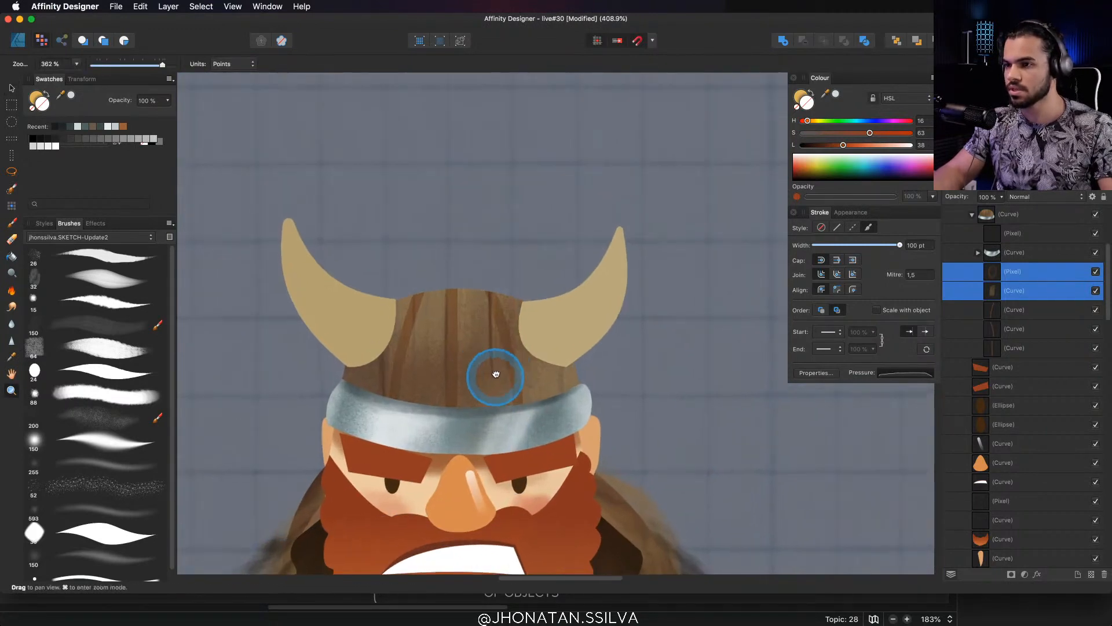
pyautogui.press('v')
pyautogui.moveTo(496, 374); pyautogui.dragTo(519, 385)
# Reduce the stroke width of the dome's textured wood curve to 32 pt
pyautogui.click(968, 274)
pyautogui.click(1009, 290)
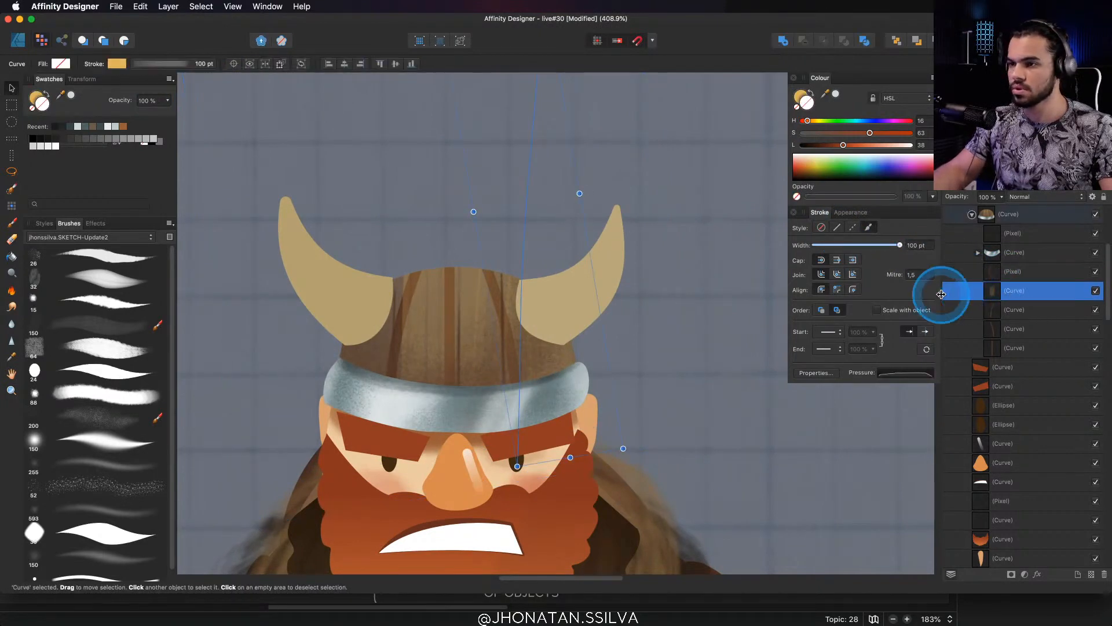
pyautogui.moveTo(900, 245); pyautogui.dragTo(873, 245)
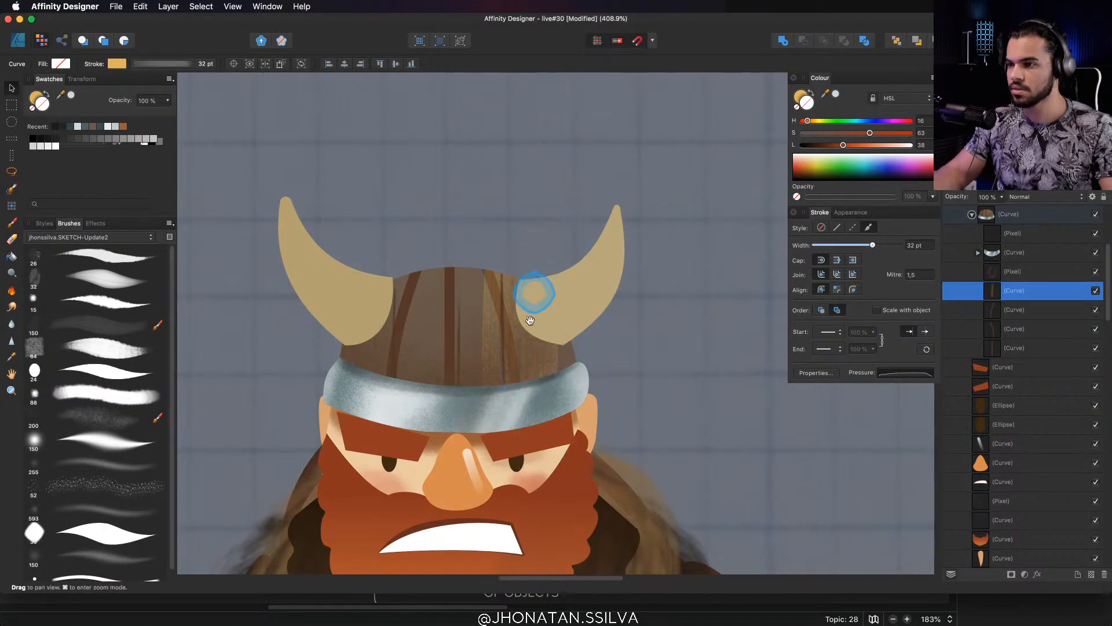
# Delete the excess upper nodes of the textured wood curve and bend it along the dome's right stripe
pyautogui.moveTo(536, 290); pyautogui.dragTo(467, 276)
pyautogui.moveTo(503, 227); pyautogui.dragTo(498, 256)
pyautogui.click(41, 42)
pyautogui.click(24, 49)
pyautogui.doubleClick(517, 115)
pyautogui.moveTo(494, 93); pyautogui.dragTo(525, 205)
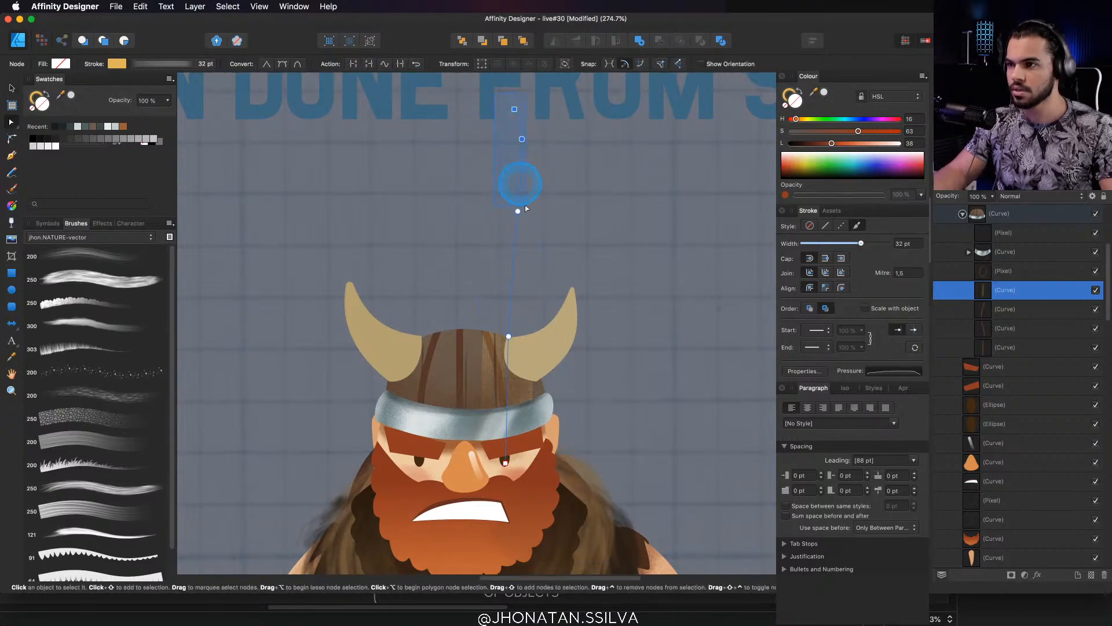
pyautogui.press('Delete')
pyautogui.moveTo(508, 336); pyautogui.dragTo(483, 314)
pyautogui.moveTo(482, 357); pyautogui.dragTo(510, 364)
pyautogui.scroll(3, 489, 390)
pyautogui.press('v')
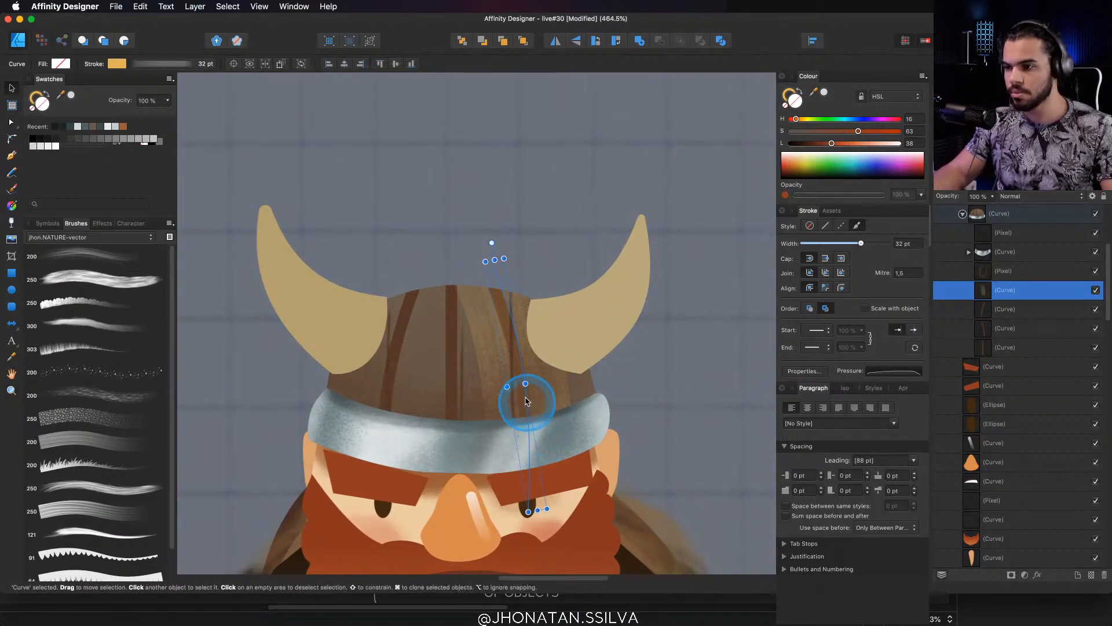
# Duplicate the textured wood curve to the dome's left side, mirrored and rotated to follow the left stripe
pyautogui.moveTo(524, 384); pyautogui.dragTo(405, 383)
pyautogui.scroll(1, 544, 412)
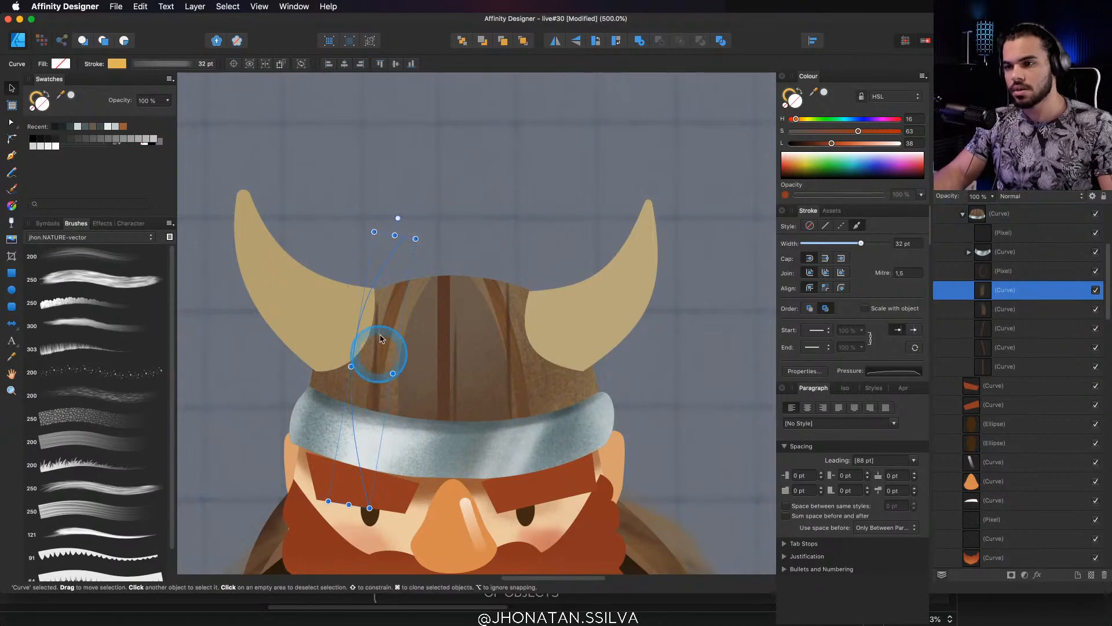
pyautogui.moveTo(390, 219); pyautogui.dragTo(424, 224)
pyautogui.rightClick(388, 296)
pyautogui.click(388, 296)
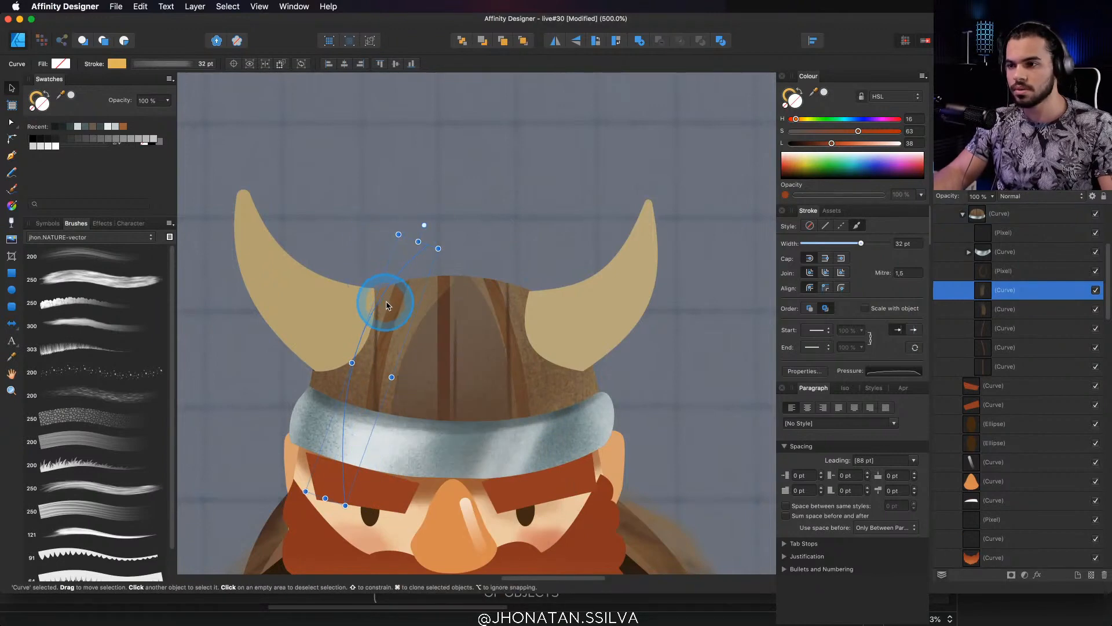
pyautogui.rightClick(398, 301)
pyautogui.click(381, 300)
pyautogui.rightClick(398, 309)
pyautogui.click(390, 307)
pyautogui.press('super+space')
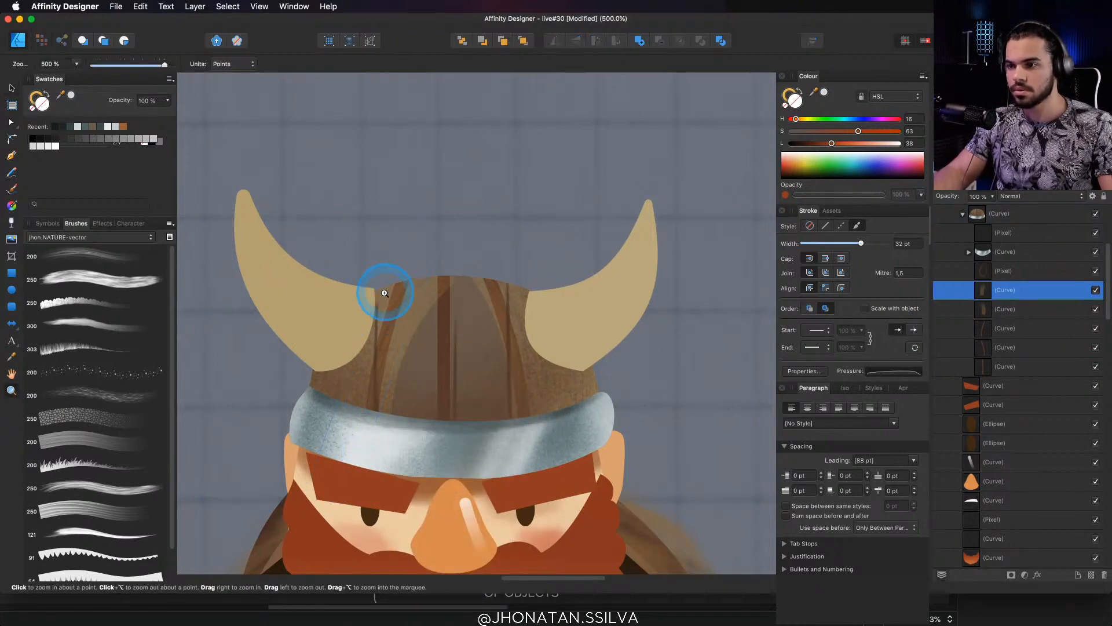
# Add two more copies of the textured wood curve across the dome's centre and straighten them with the Node tool
pyautogui.click(394, 313)
pyautogui.press('super+space')
pyautogui.moveTo(419, 296); pyautogui.dragTo(458, 318)
pyautogui.moveTo(405, 492); pyautogui.dragTo(462, 503)
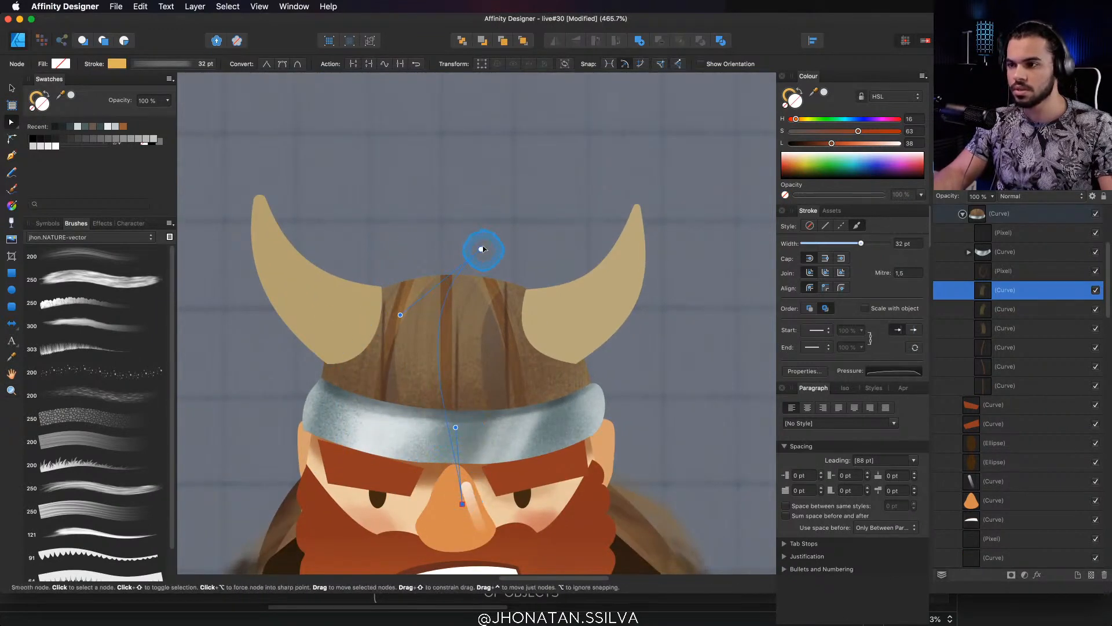
pyautogui.moveTo(481, 250); pyautogui.dragTo(468, 209)
pyautogui.moveTo(387, 276); pyautogui.dragTo(441, 313)
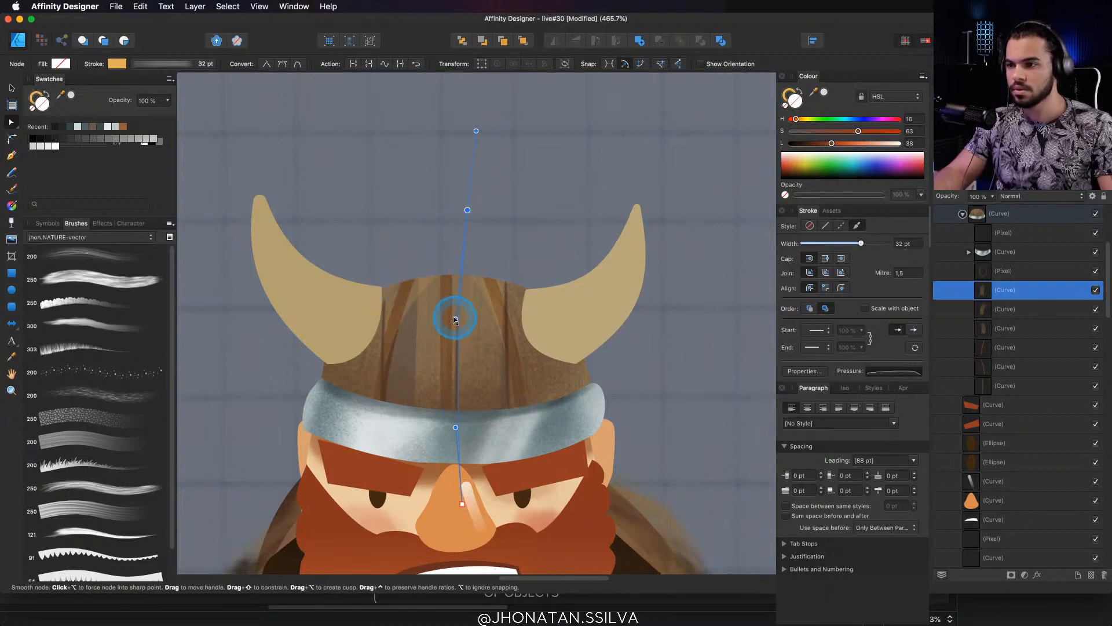
pyautogui.press('v')
pyautogui.press('a')
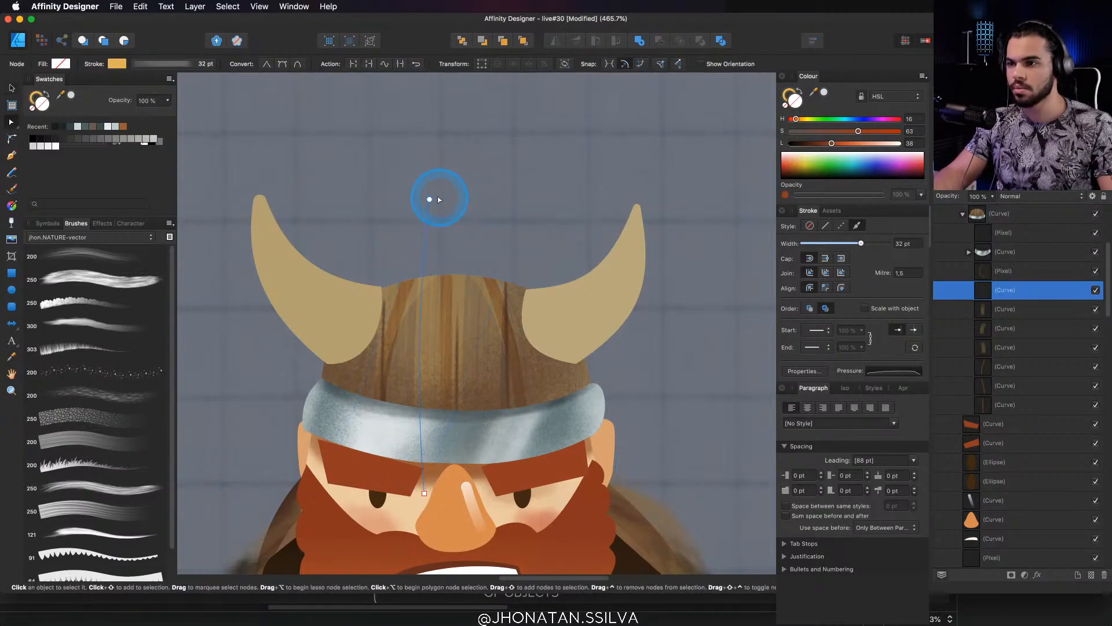
# Select the four textured wood curves on the dome and try shifting them sideways together
pyautogui.press('z')
pyautogui.moveTo(438, 317); pyautogui.dragTo(439, 259)
pyautogui.keyDown('shift'); pyautogui.click(992, 342); pyautogui.keyUp('shift')
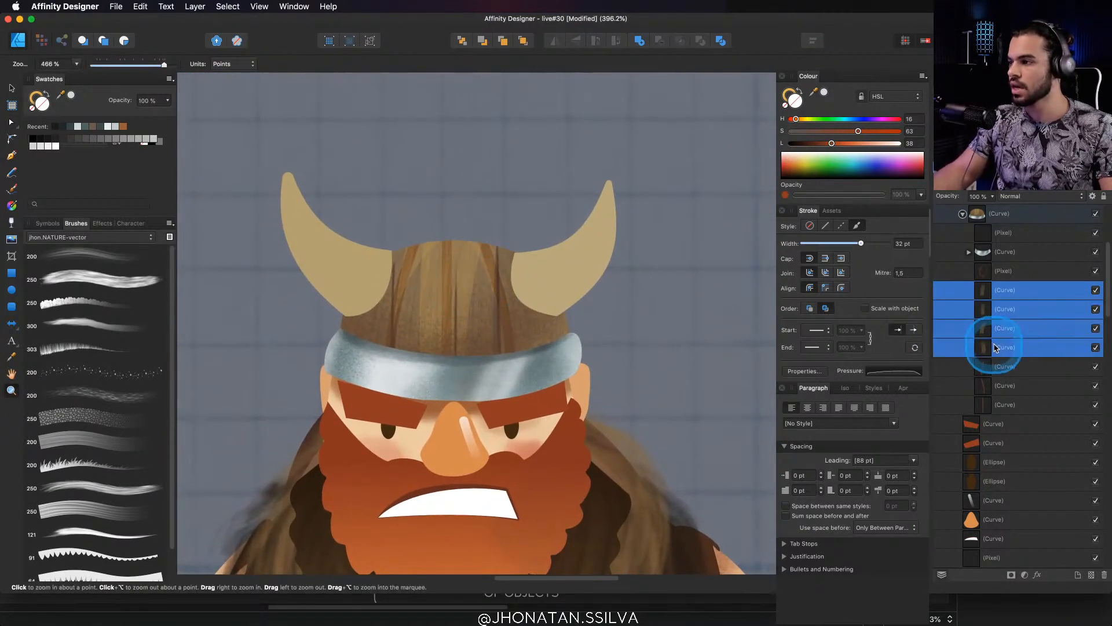
pyautogui.press('v')
pyautogui.moveTo(428, 313); pyautogui.dragTo(477, 307)
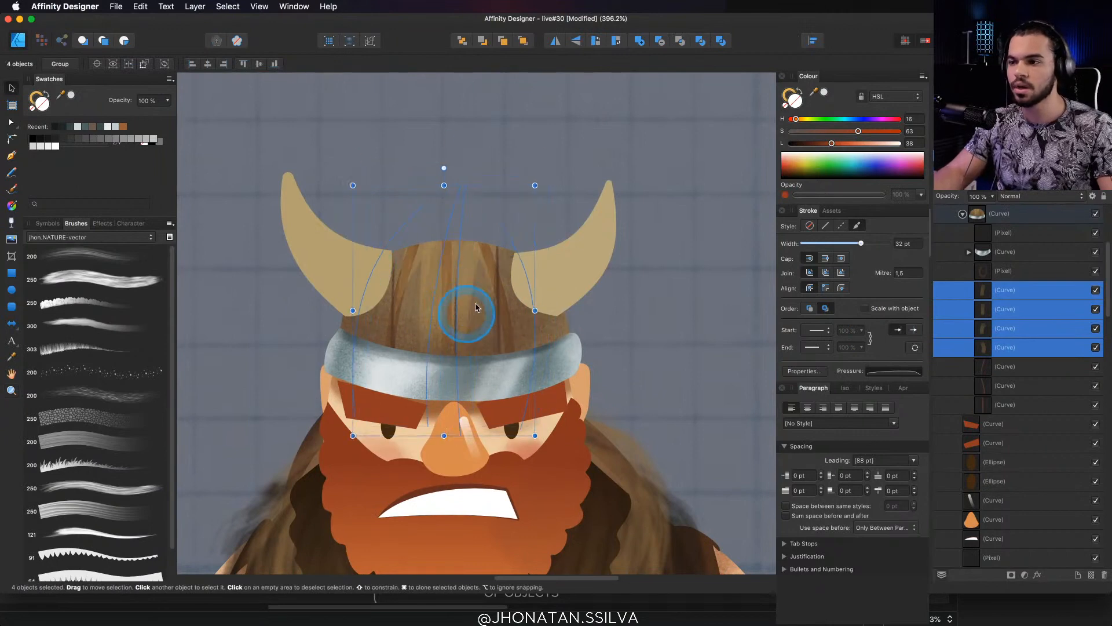
pyautogui.press('super+z')
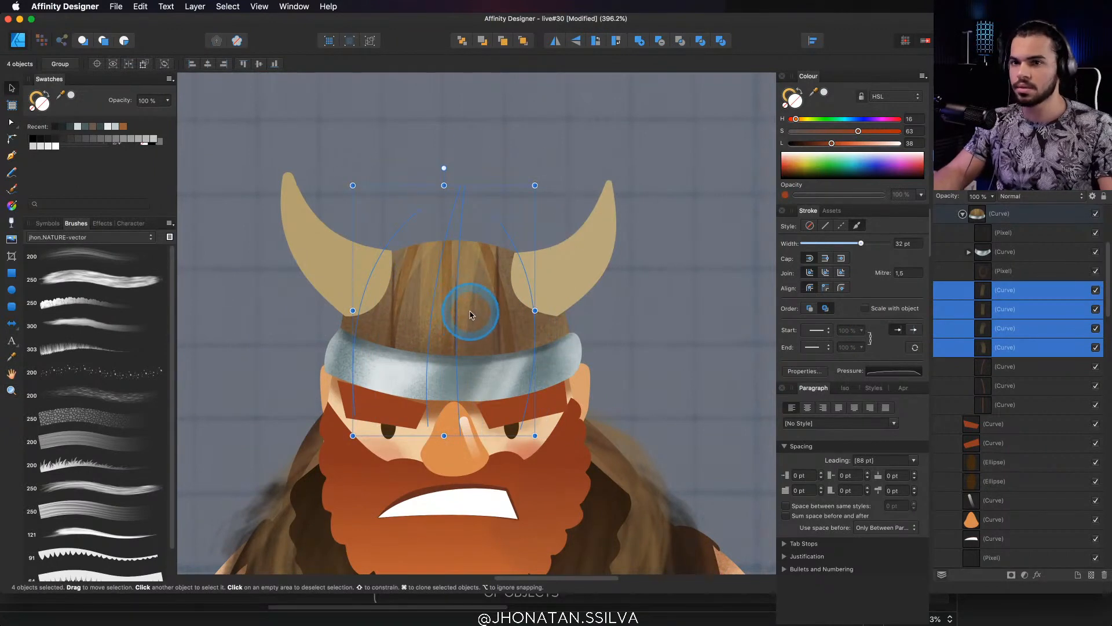
# Apply a linear stroke gradient to the four selected dome curves, rising from the metal band, with its upper end set to black
pyautogui.press('g')
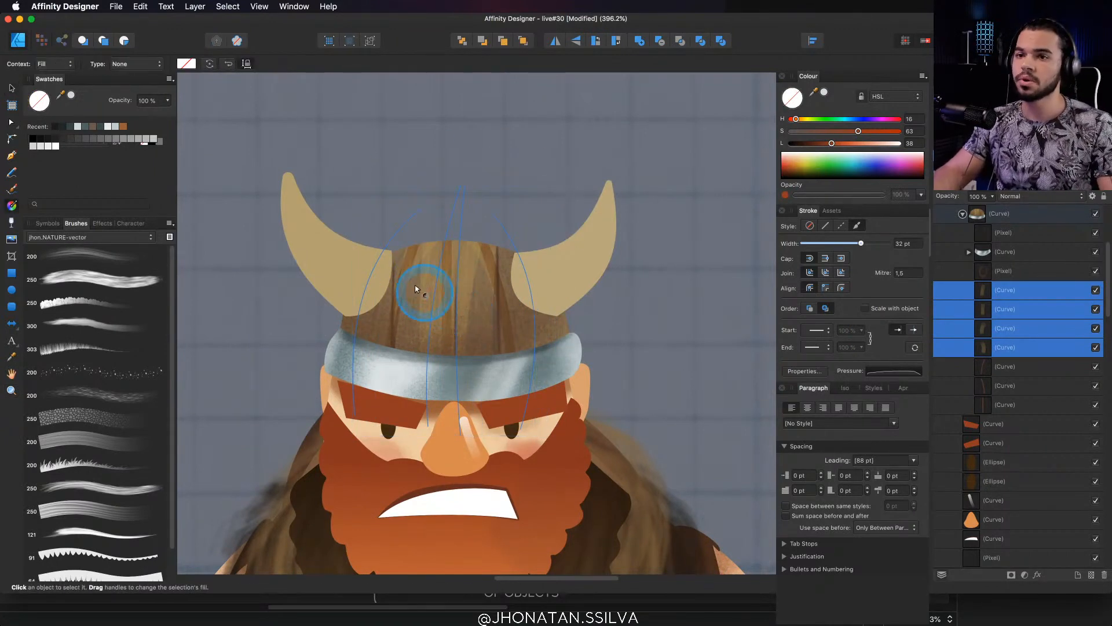
pyautogui.click(55, 64)
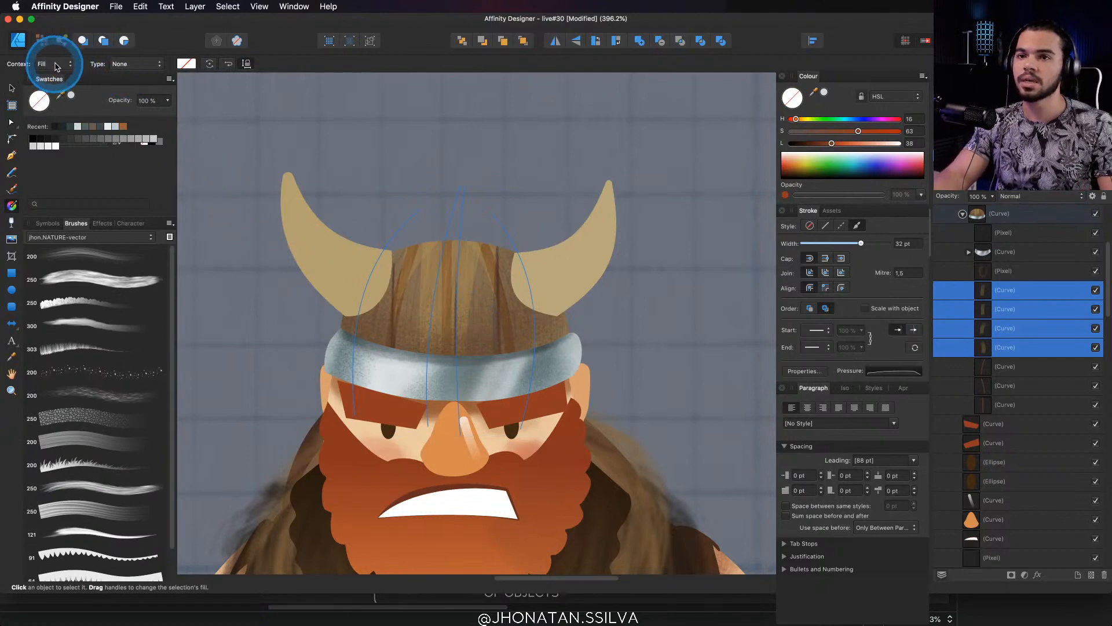
pyautogui.click(61, 77)
pyautogui.moveTo(456, 354); pyautogui.dragTo(457, 289)
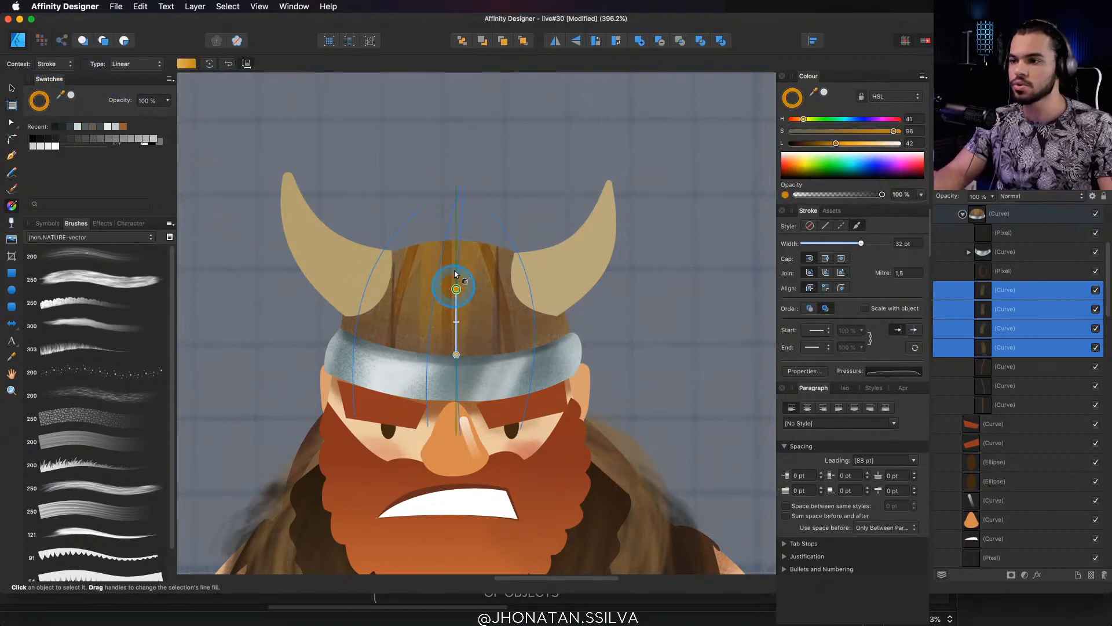
pyautogui.moveTo(813, 151); pyautogui.dragTo(775, 144)
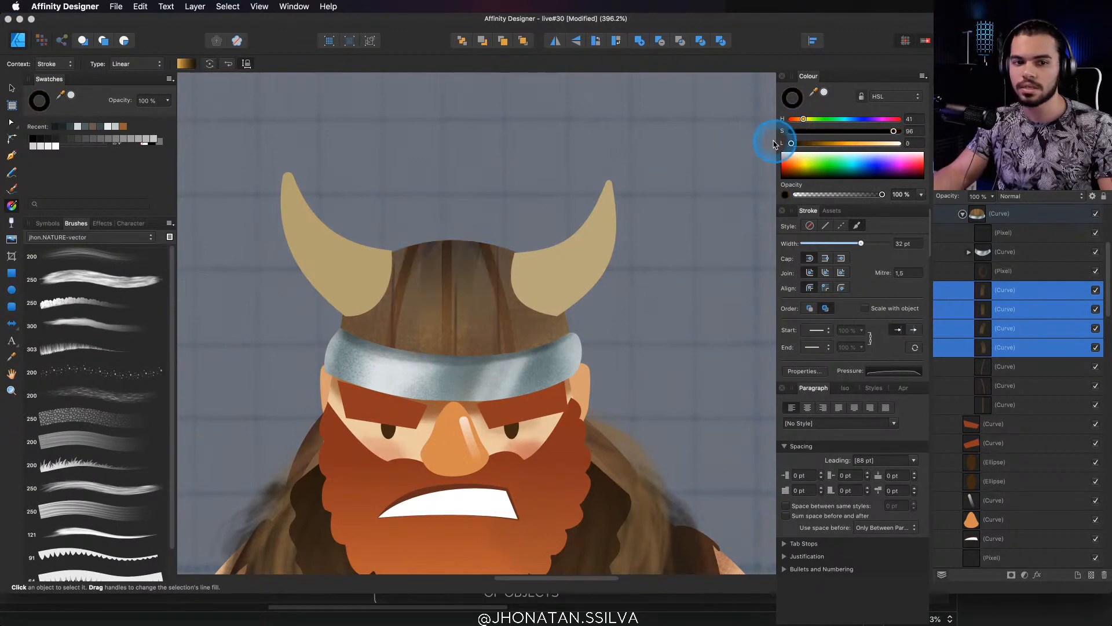
pyautogui.press('space')
pyautogui.moveTo(508, 337); pyautogui.dragTo(261, 400)
pyautogui.moveTo(486, 355); pyautogui.dragTo(479, 320)
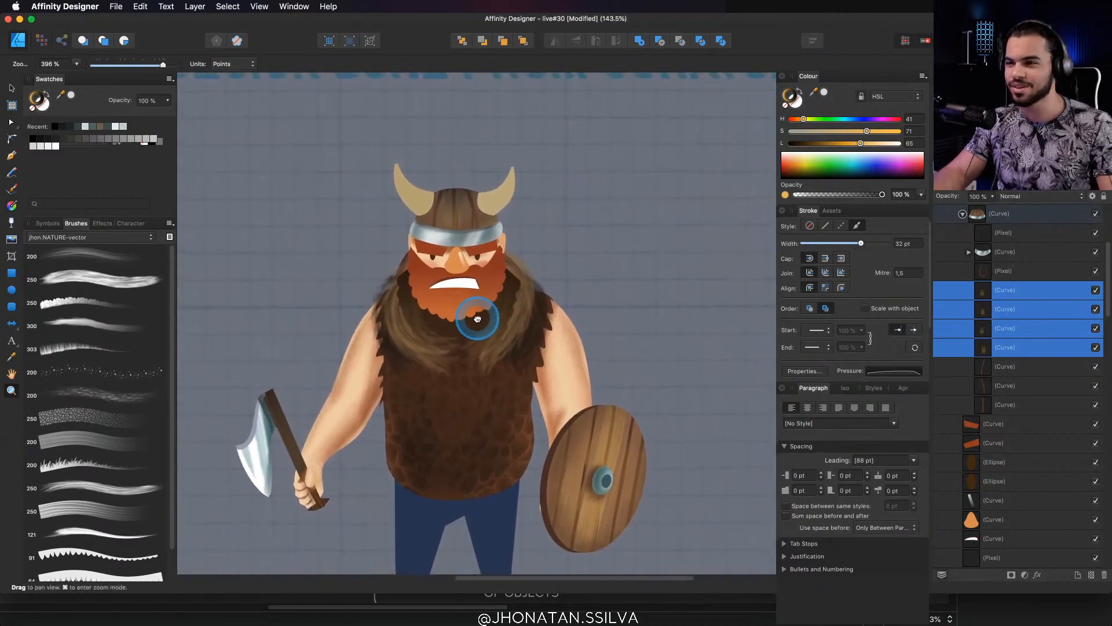
# Select the left horn and set up the textured 200 px brush in the Pixel persona, resized to about 39 px
pyautogui.moveTo(449, 229); pyautogui.dragTo(551, 221)
pyautogui.moveTo(455, 176); pyautogui.dragTo(467, 256)
pyautogui.press('v')
pyautogui.click(361, 248)
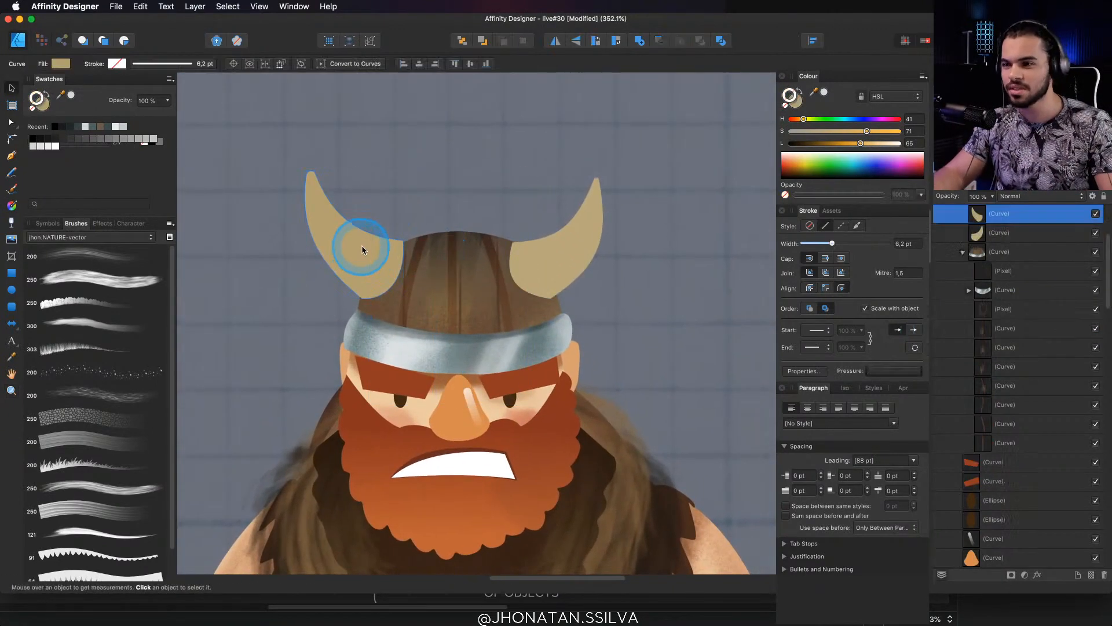
pyautogui.moveTo(392, 252); pyautogui.dragTo(422, 266)
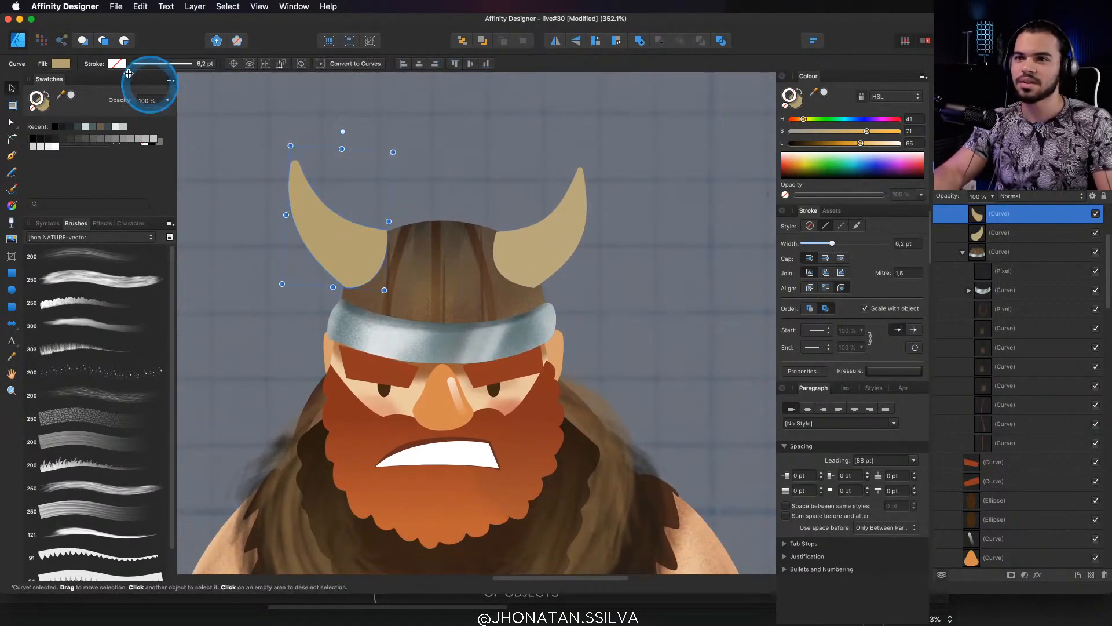
pyautogui.click(45, 40)
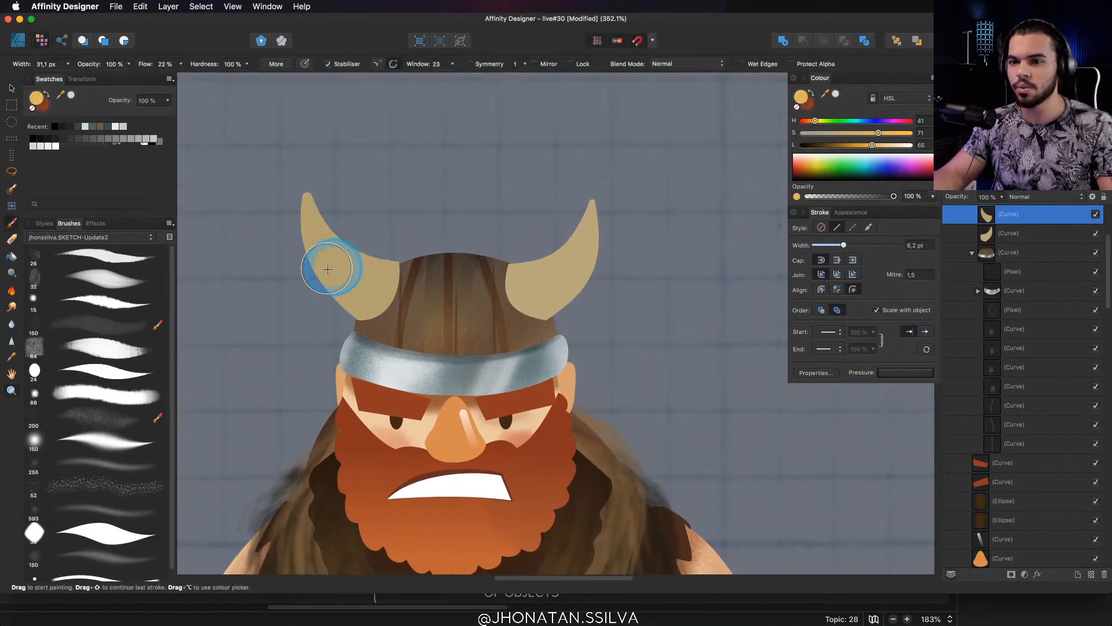
pyautogui.click(127, 410)
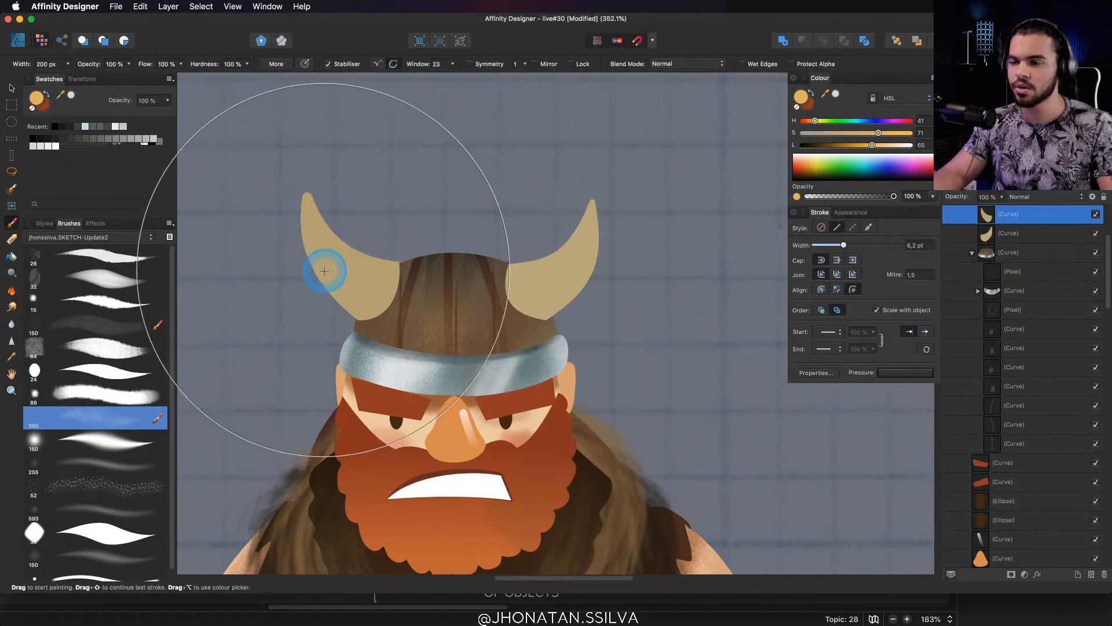
pyautogui.press('v')
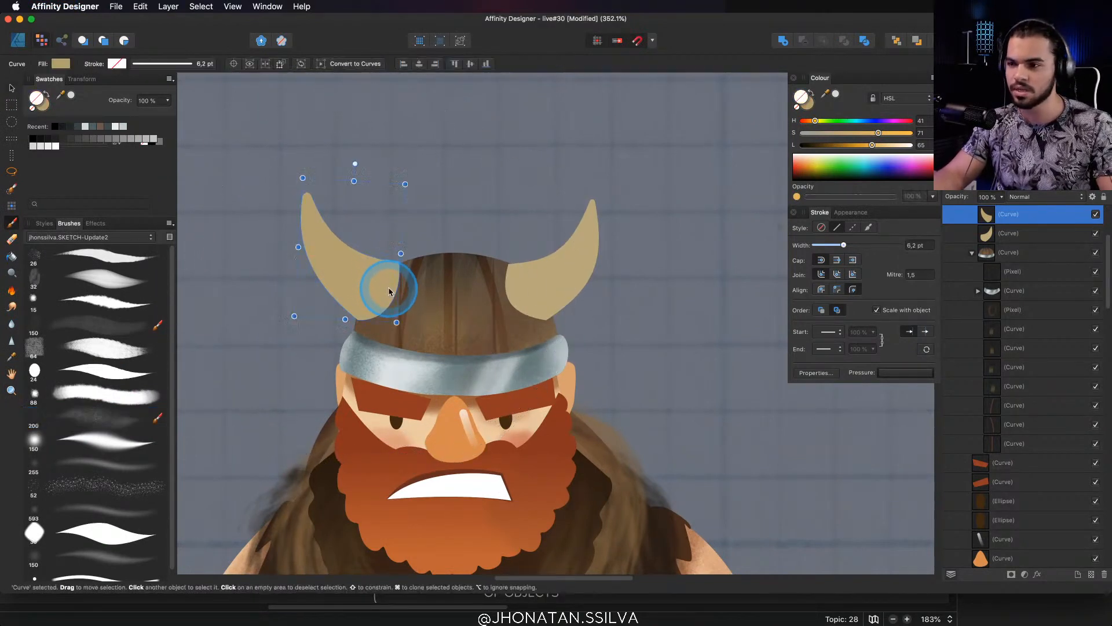
pyautogui.press('b')
pyautogui.moveTo(386, 283); pyautogui.dragTo(347, 284)
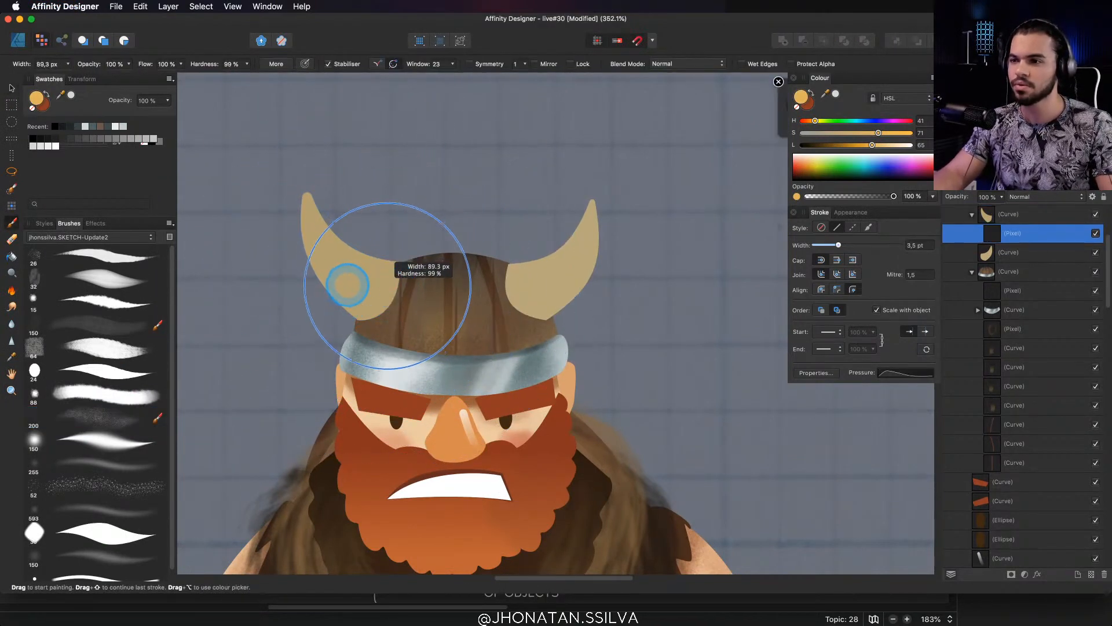
# Paint brown shading (H 29, S 35, L 42) along the left horn's inner edge and base
pyautogui.moveTo(815, 121); pyautogui.dragTo(812, 121)
pyautogui.click(848, 133)
pyautogui.moveTo(871, 145); pyautogui.dragTo(840, 133)
pyautogui.moveTo(692, 217); pyautogui.dragTo(635, 229)
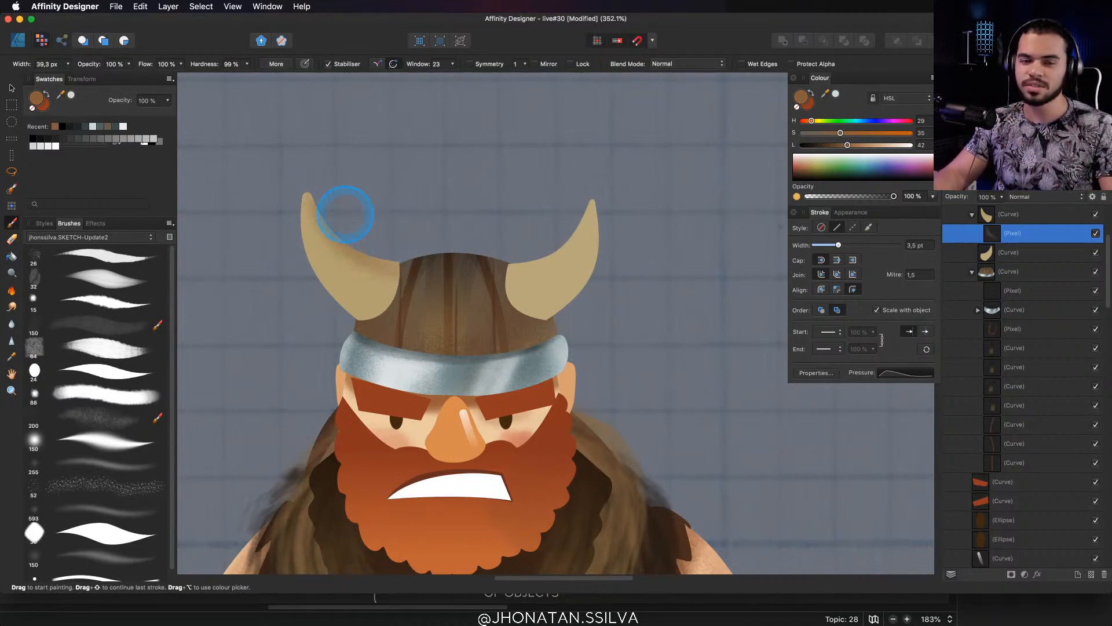
pyautogui.moveTo(387, 287); pyautogui.dragTo(394, 256)
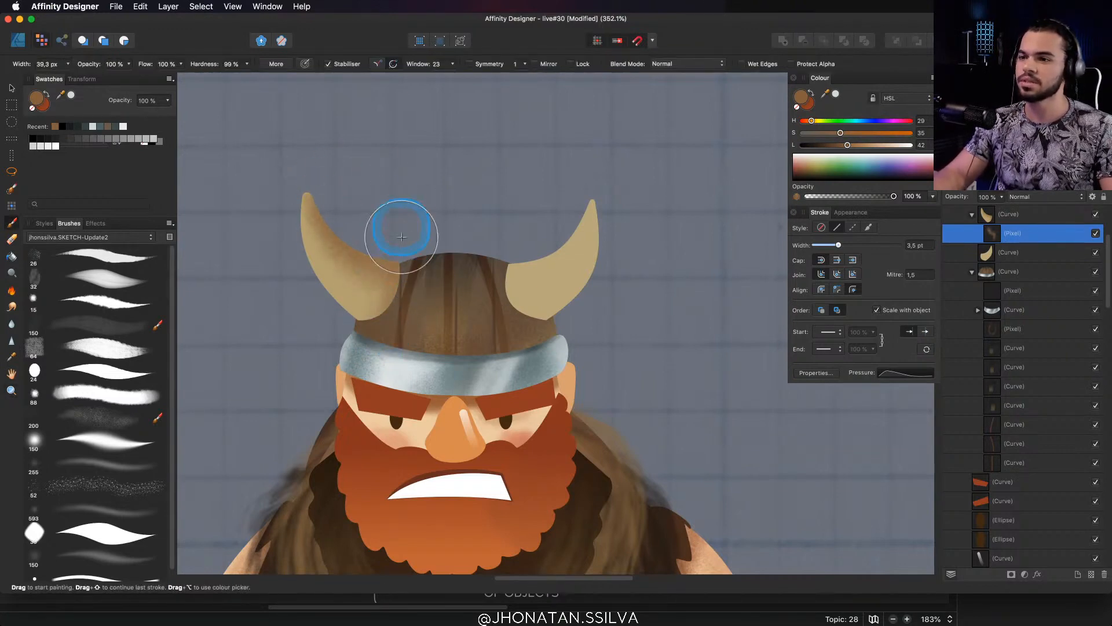
# Blend lighter beige (H 39, S 33, L 67) into the left horn's tip and outer side
pyautogui.scroll(2, 359, 264)
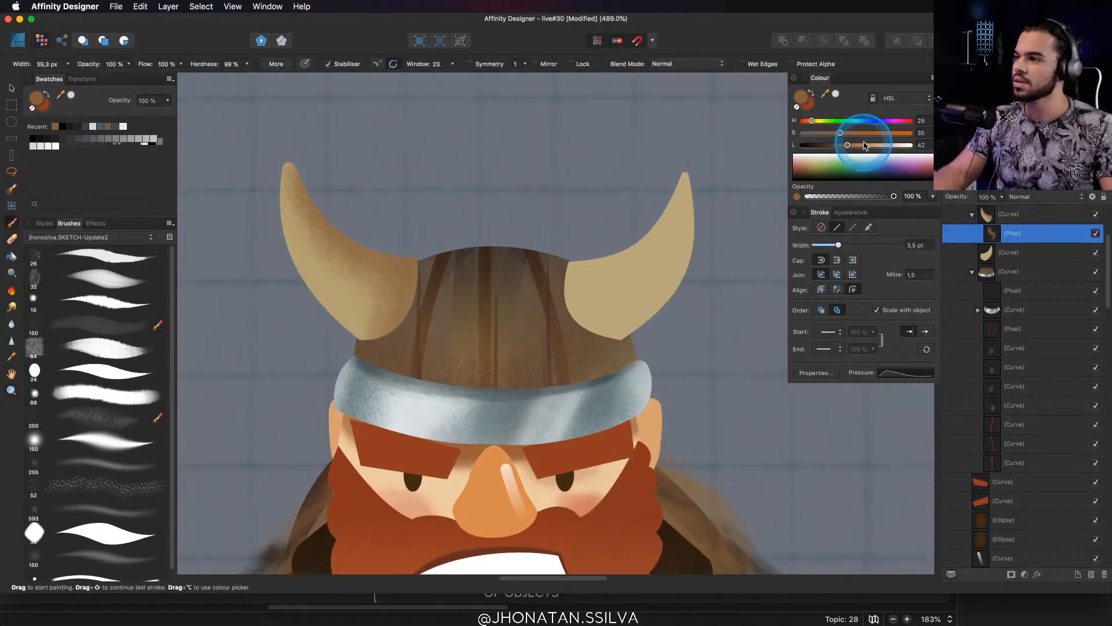
pyautogui.click(884, 145)
pyautogui.click(370, 298)
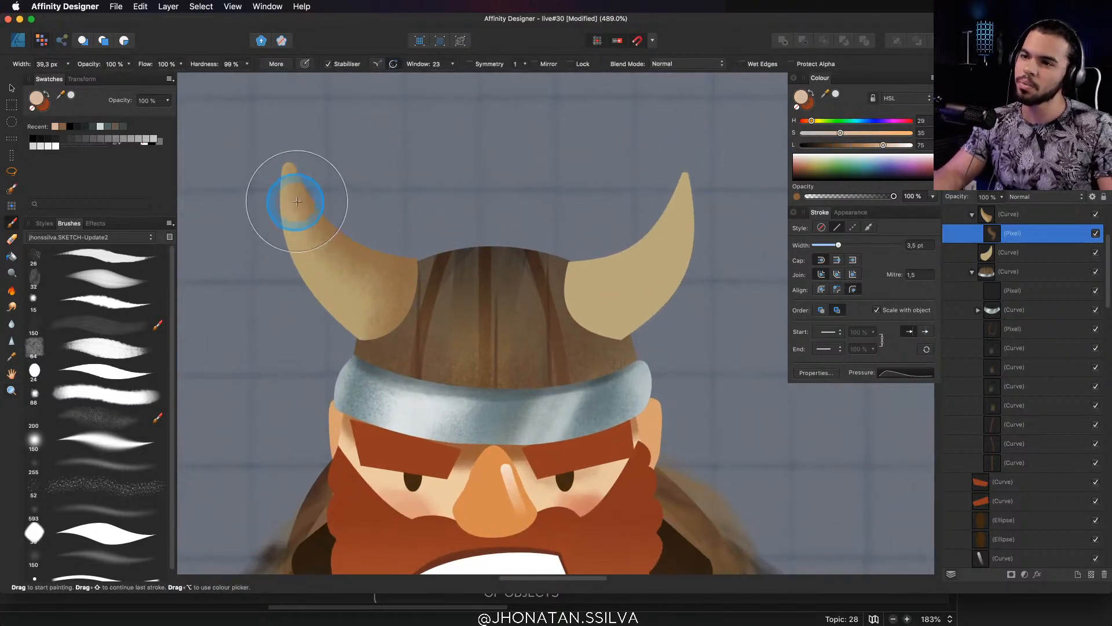
pyautogui.moveTo(298, 218); pyautogui.dragTo(288, 214)
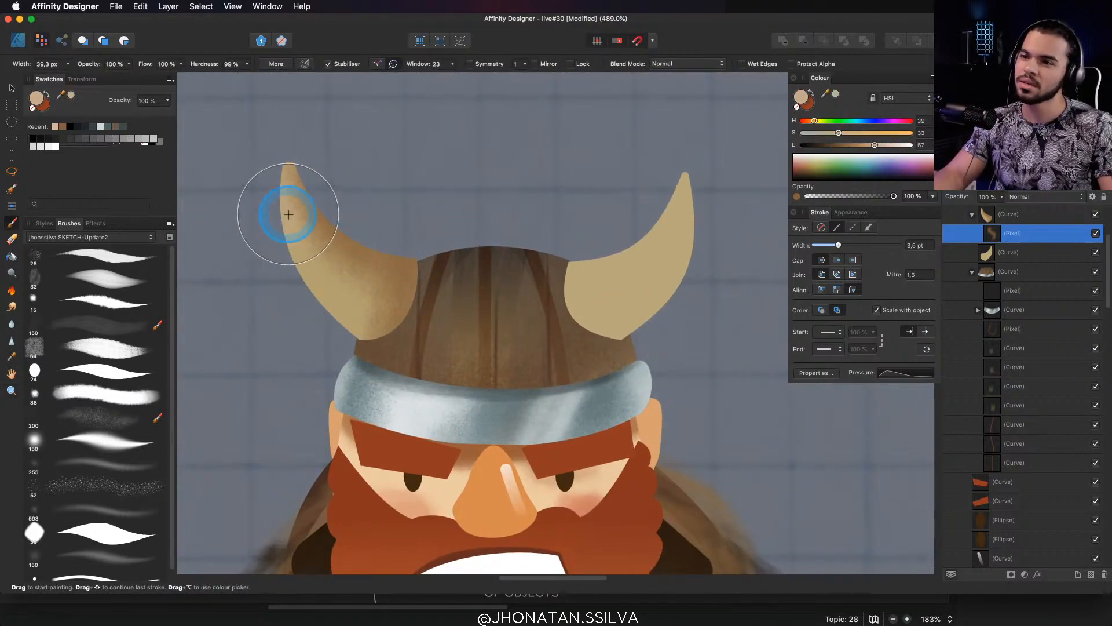
pyautogui.moveTo(281, 166)
pyautogui.mouseDown()
pyautogui.moveTo(305, 274)
pyautogui.moveTo(283, 163)
pyautogui.moveTo(290, 217)
pyautogui.mouseUp()
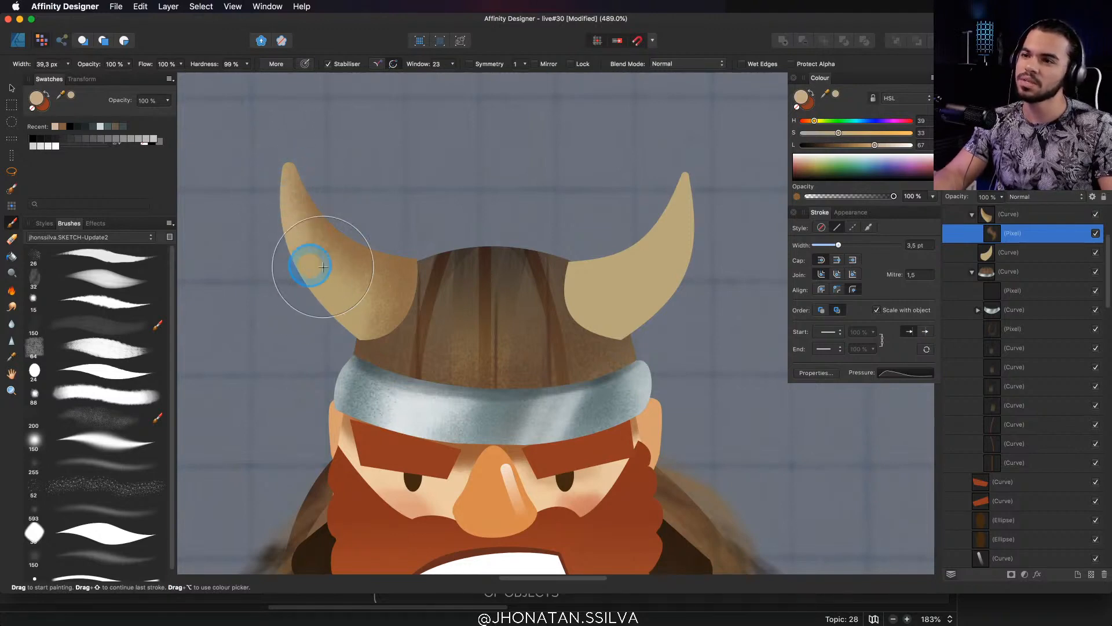
# Paint pale cream highlights (H 38, S 33, L 81) down the left horn's edges, reducing the brush to 16.5 px
pyautogui.moveTo(875, 144); pyautogui.dragTo(890, 144)
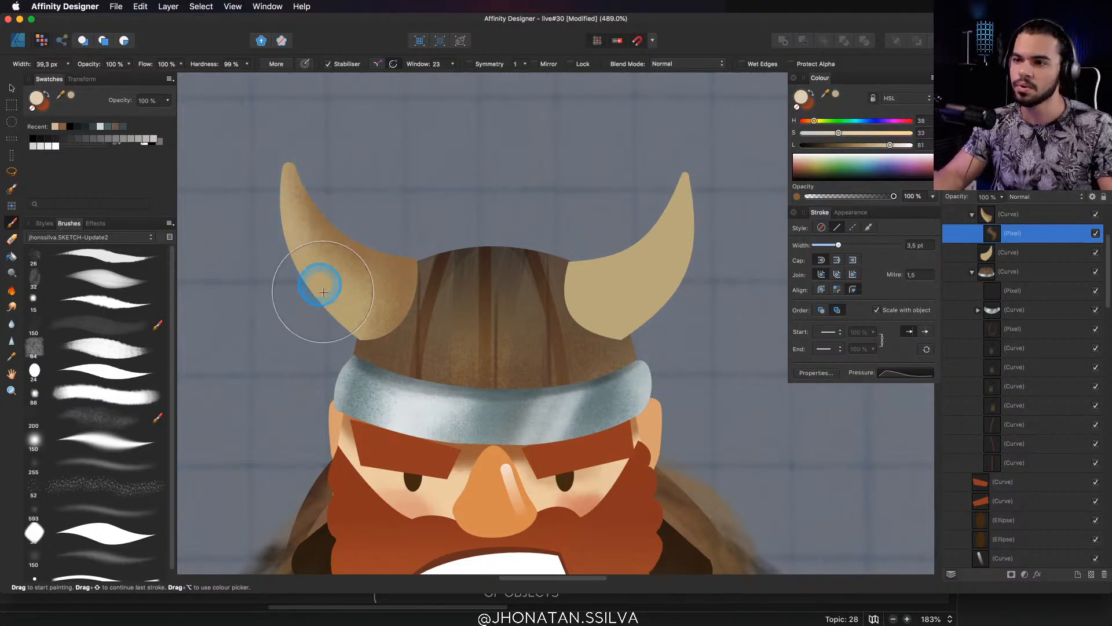
pyautogui.scroll(3, 348, 243)
pyautogui.hscroll(-3, 348, 243)
pyautogui.press('z')
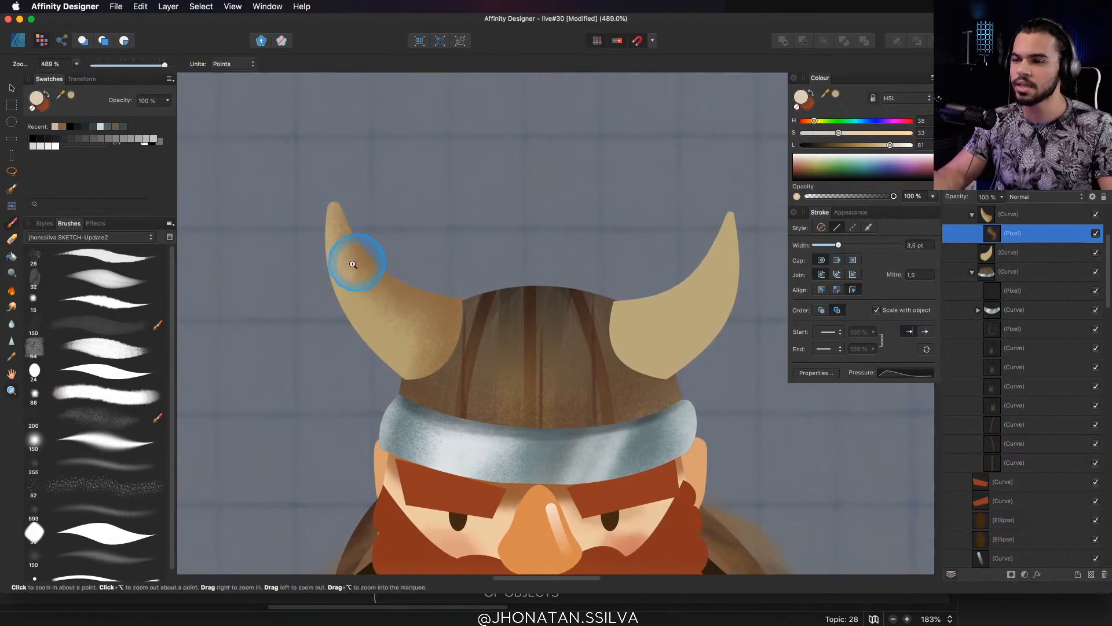
pyautogui.press('b')
pyautogui.moveTo(338, 237); pyautogui.dragTo(355, 300)
pyautogui.moveTo(336, 218); pyautogui.dragTo(364, 332)
pyautogui.moveTo(367, 289); pyautogui.dragTo(346, 295)
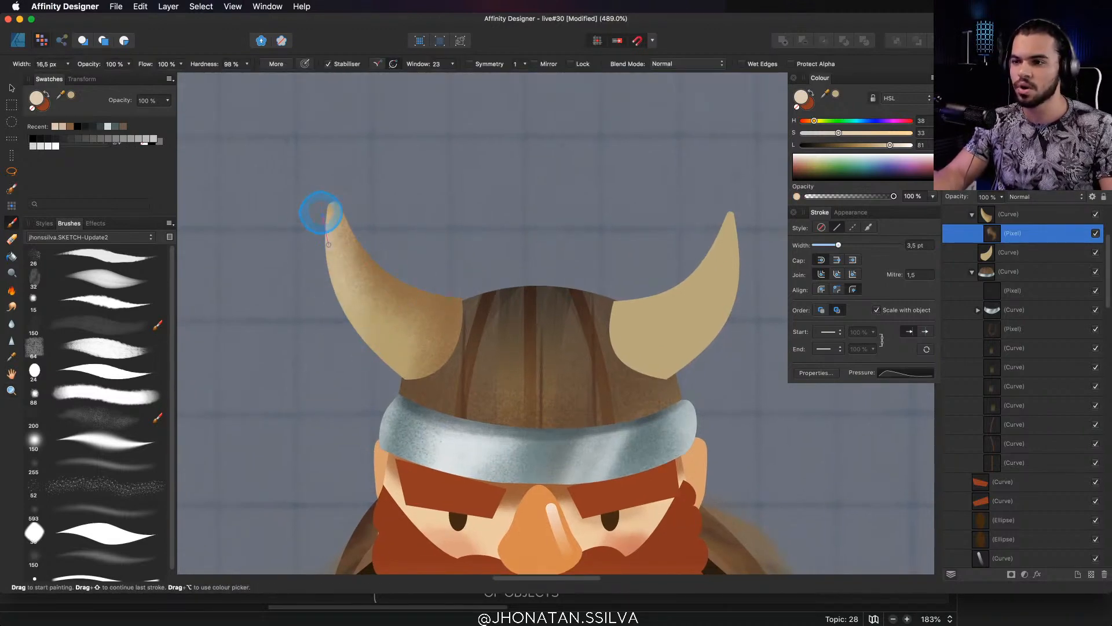
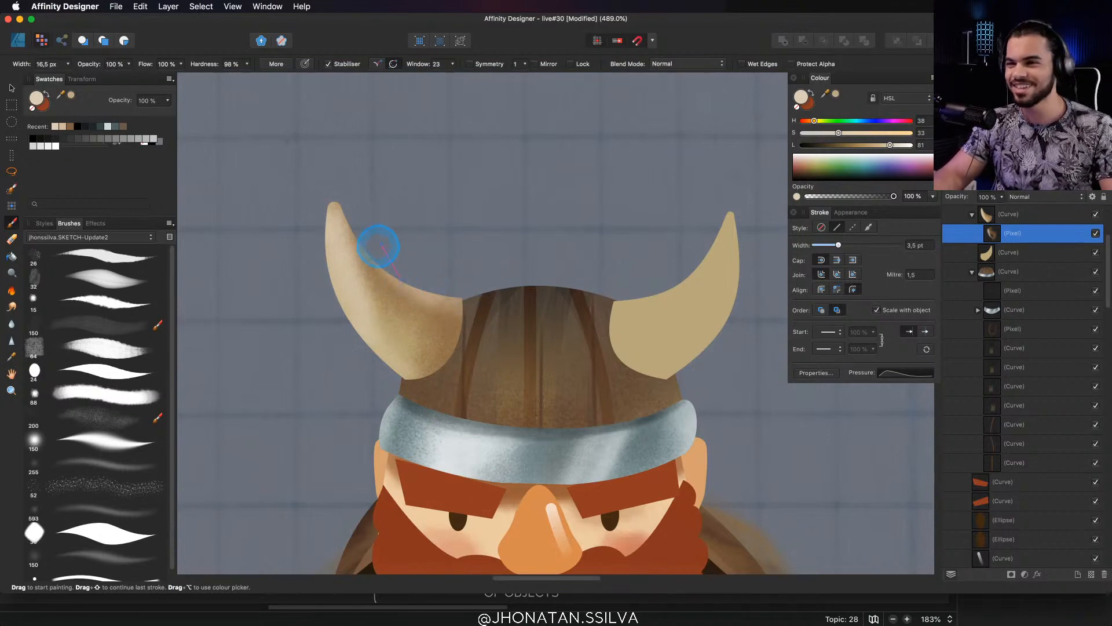
# Try shading the left horn's lower outer edge with a darker brown (H 38, S 33, L 33)
pyautogui.scroll(3, 406, 301)
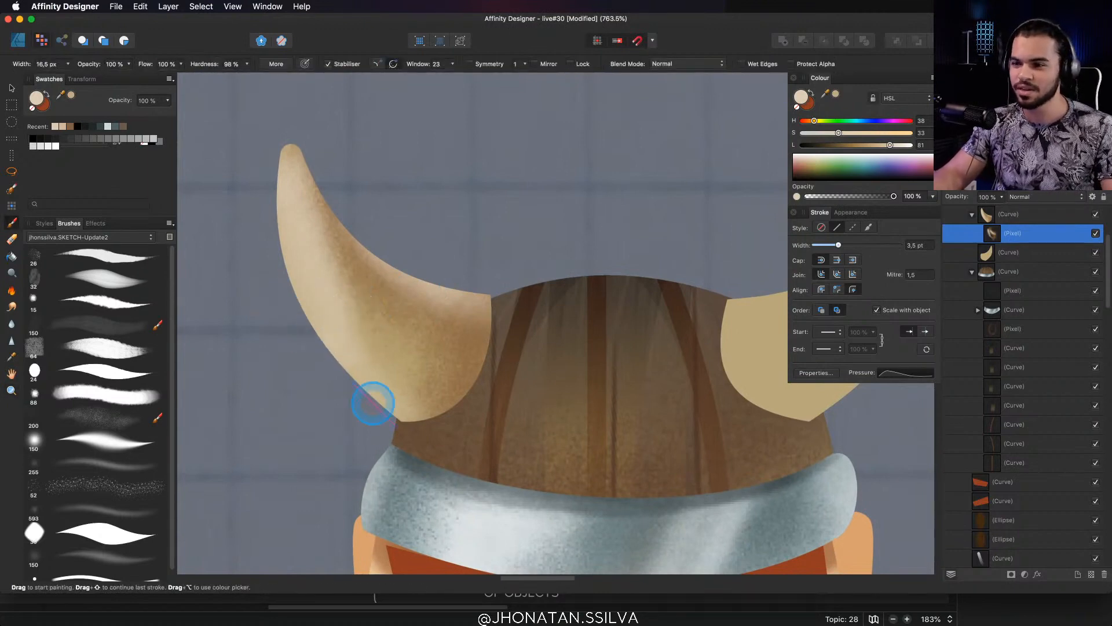
pyautogui.keyDown('alt'); pyautogui.click(451, 439); pyautogui.keyUp('alt')
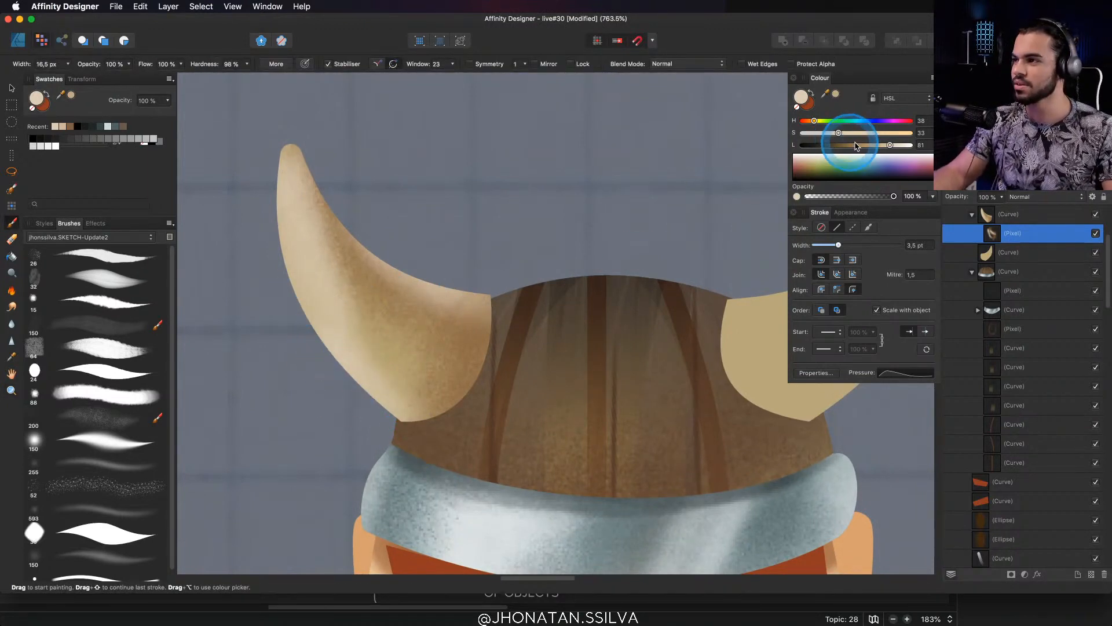
pyautogui.moveTo(331, 342); pyautogui.dragTo(351, 380)
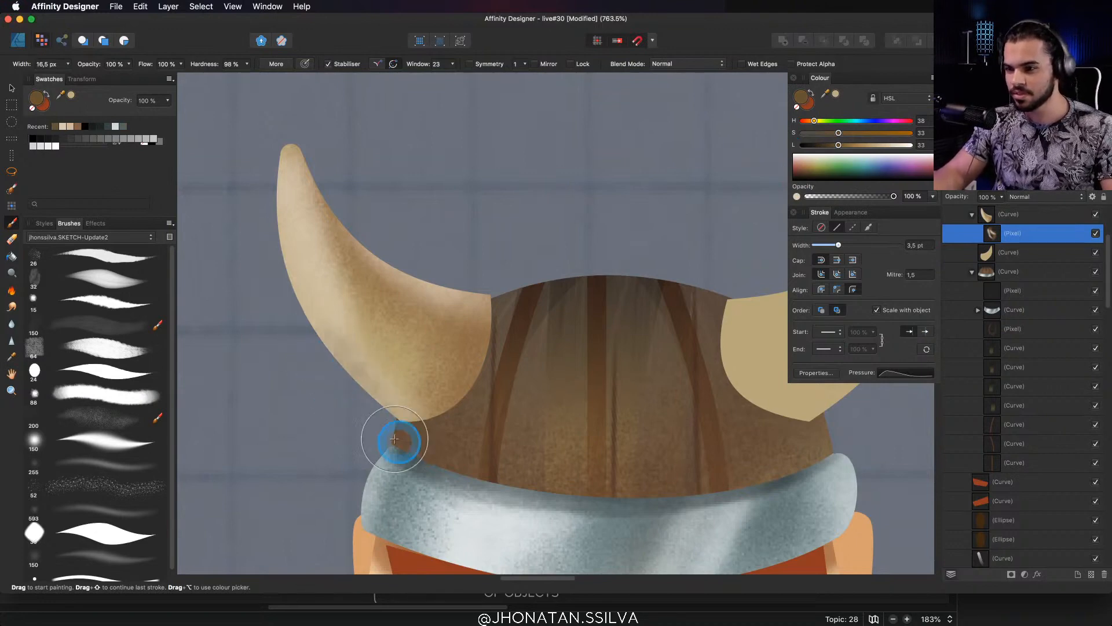
pyautogui.press('e')
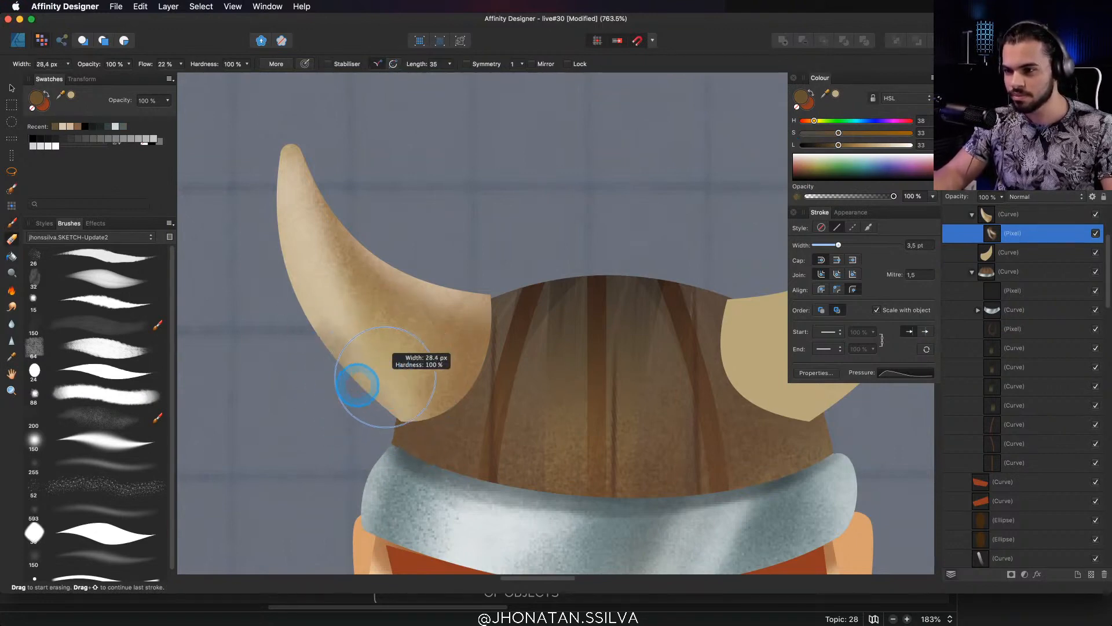
pyautogui.press('super+z')
pyautogui.press('b')
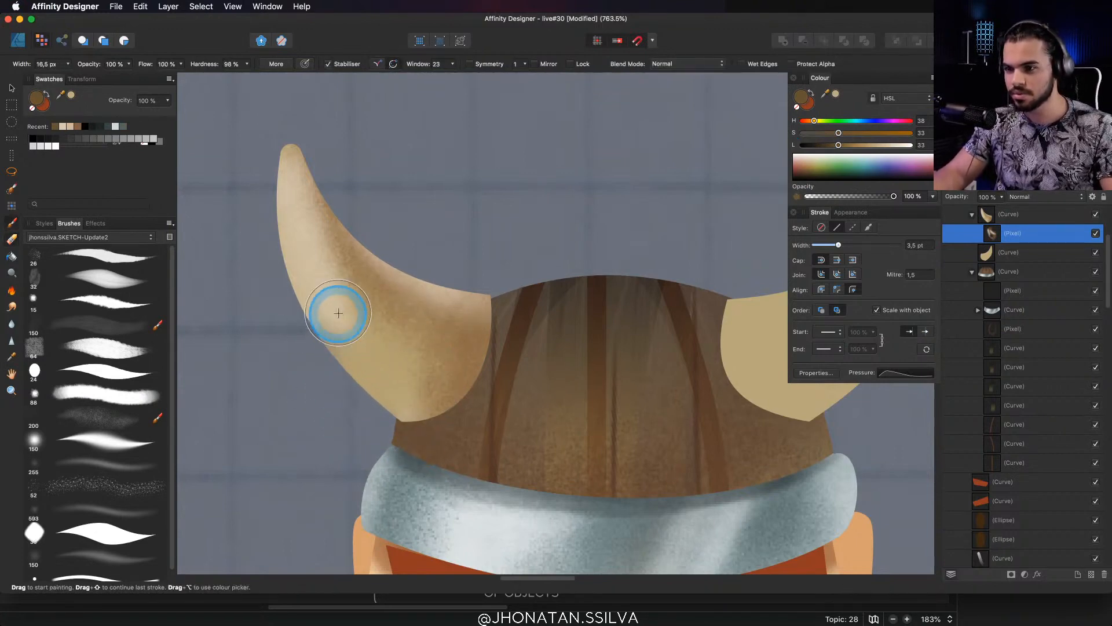
pyautogui.press('super+z')
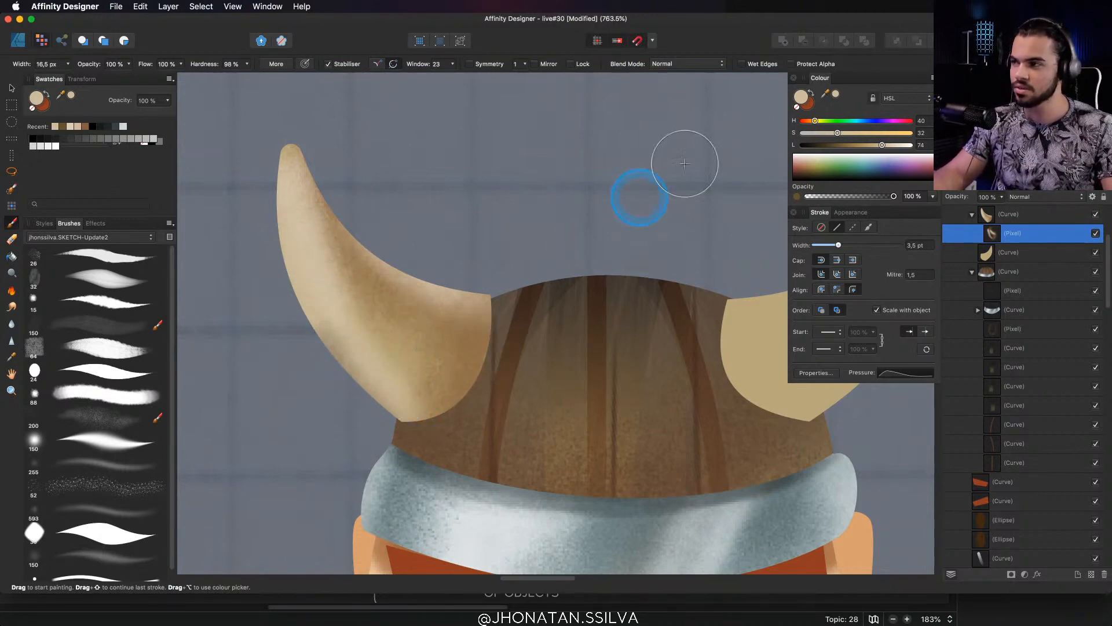
# Paint olive-brown shadows (H 40, S 32, L 40) across the middle and base of the left horn
pyautogui.moveTo(863, 145); pyautogui.dragTo(844, 146)
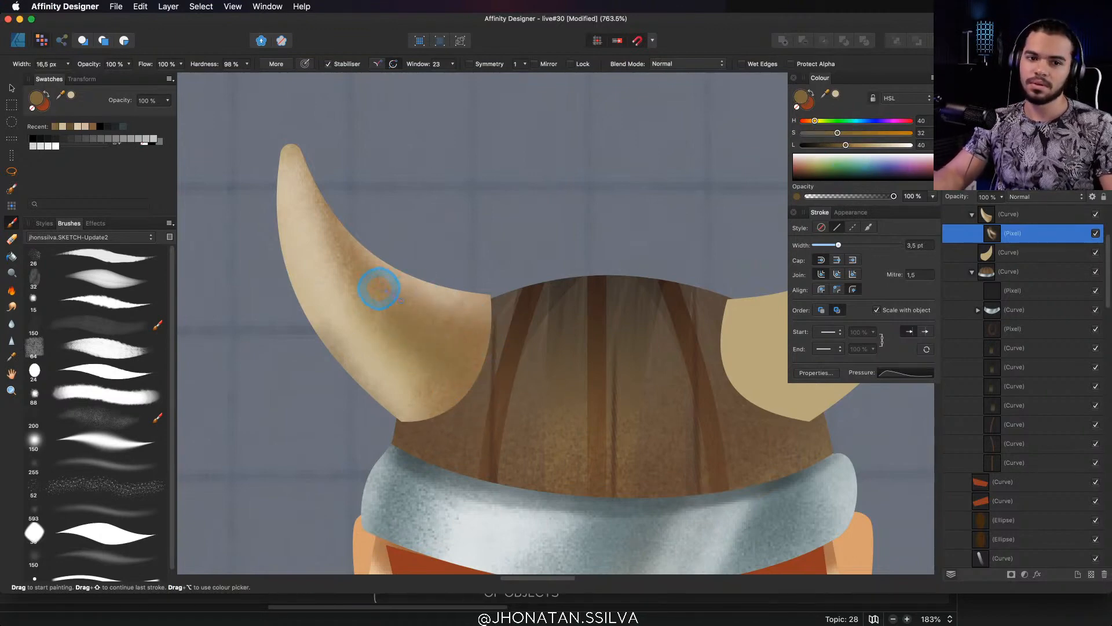
pyautogui.moveTo(497, 297); pyautogui.dragTo(400, 307)
pyautogui.moveTo(492, 339); pyautogui.dragTo(380, 328)
pyautogui.moveTo(548, 331); pyautogui.dragTo(429, 283)
pyautogui.moveTo(434, 272); pyautogui.dragTo(546, 306)
# Delete the unshaded right horn, then select the shaded left horn's layer in the Designer persona
pyautogui.press('v')
pyautogui.click(532, 288)
pyautogui.press('Delete')
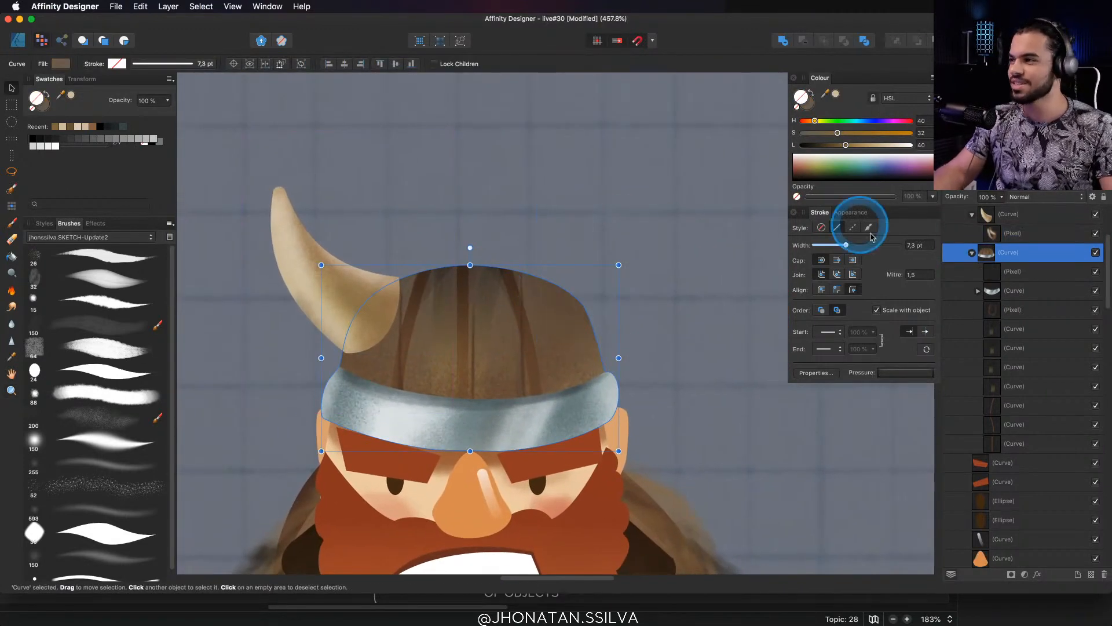
pyautogui.click(985, 214)
pyautogui.click(972, 214)
pyautogui.press('z')
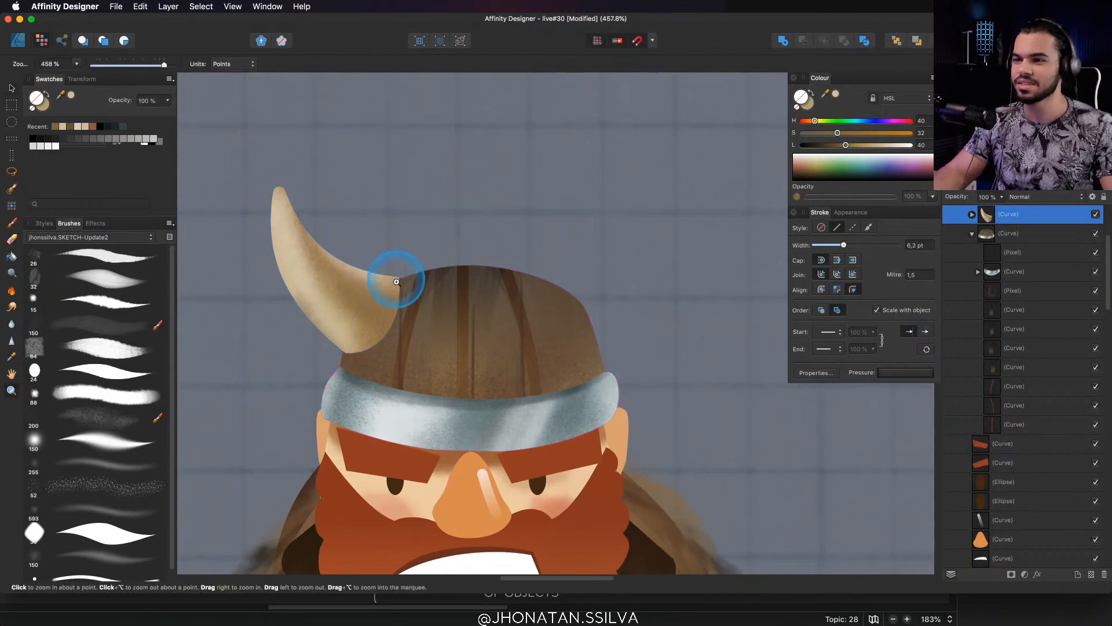
pyautogui.moveTo(396, 282); pyautogui.dragTo(429, 287)
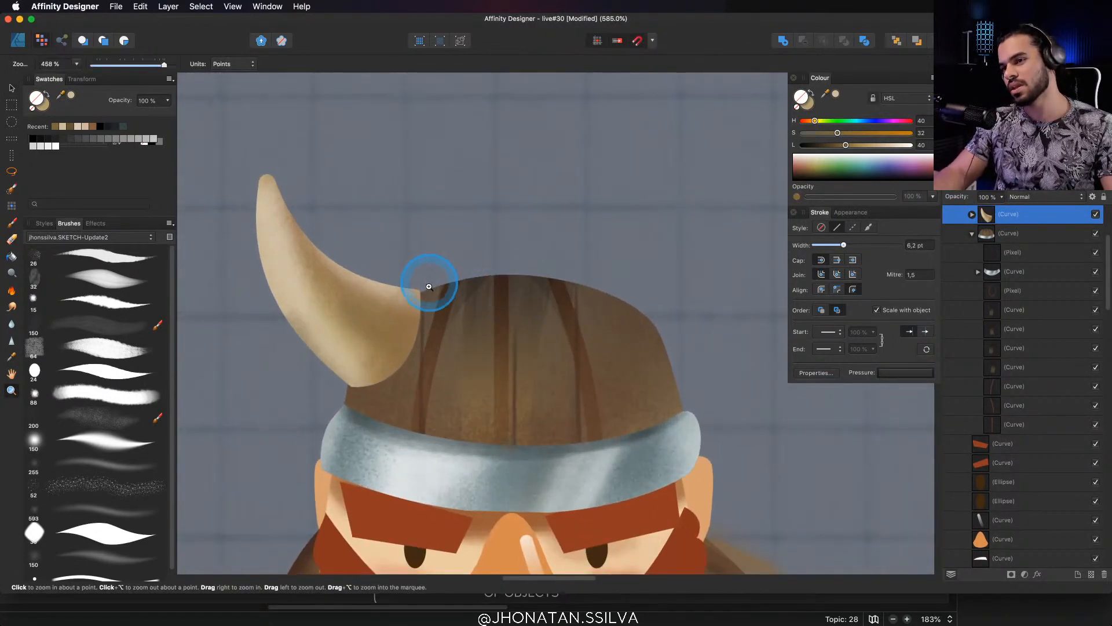
pyautogui.click(18, 40)
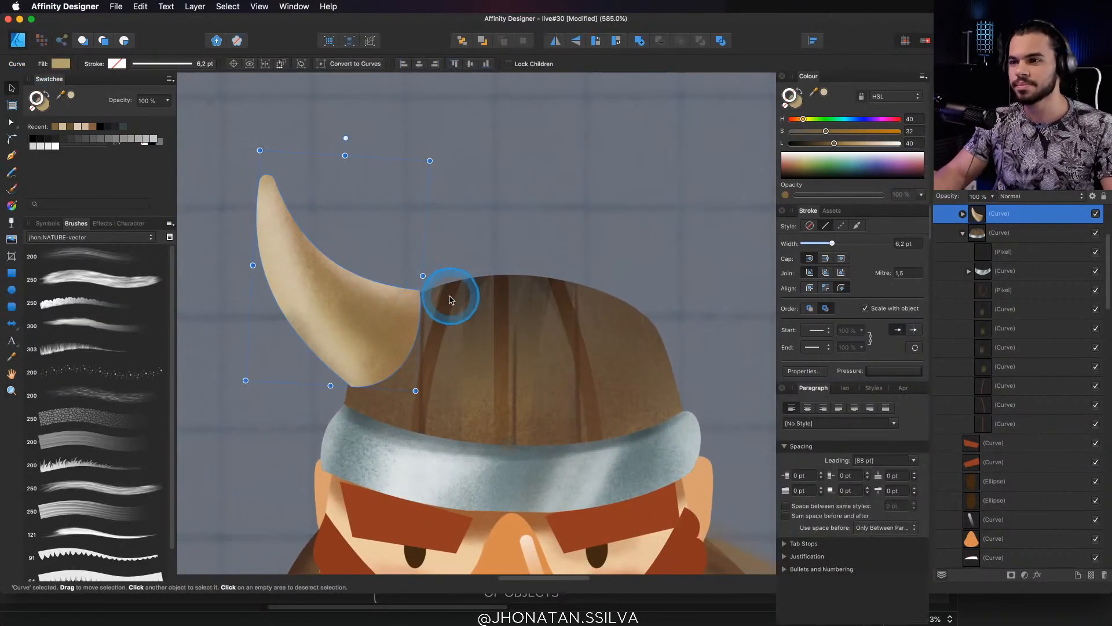
# Try moving the left horn's inner corner node where it meets the dome
pyautogui.scroll(10, 417, 299)
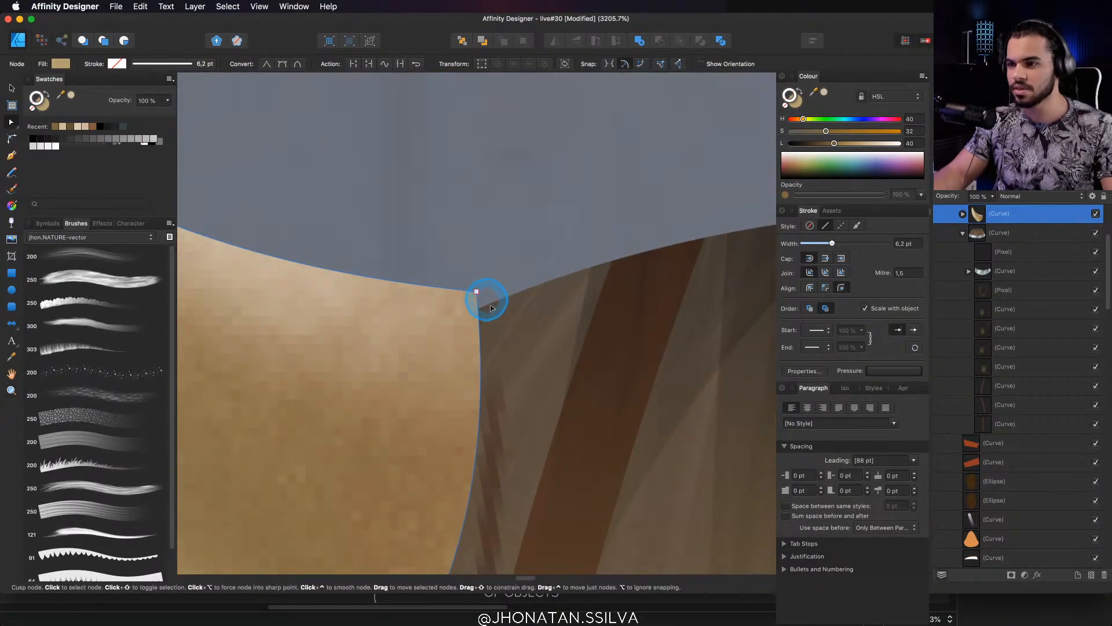
pyautogui.moveTo(478, 293); pyautogui.dragTo(410, 281)
pyautogui.press('super+z')
pyautogui.press('z')
# Rotate the left horn slightly and reposition it against the dome's left side
pyautogui.press('v')
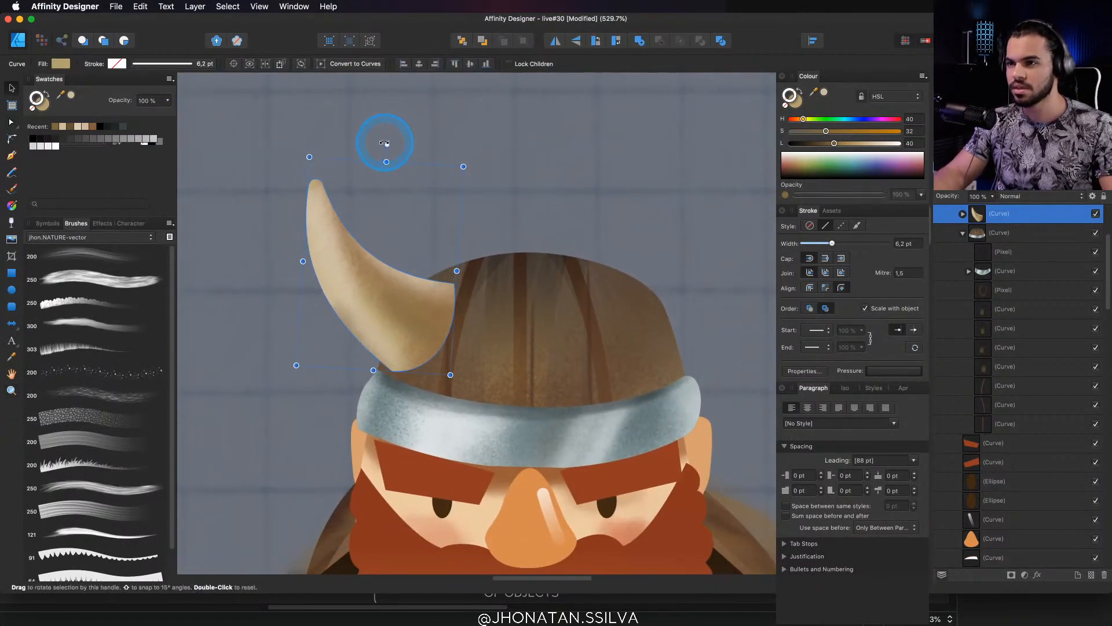
pyautogui.moveTo(385, 143); pyautogui.dragTo(409, 150)
pyautogui.press('z')
pyautogui.moveTo(422, 226)
pyautogui.mouseDown()
pyautogui.moveTo(429, 215)
pyautogui.moveTo(412, 243)
pyautogui.mouseUp()
pyautogui.moveTo(411, 243); pyautogui.dragTo(368, 221)
pyautogui.press('v')
pyautogui.moveTo(380, 148)
pyautogui.mouseDown()
pyautogui.moveTo(378, 161)
pyautogui.moveTo(383, 142)
pyautogui.mouseUp()
pyautogui.moveTo(402, 180); pyautogui.dragTo(367, 189)
# Move the left horn's tip node down and slightly outward to shorten the horn
pyautogui.press('a')
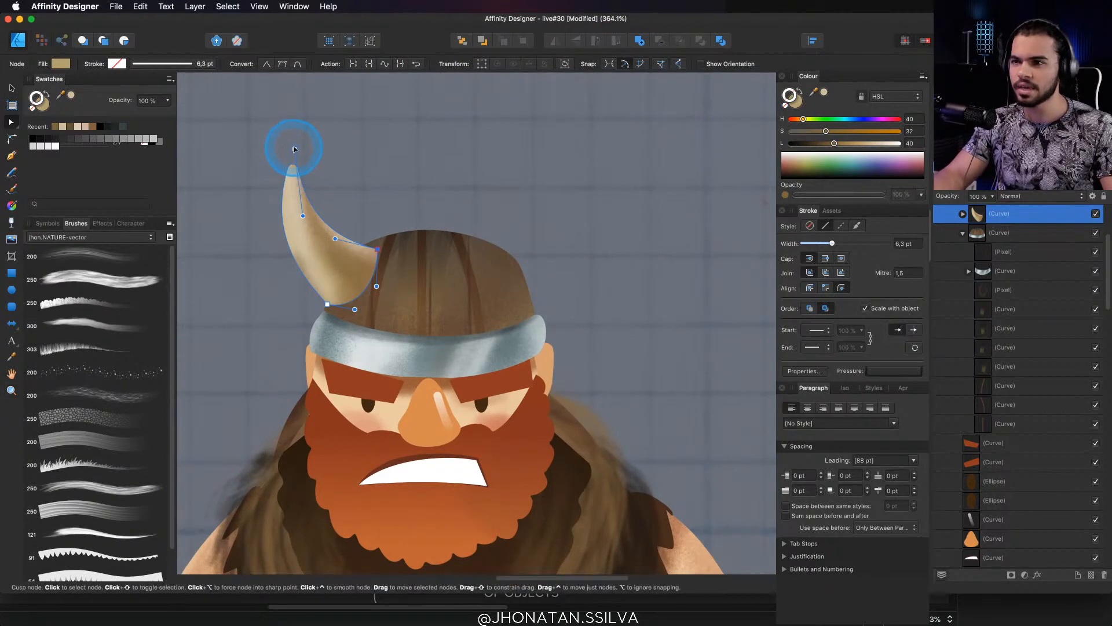
pyautogui.moveTo(294, 149); pyautogui.dragTo(281, 186)
pyautogui.press('z')
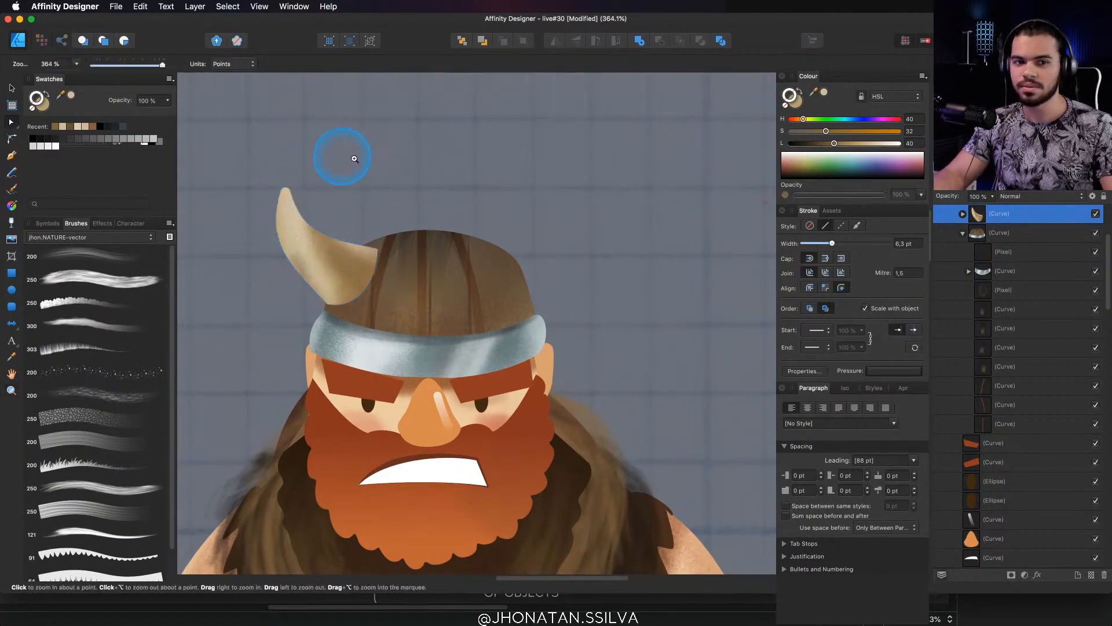
pyautogui.moveTo(368, 164); pyautogui.dragTo(341, 225)
pyautogui.moveTo(395, 203); pyautogui.dragTo(376, 166)
pyautogui.click(337, 156)
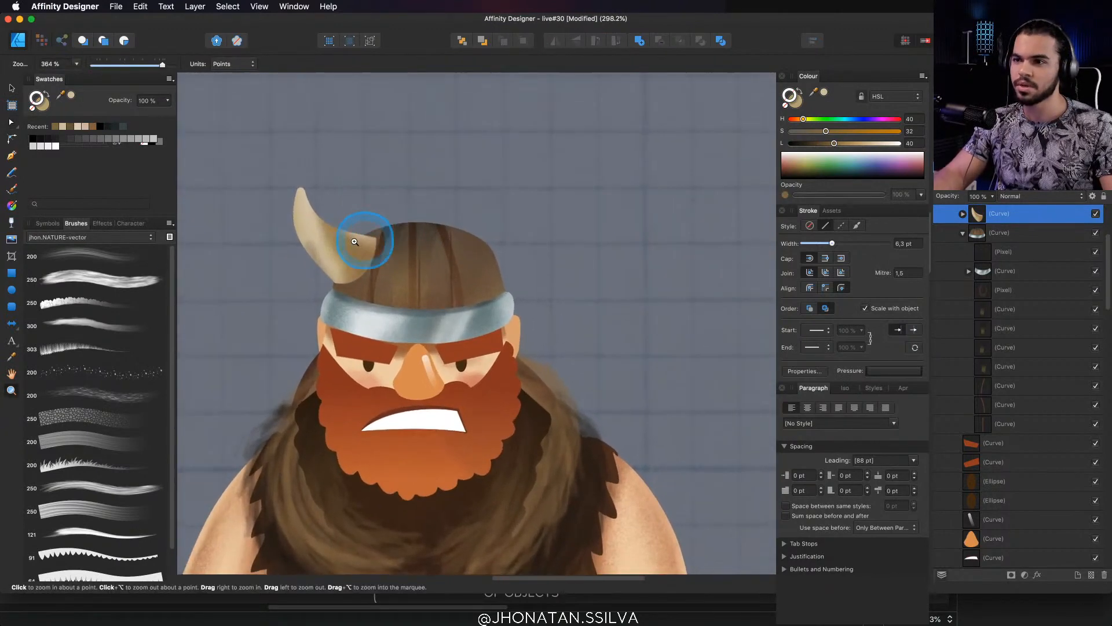
# Rotate and slightly reposition the pixel shading inside the left horn, and reselect the horn's curve
pyautogui.press('v')
pyautogui.click(347, 234)
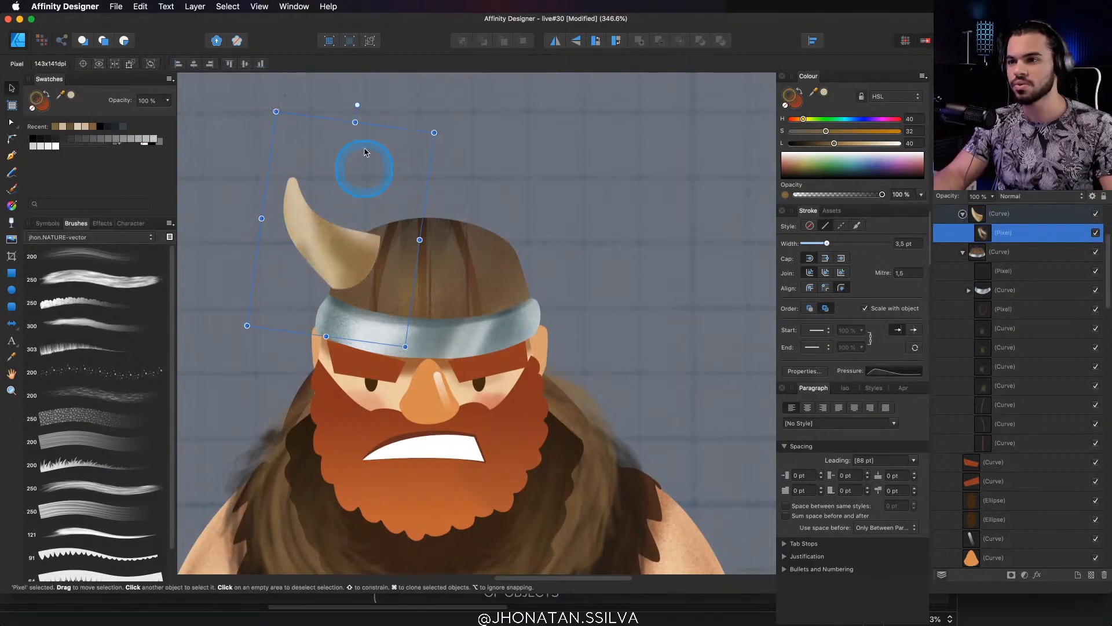
pyautogui.moveTo(348, 104); pyautogui.dragTo(337, 113)
pyautogui.moveTo(358, 191); pyautogui.dragTo(362, 194)
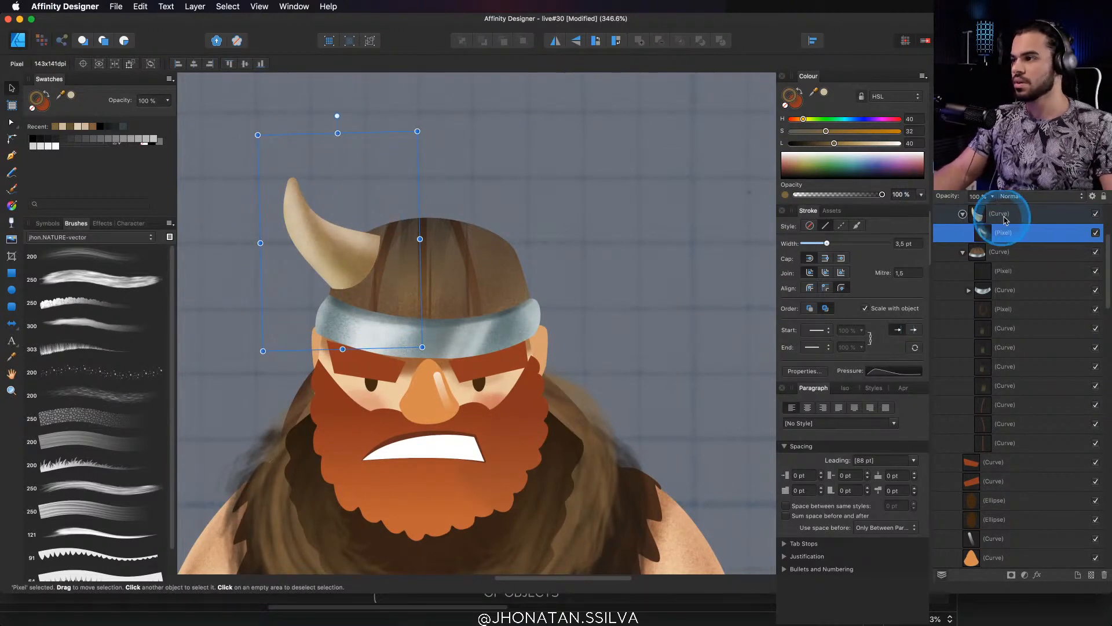
pyautogui.click(1005, 218)
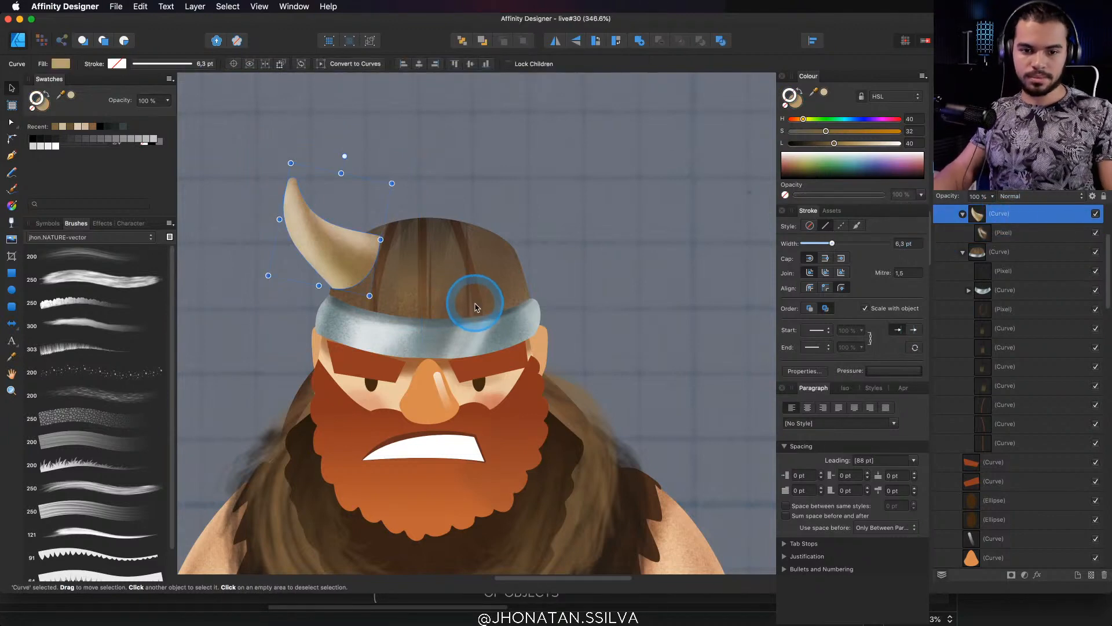
# Duplicate the shaded left horn over the right half of the dome and flip the copy horizontally
pyautogui.press('space')
pyautogui.moveTo(447, 258); pyautogui.dragTo(424, 263)
pyautogui.press('z')
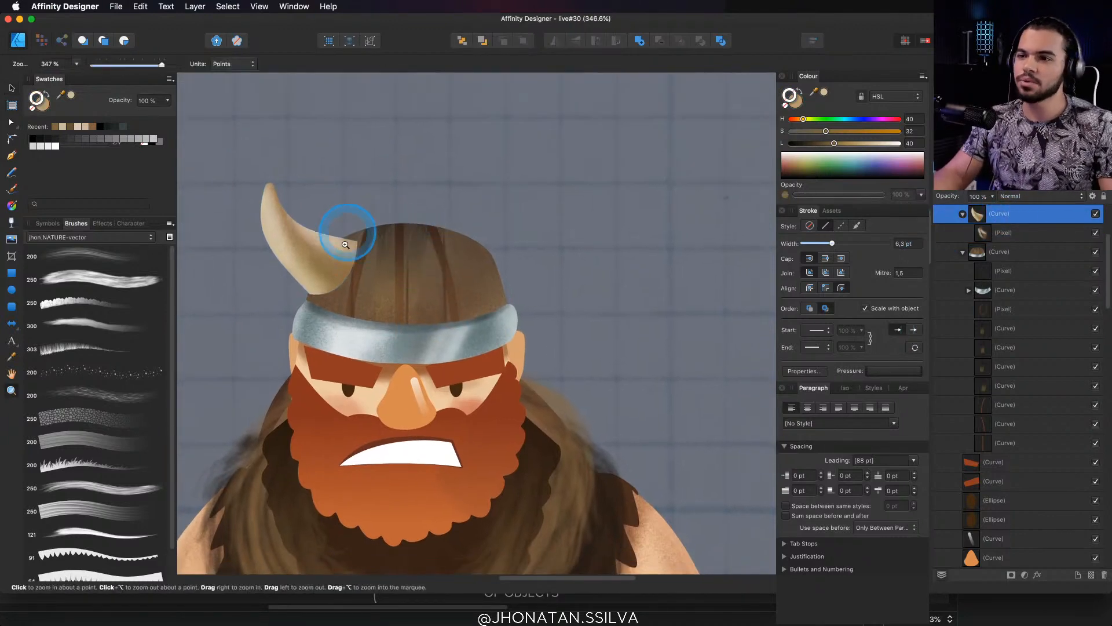
pyautogui.moveTo(346, 249); pyautogui.dragTo(325, 259)
pyautogui.press('space')
pyautogui.moveTo(310, 274); pyautogui.dragTo(349, 268)
pyautogui.press('super+z')
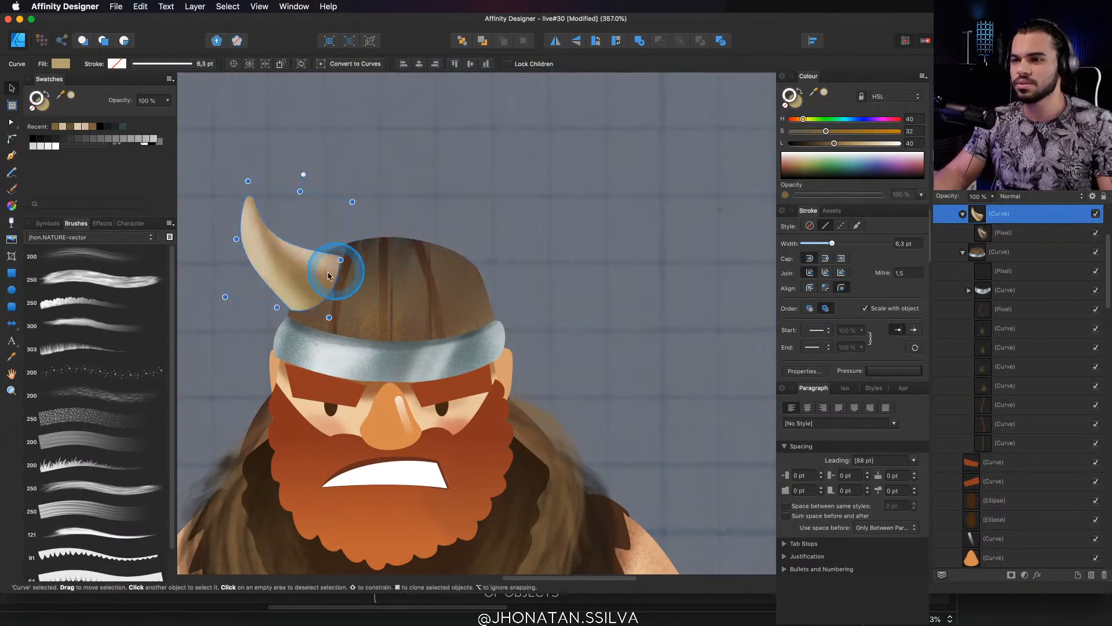
pyautogui.moveTo(317, 255); pyautogui.dragTo(451, 266)
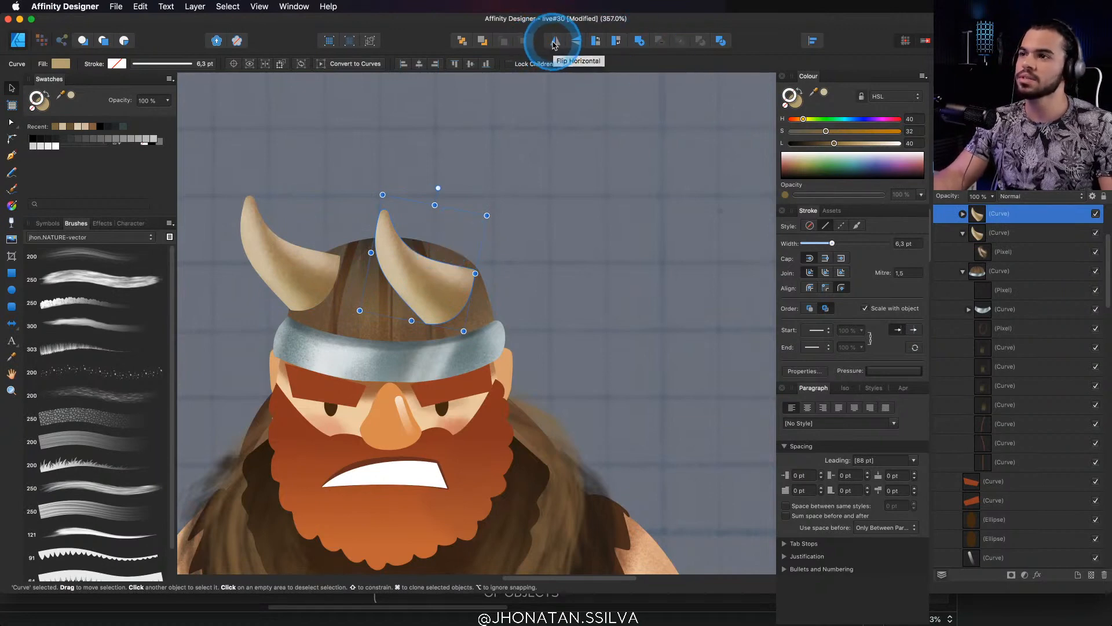
pyautogui.click(555, 44)
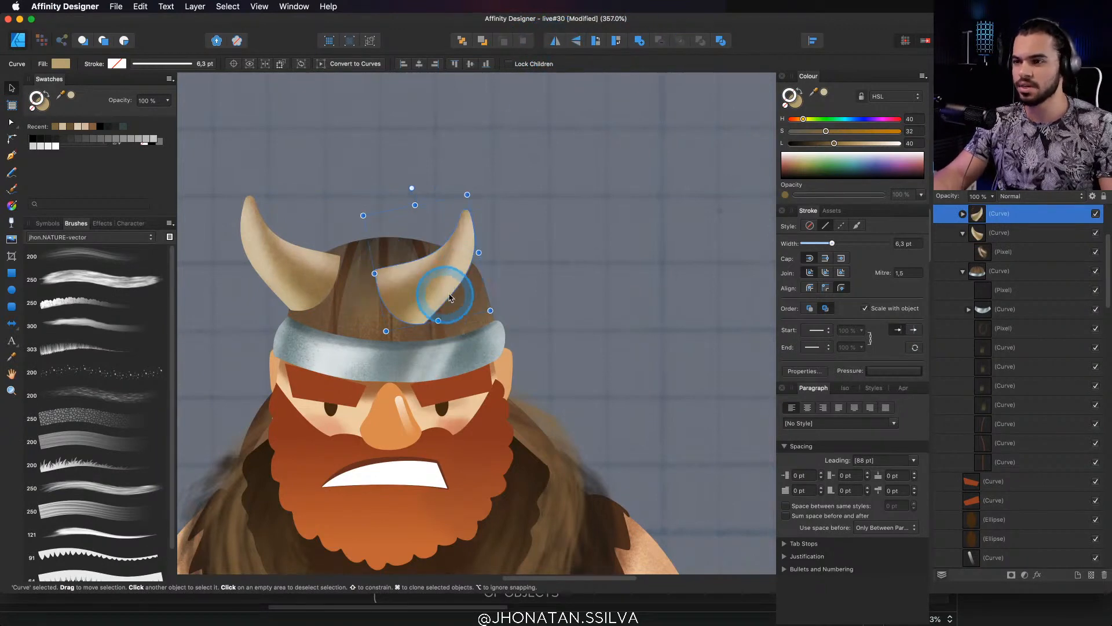
# Fit the mirrored horn against the dome's right side, level with the left horn
pyautogui.moveTo(442, 293); pyautogui.dragTo(477, 279)
pyautogui.moveTo(475, 293); pyautogui.dragTo(470, 207)
pyautogui.moveTo(471, 255); pyautogui.dragTo(504, 281)
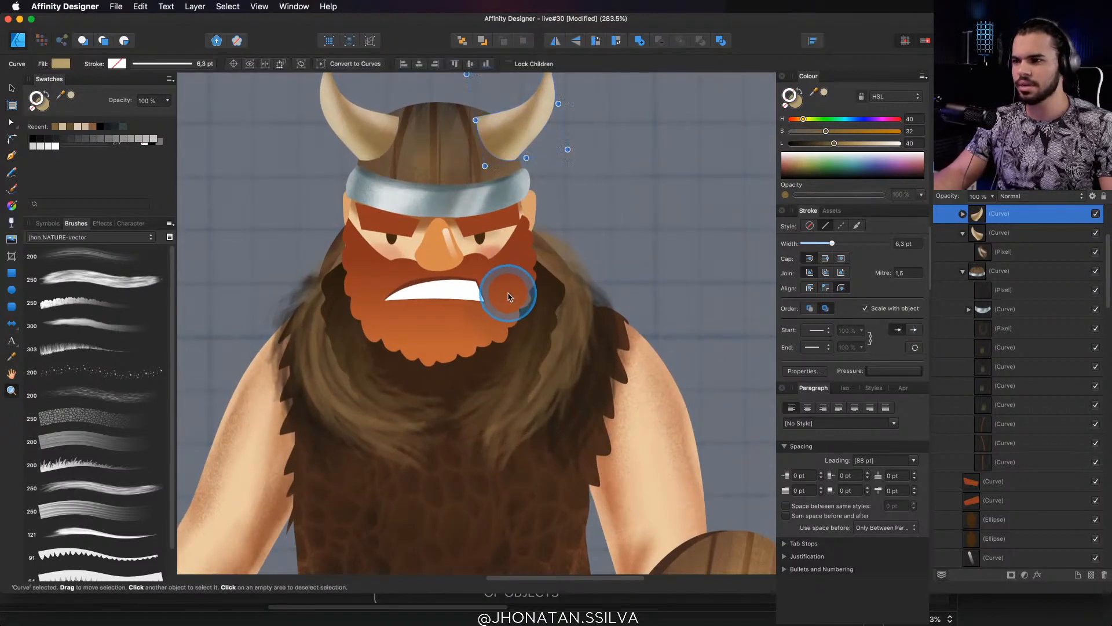
# Save the document and select the beard's curve together with the brush stroke along its right edge
pyautogui.click(512, 293)
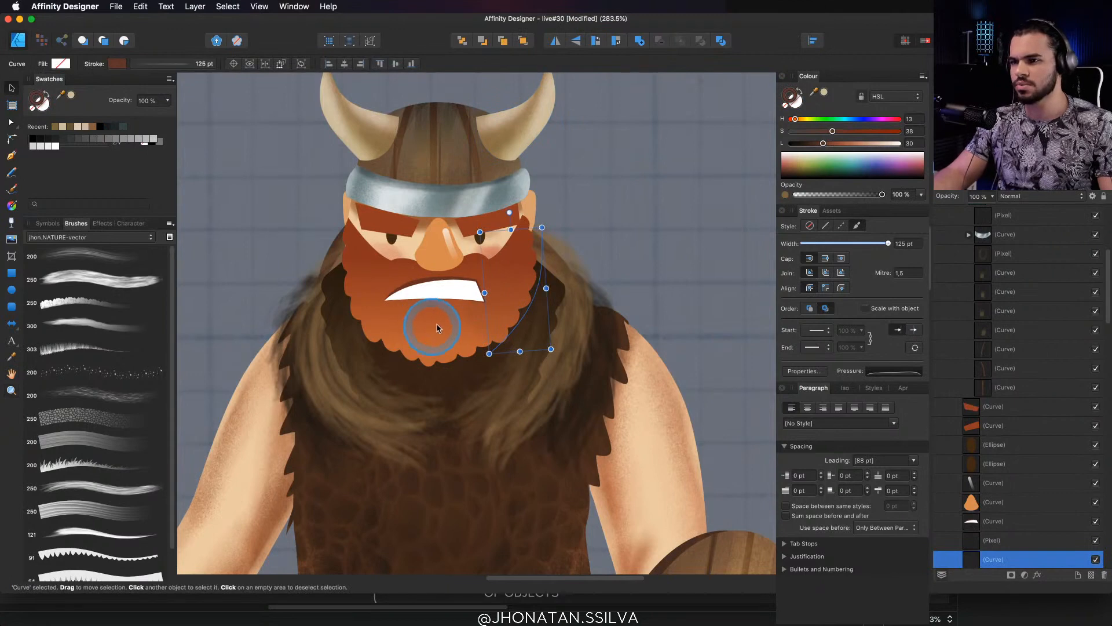
pyautogui.moveTo(455, 323); pyautogui.dragTo(442, 328)
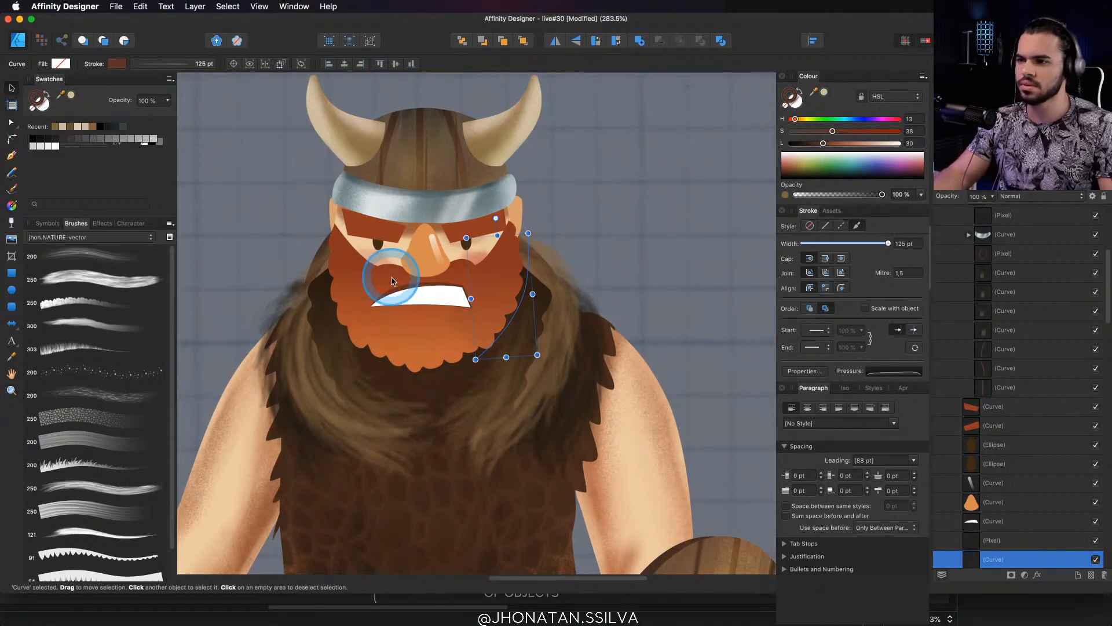
pyautogui.press('super+s')
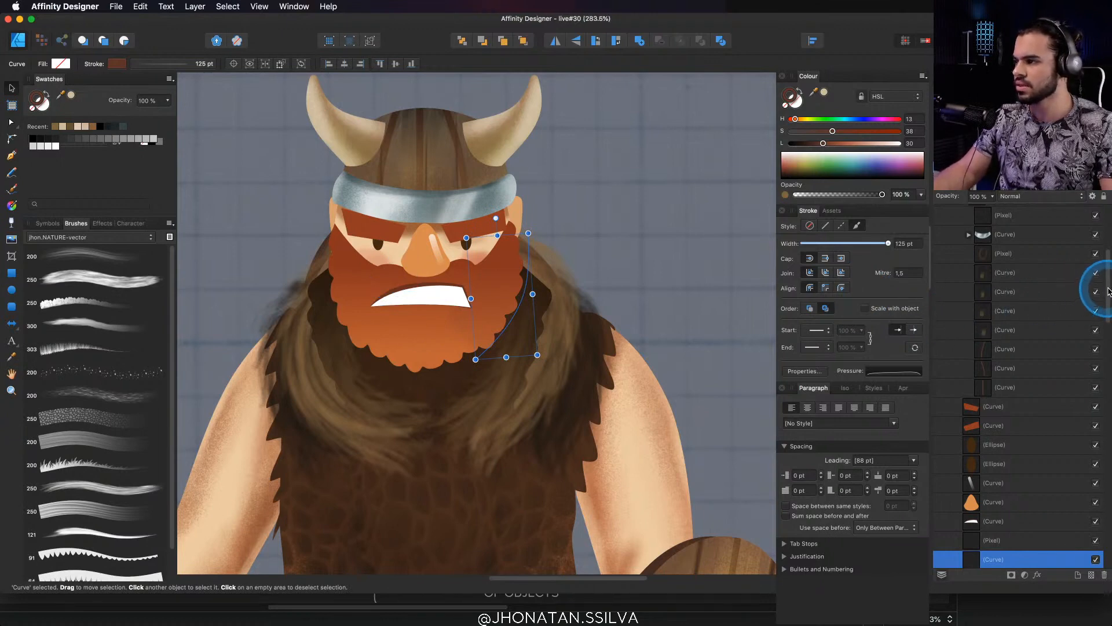
pyautogui.scroll(-5, 1101, 291)
pyautogui.keyDown('shift'); pyautogui.click(1006, 387); pyautogui.keyUp('shift')
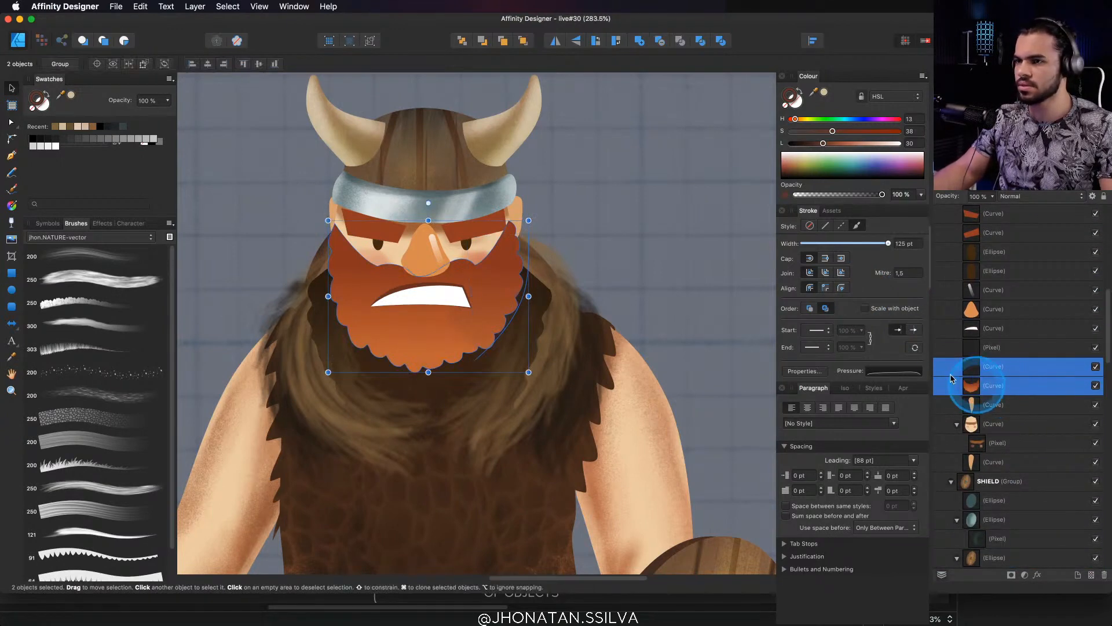
pyautogui.press('super')
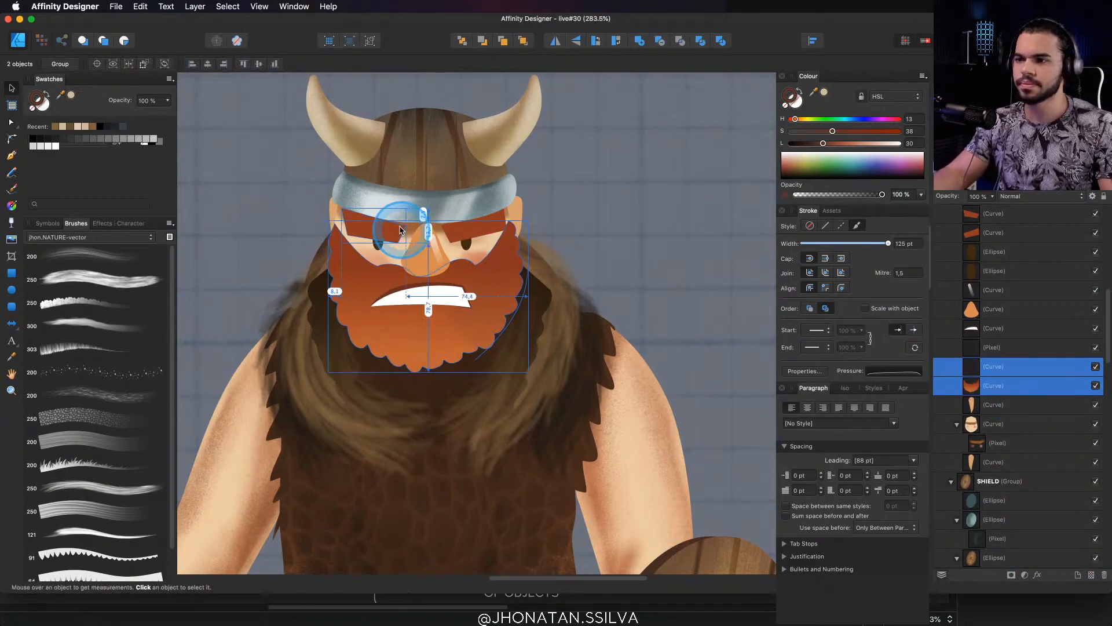
# In the Pixel persona, choose the grainy 200 px brush and mix a dark reddish brown (H 15, S 60, L 19) from the beard's colour
pyautogui.click(44, 43)
pyautogui.press('b')
pyautogui.keyDown('alt'); pyautogui.click(367, 285); pyautogui.keyUp('alt')
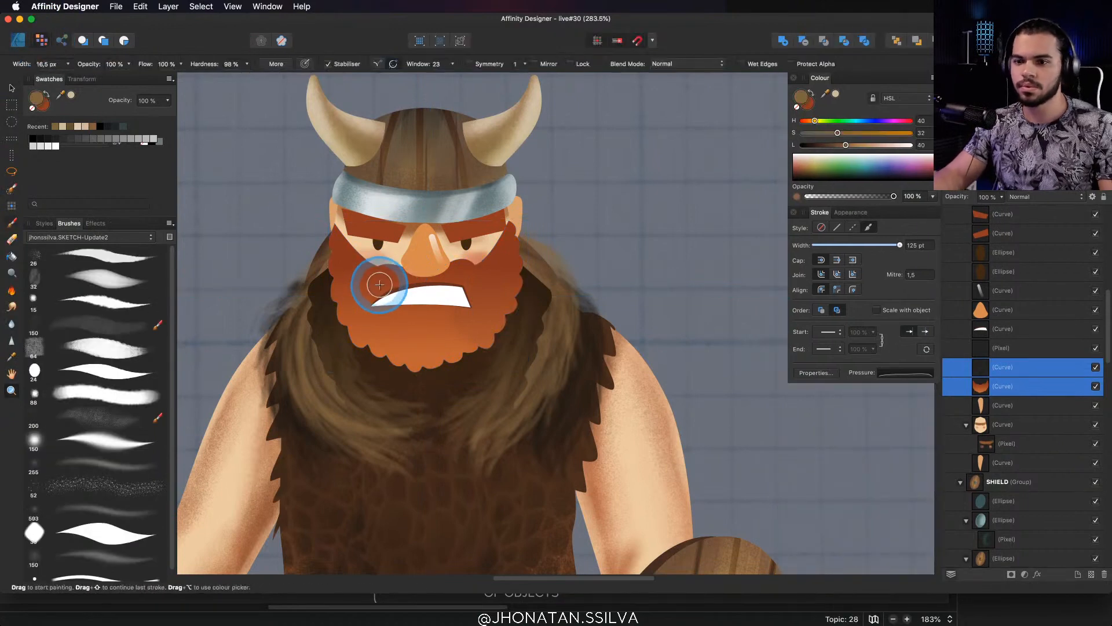
pyautogui.click(133, 417)
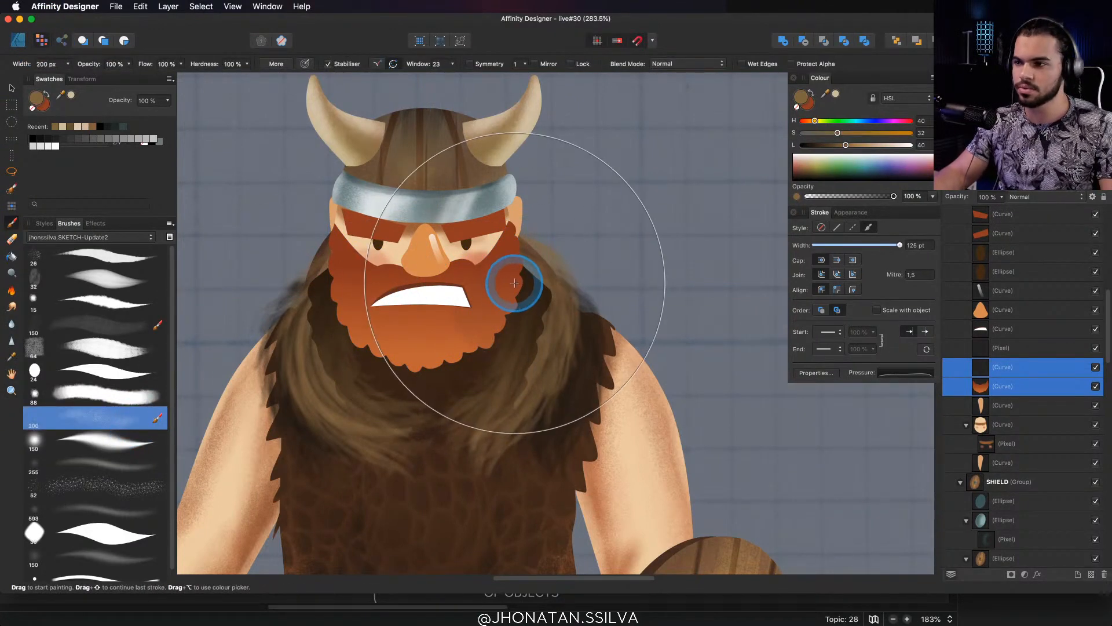
pyautogui.moveTo(516, 284); pyautogui.dragTo(414, 308)
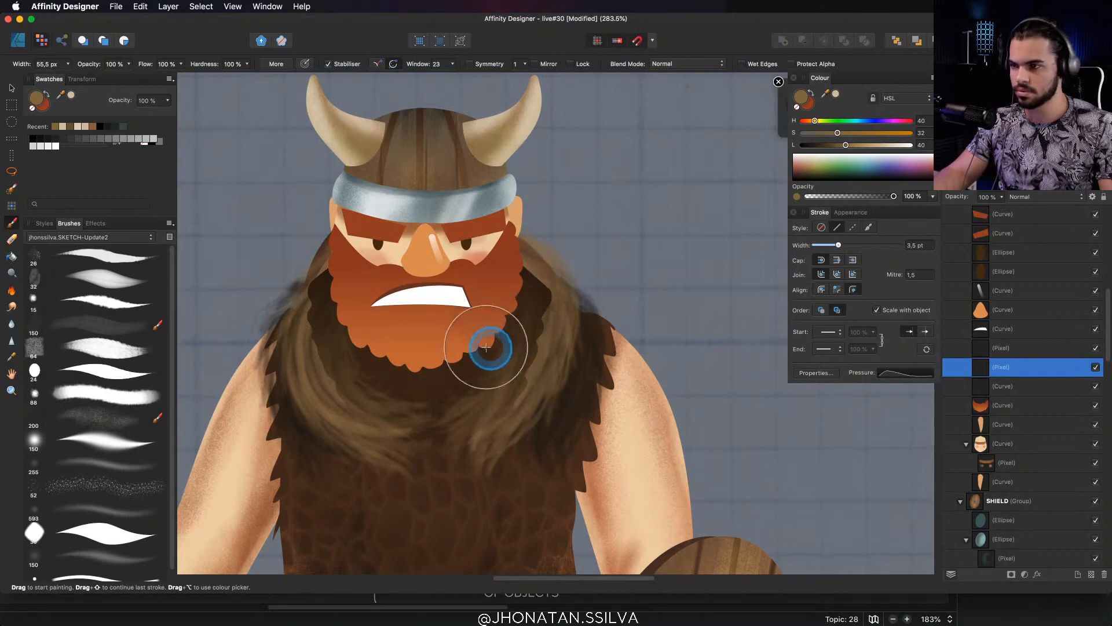
pyautogui.keyDown('alt'); pyautogui.click(505, 272); pyautogui.keyUp('alt')
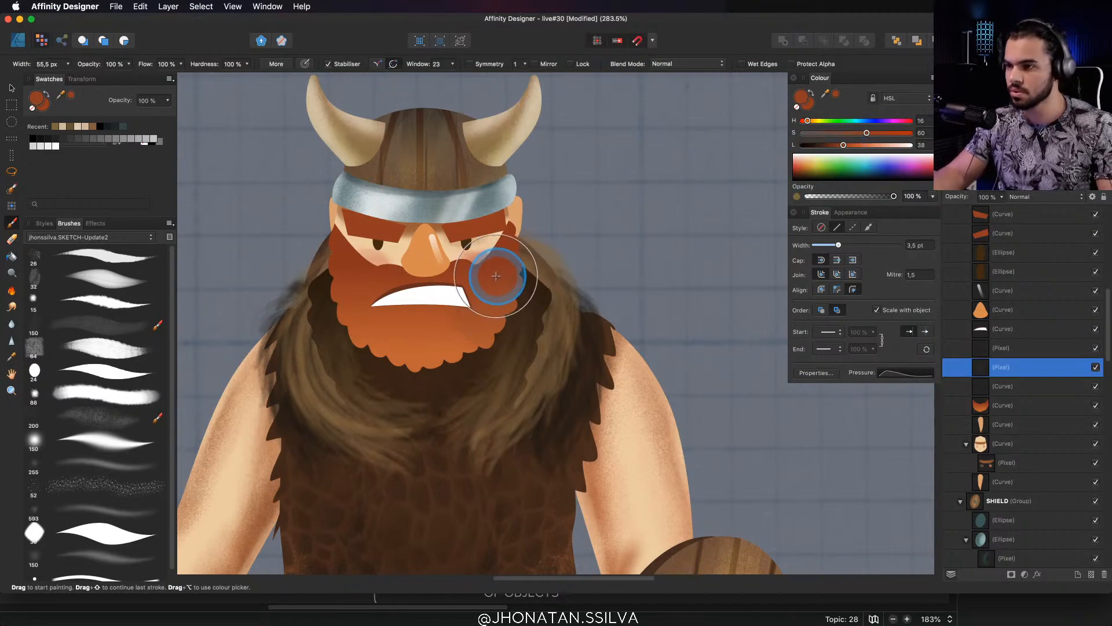
pyautogui.moveTo(843, 145); pyautogui.dragTo(823, 146)
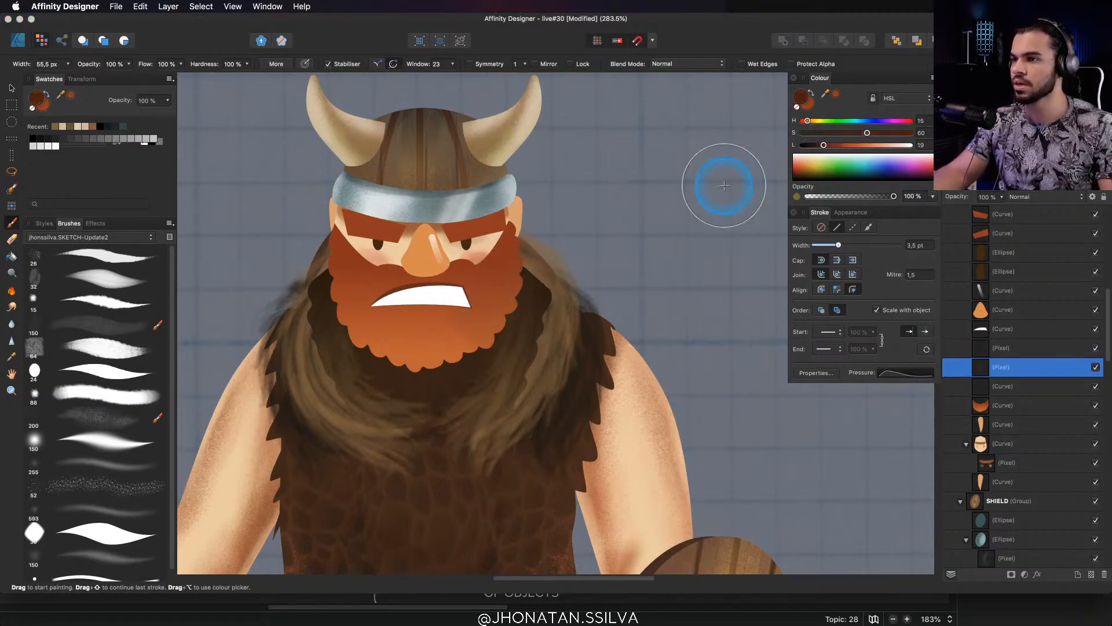
# Brush shading along the beard's left edge at a 96.7 px width and nest the pixel layer inside the beard's curve
pyautogui.moveTo(422, 338); pyautogui.dragTo(449, 343)
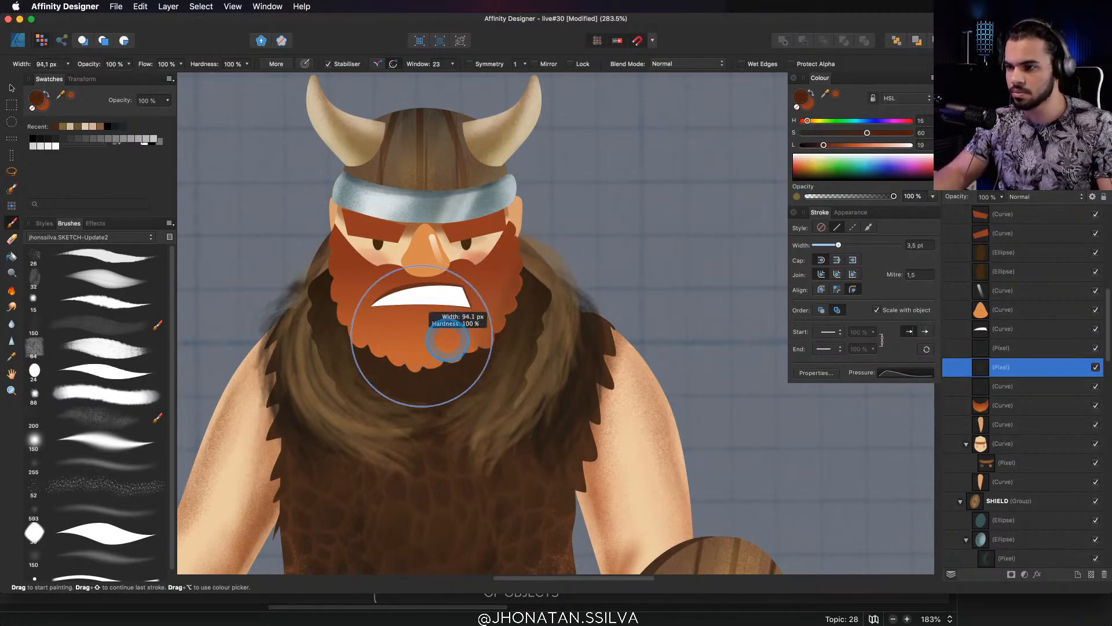
pyautogui.moveTo(346, 320)
pyautogui.mouseDown()
pyautogui.moveTo(457, 381)
pyautogui.moveTo(470, 350)
pyautogui.moveTo(338, 356)
pyautogui.mouseUp()
pyautogui.press('super+z')
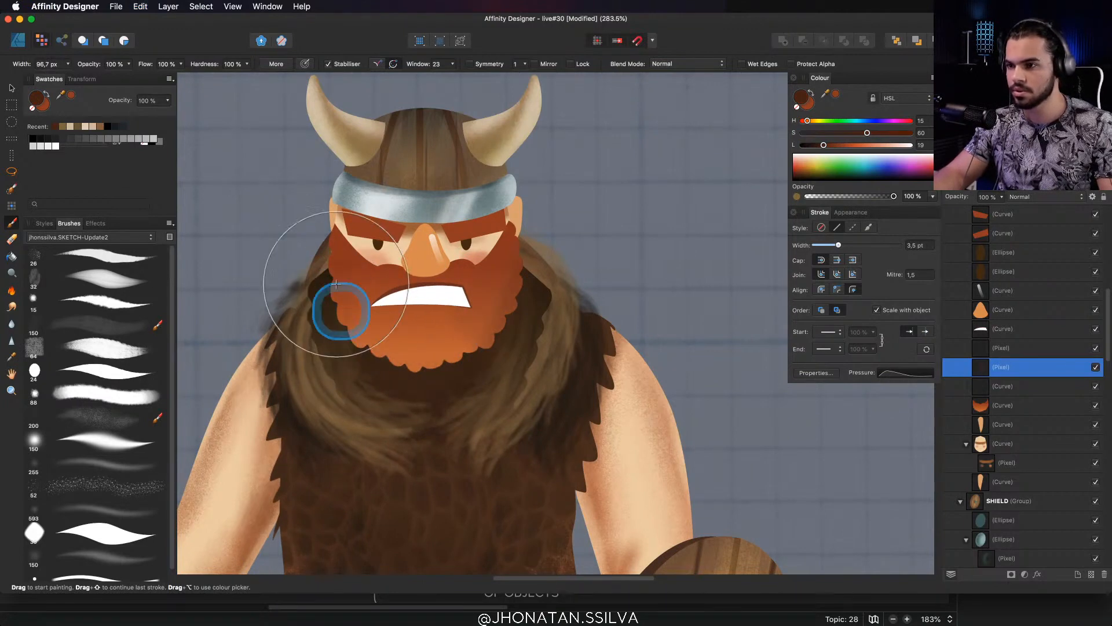
pyautogui.moveTo(332, 242)
pyautogui.mouseDown()
pyautogui.moveTo(327, 255)
pyautogui.moveTo(355, 292)
pyautogui.mouseUp()
pyautogui.click(999, 371)
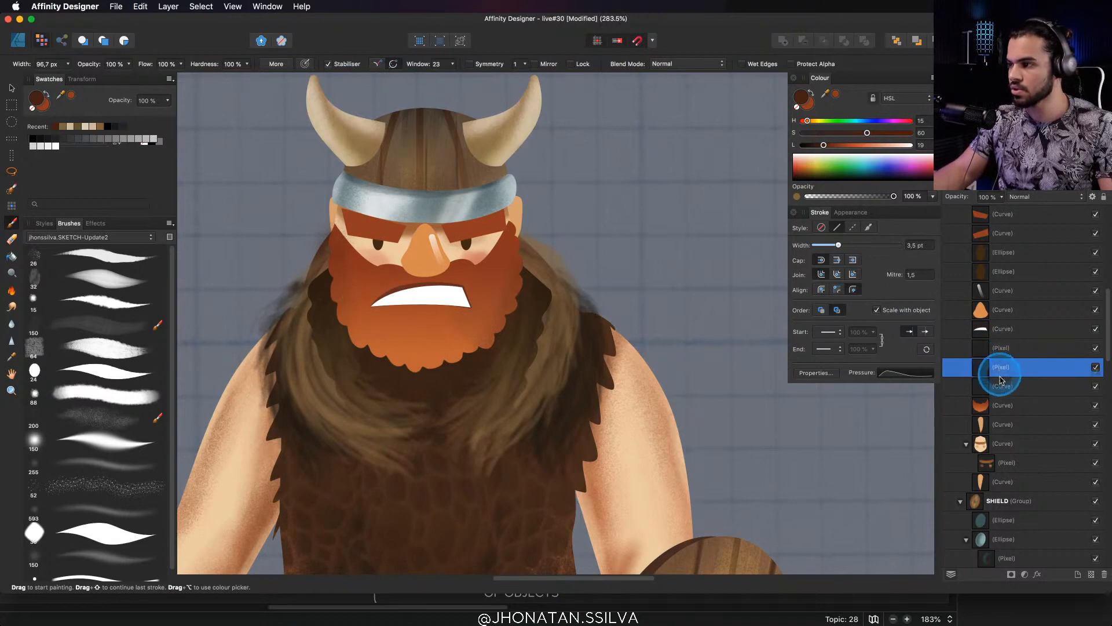
pyautogui.moveTo(1002, 379); pyautogui.dragTo(1005, 405)
# Paint dark reddish-brown shading along the beard's sides and lower edge, varying the brush width
pyautogui.moveTo(463, 329)
pyautogui.mouseDown()
pyautogui.moveTo(341, 283)
pyautogui.moveTo(382, 378)
pyautogui.moveTo(341, 308)
pyautogui.moveTo(454, 373)
pyautogui.moveTo(481, 353)
pyautogui.moveTo(349, 356)
pyautogui.moveTo(408, 373)
pyautogui.moveTo(378, 362)
pyautogui.moveTo(470, 359)
pyautogui.moveTo(503, 337)
pyautogui.moveTo(378, 380)
pyautogui.moveTo(455, 360)
pyautogui.mouseUp()
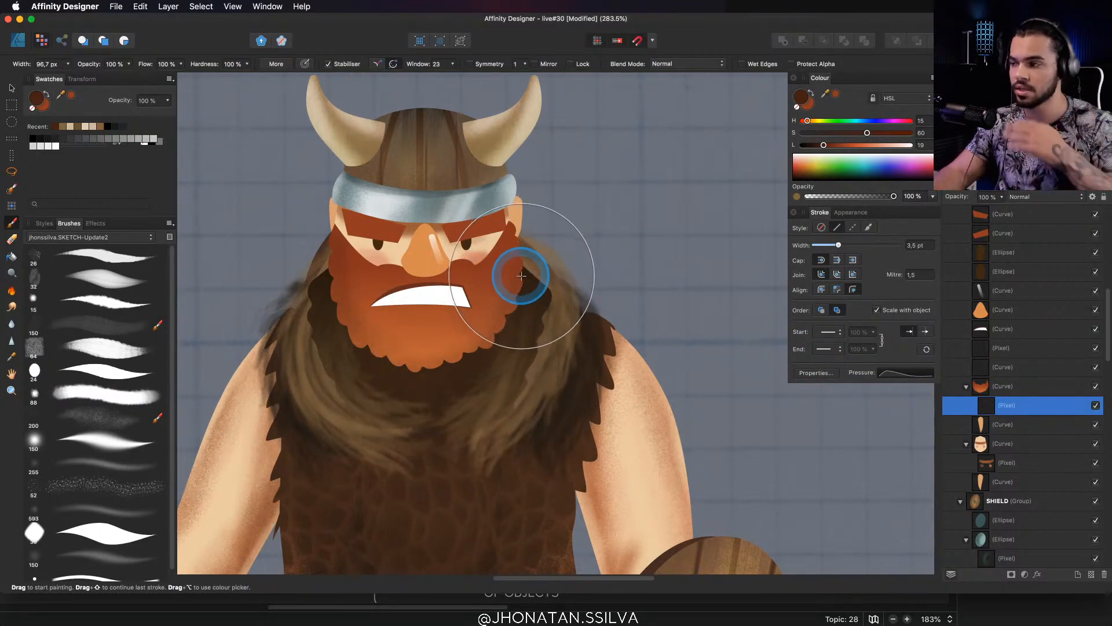
pyautogui.moveTo(517, 255)
pyautogui.mouseDown()
pyautogui.moveTo(509, 226)
pyautogui.moveTo(496, 243)
pyautogui.moveTo(507, 224)
pyautogui.moveTo(504, 243)
pyautogui.moveTo(466, 250)
pyautogui.moveTo(512, 218)
pyautogui.moveTo(488, 261)
pyautogui.moveTo(528, 202)
pyautogui.mouseUp()
pyautogui.moveTo(336, 228); pyautogui.dragTo(377, 276)
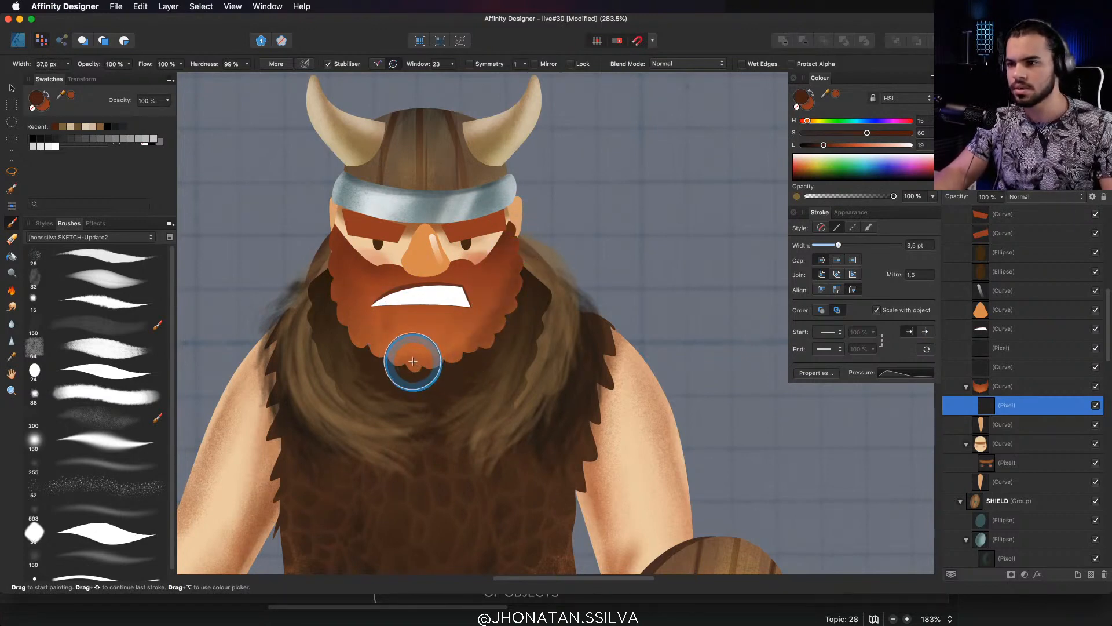
pyautogui.moveTo(381, 356)
pyautogui.mouseDown()
pyautogui.moveTo(447, 371)
pyautogui.moveTo(397, 367)
pyautogui.moveTo(384, 350)
pyautogui.mouseUp()
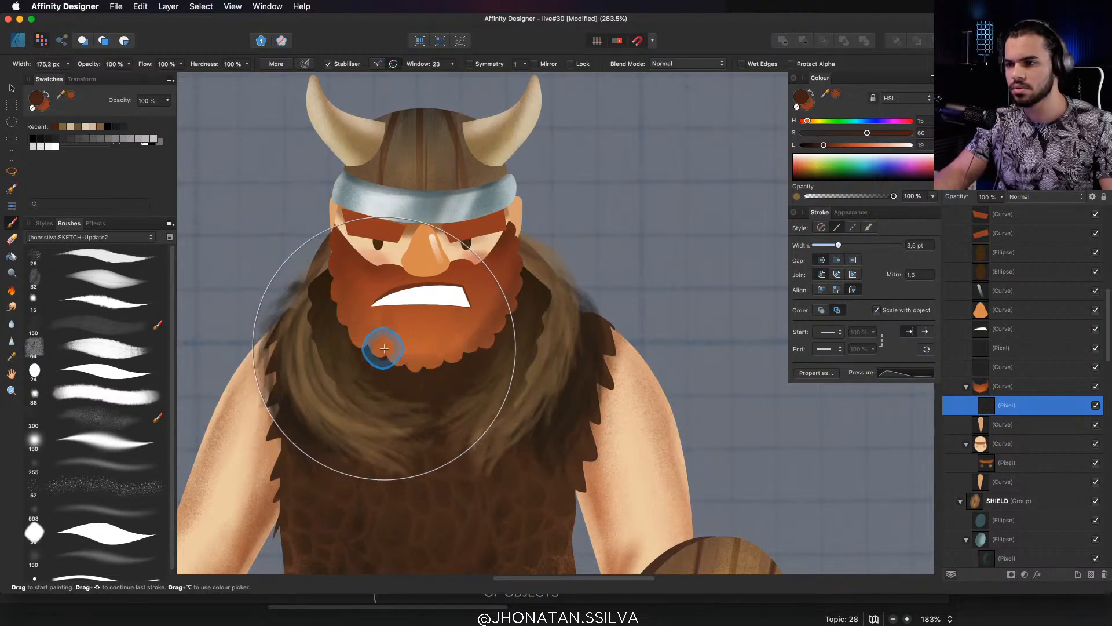
# Sample an orange-brown (H 21, S 55, L 42) from the lower beard and blend it across the beard's shading
pyautogui.keyDown('alt'); pyautogui.click(395, 350); pyautogui.keyUp('alt')
pyautogui.keyDown('alt'); pyautogui.click(432, 365); pyautogui.keyUp('alt')
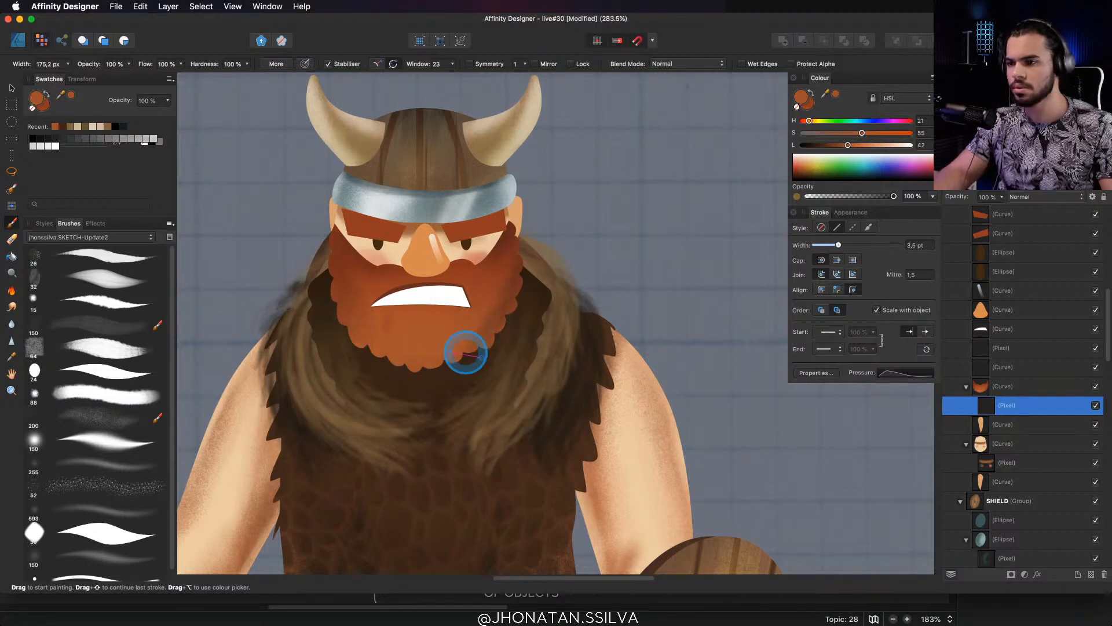
pyautogui.moveTo(427, 358)
pyautogui.mouseDown()
pyautogui.moveTo(393, 355)
pyautogui.moveTo(446, 358)
pyautogui.moveTo(442, 268)
pyautogui.moveTo(332, 348)
pyautogui.moveTo(494, 293)
pyautogui.mouseUp()
pyautogui.press('b')
pyautogui.moveTo(511, 295); pyautogui.dragTo(455, 300)
pyautogui.moveTo(439, 327)
pyautogui.mouseDown()
pyautogui.moveTo(425, 328)
pyautogui.moveTo(464, 322)
pyautogui.mouseUp()
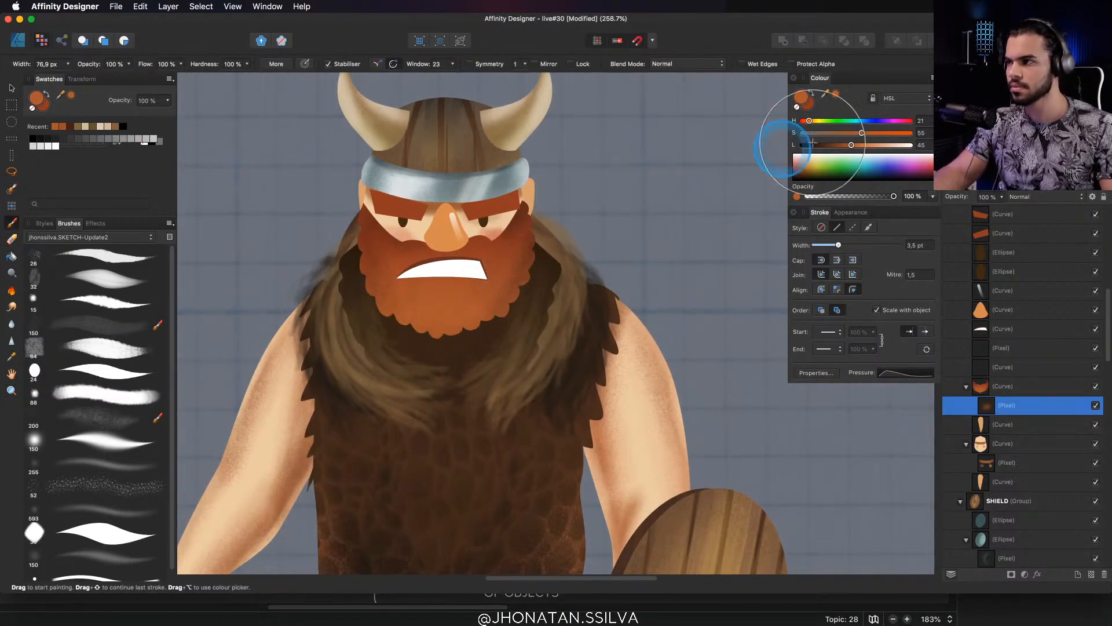
# Darken the brush colour to L 26 and paint grainy shadows along the beard's right and lower edges
pyautogui.moveTo(851, 145); pyautogui.dragTo(831, 146)
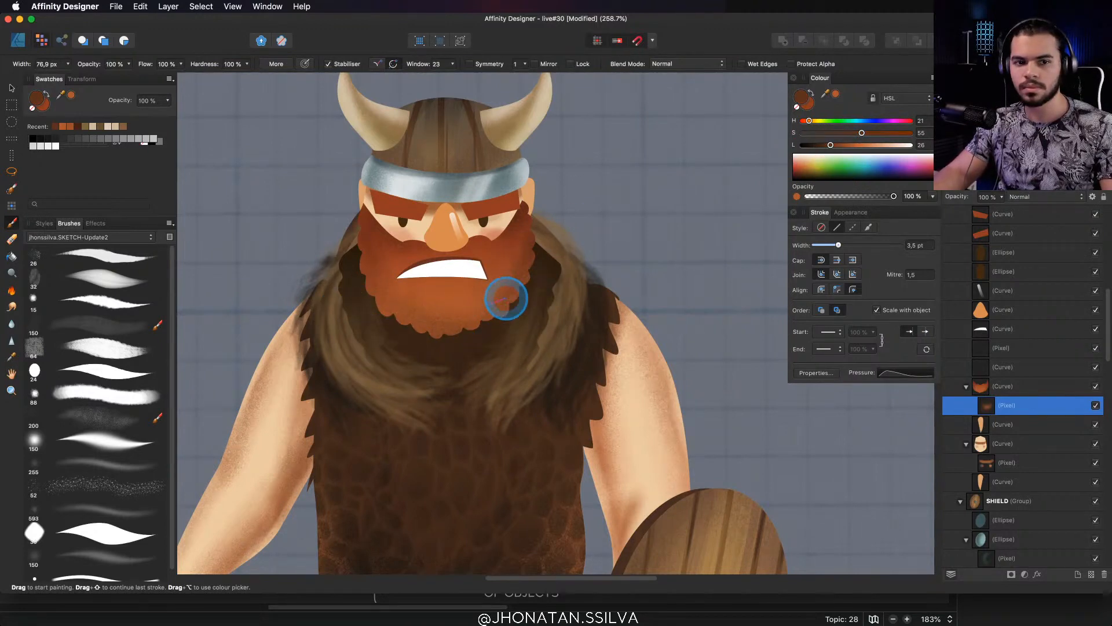
pyautogui.press('z')
pyautogui.click(439, 277)
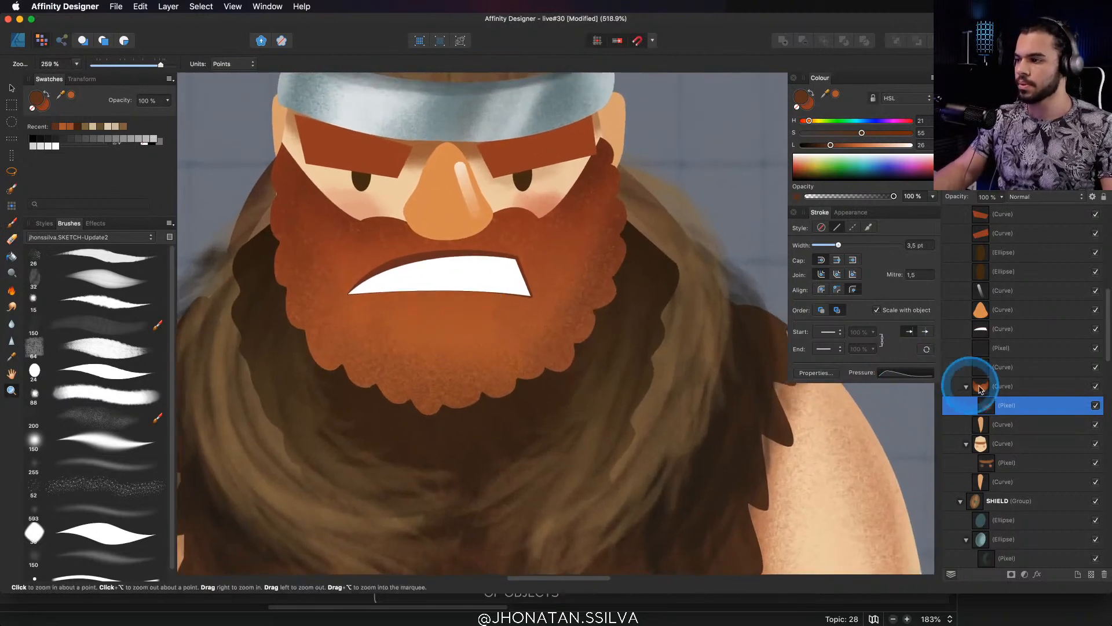
# Erase the beard beneath both ends of the mouth with the hard round eraser brush at 24 px, leaving a central tuft
pyautogui.click(985, 386)
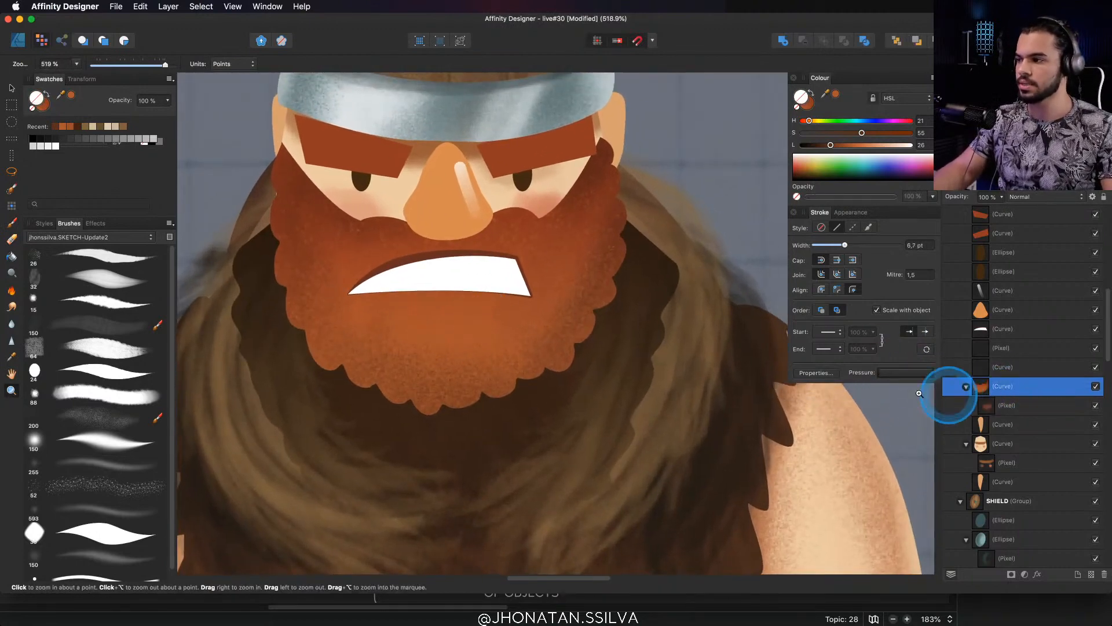
pyautogui.scroll(1, 469, 348)
pyautogui.hscroll(-1, 469, 348)
pyautogui.press('v')
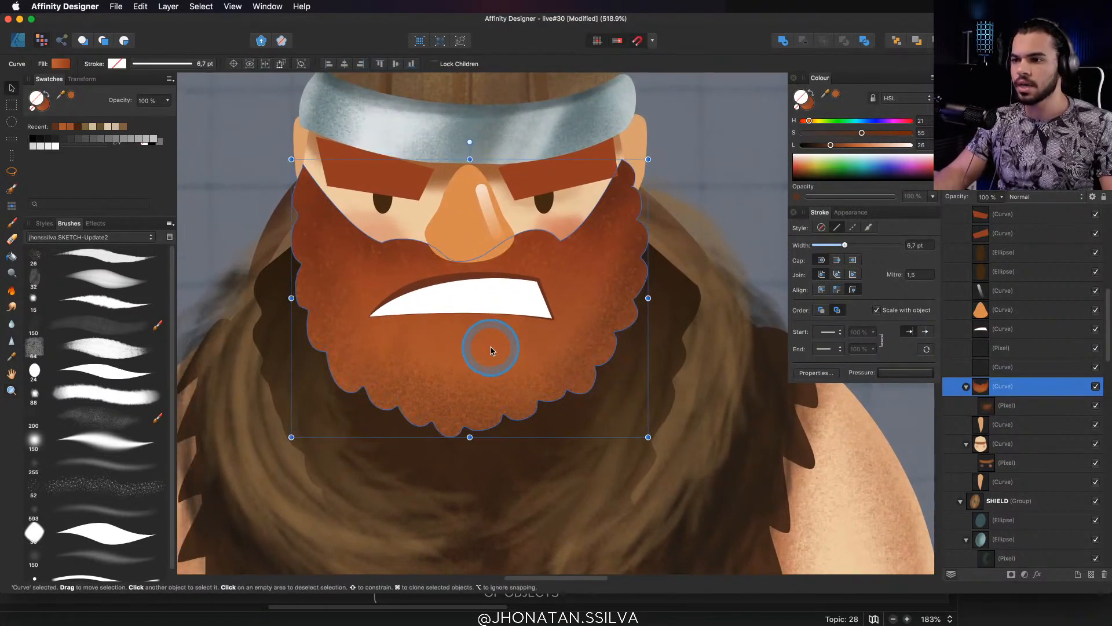
pyautogui.scroll(-1, 475, 346)
pyautogui.hscroll(1, 475, 346)
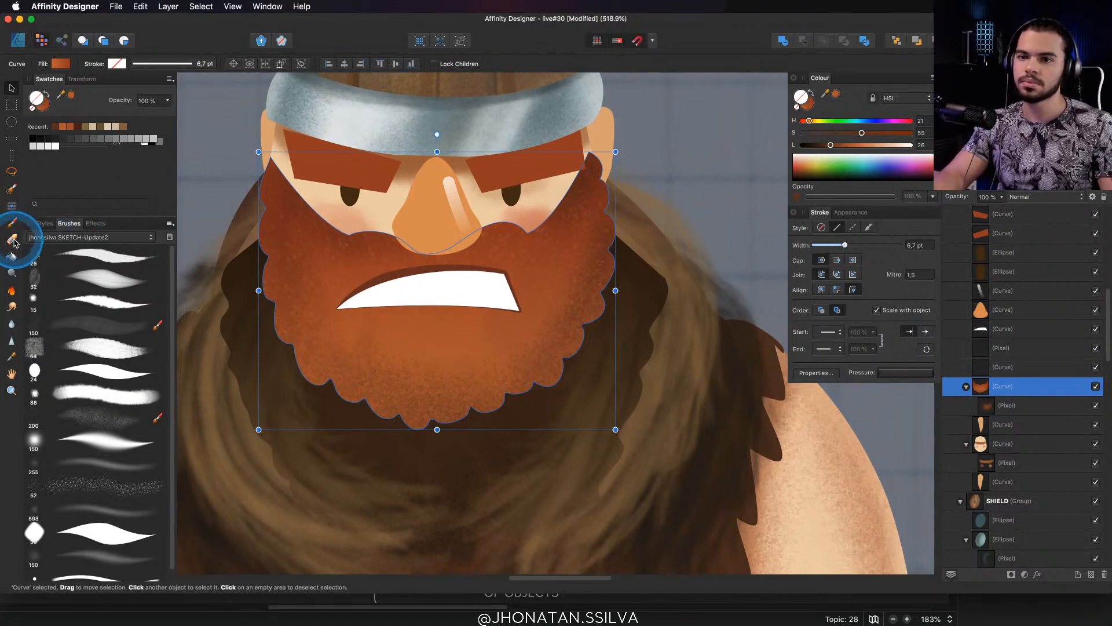
pyautogui.click(12, 239)
pyautogui.scroll(-1, 376, 319)
pyautogui.hscroll(1, 376, 319)
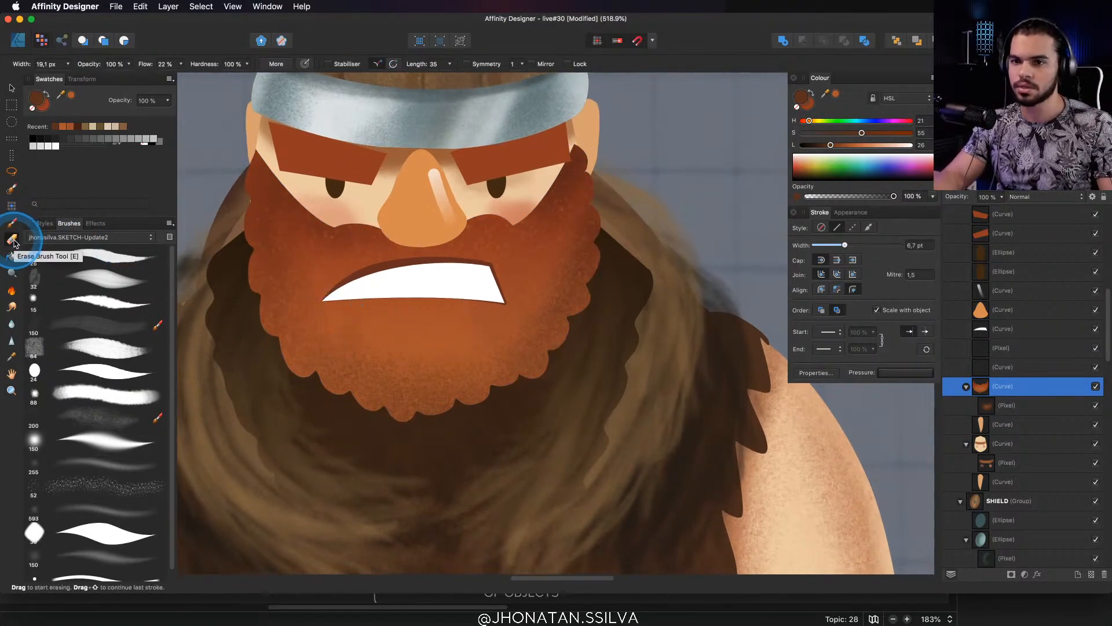
pyautogui.scroll(-1, 394, 323)
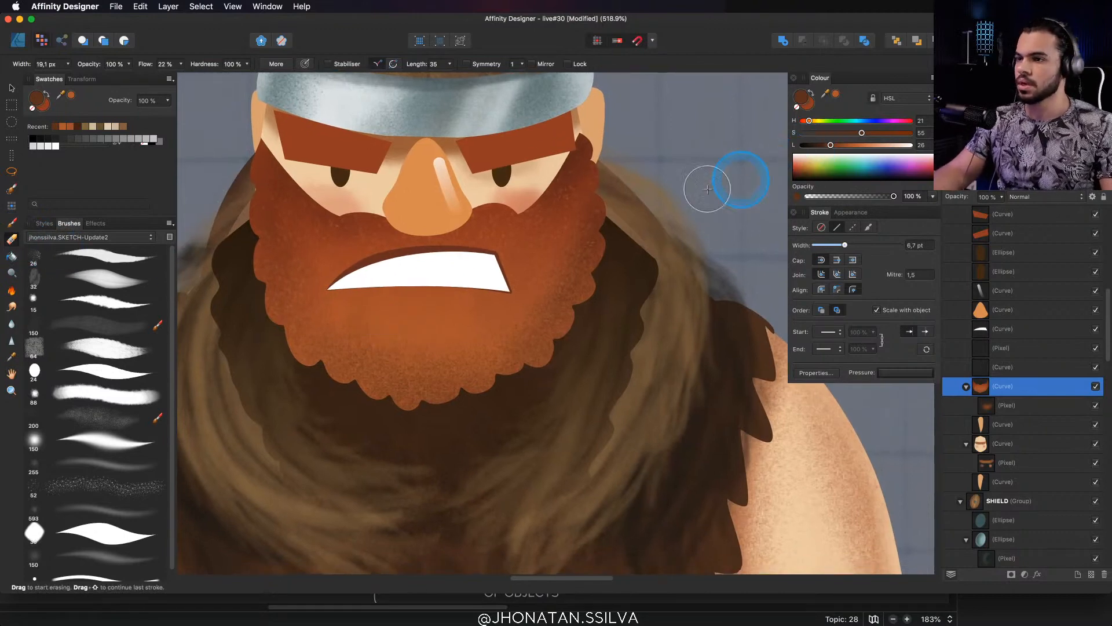
pyautogui.click(100, 374)
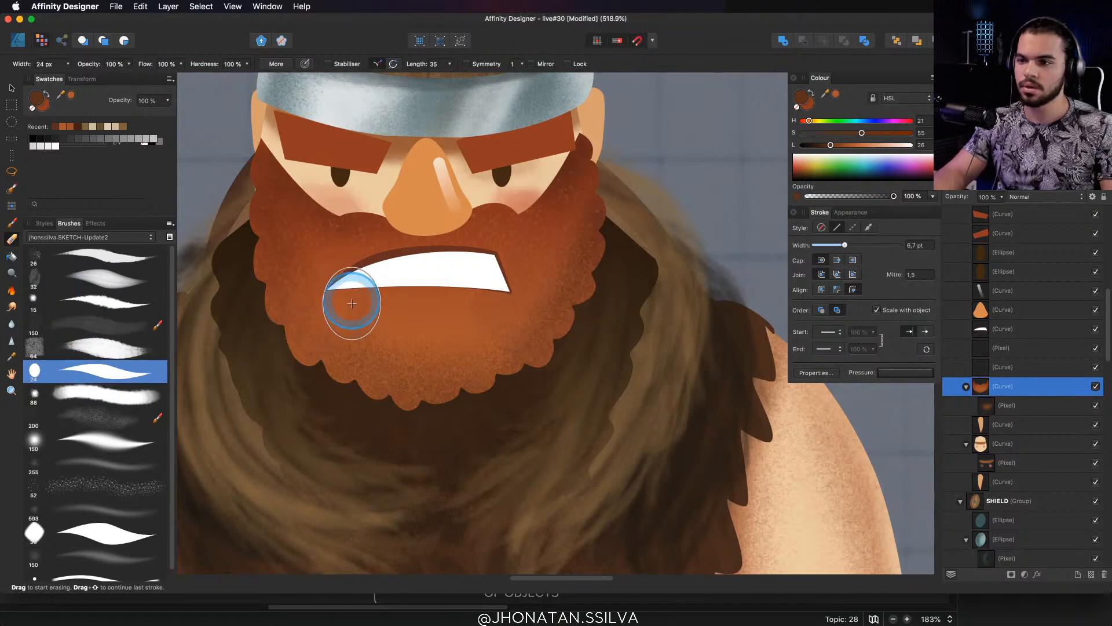
pyautogui.moveTo(349, 305); pyautogui.dragTo(348, 308)
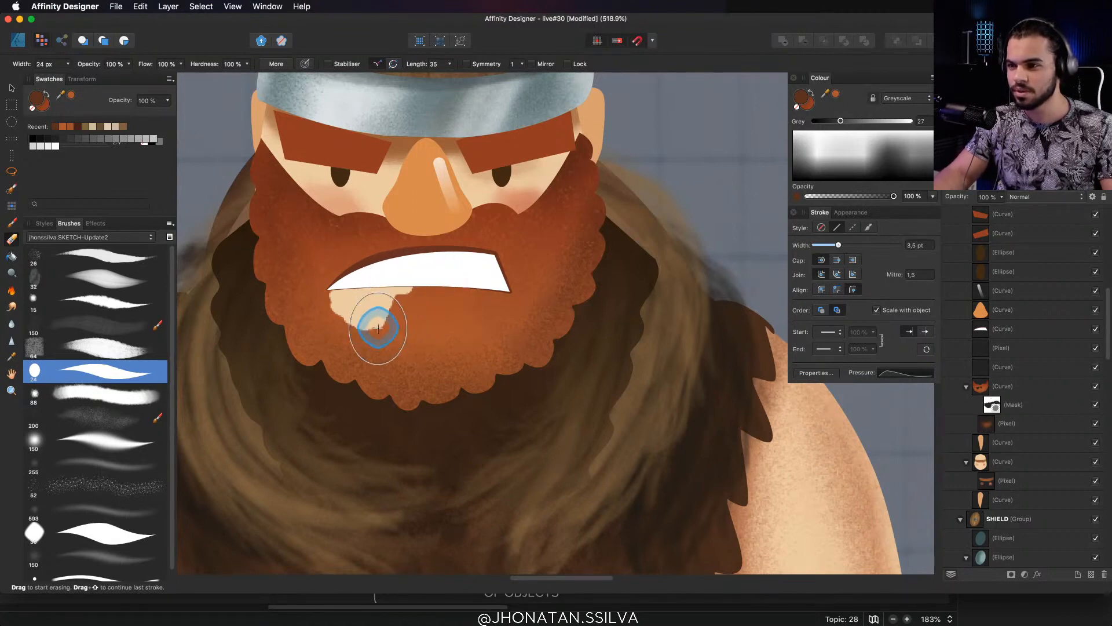
pyautogui.moveTo(417, 276)
pyautogui.mouseDown()
pyautogui.moveTo(397, 296)
pyautogui.moveTo(427, 289)
pyautogui.moveTo(478, 319)
pyautogui.moveTo(491, 291)
pyautogui.moveTo(278, 390)
pyautogui.mouseUp()
# On the beard's mask, erase a thin strip along the mouth's upper edge and cut hair-like notches into the tuft below it
pyautogui.press('z')
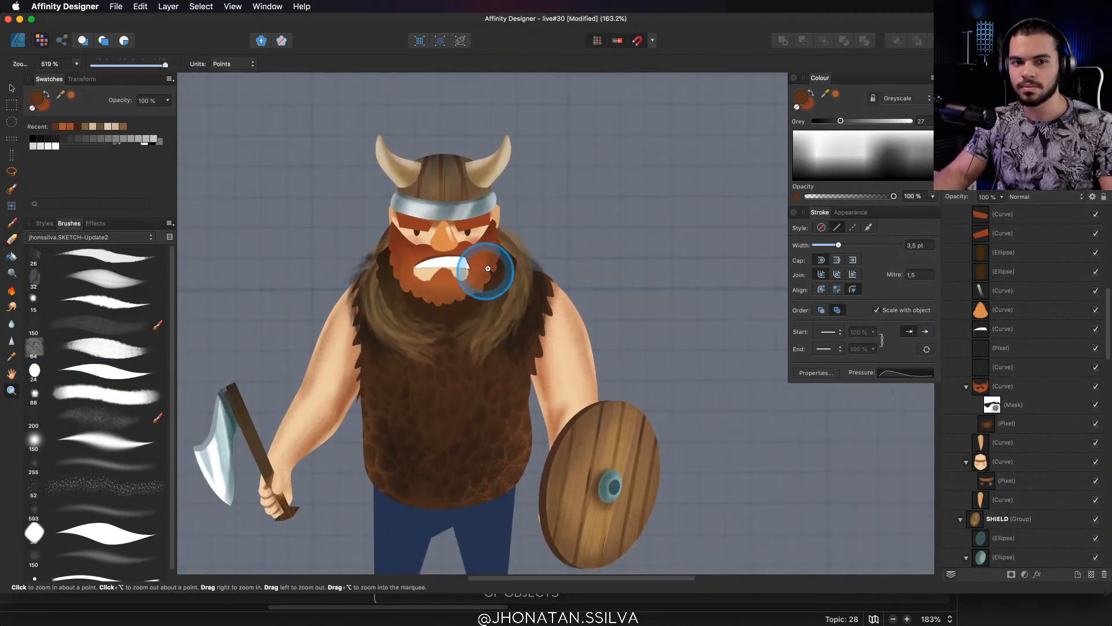
pyautogui.moveTo(449, 269); pyautogui.dragTo(489, 241)
pyautogui.press('v')
pyautogui.click(486, 257)
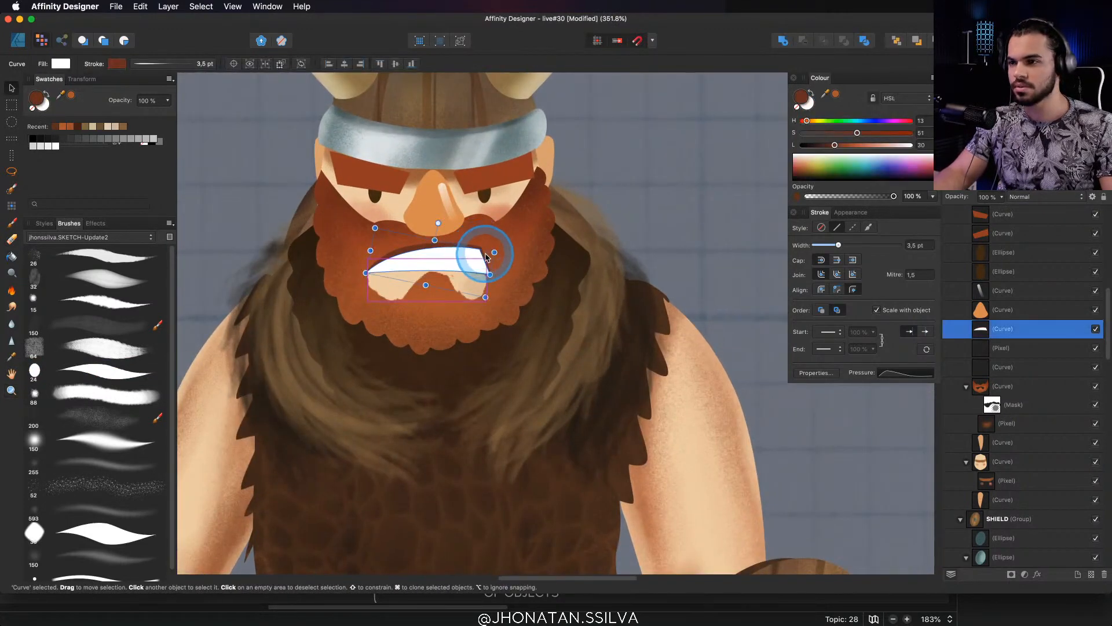
pyautogui.press('e')
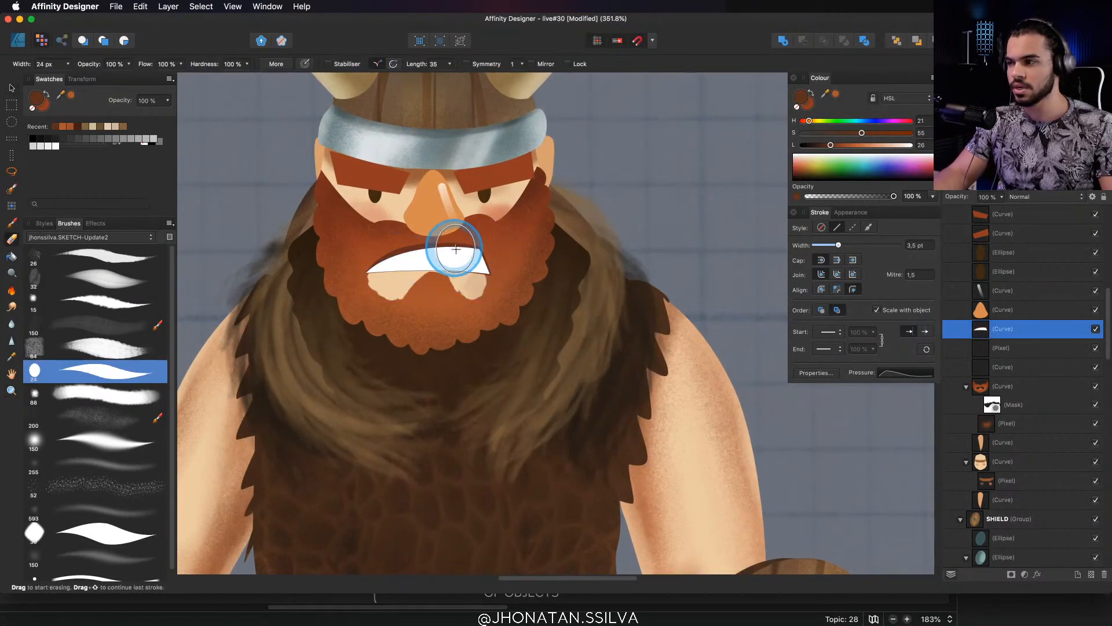
pyautogui.click(993, 406)
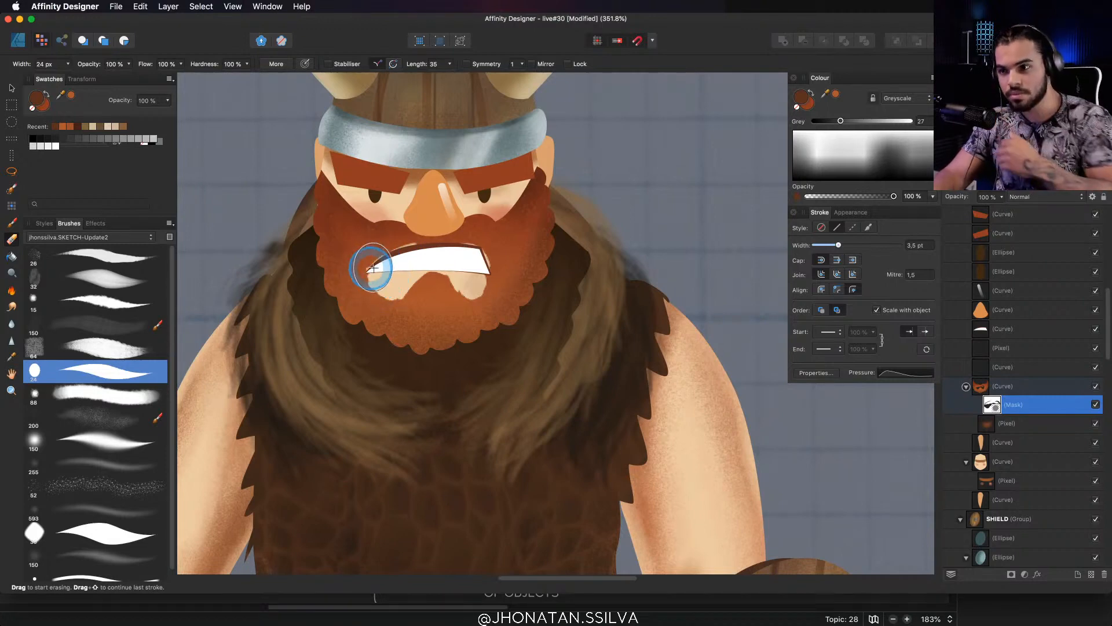
pyautogui.moveTo(399, 248); pyautogui.dragTo(382, 262)
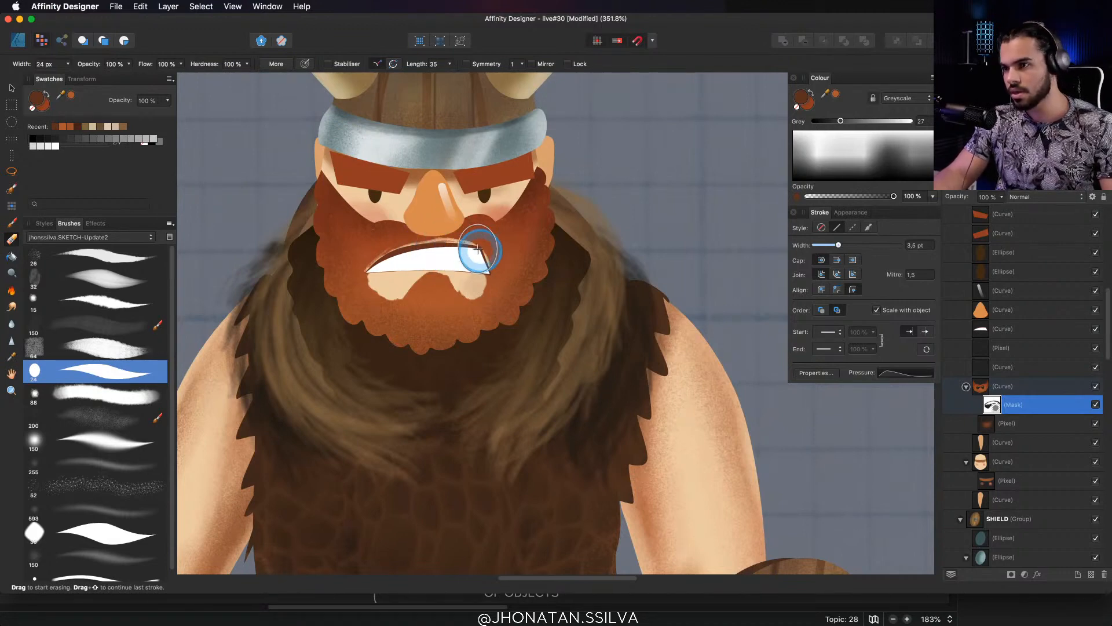
pyautogui.moveTo(478, 249); pyautogui.dragTo(486, 272)
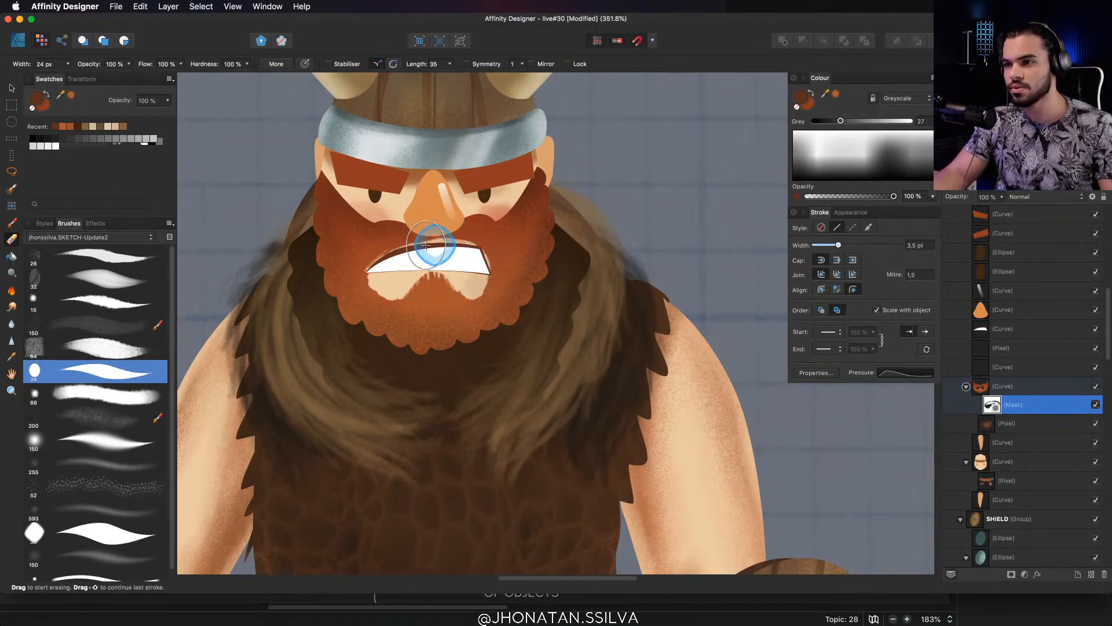
pyautogui.scroll(2, 463, 245)
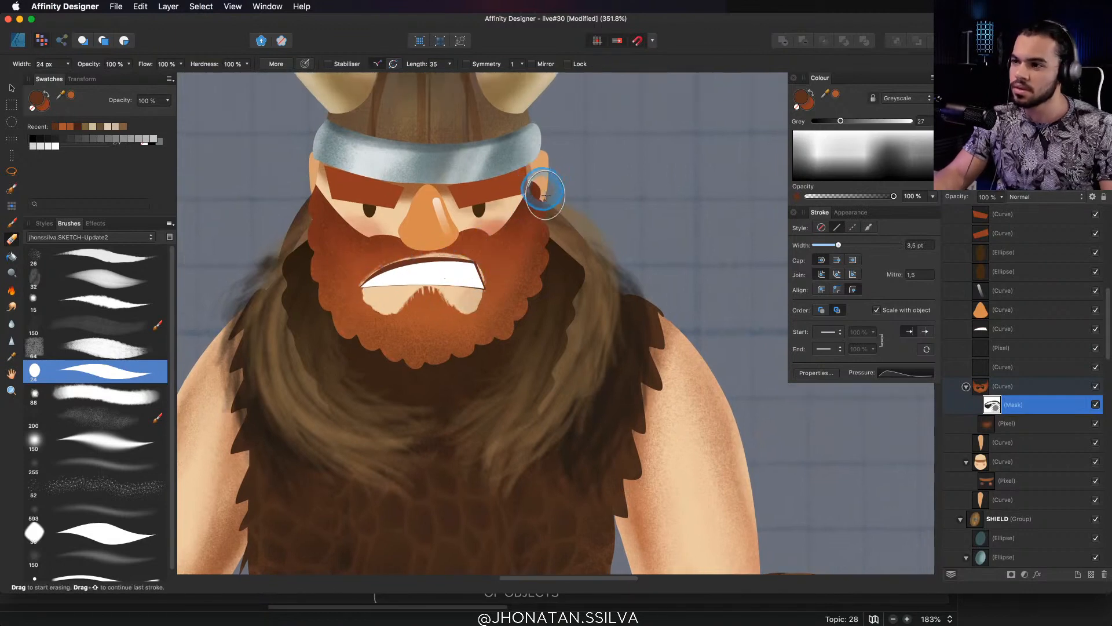
# Open the list of brush categories for erasing on the beard's mask
pyautogui.press('z')
pyautogui.moveTo(521, 234); pyautogui.dragTo(551, 235)
pyautogui.moveTo(339, 278); pyautogui.dragTo(424, 293)
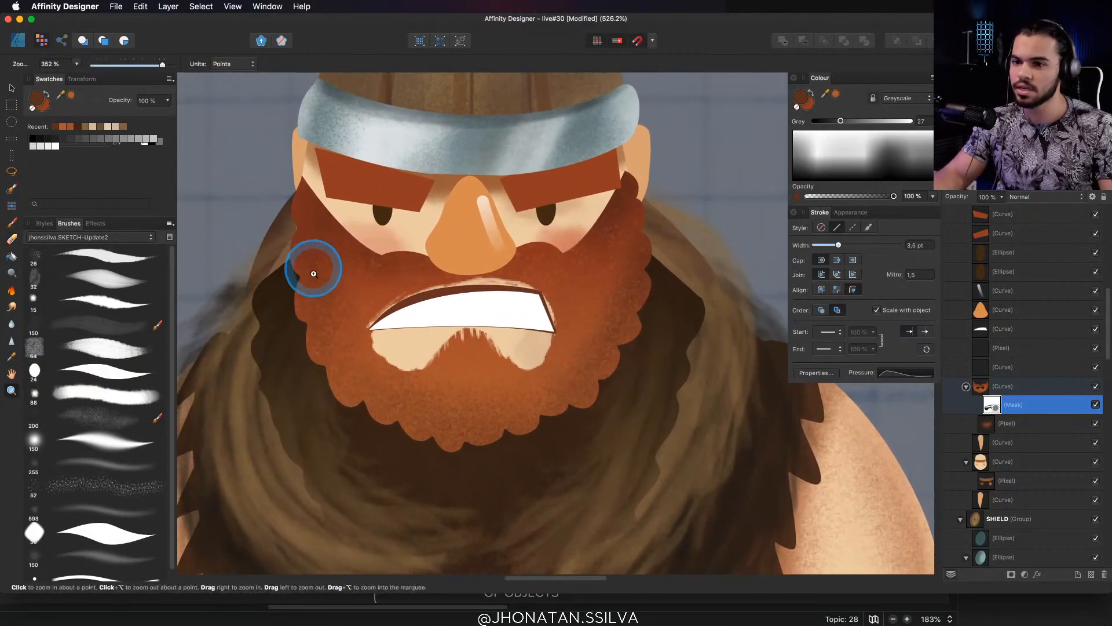
pyautogui.press('e')
pyautogui.click(104, 371)
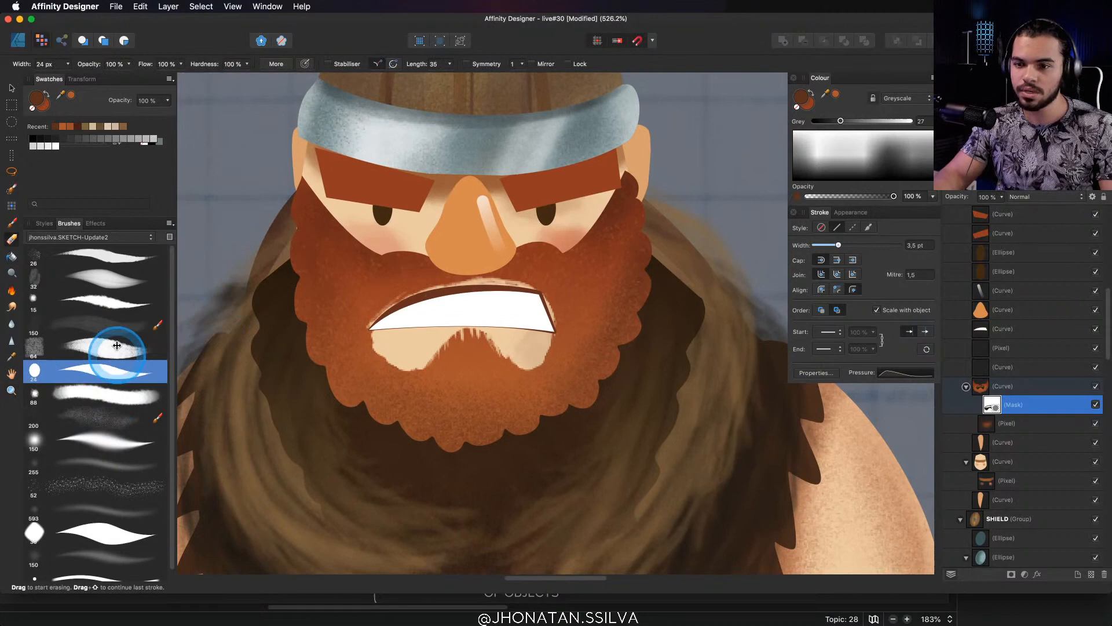
pyautogui.click(93, 237)
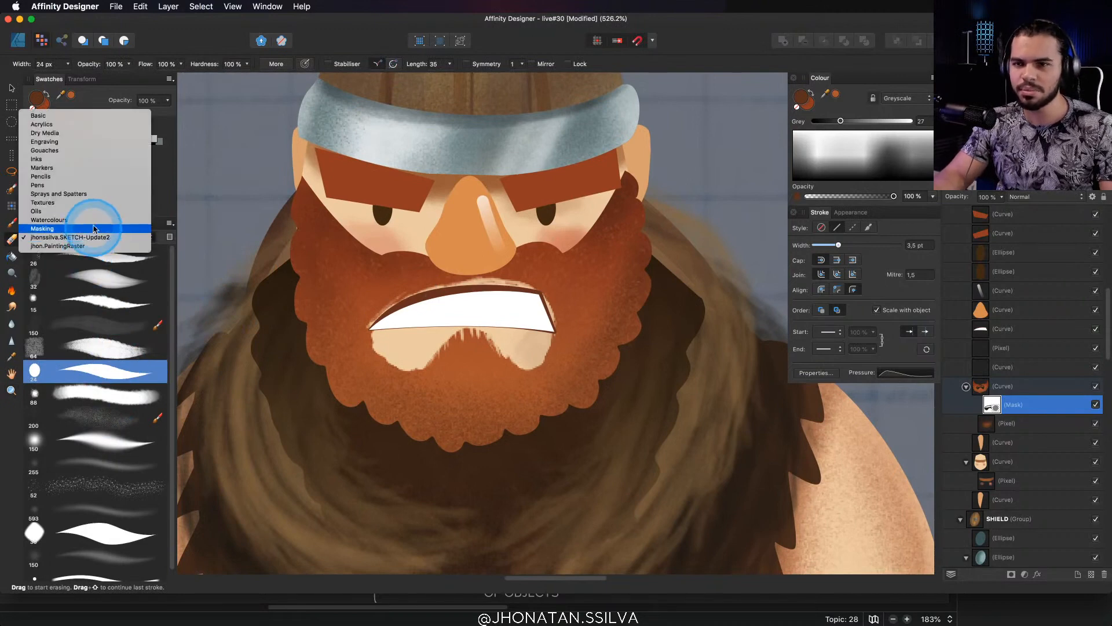
# Erase the left edge of the beard mask into hair-like strands with the first Engraving brush, reduced from its default size
pyautogui.click(63, 142)
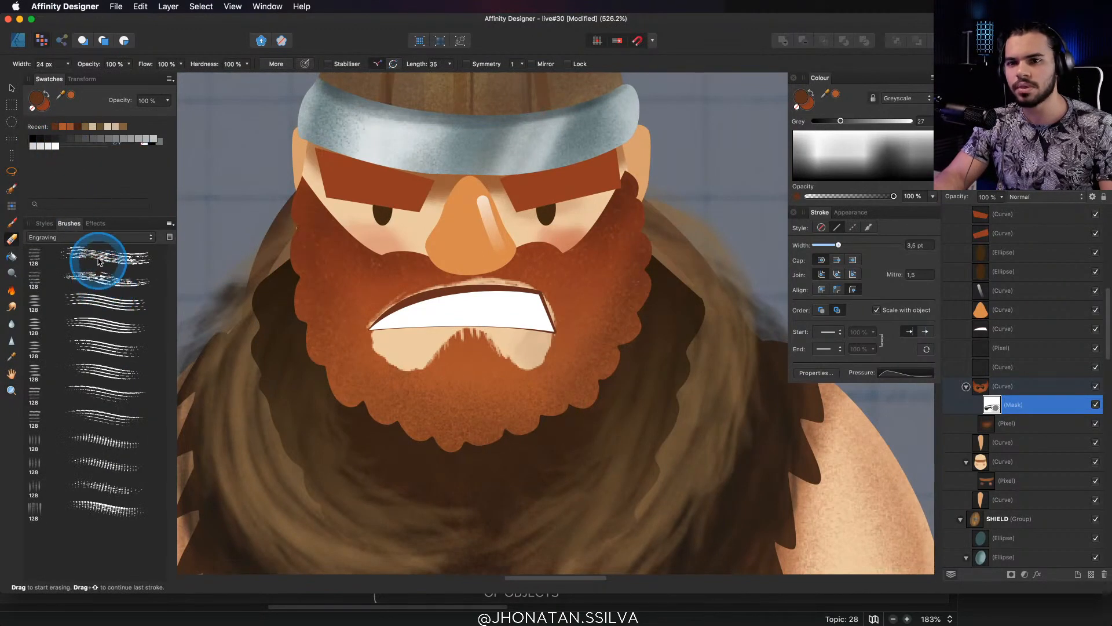
pyautogui.click(100, 256)
pyautogui.moveTo(275, 276)
pyautogui.mouseDown()
pyautogui.moveTo(296, 241)
pyautogui.moveTo(251, 249)
pyautogui.mouseUp()
pyautogui.moveTo(297, 218)
pyautogui.mouseDown()
pyautogui.moveTo(291, 241)
pyautogui.moveTo(301, 224)
pyautogui.moveTo(302, 246)
pyautogui.moveTo(317, 242)
pyautogui.mouseUp()
pyautogui.press('z')
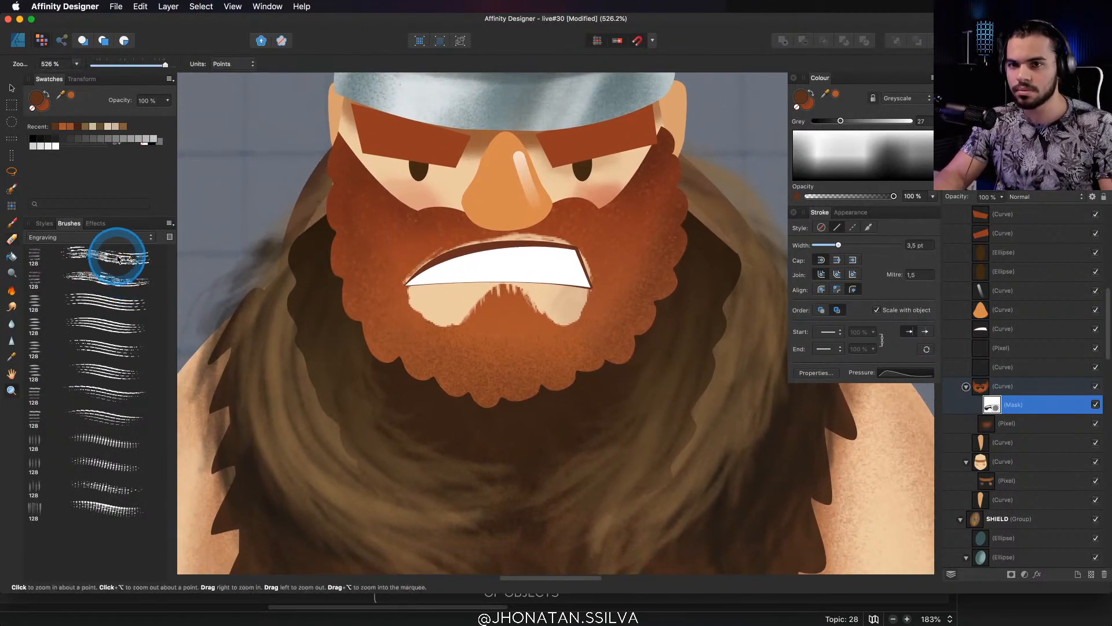
pyautogui.press('e')
pyautogui.click(116, 255)
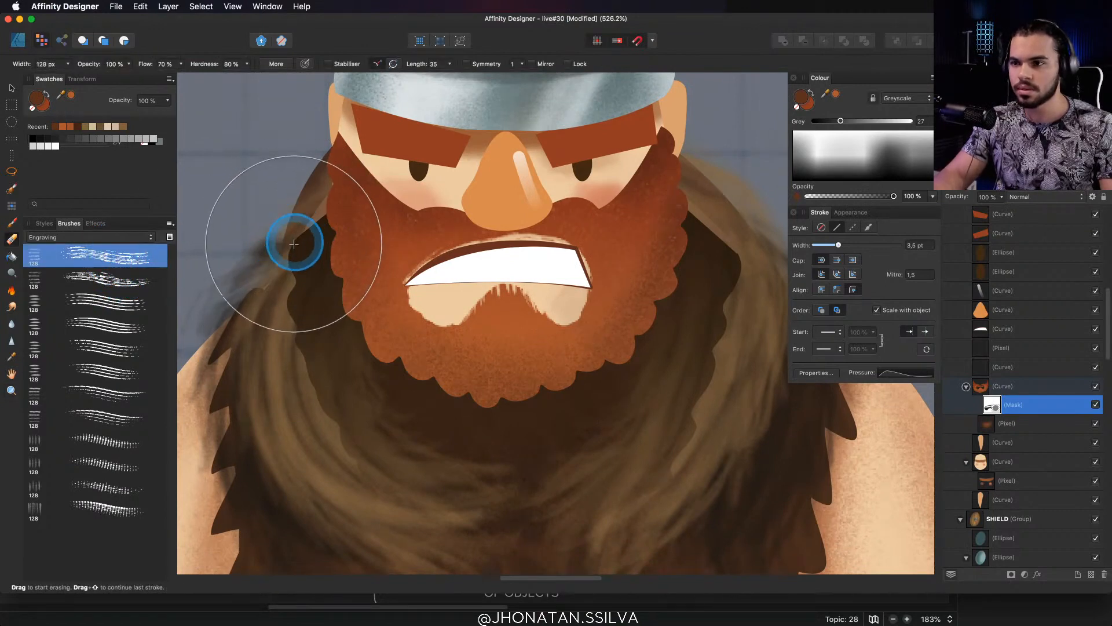
pyautogui.moveTo(350, 236); pyautogui.dragTo(248, 256)
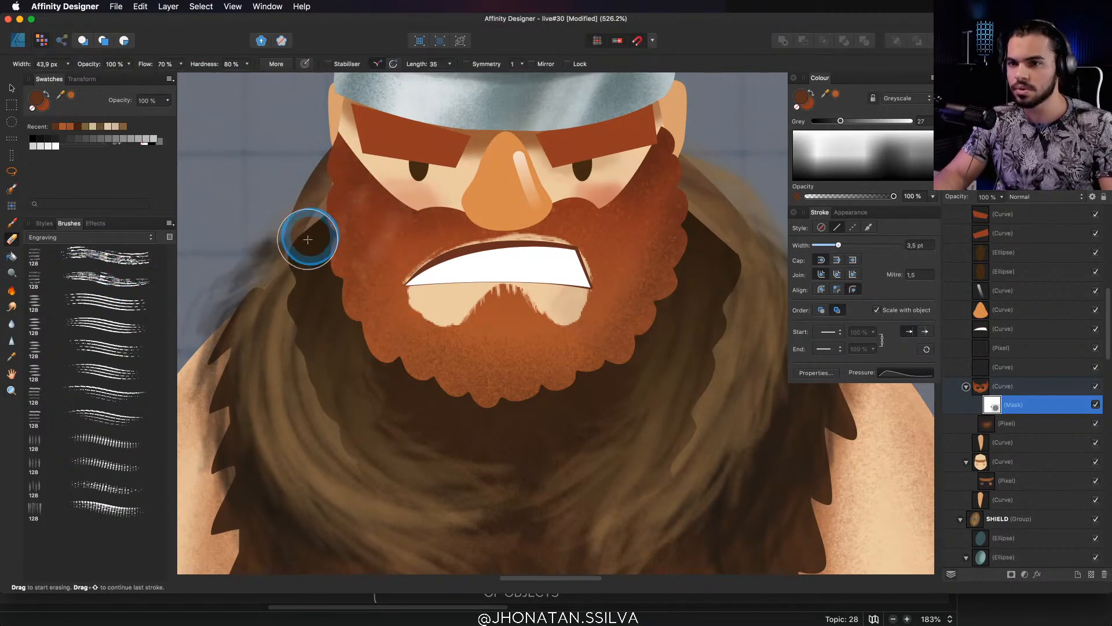
pyautogui.moveTo(314, 232)
pyautogui.mouseDown()
pyautogui.moveTo(330, 204)
pyautogui.moveTo(302, 260)
pyautogui.moveTo(310, 284)
pyautogui.moveTo(347, 259)
pyautogui.moveTo(323, 256)
pyautogui.moveTo(338, 261)
pyautogui.moveTo(329, 269)
pyautogui.moveTo(343, 250)
pyautogui.moveTo(338, 280)
pyautogui.moveTo(340, 262)
pyautogui.moveTo(359, 364)
pyautogui.moveTo(381, 414)
pyautogui.moveTo(361, 350)
pyautogui.moveTo(368, 383)
pyautogui.moveTo(380, 397)
pyautogui.moveTo(371, 365)
pyautogui.moveTo(406, 435)
pyautogui.moveTo(404, 398)
pyautogui.moveTo(423, 434)
pyautogui.moveTo(423, 401)
pyautogui.moveTo(415, 442)
pyautogui.mouseUp()
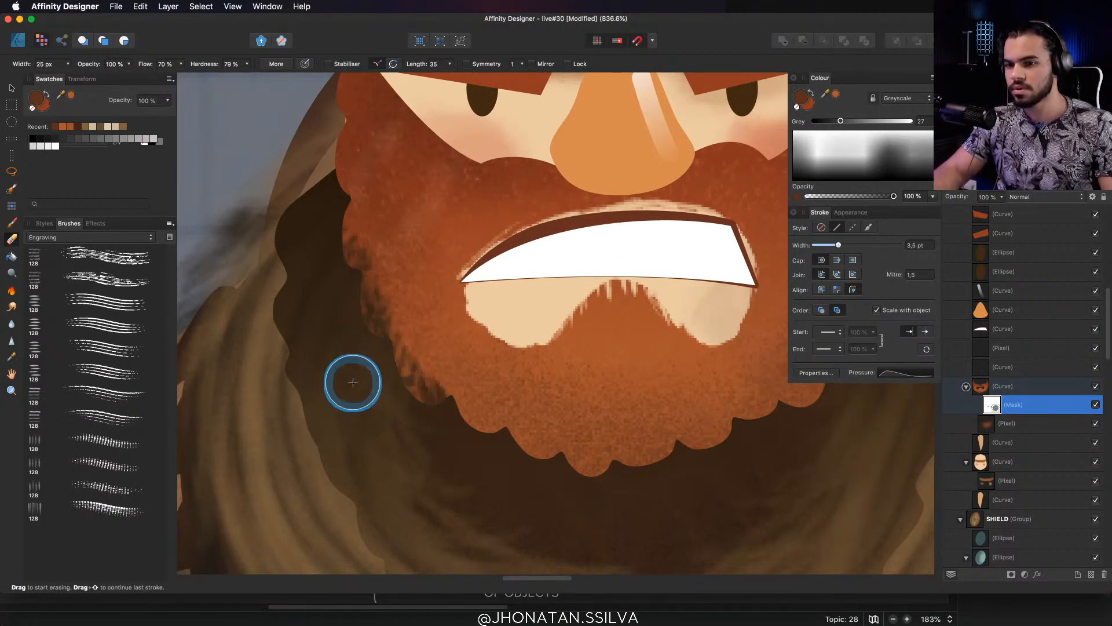
# Refine the beard mask's left and lower edges into finer strands with a thinner Engraving eraser brush about 17 px wide
pyautogui.click(116, 417)
pyautogui.moveTo(383, 406)
pyautogui.mouseDown()
pyautogui.moveTo(409, 406)
pyautogui.moveTo(366, 402)
pyautogui.moveTo(352, 412)
pyautogui.moveTo(431, 398)
pyautogui.moveTo(380, 398)
pyautogui.moveTo(417, 416)
pyautogui.moveTo(361, 323)
pyautogui.moveTo(368, 335)
pyautogui.moveTo(326, 183)
pyautogui.moveTo(326, 136)
pyautogui.mouseUp()
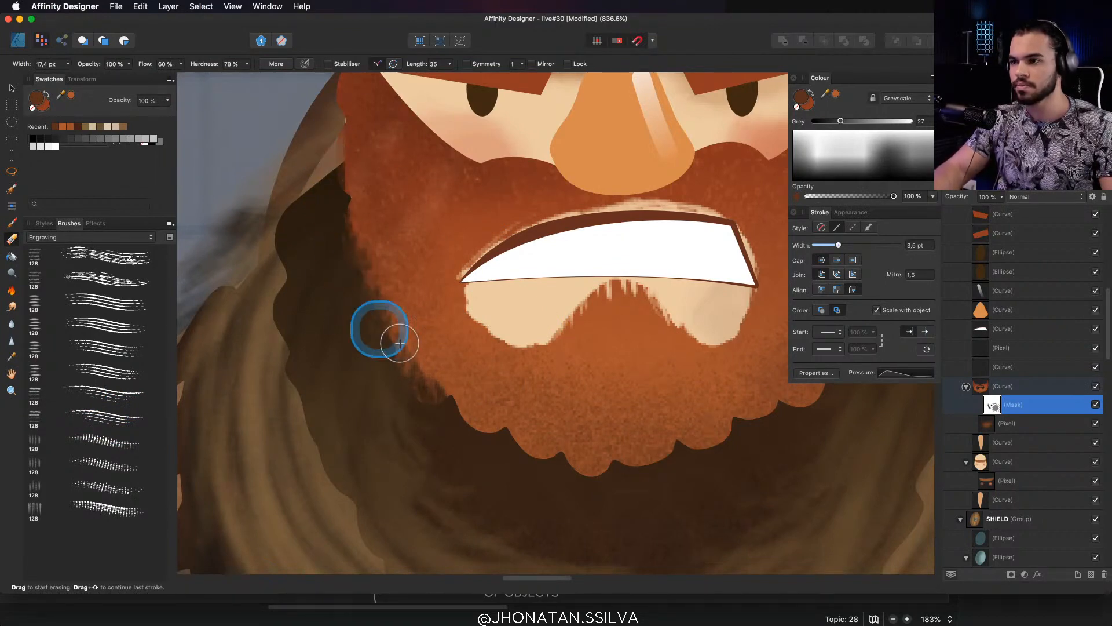
pyautogui.moveTo(469, 474)
pyautogui.mouseDown()
pyautogui.moveTo(380, 457)
pyautogui.moveTo(358, 422)
pyautogui.moveTo(368, 387)
pyautogui.moveTo(389, 390)
pyautogui.moveTo(430, 425)
pyautogui.moveTo(449, 426)
pyautogui.moveTo(435, 410)
pyautogui.moveTo(464, 412)
pyautogui.moveTo(490, 431)
pyautogui.moveTo(544, 405)
pyautogui.moveTo(574, 405)
pyautogui.moveTo(525, 422)
pyautogui.mouseUp()
pyautogui.moveTo(606, 418); pyautogui.dragTo(371, 446)
pyautogui.moveTo(565, 419); pyautogui.dragTo(469, 442)
pyautogui.moveTo(534, 418)
pyautogui.mouseDown()
pyautogui.moveTo(523, 393)
pyautogui.moveTo(490, 416)
pyautogui.moveTo(501, 389)
pyautogui.moveTo(497, 427)
pyautogui.moveTo(591, 363)
pyautogui.moveTo(616, 257)
pyautogui.moveTo(618, 291)
pyautogui.moveTo(620, 224)
pyautogui.moveTo(632, 258)
pyautogui.moveTo(611, 303)
pyautogui.moveTo(635, 248)
pyautogui.moveTo(628, 181)
pyautogui.mouseUp()
# Erase the beard mask's right side and both upper cheek edges into fine hair strands
pyautogui.scroll(1, 543, 416)
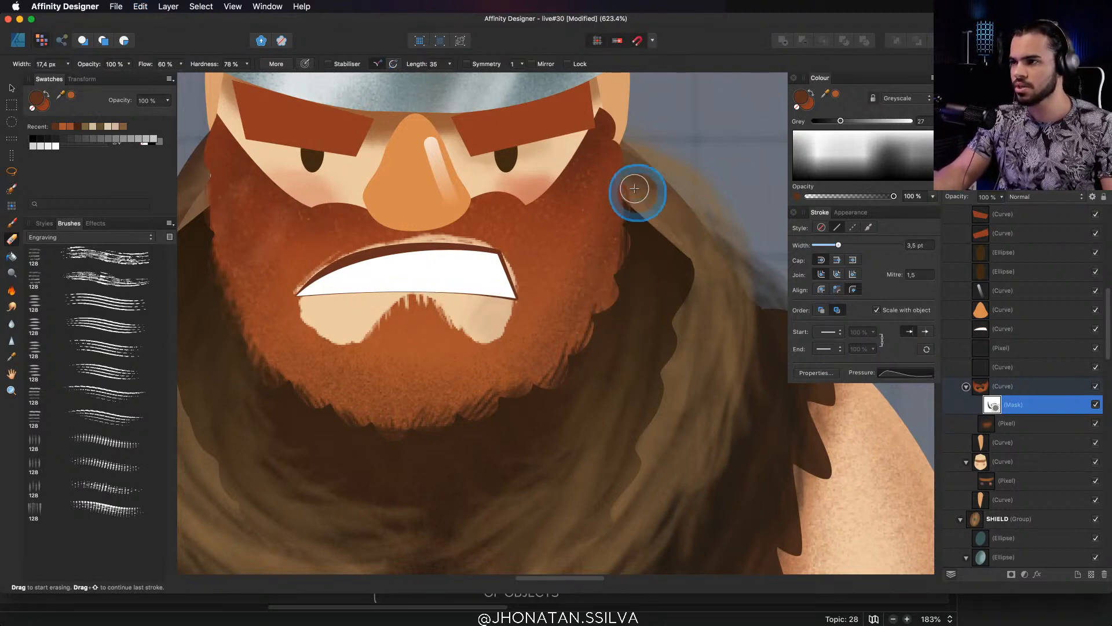
pyautogui.moveTo(598, 353)
pyautogui.mouseDown()
pyautogui.moveTo(584, 222)
pyautogui.moveTo(607, 234)
pyautogui.moveTo(575, 314)
pyautogui.mouseUp()
pyautogui.press('super+z')
pyautogui.moveTo(574, 265); pyautogui.dragTo(568, 301)
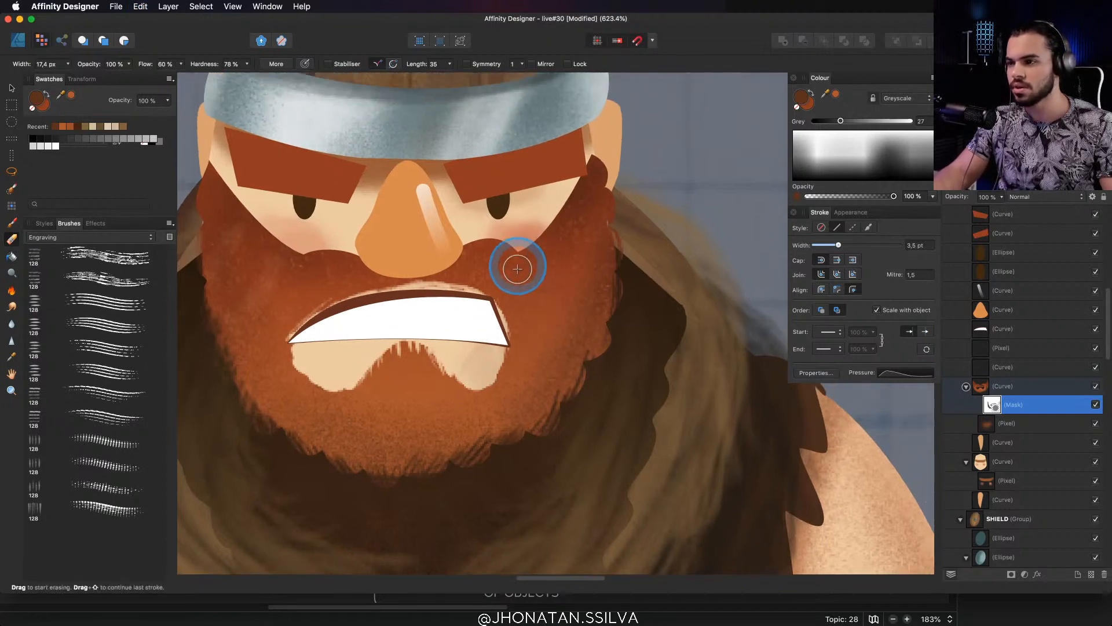
pyautogui.moveTo(540, 240)
pyautogui.mouseDown()
pyautogui.moveTo(570, 177)
pyautogui.moveTo(551, 204)
pyautogui.moveTo(488, 225)
pyautogui.moveTo(541, 254)
pyautogui.moveTo(531, 257)
pyautogui.moveTo(558, 184)
pyautogui.mouseUp()
pyautogui.press('super+z')
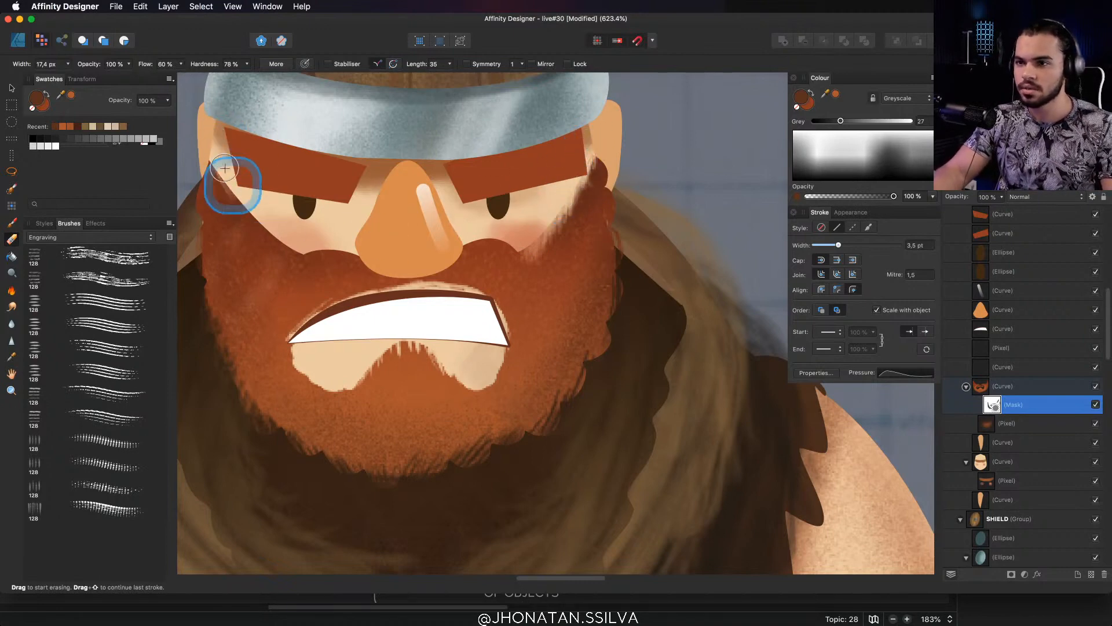
pyautogui.moveTo(225, 168)
pyautogui.mouseDown()
pyautogui.moveTo(218, 135)
pyautogui.moveTo(246, 186)
pyautogui.moveTo(227, 177)
pyautogui.moveTo(239, 199)
pyautogui.moveTo(220, 143)
pyautogui.moveTo(251, 204)
pyautogui.moveTo(245, 182)
pyautogui.moveTo(285, 233)
pyautogui.moveTo(270, 193)
pyautogui.moveTo(323, 238)
pyautogui.moveTo(295, 256)
pyautogui.moveTo(320, 277)
pyautogui.moveTo(284, 346)
pyautogui.moveTo(278, 336)
pyautogui.moveTo(304, 322)
pyautogui.moveTo(300, 345)
pyautogui.moveTo(362, 306)
pyautogui.mouseUp()
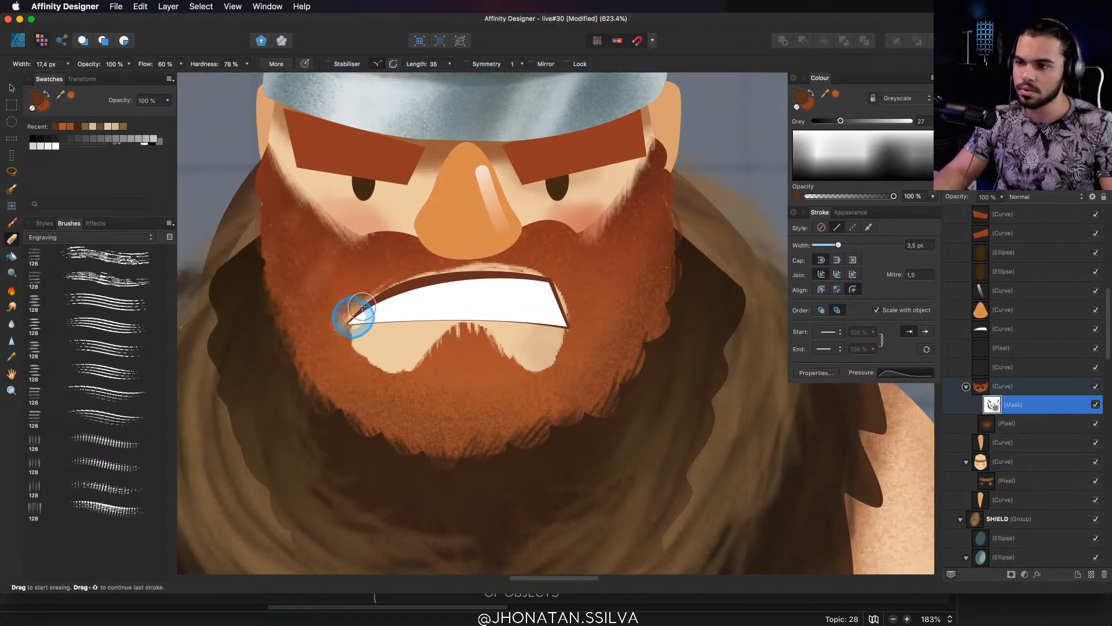
# Erase short hair strands into the beard mask at both mouth corners and in the tuft below the mouth
pyautogui.moveTo(557, 313); pyautogui.dragTo(577, 350)
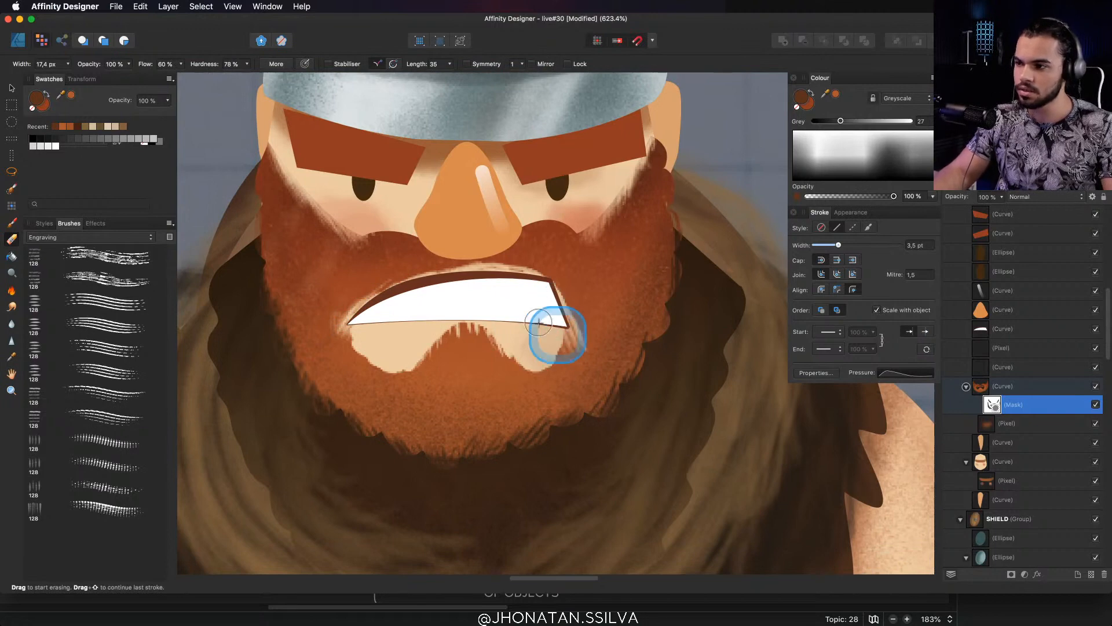
pyautogui.moveTo(364, 325); pyautogui.dragTo(447, 351)
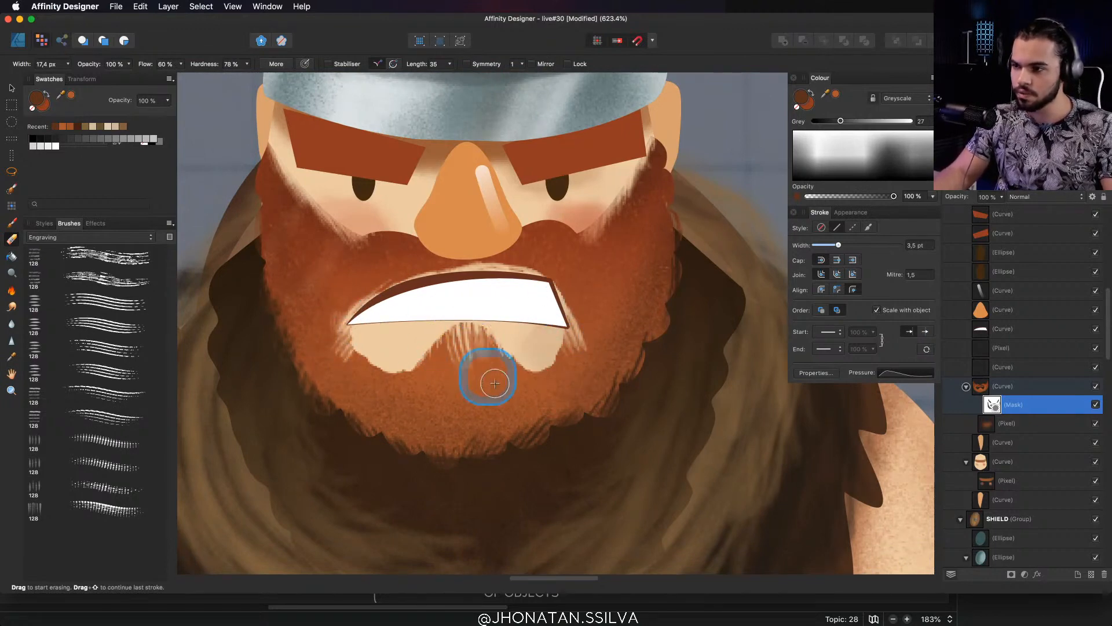
pyautogui.scroll(3, 486, 371)
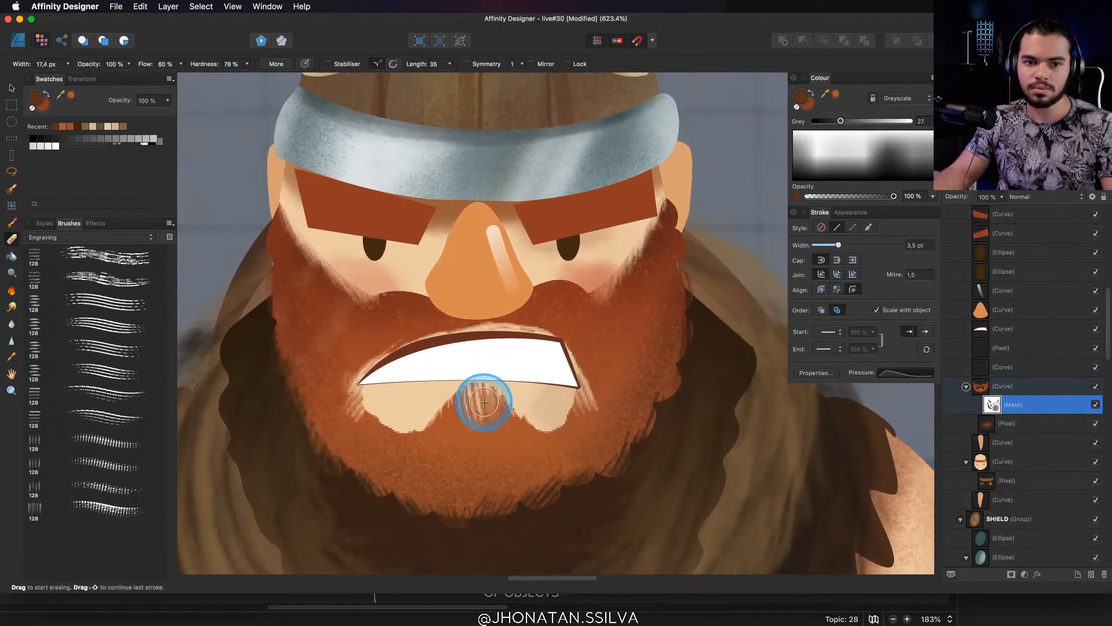
pyautogui.scroll(-1, 392, 390)
# Prepare the Paint Brush with the third Engraving brush at about 78 px and an HSL dark brown of lightness 18
pyautogui.press('b')
pyautogui.moveTo(376, 347); pyautogui.dragTo(337, 334)
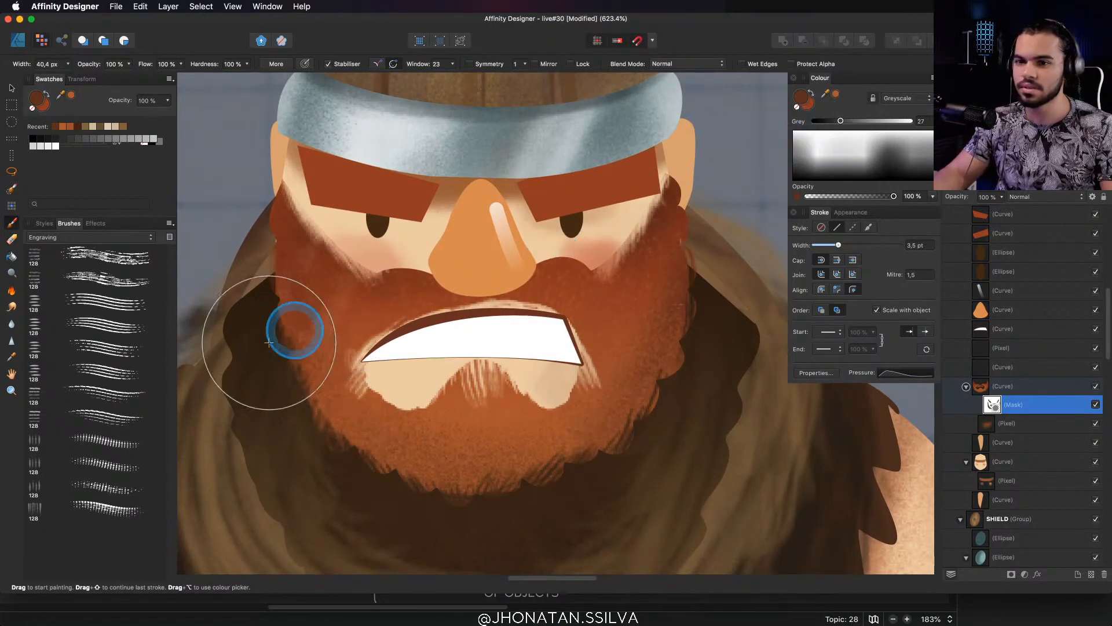
pyautogui.click(92, 301)
pyautogui.moveTo(350, 333); pyautogui.dragTo(275, 342)
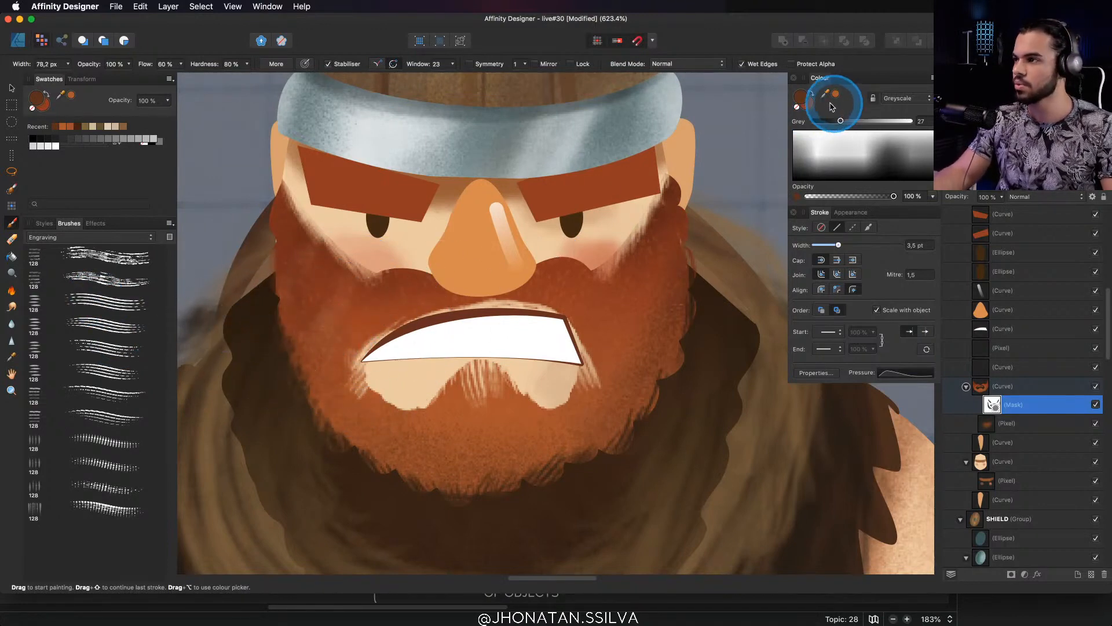
pyautogui.click(922, 99)
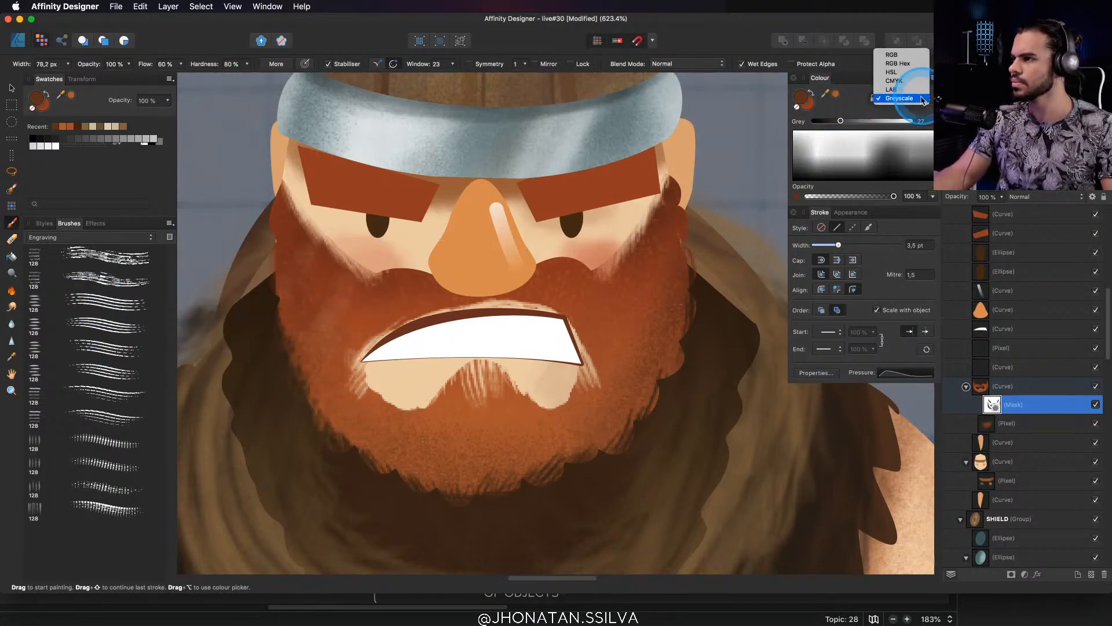
pyautogui.click(892, 72)
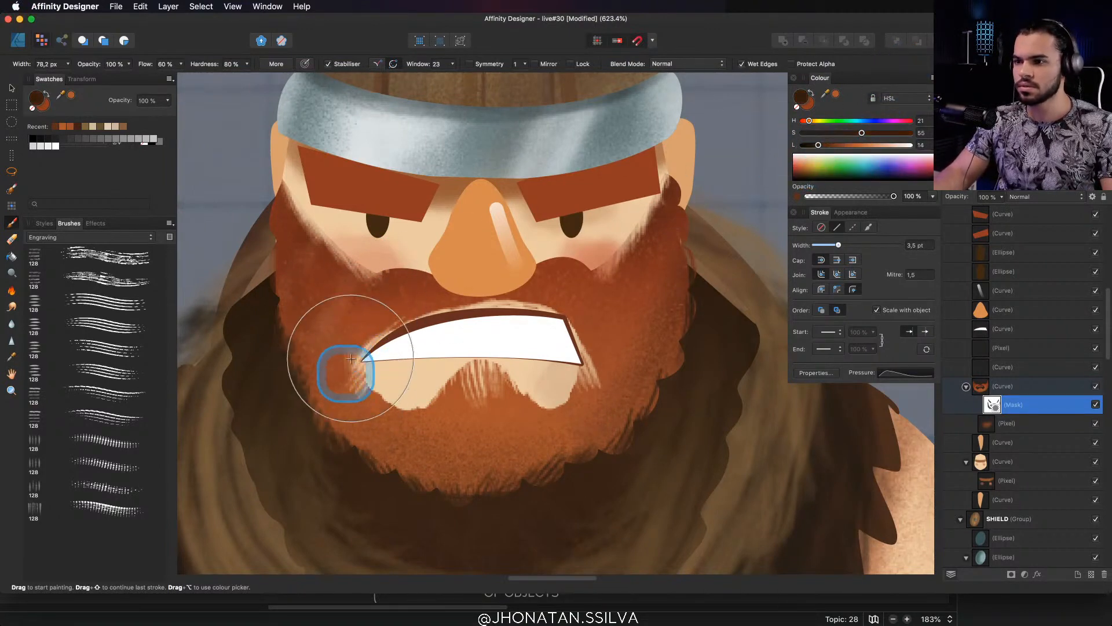
pyautogui.moveTo(818, 145); pyautogui.dragTo(822, 145)
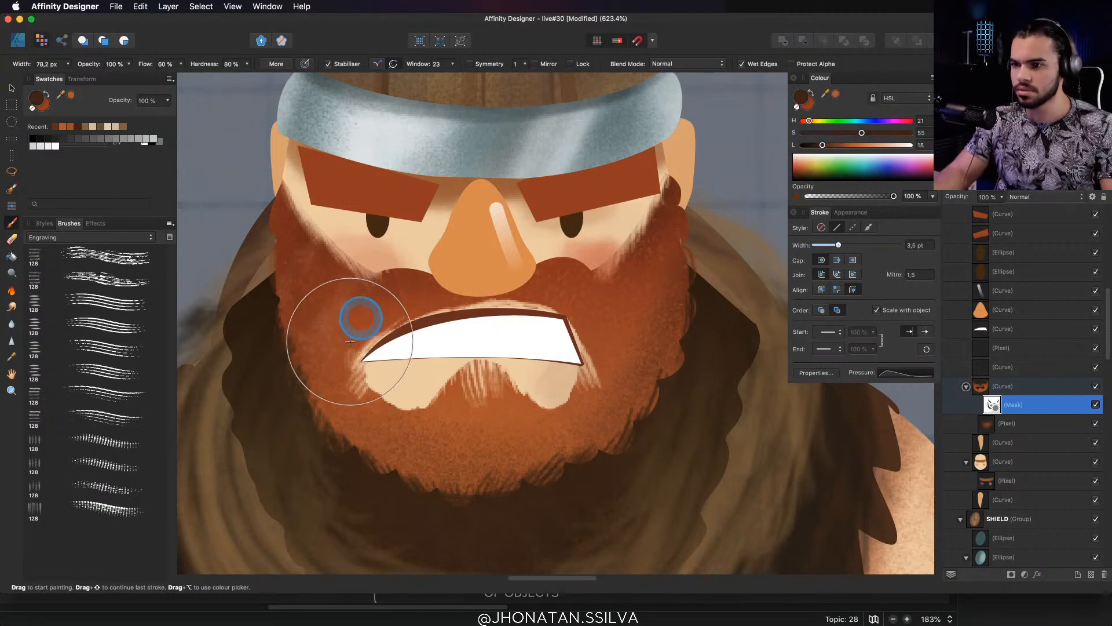
# Undo the test stroke on the beard mask and add a new pixel layer above the beard's existing shading layer
pyautogui.moveTo(360, 321); pyautogui.dragTo(363, 314)
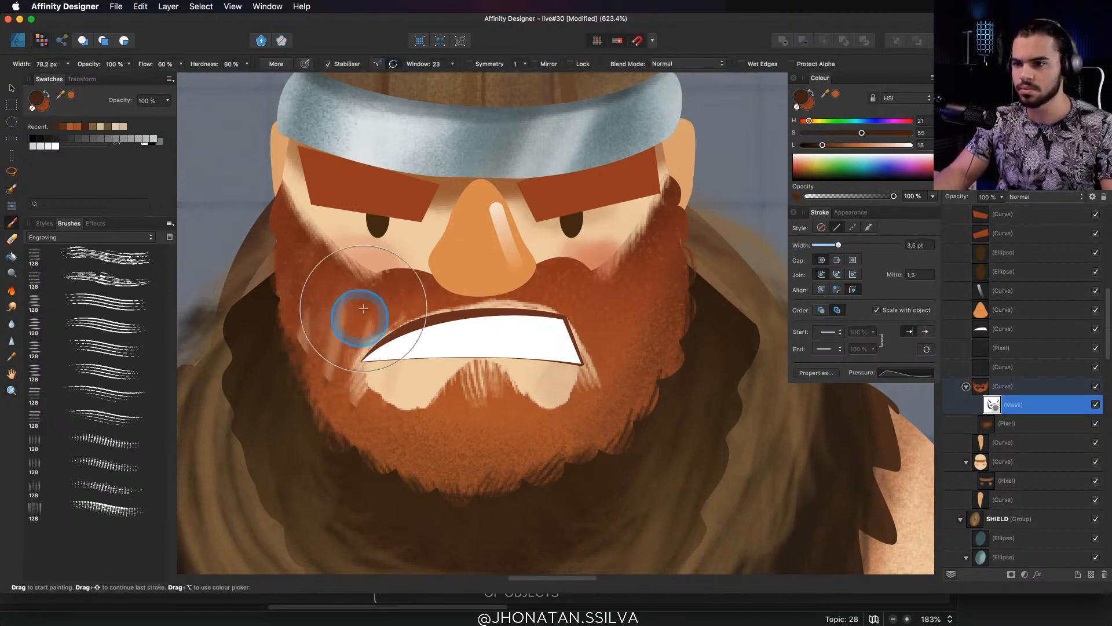
pyautogui.press('super+z')
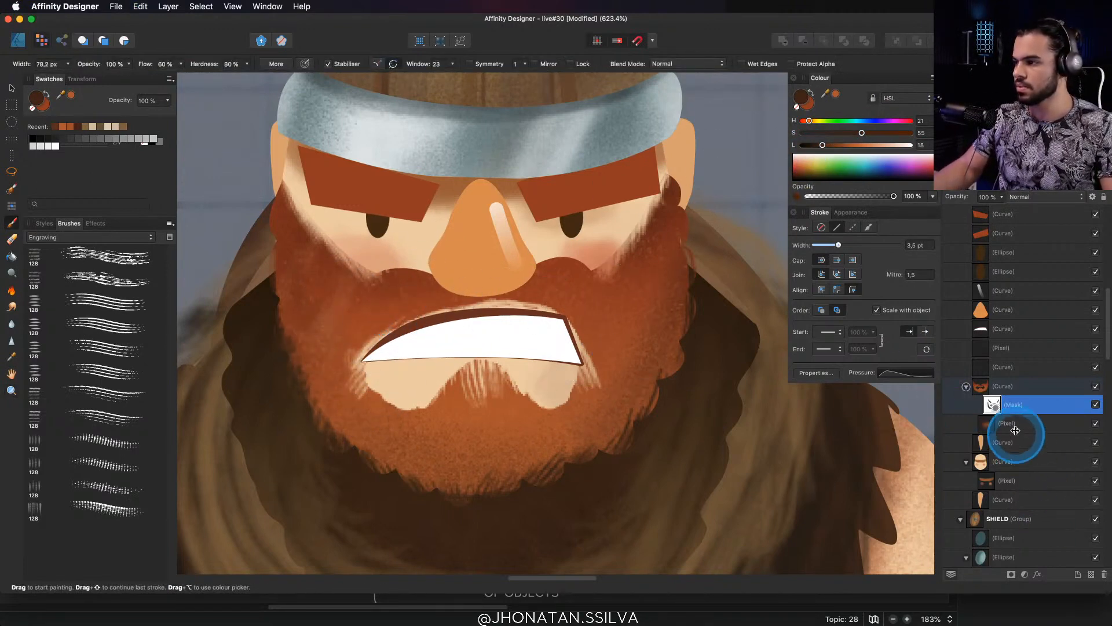
pyautogui.click(1017, 423)
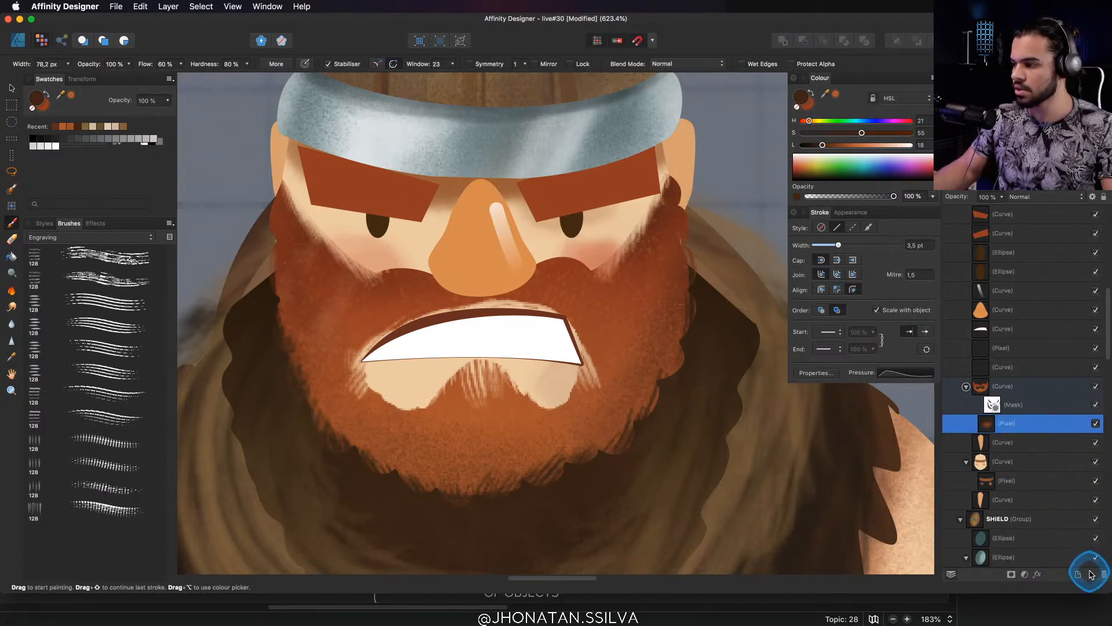
pyautogui.click(1092, 574)
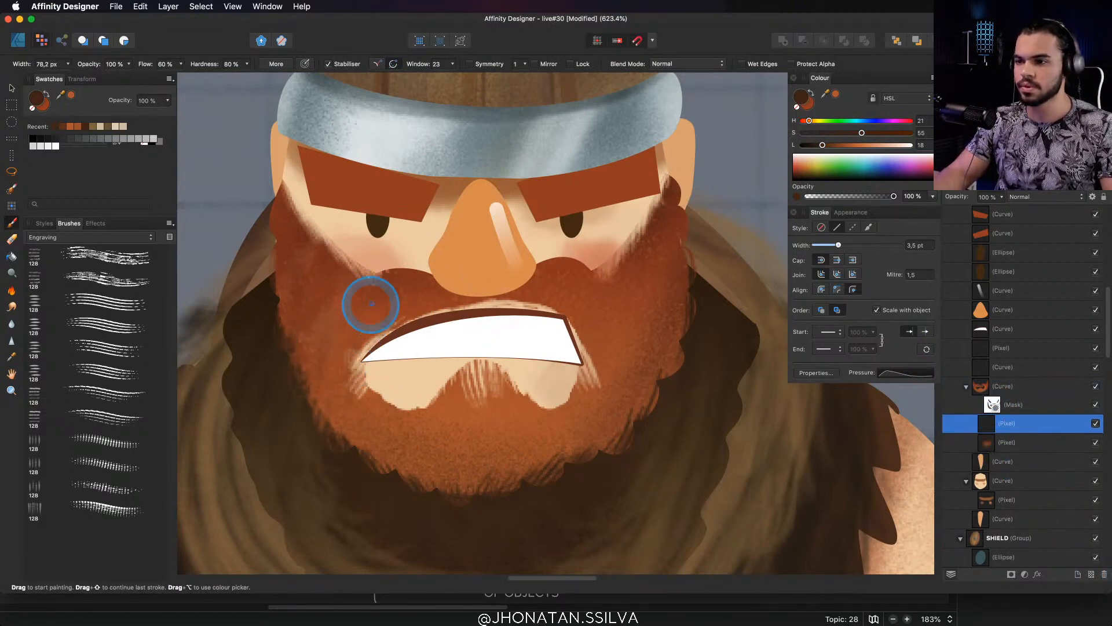
# Try dark brown hair strokes on the beard beside the mouth's left corner with an Engraving brush
pyautogui.press('super+z')
pyautogui.moveTo(381, 316)
pyautogui.mouseDown()
pyautogui.moveTo(343, 330)
pyautogui.moveTo(323, 319)
pyautogui.mouseUp()
pyautogui.click(127, 291)
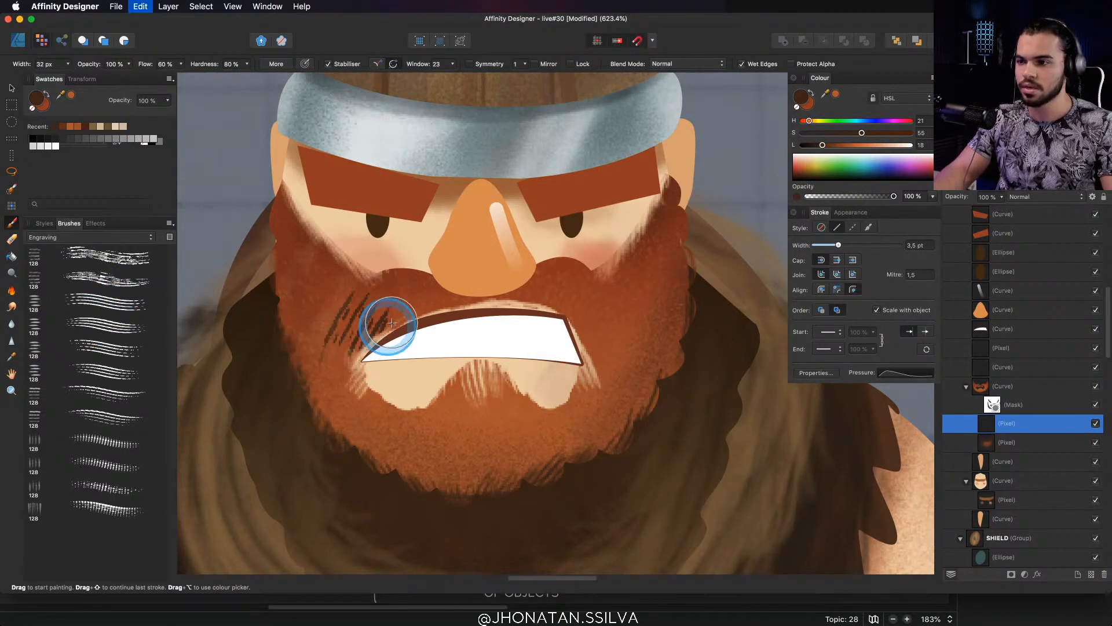
# Sample the beard's brown, darken it to lightness 32, and set the sixth Engraving brush to about 39 px without wet edges
pyautogui.keyDown('alt'); pyautogui.click(608, 323); pyautogui.keyUp('alt')
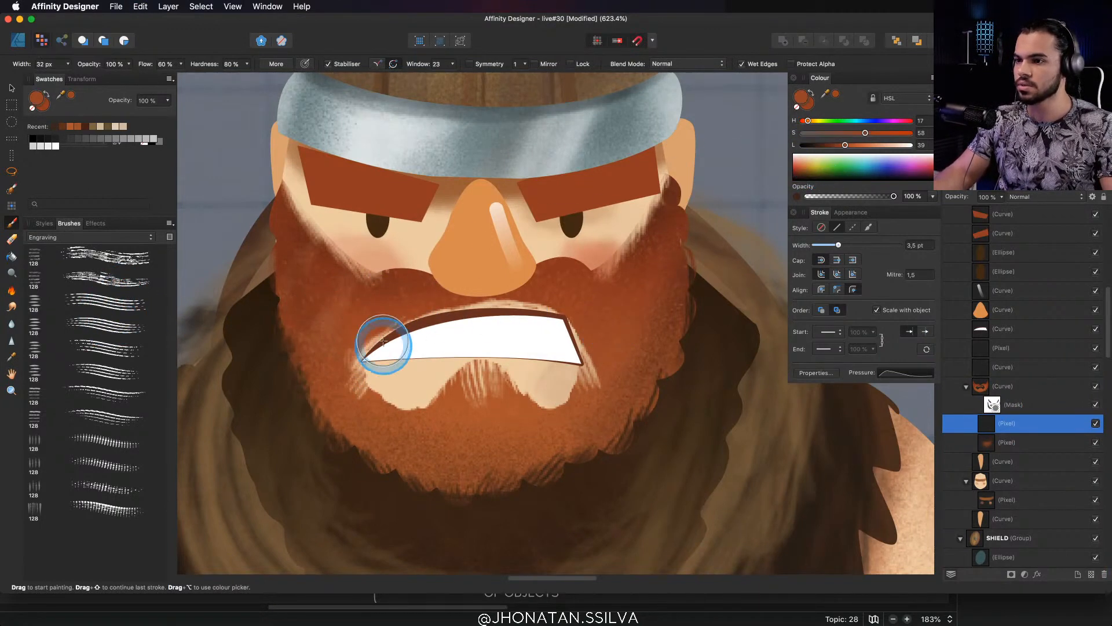
pyautogui.click(123, 377)
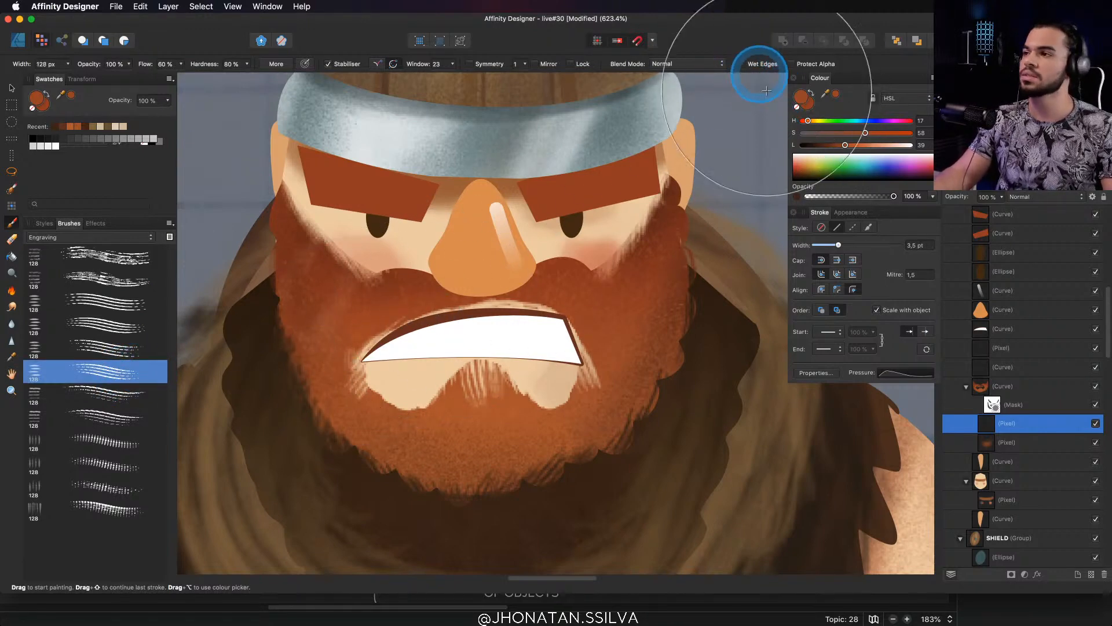
pyautogui.moveTo(845, 146); pyautogui.dragTo(837, 146)
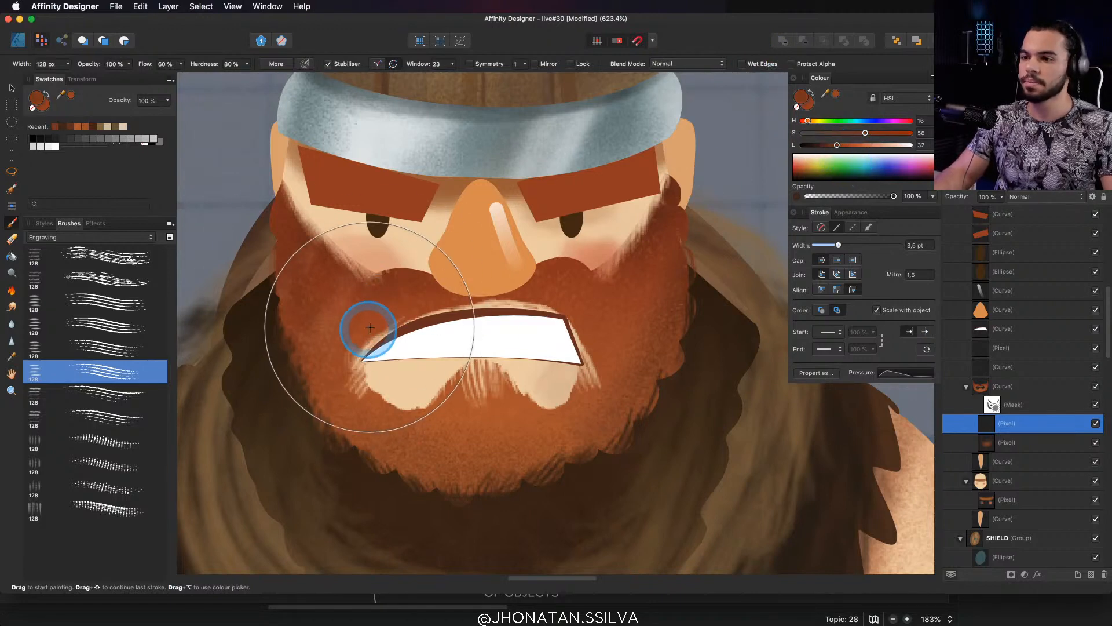
pyautogui.moveTo(380, 318); pyautogui.dragTo(326, 334)
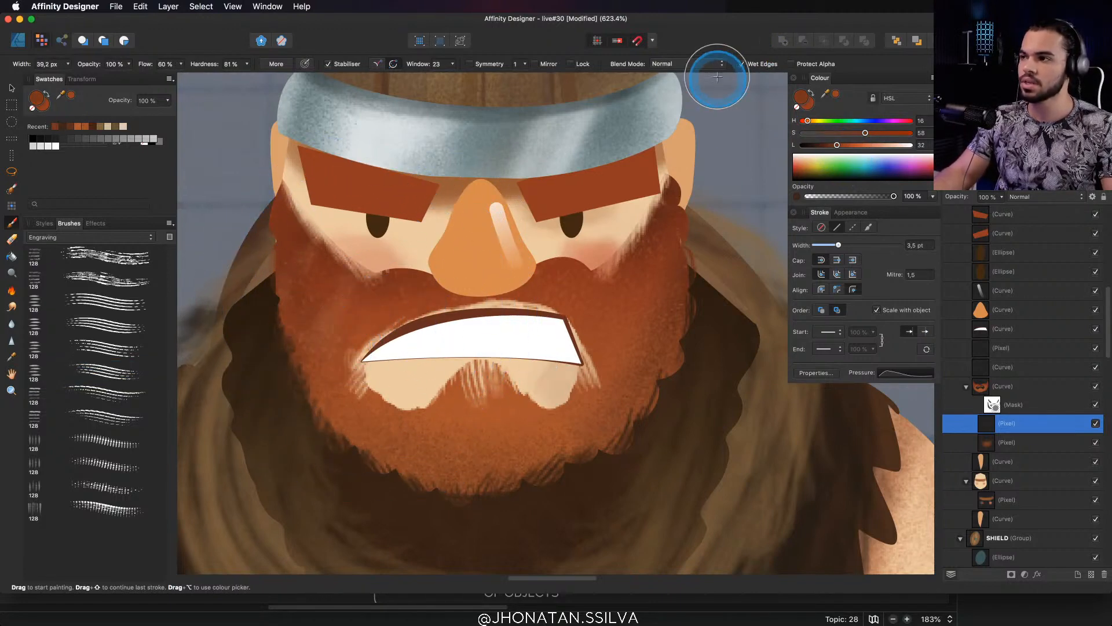
pyautogui.click(741, 67)
# Paint medium-brown hair strands across the moustache, both sides and chin of the beard on the new pixel layer
pyautogui.moveTo(376, 286)
pyautogui.mouseDown()
pyautogui.moveTo(341, 376)
pyautogui.moveTo(395, 279)
pyautogui.moveTo(341, 359)
pyautogui.moveTo(438, 288)
pyautogui.moveTo(370, 328)
pyautogui.moveTo(463, 290)
pyautogui.mouseUp()
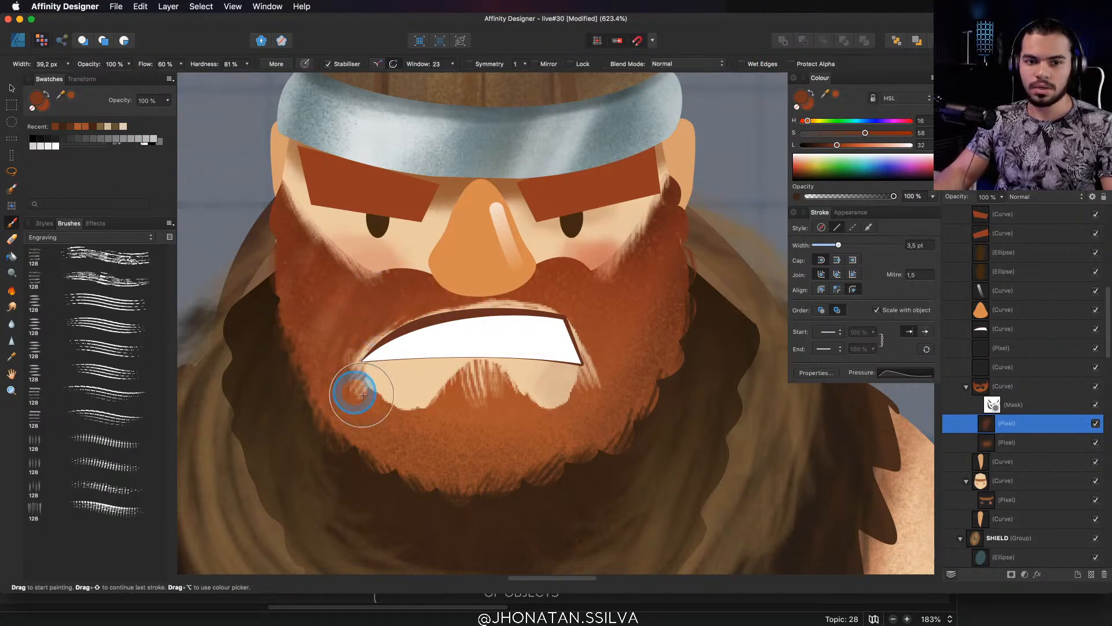
pyautogui.moveTo(360, 395)
pyautogui.mouseDown()
pyautogui.moveTo(571, 315)
pyautogui.moveTo(612, 325)
pyautogui.mouseUp()
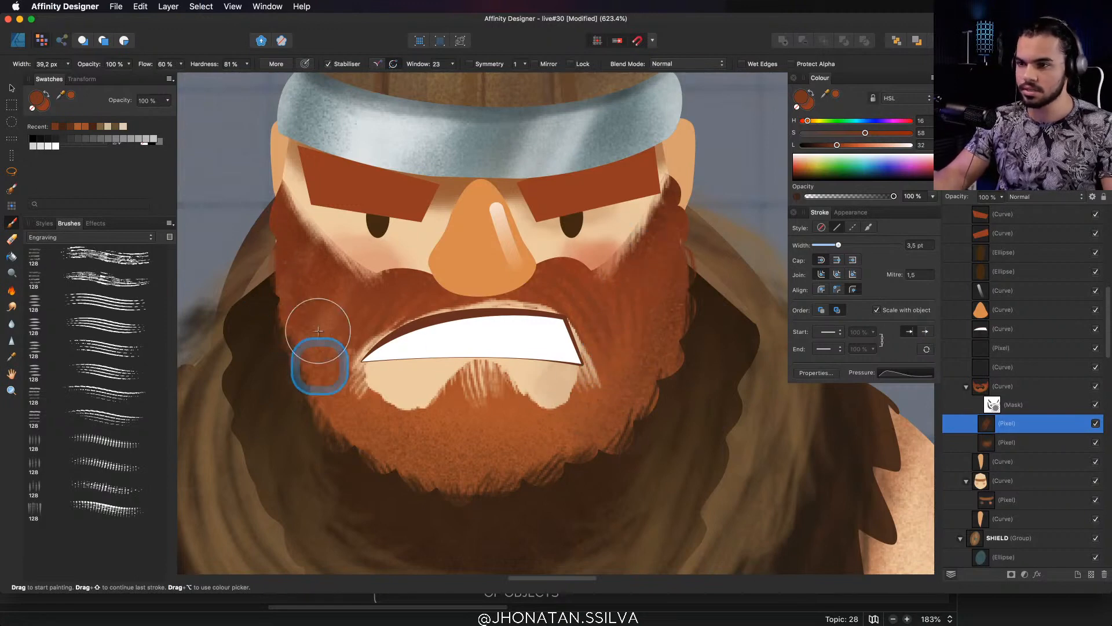
pyautogui.moveTo(320, 331); pyautogui.dragTo(337, 399)
pyautogui.moveTo(296, 279); pyautogui.dragTo(344, 387)
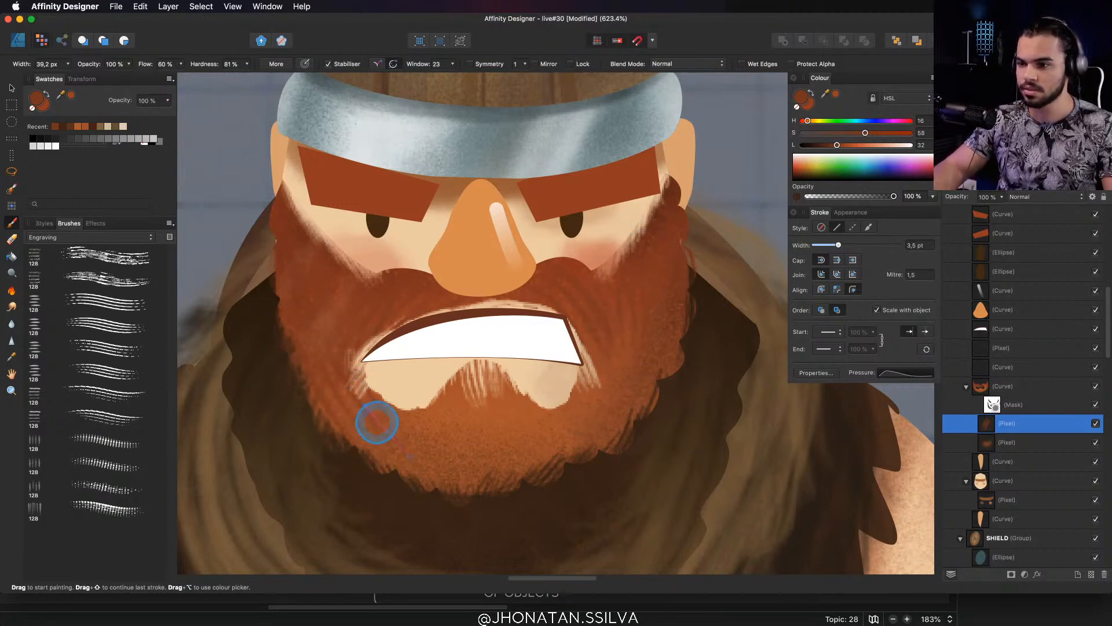
pyautogui.moveTo(457, 412)
pyautogui.mouseDown()
pyautogui.moveTo(483, 438)
pyautogui.moveTo(541, 445)
pyautogui.moveTo(581, 392)
pyautogui.mouseUp()
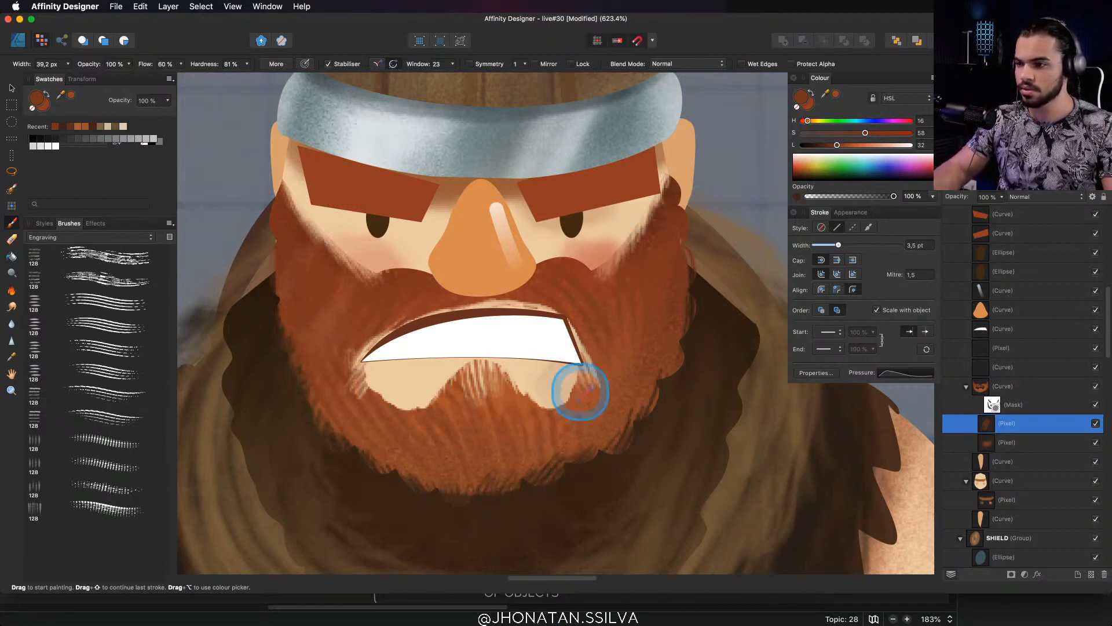
# Lower the brush colour's lightness to 16 and paint darker hair strands along the beard's sides and chin
pyautogui.moveTo(832, 149); pyautogui.dragTo(819, 147)
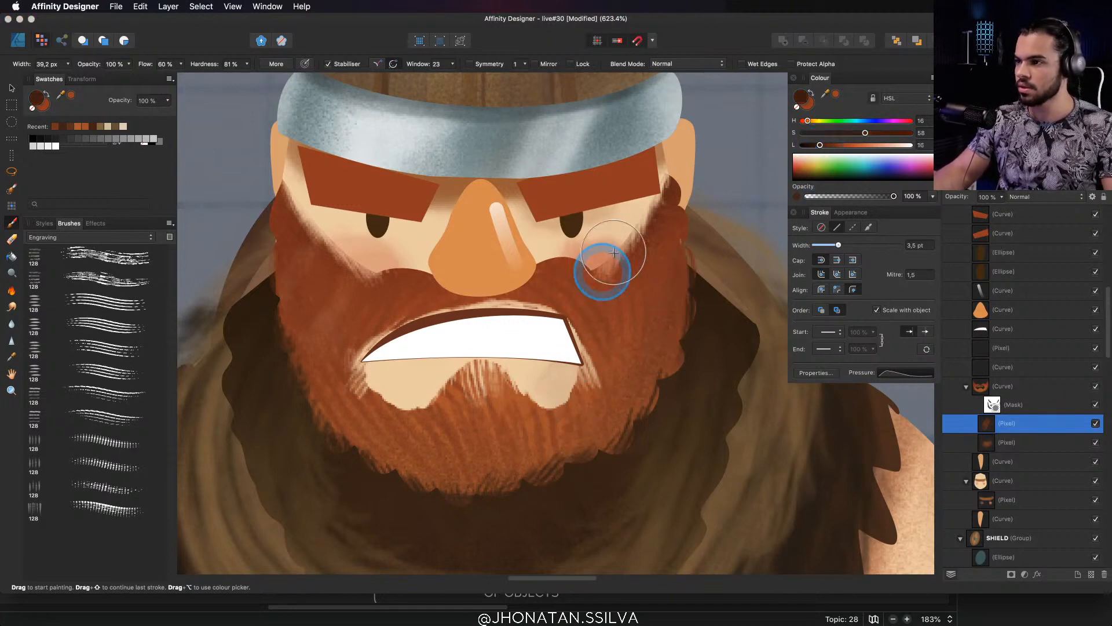
pyautogui.moveTo(605, 262); pyautogui.dragTo(648, 333)
pyautogui.moveTo(645, 276); pyautogui.dragTo(603, 463)
pyautogui.moveTo(294, 221)
pyautogui.mouseDown()
pyautogui.moveTo(325, 395)
pyautogui.moveTo(288, 334)
pyautogui.moveTo(317, 374)
pyautogui.mouseUp()
pyautogui.moveTo(390, 427)
pyautogui.mouseDown()
pyautogui.moveTo(433, 447)
pyautogui.moveTo(458, 420)
pyautogui.mouseUp()
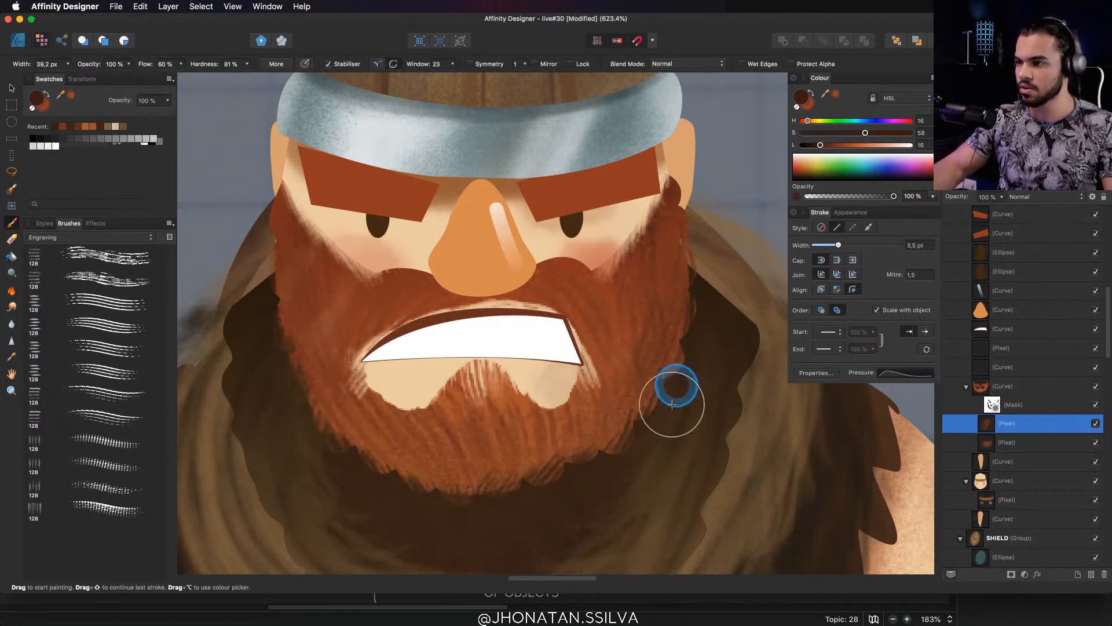
pyautogui.moveTo(289, 267)
pyautogui.mouseDown()
pyautogui.moveTo(287, 313)
pyautogui.moveTo(261, 323)
pyautogui.moveTo(315, 427)
pyautogui.moveTo(315, 358)
pyautogui.moveTo(333, 523)
pyautogui.mouseUp()
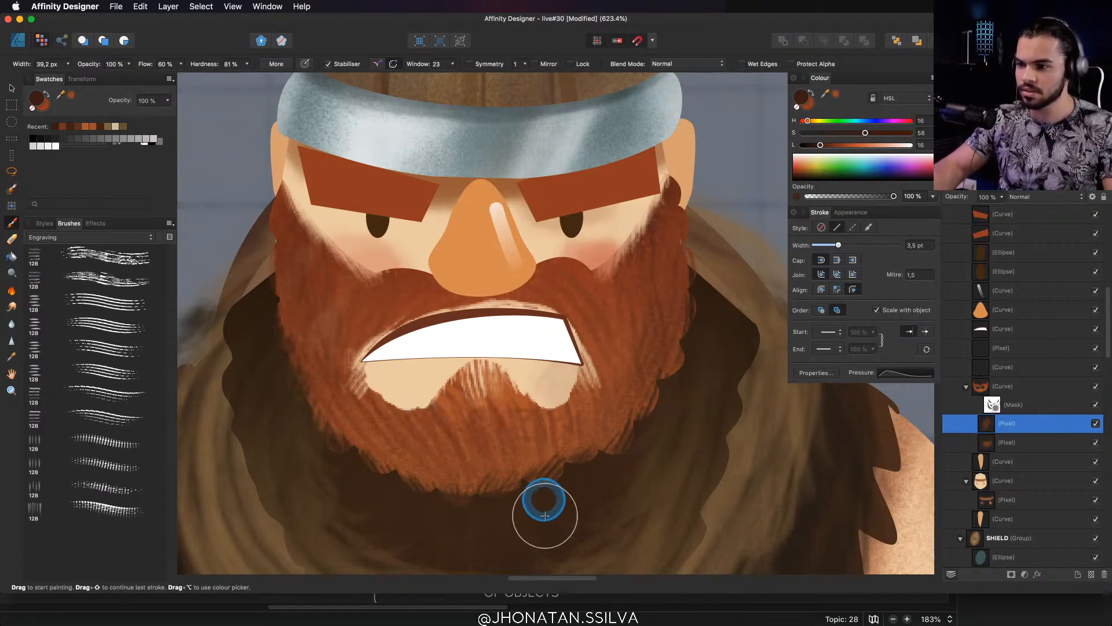
pyautogui.moveTo(663, 344); pyautogui.dragTo(503, 318)
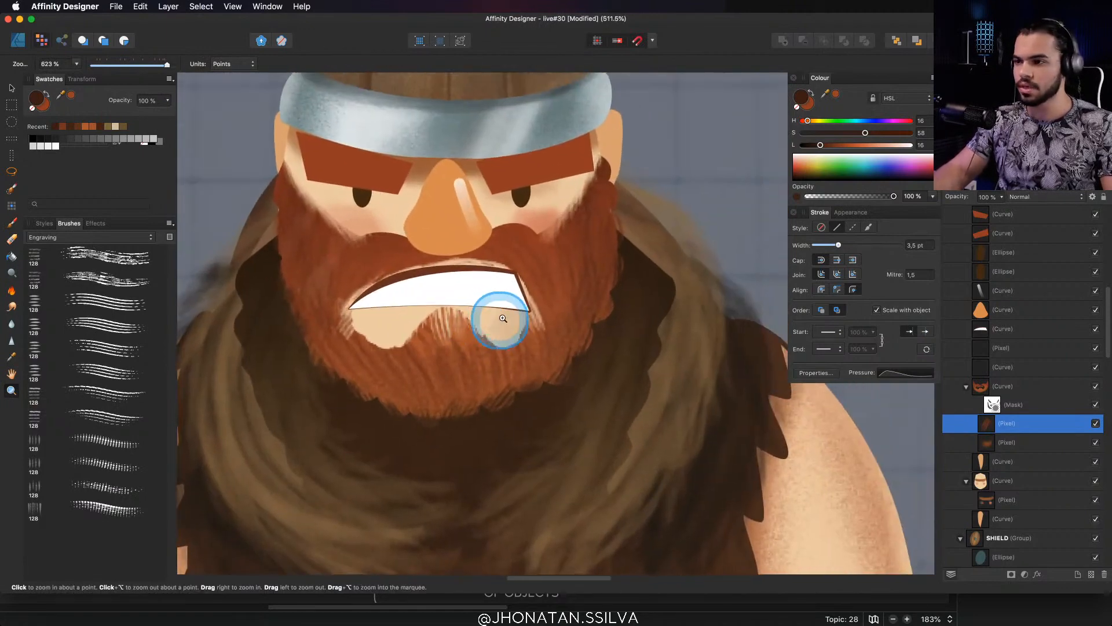
# Select the pixel layer inside the face curve and choose the fourth brush of the PaintingRaster brush category
pyautogui.press('v')
pyautogui.click(389, 317)
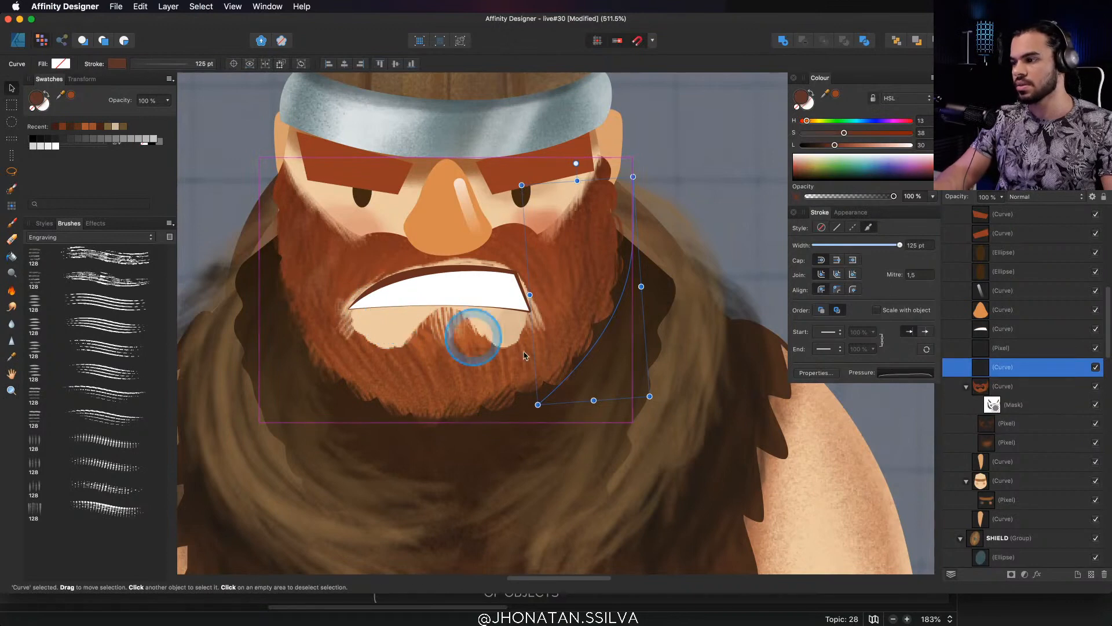
pyautogui.click(1008, 485)
pyautogui.click(990, 500)
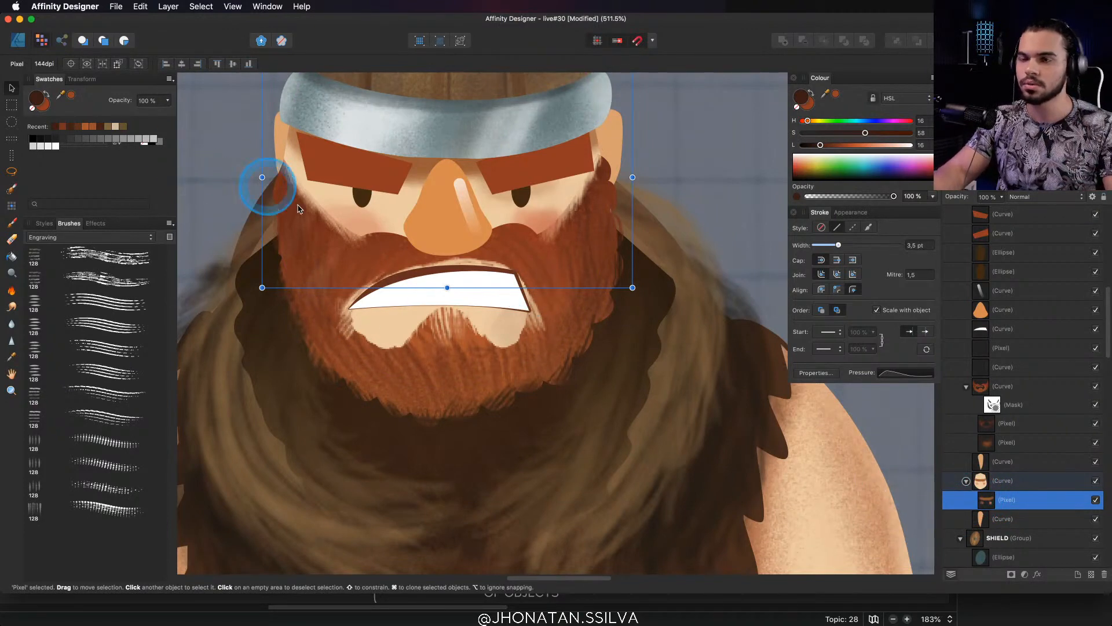
pyautogui.moveTo(449, 315)
pyautogui.mouseDown()
pyautogui.moveTo(443, 340)
pyautogui.moveTo(454, 326)
pyautogui.moveTo(425, 322)
pyautogui.moveTo(429, 298)
pyautogui.mouseUp()
pyautogui.press('b')
pyautogui.press('v')
pyautogui.press('b')
pyautogui.click(70, 237)
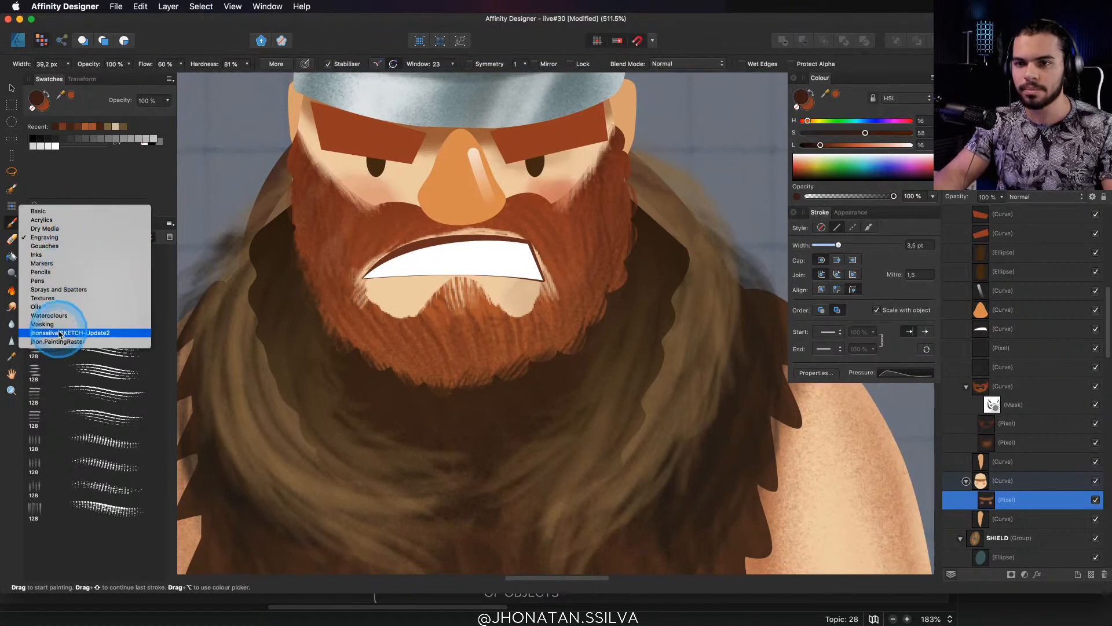
pyautogui.click(60, 342)
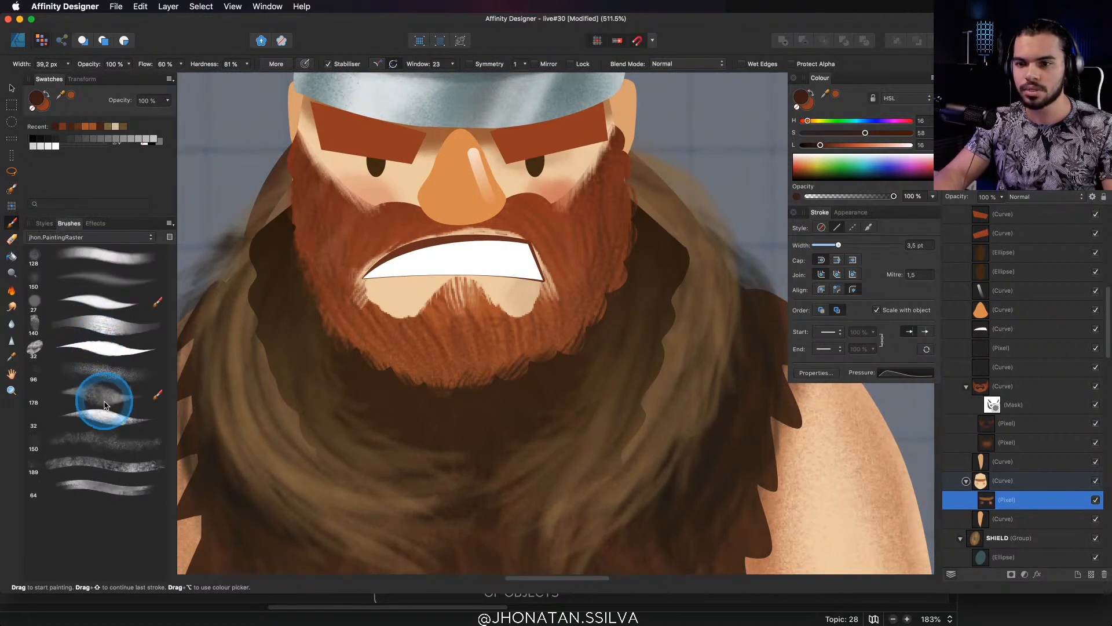
pyautogui.click(97, 319)
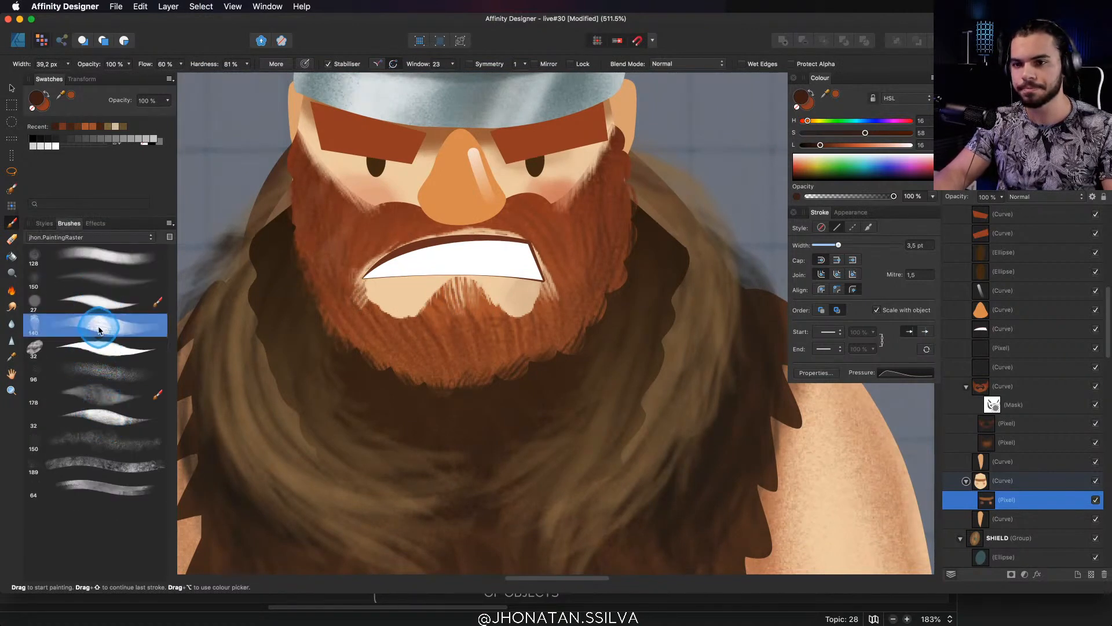
# Sample a tan skin tone and paint a soft shadow on the skin directly below the mouth, enlarging the brush to about 31 px
pyautogui.moveTo(423, 293); pyautogui.dragTo(273, 299)
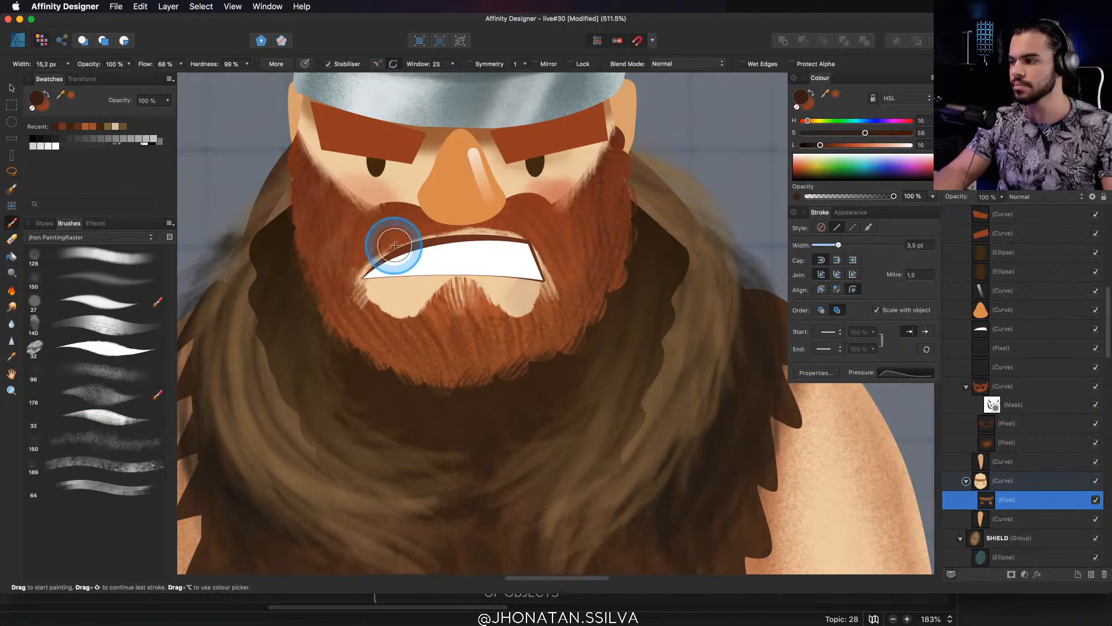
pyautogui.keyDown('alt'); pyautogui.click(385, 194); pyautogui.keyUp('alt')
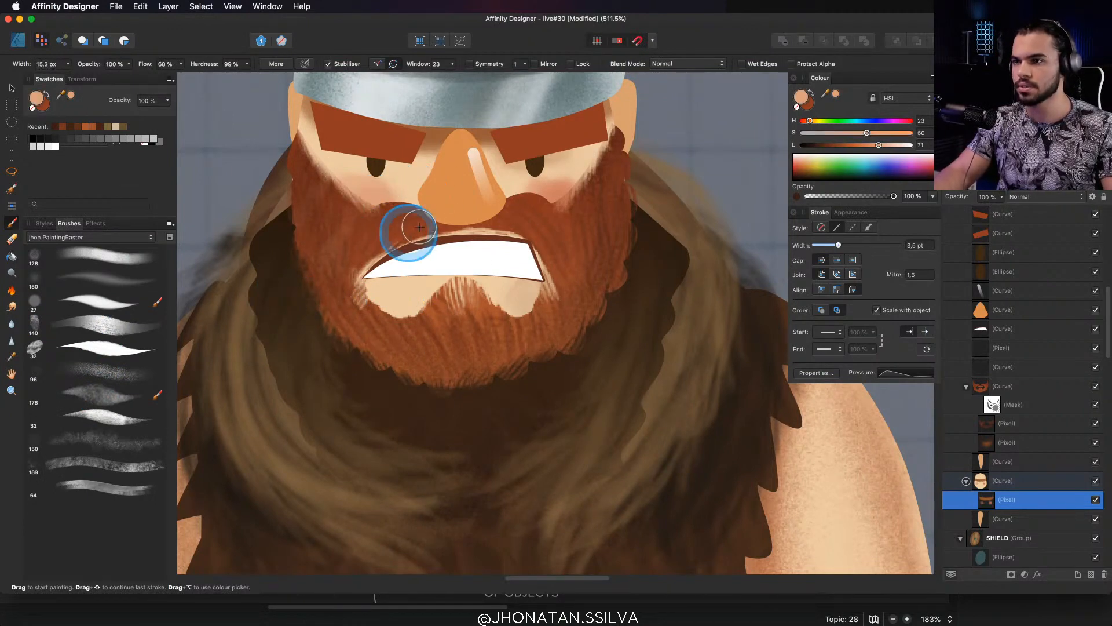
pyautogui.keyDown('alt'); pyautogui.click(380, 283); pyautogui.keyUp('alt')
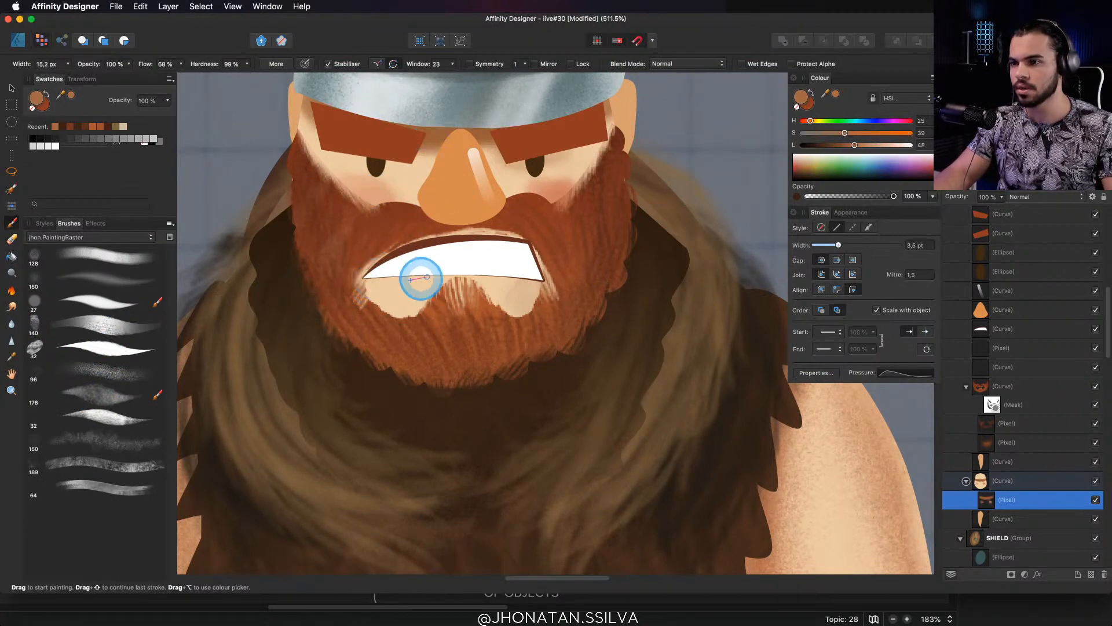
pyautogui.moveTo(398, 283)
pyautogui.mouseDown()
pyautogui.moveTo(429, 277)
pyautogui.moveTo(415, 279)
pyautogui.moveTo(480, 295)
pyautogui.moveTo(496, 277)
pyautogui.moveTo(529, 292)
pyautogui.moveTo(500, 279)
pyautogui.moveTo(518, 278)
pyautogui.moveTo(440, 273)
pyautogui.moveTo(361, 281)
pyautogui.moveTo(454, 273)
pyautogui.moveTo(426, 277)
pyautogui.moveTo(453, 270)
pyautogui.mouseUp()
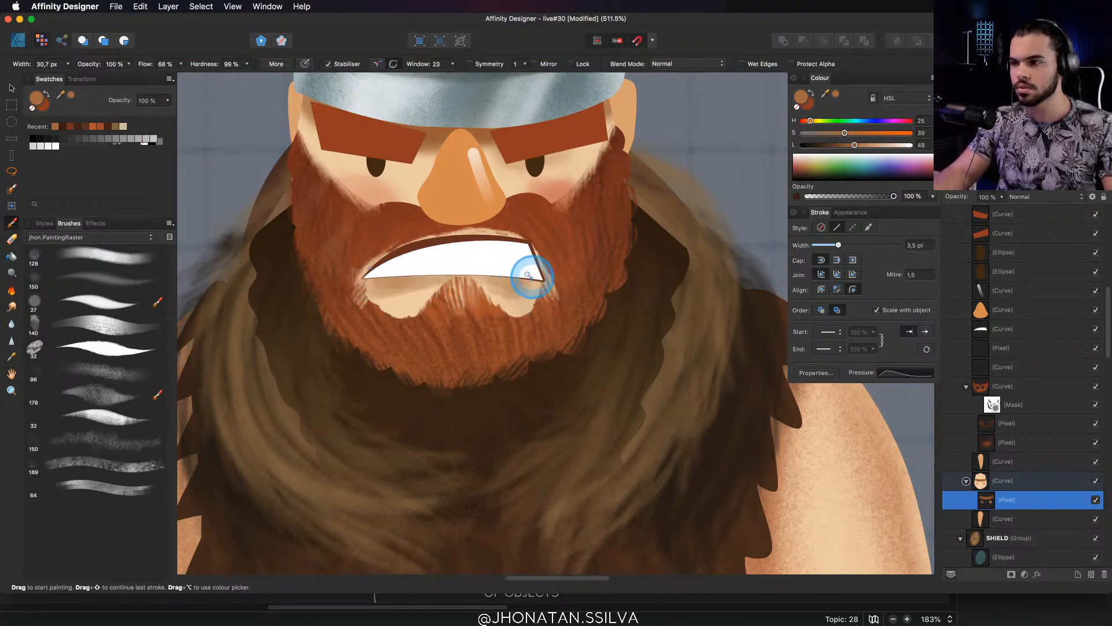
pyautogui.scroll(-4, 447, 273)
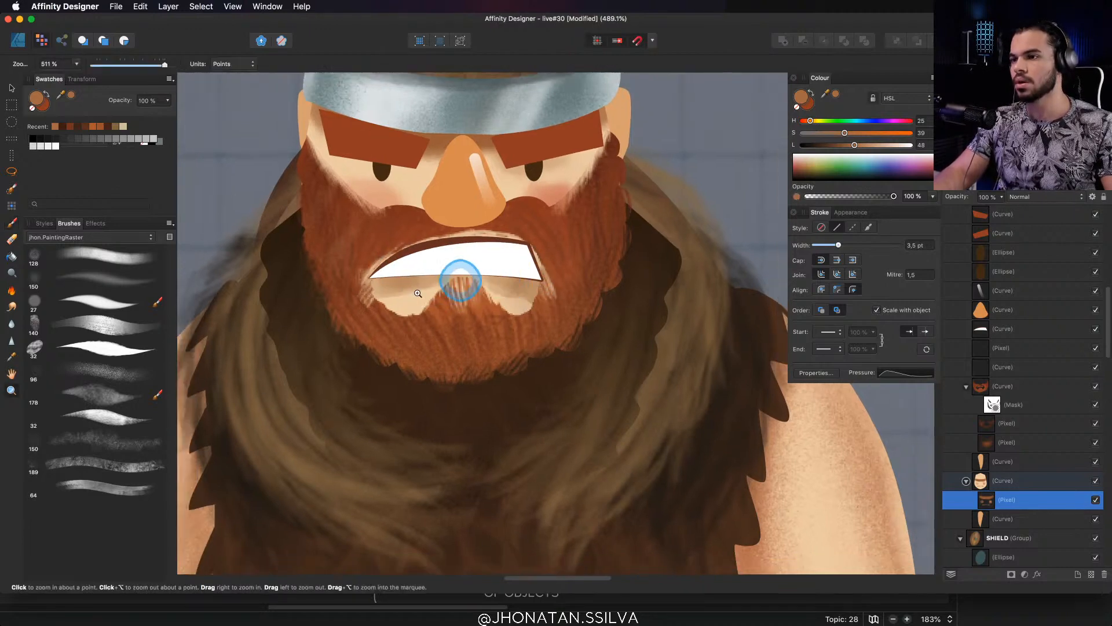
# Reshape the mouth outline's stroke pressure profile with raised points near both ends and a dip to zero around the middle
pyautogui.press('v')
pyautogui.click(444, 262)
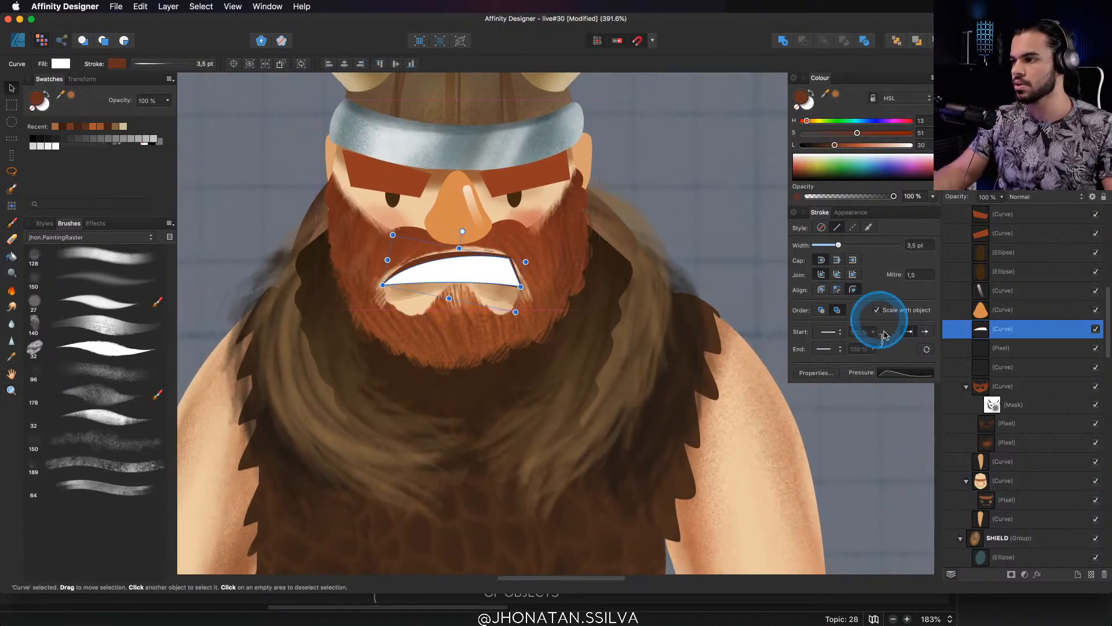
pyautogui.click(906, 372)
pyautogui.moveTo(969, 463); pyautogui.dragTo(971, 436)
pyautogui.moveTo(901, 399); pyautogui.dragTo(934, 423)
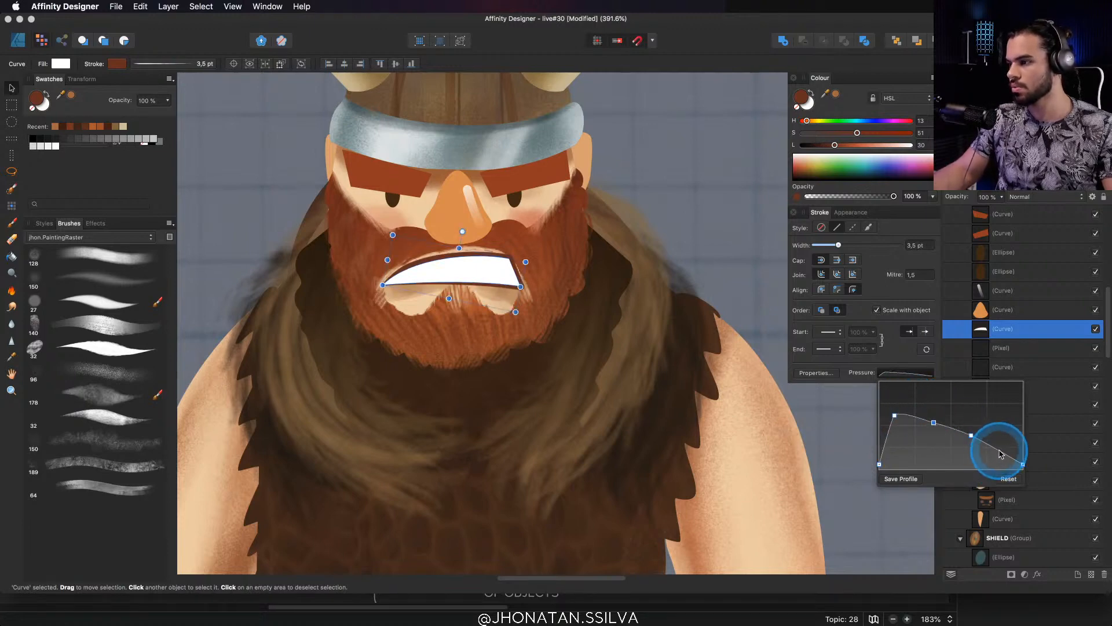
pyautogui.moveTo(1000, 450); pyautogui.dragTo(1003, 415)
pyautogui.moveTo(1025, 463)
pyautogui.mouseDown()
pyautogui.moveTo(1027, 444)
pyautogui.moveTo(999, 419)
pyautogui.mouseUp()
pyautogui.click(891, 433)
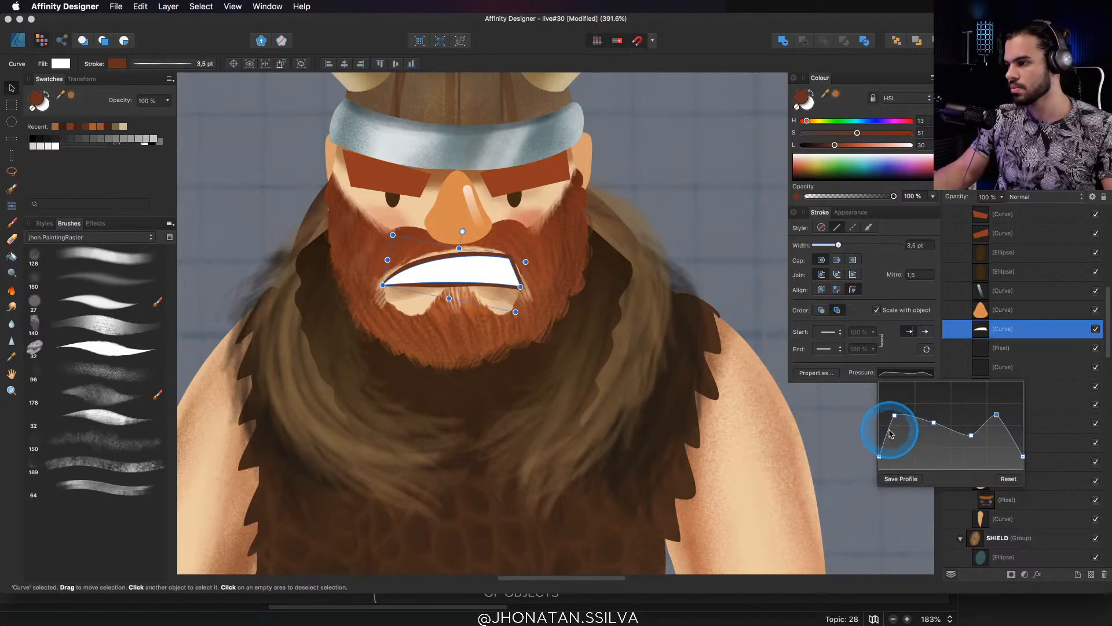
pyautogui.click(998, 443)
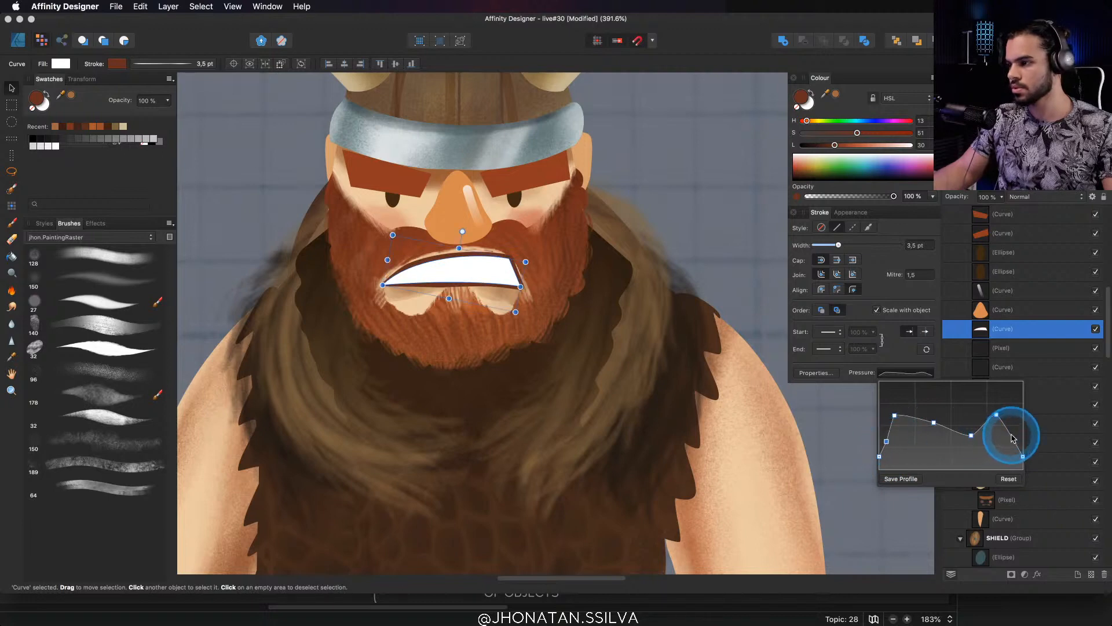
pyautogui.moveTo(1013, 439)
pyautogui.mouseDown()
pyautogui.moveTo(997, 461)
pyautogui.moveTo(1010, 423)
pyautogui.moveTo(972, 435)
pyautogui.mouseUp()
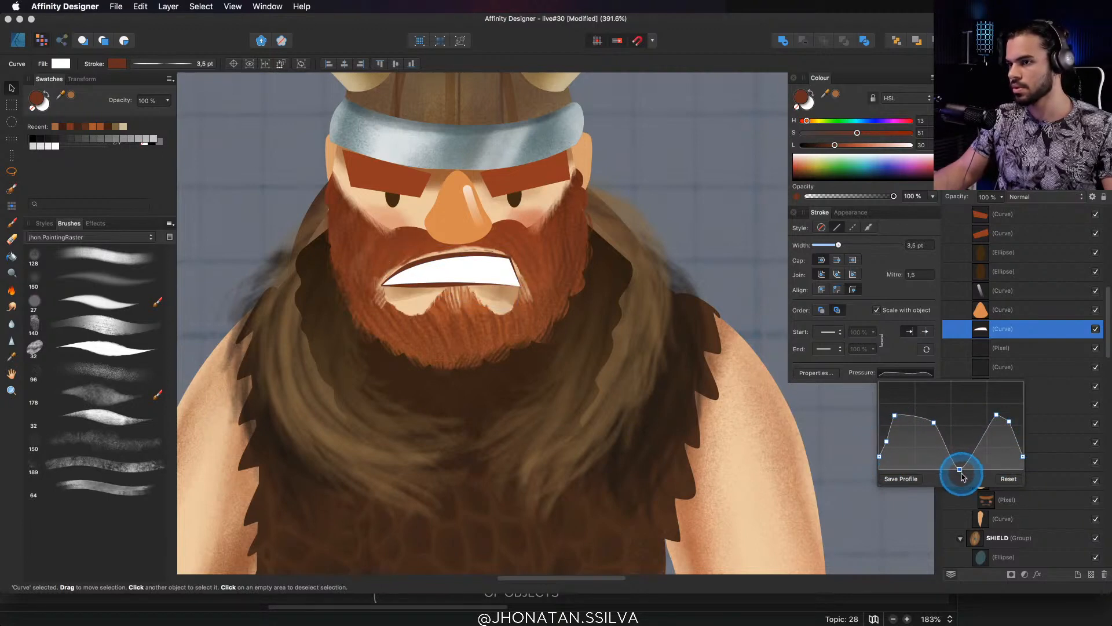
pyautogui.click(525, 283)
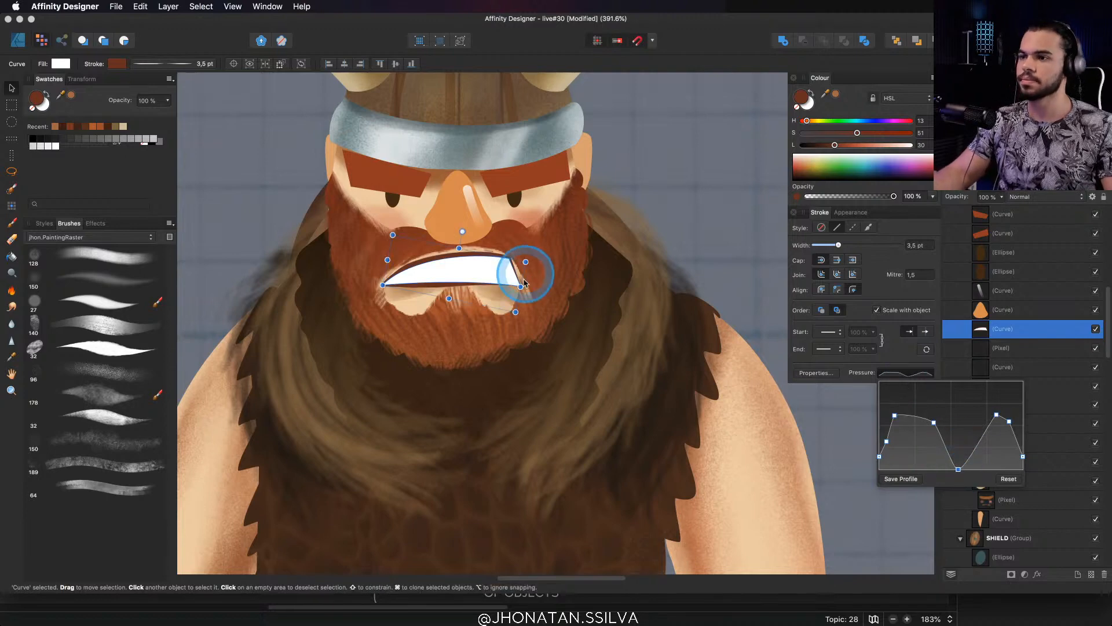
# Recolour the mouth outline to a pinkish tone with saturation 41 and lightness 59, and increase its stroke width slightly
pyautogui.click(804, 100)
pyautogui.moveTo(835, 145)
pyautogui.mouseDown()
pyautogui.moveTo(893, 146)
pyautogui.moveTo(827, 151)
pyautogui.moveTo(896, 149)
pyautogui.moveTo(871, 149)
pyautogui.mouseUp()
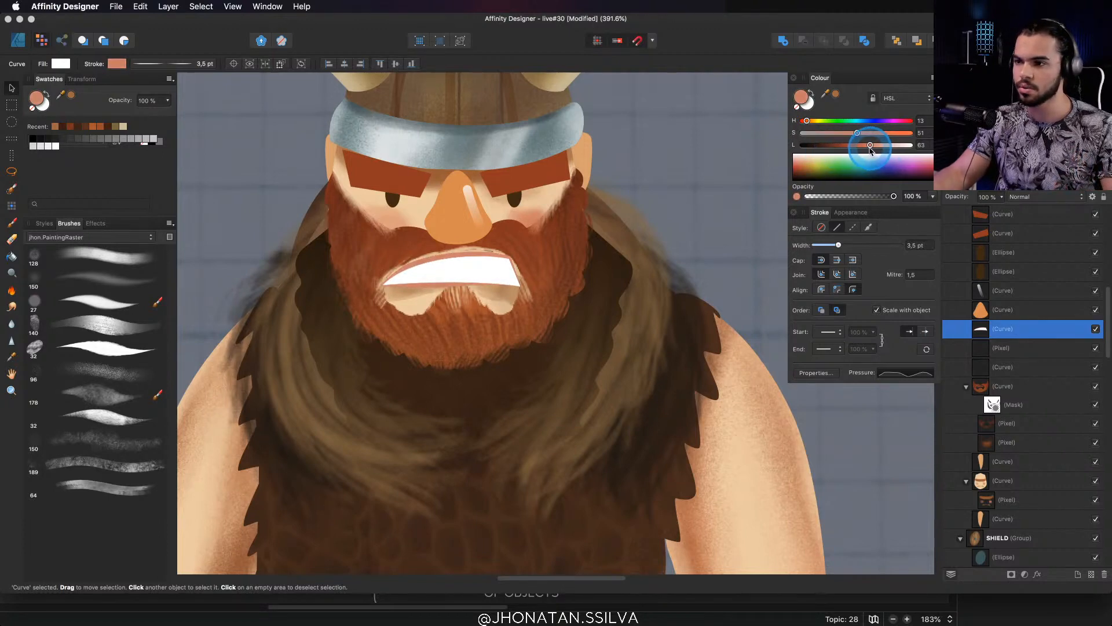
pyautogui.click(865, 134)
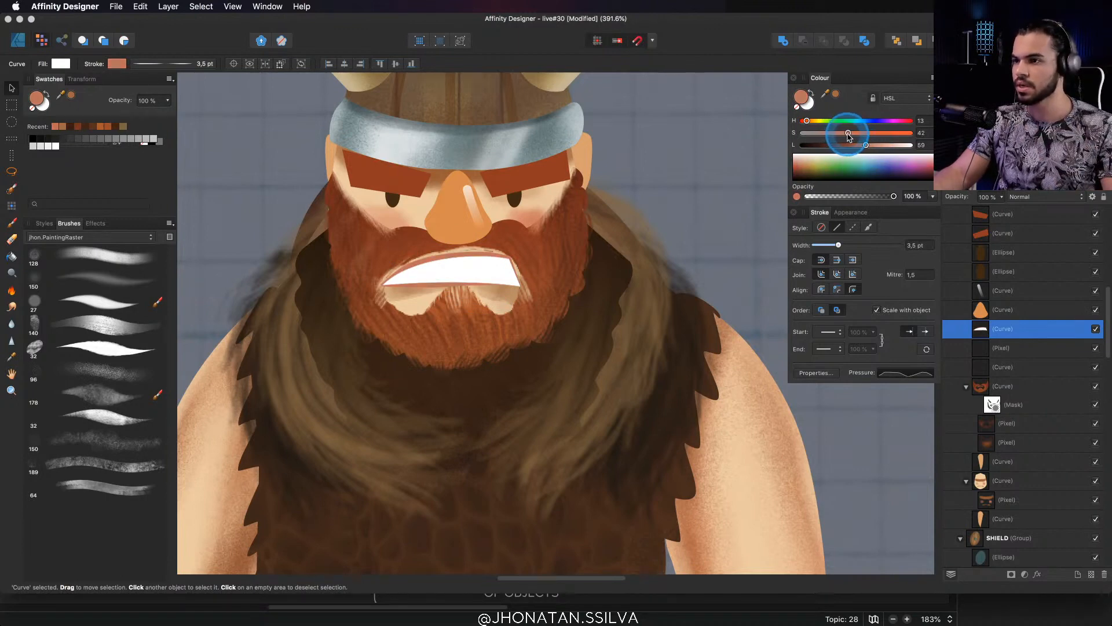
pyautogui.moveTo(849, 136); pyautogui.dragTo(846, 133)
pyautogui.click(502, 291)
pyautogui.moveTo(838, 245)
pyautogui.mouseDown()
pyautogui.moveTo(874, 242)
pyautogui.moveTo(850, 248)
pyautogui.mouseUp()
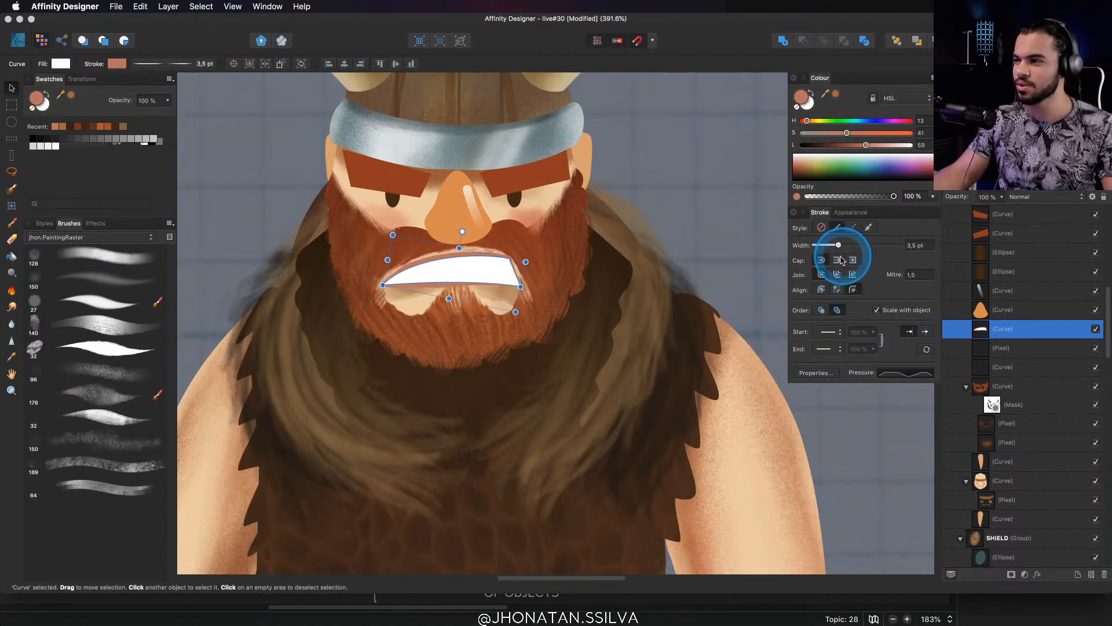
# Zoom out to the lower body and switch the brush category to SKETCH-Update2
pyautogui.press('z')
pyautogui.moveTo(536, 294); pyautogui.dragTo(488, 354)
pyautogui.press('b')
pyautogui.click(95, 237)
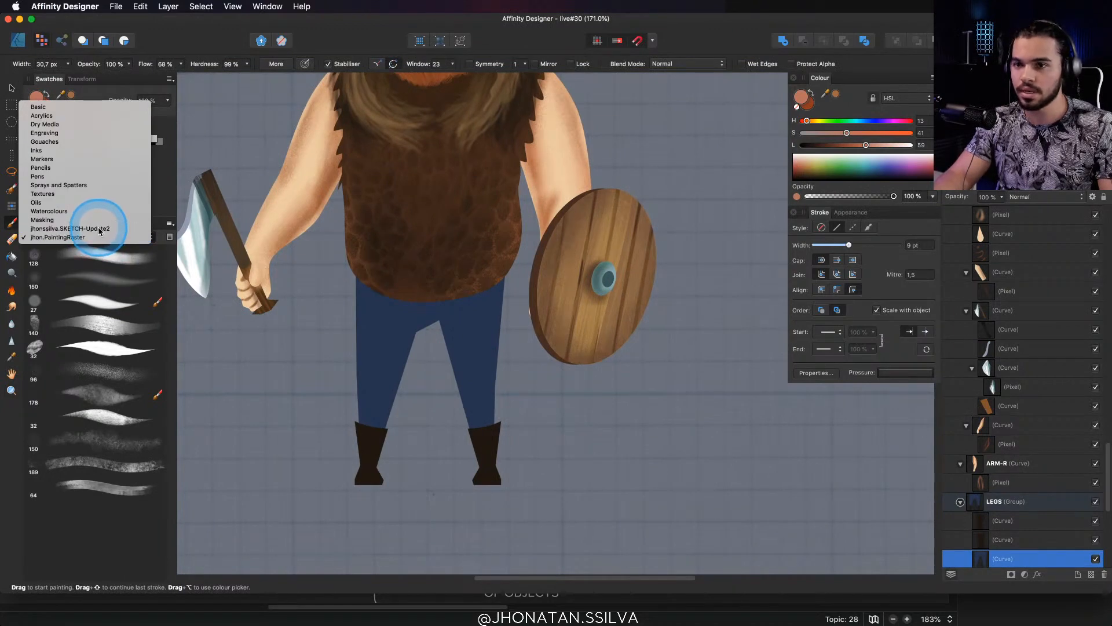
pyautogui.click(98, 229)
# Duplicate the axe from the ARM-L group outside that group and move the copy over the hip beside the shield
pyautogui.moveTo(275, 247)
pyautogui.mouseDown()
pyautogui.moveTo(307, 281)
pyautogui.moveTo(250, 284)
pyautogui.mouseUp()
pyautogui.press('v')
pyautogui.click(261, 251)
pyautogui.press('z')
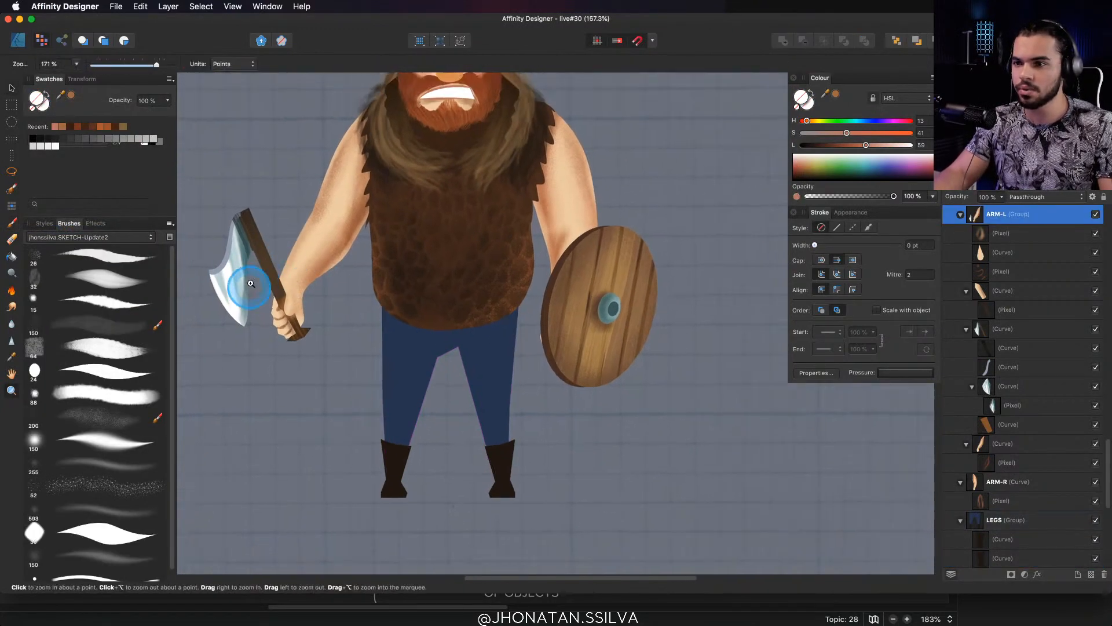
pyautogui.press('v')
pyautogui.click(262, 269)
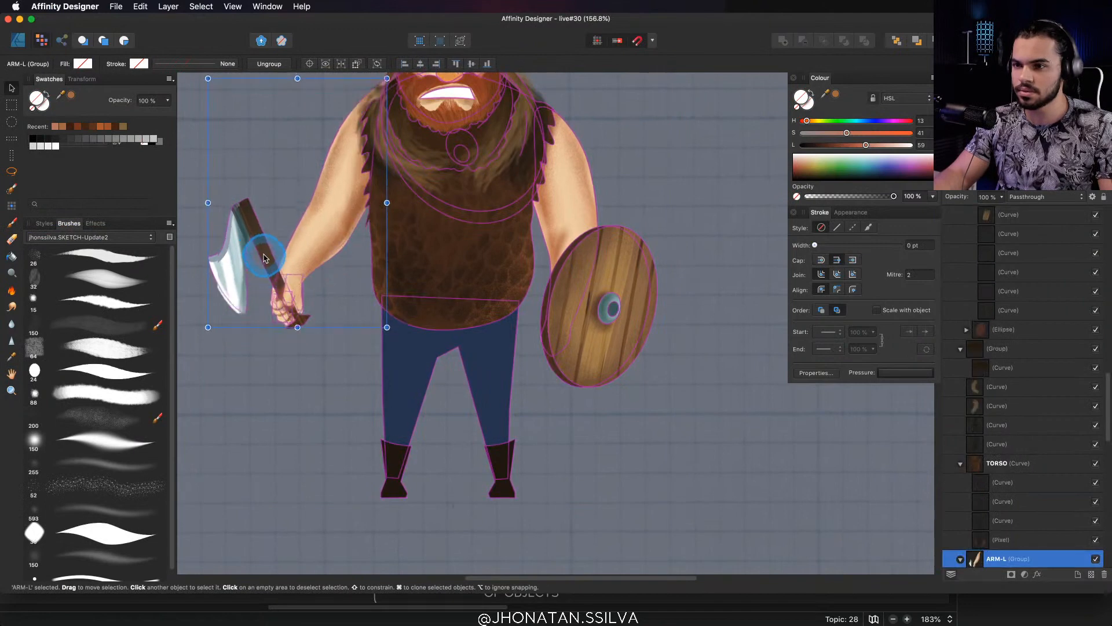
pyautogui.keyDown('super'); pyautogui.click(277, 252); pyautogui.keyUp('super')
pyautogui.press('z')
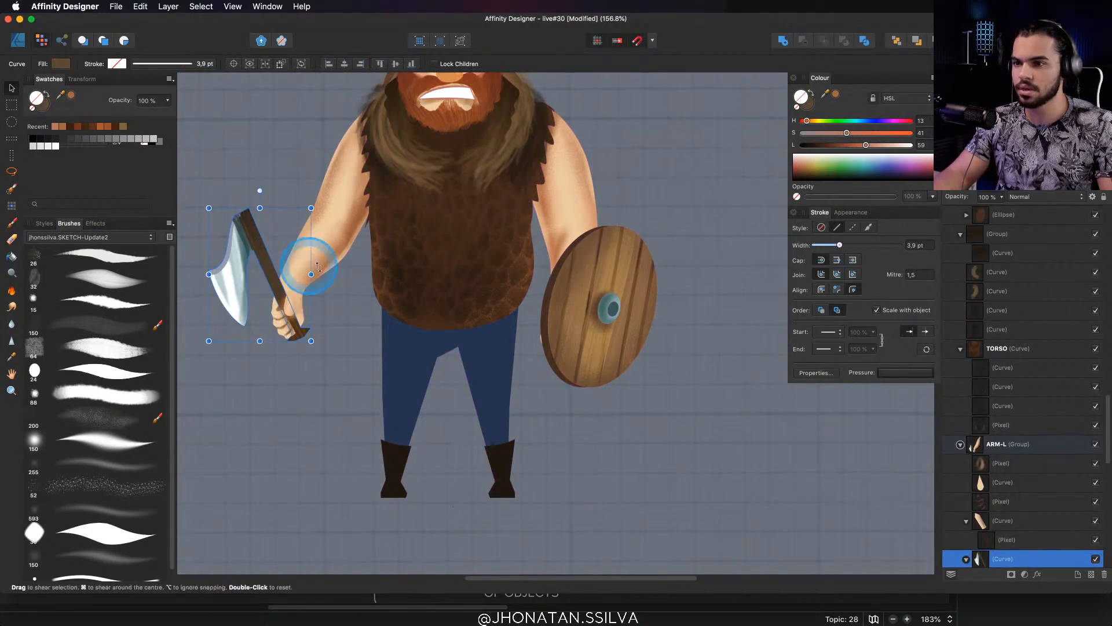
pyautogui.moveTo(306, 266); pyautogui.dragTo(272, 281)
pyautogui.moveTo(372, 303); pyautogui.dragTo(330, 309)
pyautogui.press('v')
pyautogui.click(422, 336)
pyautogui.press('super+z')
pyautogui.keyDown('super'); pyautogui.click(398, 284); pyautogui.keyUp('super')
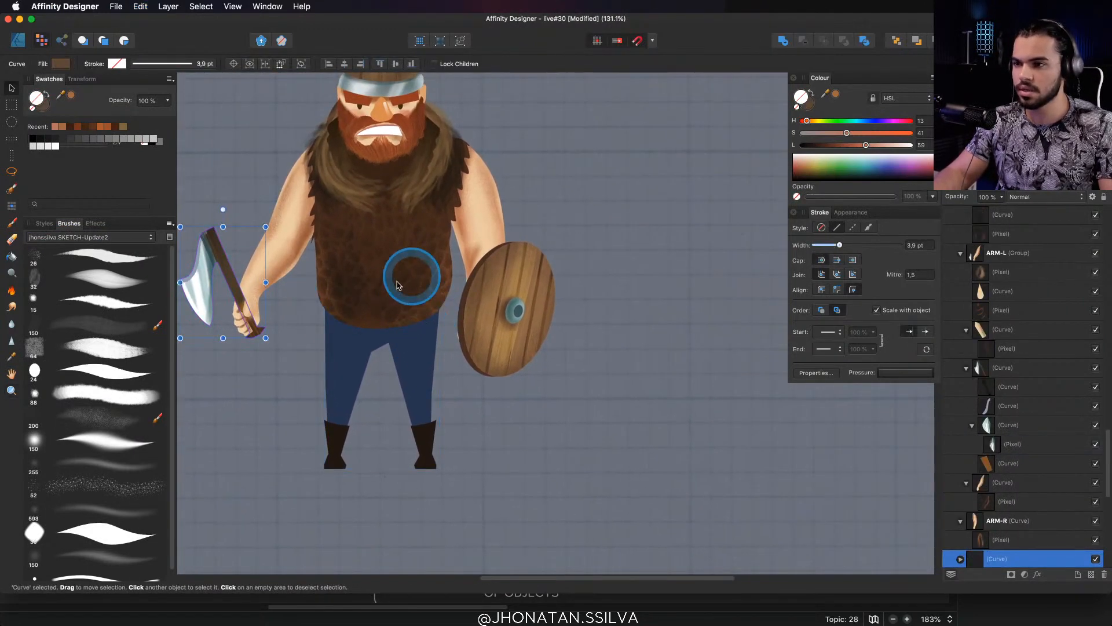
pyautogui.moveTo(238, 290); pyautogui.dragTo(441, 316)
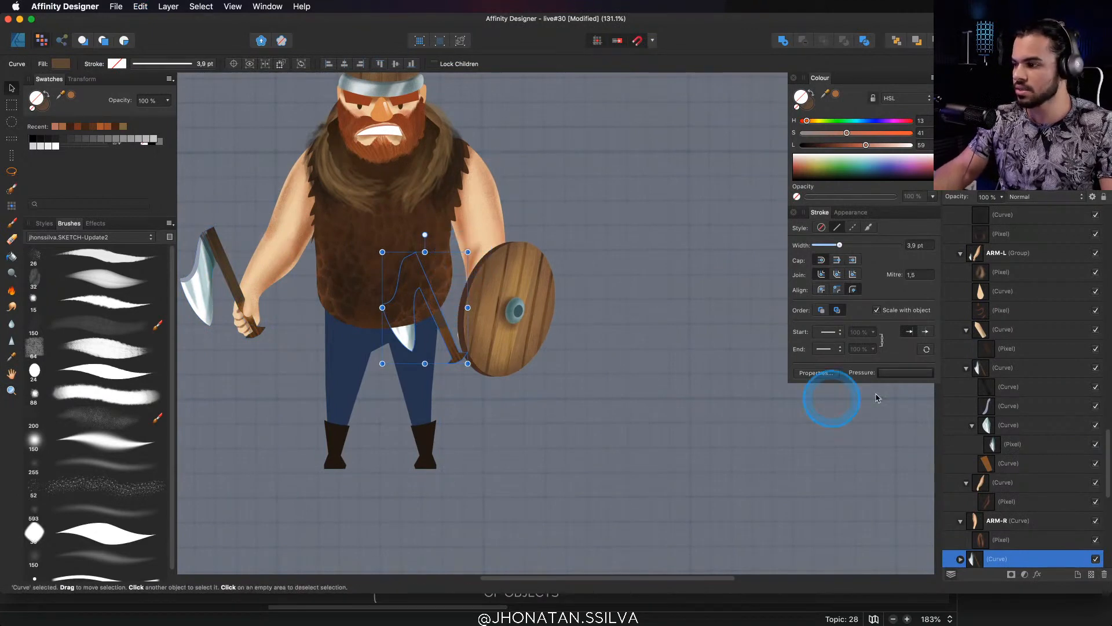
# Collapse the expanded layer groups and move the axe copy's layer directly above the SHIELD group, below HELMET
pyautogui.click(960, 254)
pyautogui.moveTo(1010, 316); pyautogui.dragTo(973, 300)
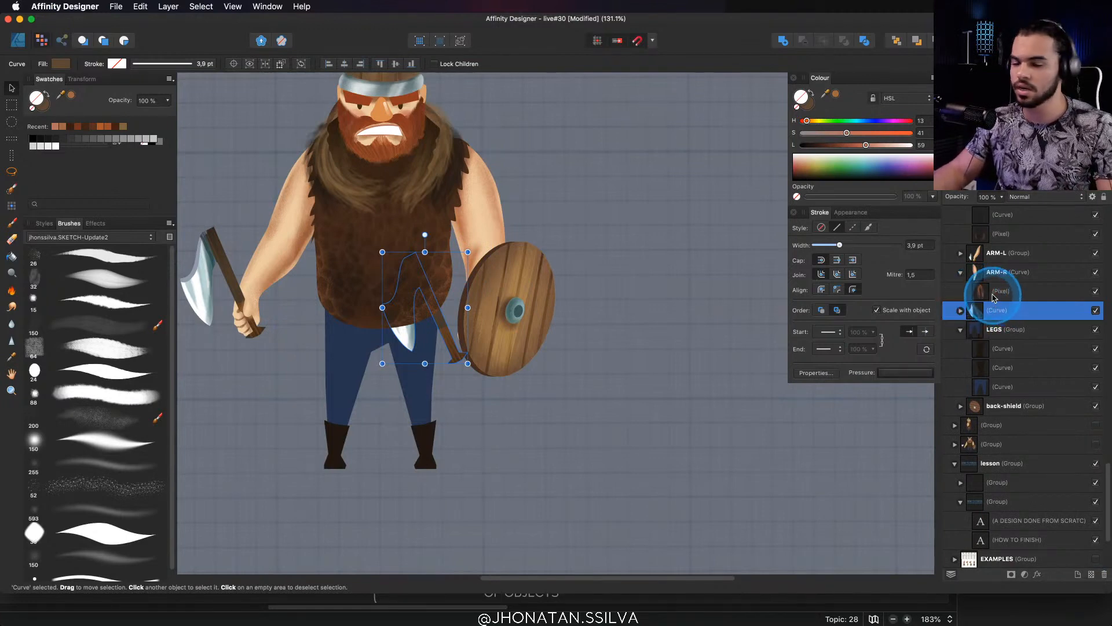
pyautogui.moveTo(994, 297); pyautogui.dragTo(1051, 314)
pyautogui.moveTo(1108, 471); pyautogui.dragTo(1107, 416)
pyautogui.click(962, 385)
pyautogui.click(969, 270)
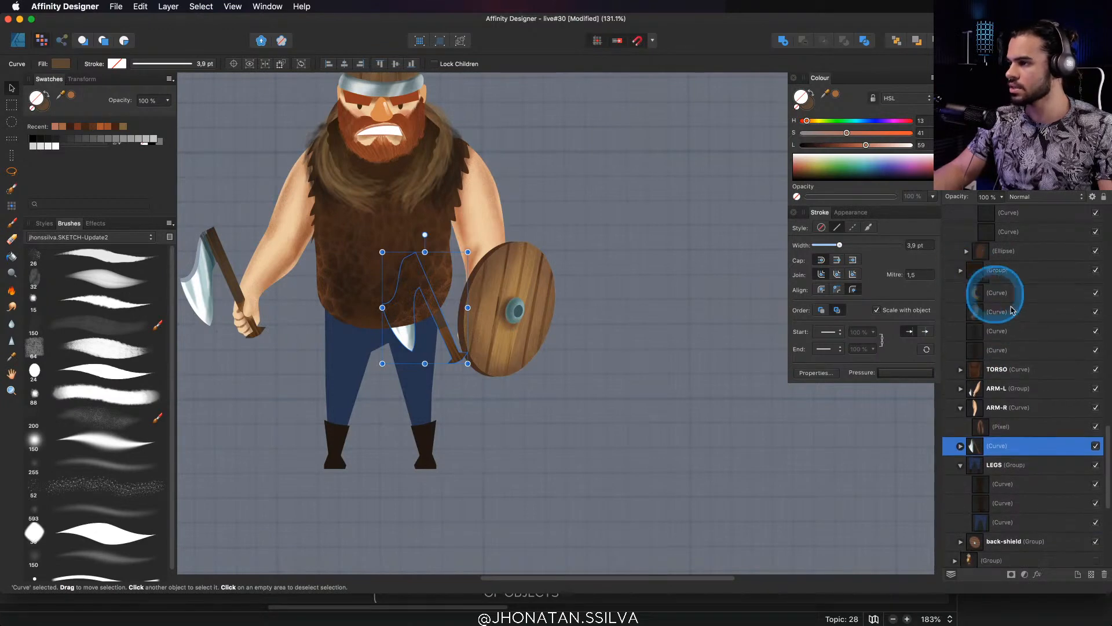
pyautogui.moveTo(1107, 438); pyautogui.dragTo(1063, 238)
pyautogui.click(961, 275)
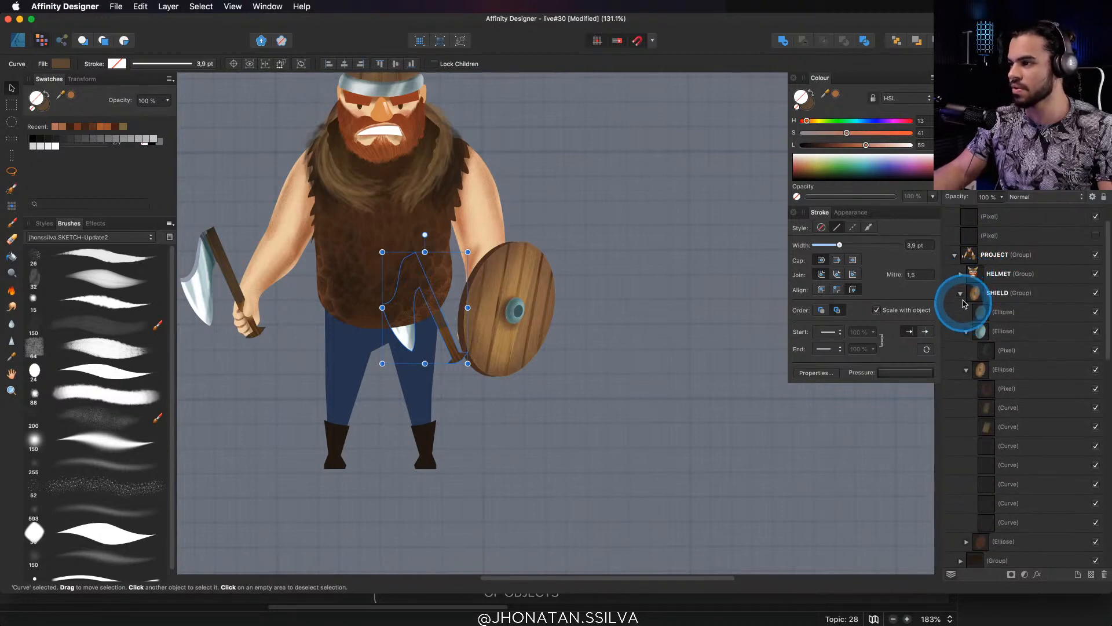
pyautogui.click(961, 294)
pyautogui.click(961, 312)
pyautogui.click(995, 482)
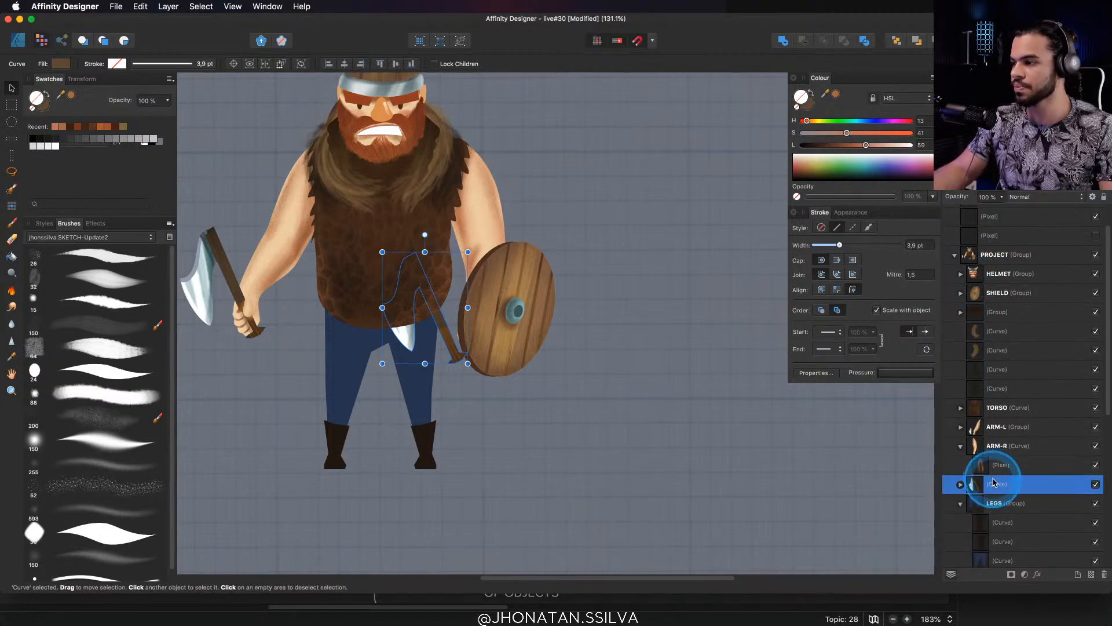
pyautogui.moveTo(988, 464); pyautogui.dragTo(964, 290)
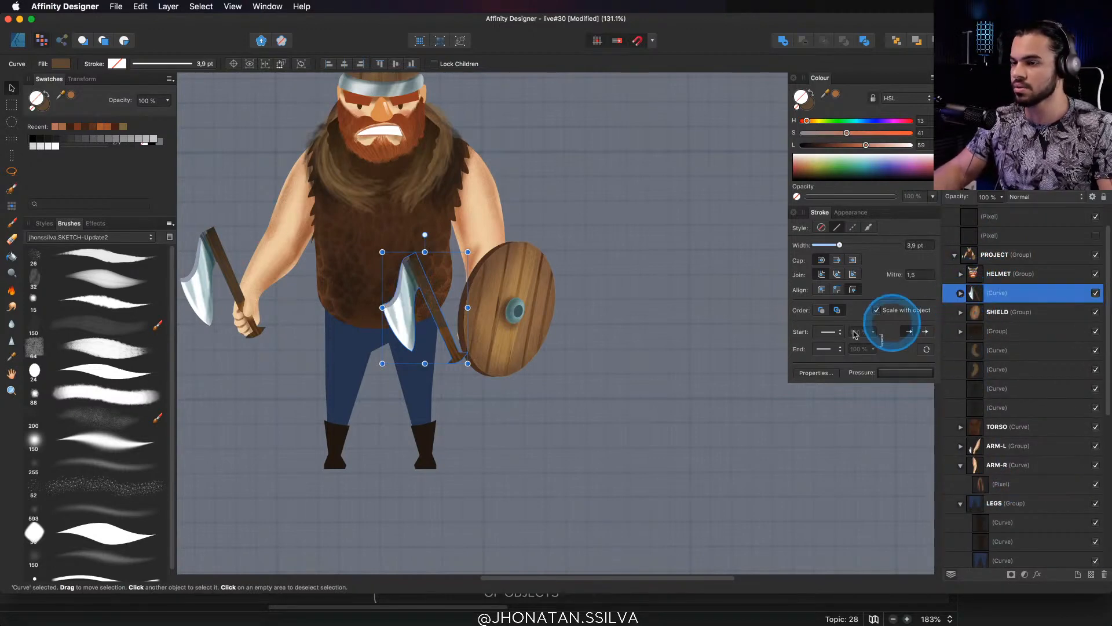
# Shrink the axe copy, rotate it until the handle is upright, and place it at the hip beside the shield
pyautogui.moveTo(441, 271); pyautogui.dragTo(468, 349)
pyautogui.moveTo(424, 220)
pyautogui.mouseDown()
pyautogui.moveTo(483, 331)
pyautogui.moveTo(477, 389)
pyautogui.mouseUp()
pyautogui.moveTo(460, 417)
pyautogui.mouseDown()
pyautogui.moveTo(453, 373)
pyautogui.moveTo(472, 318)
pyautogui.moveTo(506, 333)
pyautogui.moveTo(483, 364)
pyautogui.mouseUp()
pyautogui.click(471, 374)
pyautogui.press('v')
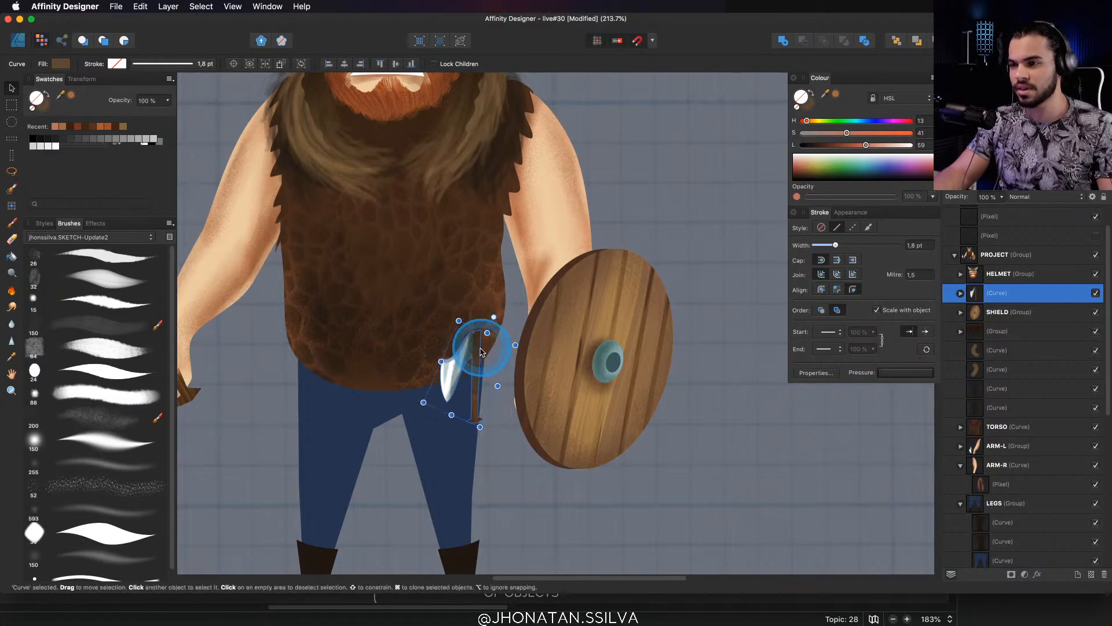
pyautogui.press('z')
pyautogui.click(484, 355)
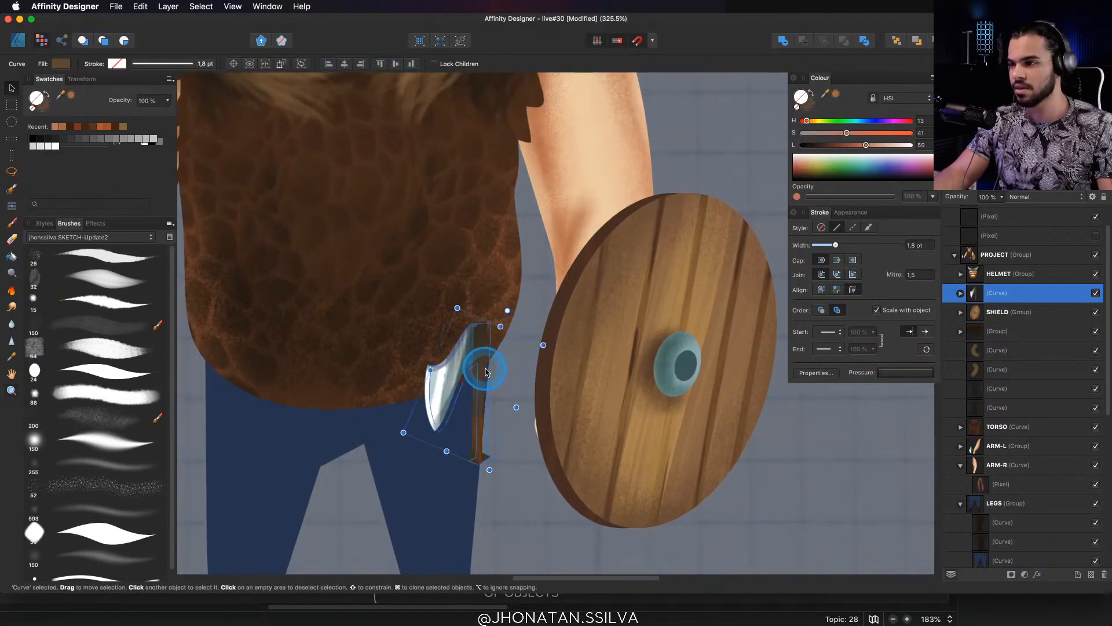
pyautogui.press('z')
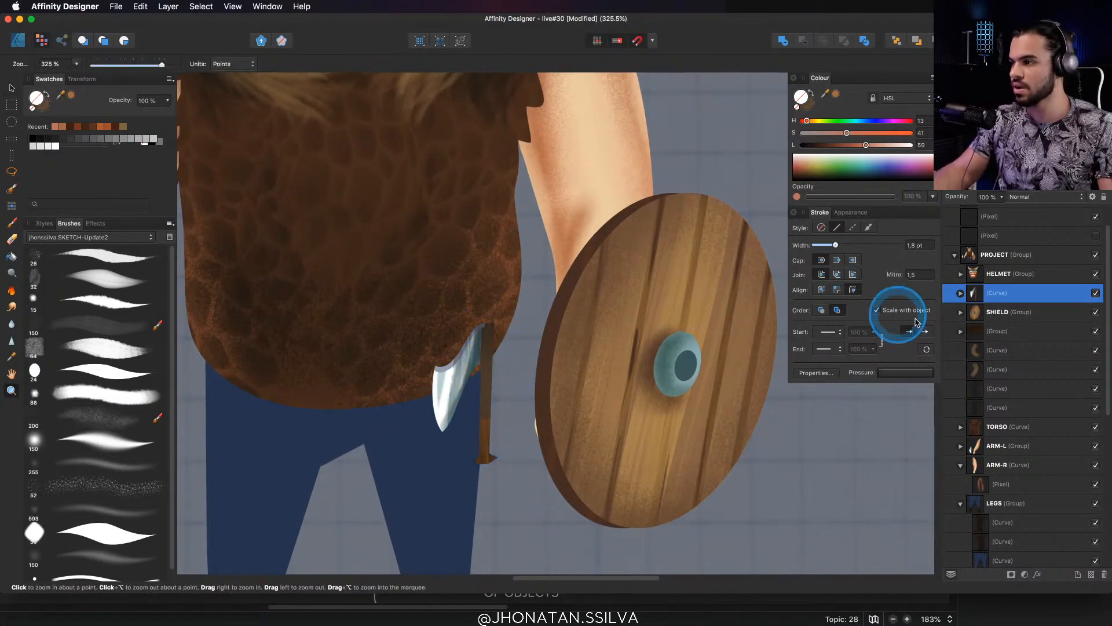
# Reshape the axe copy's outline nodes so its blade is shorter and sits compactly beside the upright handle
pyautogui.click(961, 293)
pyautogui.click(998, 353)
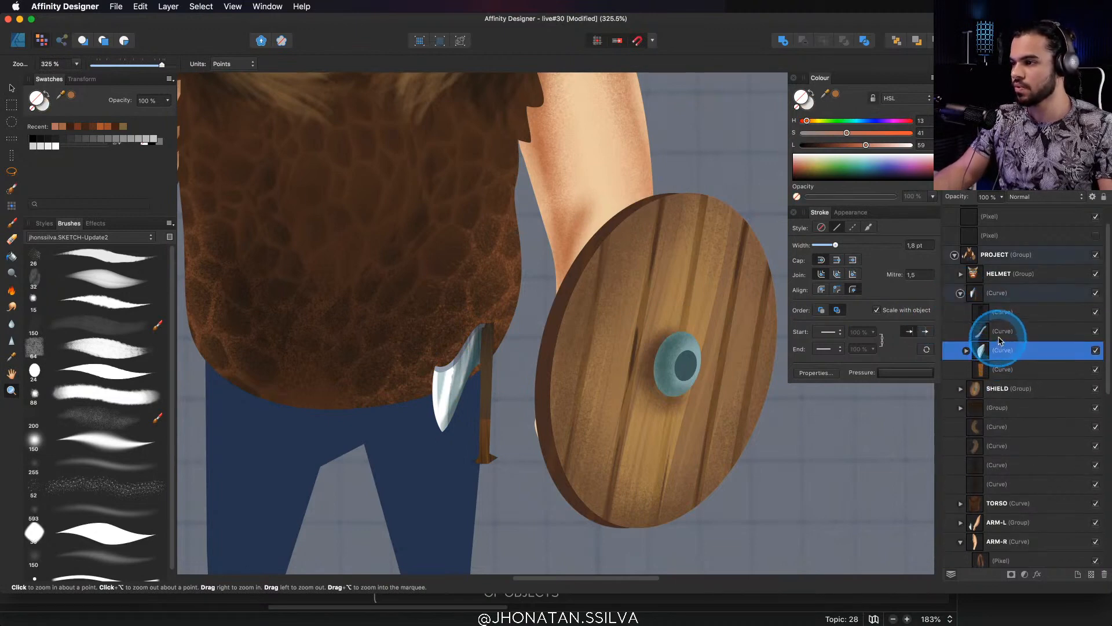
pyautogui.scroll(-2, 496, 347)
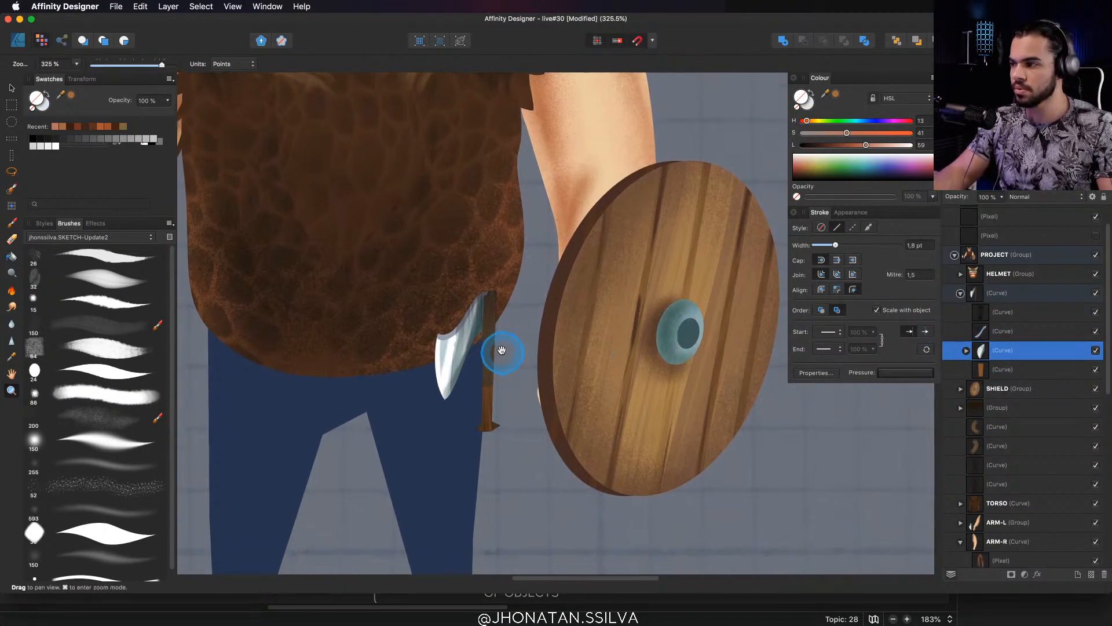
pyautogui.press('v')
pyautogui.click(980, 294)
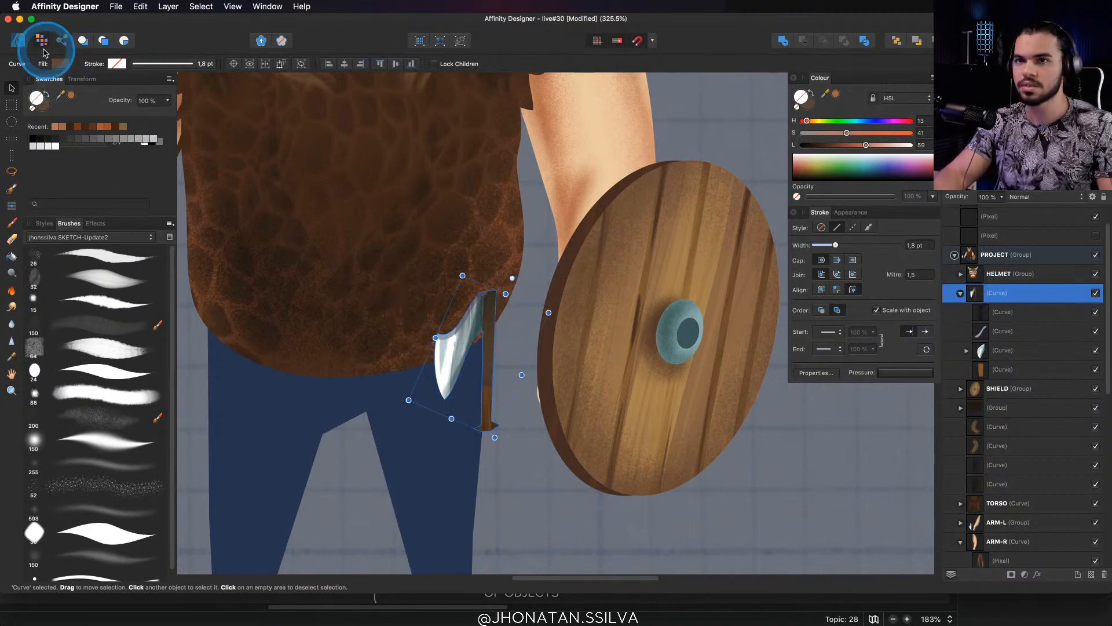
pyautogui.click(18, 40)
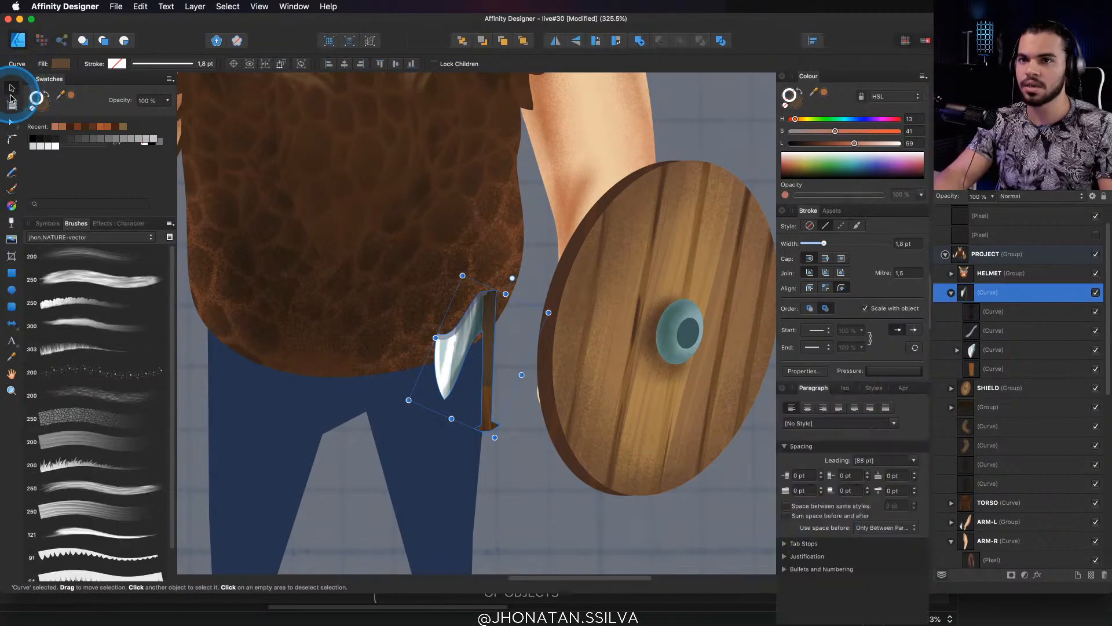
pyautogui.click(10, 123)
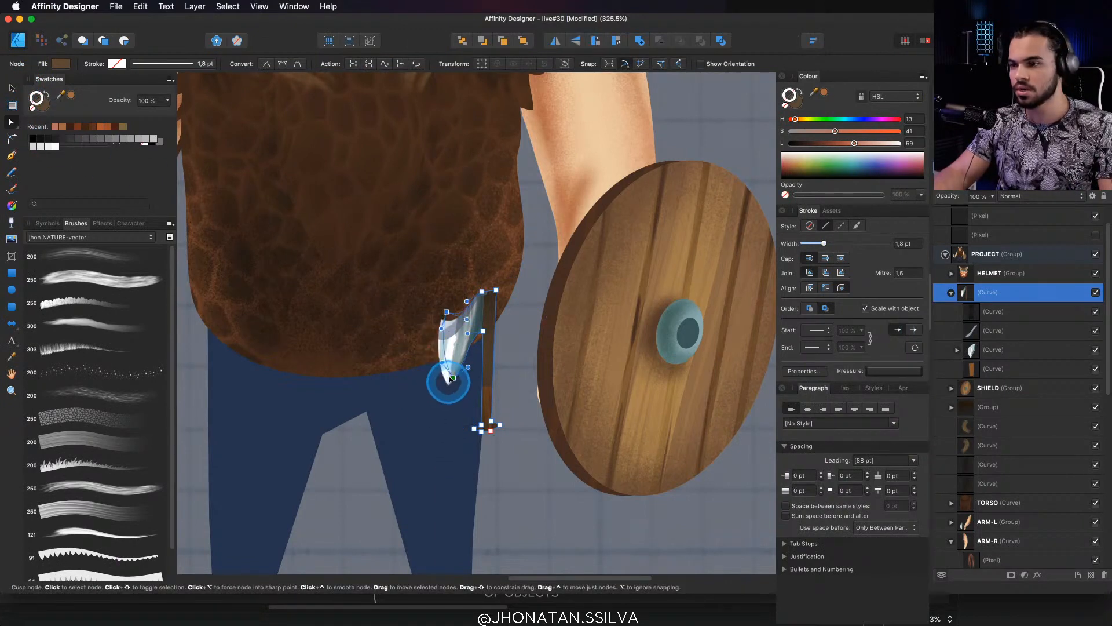
pyautogui.press('v')
pyautogui.click(450, 333)
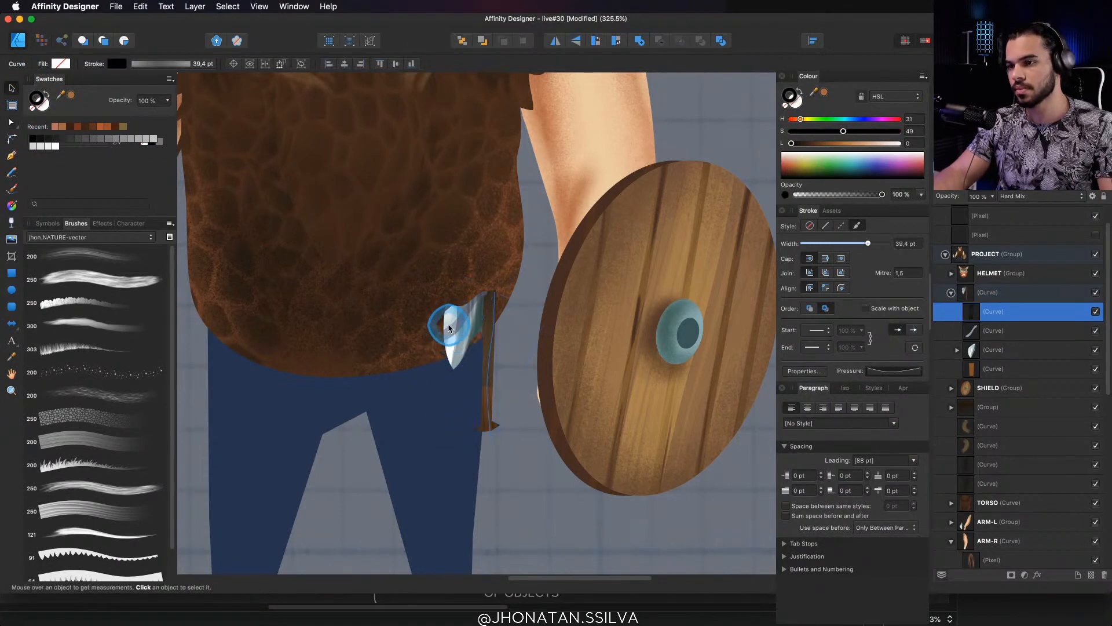
# Select the trousers curve in the LEGS group and sample its blue for painting with the pixel Paint Brush
pyautogui.moveTo(451, 333)
pyautogui.mouseDown()
pyautogui.moveTo(479, 249)
pyautogui.moveTo(476, 291)
pyautogui.moveTo(486, 294)
pyautogui.mouseUp()
pyautogui.moveTo(487, 296); pyautogui.dragTo(360, 363)
pyautogui.moveTo(511, 311); pyautogui.dragTo(335, 435)
pyautogui.moveTo(469, 348); pyautogui.dragTo(502, 360)
pyautogui.doubleClick(484, 415)
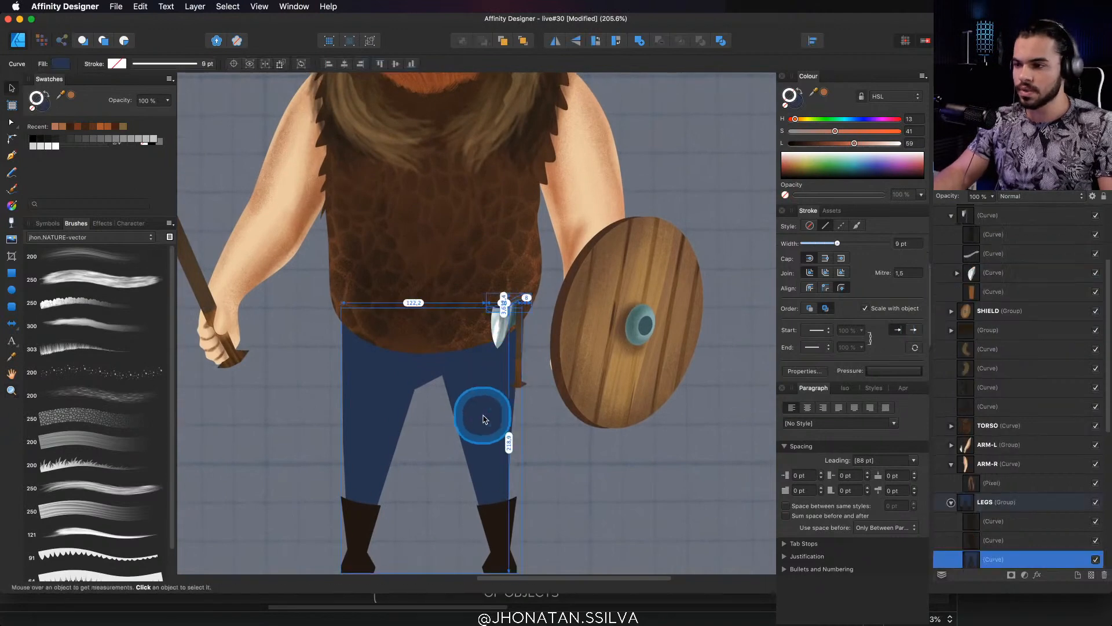
pyautogui.moveTo(484, 417)
pyautogui.mouseDown()
pyautogui.moveTo(475, 369)
pyautogui.moveTo(455, 373)
pyautogui.moveTo(450, 320)
pyautogui.moveTo(393, 288)
pyautogui.moveTo(393, 342)
pyautogui.moveTo(397, 324)
pyautogui.moveTo(456, 312)
pyautogui.moveTo(478, 346)
pyautogui.moveTo(393, 335)
pyautogui.moveTo(448, 335)
pyautogui.mouseUp()
pyautogui.click(44, 39)
pyautogui.press('b')
pyautogui.keyDown('alt'); pyautogui.click(455, 327); pyautogui.keyUp('alt')
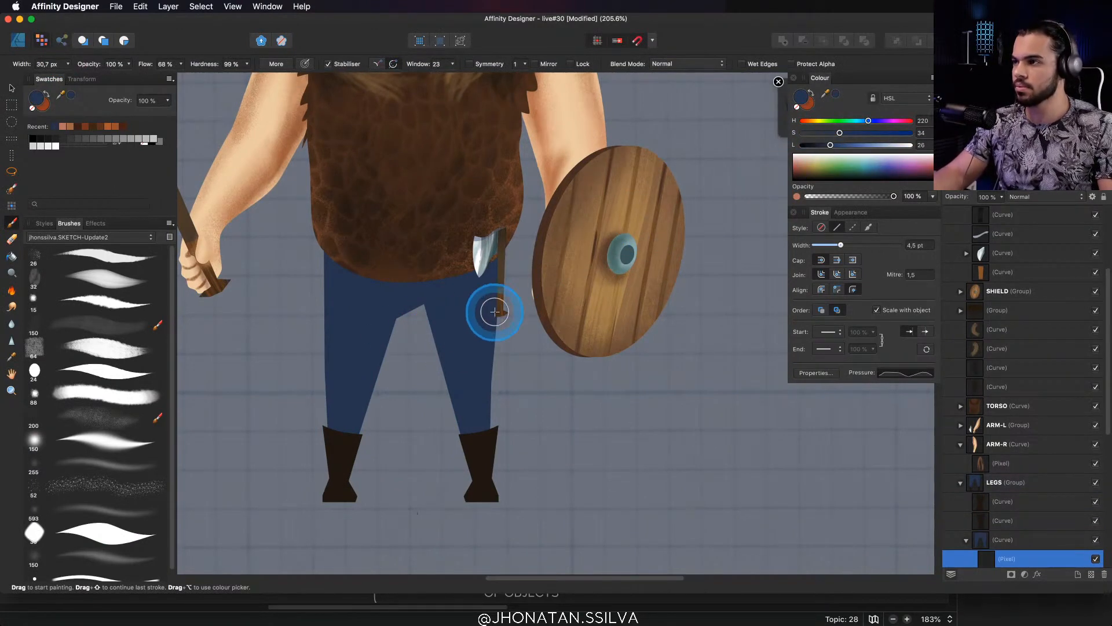
# Brush lighter blue along both legs' outer sides with hue 192, using lightness 40 and 50, switching to a grainy brush
pyautogui.moveTo(831, 145); pyautogui.dragTo(869, 123)
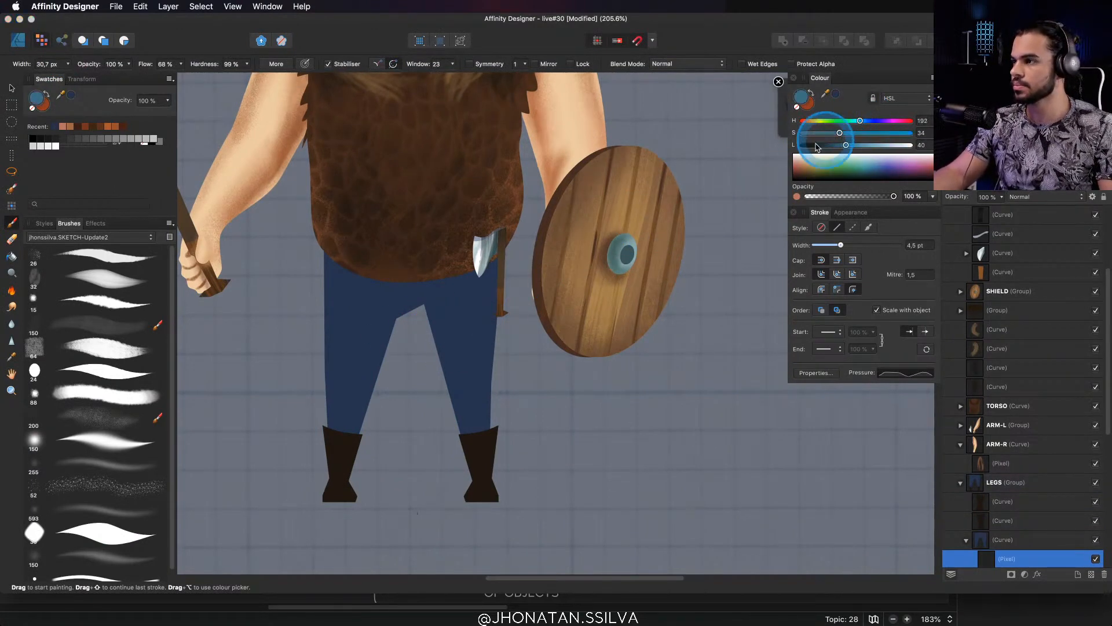
pyautogui.moveTo(478, 335); pyautogui.dragTo(497, 341)
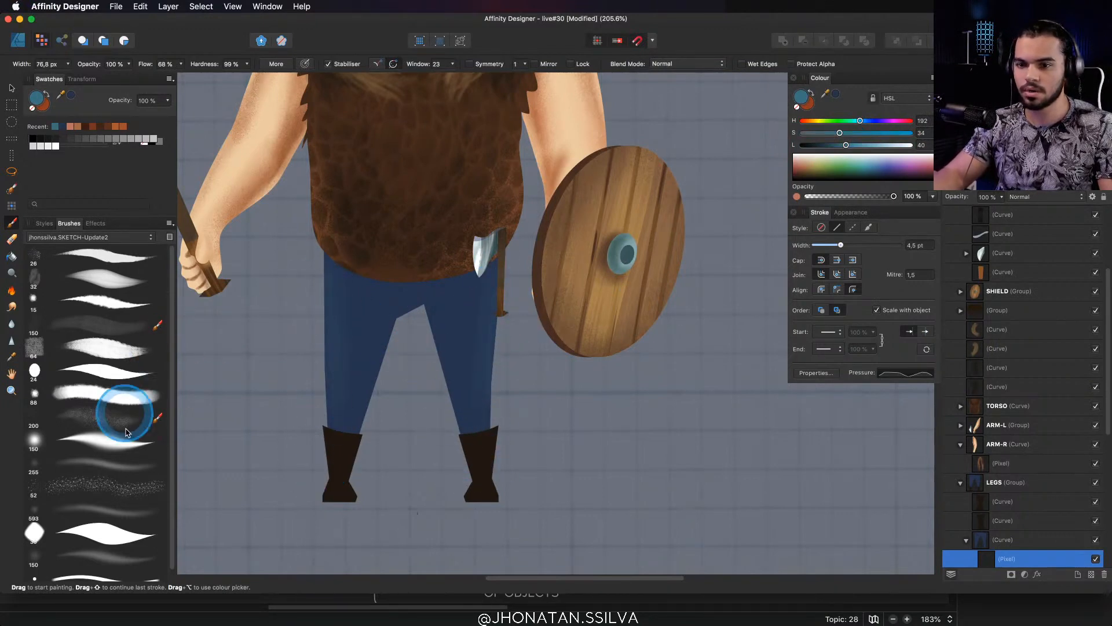
pyautogui.click(106, 427)
pyautogui.moveTo(348, 328); pyautogui.dragTo(290, 342)
pyautogui.moveTo(331, 276)
pyautogui.mouseDown()
pyautogui.moveTo(323, 382)
pyautogui.moveTo(323, 319)
pyautogui.moveTo(333, 417)
pyautogui.moveTo(328, 311)
pyautogui.mouseUp()
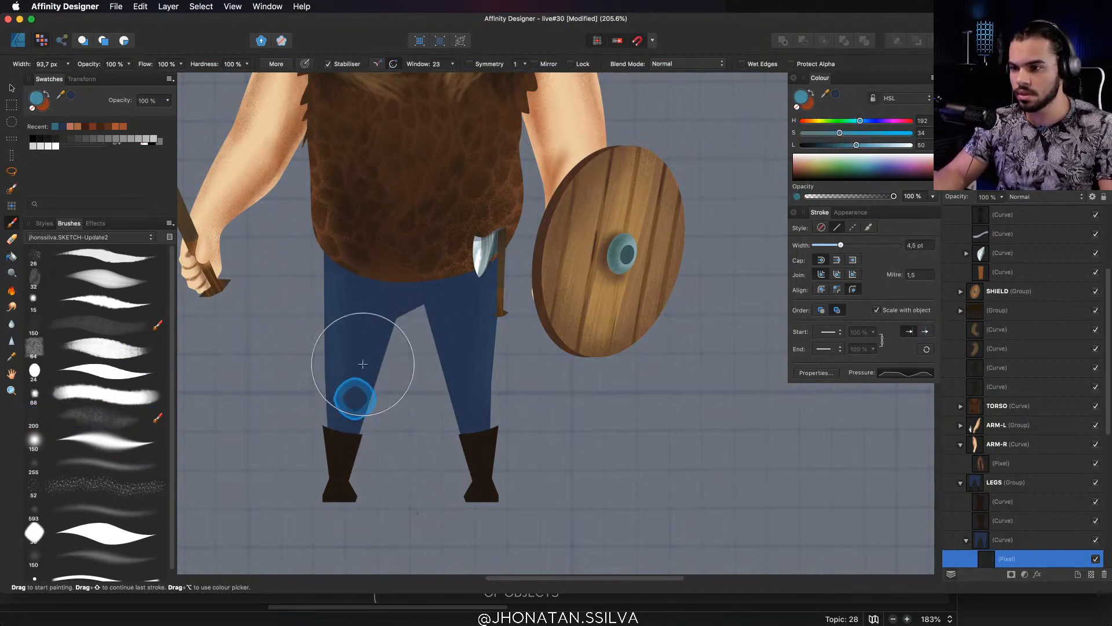
pyautogui.moveTo(393, 398); pyautogui.dragTo(408, 354)
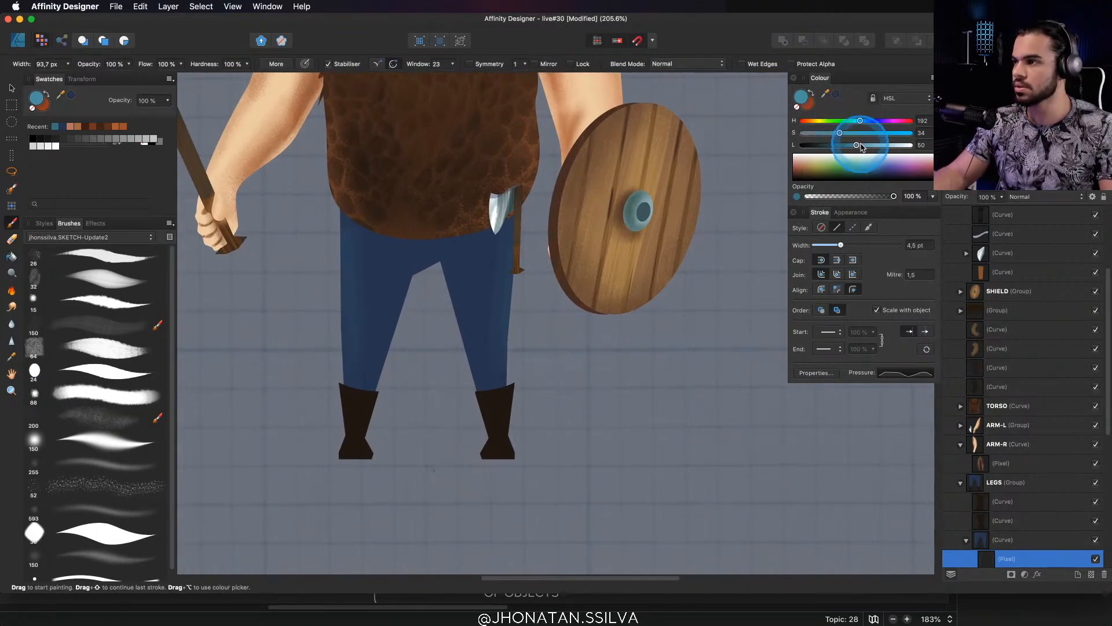
# Raise the brush colour's lightness to 63 and strengthen the textured highlights down the trousers' outer edges
pyautogui.moveTo(857, 145); pyautogui.dragTo(869, 145)
pyautogui.moveTo(389, 304); pyautogui.dragTo(372, 373)
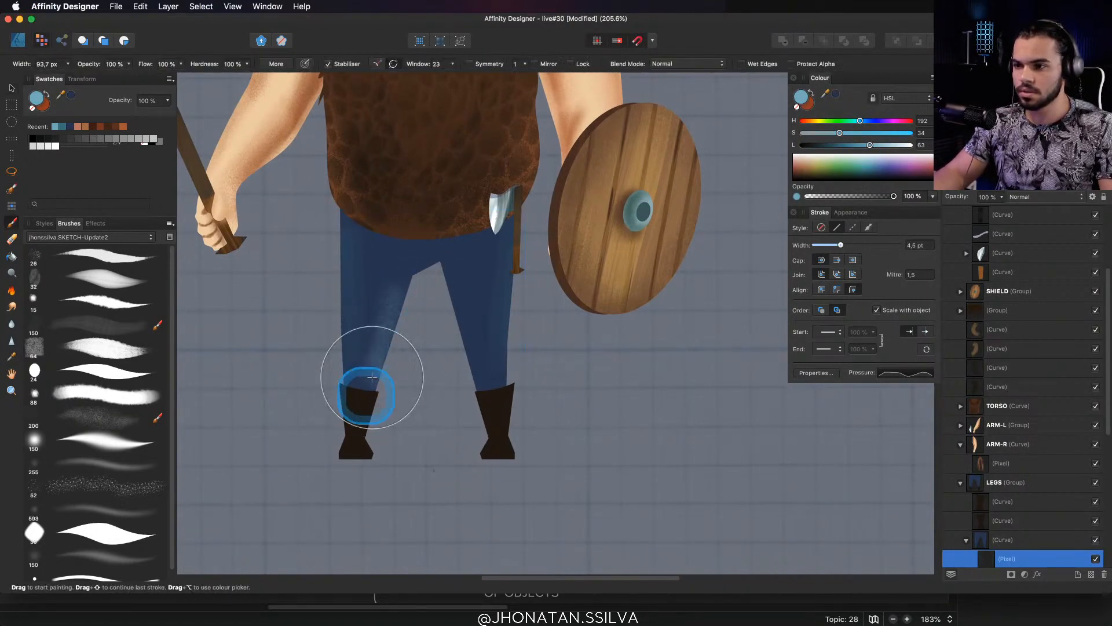
pyautogui.moveTo(354, 313)
pyautogui.mouseDown()
pyautogui.moveTo(342, 230)
pyautogui.moveTo(344, 428)
pyautogui.mouseUp()
pyautogui.moveTo(343, 274)
pyautogui.mouseDown()
pyautogui.moveTo(340, 266)
pyautogui.moveTo(338, 378)
pyautogui.mouseUp()
pyautogui.moveTo(343, 379); pyautogui.dragTo(362, 341)
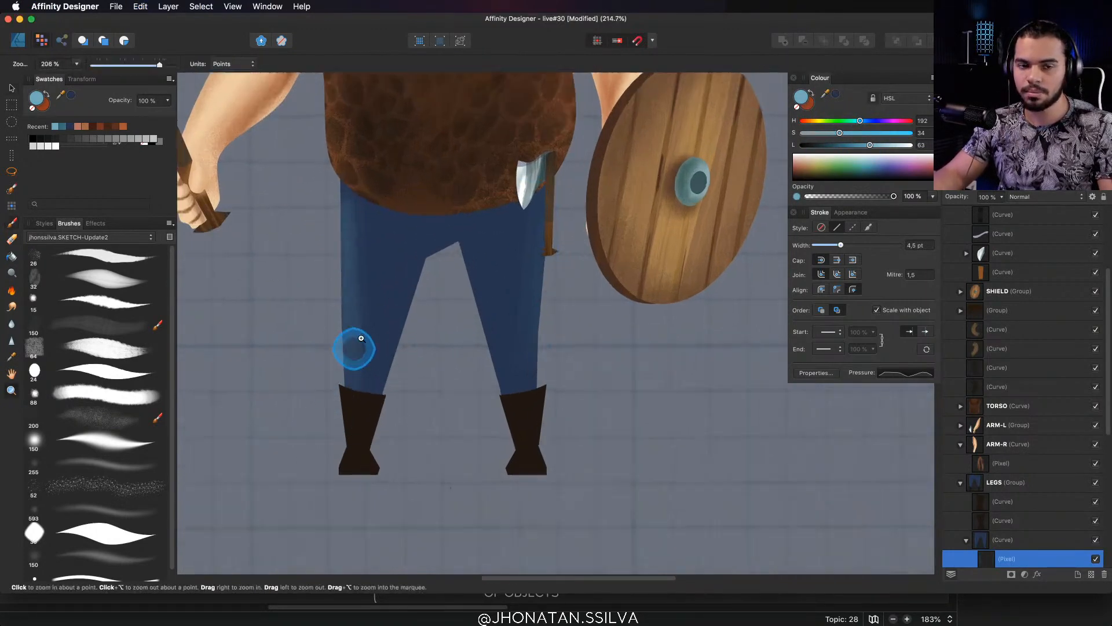
pyautogui.moveTo(345, 253); pyautogui.dragTo(332, 318)
pyautogui.press('b')
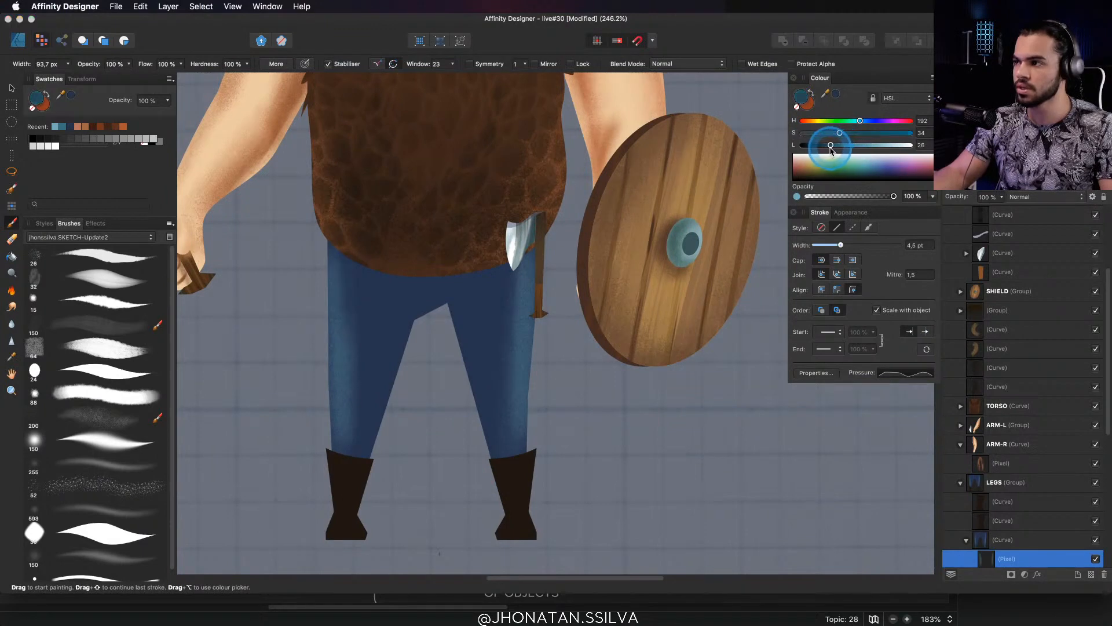
# Shade the trousers' inner leg with dark blue and paint a shadow beneath the tunic's hem at lightness 7
pyautogui.moveTo(822, 146); pyautogui.dragTo(815, 145)
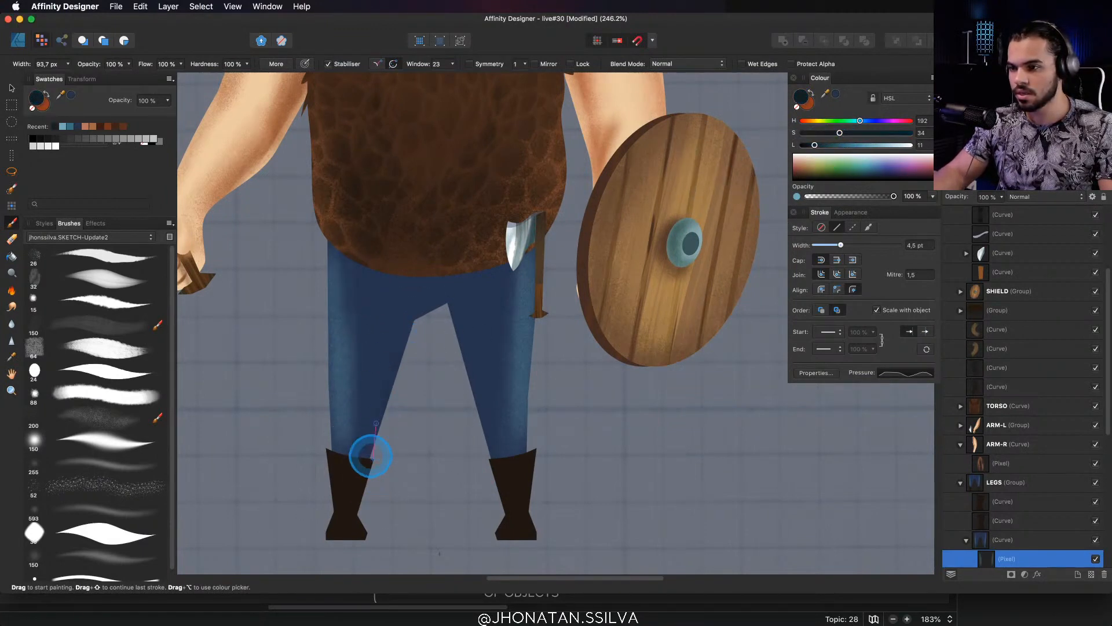
pyautogui.moveTo(355, 487)
pyautogui.mouseDown()
pyautogui.moveTo(392, 355)
pyautogui.moveTo(373, 386)
pyautogui.moveTo(391, 347)
pyautogui.moveTo(370, 412)
pyautogui.moveTo(398, 341)
pyautogui.moveTo(369, 456)
pyautogui.moveTo(392, 358)
pyautogui.mouseUp()
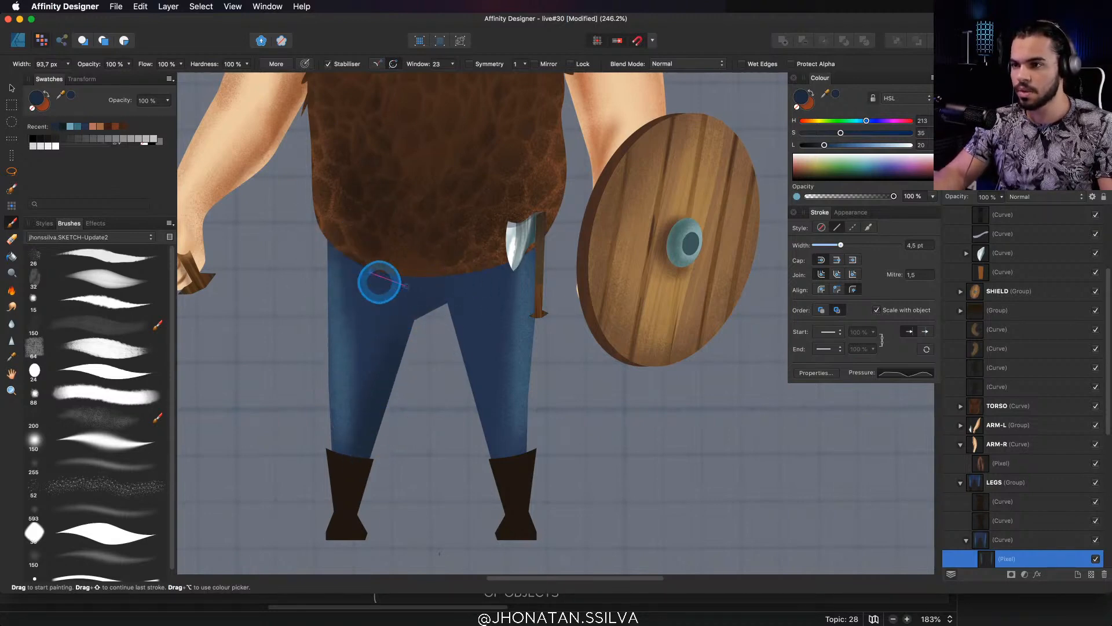
pyautogui.moveTo(824, 145); pyautogui.dragTo(810, 144)
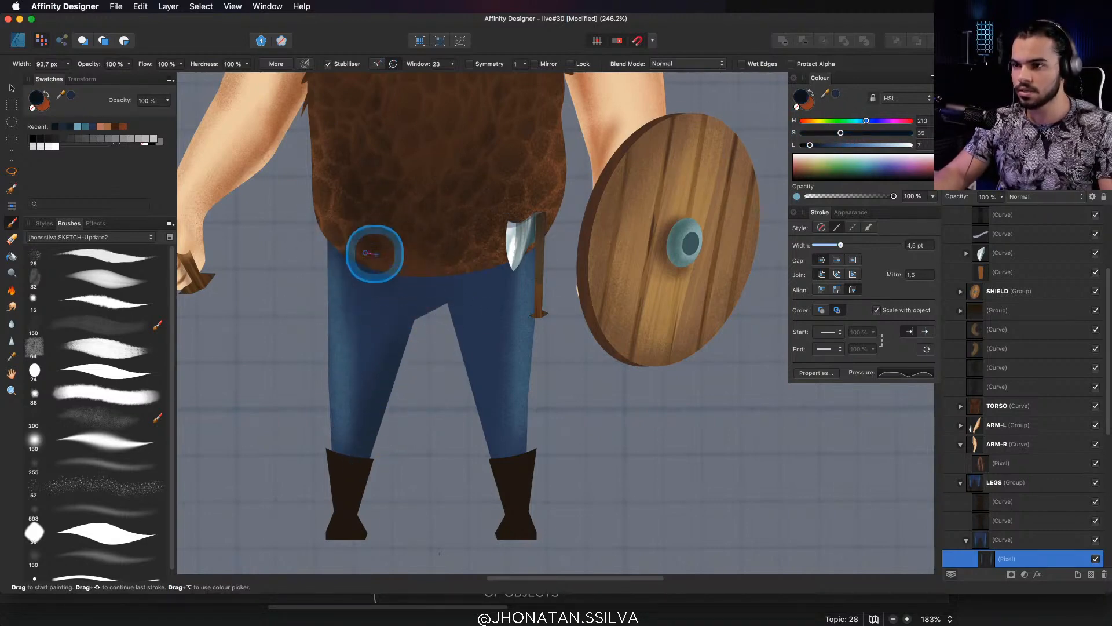
pyautogui.moveTo(332, 246)
pyautogui.mouseDown()
pyautogui.moveTo(347, 234)
pyautogui.moveTo(467, 262)
pyautogui.moveTo(538, 225)
pyautogui.mouseUp()
pyautogui.moveTo(414, 272)
pyautogui.mouseDown()
pyautogui.moveTo(442, 281)
pyautogui.moveTo(526, 251)
pyautogui.mouseUp()
pyautogui.moveTo(317, 234); pyautogui.dragTo(529, 237)
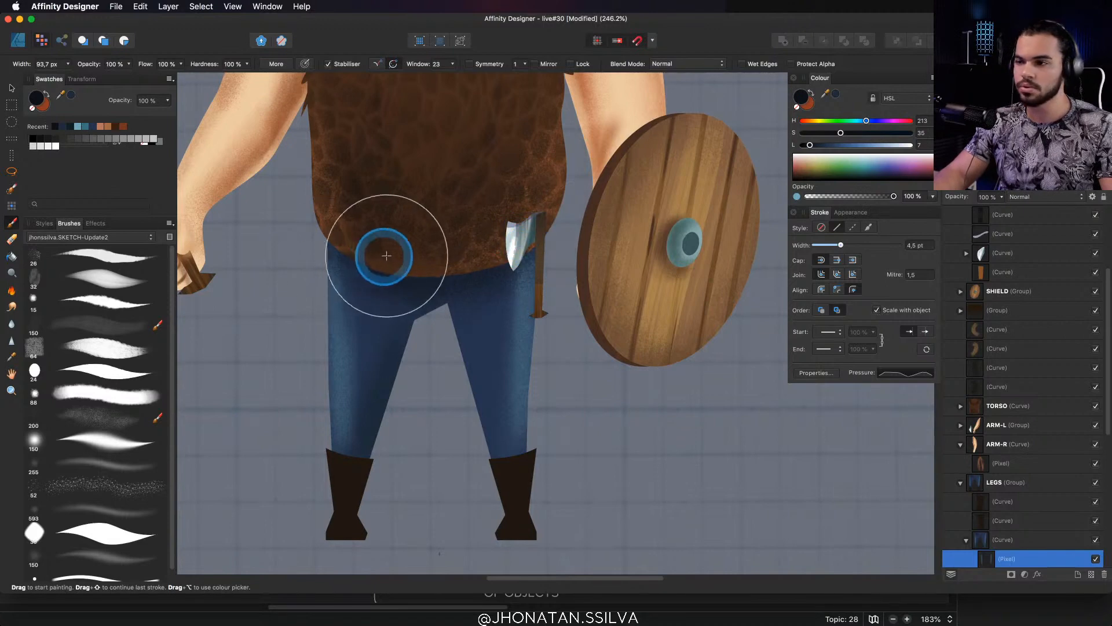
pyautogui.moveTo(343, 243)
pyautogui.mouseDown()
pyautogui.moveTo(421, 275)
pyautogui.moveTo(406, 271)
pyautogui.moveTo(410, 336)
pyautogui.mouseUp()
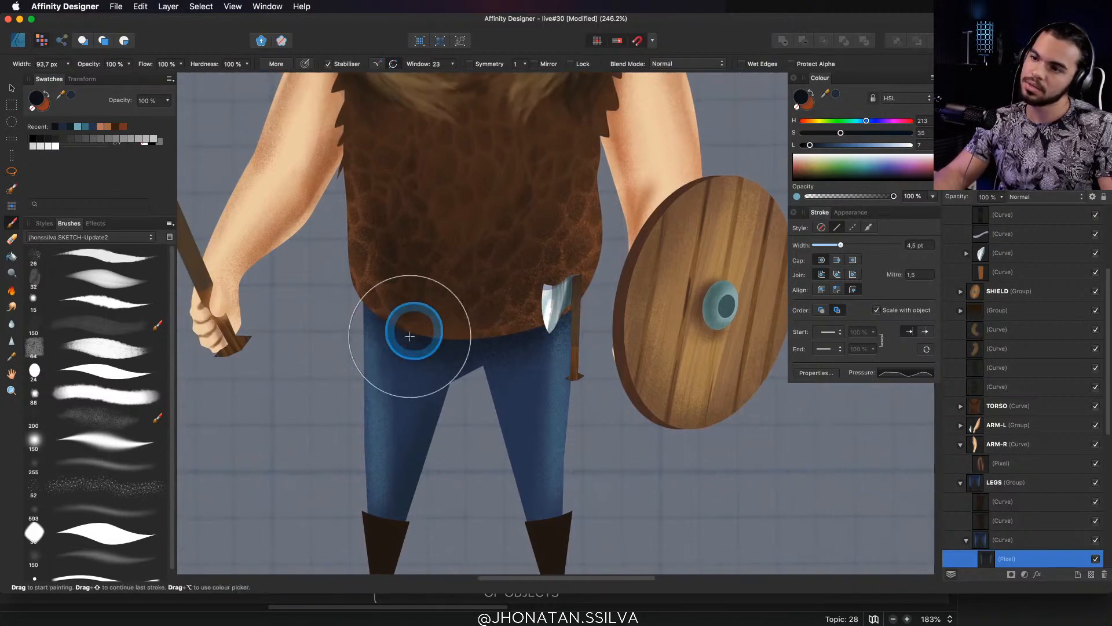
# Brush lighter blue grain down the outer edge of the shield-side trouser leg and undo the last stroke
pyautogui.scroll(3, 458, 330)
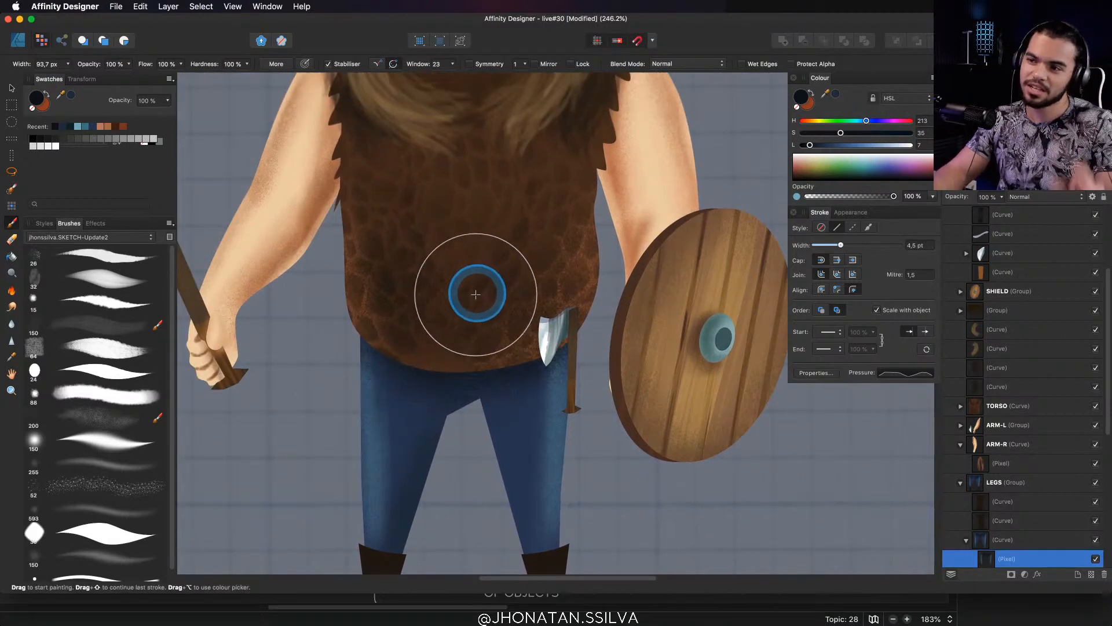
pyautogui.scroll(6, 470, 302)
pyautogui.scroll(-6, 464, 467)
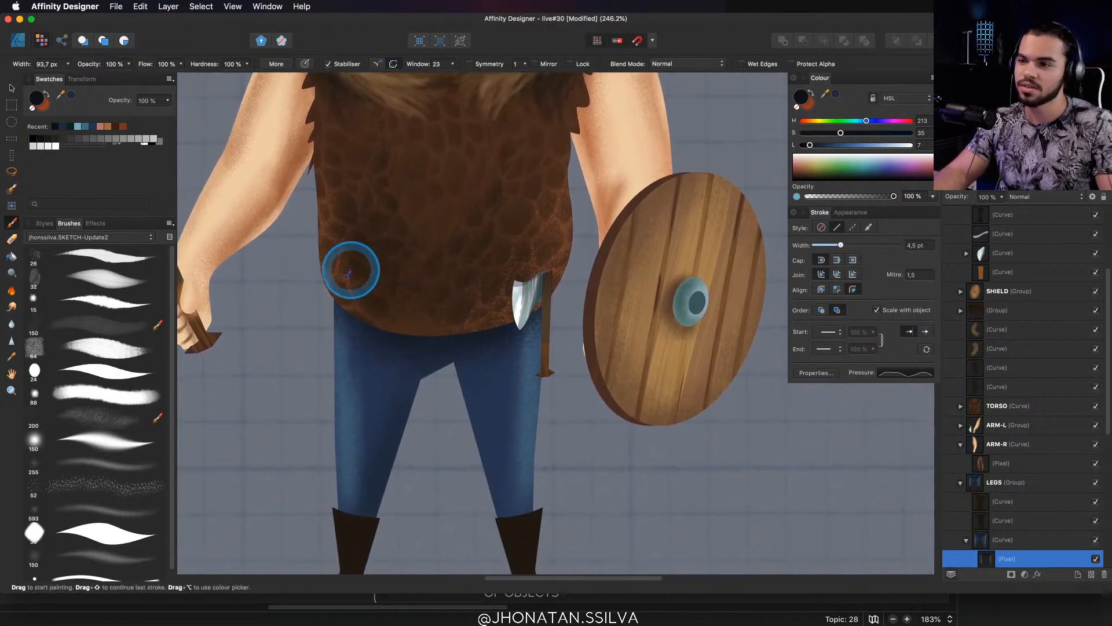
pyautogui.scroll(-2, 521, 310)
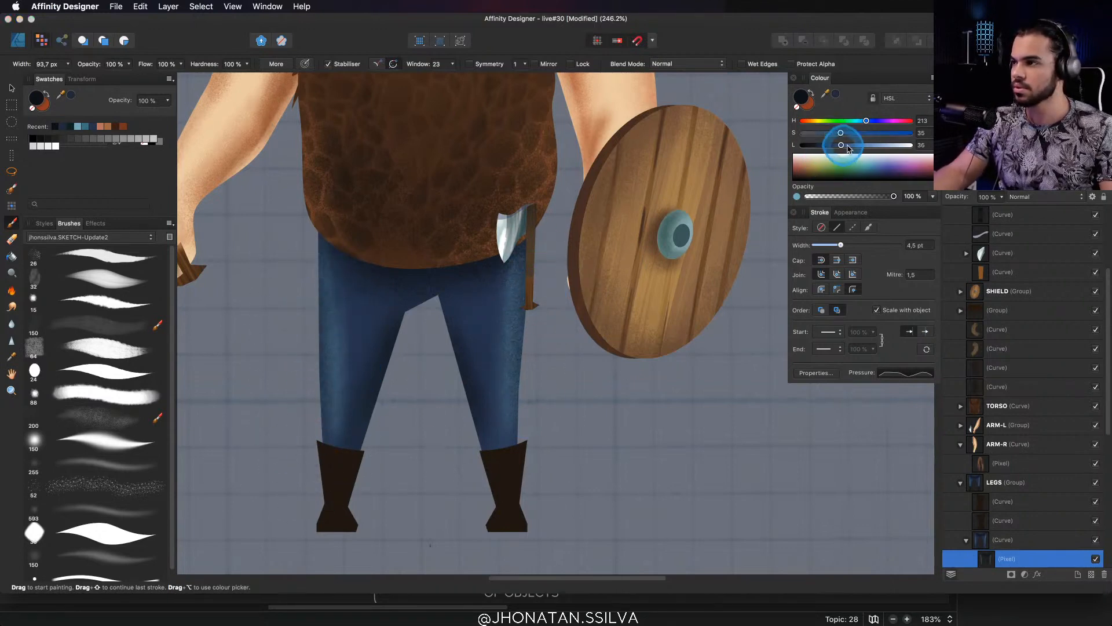
pyautogui.moveTo(532, 282); pyautogui.dragTo(524, 457)
pyautogui.press('super+z')
# Reduce the brush to 44.8 px and paint soft knee highlights on both legs with hue 212 and lightness 60
pyautogui.keyDown('ctrl'); pyautogui.keyDown('alt'); pyautogui.moveTo(529, 331); pyautogui.dragTo(508, 327); pyautogui.keyUp('alt'); pyautogui.keyUp('ctrl')
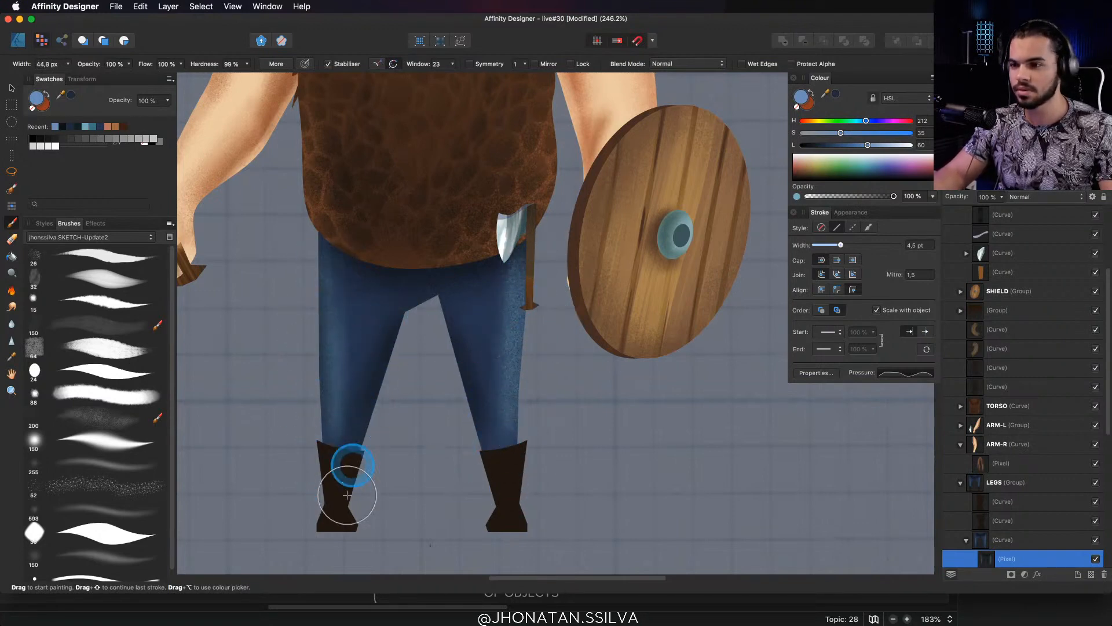
pyautogui.moveTo(385, 385)
pyautogui.mouseDown()
pyautogui.moveTo(430, 333)
pyautogui.moveTo(421, 381)
pyautogui.moveTo(397, 393)
pyautogui.mouseUp()
pyautogui.press('b')
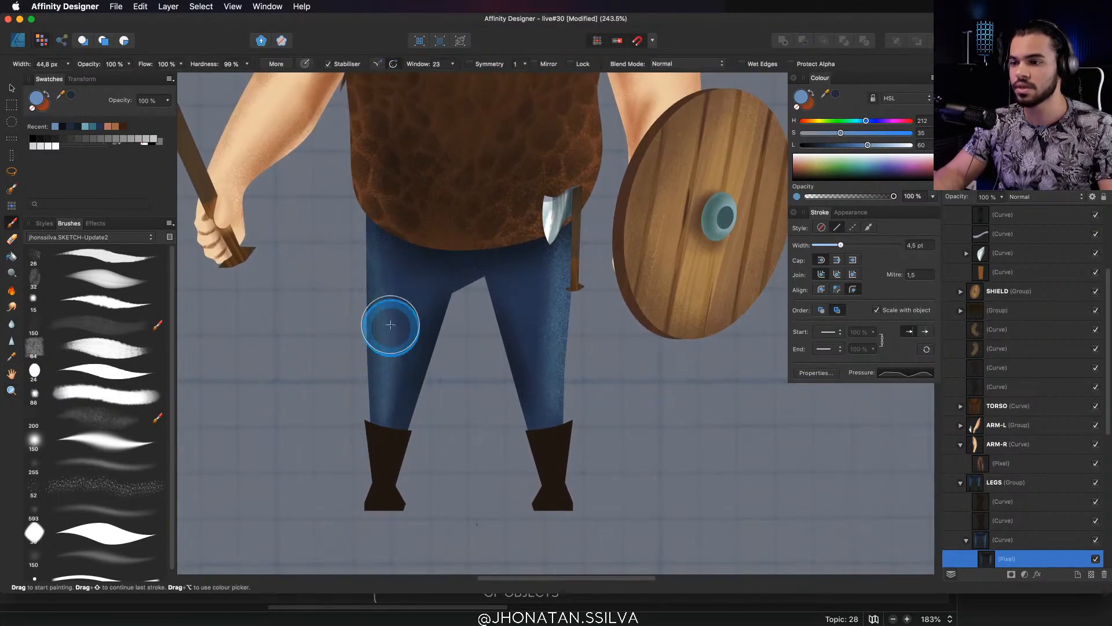
pyautogui.press('super+z')
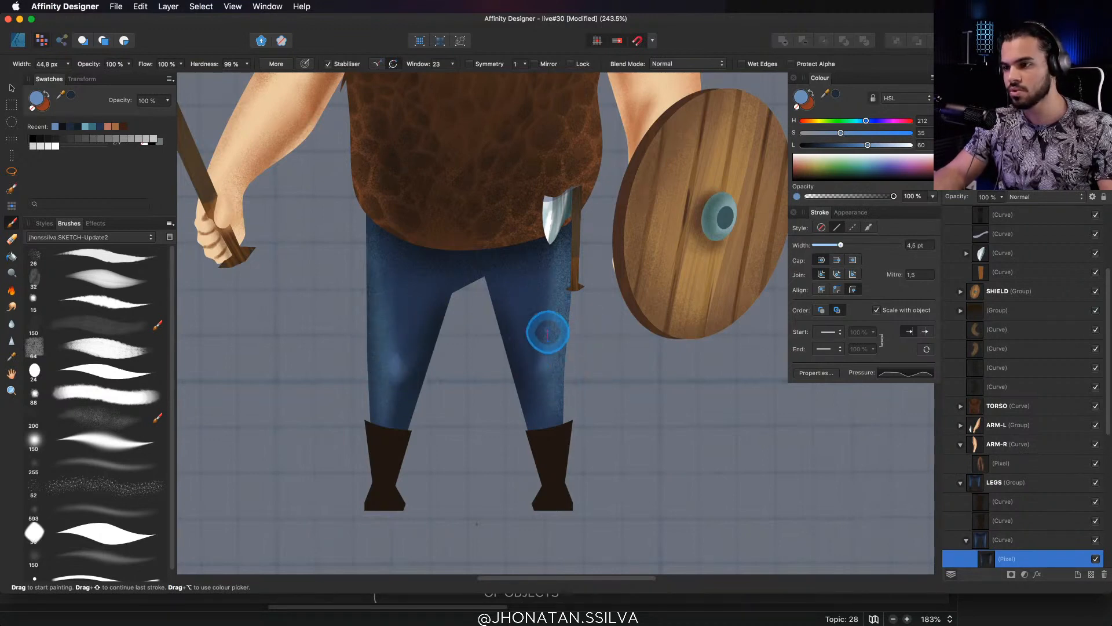
pyautogui.moveTo(541, 324); pyautogui.dragTo(536, 355)
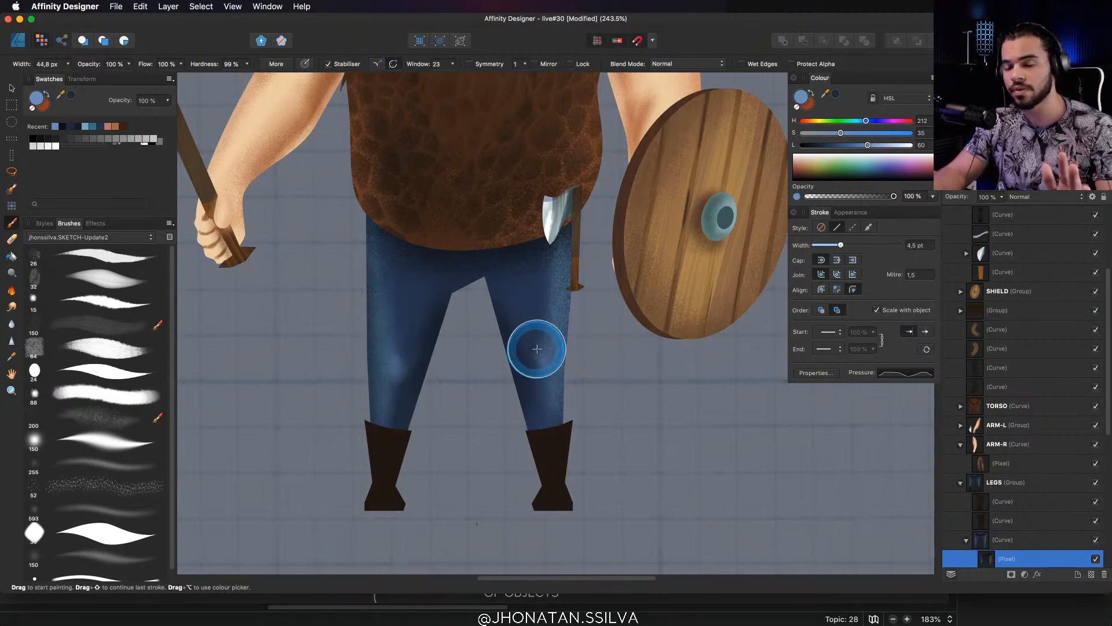
# Extend the soft blue highlight above and around the knee on the leg opposite the shield
pyautogui.hscroll(3, 405, 365)
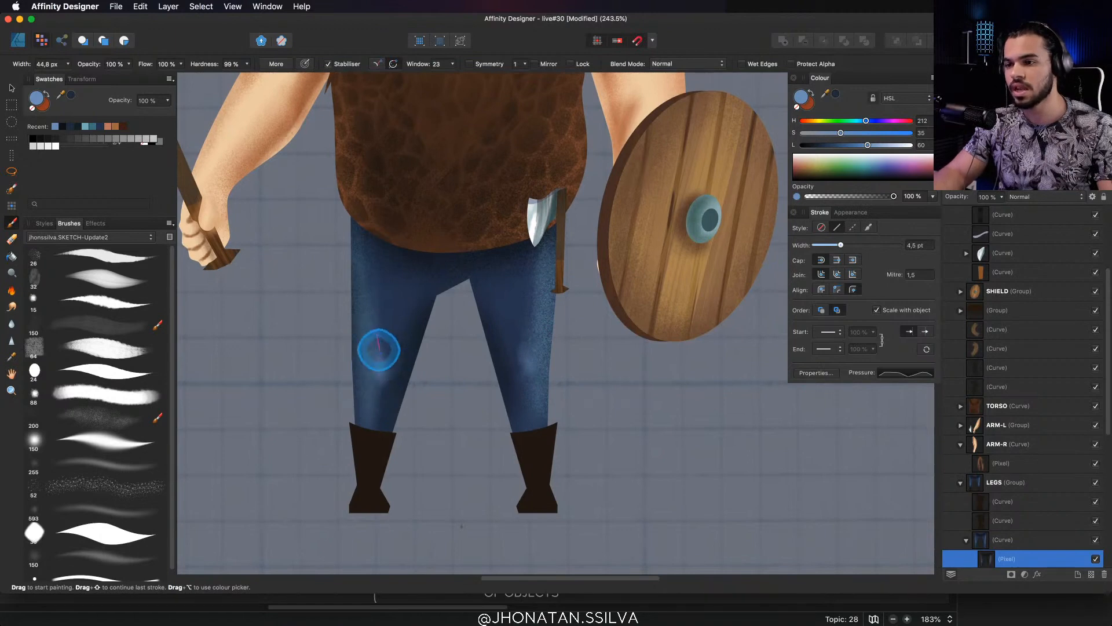
pyautogui.moveTo(410, 329); pyautogui.dragTo(405, 304)
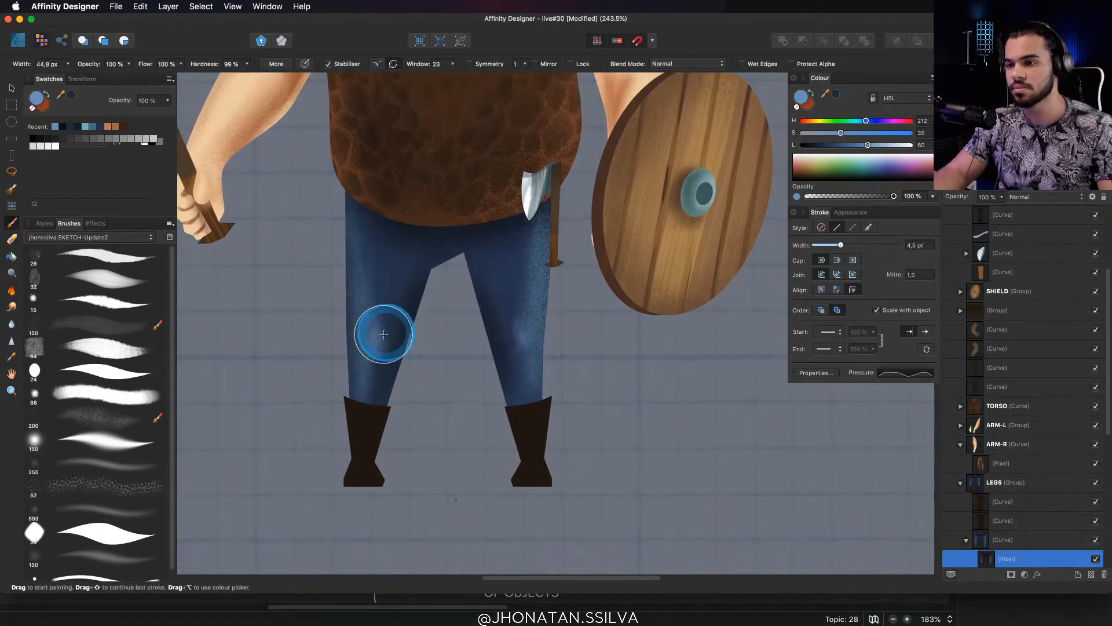
pyautogui.moveTo(382, 351)
pyautogui.mouseDown()
pyautogui.moveTo(401, 286)
pyautogui.moveTo(389, 346)
pyautogui.moveTo(376, 338)
pyautogui.moveTo(374, 313)
pyautogui.moveTo(357, 334)
pyautogui.moveTo(361, 359)
pyautogui.moveTo(426, 330)
pyautogui.moveTo(383, 345)
pyautogui.moveTo(360, 337)
pyautogui.moveTo(361, 317)
pyautogui.moveTo(371, 359)
pyautogui.moveTo(384, 313)
pyautogui.moveTo(381, 333)
pyautogui.moveTo(423, 327)
pyautogui.moveTo(511, 381)
pyautogui.moveTo(505, 307)
pyautogui.moveTo(514, 387)
pyautogui.moveTo(516, 314)
pyautogui.moveTo(518, 378)
pyautogui.moveTo(431, 315)
pyautogui.moveTo(366, 340)
pyautogui.moveTo(366, 385)
pyautogui.moveTo(357, 307)
pyautogui.moveTo(356, 370)
pyautogui.mouseUp()
pyautogui.moveTo(361, 320)
pyautogui.mouseDown()
pyautogui.moveTo(349, 425)
pyautogui.moveTo(359, 401)
pyautogui.moveTo(361, 427)
pyautogui.moveTo(378, 347)
pyautogui.moveTo(363, 384)
pyautogui.mouseUp()
pyautogui.press('e')
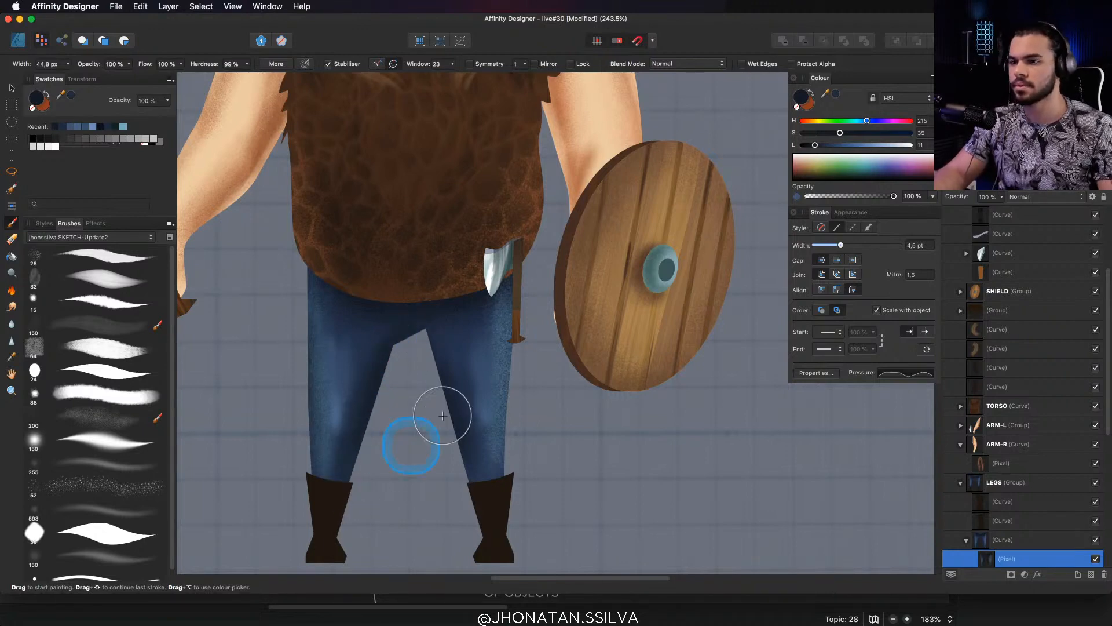
# Sample the knee highlight's blue, shrink the brush to 15.5 px, and paint a thin rim light along one leg's inner edge
pyautogui.press('z')
pyautogui.moveTo(363, 423); pyautogui.dragTo(392, 333)
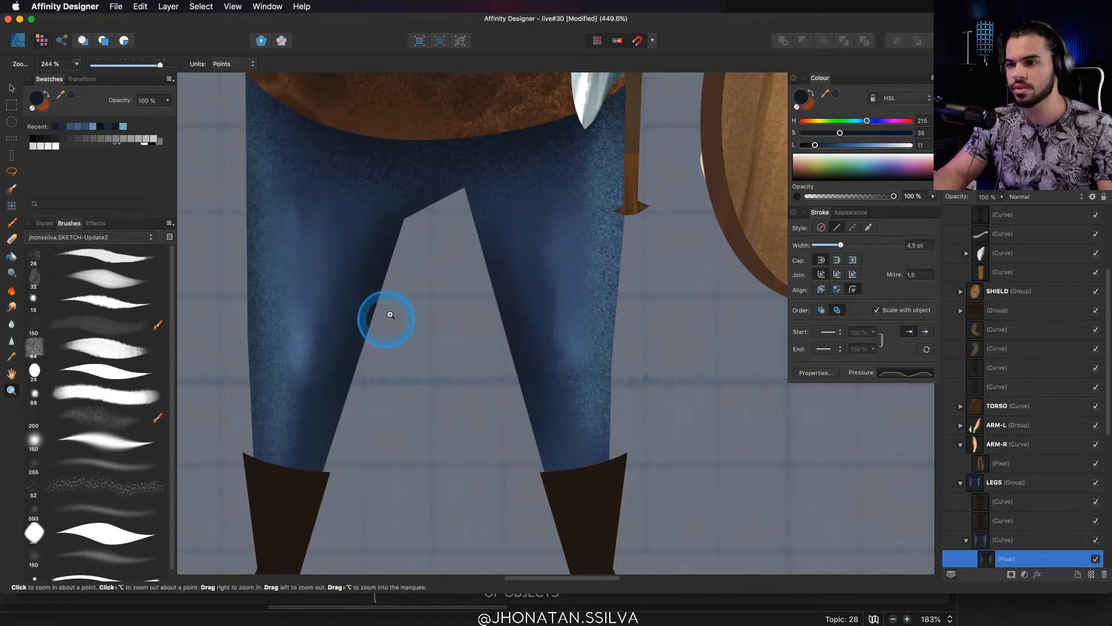
pyautogui.press('b')
pyautogui.keyDown('alt'); pyautogui.click(297, 342); pyautogui.keyUp('alt')
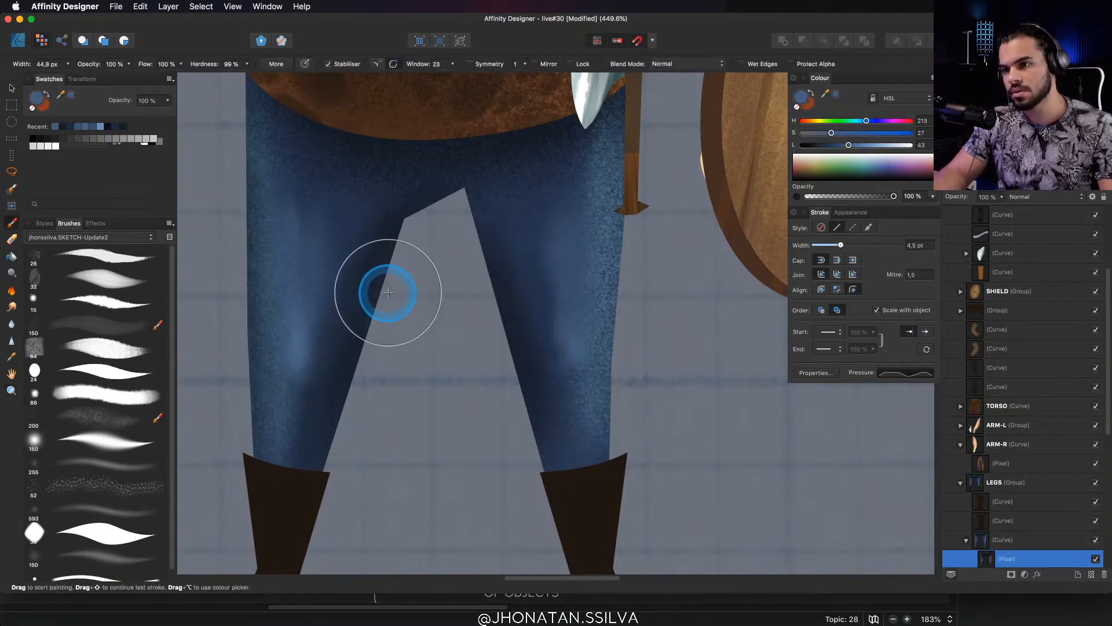
pyautogui.scroll(2, 375, 290)
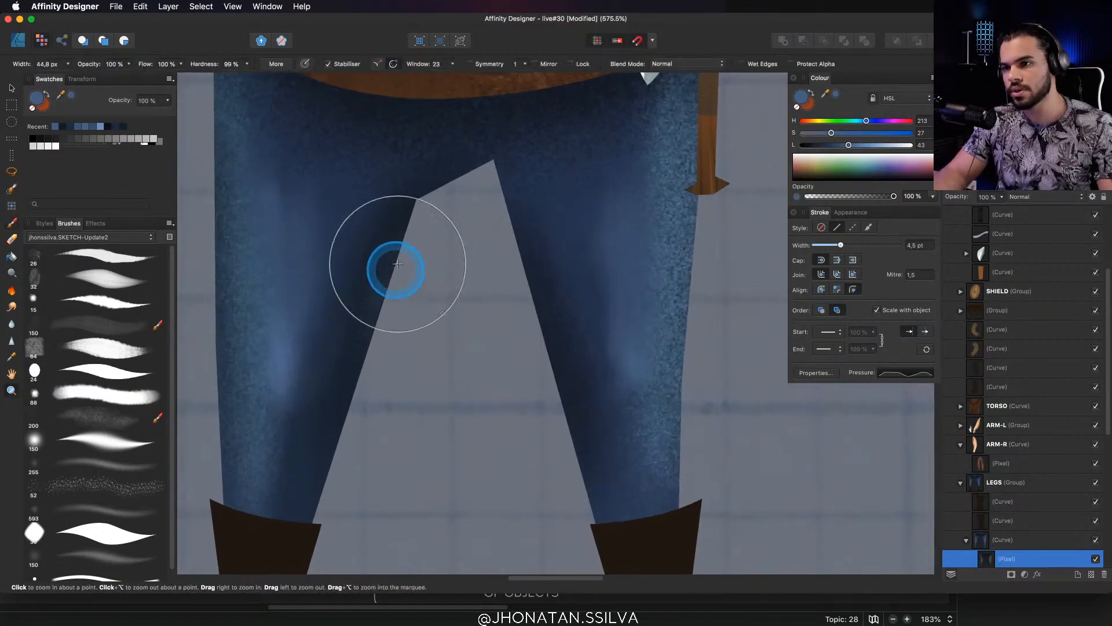
pyautogui.keyDown('ctrl'); pyautogui.keyDown('alt'); pyautogui.moveTo(357, 345); pyautogui.dragTo(329, 344); pyautogui.keyUp('alt'); pyautogui.keyUp('ctrl')
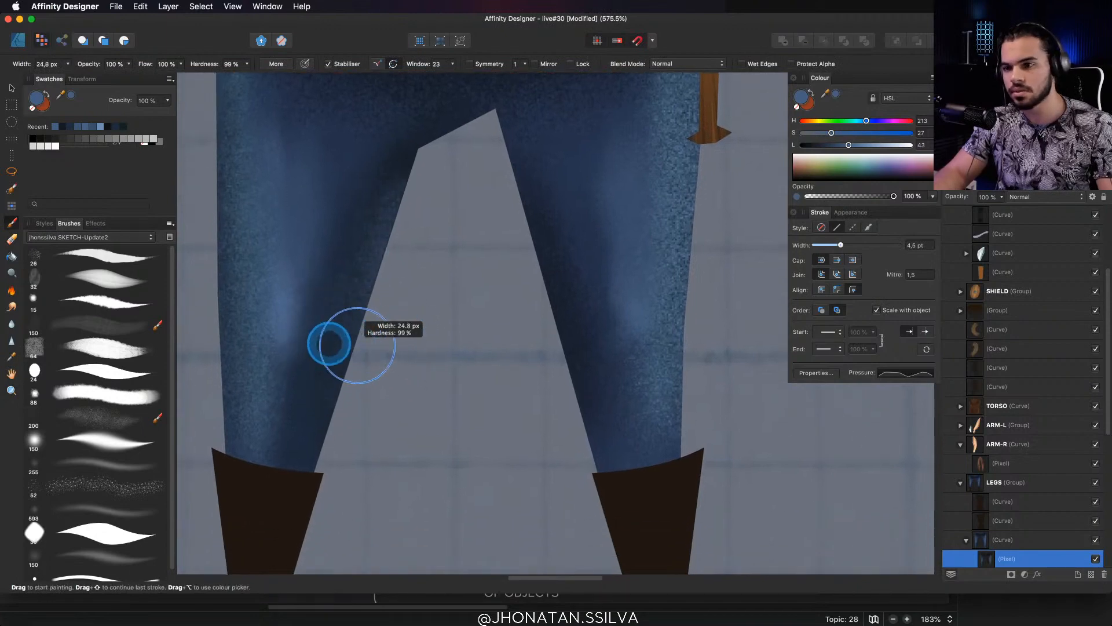
pyautogui.moveTo(375, 299)
pyautogui.mouseDown()
pyautogui.moveTo(317, 436)
pyautogui.moveTo(303, 504)
pyautogui.mouseUp()
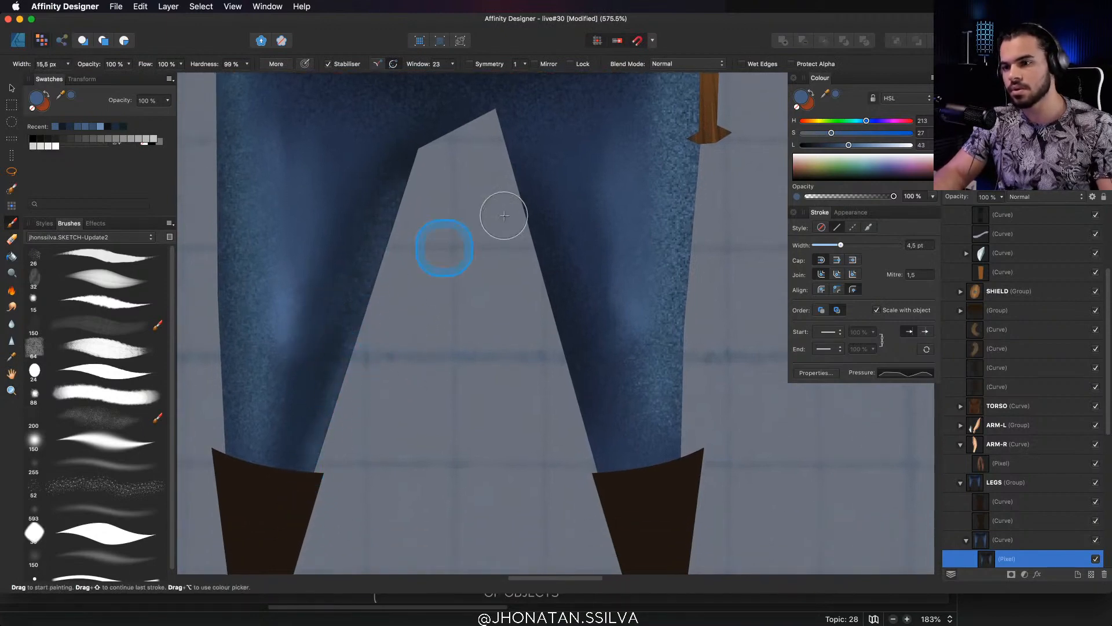
# Raise the brush colour's lightness to 68 and paint thin rim light along the inner edges of both trouser legs
pyautogui.moveTo(854, 148); pyautogui.dragTo(875, 146)
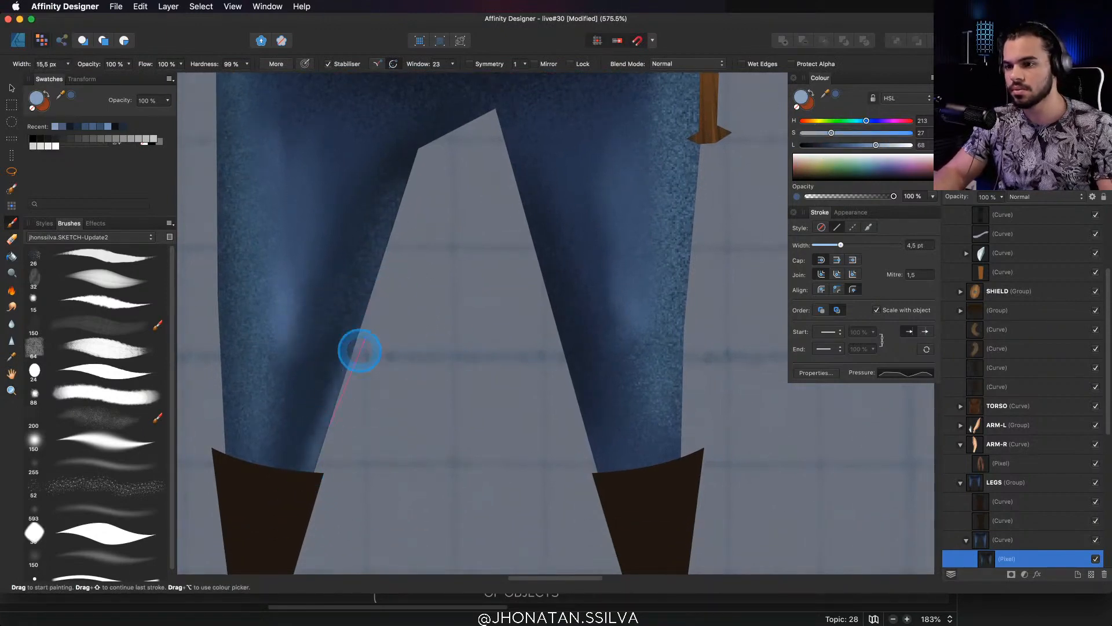
pyautogui.moveTo(423, 169)
pyautogui.mouseDown()
pyautogui.moveTo(412, 174)
pyautogui.moveTo(426, 154)
pyautogui.mouseUp()
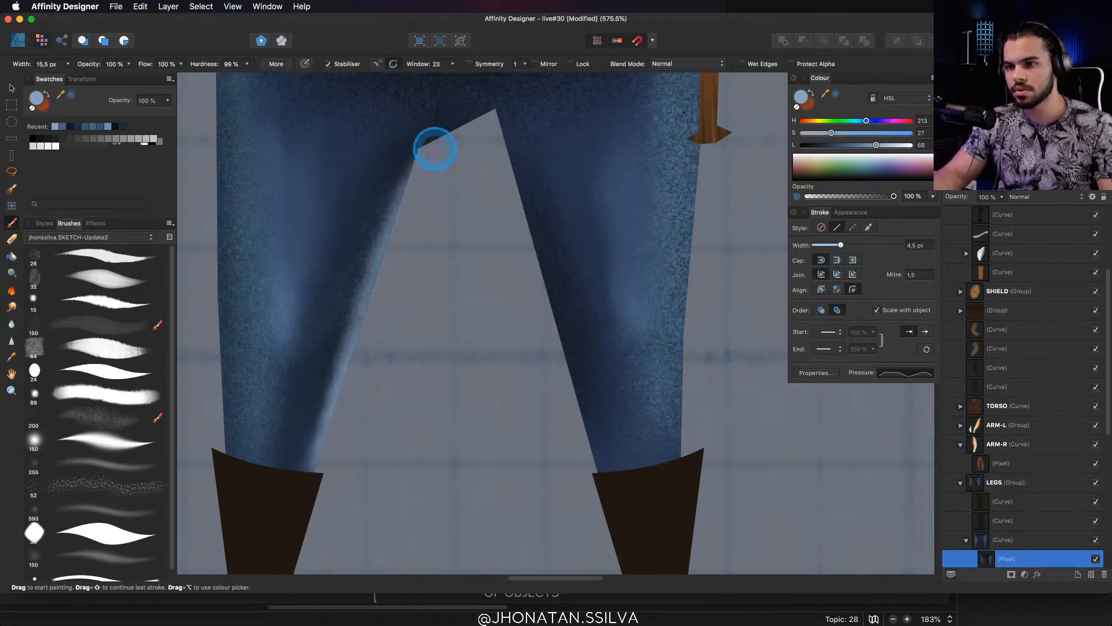
pyautogui.moveTo(475, 196); pyautogui.dragTo(219, 496)
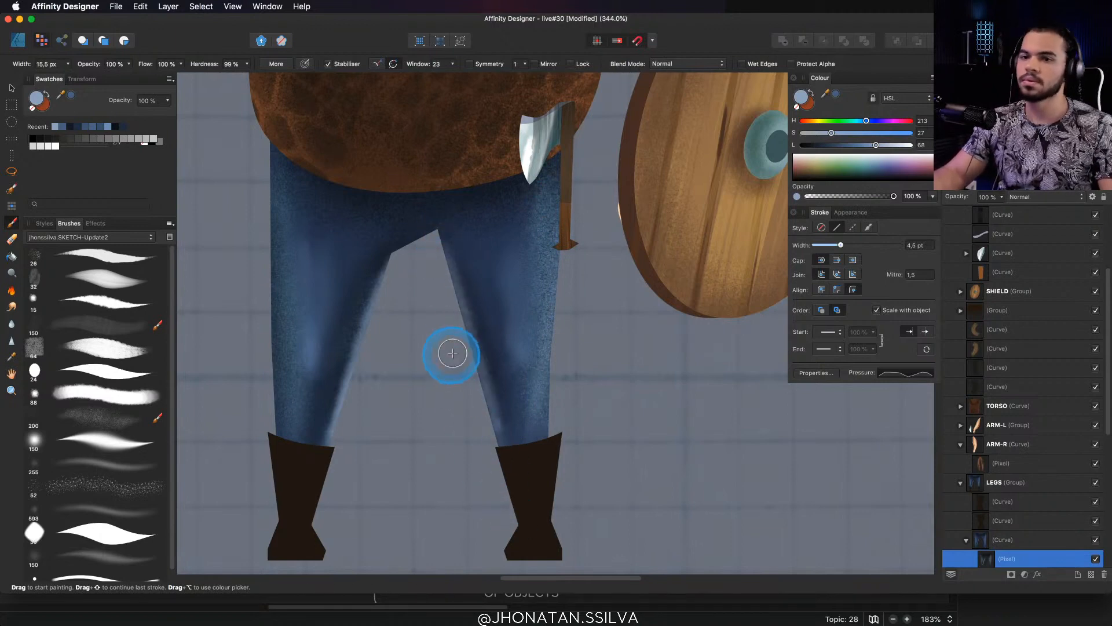
pyautogui.moveTo(453, 353); pyautogui.dragTo(392, 408)
pyautogui.moveTo(415, 361); pyautogui.dragTo(405, 395)
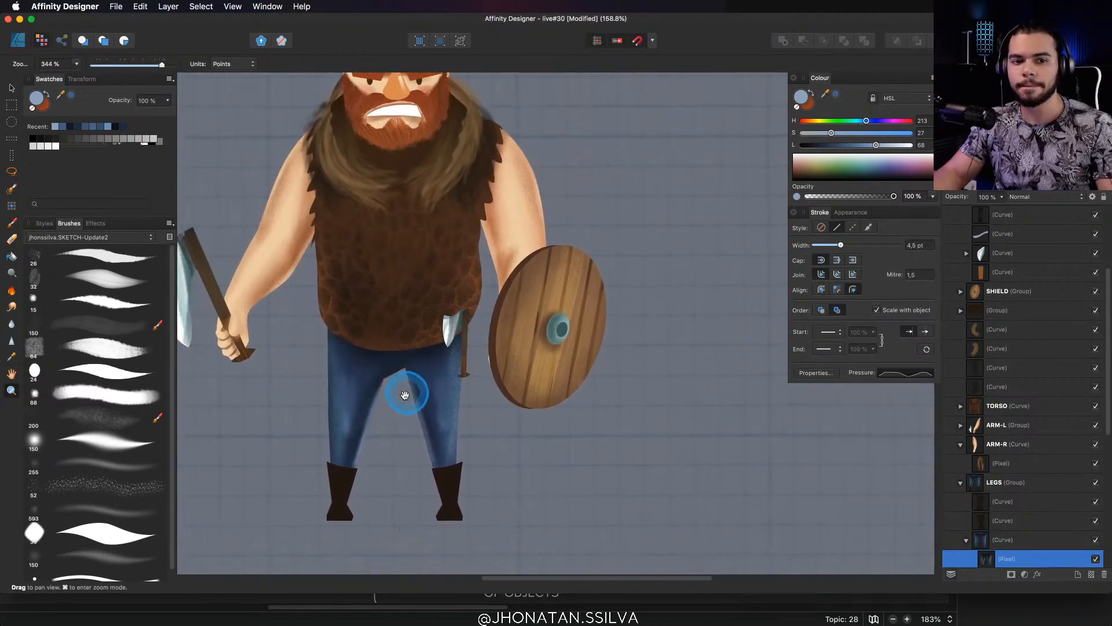
pyautogui.scroll(-3, 371, 428)
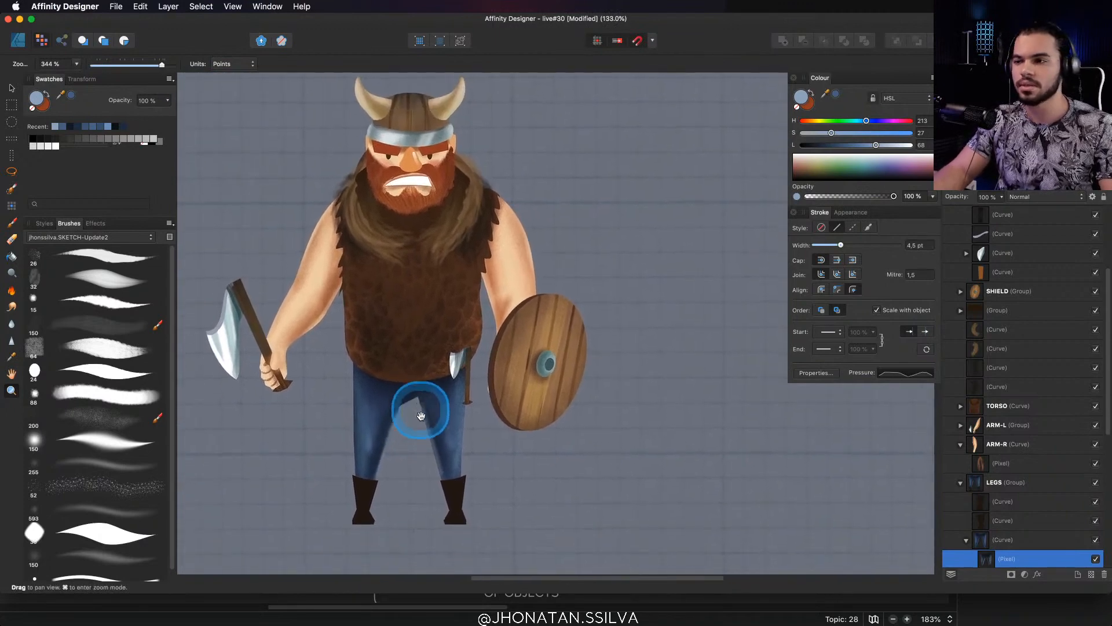
pyautogui.scroll(-3, 417, 347)
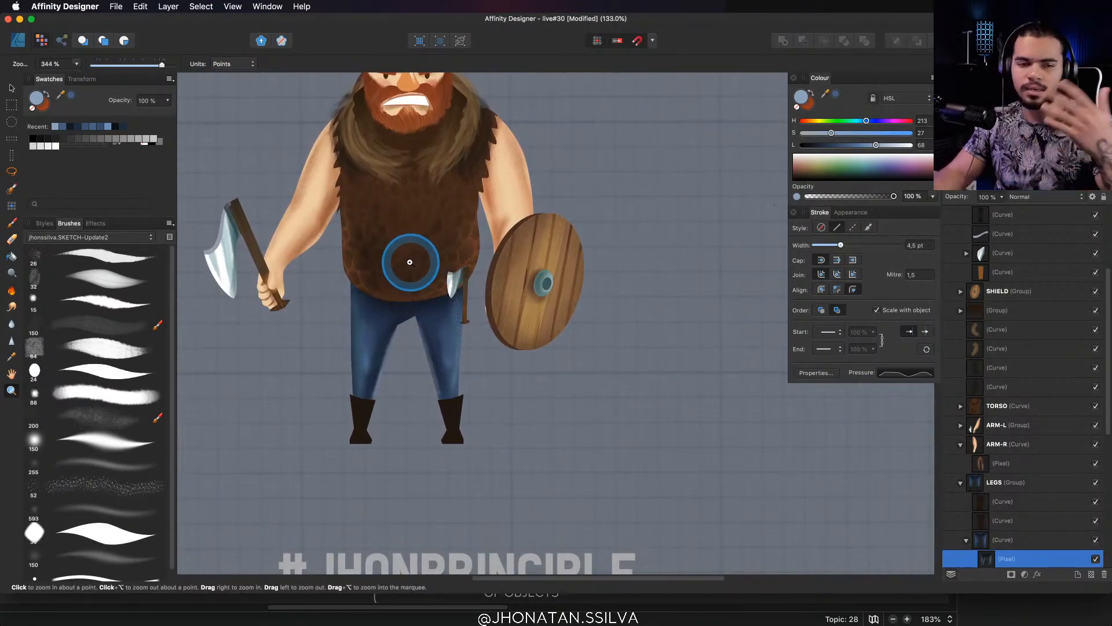
pyautogui.scroll(2, 412, 275)
pyautogui.scroll(-3, 417, 327)
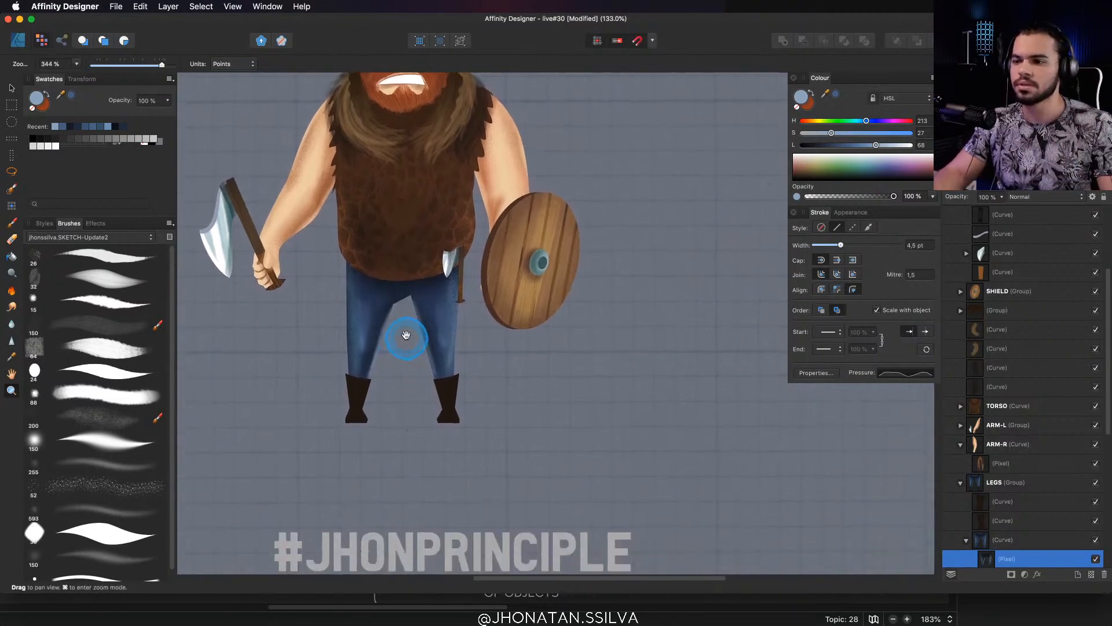
# Select the dark boot on the leg opposite the shield for painting
pyautogui.press('v')
pyautogui.keyDown('super'); pyautogui.click(358, 389); pyautogui.keyUp('super')
pyautogui.moveTo(362, 389); pyautogui.dragTo(392, 343)
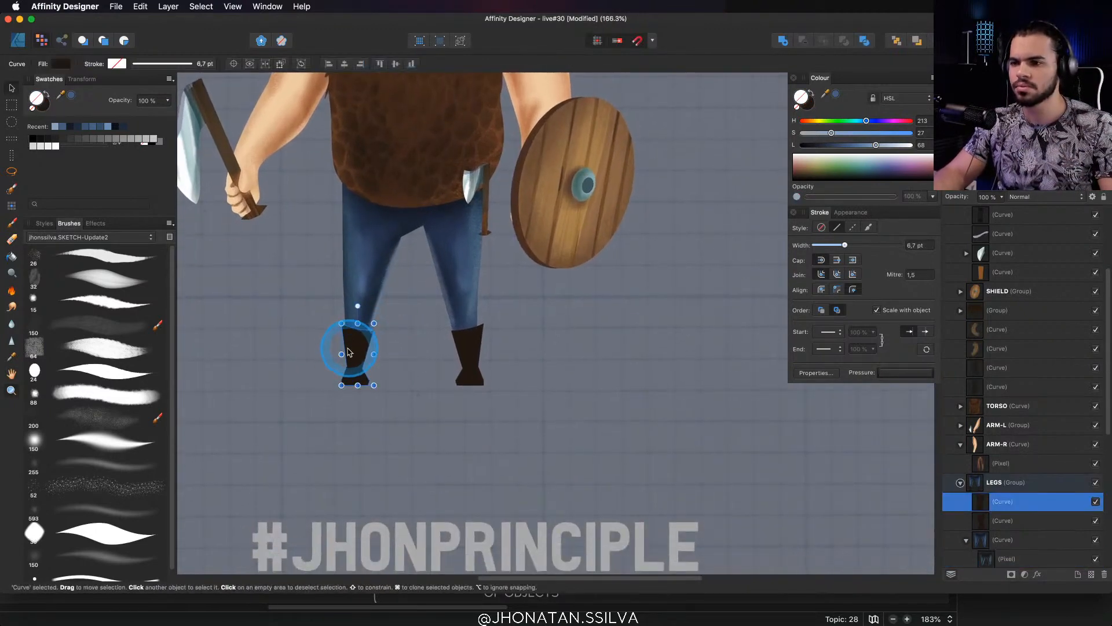
pyautogui.click(359, 354)
pyautogui.click(365, 342)
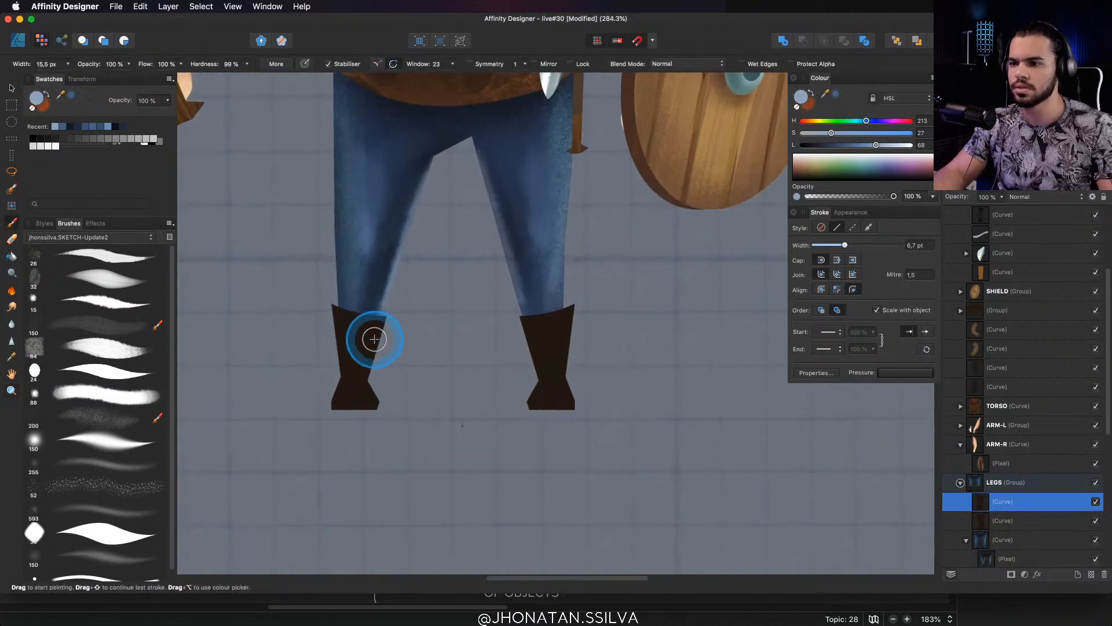
pyautogui.press('v')
pyautogui.press('z')
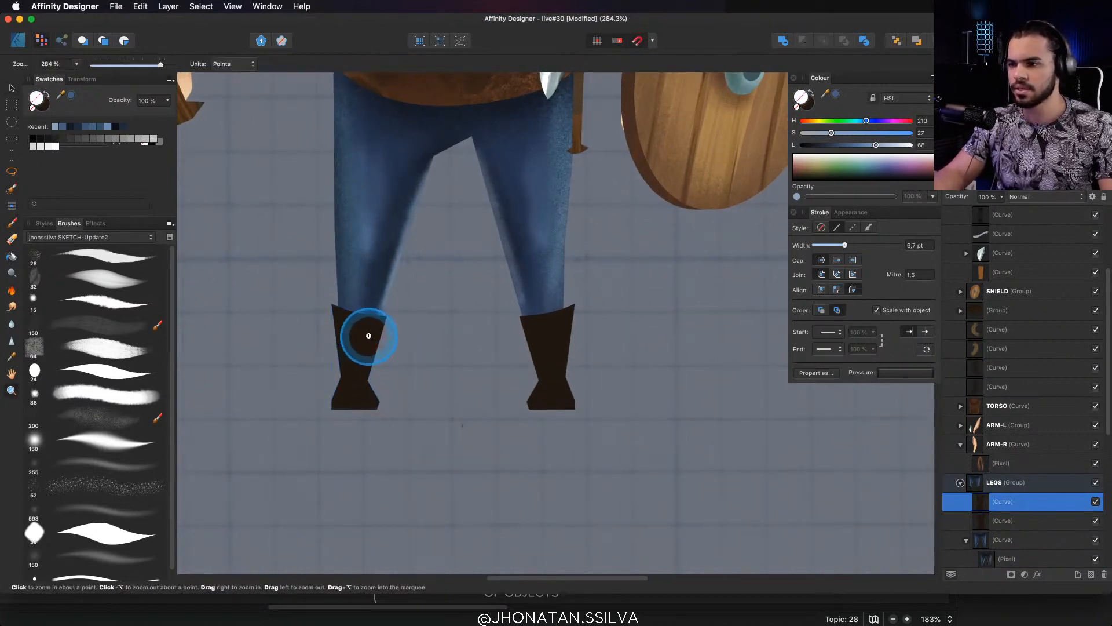
pyautogui.click(359, 332)
pyautogui.press('b')
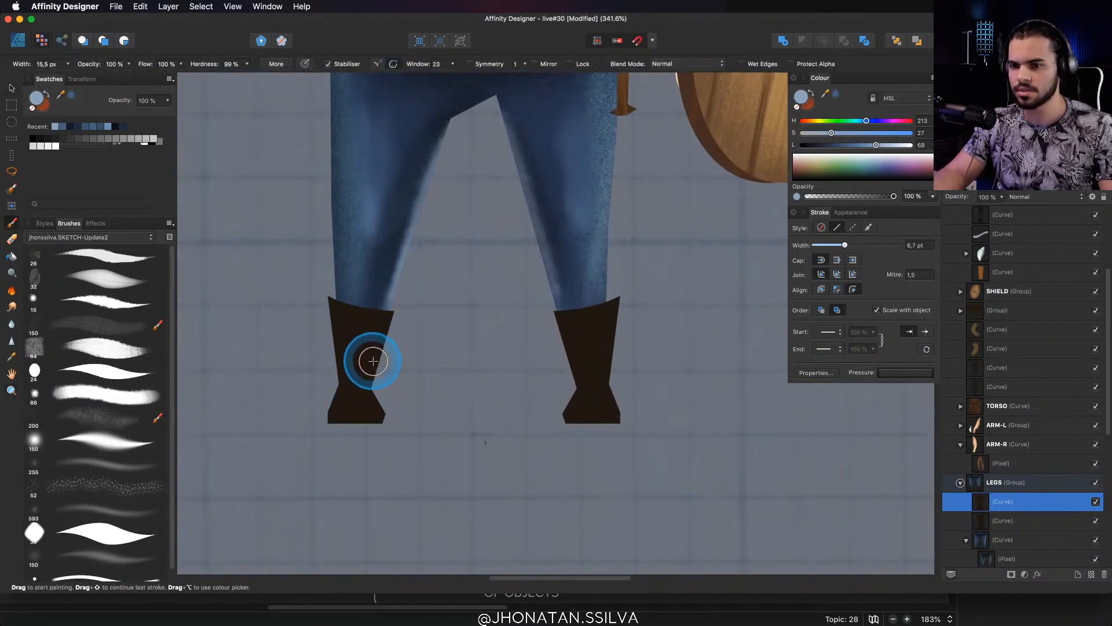
pyautogui.scroll(-2, 377, 355)
pyautogui.press('v')
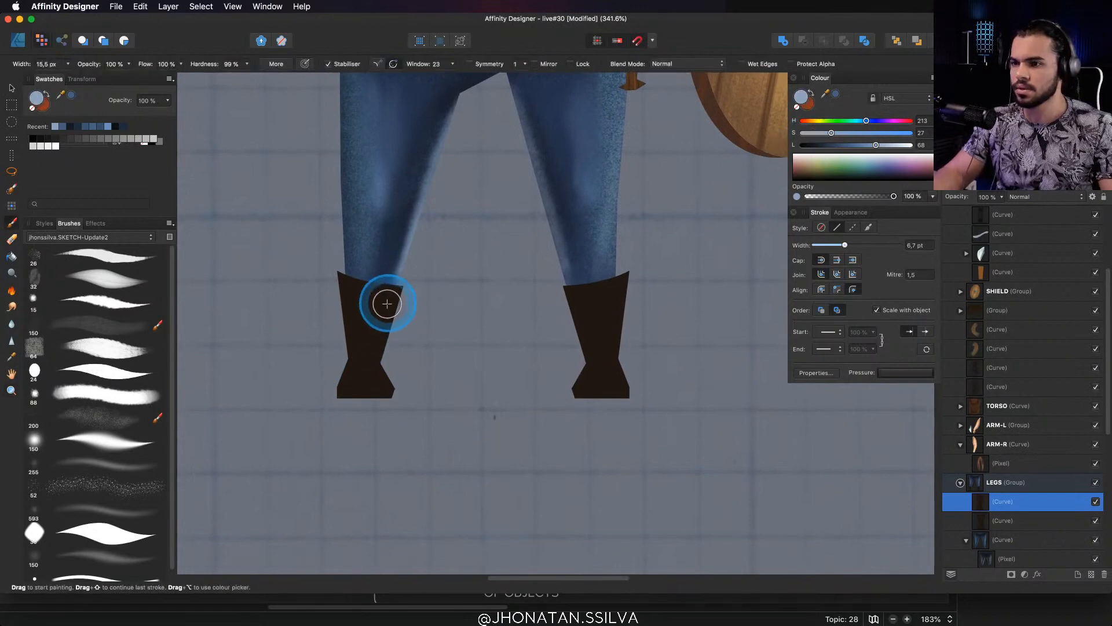
pyautogui.click(379, 314)
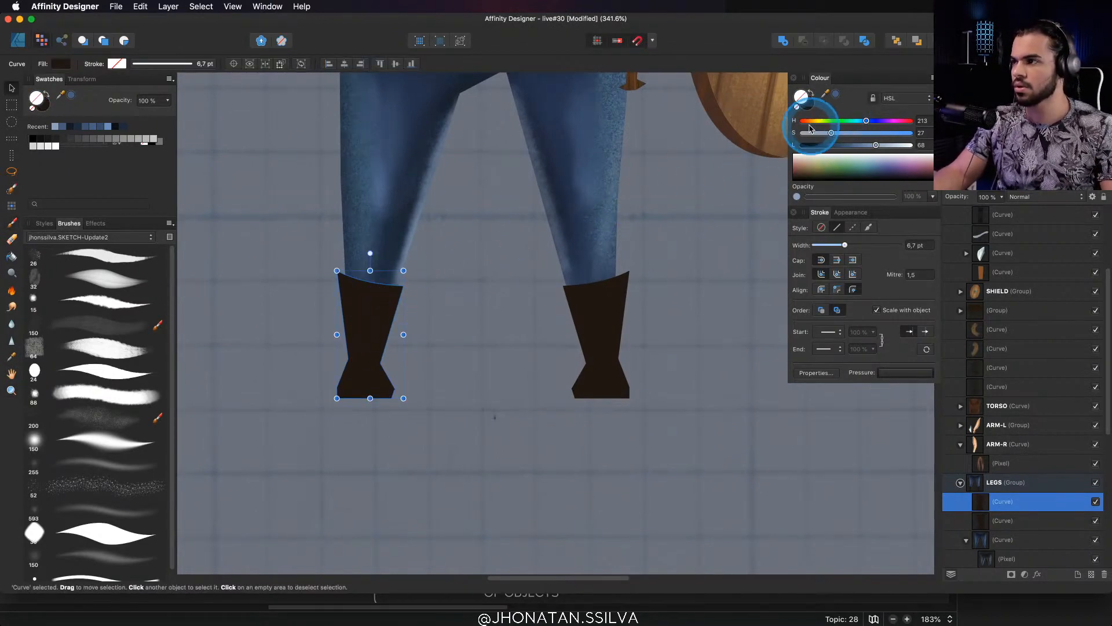
# Paint the selected boot's sides golden with hue 48, saturation 51 and lightness 44, and brush its middle with lightness 22
pyautogui.press('b')
pyautogui.moveTo(847, 135); pyautogui.dragTo(858, 133)
pyautogui.moveTo(851, 145); pyautogui.dragTo(851, 152)
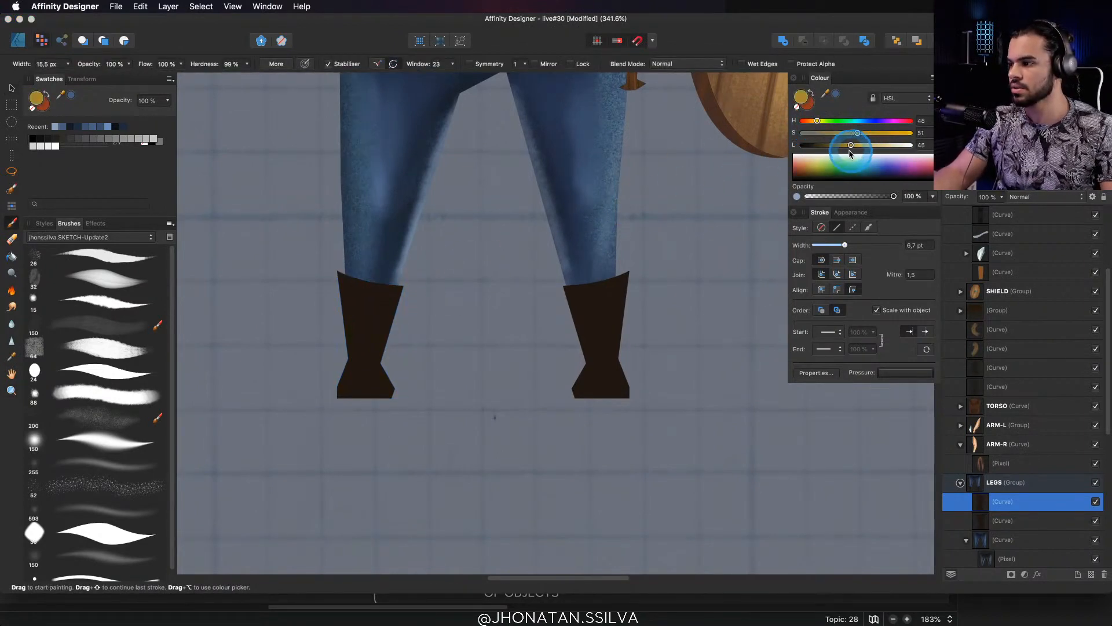
pyautogui.moveTo(381, 338); pyautogui.dragTo(385, 302)
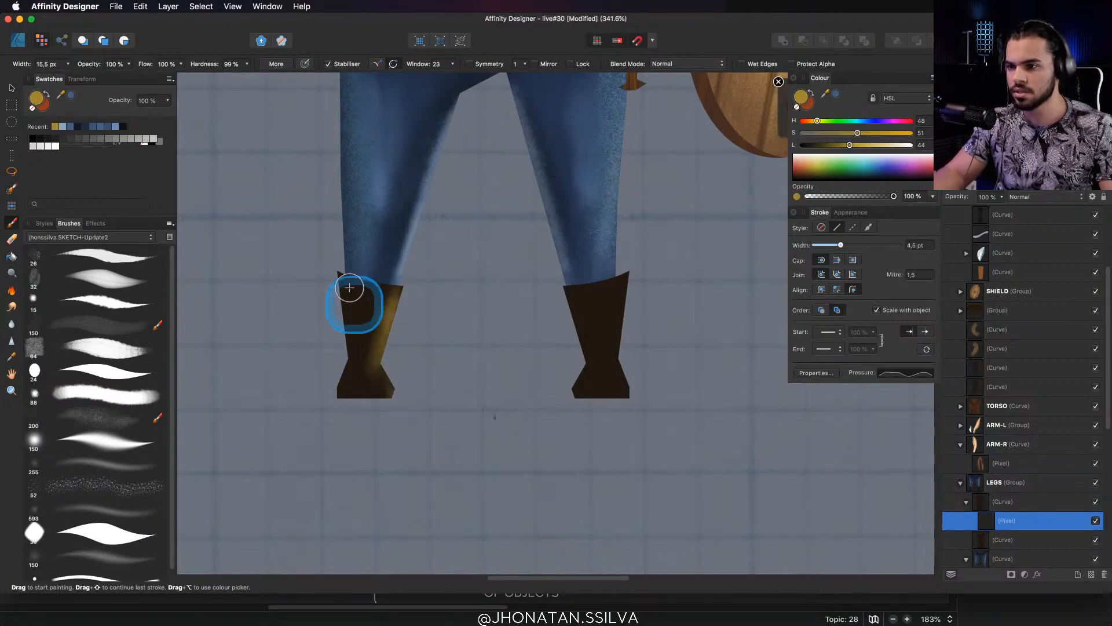
pyautogui.moveTo(315, 396)
pyautogui.mouseDown()
pyautogui.moveTo(357, 342)
pyautogui.moveTo(364, 359)
pyautogui.mouseUp()
pyautogui.moveTo(842, 155); pyautogui.dragTo(825, 146)
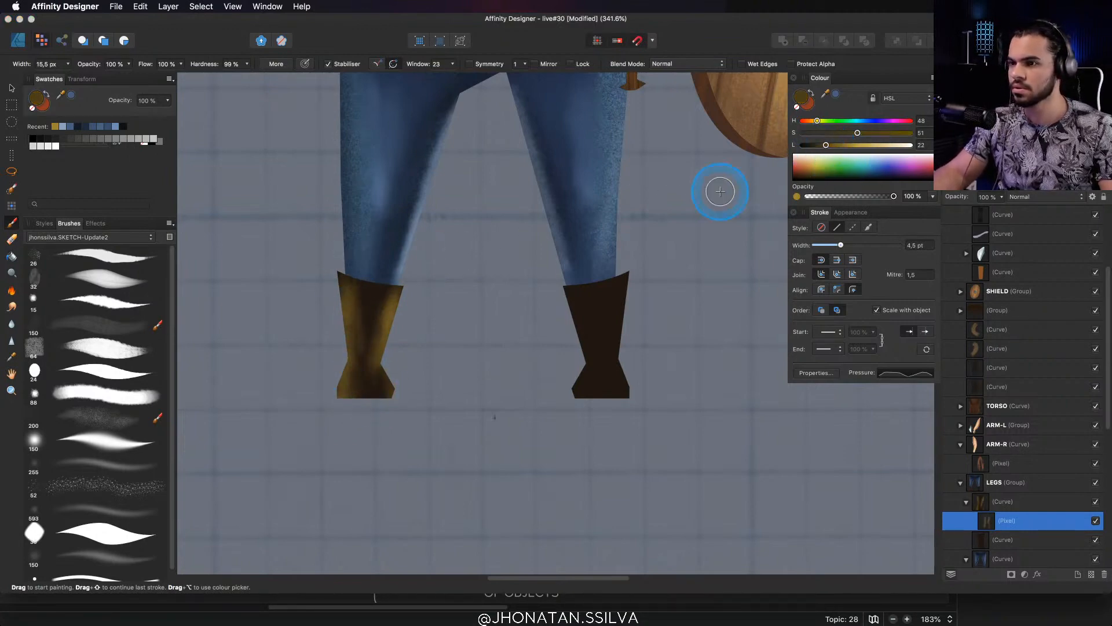
pyautogui.moveTo(363, 298); pyautogui.dragTo(368, 351)
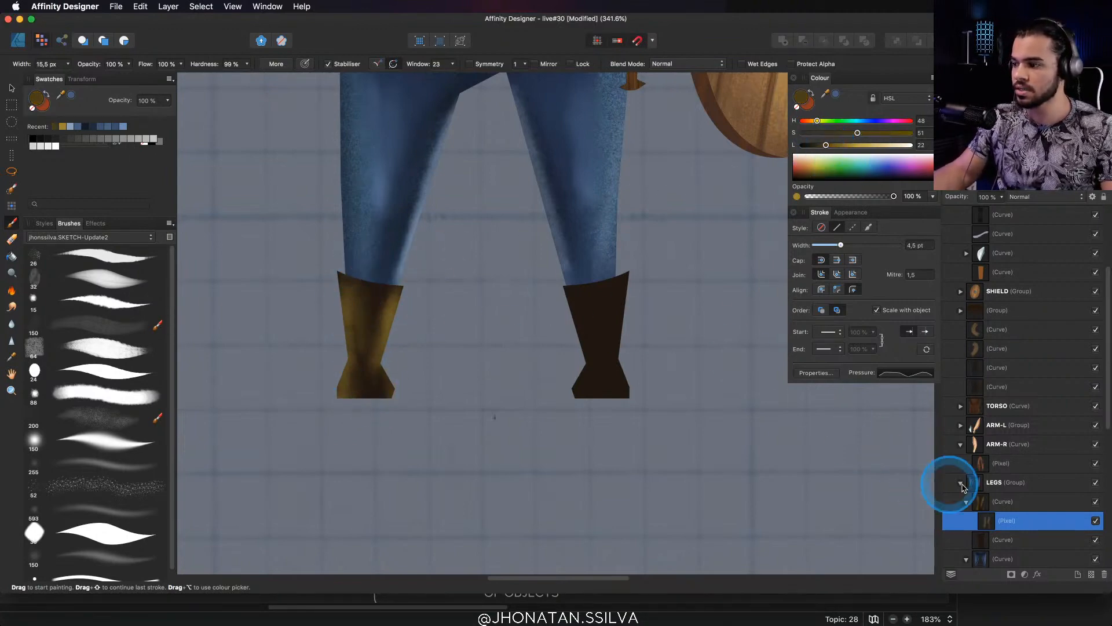
# Reshape the painted boot's vector outline by raising its inner top corner and curving both sides inward with the Node tool
pyautogui.click(994, 501)
pyautogui.click(18, 40)
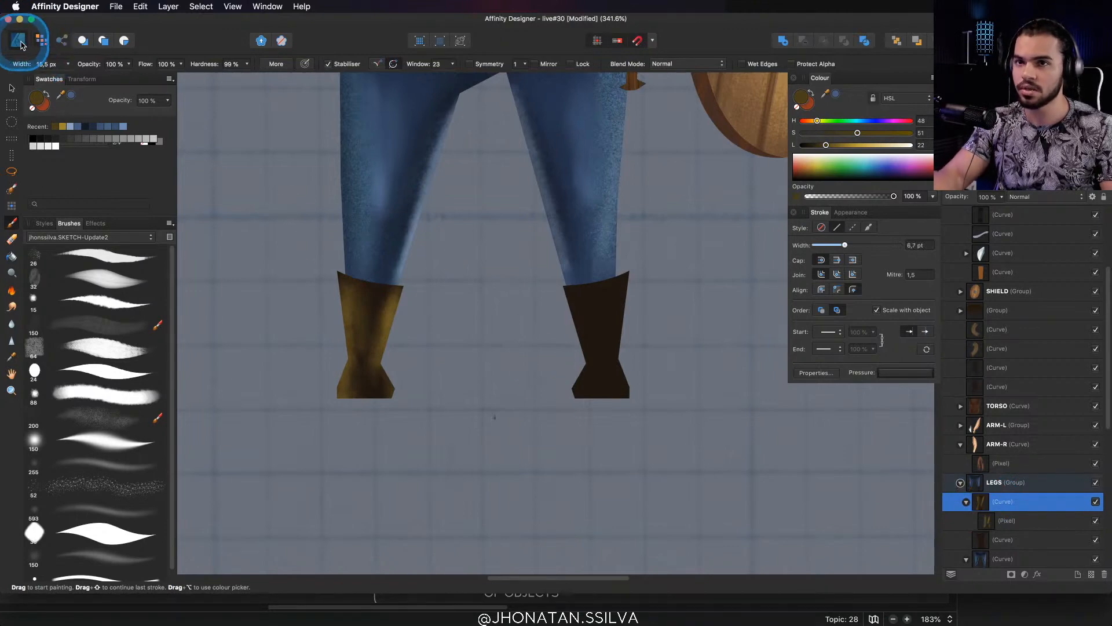
pyautogui.click(358, 272)
pyautogui.press('a')
pyautogui.scroll(3, 359, 274)
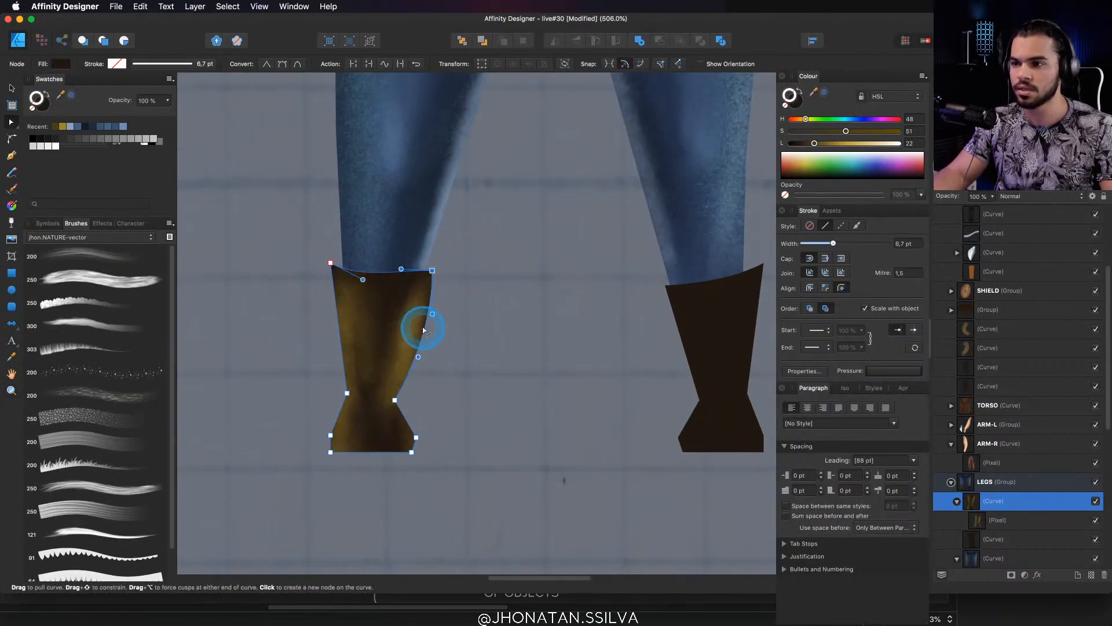
pyautogui.moveTo(423, 328); pyautogui.dragTo(419, 332)
pyautogui.moveTo(339, 330); pyautogui.dragTo(334, 329)
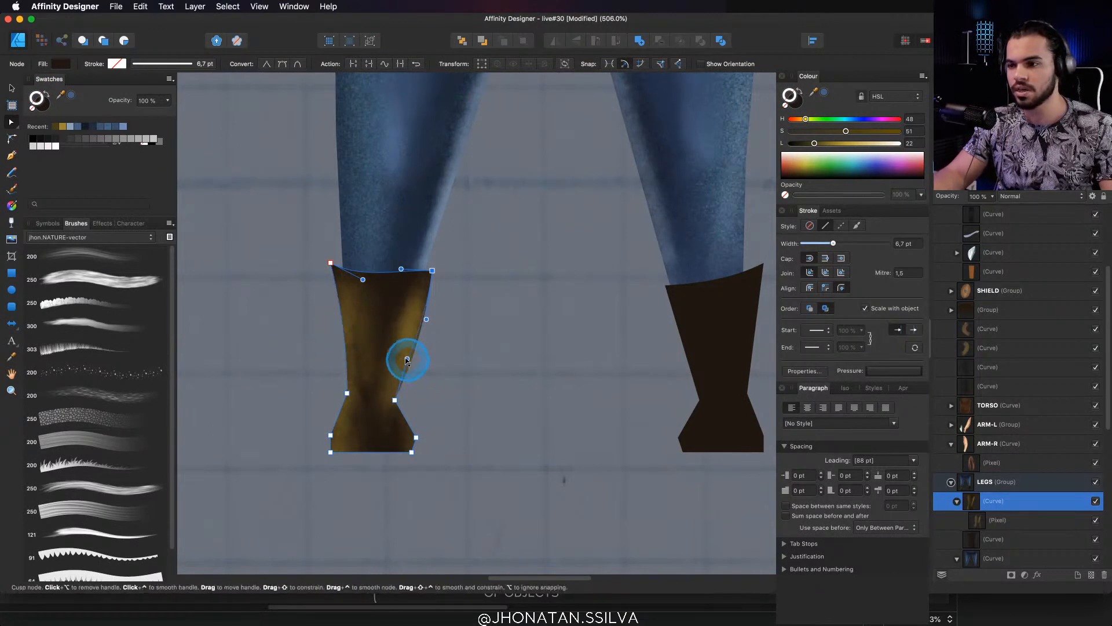
# Switch to PureRef to check the references, and return to the character artwork
pyautogui.press('z')
pyautogui.moveTo(421, 321); pyautogui.dragTo(399, 382)
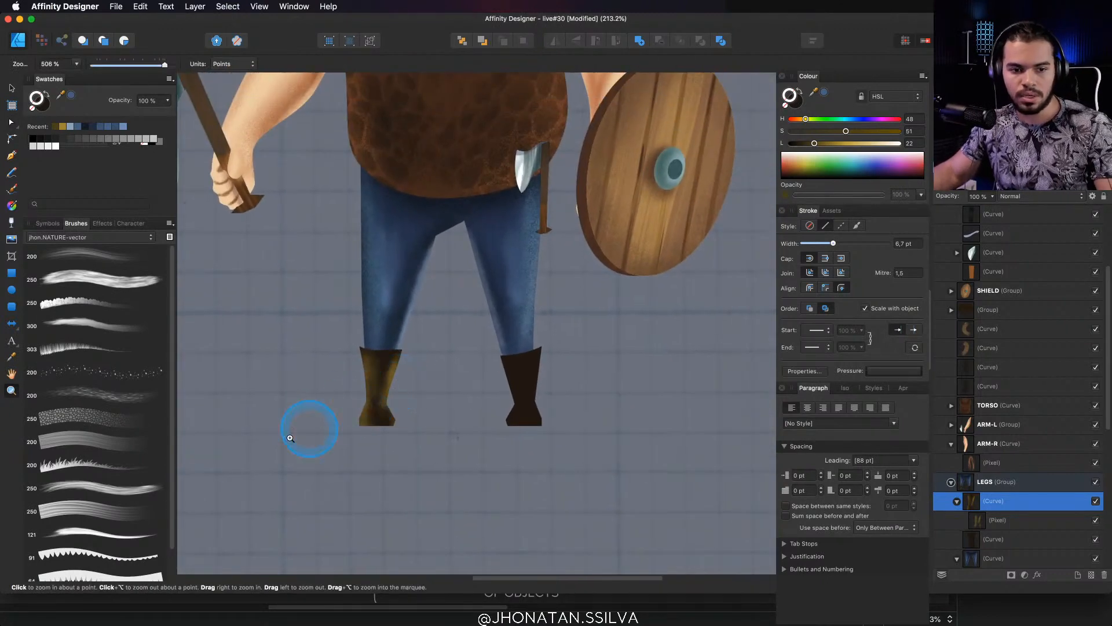
pyautogui.press('super+Tab')
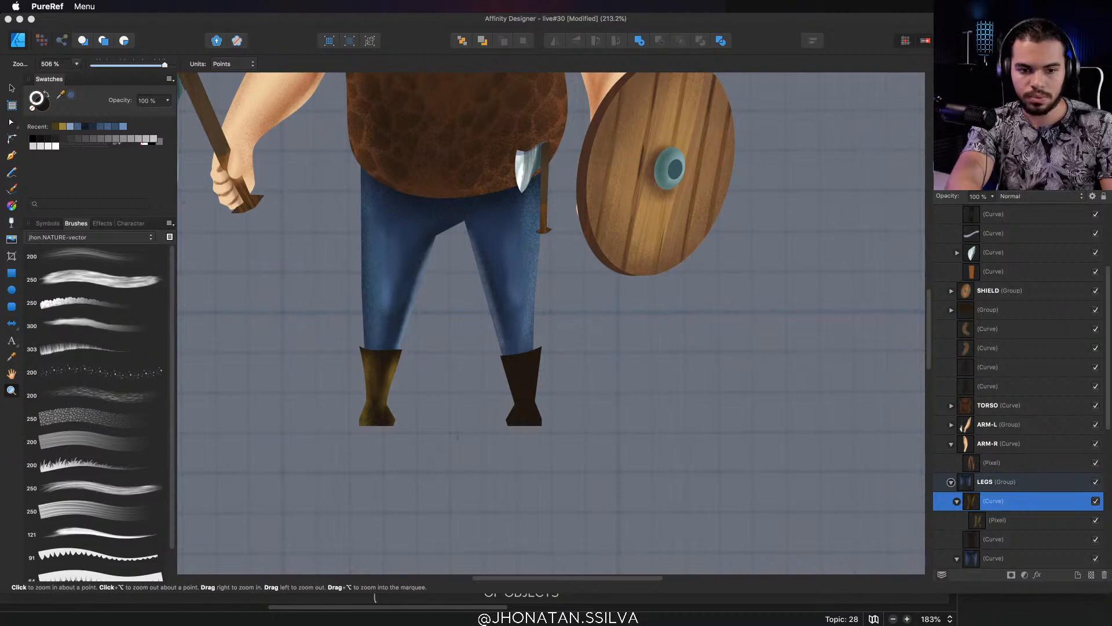
pyautogui.click(373, 373)
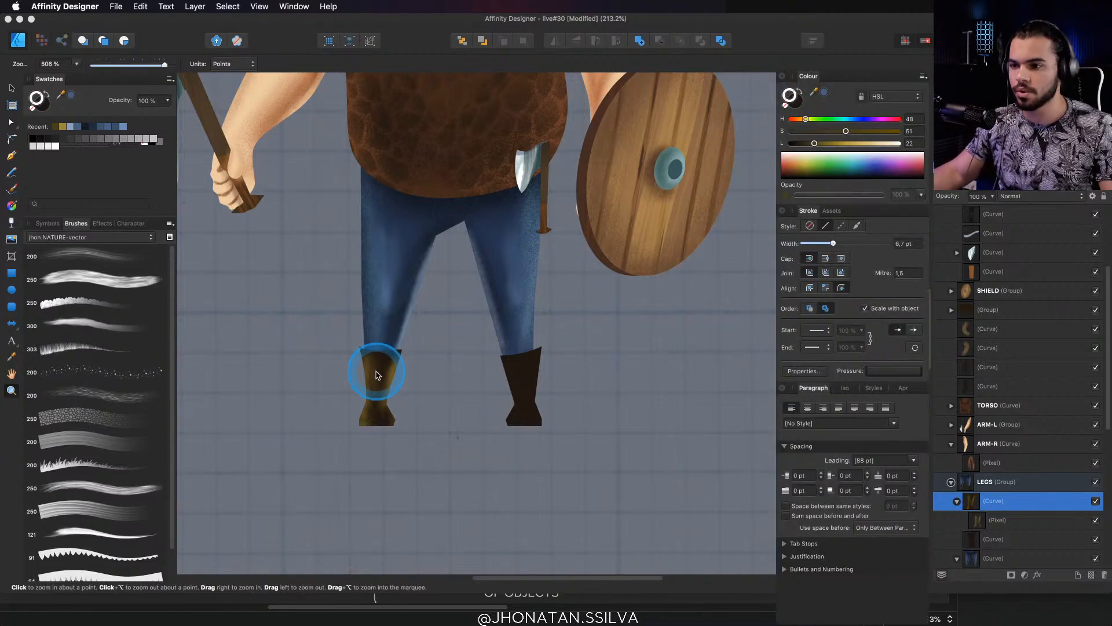
pyautogui.click(372, 372)
pyautogui.moveTo(462, 406); pyautogui.dragTo(442, 356)
pyautogui.moveTo(374, 298)
pyautogui.mouseDown()
pyautogui.moveTo(364, 348)
pyautogui.moveTo(372, 398)
pyautogui.mouseUp()
pyautogui.press('super+z')
pyautogui.press('super+z')
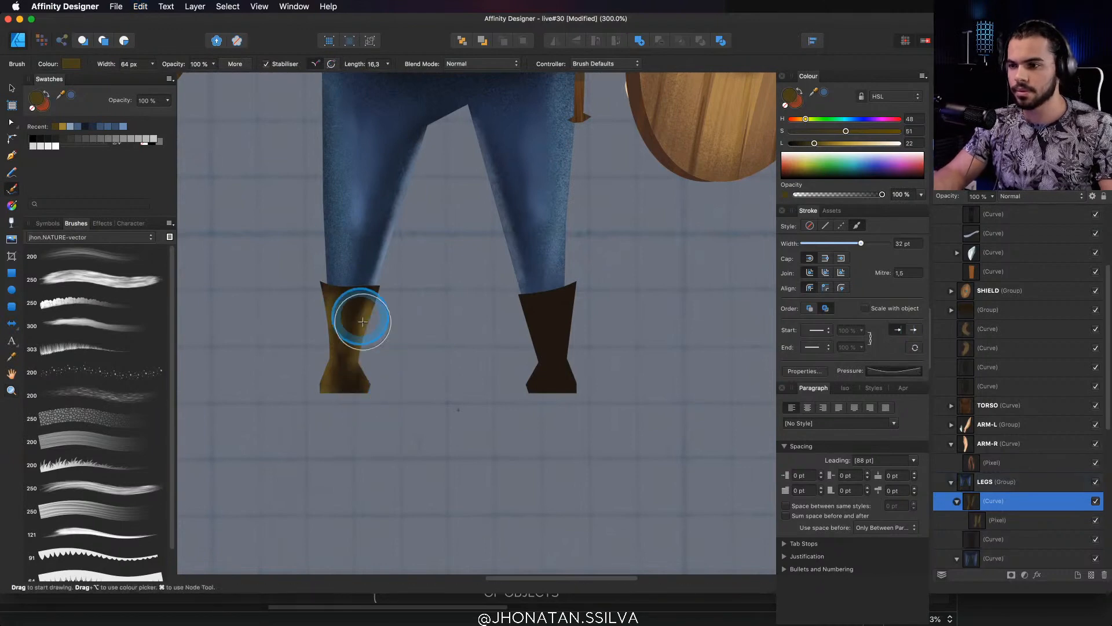
# Scale the painted boot shorter and place it slightly lower on the trouser leg opposite the shield
pyautogui.press('v')
pyautogui.moveTo(364, 327)
pyautogui.mouseDown()
pyautogui.moveTo(341, 338)
pyautogui.moveTo(322, 377)
pyautogui.moveTo(341, 522)
pyautogui.moveTo(355, 454)
pyautogui.moveTo(381, 427)
pyautogui.mouseUp()
pyautogui.press('super+z')
pyautogui.moveTo(377, 394); pyautogui.dragTo(371, 346)
pyautogui.press('v')
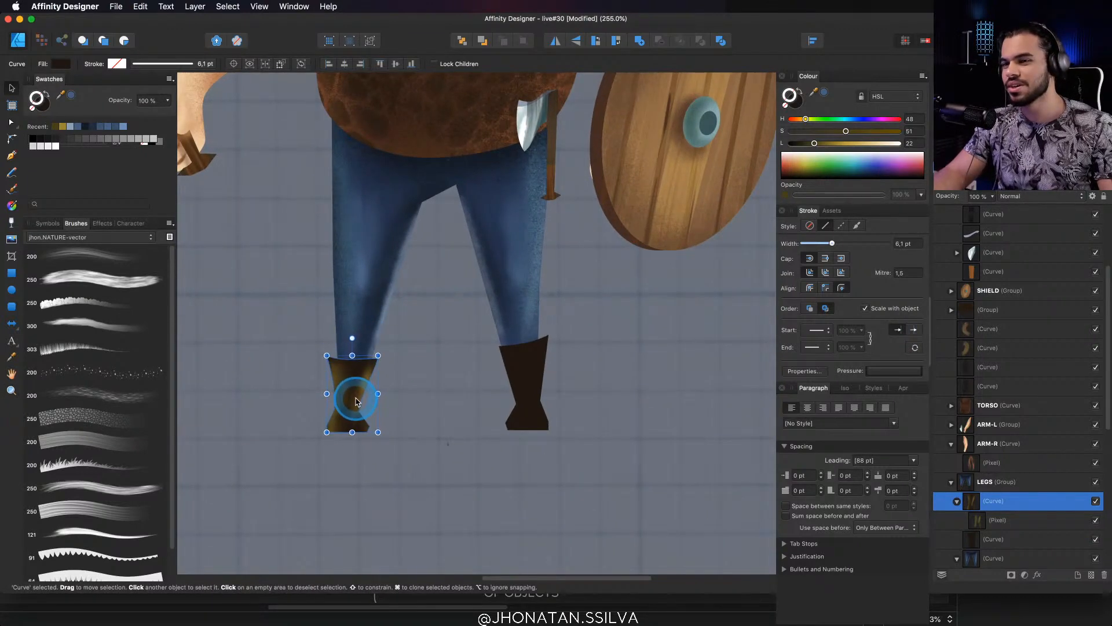
pyautogui.scroll(1, 359, 401)
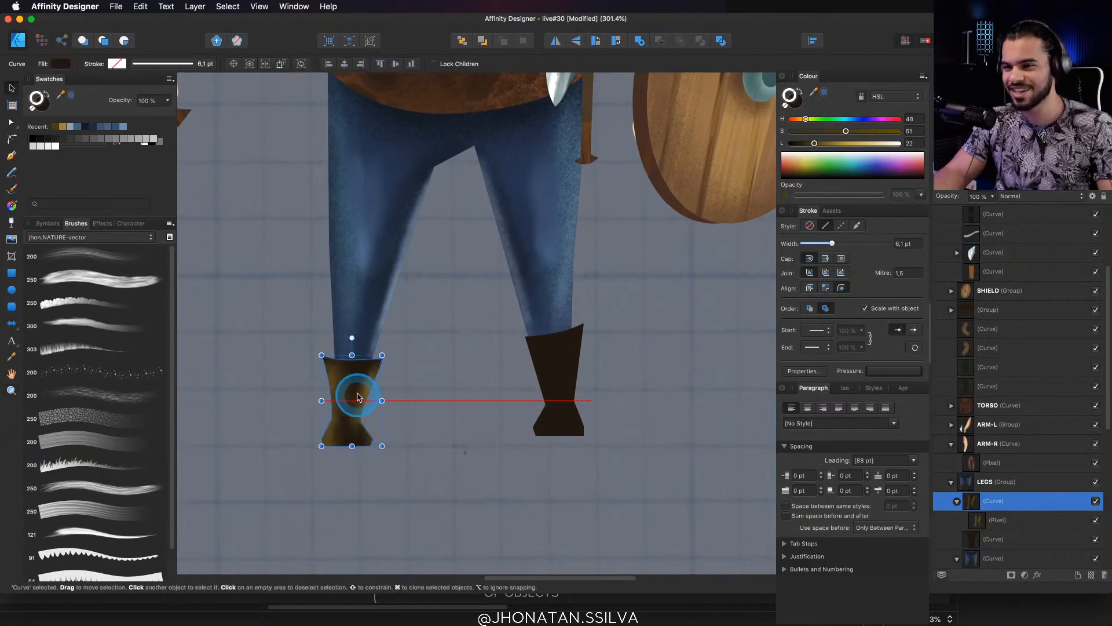
# Examine the whole character, including close views of the trousers and boots with the interface hidden
pyautogui.moveTo(401, 380); pyautogui.dragTo(268, 512)
pyautogui.moveTo(448, 382); pyautogui.dragTo(301, 509)
pyautogui.moveTo(428, 442); pyautogui.dragTo(435, 419)
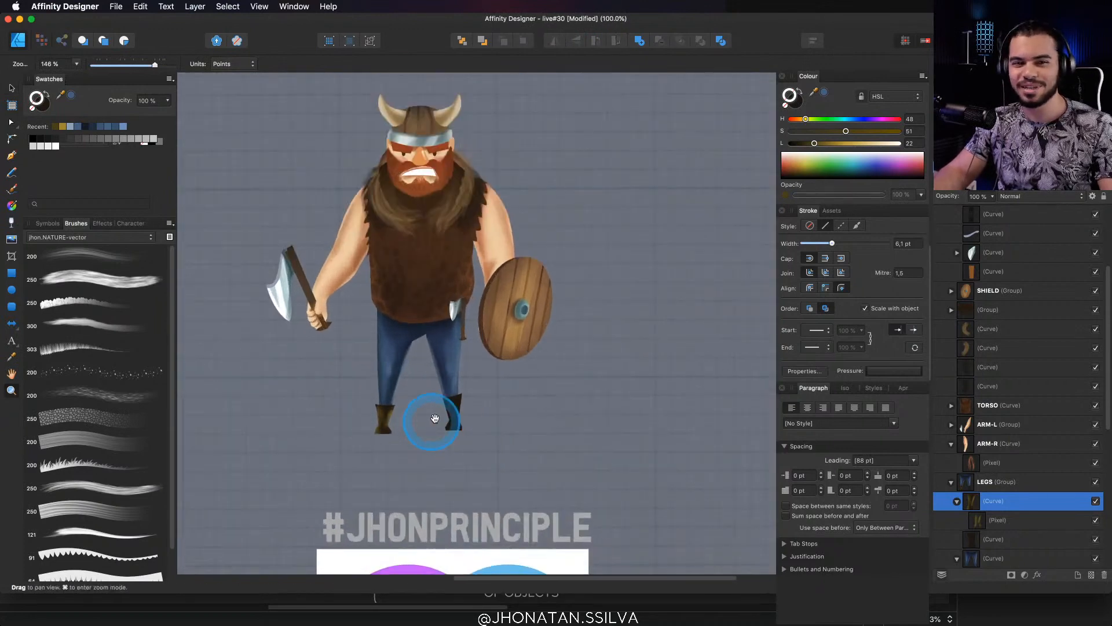
pyautogui.scroll(2, 436, 418)
pyautogui.scroll(-2, 447, 459)
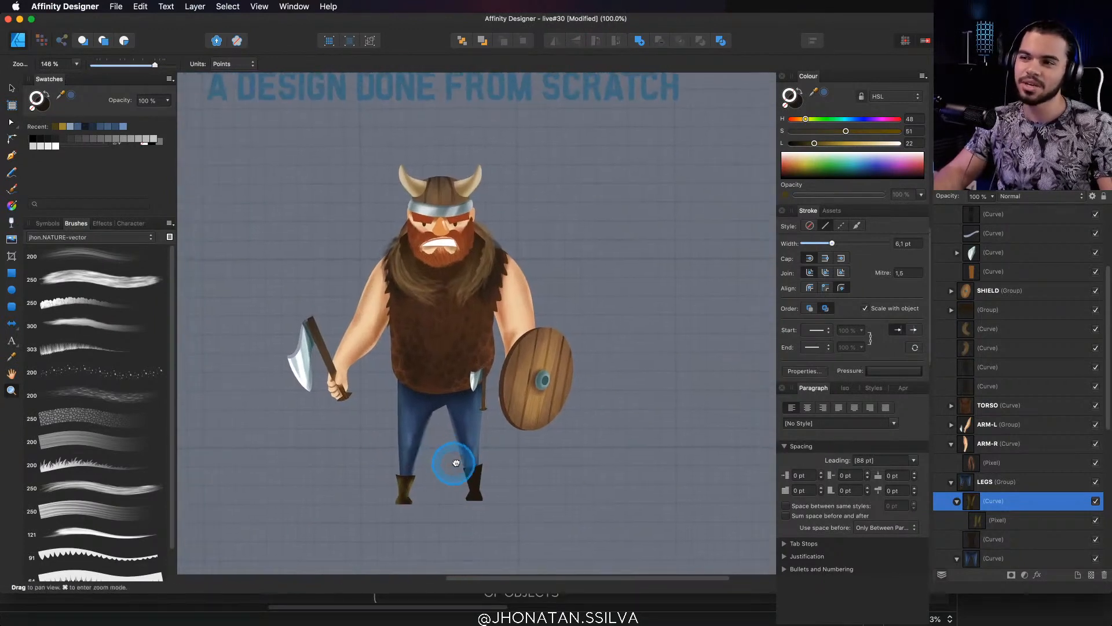
pyautogui.scroll(3, 470, 354)
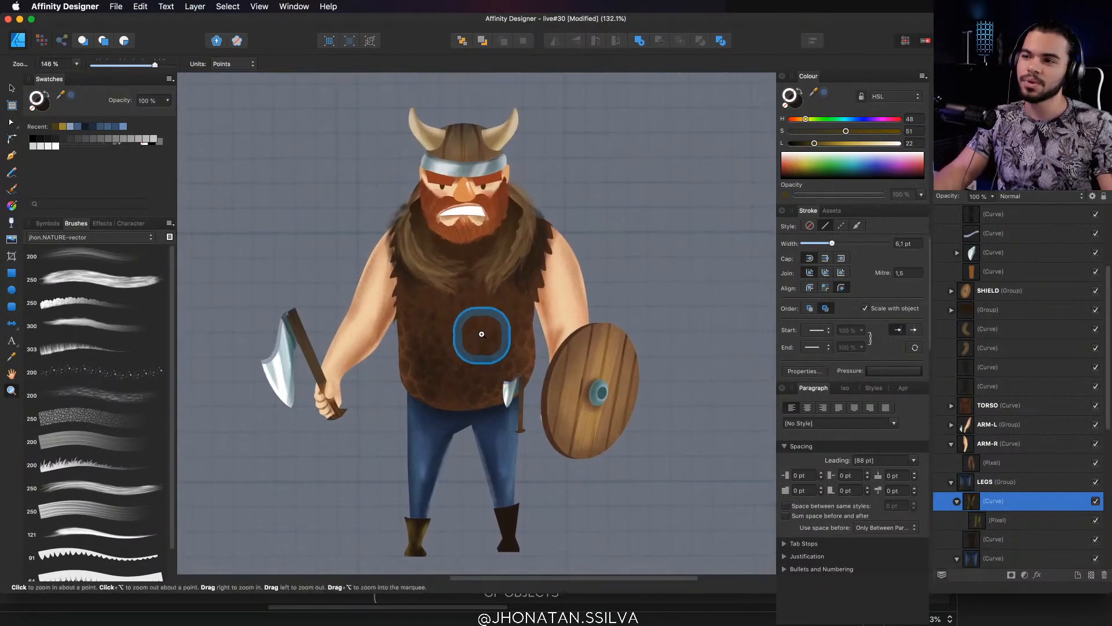
pyautogui.press('Tab')
pyautogui.scroll(2, 500, 308)
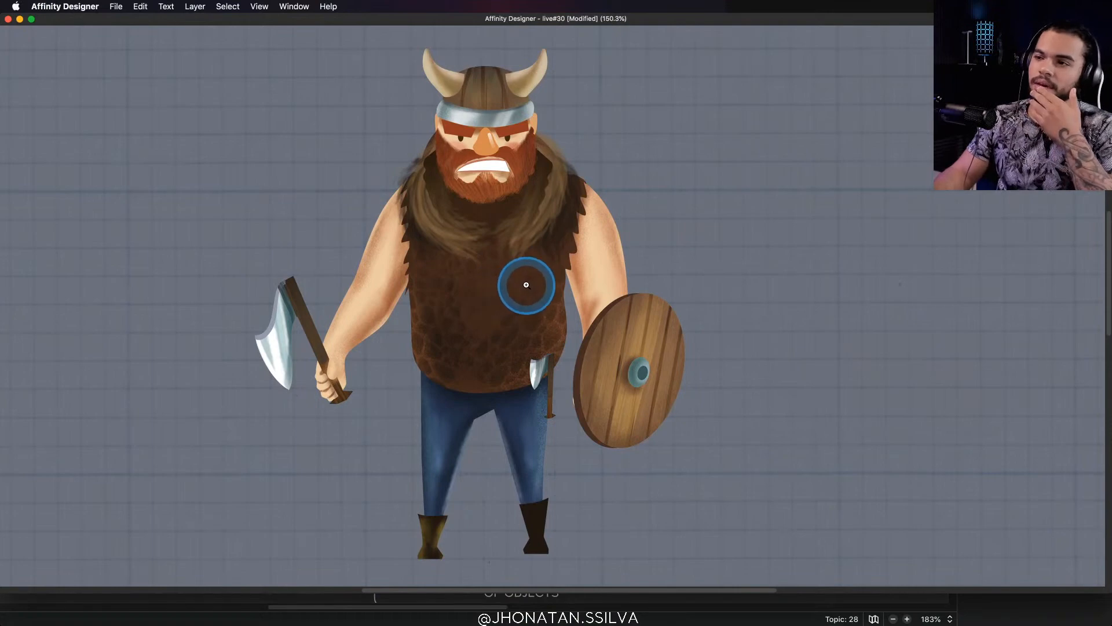
pyautogui.scroll(6, 427, 534)
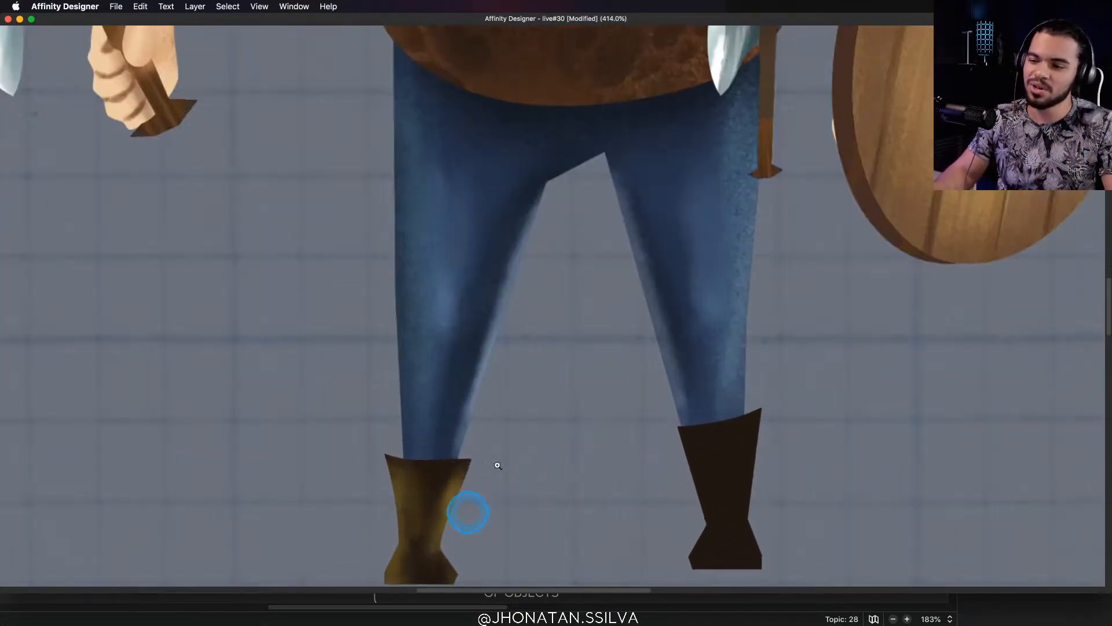
pyautogui.scroll(-6, 324, 475)
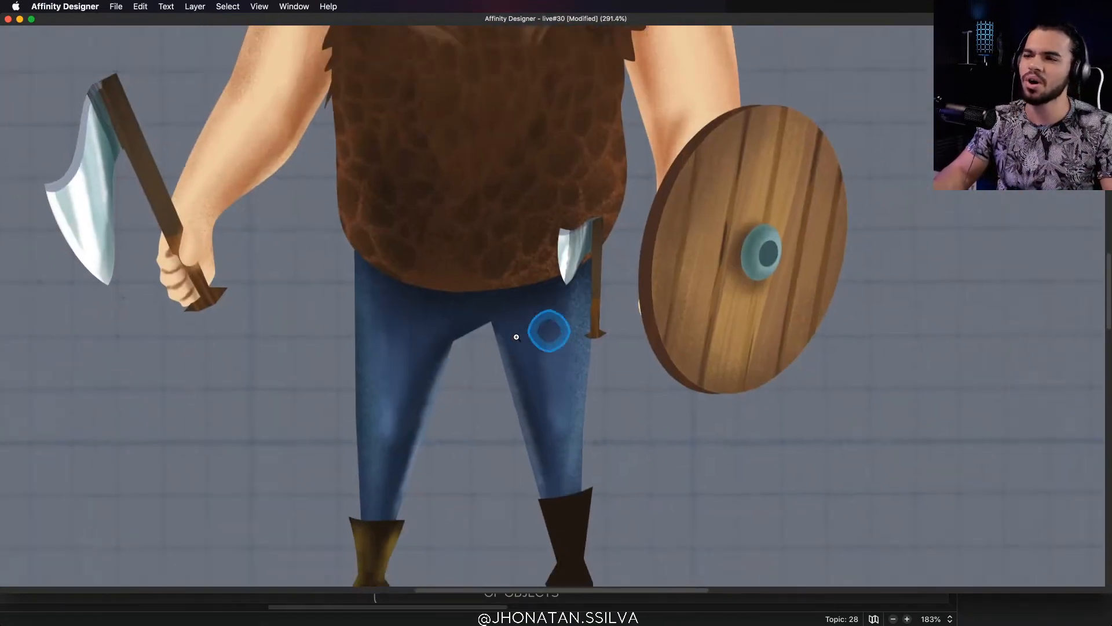
pyautogui.scroll(-2, 477, 419)
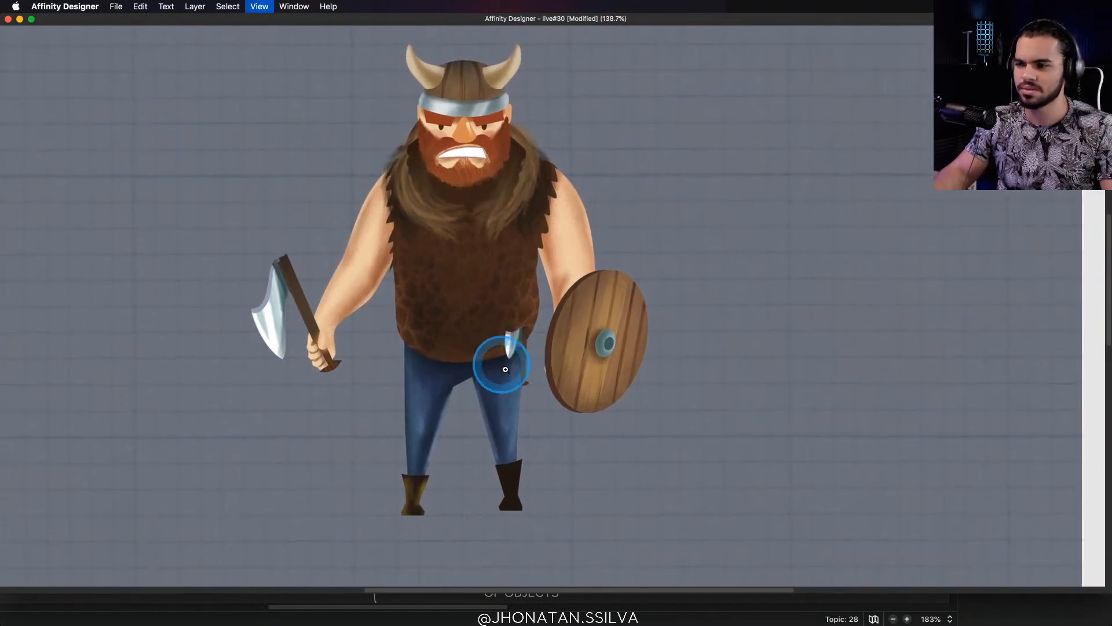
pyautogui.press('Tab')
# Delete the unpainted dark boot on the shield-side leg and select the painted boot
pyautogui.click(495, 436)
pyautogui.press('z')
pyautogui.scroll(3, 504, 441)
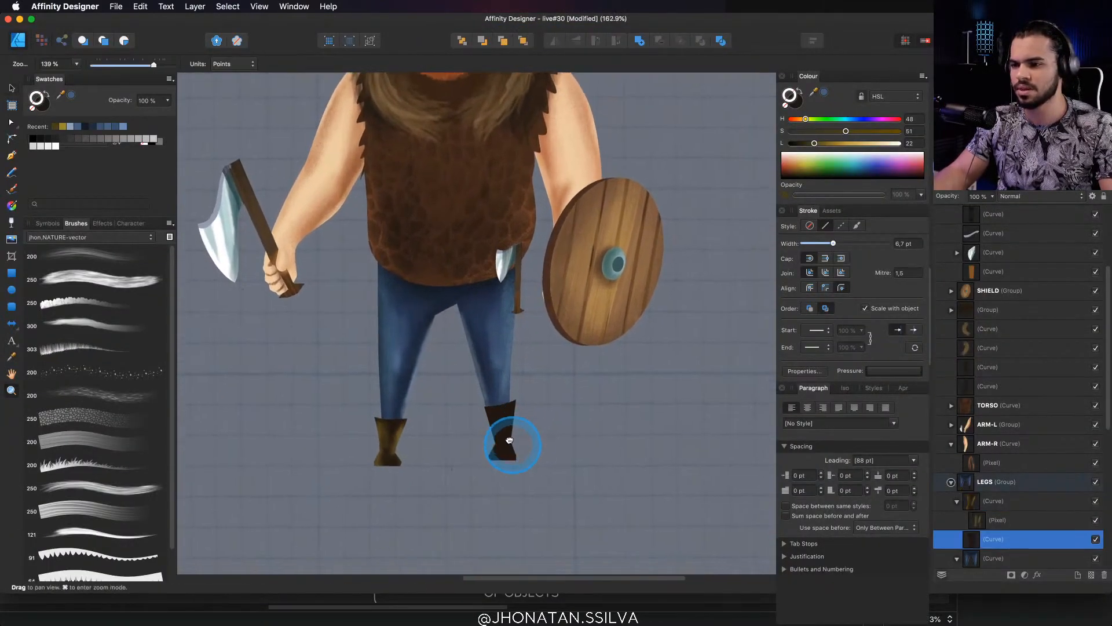
pyautogui.press('v')
pyautogui.click(384, 435)
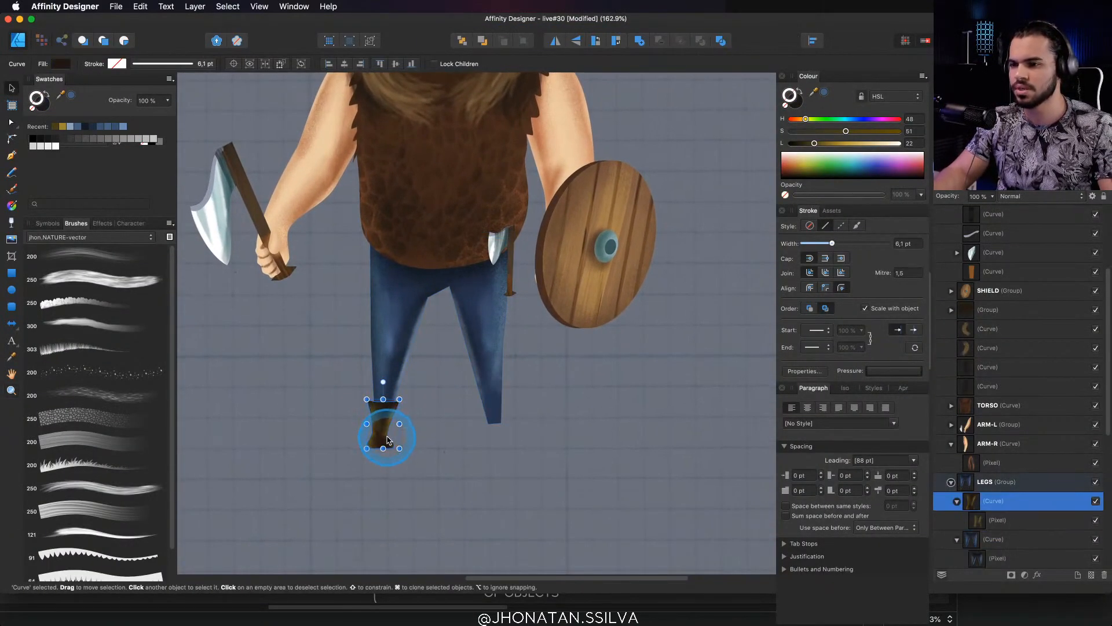
# Duplicate the painted boot onto the shield-side leg and align it with the bottom of the trousers
pyautogui.moveTo(387, 440)
pyautogui.mouseDown()
pyautogui.moveTo(507, 428)
pyautogui.moveTo(485, 426)
pyautogui.moveTo(550, 400)
pyautogui.mouseUp()
pyautogui.press('z')
pyautogui.press('v')
pyautogui.moveTo(492, 421); pyautogui.dragTo(498, 419)
pyautogui.press('z')
pyautogui.moveTo(551, 360); pyautogui.dragTo(426, 375)
pyautogui.moveTo(528, 365); pyautogui.dragTo(528, 449)
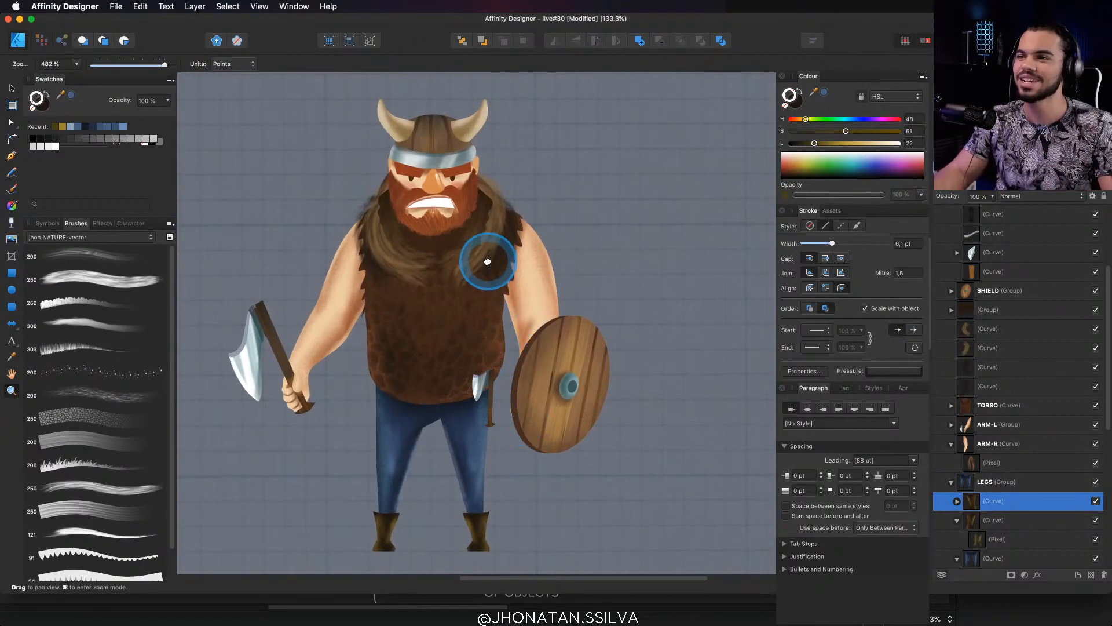
# Select the flat red eyebrow on the shield side of the Viking's face
pyautogui.scroll(2, 484, 250)
pyautogui.press('v')
pyautogui.click(463, 195)
pyautogui.press('z')
pyautogui.press('v')
pyautogui.moveTo(454, 195); pyautogui.dragTo(479, 224)
pyautogui.keyDown('alt'); pyautogui.click(453, 190); pyautogui.keyUp('alt')
pyautogui.press('space')
pyautogui.keyDown('super'); pyautogui.click(453, 193); pyautogui.keyUp('super')
pyautogui.press('space')
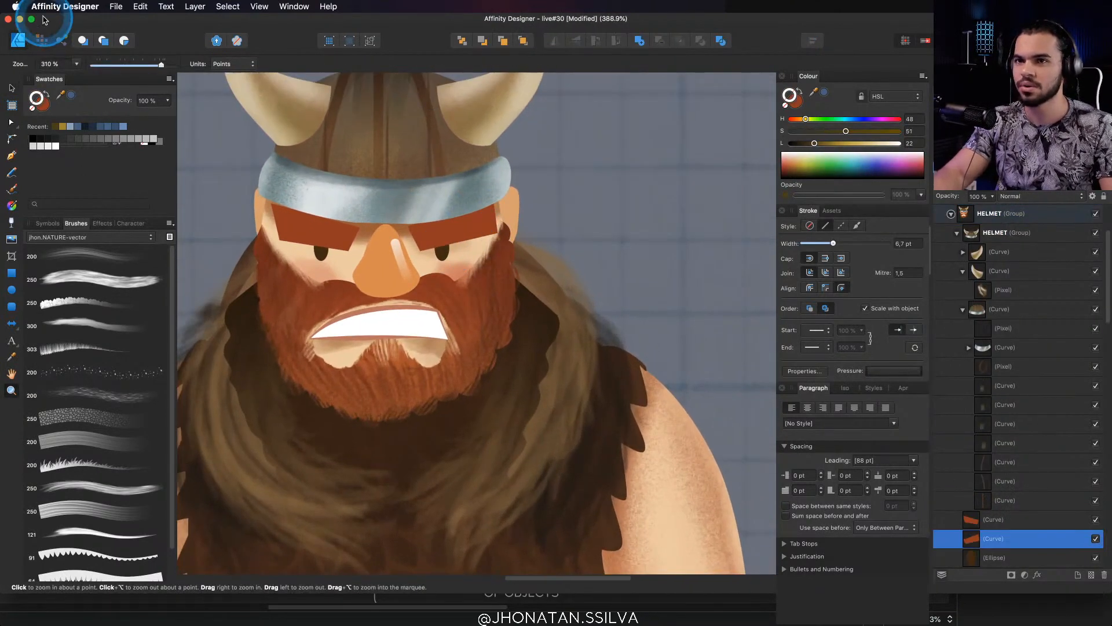
# Switch to pixel editing and give the eraser a 128 px bristle brush from the Engraving category
pyautogui.click(41, 40)
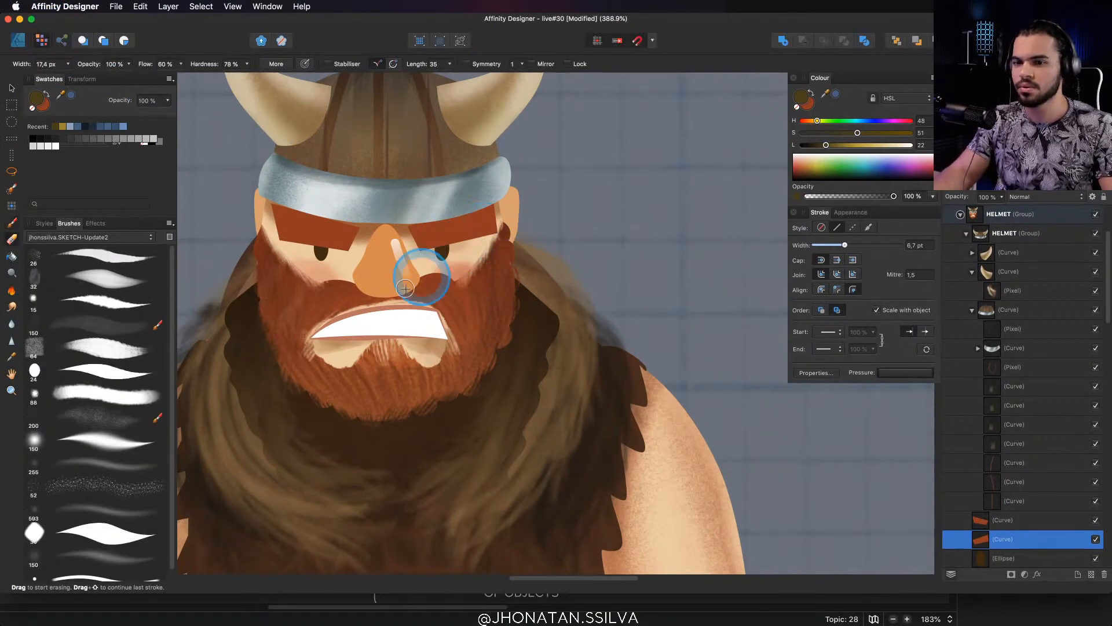
pyautogui.click(67, 237)
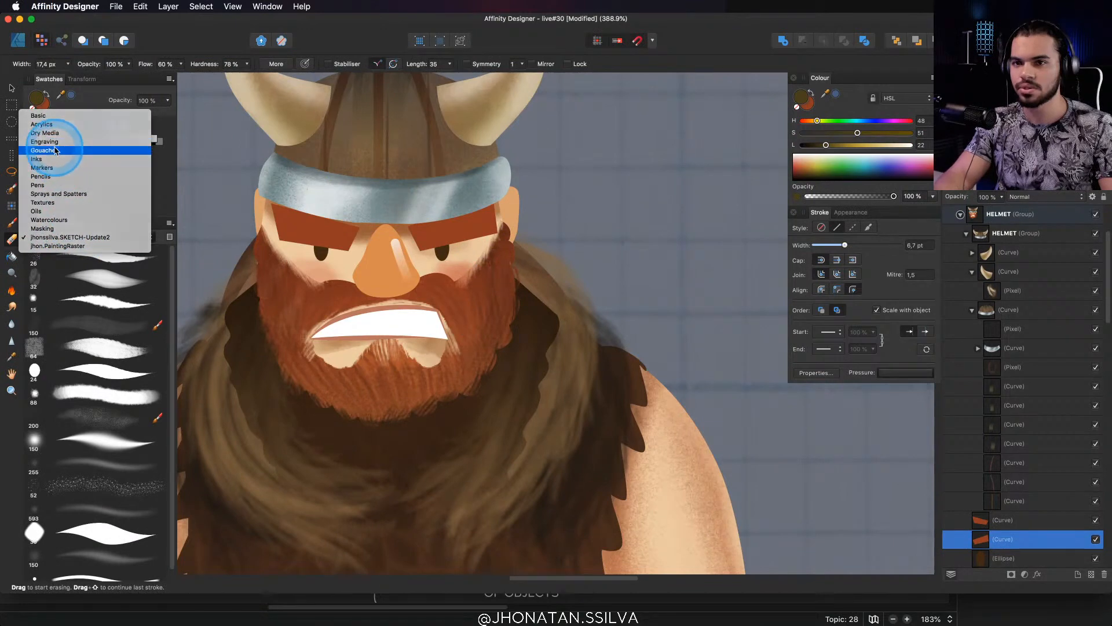
pyautogui.click(56, 151)
pyautogui.click(61, 235)
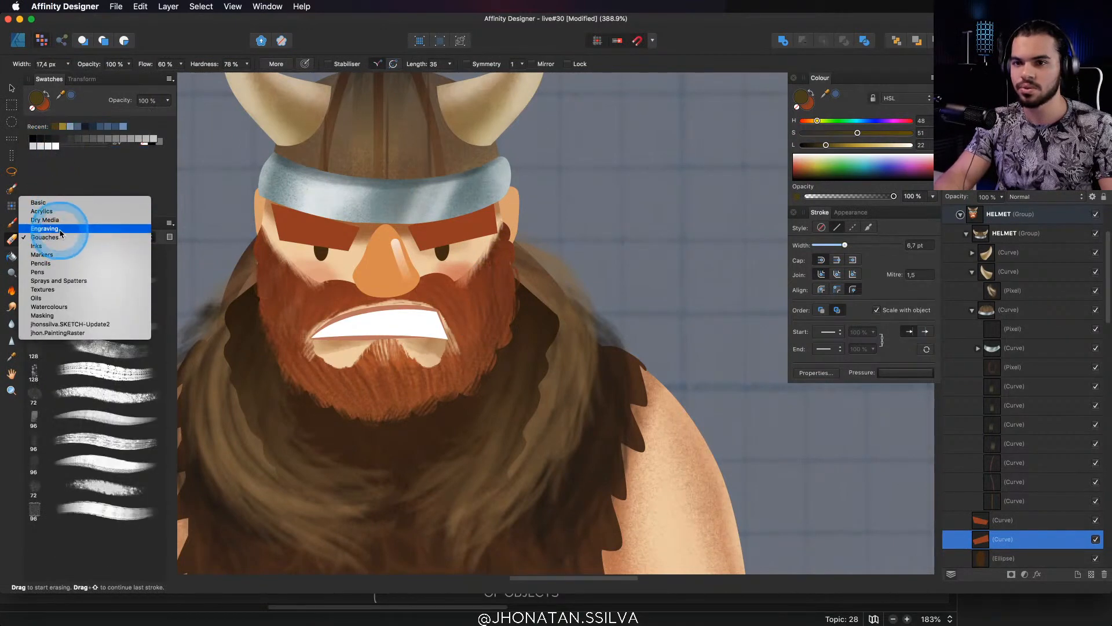
pyautogui.click(61, 230)
pyautogui.click(99, 347)
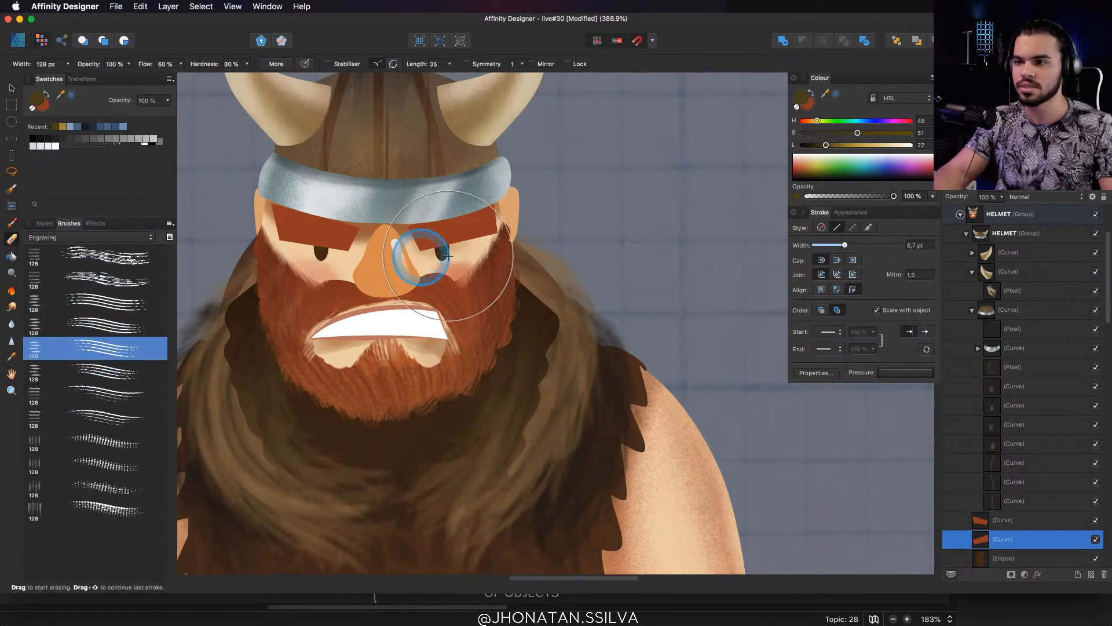
# Erase bristly gaps into the outer end of the shield-side eyebrow, reducing the eraser width to 22.1 px
pyautogui.click(485, 224)
pyautogui.moveTo(505, 222); pyautogui.dragTo(425, 222)
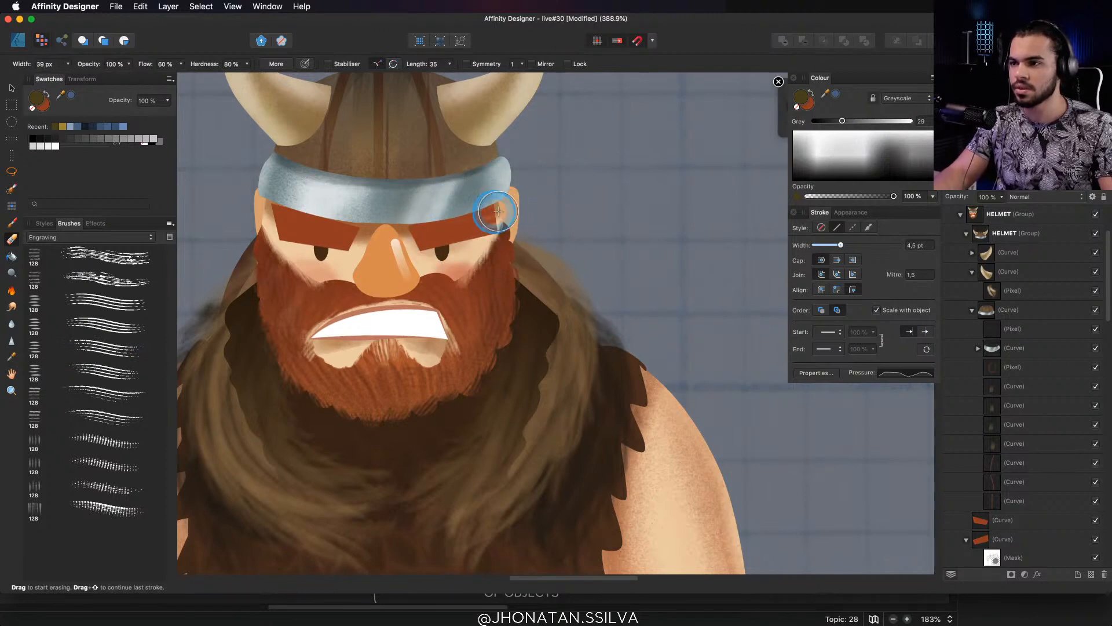
pyautogui.moveTo(516, 219)
pyautogui.mouseDown()
pyautogui.moveTo(402, 254)
pyautogui.moveTo(440, 263)
pyautogui.moveTo(480, 250)
pyautogui.moveTo(444, 256)
pyautogui.moveTo(451, 234)
pyautogui.moveTo(416, 236)
pyautogui.moveTo(446, 246)
pyautogui.mouseUp()
pyautogui.press('super+z')
pyautogui.press('super+z')
pyautogui.press('e')
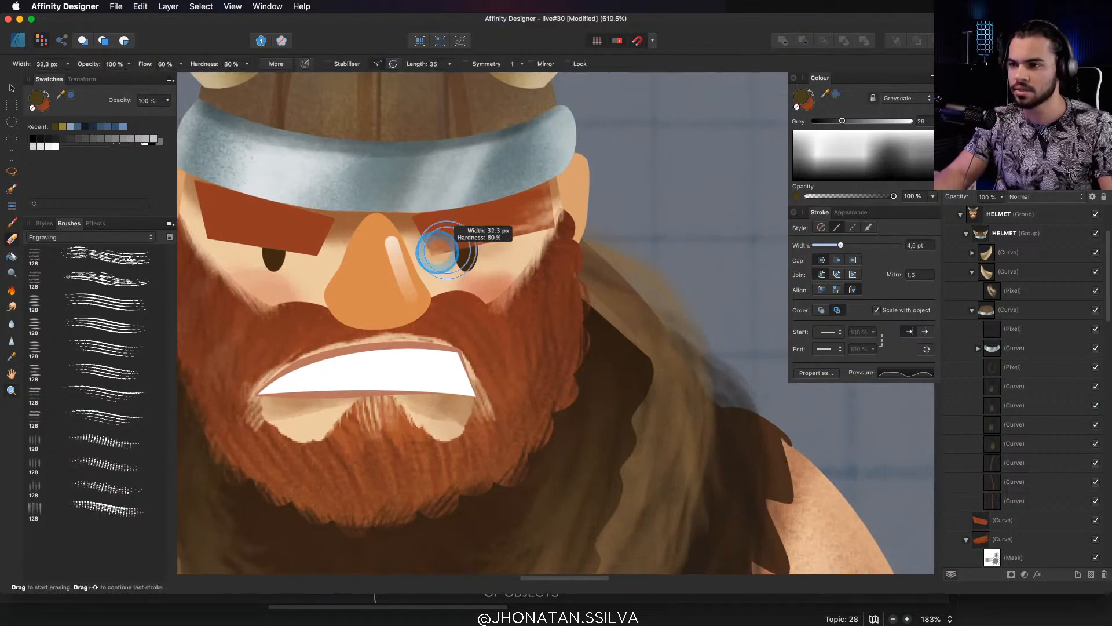
pyautogui.moveTo(432, 246); pyautogui.dragTo(412, 230)
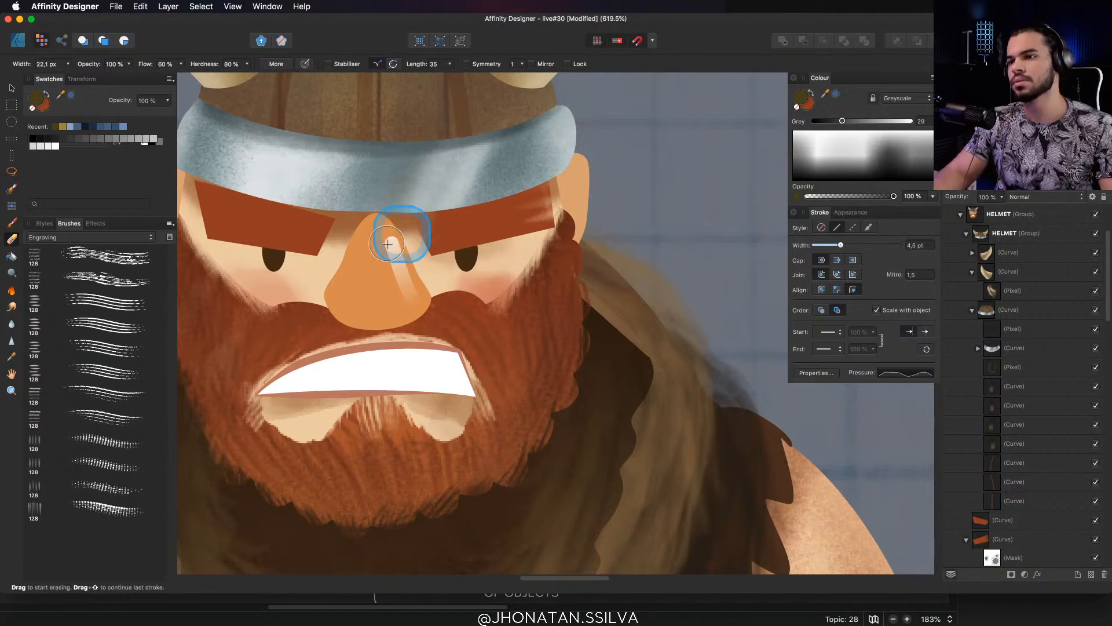
# Erase hair-like texture along the lower edge and both ends of the shield-side eyebrow
pyautogui.moveTo(315, 270); pyautogui.dragTo(351, 293)
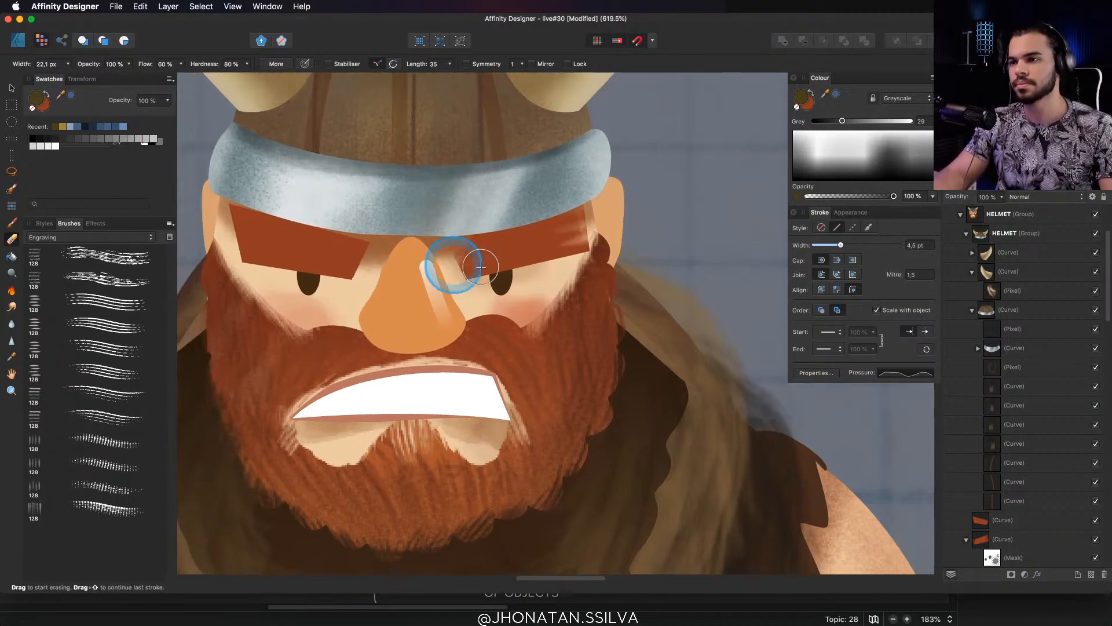
pyautogui.moveTo(478, 283)
pyautogui.mouseDown()
pyautogui.moveTo(569, 274)
pyautogui.moveTo(590, 261)
pyautogui.moveTo(479, 289)
pyautogui.moveTo(619, 247)
pyautogui.mouseUp()
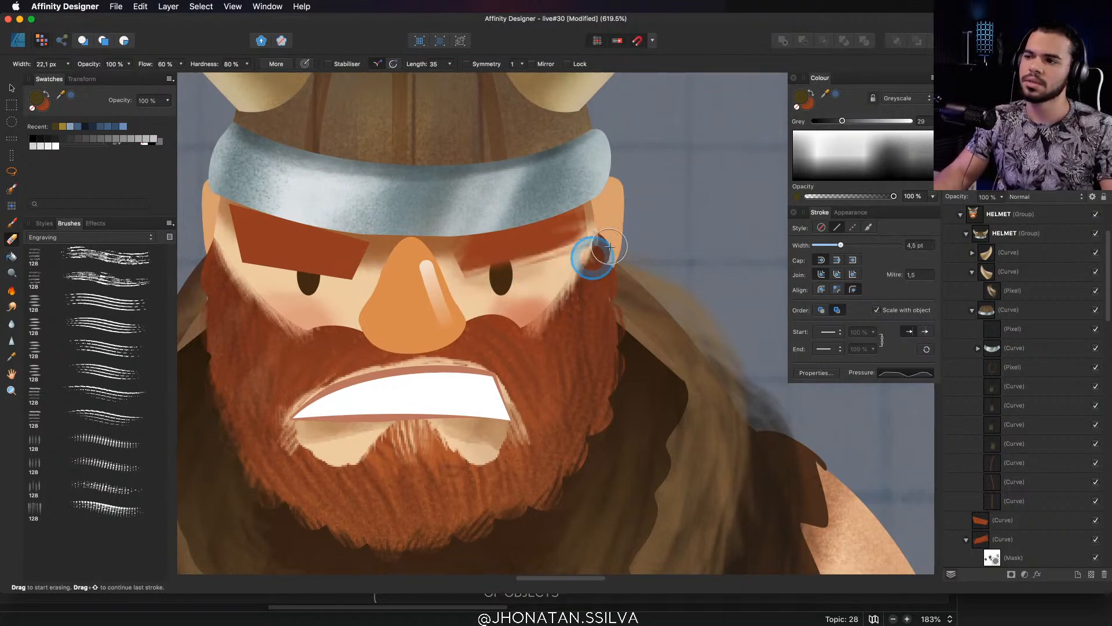
pyautogui.moveTo(600, 234); pyautogui.dragTo(607, 198)
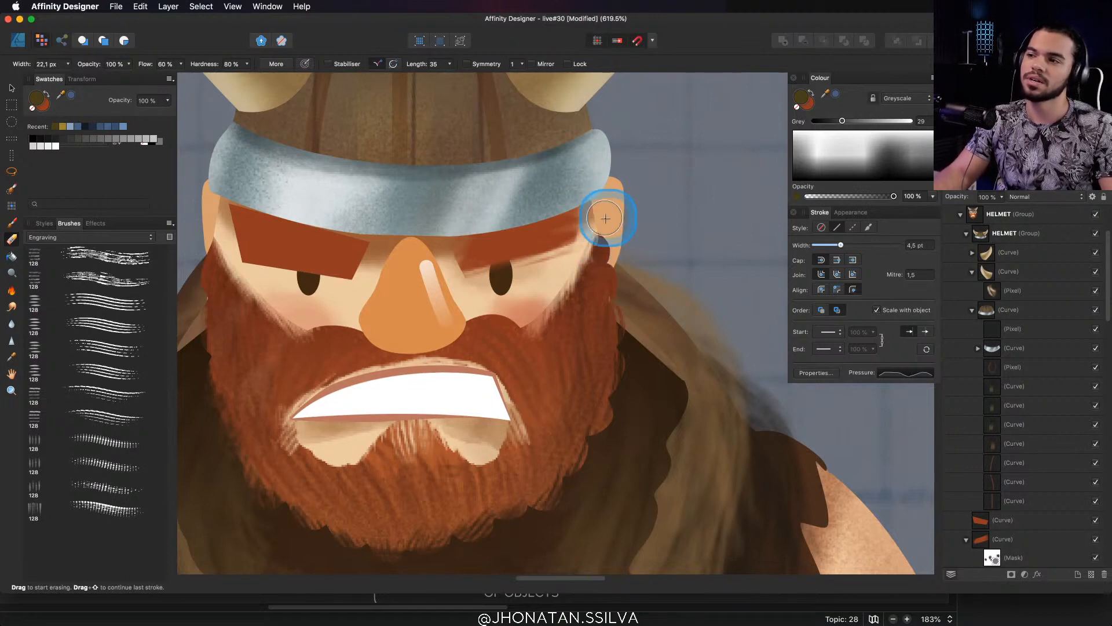
pyautogui.moveTo(565, 229); pyautogui.dragTo(605, 221)
pyautogui.moveTo(466, 287)
pyautogui.mouseDown()
pyautogui.moveTo(509, 280)
pyautogui.moveTo(465, 263)
pyautogui.moveTo(487, 280)
pyautogui.mouseUp()
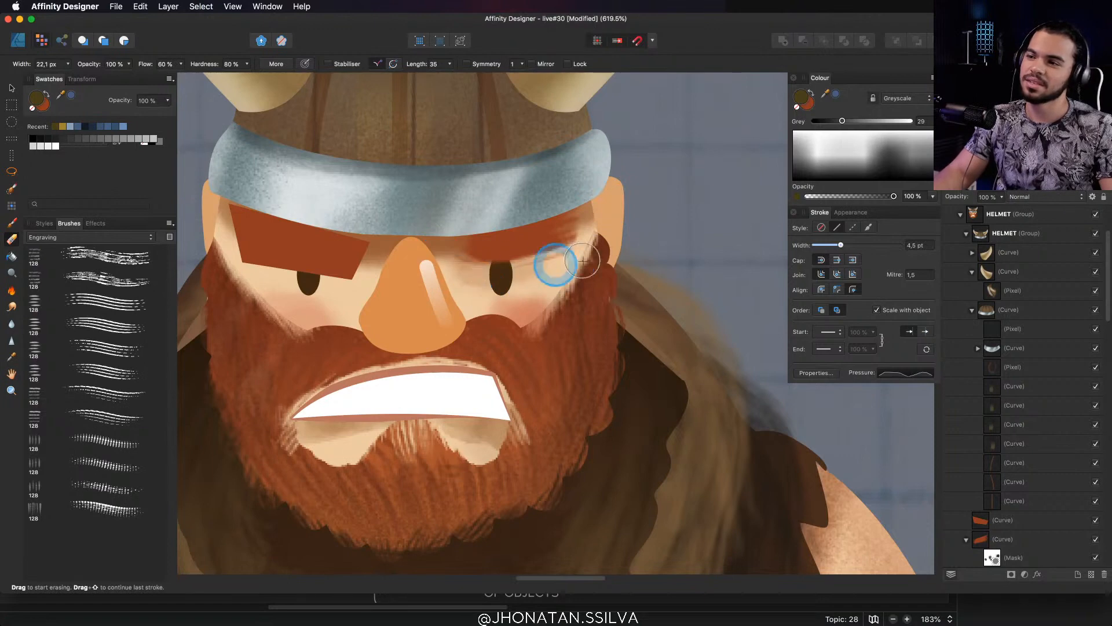
# Select the axe-side eyebrow and erase its outer end and lower edge into bristly hair strokes
pyautogui.moveTo(311, 290); pyautogui.dragTo(381, 315)
pyautogui.press('v')
pyautogui.click(349, 277)
pyautogui.press('e')
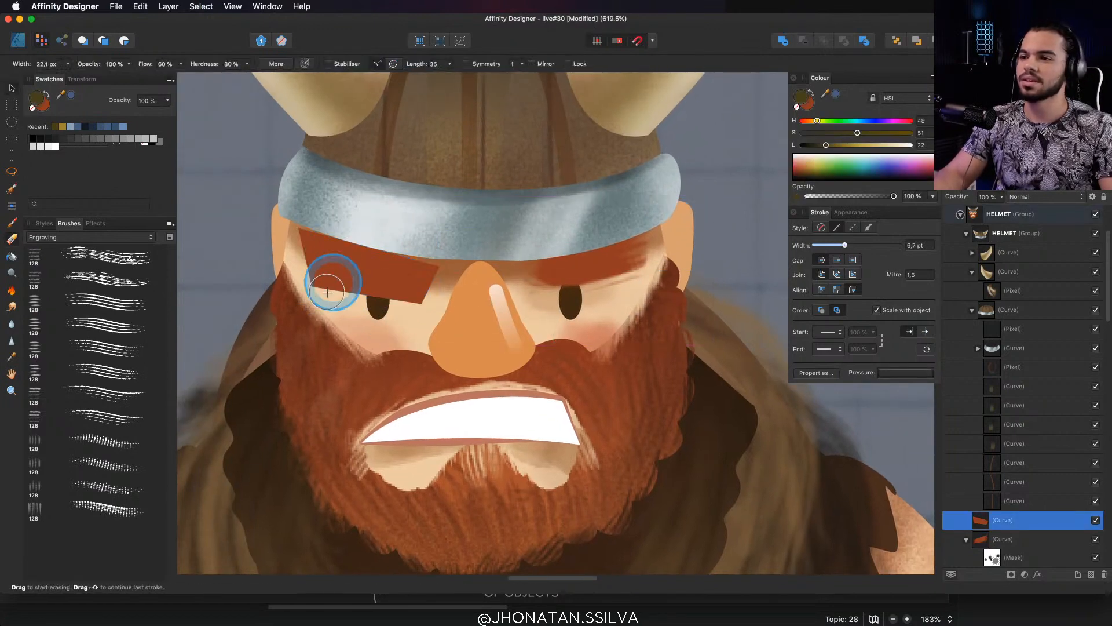
pyautogui.moveTo(288, 292); pyautogui.dragTo(286, 272)
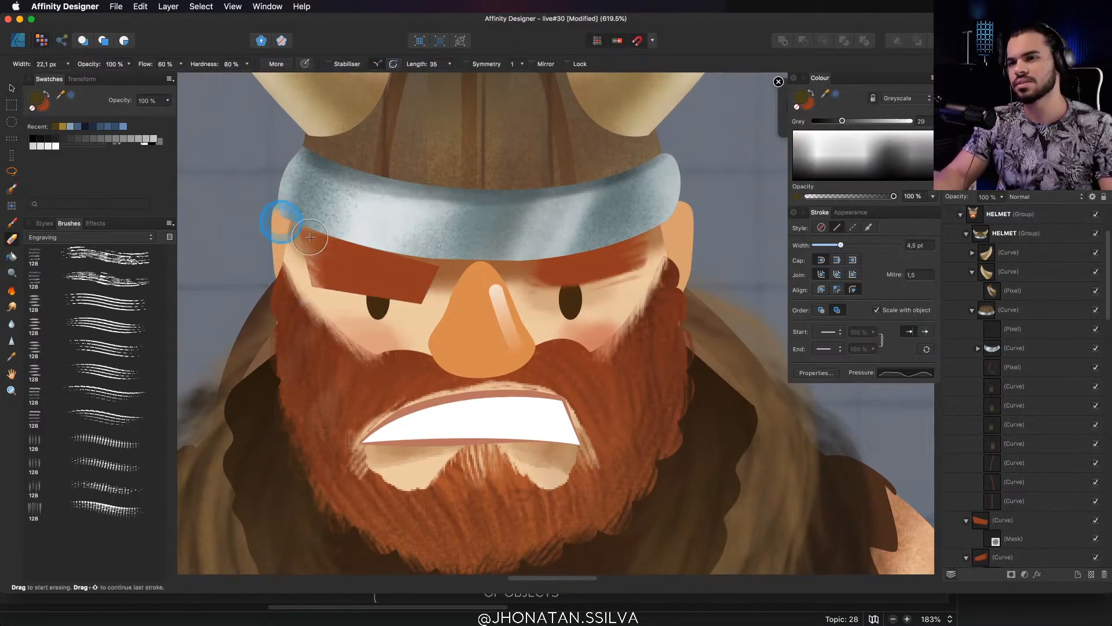
pyautogui.moveTo(310, 237)
pyautogui.mouseDown()
pyautogui.moveTo(312, 286)
pyautogui.moveTo(277, 256)
pyautogui.moveTo(352, 260)
pyautogui.moveTo(449, 310)
pyautogui.mouseUp()
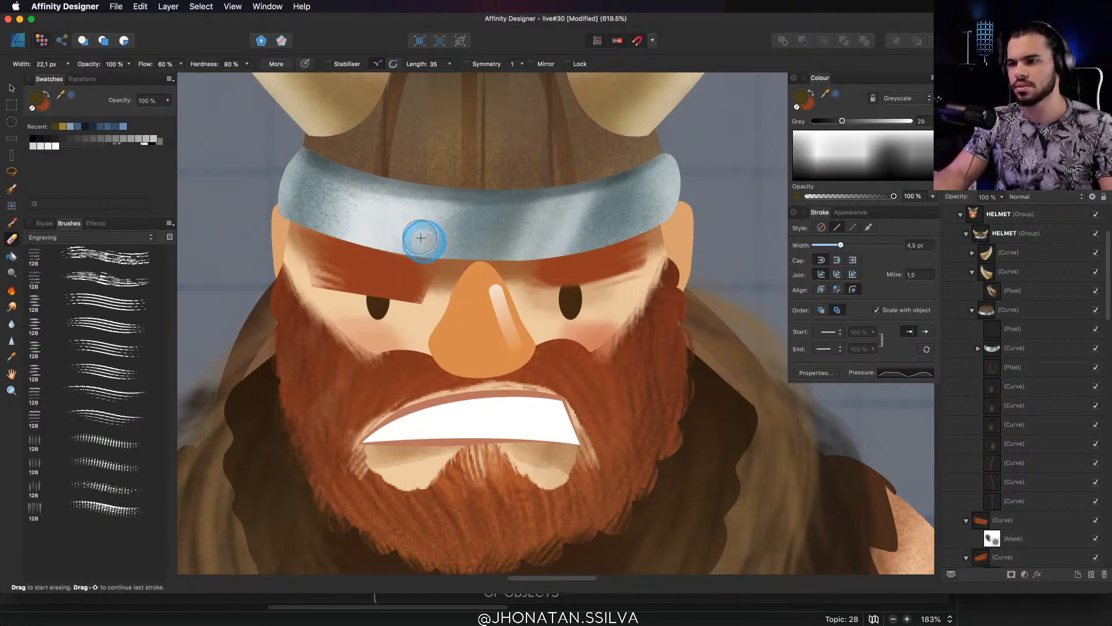
# Refine the axe-side eyebrow on its mask with an 18.4 px eraser, thinning its edges and inner end
pyautogui.press('super+space')
pyautogui.moveTo(486, 248); pyautogui.dragTo(376, 292)
pyautogui.press('e')
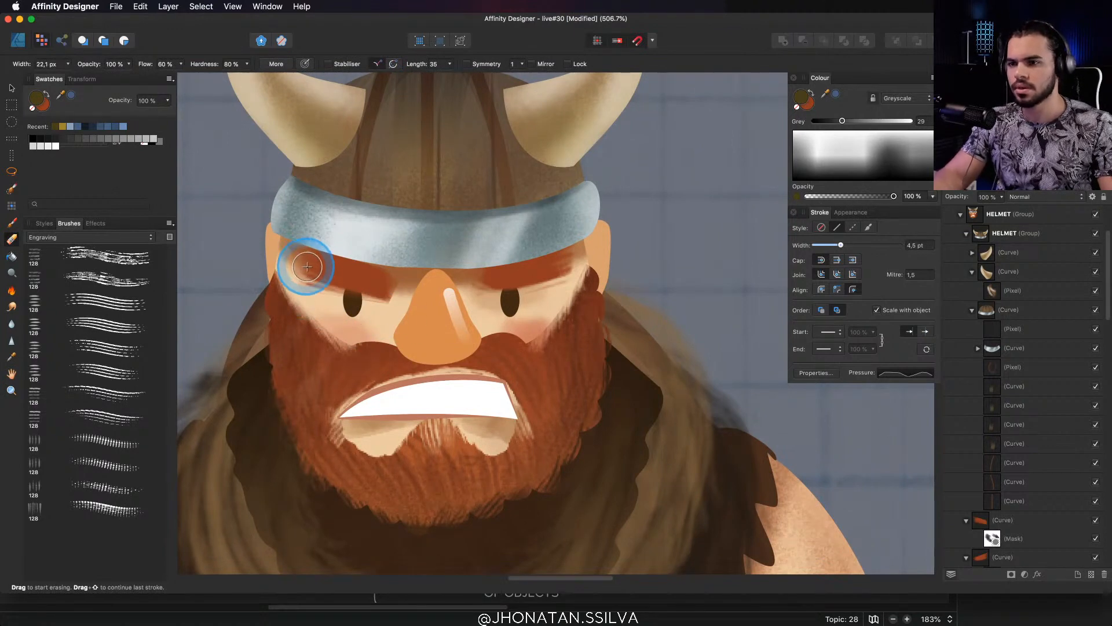
pyautogui.press('z')
pyautogui.press('e')
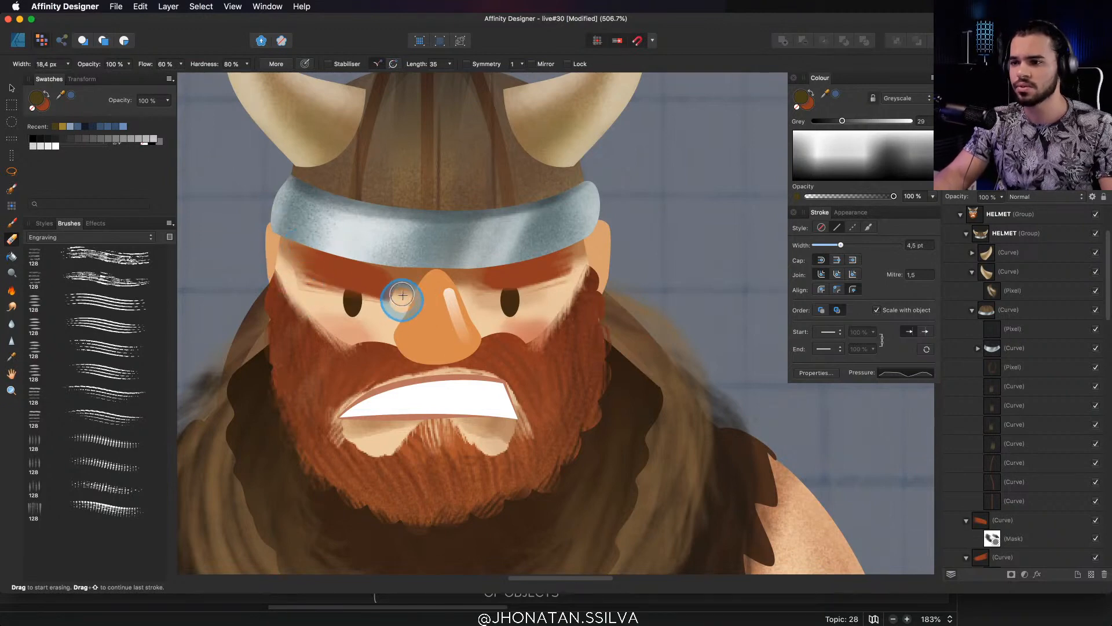
pyautogui.press('v')
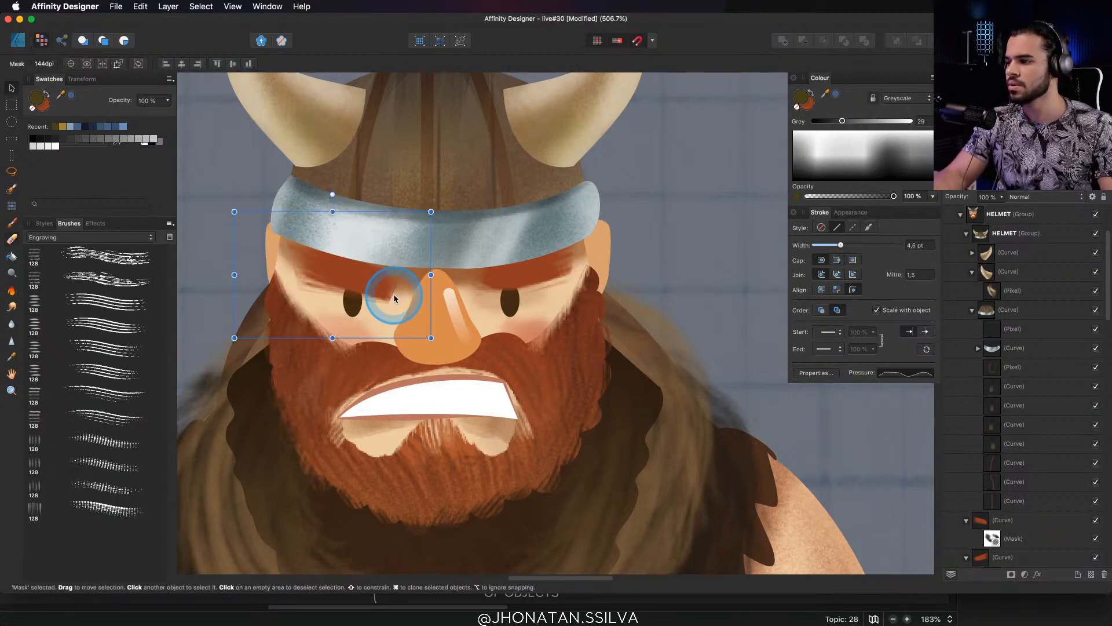
pyautogui.click(992, 539)
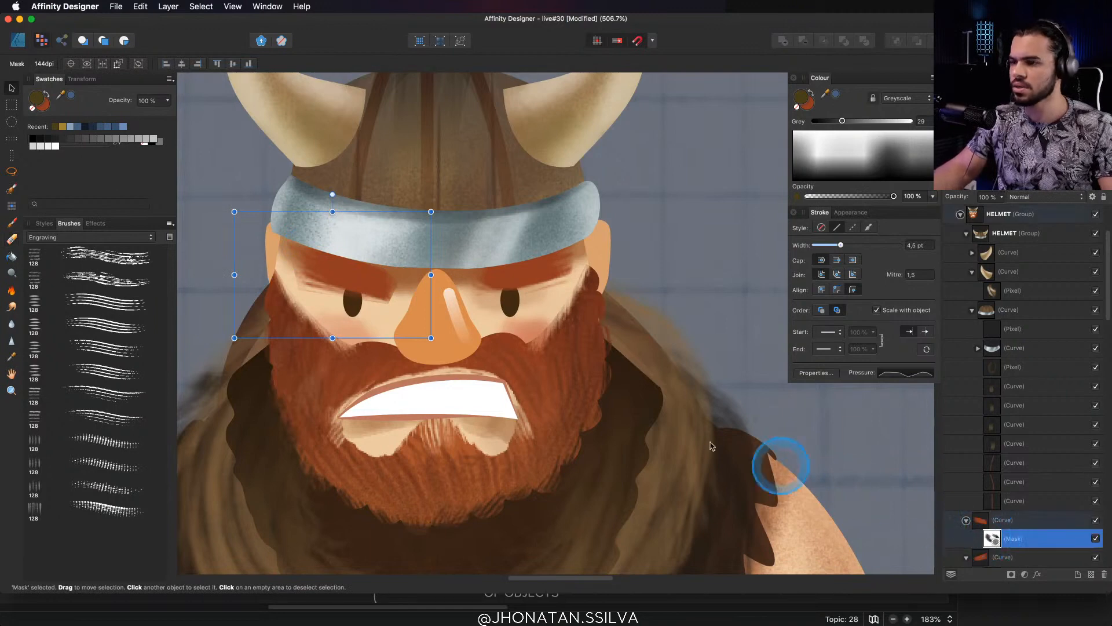
pyautogui.press('e')
pyautogui.moveTo(378, 301)
pyautogui.mouseDown()
pyautogui.moveTo(295, 290)
pyautogui.moveTo(275, 270)
pyautogui.moveTo(297, 271)
pyautogui.moveTo(283, 240)
pyautogui.mouseUp()
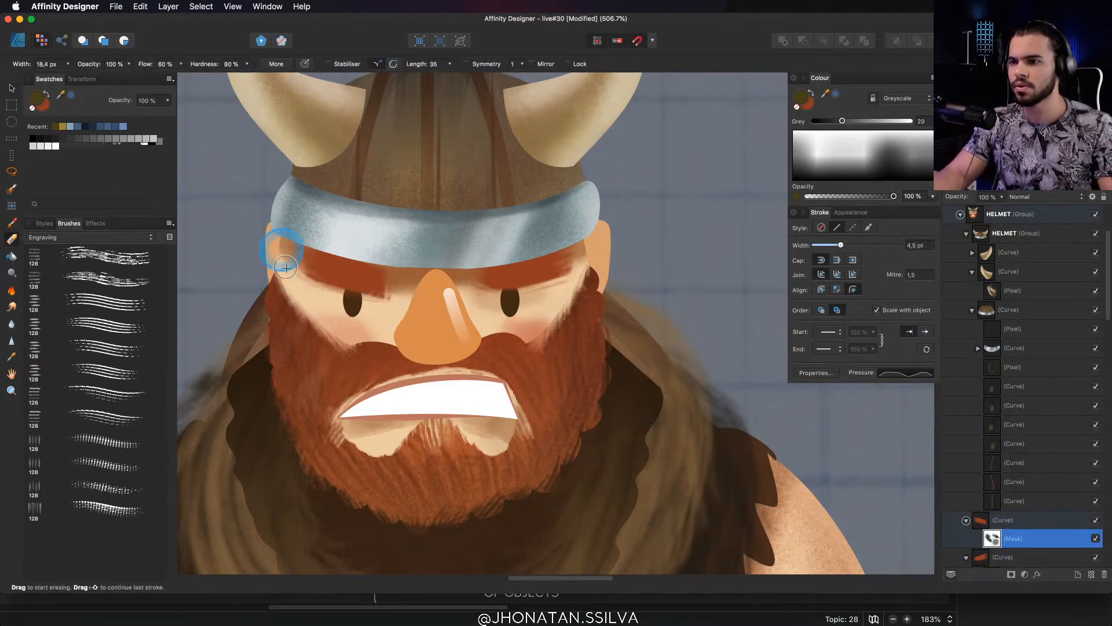
pyautogui.moveTo(408, 286); pyautogui.dragTo(291, 242)
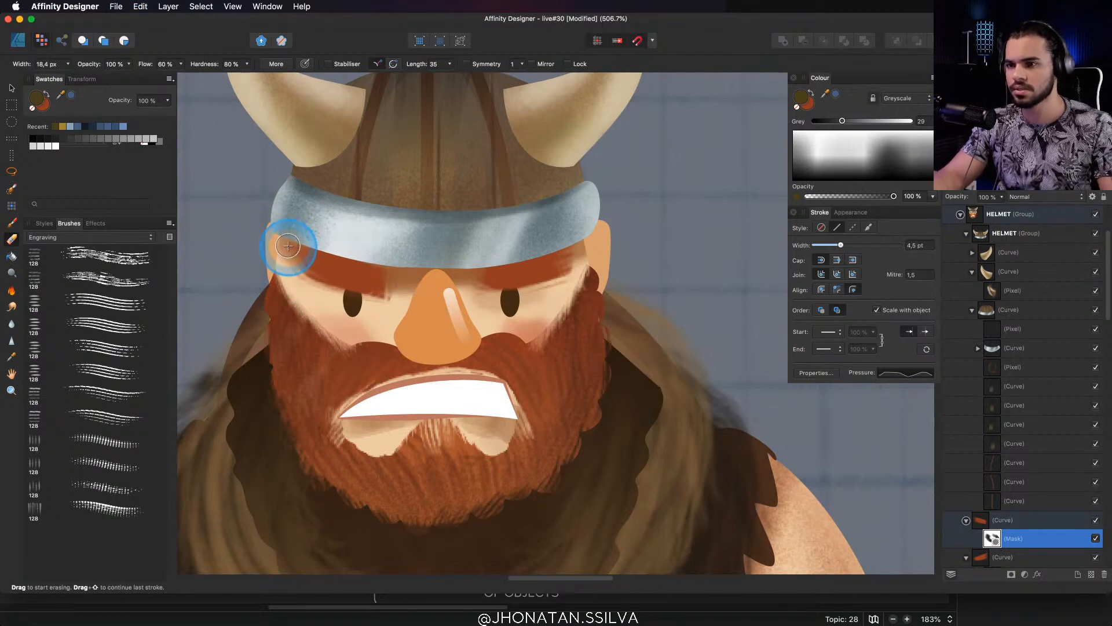
# Return to vector editing and darken both eyebrows' fill to lightness 24 using HSL values
pyautogui.moveTo(430, 292); pyautogui.dragTo(223, 422)
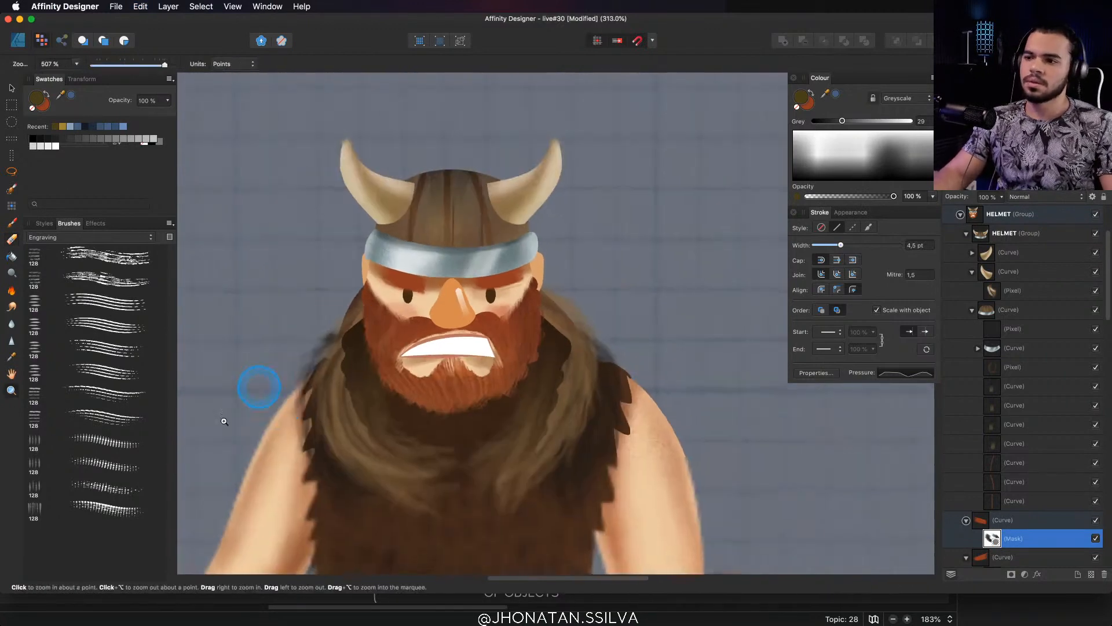
pyautogui.moveTo(491, 318); pyautogui.dragTo(471, 323)
pyautogui.moveTo(402, 292); pyautogui.dragTo(455, 291)
pyautogui.press('v')
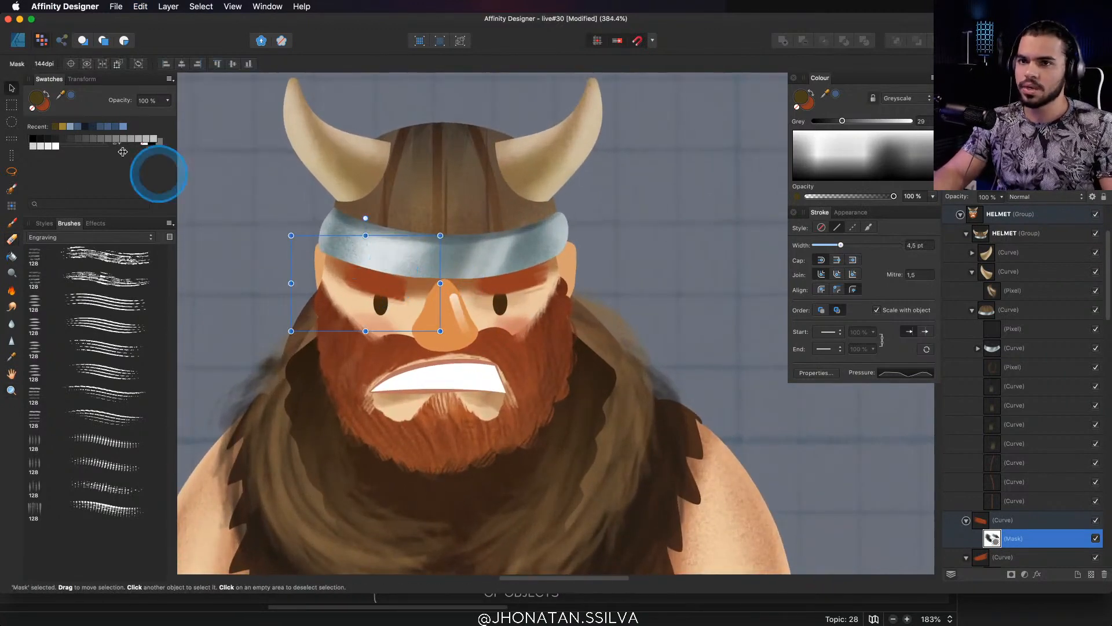
pyautogui.click(18, 41)
pyautogui.press('super+1')
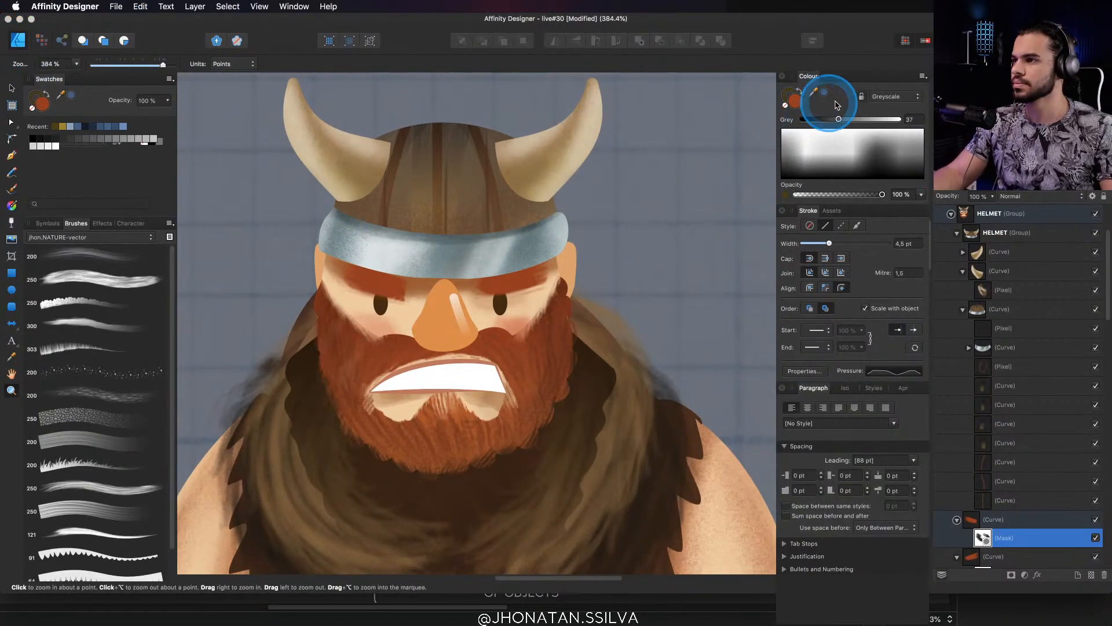
pyautogui.click(887, 96)
pyautogui.click(881, 71)
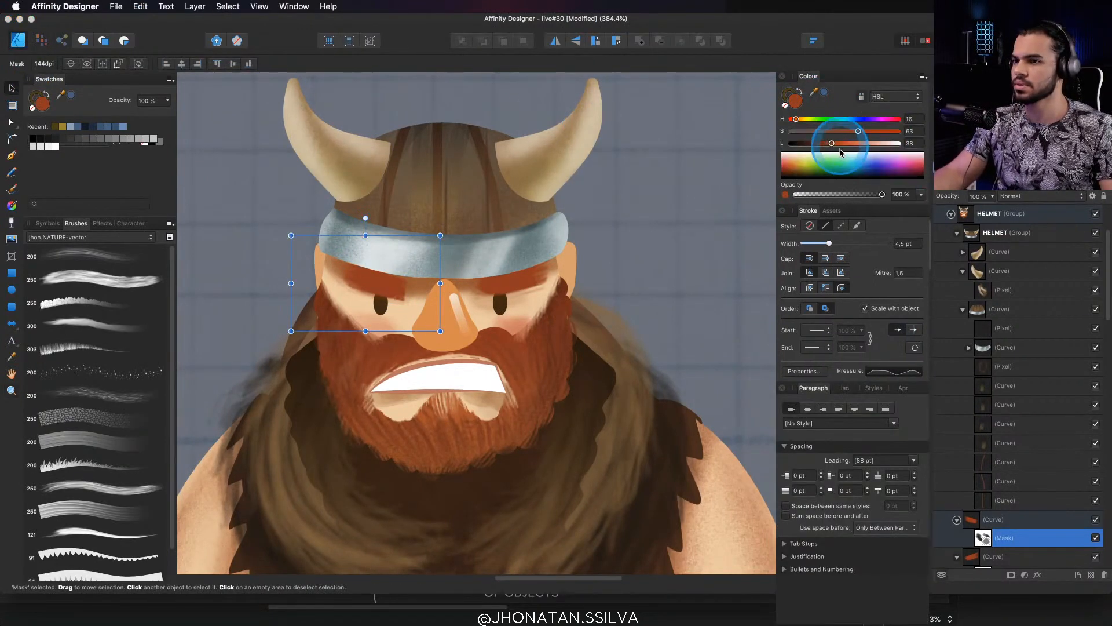
pyautogui.moveTo(831, 144); pyautogui.dragTo(822, 145)
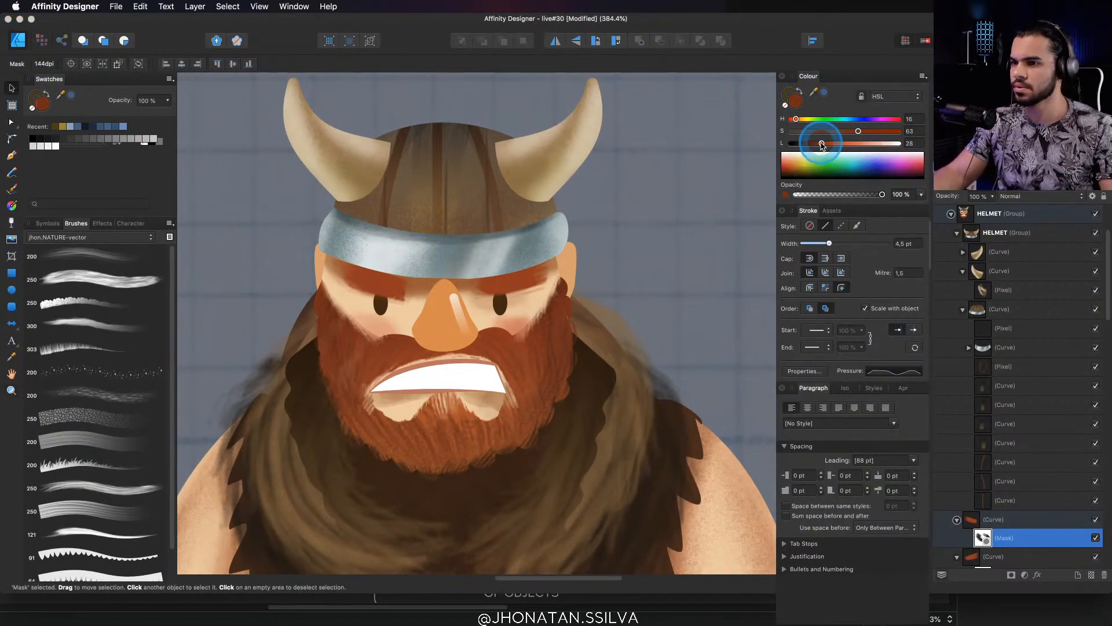
pyautogui.click(985, 521)
pyautogui.keyDown('shift'); pyautogui.click(987, 557); pyautogui.keyUp('shift')
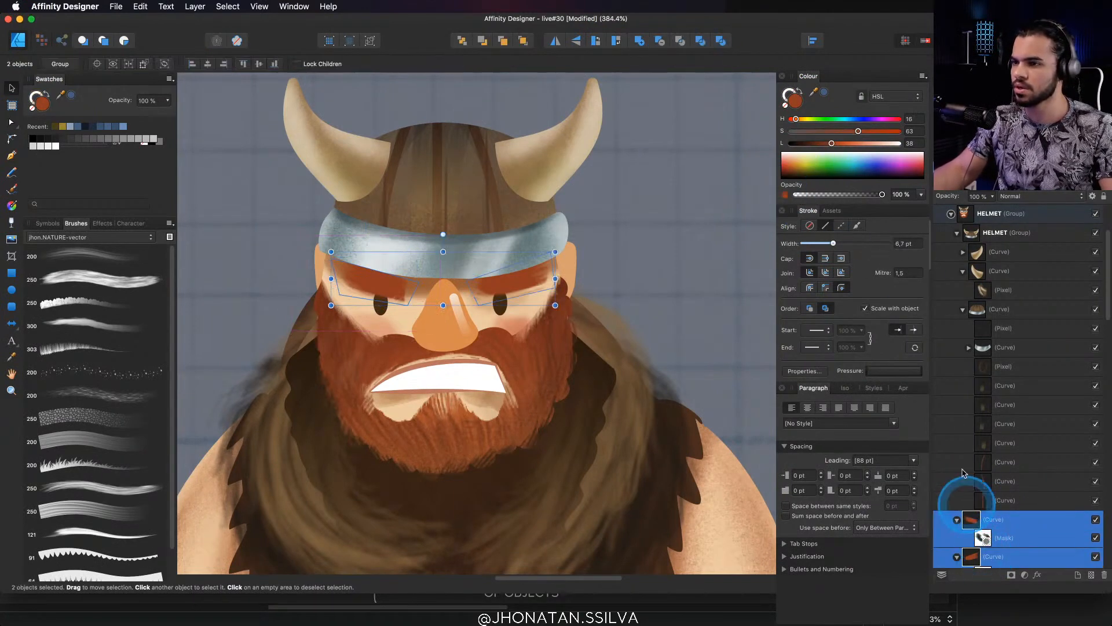
pyautogui.moveTo(832, 144); pyautogui.dragTo(817, 143)
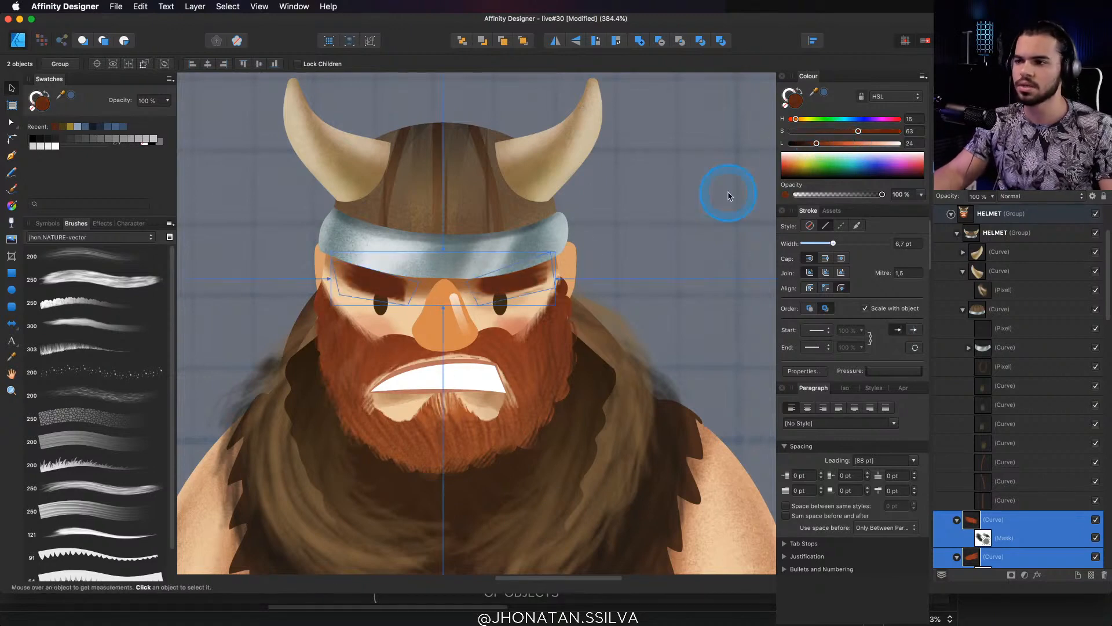
# Enlarge both eyebrows slightly and adjust their positions beneath the helmet band
pyautogui.click(509, 272)
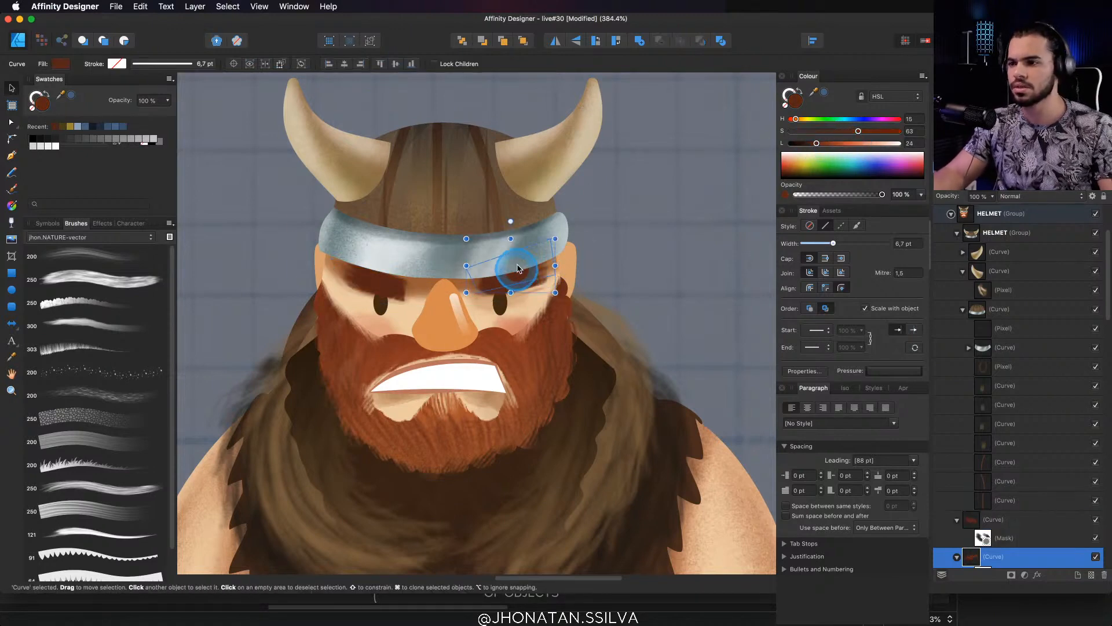
pyautogui.keyDown('shift'); pyautogui.click(994, 519); pyautogui.keyUp('shift')
pyautogui.moveTo(433, 294)
pyautogui.mouseDown()
pyautogui.moveTo(455, 270)
pyautogui.moveTo(458, 298)
pyautogui.moveTo(501, 297)
pyautogui.moveTo(443, 277)
pyautogui.mouseUp()
pyautogui.click(506, 290)
pyautogui.scroll(-5, 512, 291)
pyautogui.scroll(3, 416, 270)
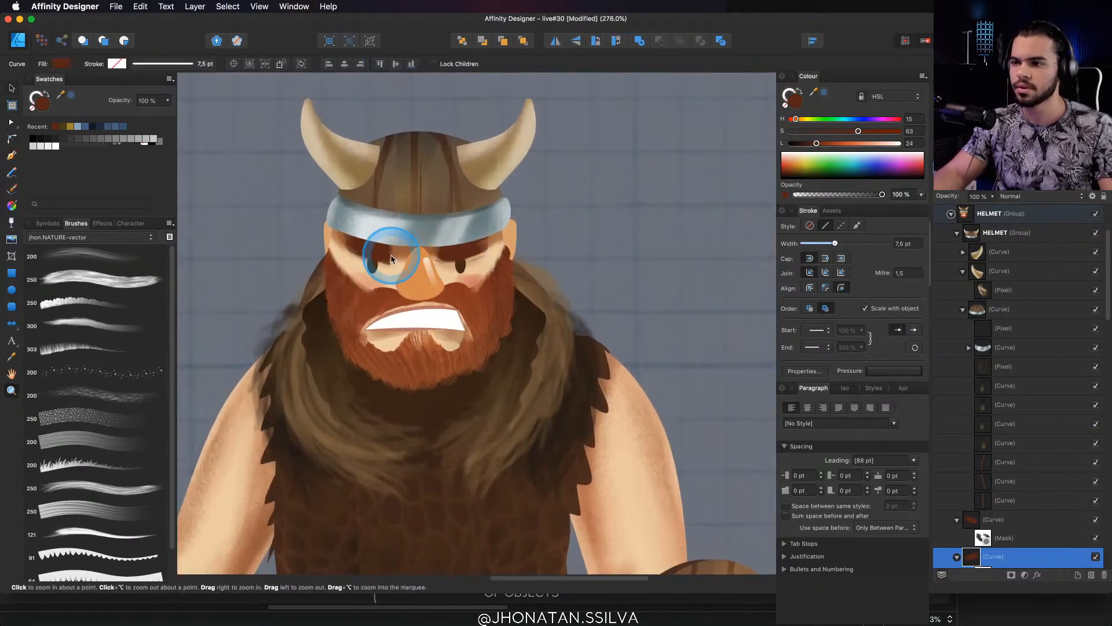
pyautogui.click(388, 253)
pyautogui.moveTo(398, 219); pyautogui.dragTo(402, 216)
# Examine the whole character with the new eyebrows and collapse the HELMET layer group
pyautogui.moveTo(452, 243); pyautogui.dragTo(235, 324)
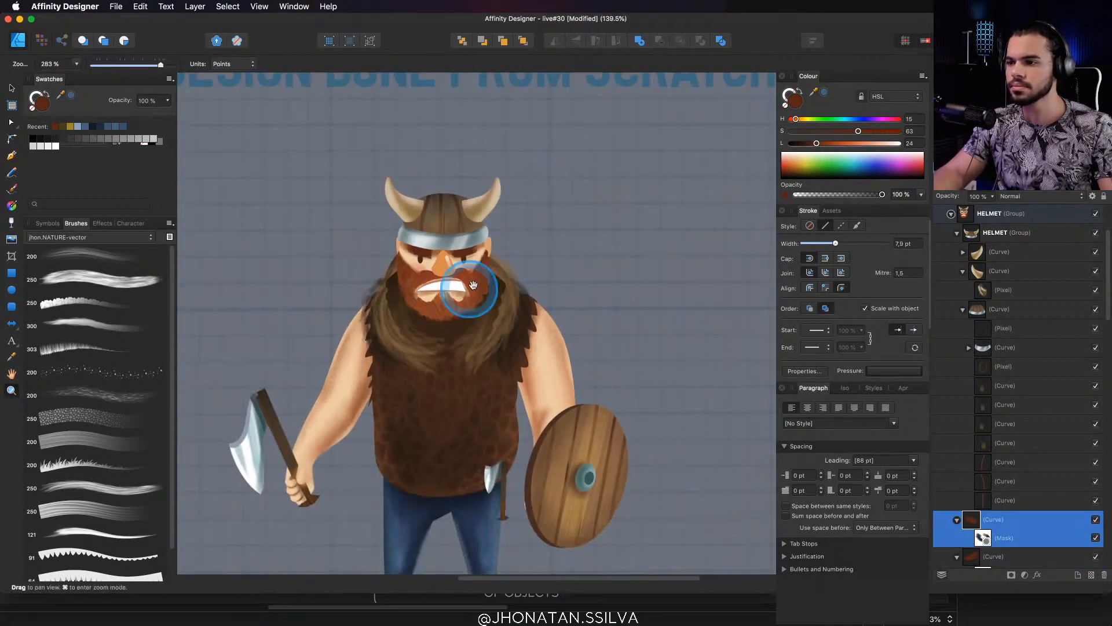
pyautogui.moveTo(474, 336); pyautogui.dragTo(481, 234)
pyautogui.moveTo(480, 234)
pyautogui.mouseDown()
pyautogui.moveTo(462, 243)
pyautogui.moveTo(512, 270)
pyautogui.moveTo(514, 260)
pyautogui.moveTo(486, 254)
pyautogui.moveTo(502, 320)
pyautogui.mouseUp()
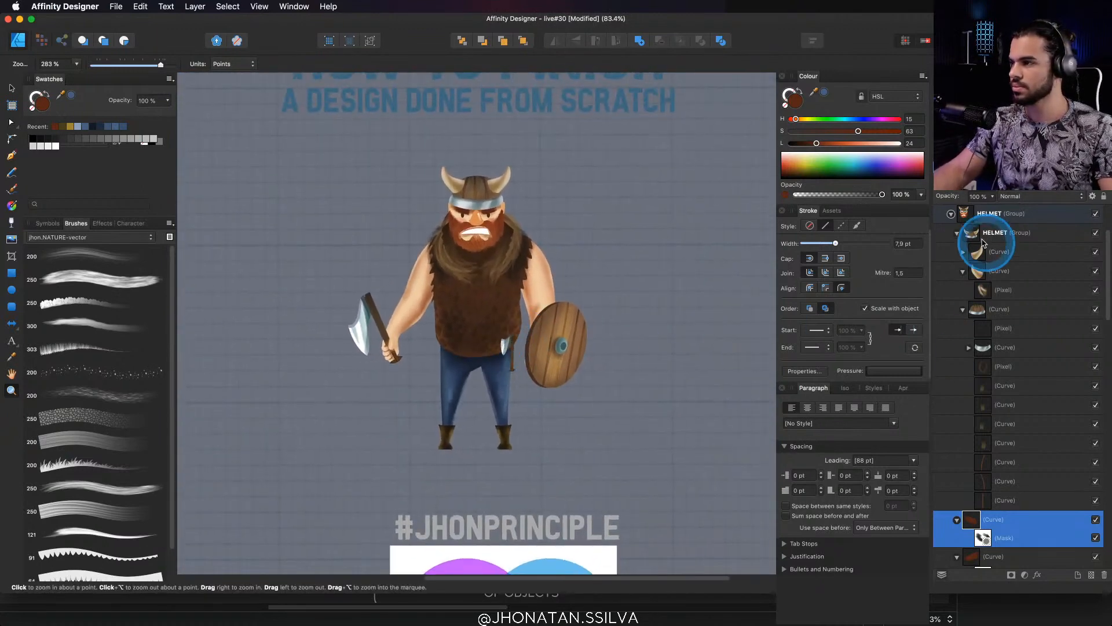
pyautogui.click(951, 213)
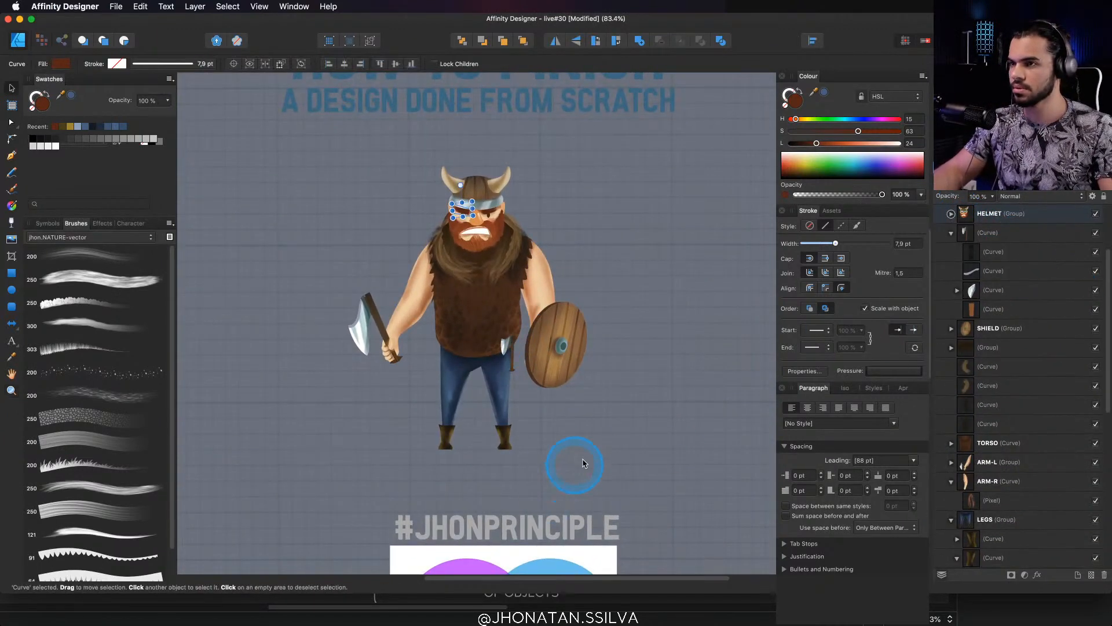
pyautogui.moveTo(603, 426); pyautogui.dragTo(533, 449)
pyautogui.moveTo(532, 387); pyautogui.dragTo(581, 394)
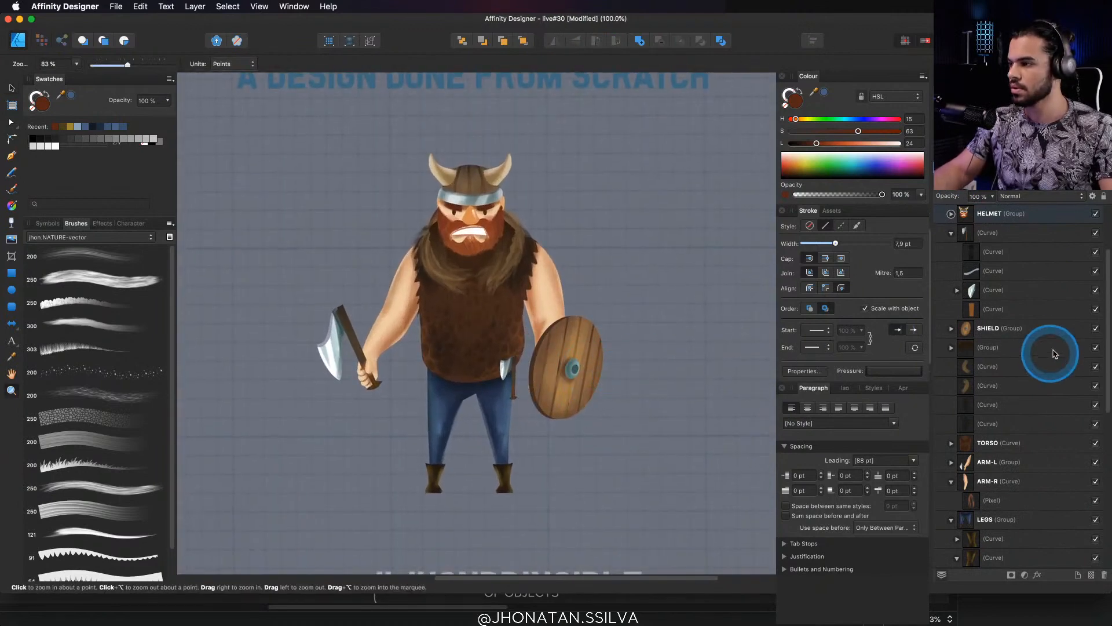
# Darken the GRAY background rectangle's fill to lightness 0 and lower its opacity to about 43%
pyautogui.scroll(-8, 1097, 373)
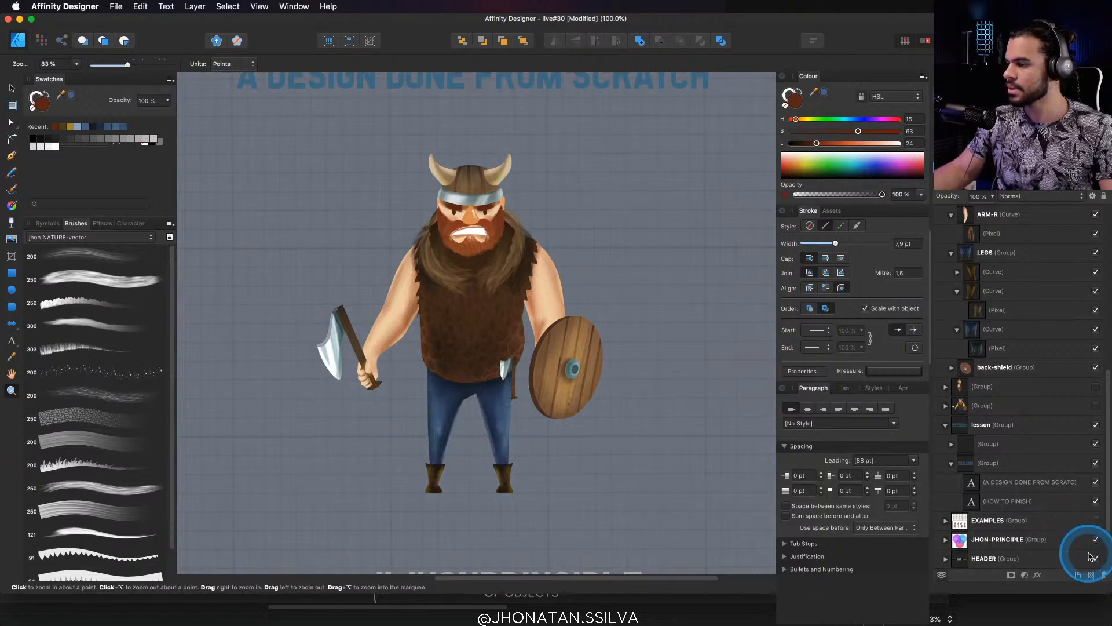
pyautogui.scroll(-4, 1089, 542)
pyautogui.click(985, 545)
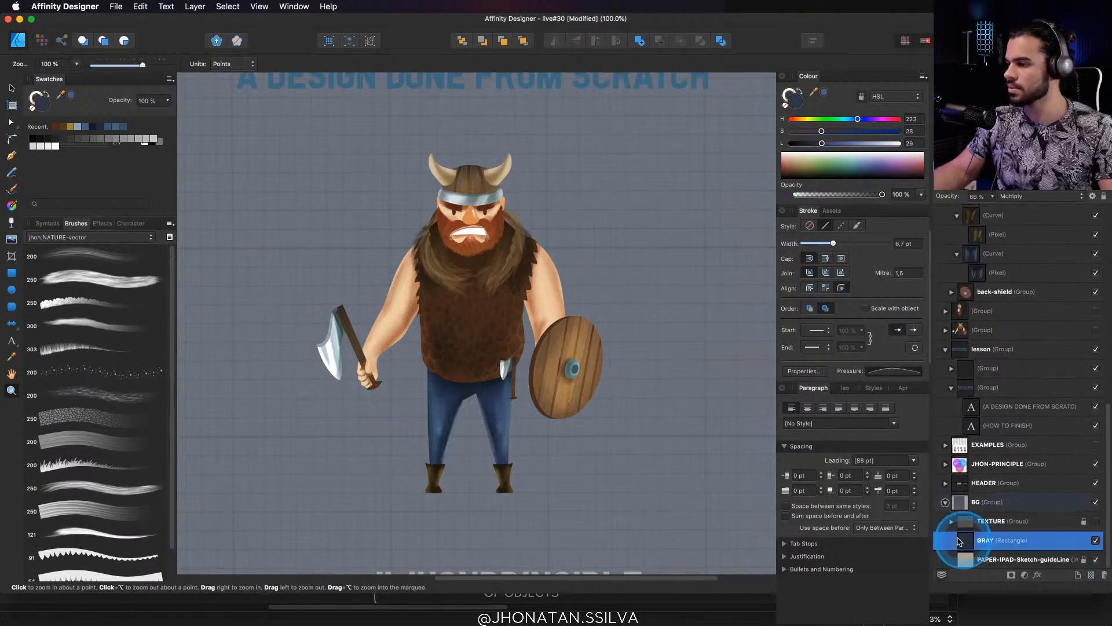
pyautogui.click(811, 143)
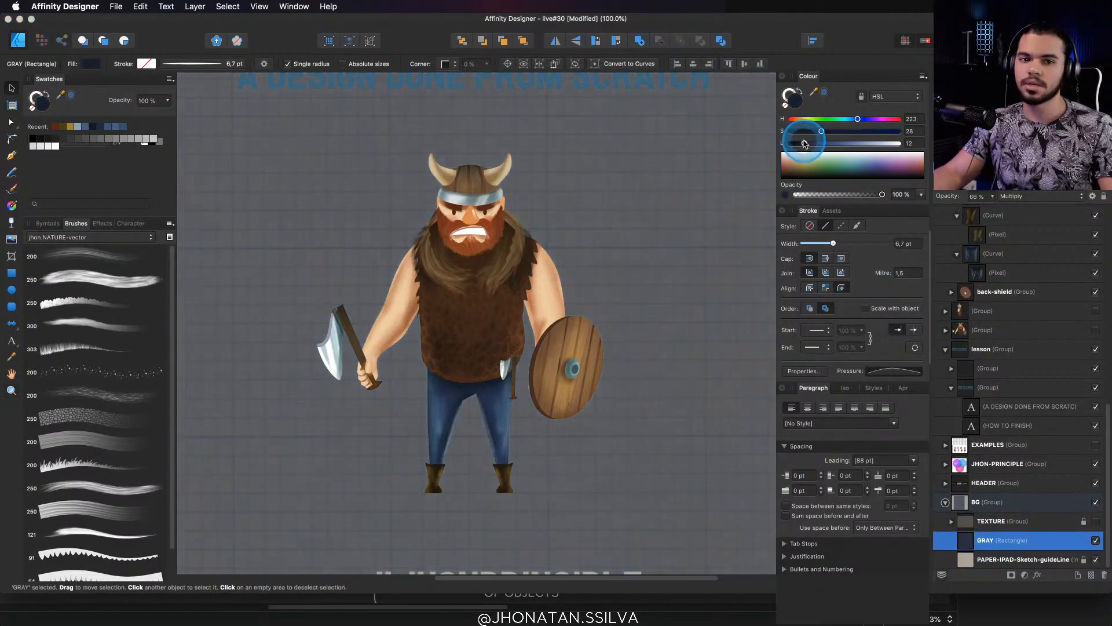
pyautogui.moveTo(810, 144); pyautogui.dragTo(726, 149)
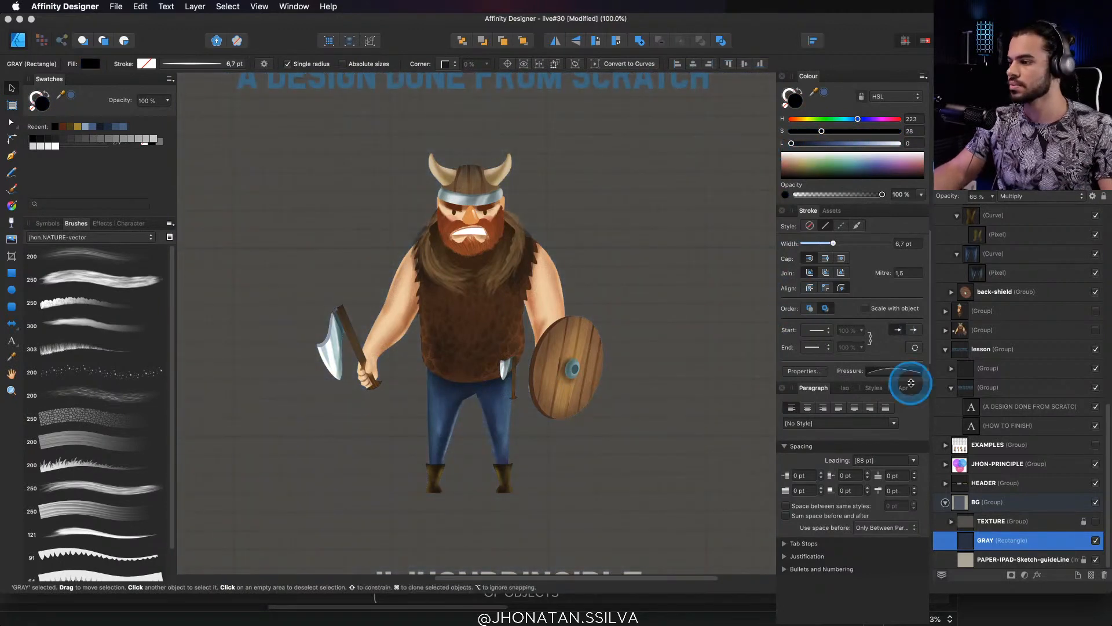
pyautogui.moveTo(993, 199); pyautogui.dragTo(968, 208)
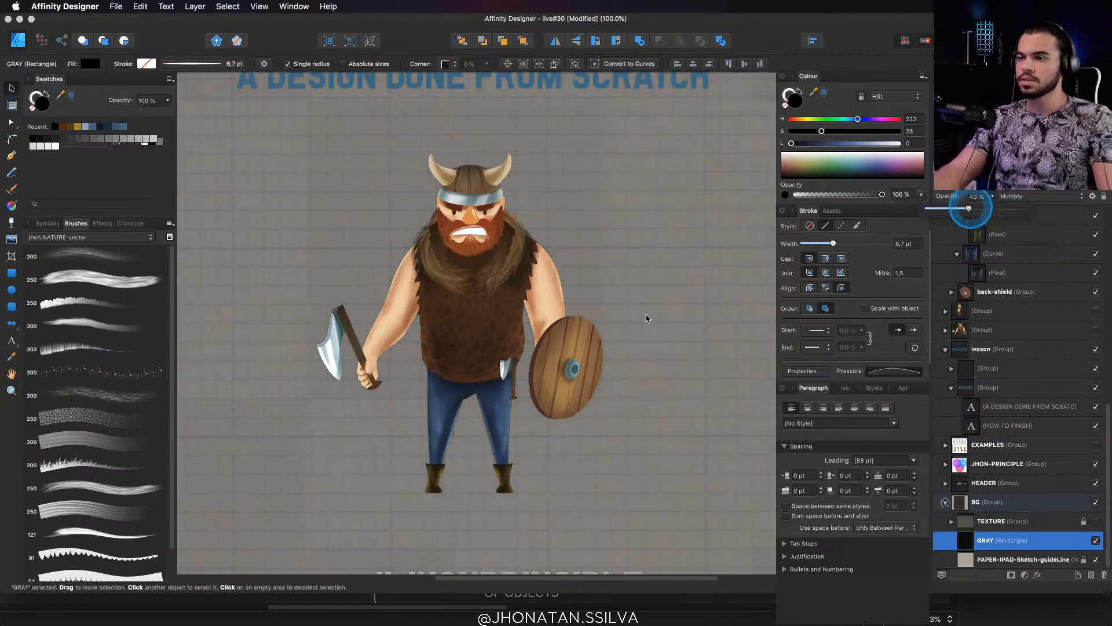
# Review the whole Viking against the recoloured background and save the document
pyautogui.click(517, 326)
pyautogui.press('z')
pyautogui.moveTo(544, 312); pyautogui.dragTo(471, 320)
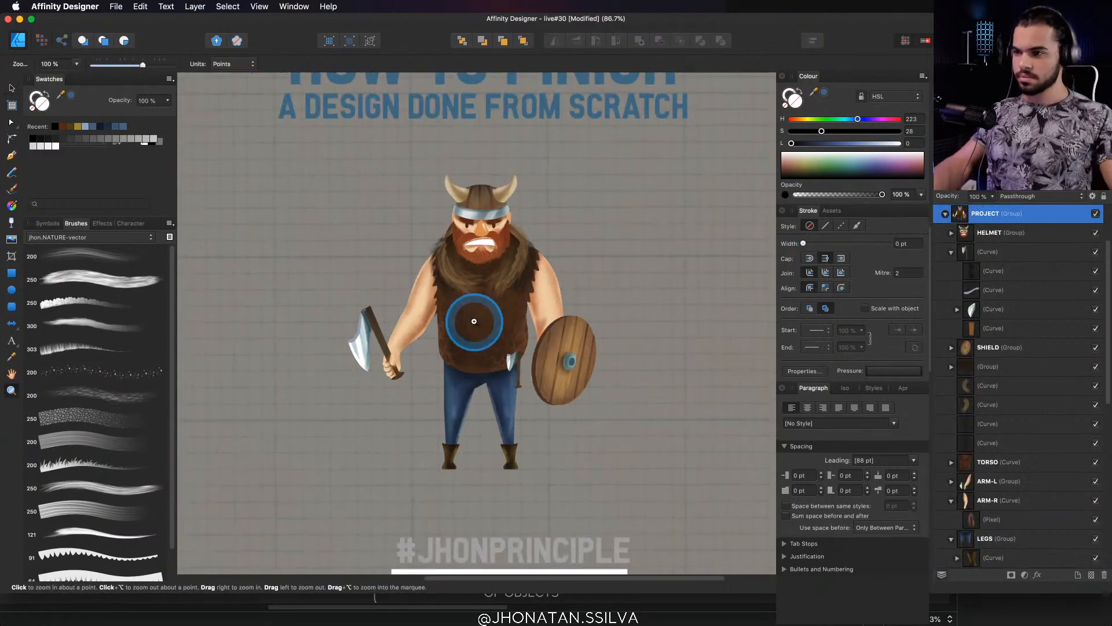
pyautogui.moveTo(584, 373); pyautogui.dragTo(573, 348)
pyautogui.moveTo(459, 283); pyautogui.dragTo(536, 302)
pyautogui.moveTo(532, 303); pyautogui.dragTo(495, 301)
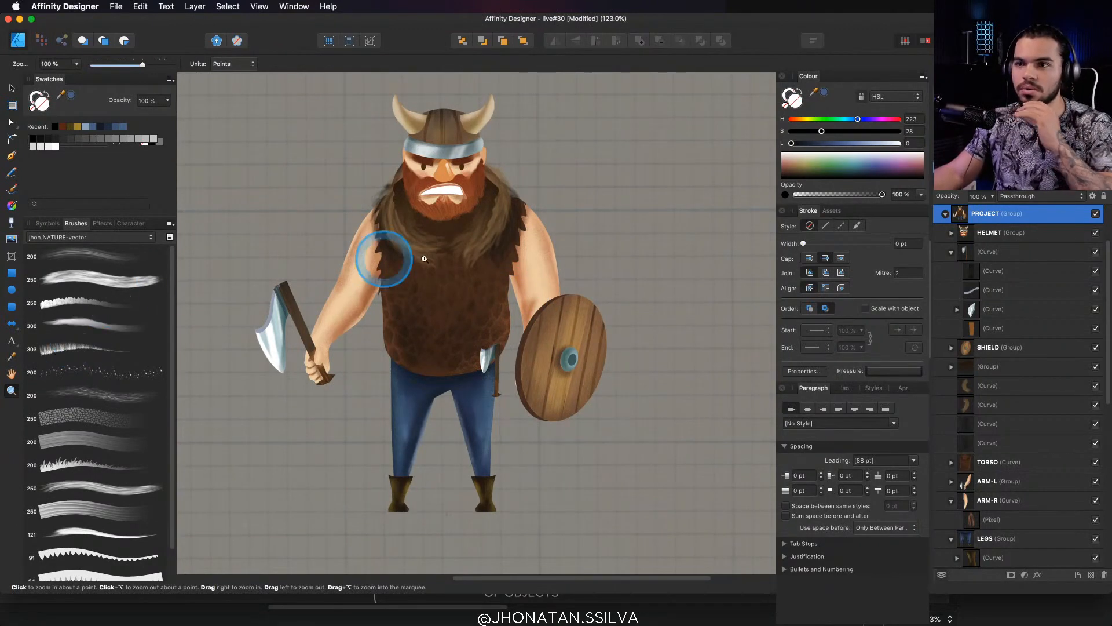
pyautogui.click(480, 288)
pyautogui.keyDown('alt'); pyautogui.click(479, 288); pyautogui.keyUp('alt')
pyautogui.press('super+s')
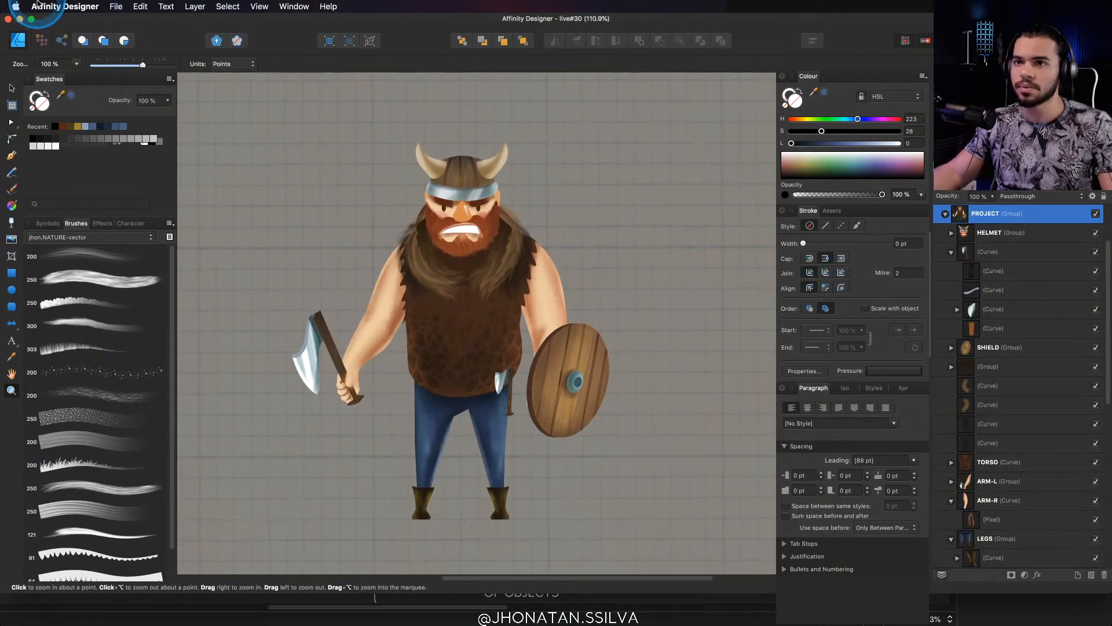
# Open the recent document exercise#20-CASTLE.afdesign
pyautogui.click(115, 6)
pyautogui.click(144, 62)
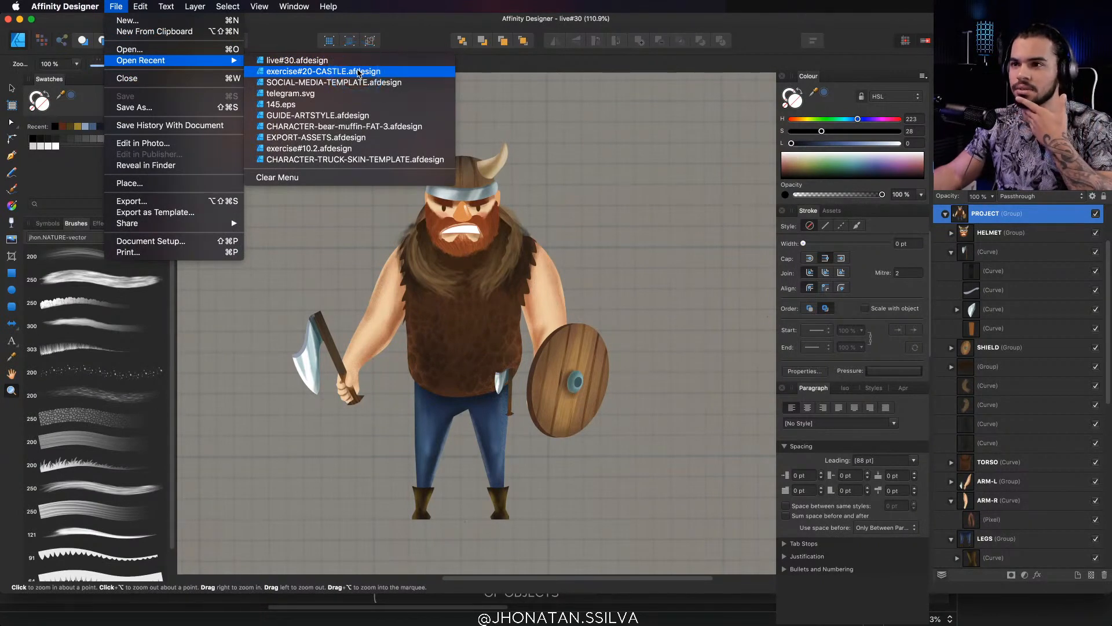
pyautogui.click(358, 72)
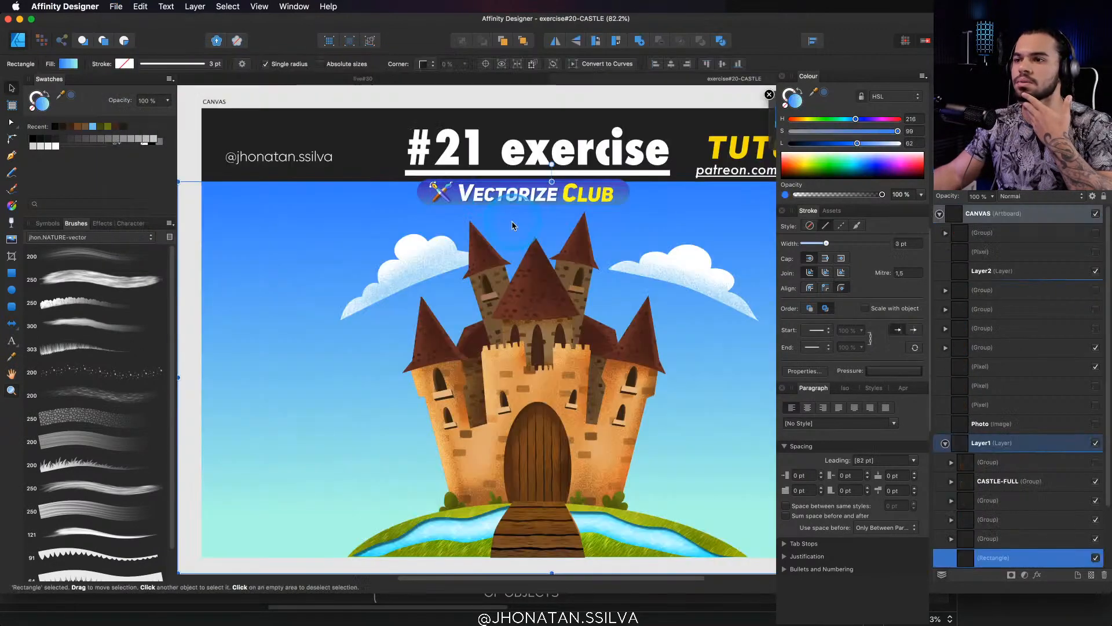
# Examine the castle illustration's towers, roofs, walls and door as an example of a finished textured design
pyautogui.moveTo(561, 316); pyautogui.dragTo(450, 174)
pyautogui.moveTo(451, 173); pyautogui.dragTo(479, 221)
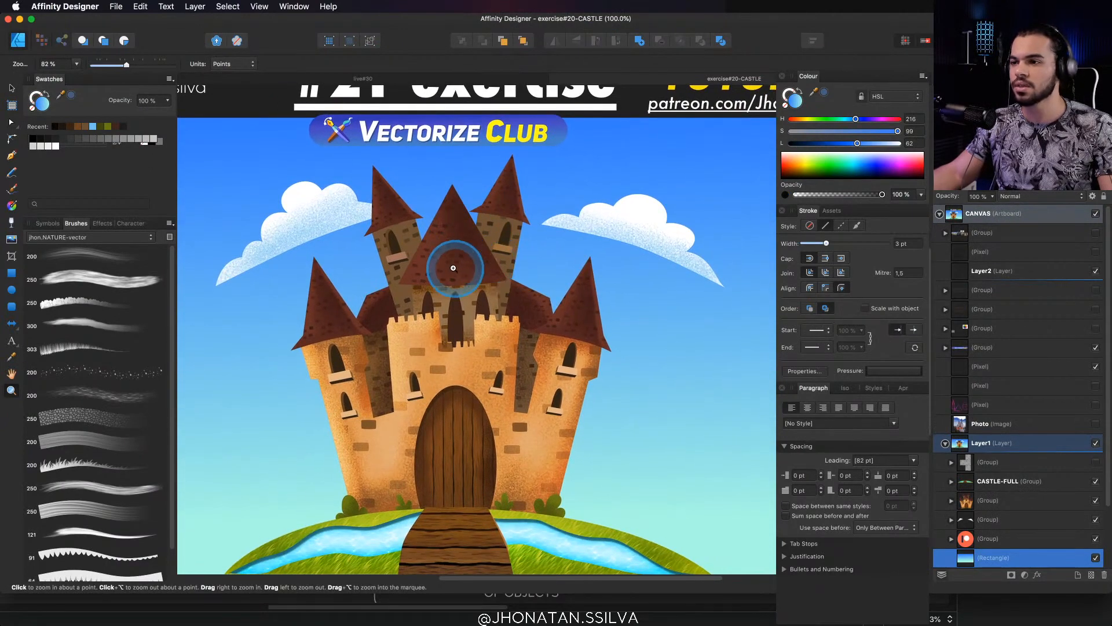
pyautogui.click(453, 268)
pyautogui.keyDown('alt'); pyautogui.click(464, 259); pyautogui.keyUp('alt')
pyautogui.keyDown('alt'); pyautogui.click(468, 268); pyautogui.keyUp('alt')
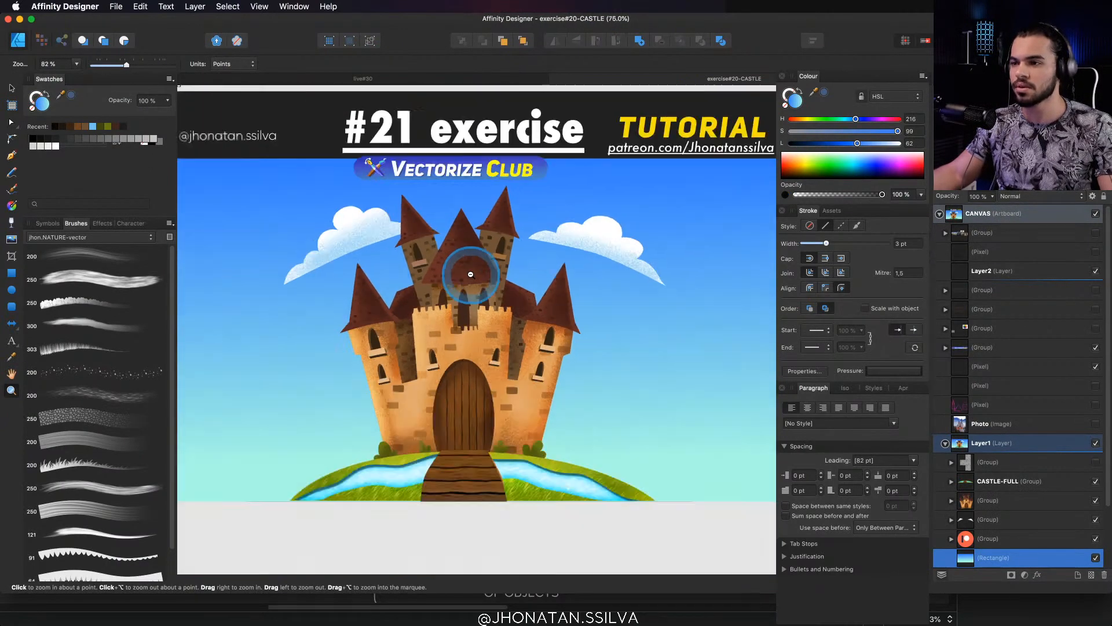
pyautogui.moveTo(470, 272); pyautogui.dragTo(502, 247)
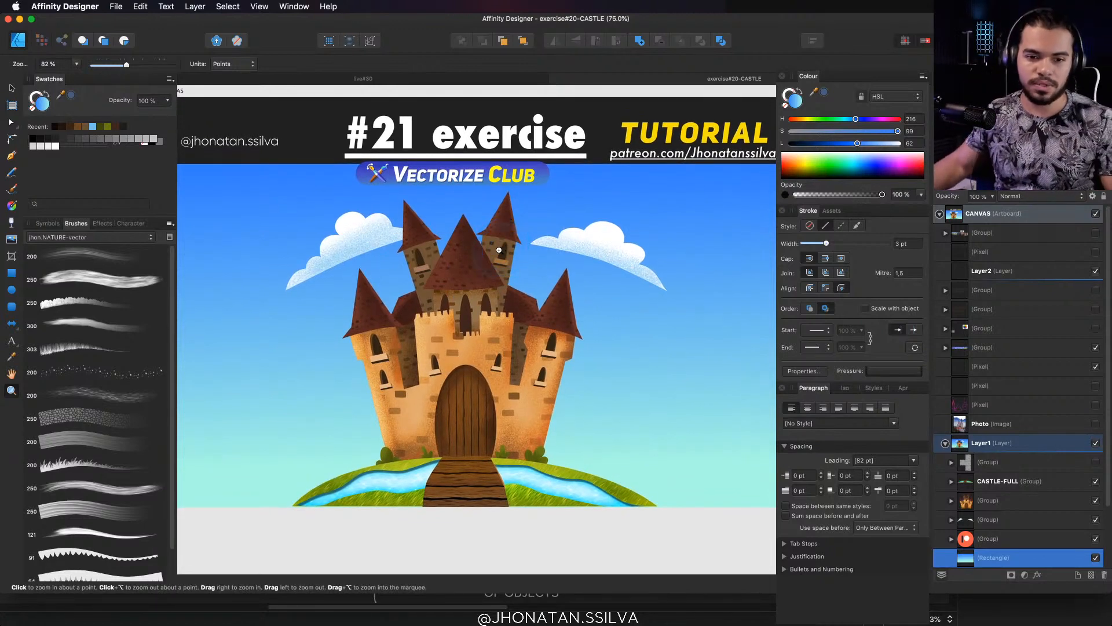
pyautogui.press('super+Tab')
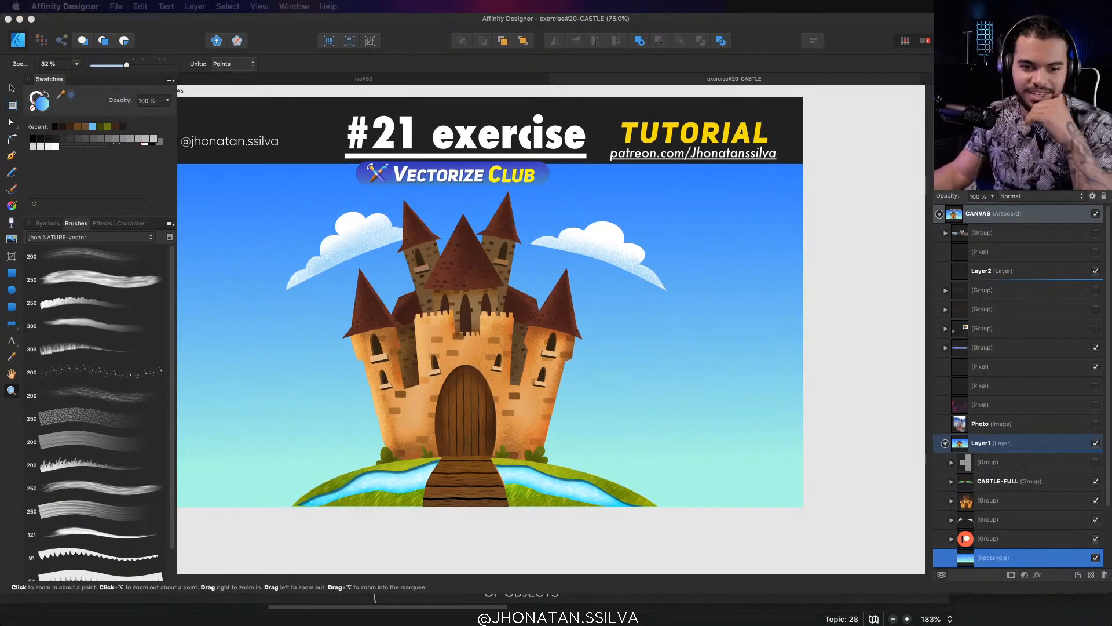
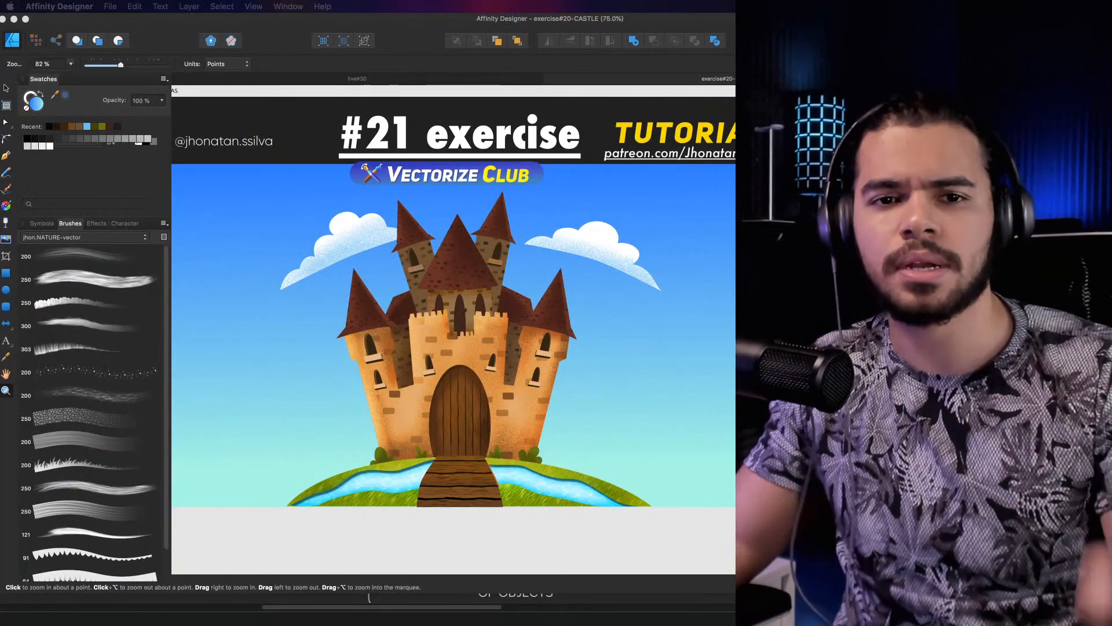
pyautogui.click(578, 315)
pyautogui.moveTo(546, 318); pyautogui.dragTo(580, 324)
pyautogui.press('z')
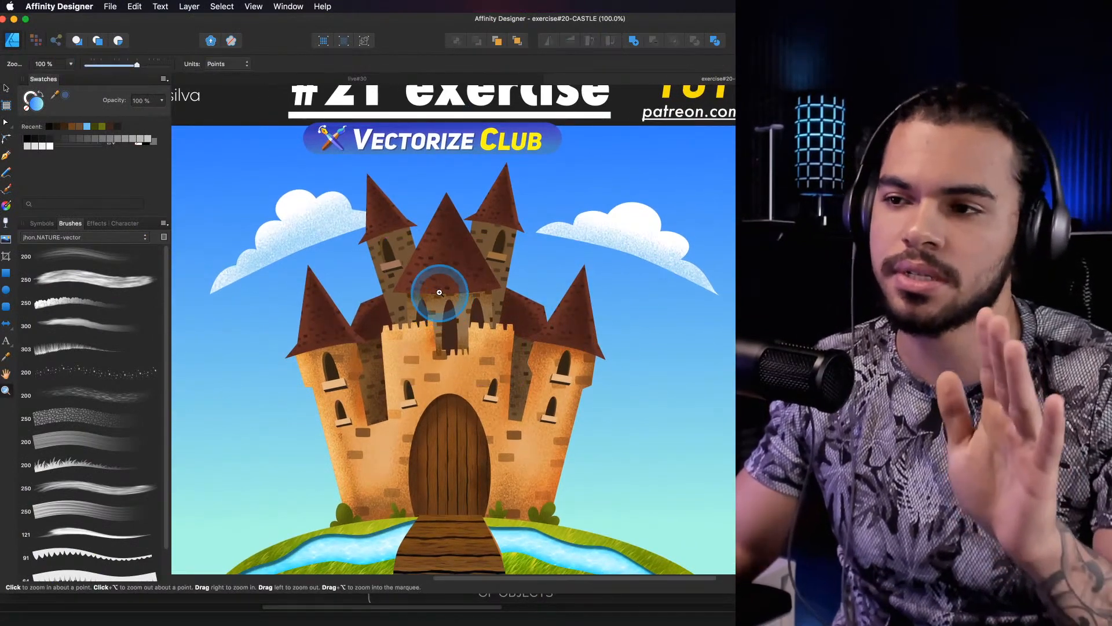
pyautogui.moveTo(439, 292); pyautogui.dragTo(454, 295)
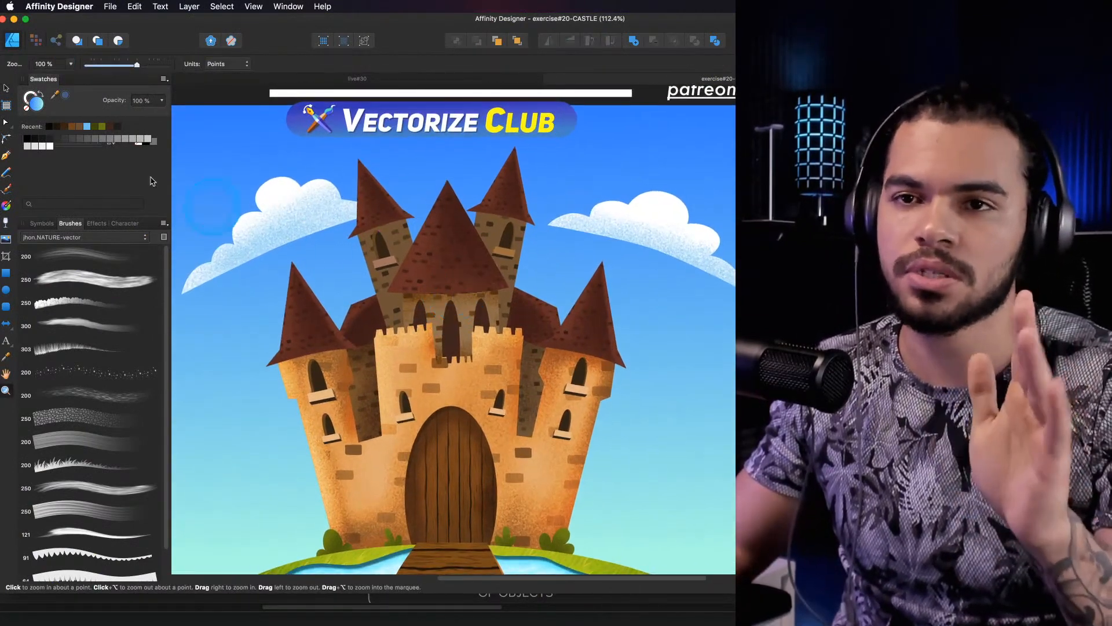
pyautogui.click(7, 158)
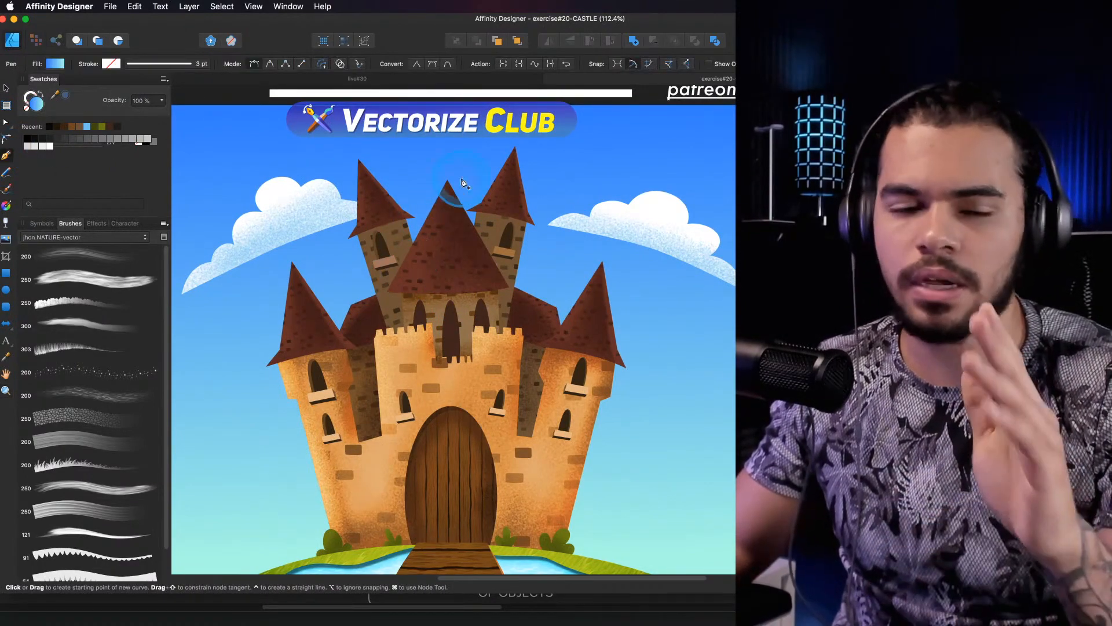
pyautogui.moveTo(496, 261); pyautogui.dragTo(493, 225)
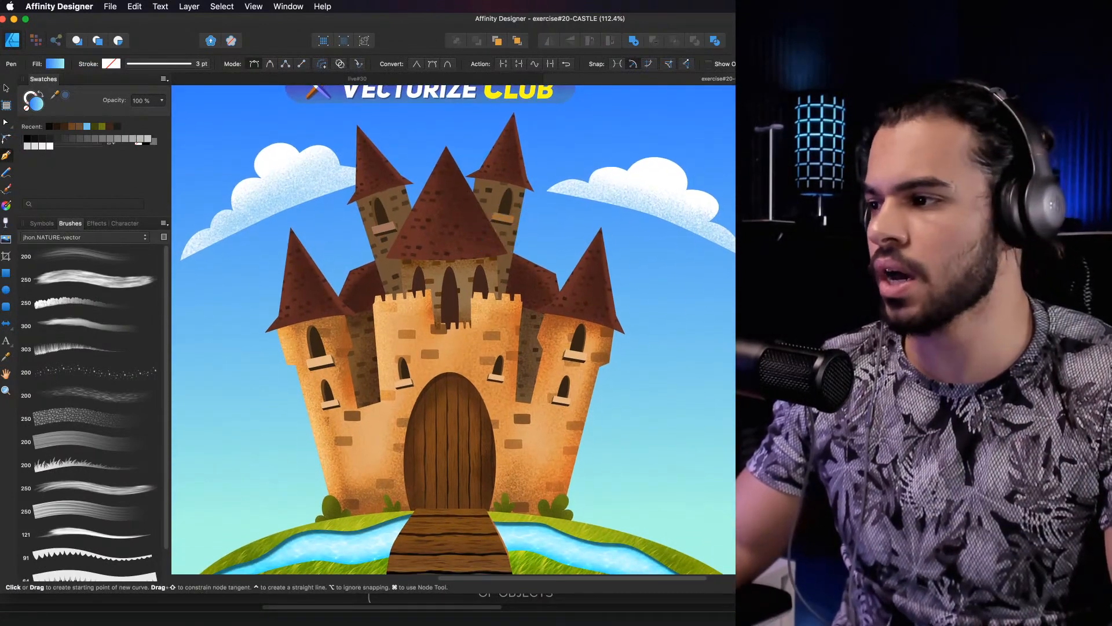
# Clear the castle illustration from view and examine the castle reference photo on the grid-paper canvas
pyautogui.press('Delete')
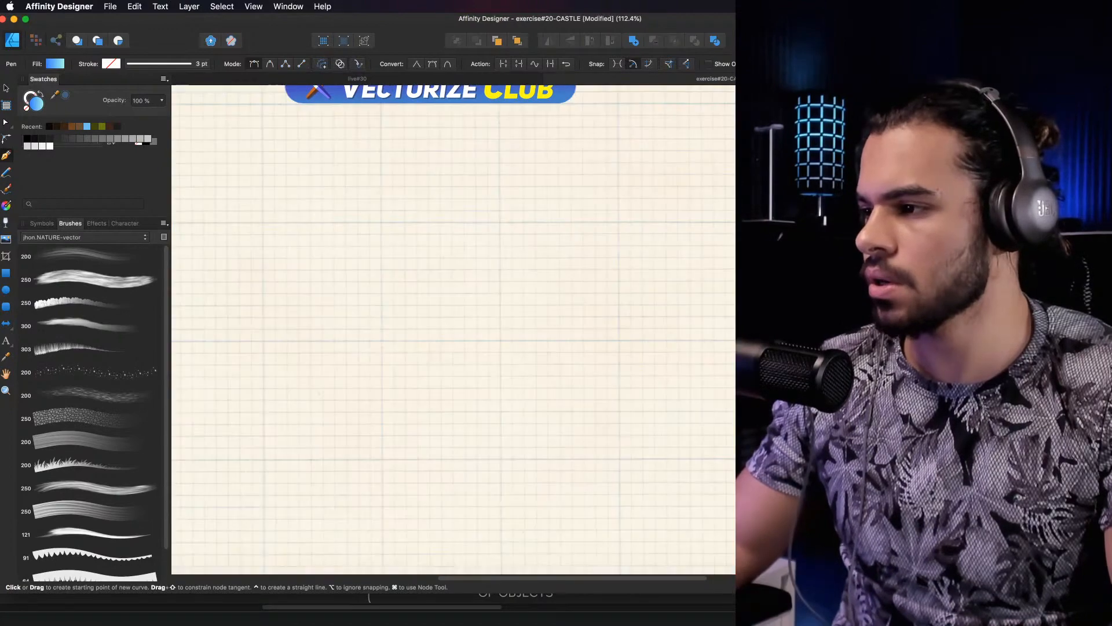
pyautogui.press('super+space')
pyautogui.moveTo(514, 345); pyautogui.dragTo(367, 362)
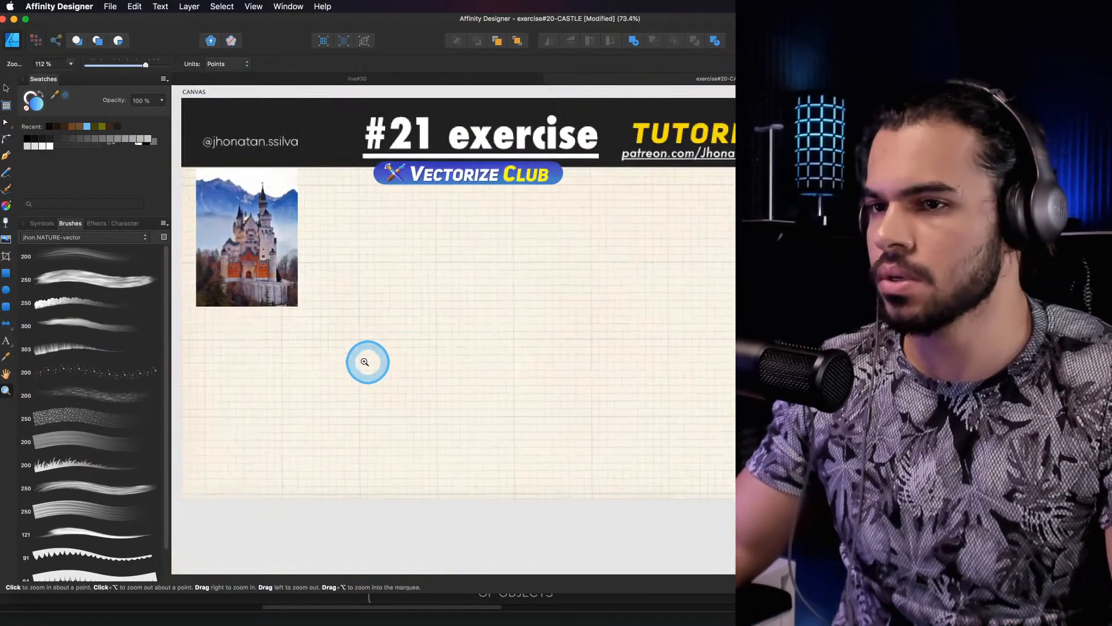
pyautogui.moveTo(318, 287); pyautogui.dragTo(363, 290)
pyautogui.moveTo(246, 225); pyautogui.dragTo(446, 261)
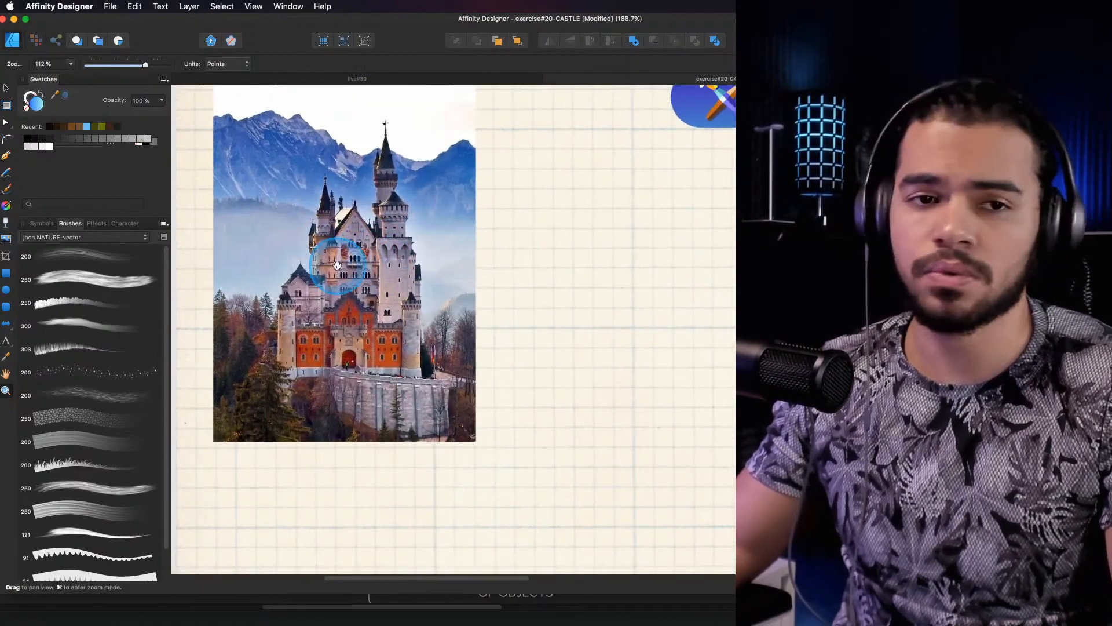
pyautogui.moveTo(322, 250); pyautogui.dragTo(378, 286)
pyautogui.moveTo(377, 287); pyautogui.dragTo(454, 322)
pyautogui.moveTo(529, 316); pyautogui.dragTo(376, 340)
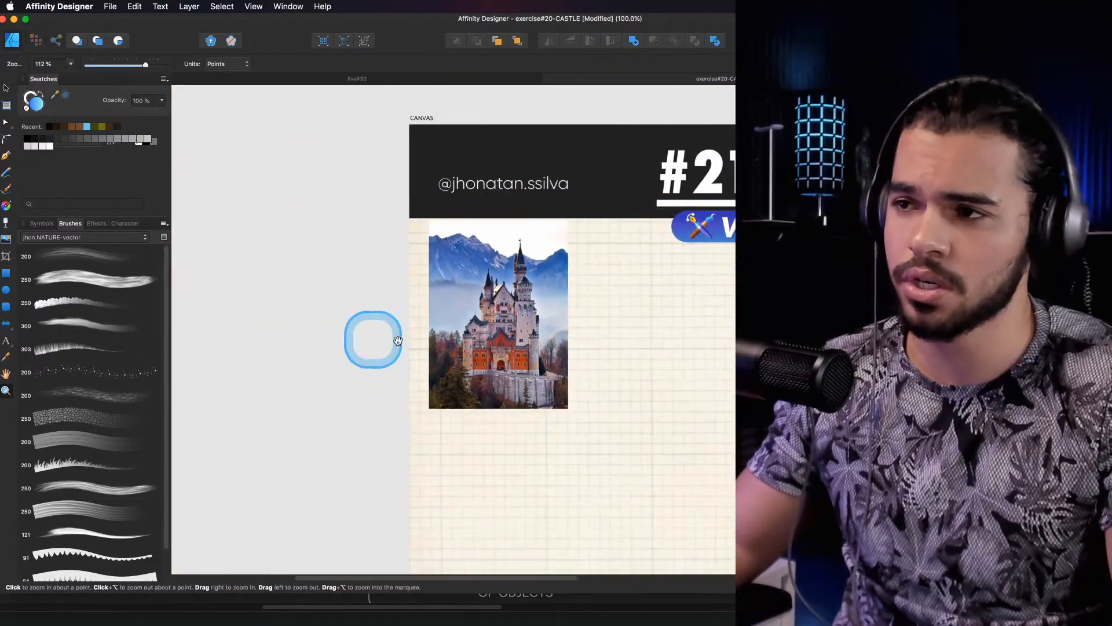
pyautogui.moveTo(753, 330); pyautogui.dragTo(468, 311)
pyautogui.moveTo(527, 322); pyautogui.dragTo(496, 315)
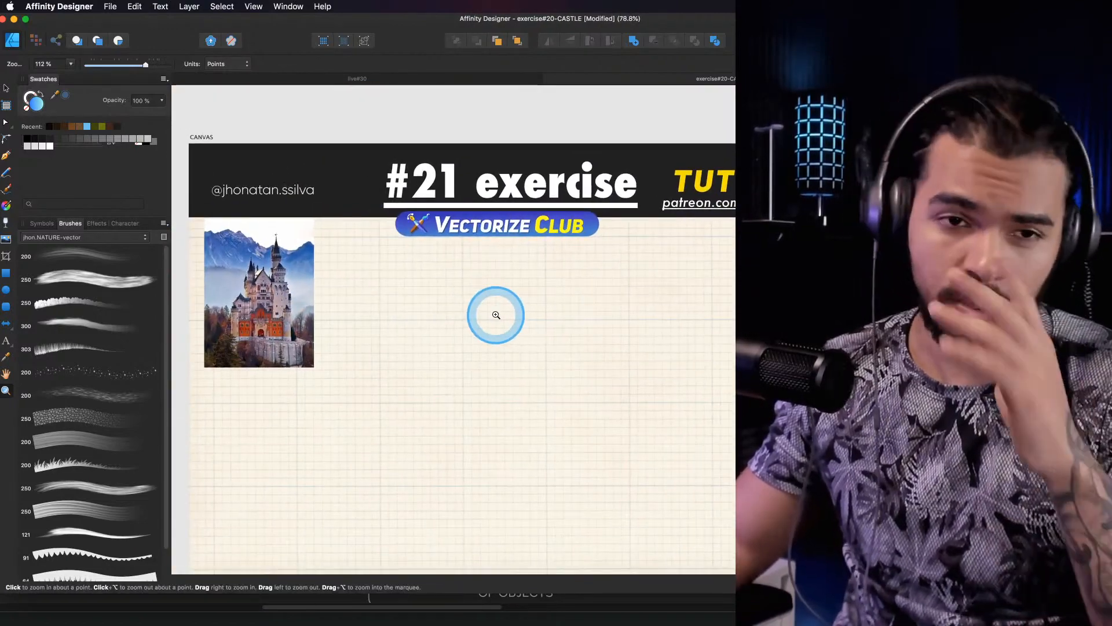
# Show the additional reference photos and examine the block-built castle, haunted castle, fairytale castle and canyon images
pyautogui.click(725, 388)
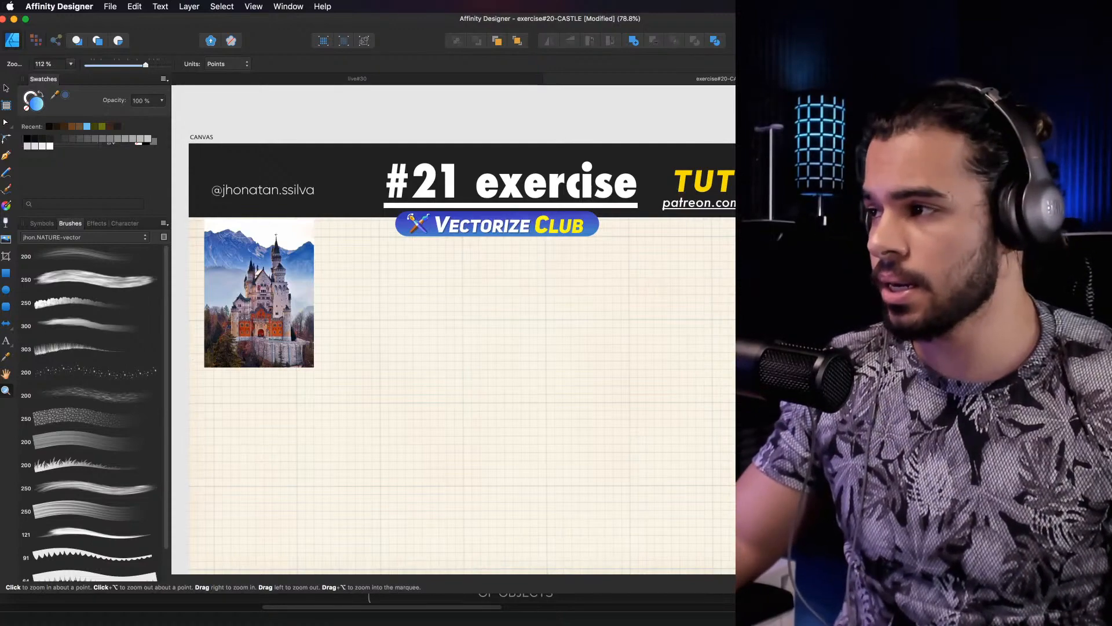
pyautogui.moveTo(360, 418); pyautogui.dragTo(402, 321)
pyautogui.moveTo(375, 385); pyautogui.dragTo(420, 401)
pyautogui.moveTo(421, 401); pyautogui.dragTo(463, 337)
pyautogui.moveTo(361, 360); pyautogui.dragTo(375, 328)
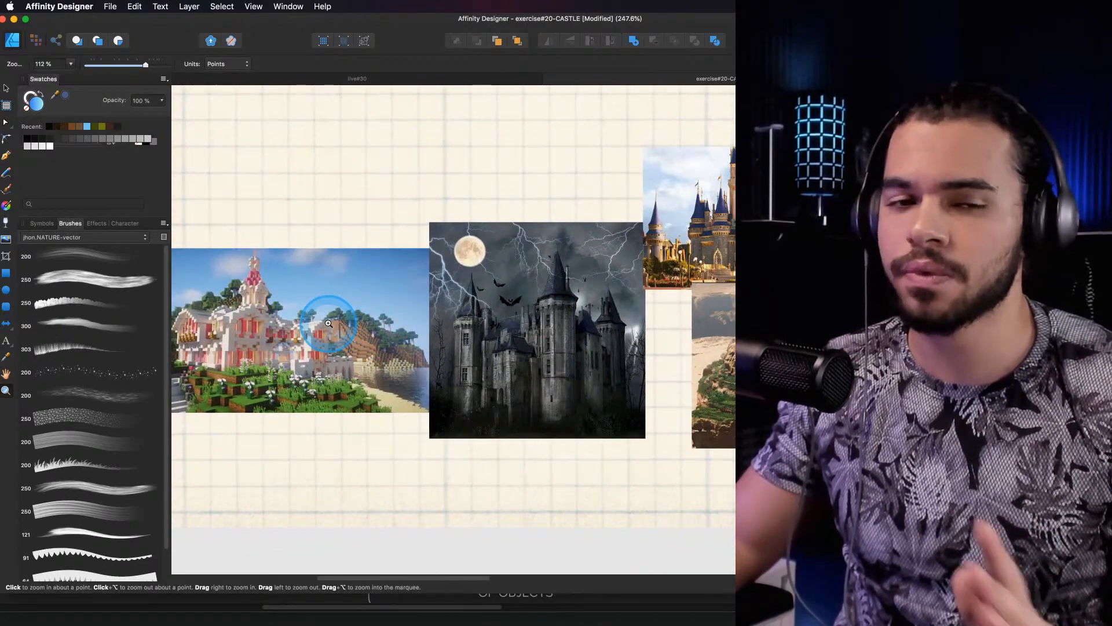
pyautogui.moveTo(460, 315); pyautogui.dragTo(330, 318)
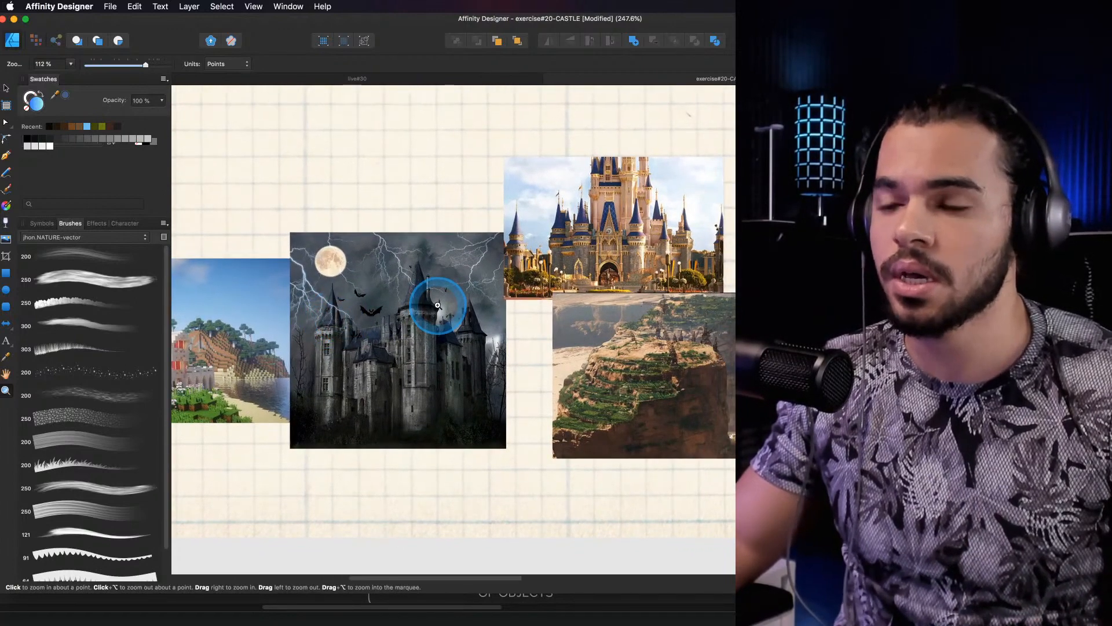
pyautogui.moveTo(437, 305); pyautogui.dragTo(367, 313)
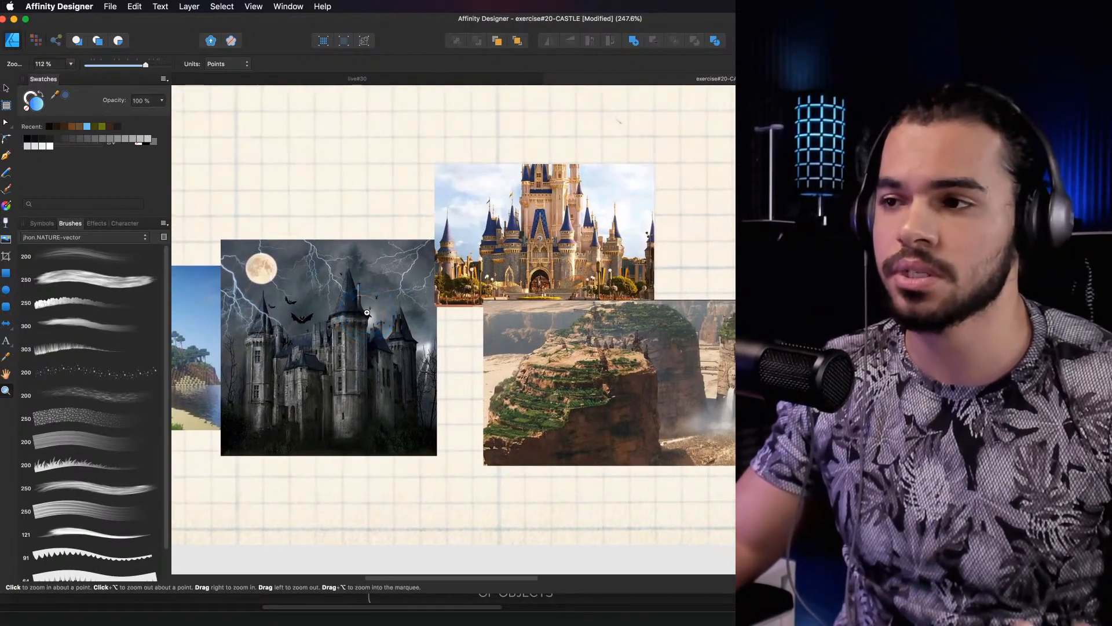
pyautogui.moveTo(457, 310); pyautogui.dragTo(404, 305)
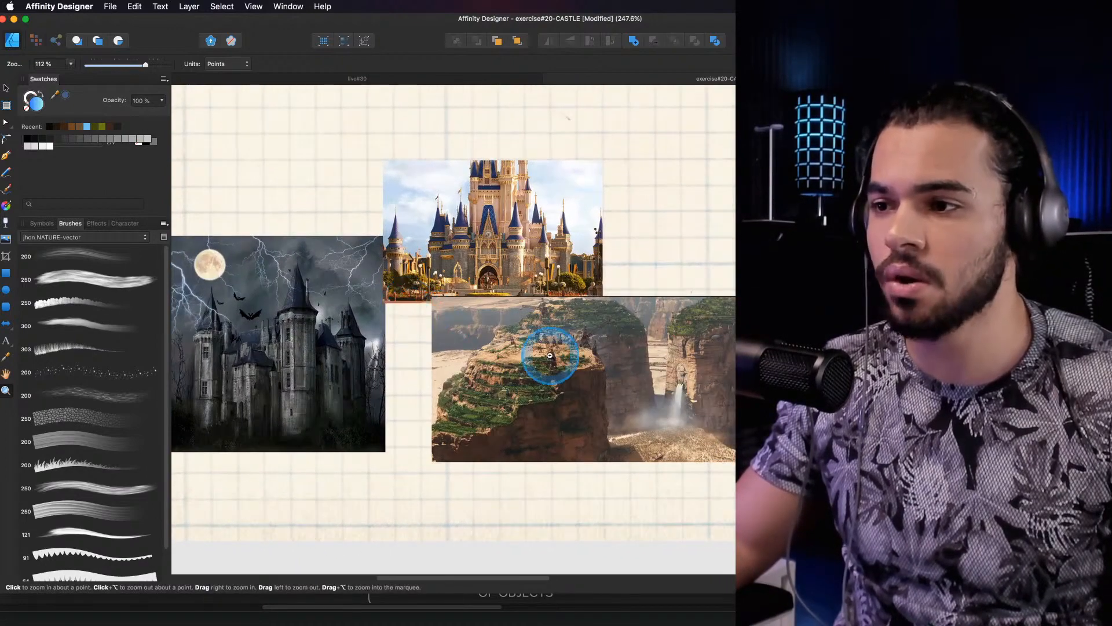
pyautogui.moveTo(533, 335); pyautogui.dragTo(442, 348)
pyautogui.moveTo(513, 353); pyautogui.dragTo(427, 349)
pyautogui.scroll(-3, 496, 345)
pyautogui.doubleClick(482, 360)
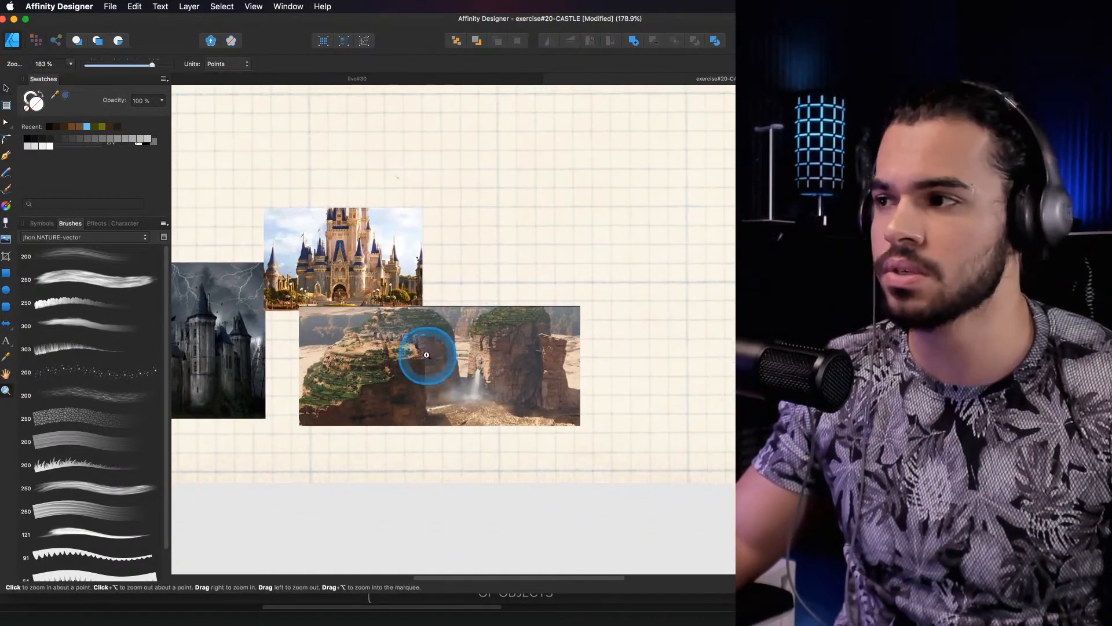
# Select the canyon photo and create a document palette from the colours of the castle exercise document
pyautogui.press('v')
pyautogui.click(429, 348)
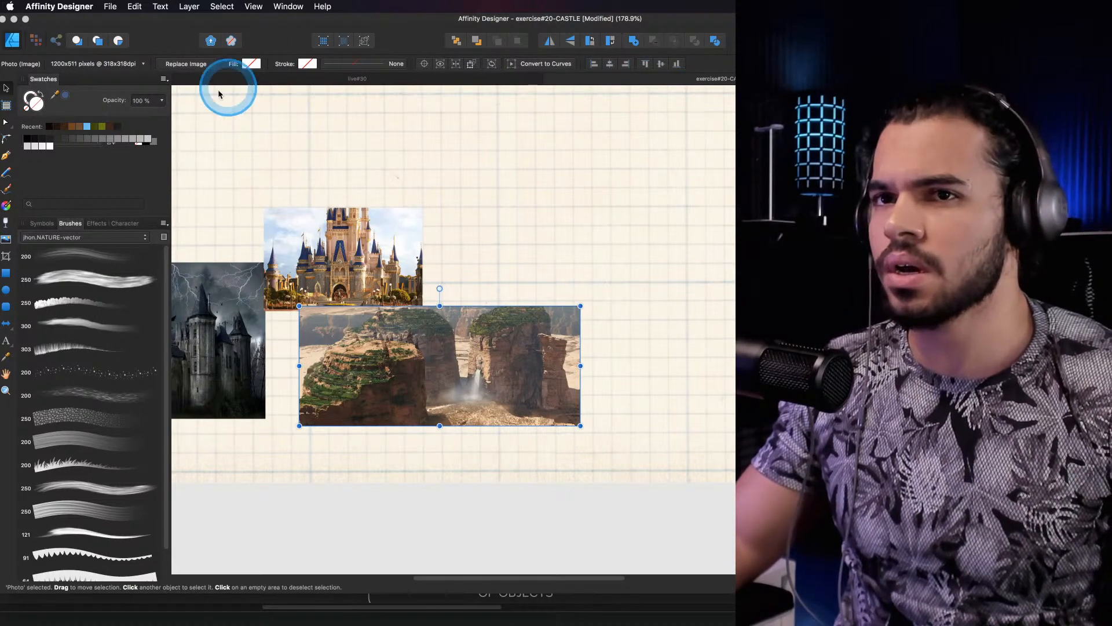
pyautogui.click(164, 79)
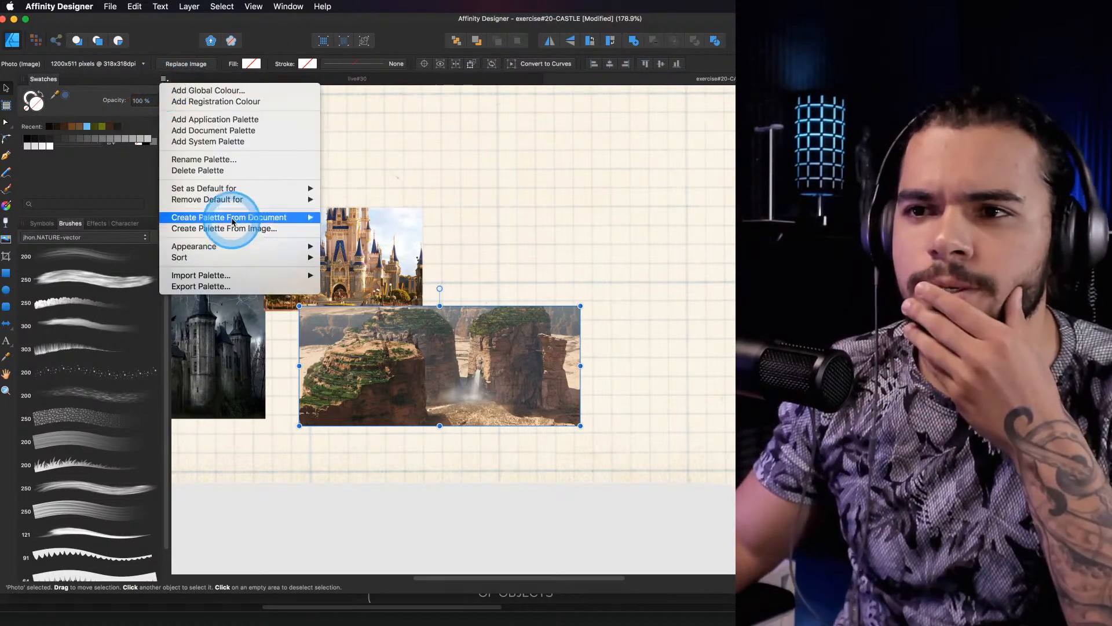
pyautogui.click(231, 218)
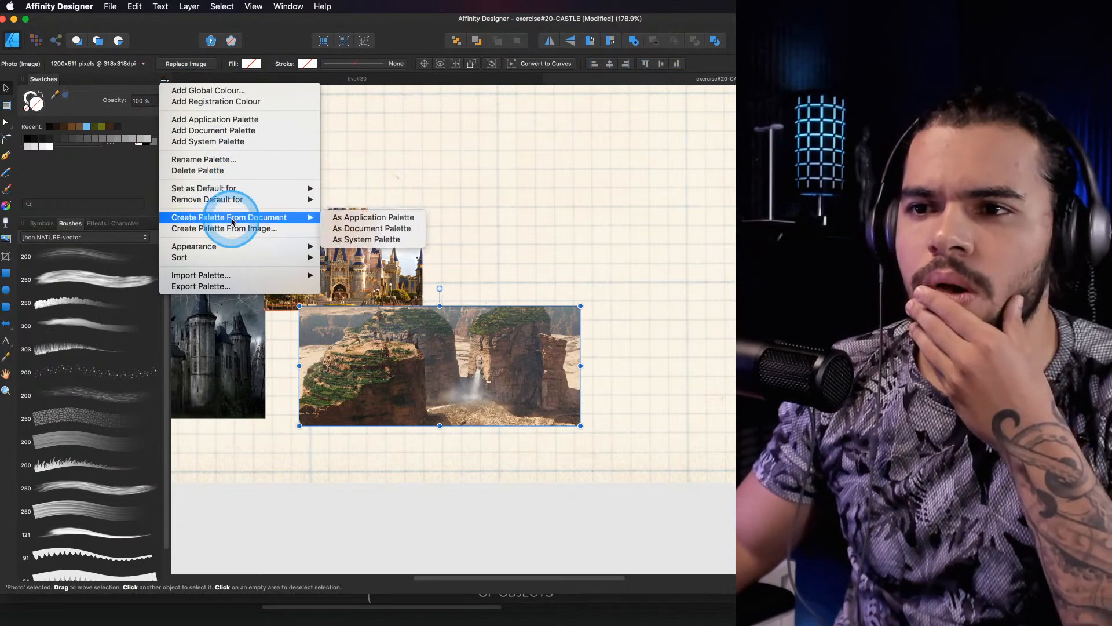
pyautogui.click(231, 220)
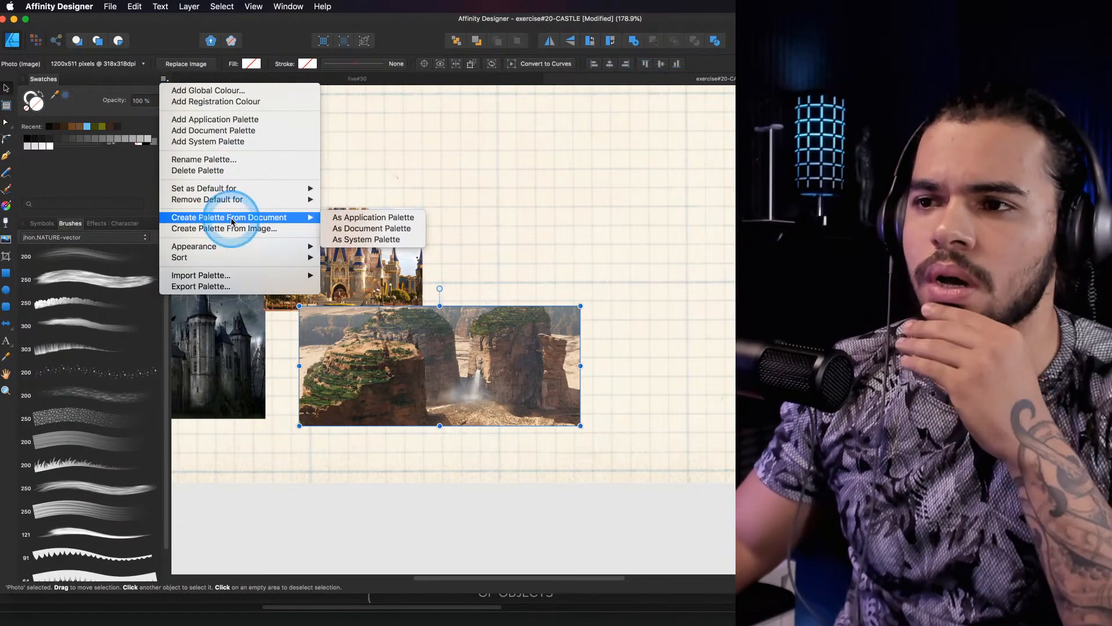
pyautogui.click(230, 246)
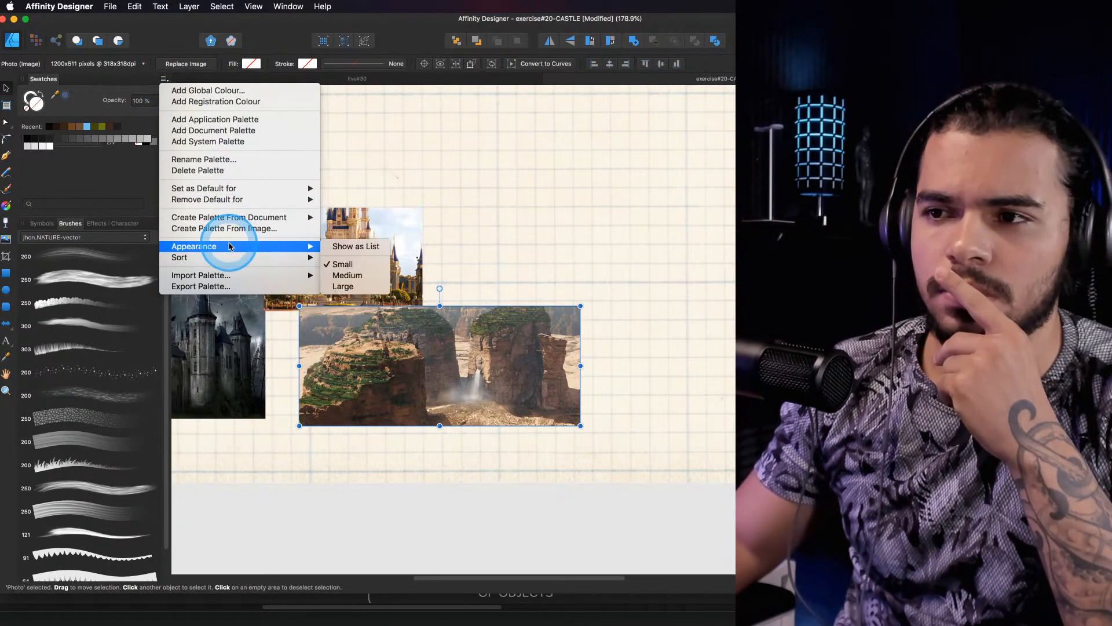
pyautogui.click(224, 219)
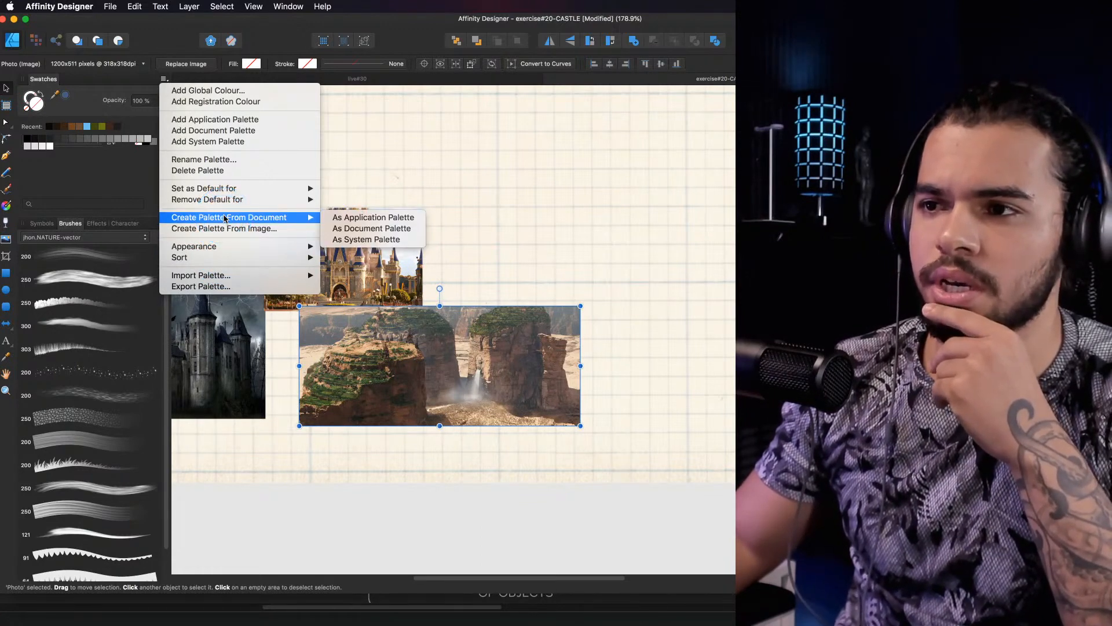
pyautogui.click(282, 220)
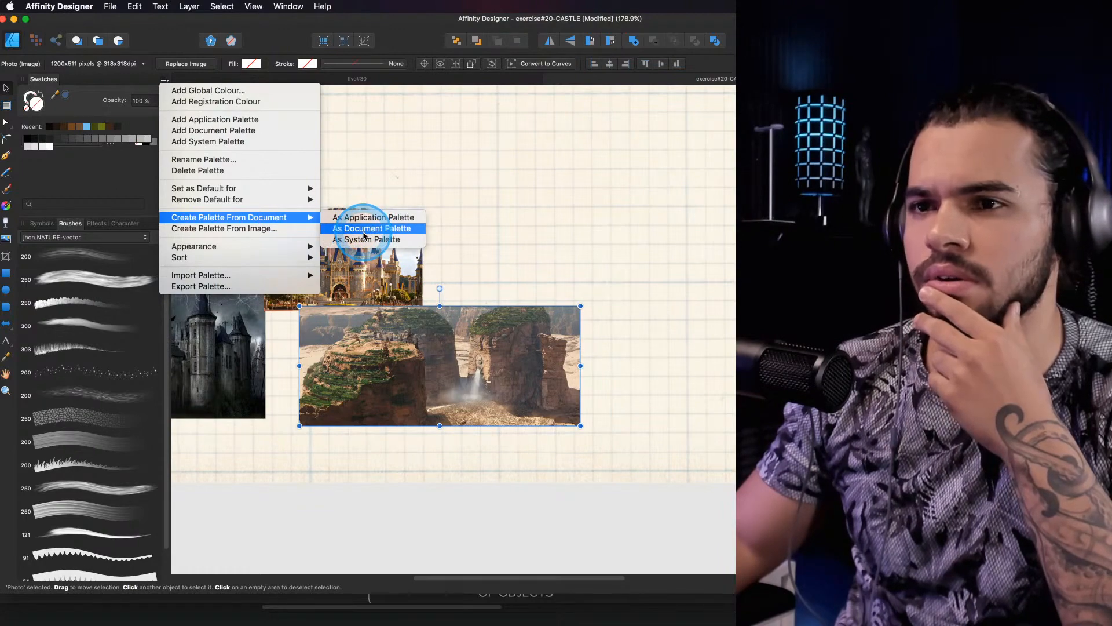
pyautogui.click(363, 229)
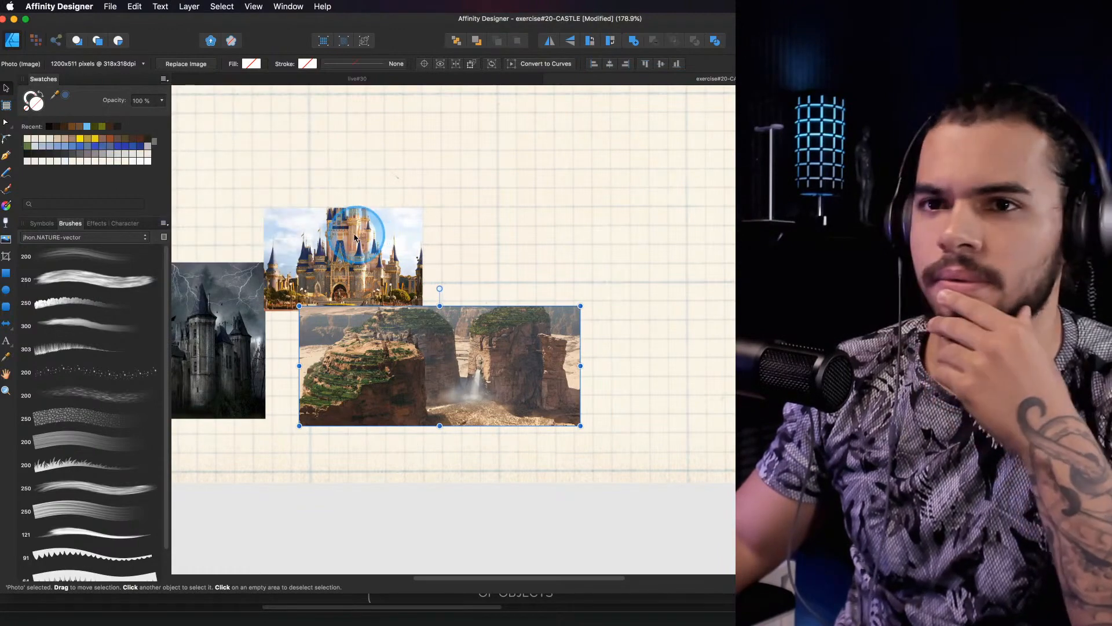
# Copy the haunted castle photo into a new 2460 × 2460 px document at 72 DPI with RGB/8 colour
pyautogui.moveTo(327, 325); pyautogui.dragTo(393, 298)
pyautogui.moveTo(466, 297); pyautogui.dragTo(432, 304)
pyautogui.moveTo(524, 305); pyautogui.dragTo(467, 335)
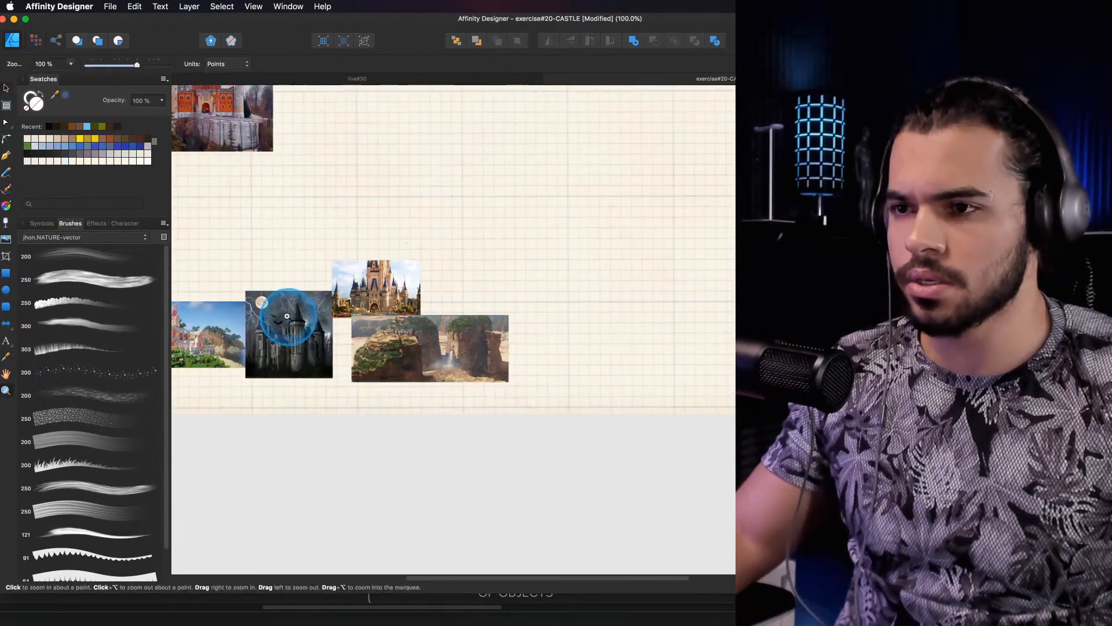
pyautogui.moveTo(288, 325); pyautogui.dragTo(394, 326)
pyautogui.click(396, 332)
pyautogui.moveTo(452, 293); pyautogui.dragTo(434, 294)
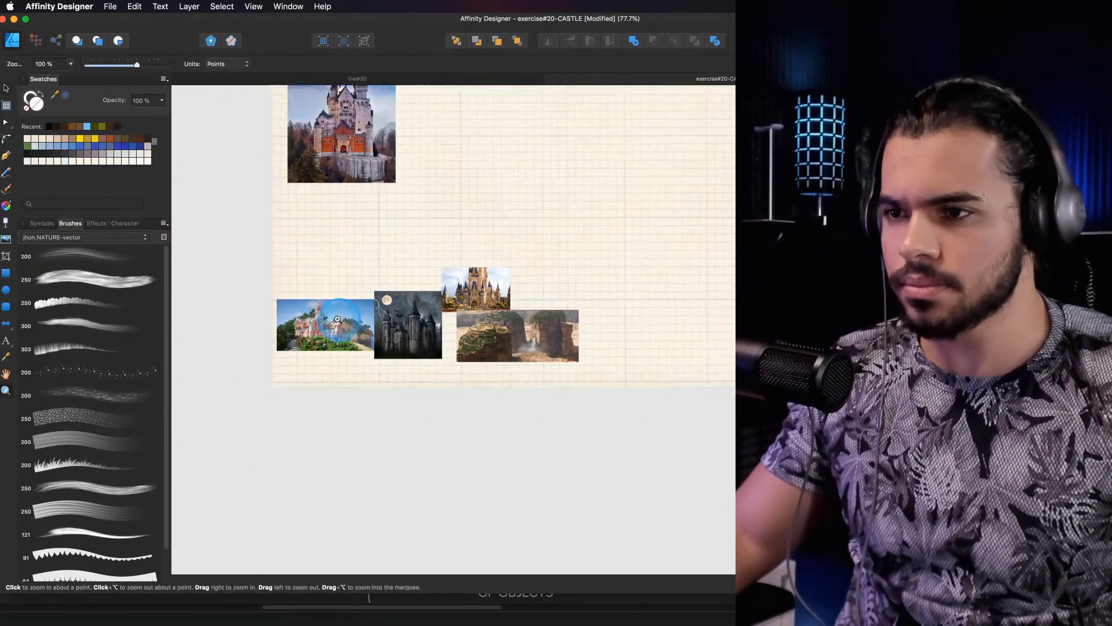
pyautogui.moveTo(475, 238); pyautogui.dragTo(428, 324)
pyautogui.hscroll(3, 406, 313)
pyautogui.press('z')
pyautogui.click(110, 7)
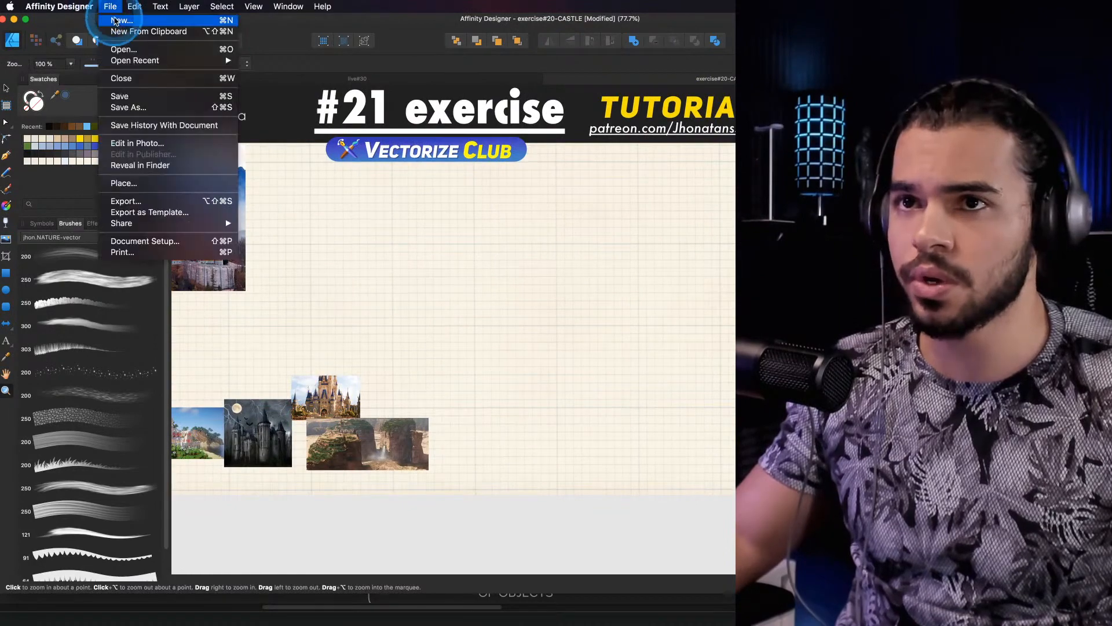
pyautogui.click(116, 21)
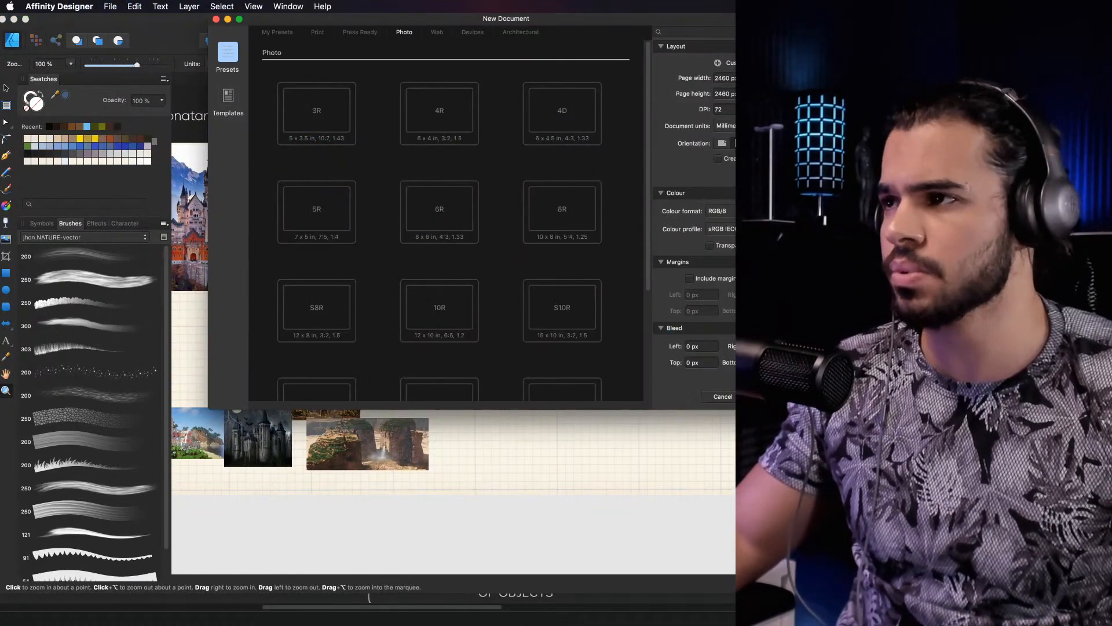
pyautogui.moveTo(633, 19); pyautogui.dragTo(562, 21)
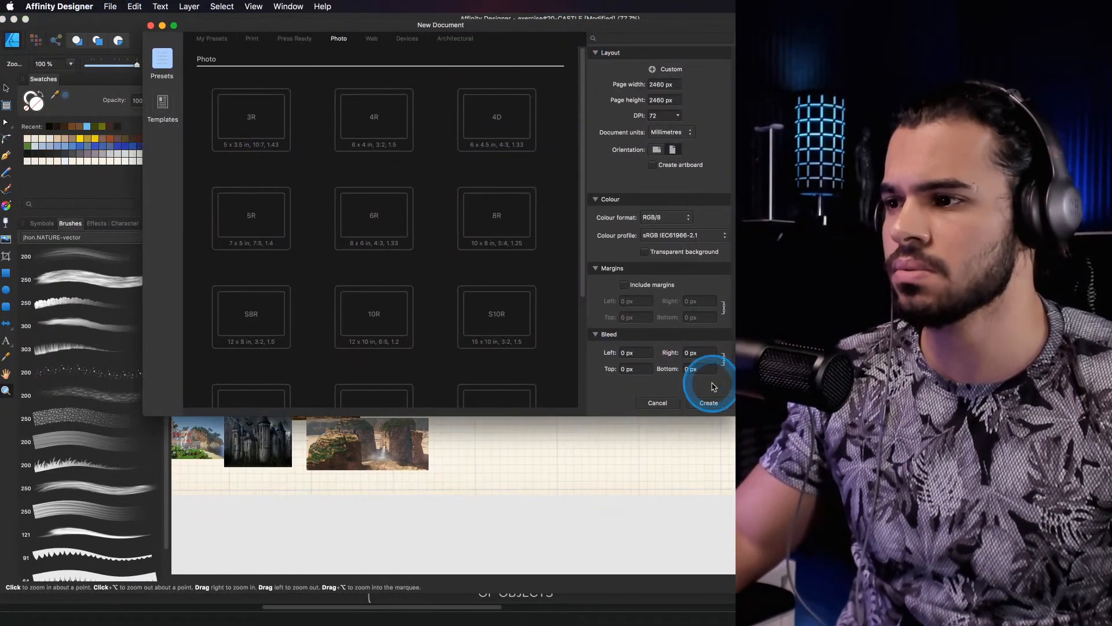
pyautogui.click(710, 405)
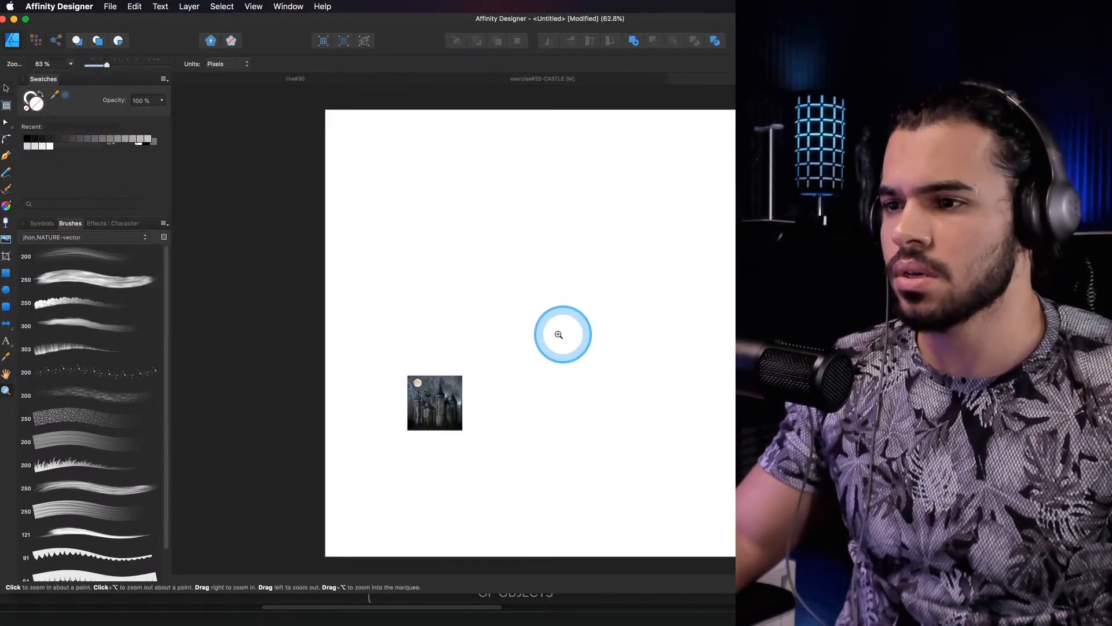
# Enlarge the haunted castle photo until it covers the whole page of the new document
pyautogui.moveTo(558, 335); pyautogui.dragTo(423, 359)
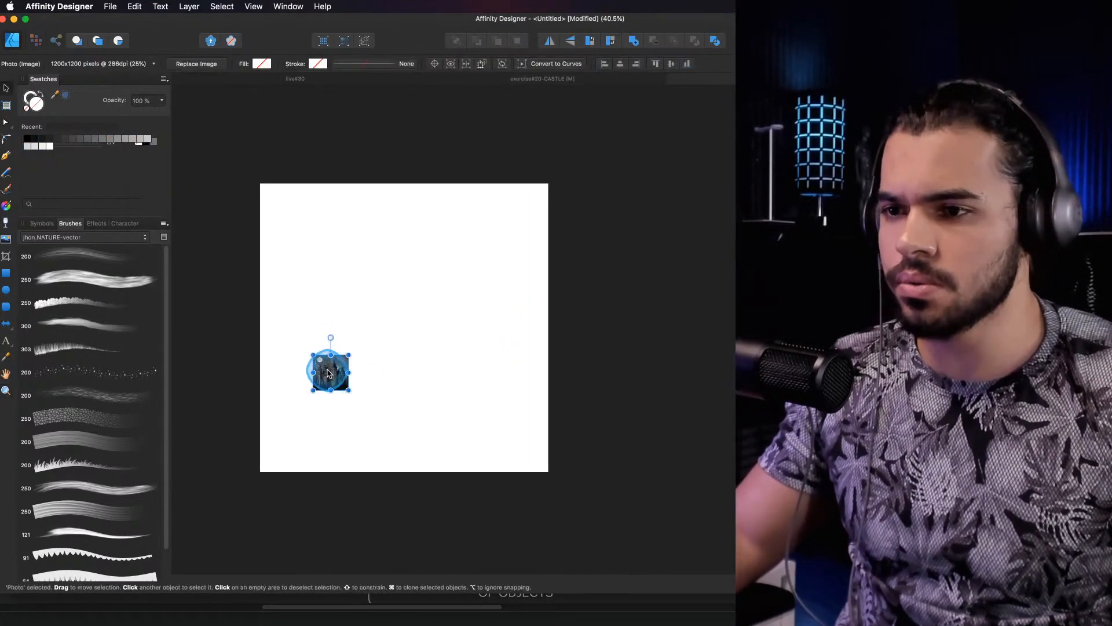
pyautogui.moveTo(329, 371); pyautogui.dragTo(575, 538)
pyautogui.scroll(3, 390, 356)
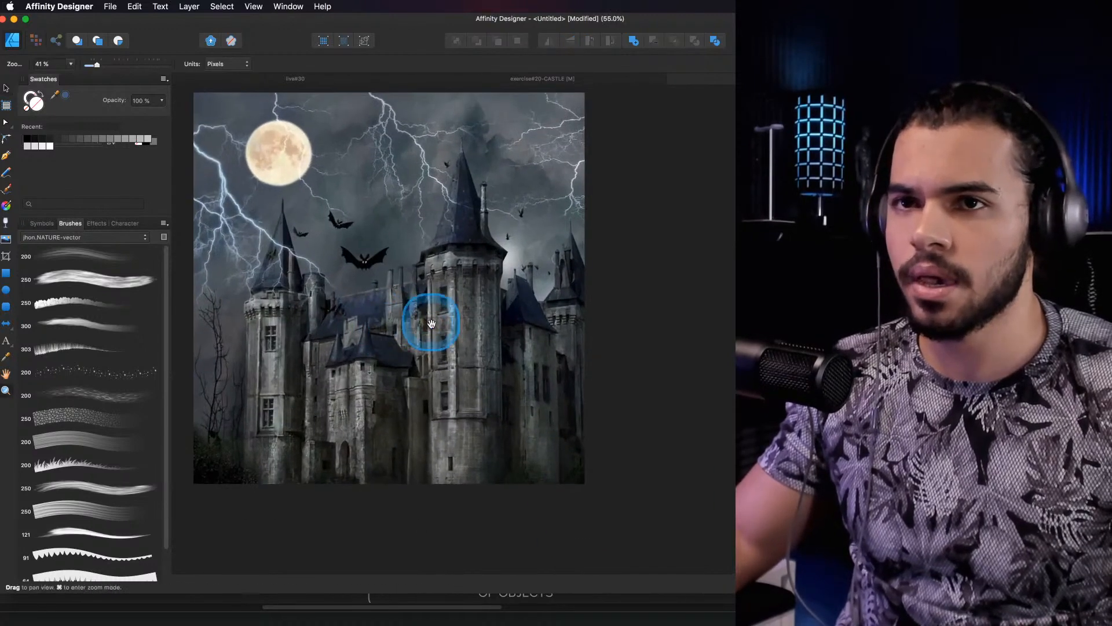
pyautogui.click(164, 79)
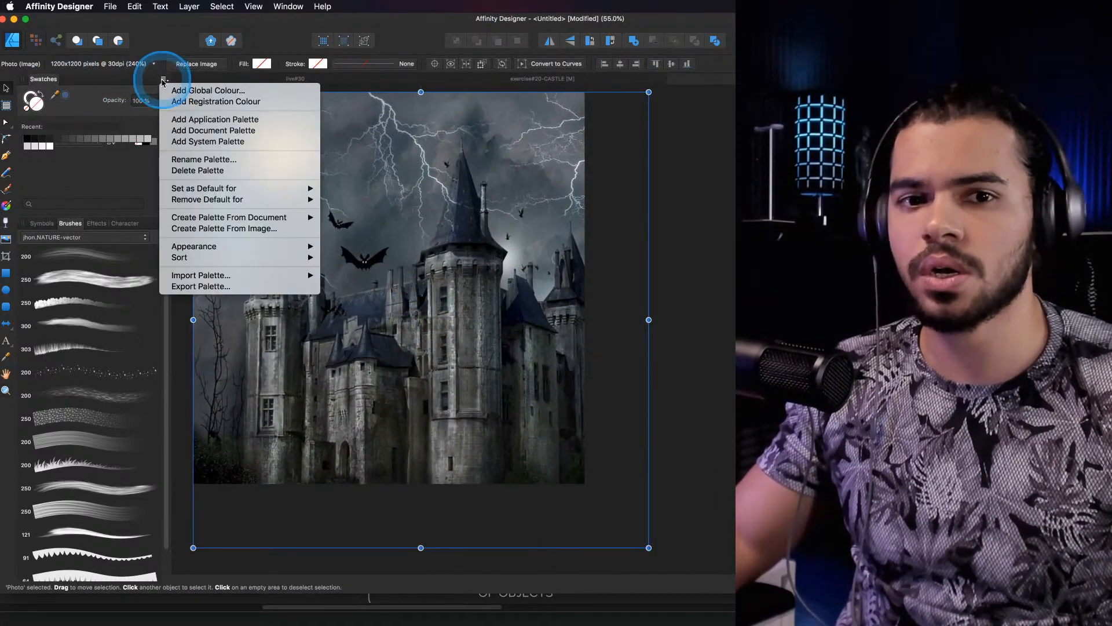
pyautogui.click(272, 230)
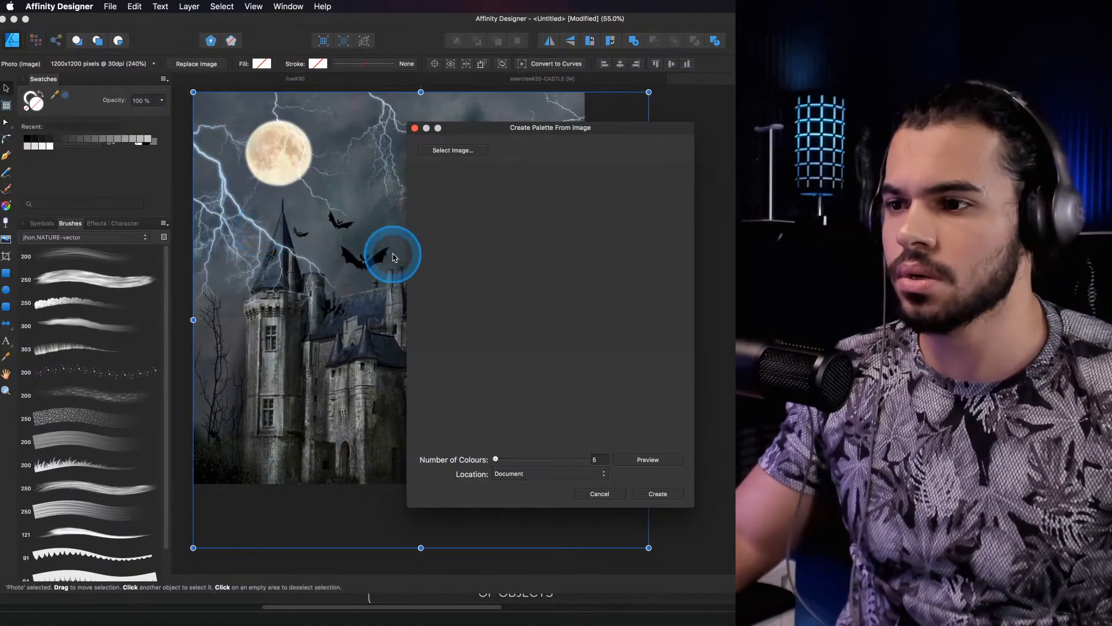
pyautogui.click(453, 153)
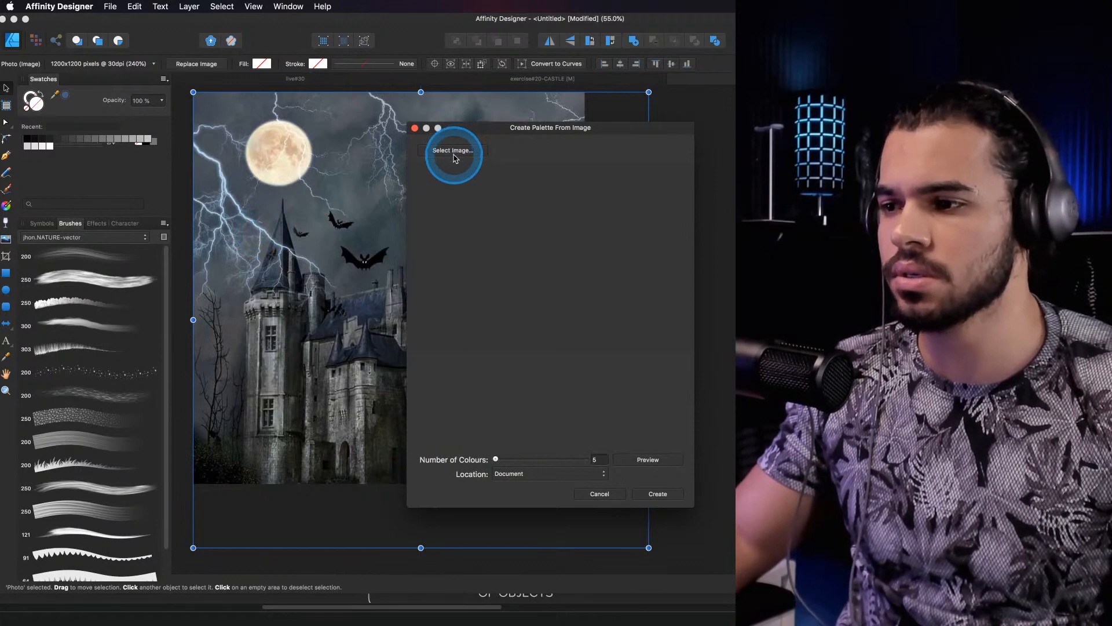
pyautogui.press('Escape')
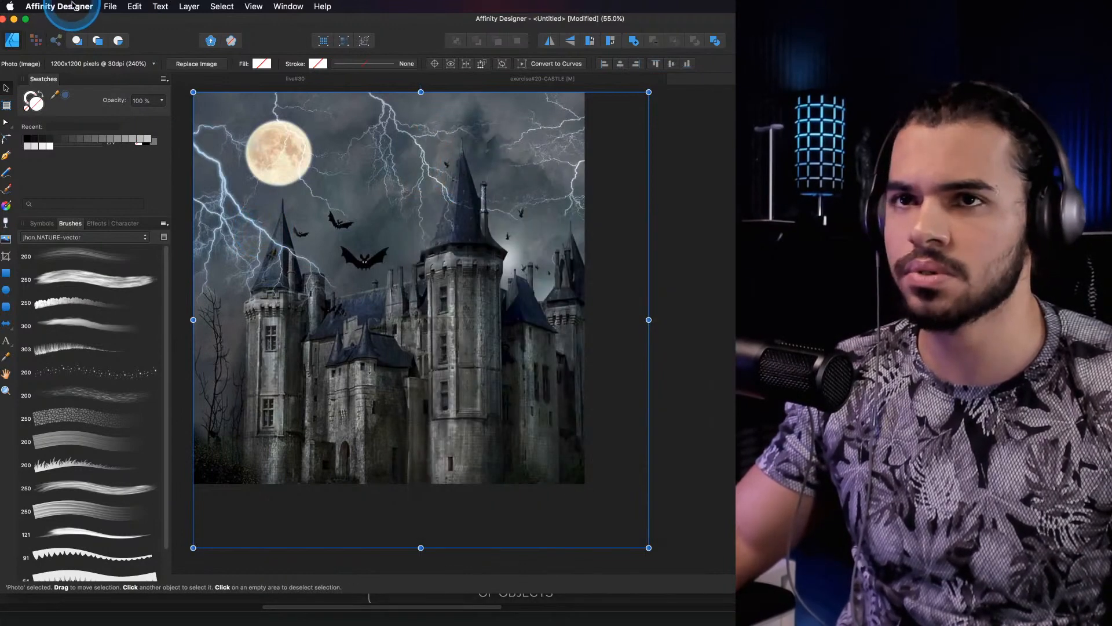
# Create an application palette from the colours of the haunted castle document
pyautogui.click(164, 80)
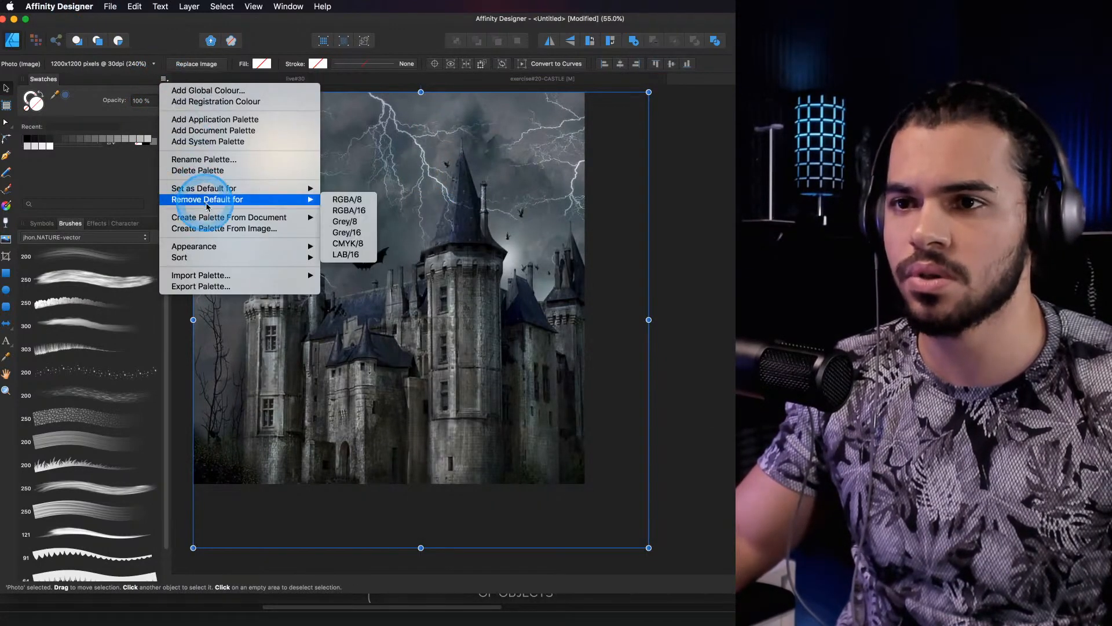
pyautogui.moveTo(237, 221)
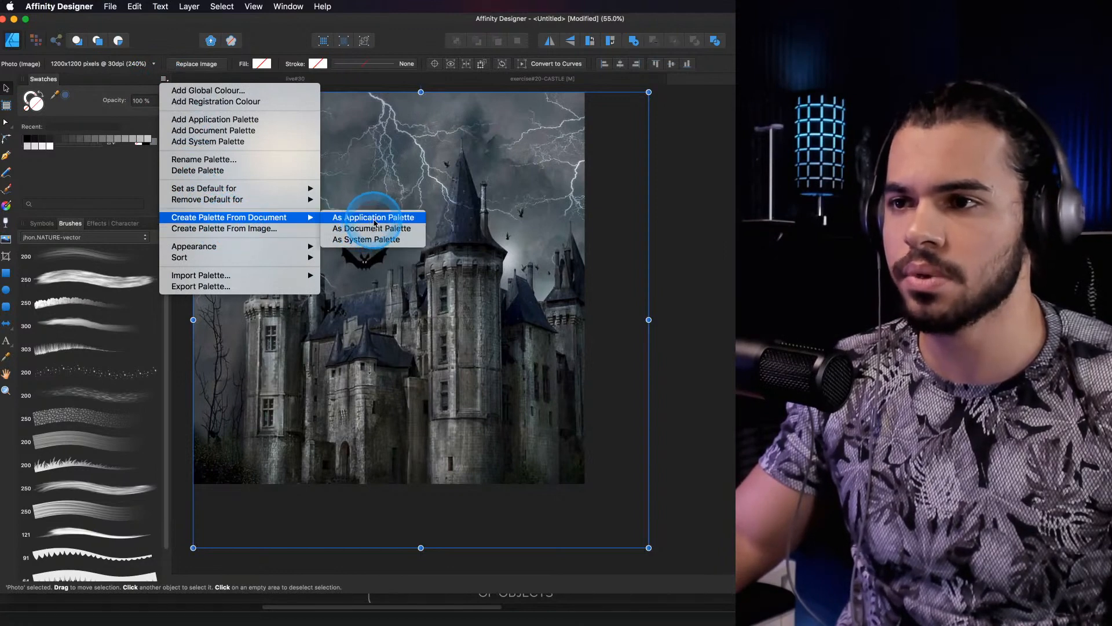
pyautogui.click(381, 223)
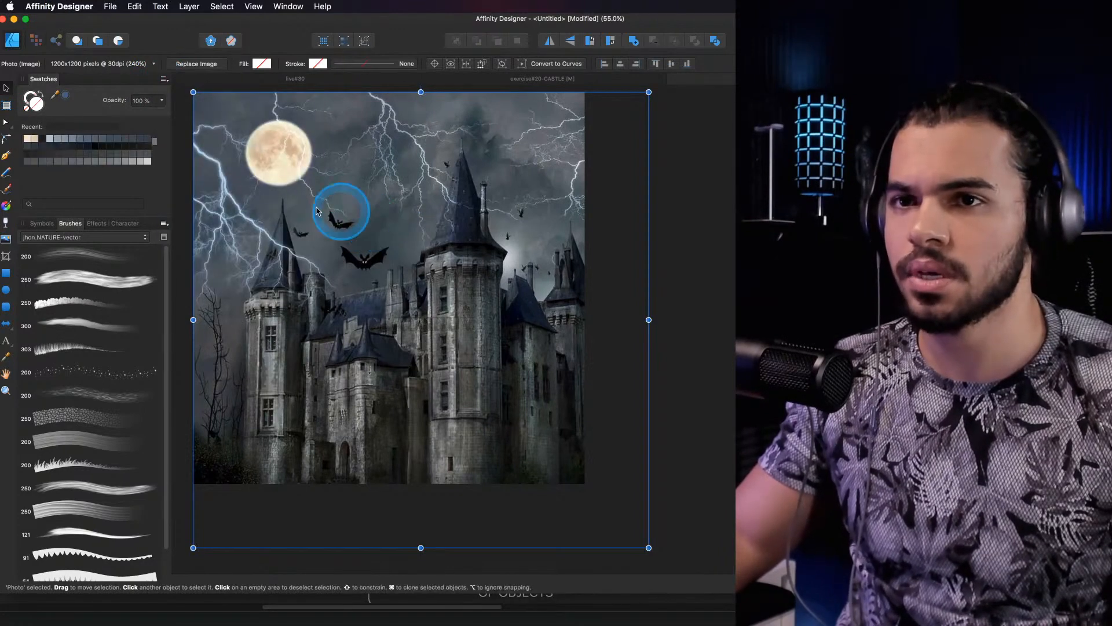
# Draw a square over the haunted castle photo and duplicate it into a vertical column of four squares
pyautogui.moveTo(350, 200); pyautogui.dragTo(396, 211)
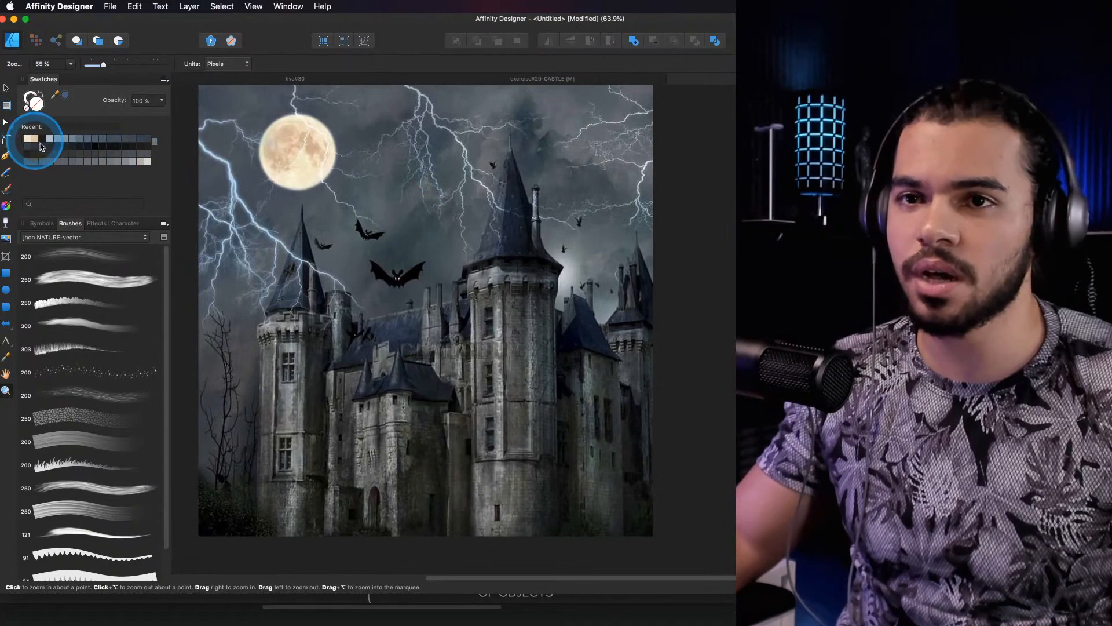
pyautogui.click(6, 273)
pyautogui.moveTo(497, 164); pyautogui.dragTo(575, 241)
pyautogui.press('v')
pyautogui.moveTo(547, 208)
pyautogui.mouseDown()
pyautogui.moveTo(514, 161)
pyautogui.moveTo(504, 427)
pyautogui.mouseUp()
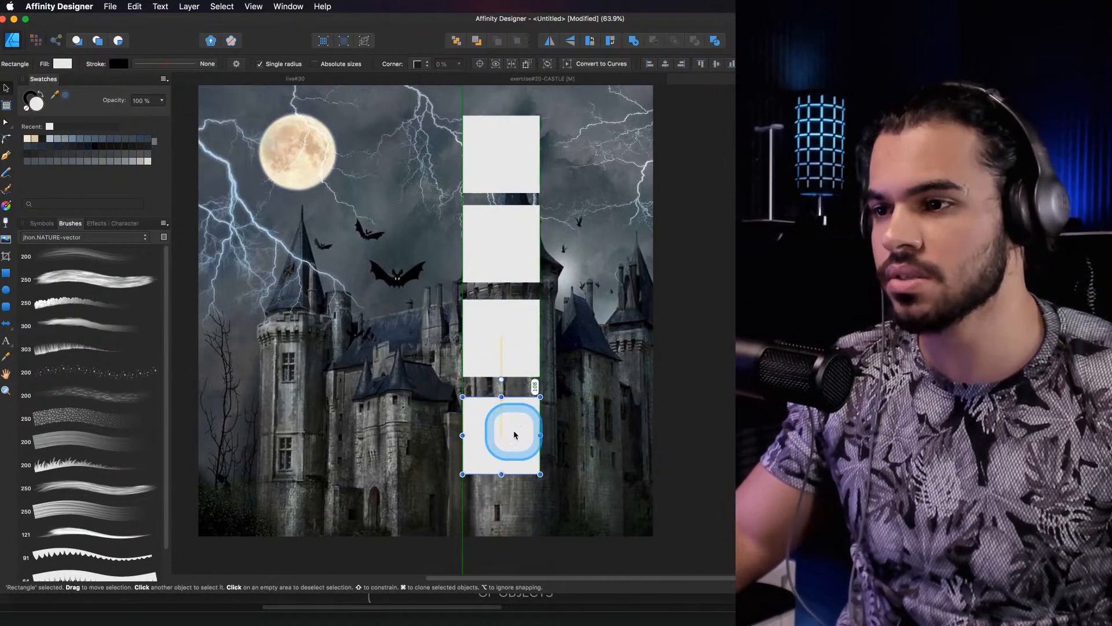
pyautogui.click(494, 355)
pyautogui.click(34, 139)
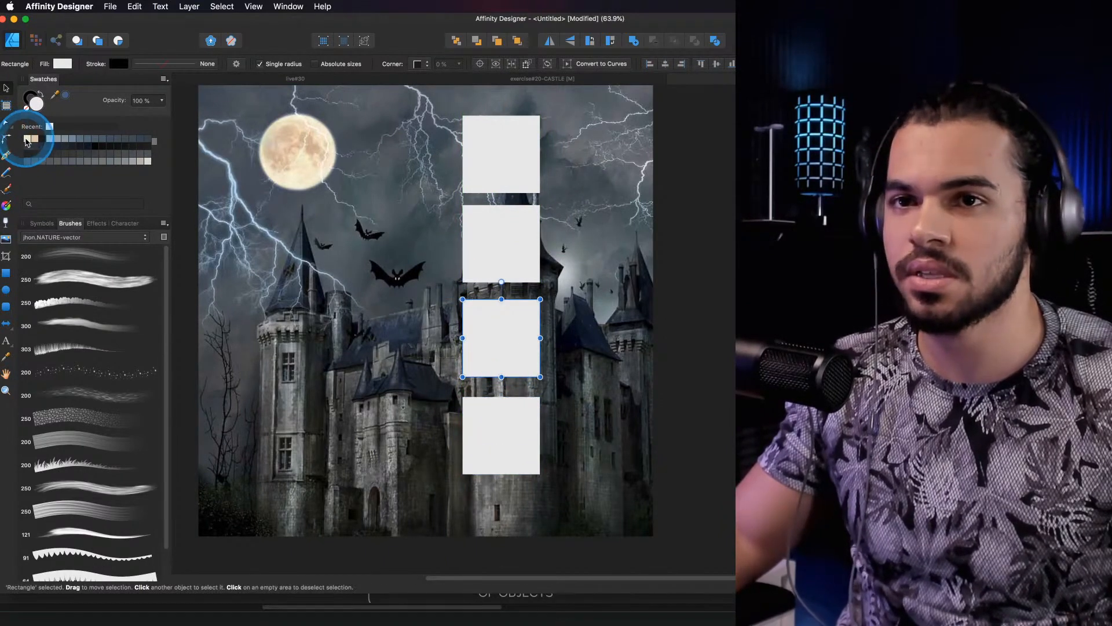
pyautogui.press('super+z')
# Fill the four squares from top to bottom with cream, slate blue, dark navy and near-black from the new palette
pyautogui.click(504, 167)
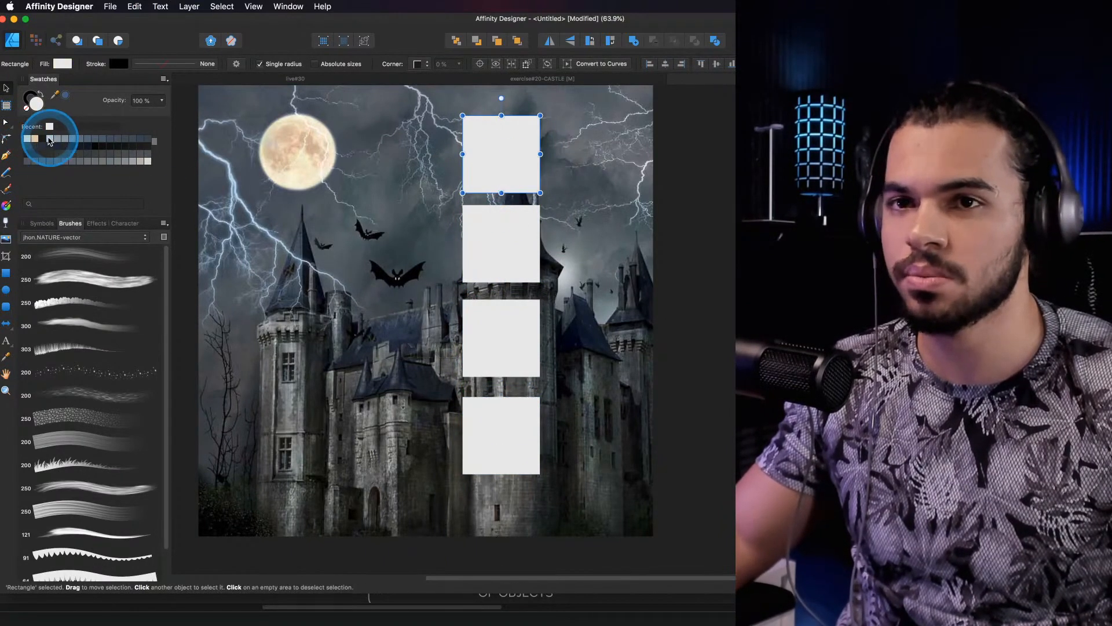
pyautogui.click(28, 139)
pyautogui.click(531, 226)
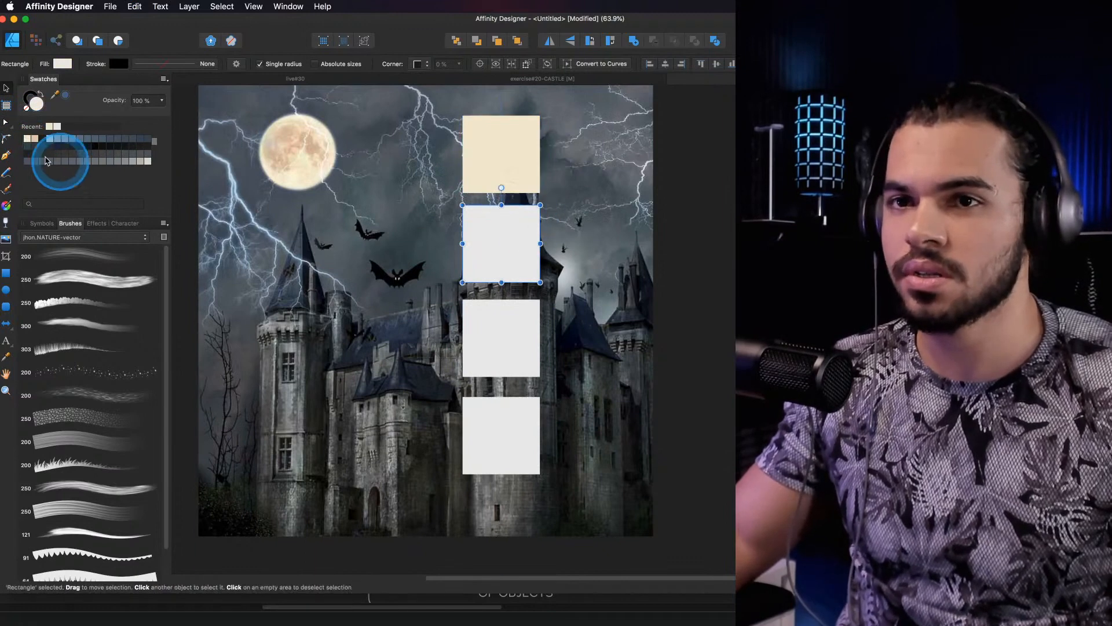
pyautogui.click(80, 138)
pyautogui.click(516, 329)
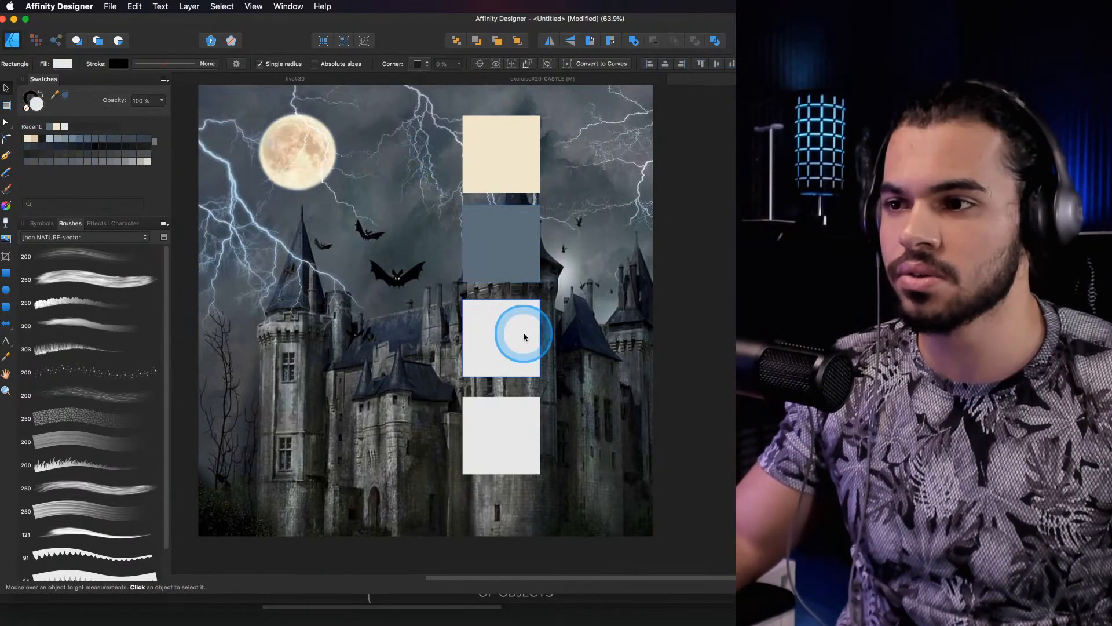
pyautogui.click(139, 141)
pyautogui.click(504, 436)
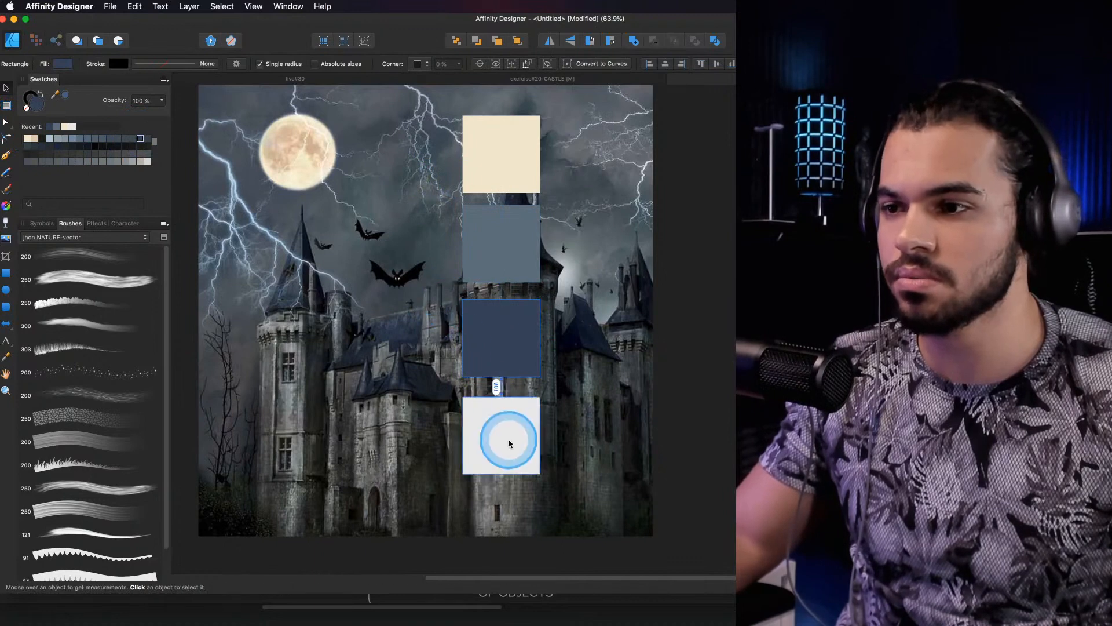
pyautogui.click(147, 145)
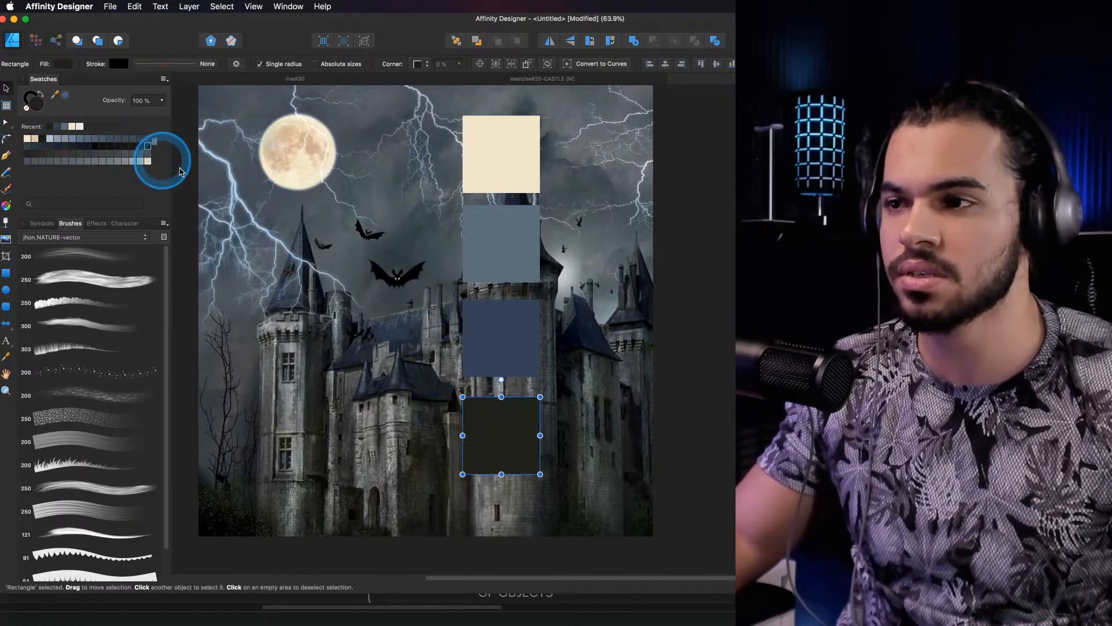
# Select all four colour squares, shift them up to the page's upper edge and group them
pyautogui.scroll(1, 458, 278)
pyautogui.keyDown('shift'); pyautogui.click(519, 183); pyautogui.keyUp('shift')
pyautogui.keyDown('shift'); pyautogui.click(515, 242); pyautogui.keyUp('shift')
pyautogui.keyDown('shift'); pyautogui.click(526, 339); pyautogui.keyUp('shift')
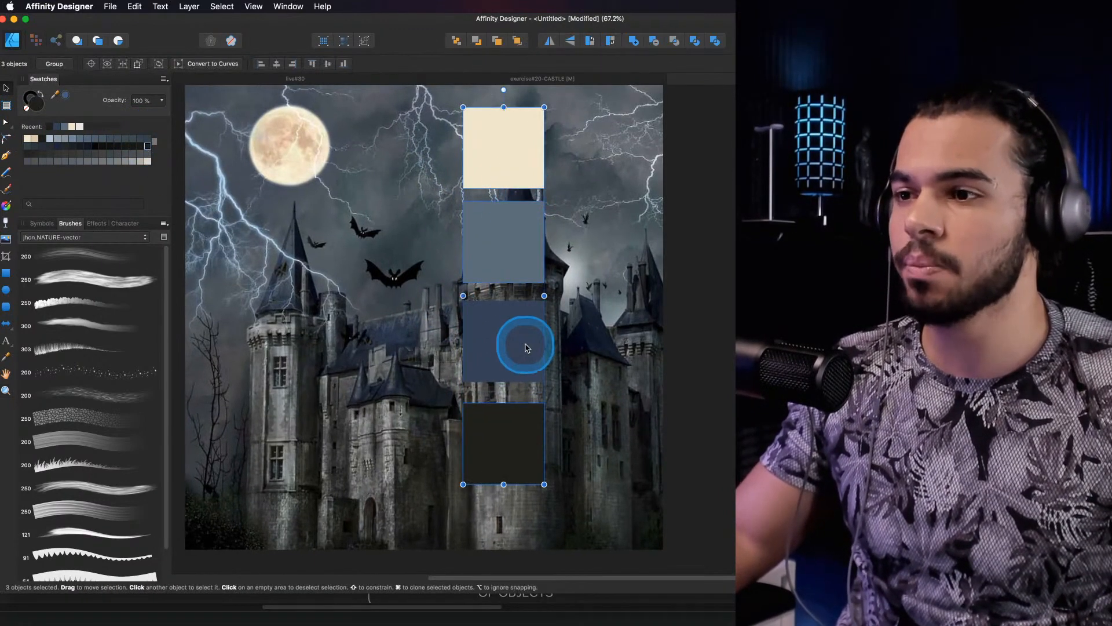
pyautogui.moveTo(503, 318); pyautogui.dragTo(554, 299)
pyautogui.press('super+g')
pyautogui.scroll(-2, 555, 300)
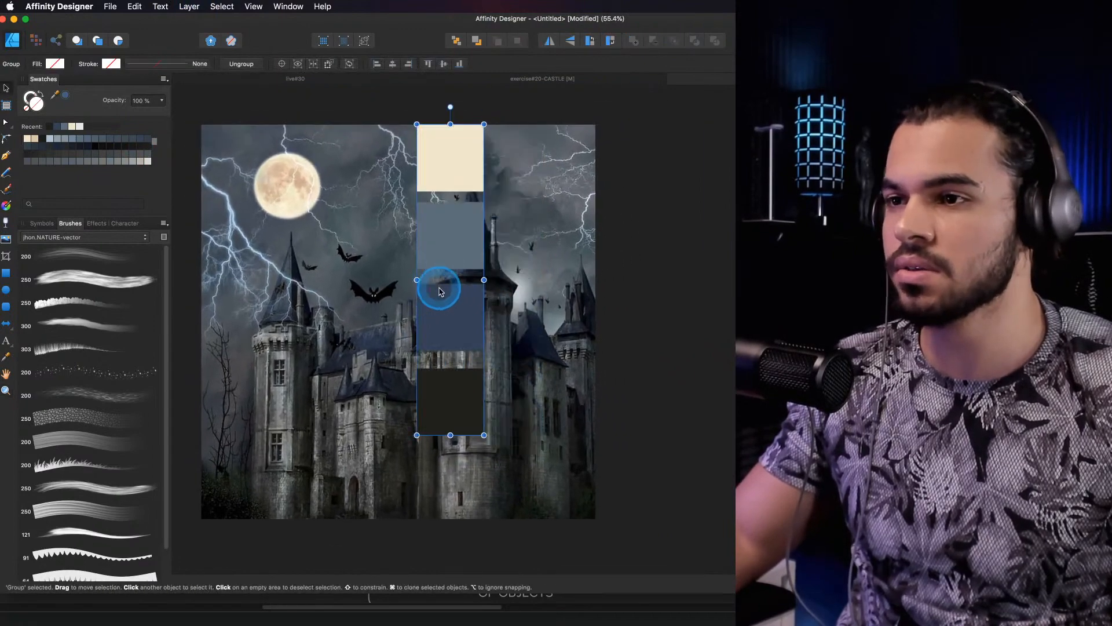
# Switch to the exercise#20-CASTLE document, undo the clearing of the castle illustration and paste the group of colour squares over it
pyautogui.click(542, 79)
pyautogui.press('v')
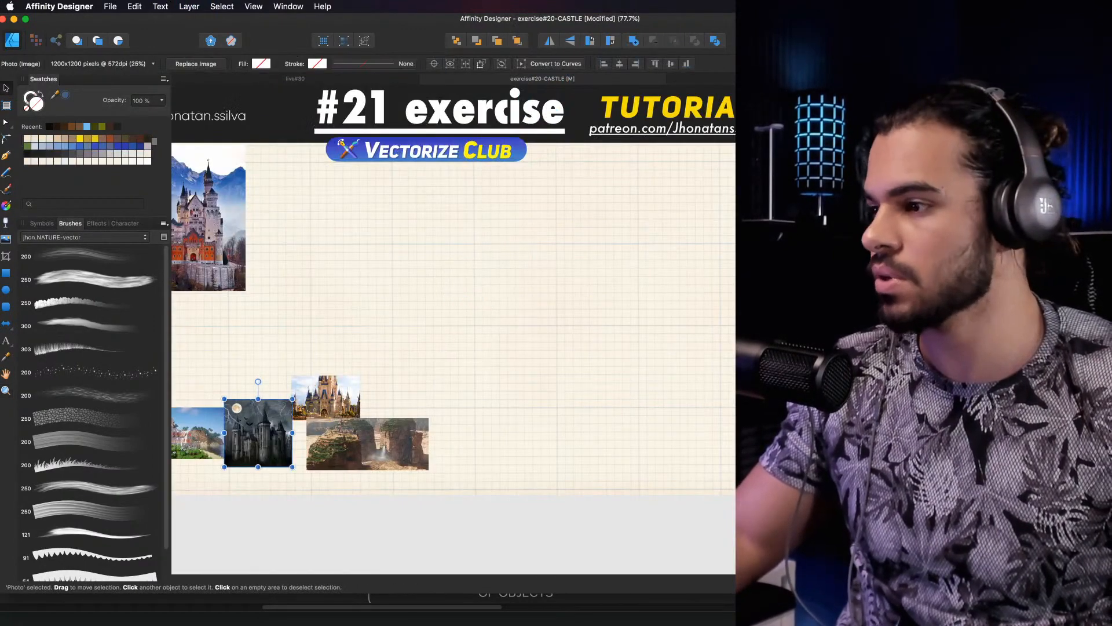
pyautogui.press('super+z')
pyautogui.moveTo(519, 291); pyautogui.dragTo(480, 285)
pyautogui.press('super+z')
pyautogui.moveTo(592, 227); pyautogui.dragTo(570, 225)
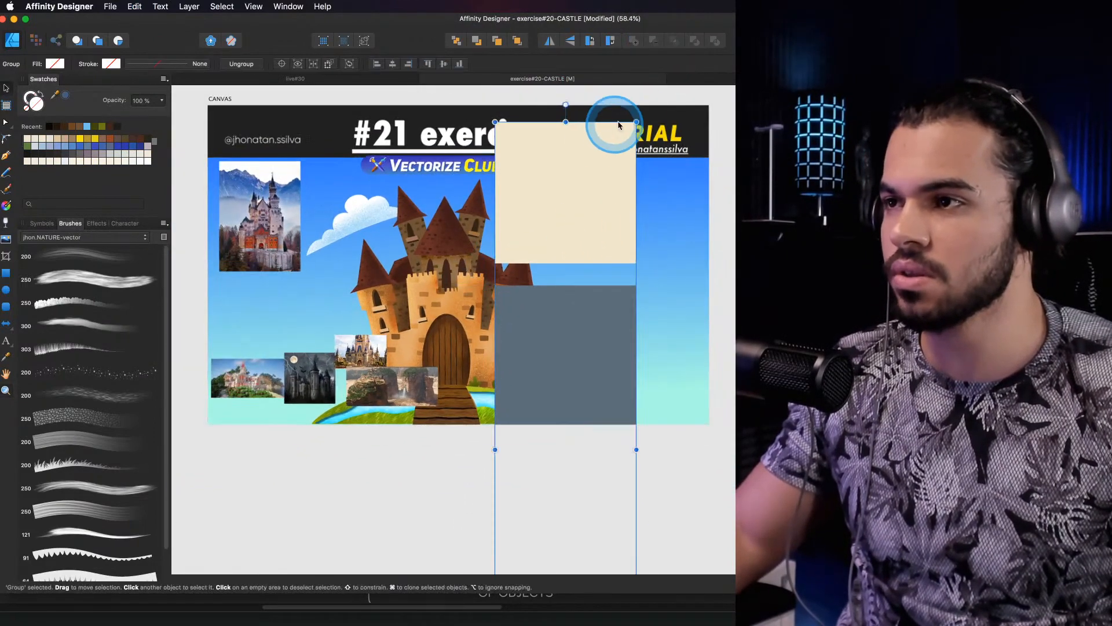
# Scale the group of colour squares down to a small column and place it in the sky beside the castle
pyautogui.moveTo(636, 121); pyautogui.dragTo(536, 400)
pyautogui.moveTo(538, 422); pyautogui.dragTo(649, 203)
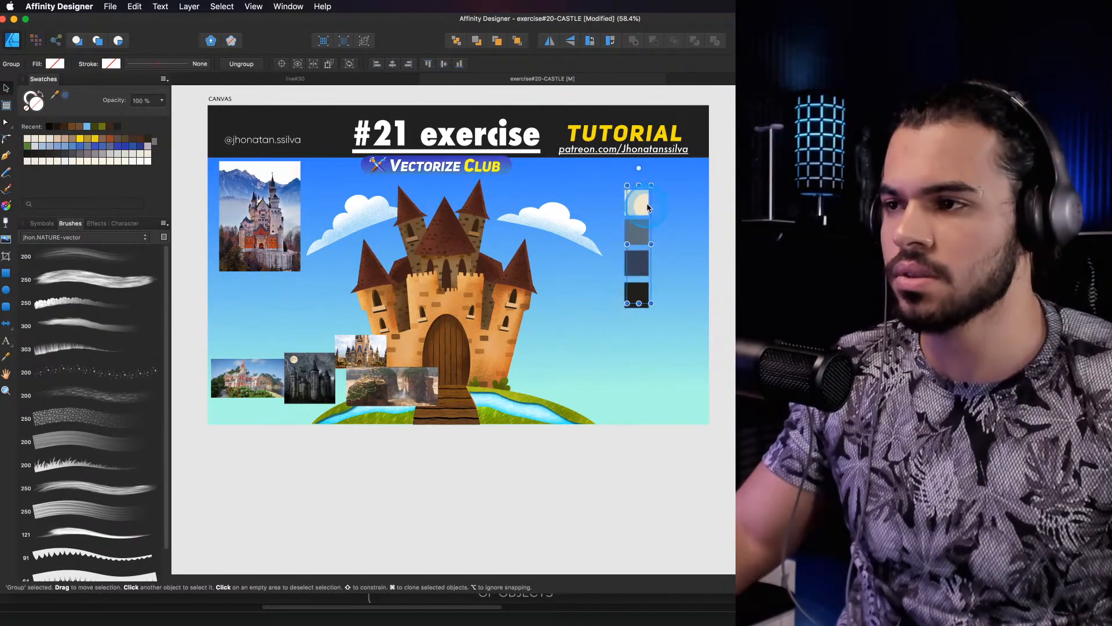
pyautogui.click(554, 235)
pyautogui.moveTo(476, 249); pyautogui.dragTo(493, 288)
pyautogui.press('super')
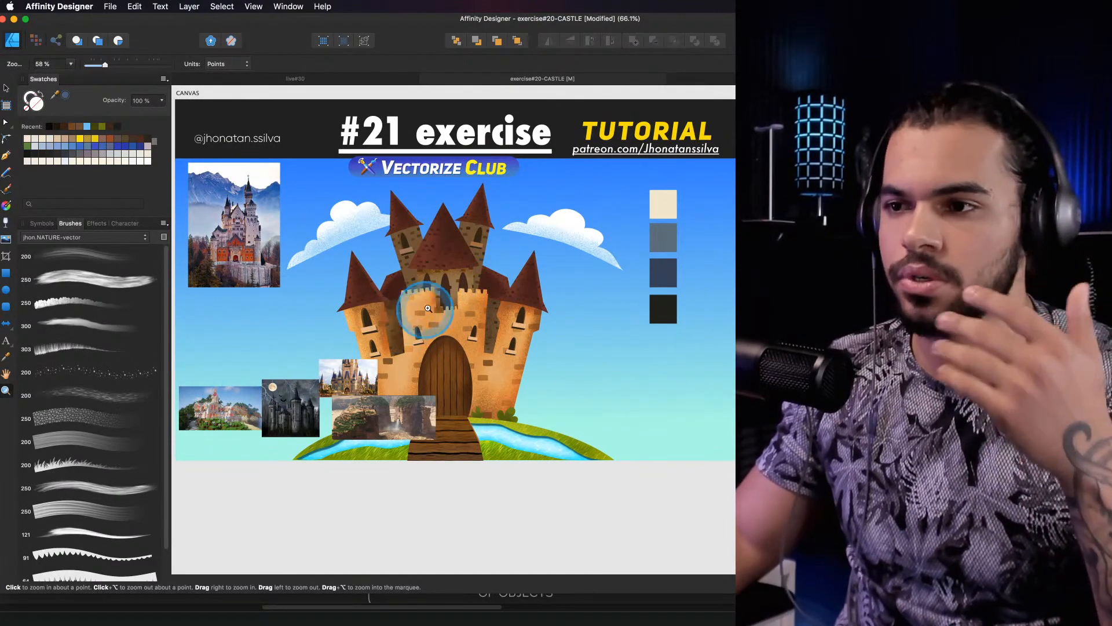
pyautogui.moveTo(440, 294)
pyautogui.mouseDown()
pyautogui.moveTo(462, 294)
pyautogui.moveTo(423, 299)
pyautogui.moveTo(441, 291)
pyautogui.mouseUp()
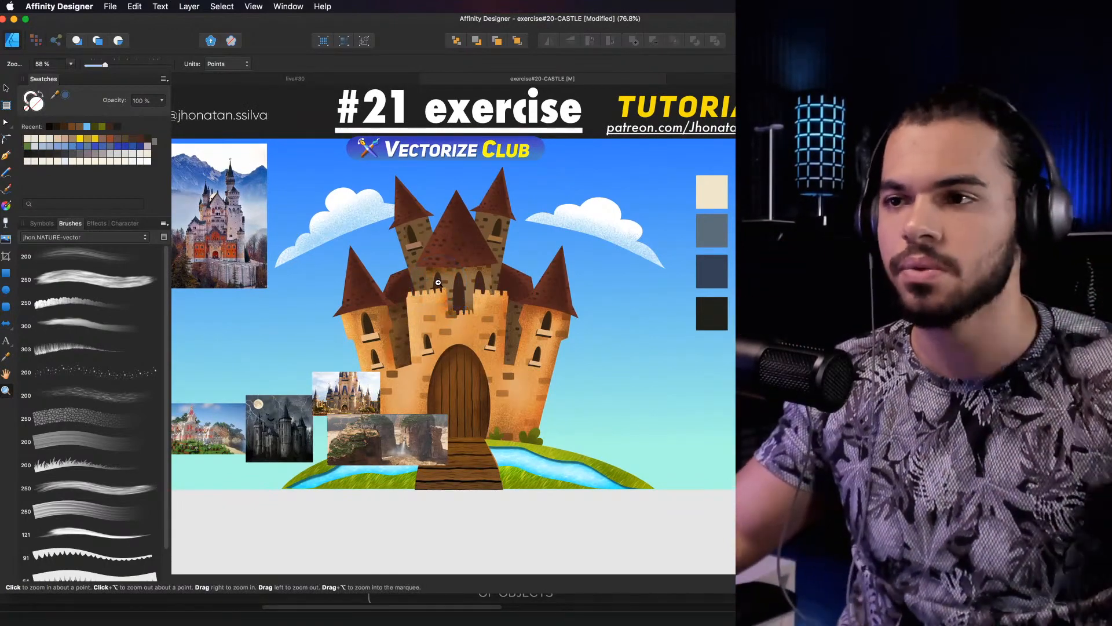
pyautogui.click(454, 284)
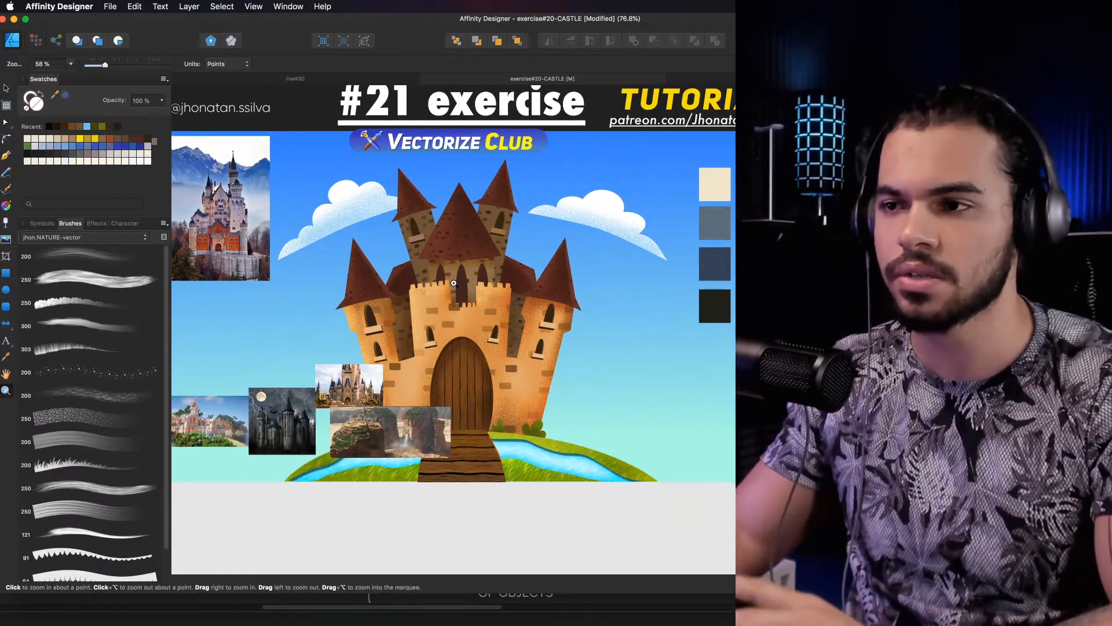
pyautogui.click(452, 299)
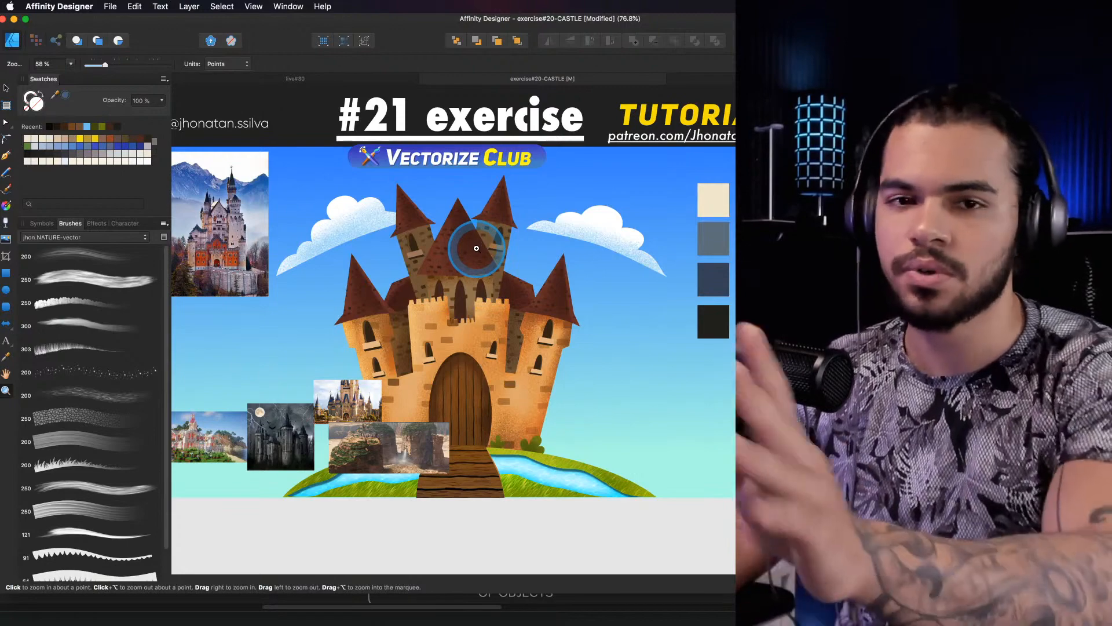
pyautogui.scroll(-1, 461, 263)
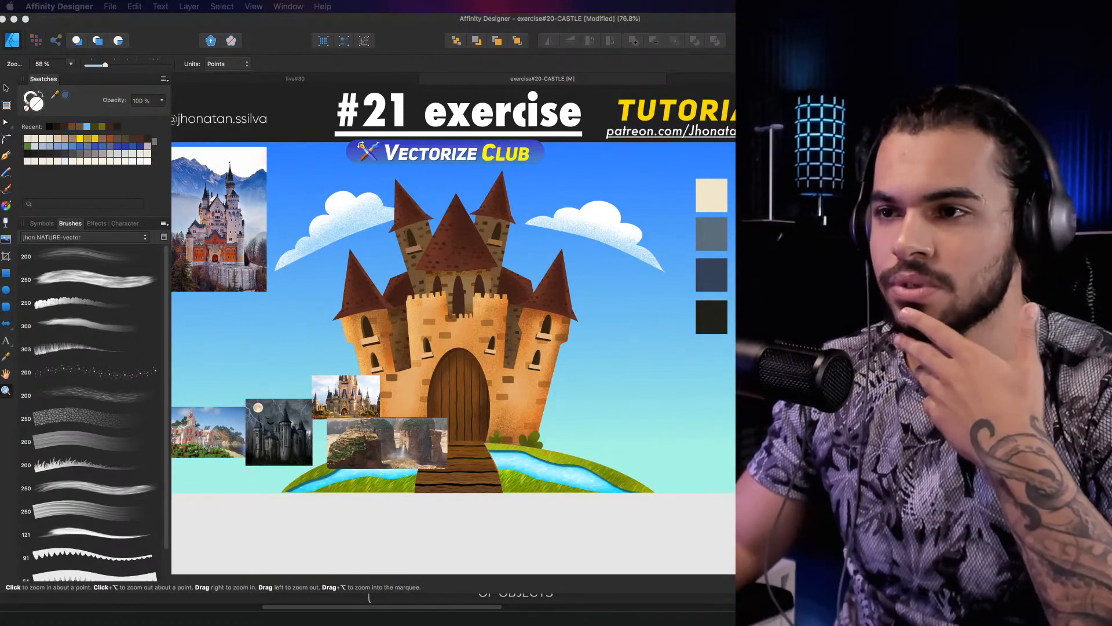
pyautogui.click(490, 266)
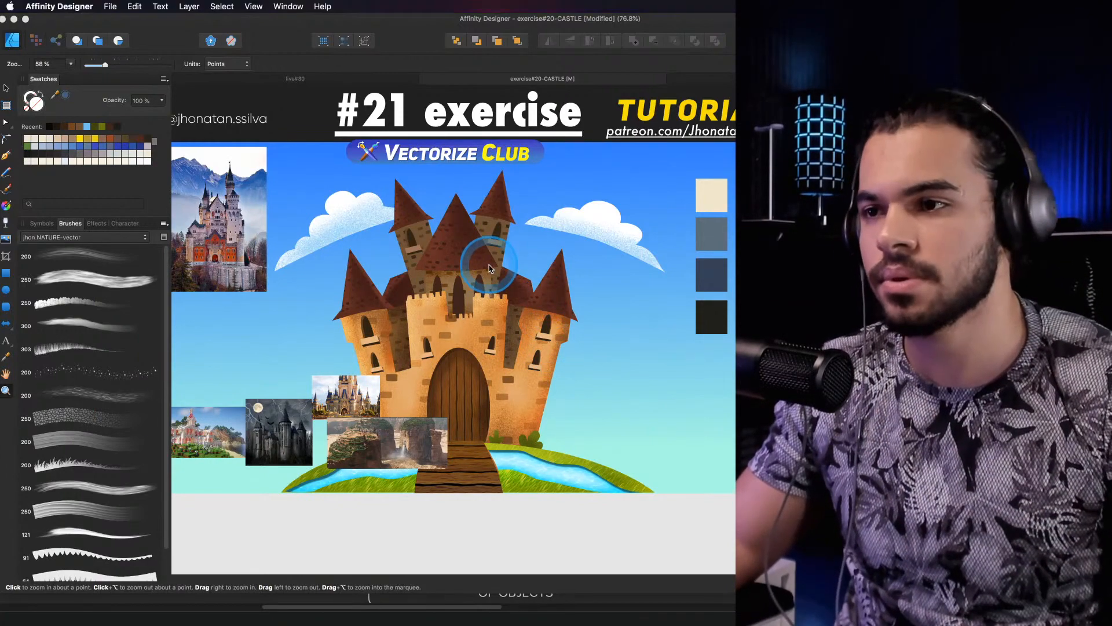
pyautogui.moveTo(490, 267); pyautogui.dragTo(505, 268)
pyautogui.moveTo(484, 278); pyautogui.dragTo(481, 303)
pyautogui.press('super+z')
pyautogui.press('z')
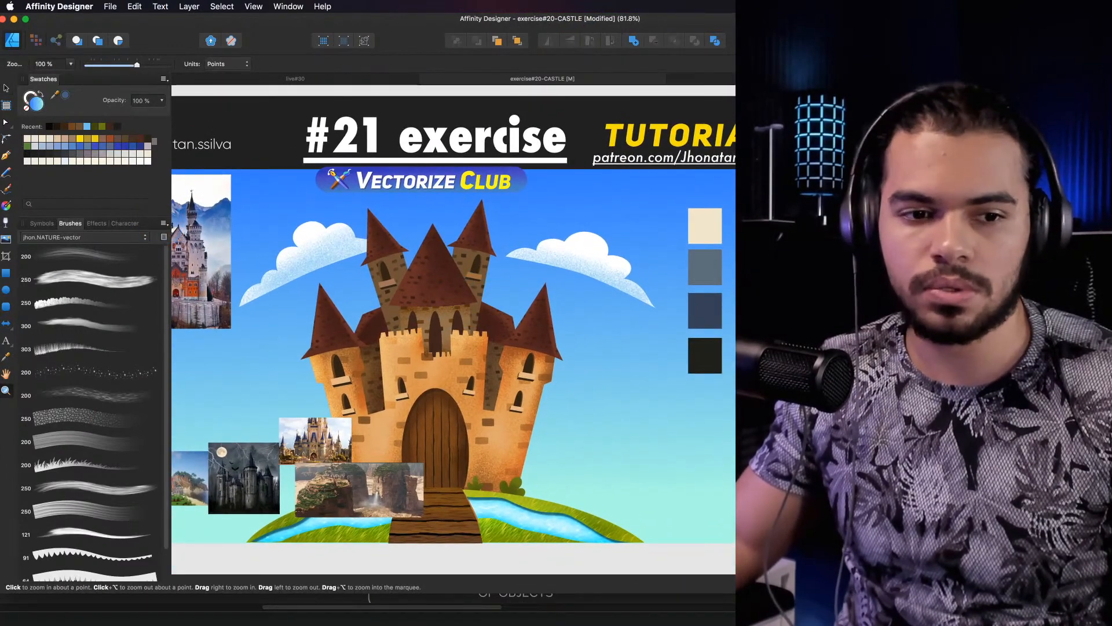
# Switch to Spine and open the recent project CHARACTER-TRADER
pyautogui.press('super+Tab')
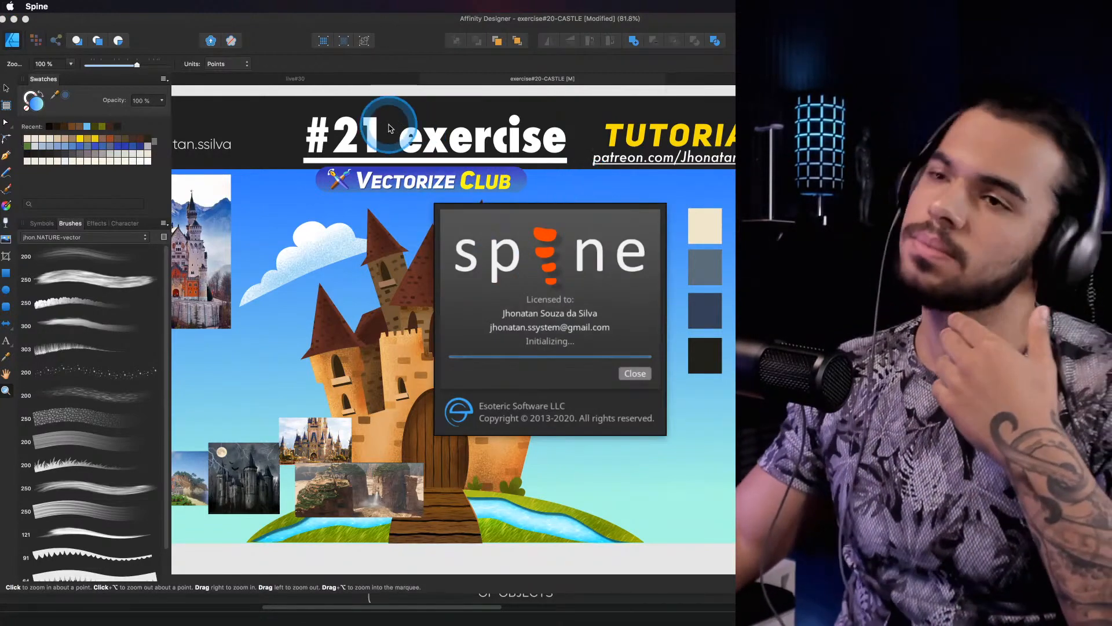
pyautogui.click(568, 360)
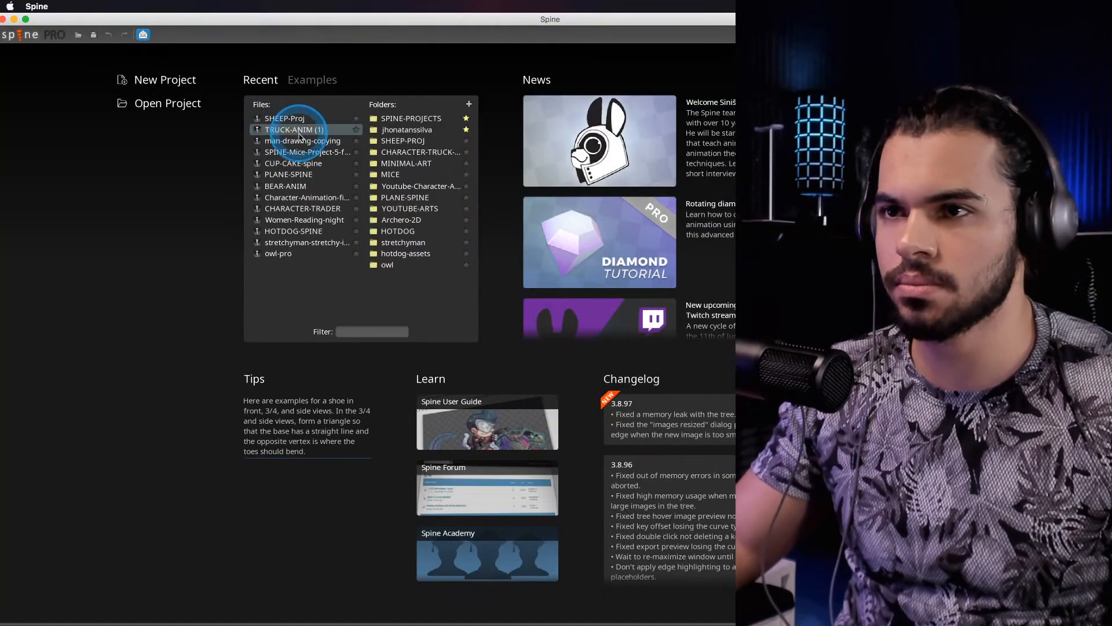
pyautogui.doubleClick(286, 209)
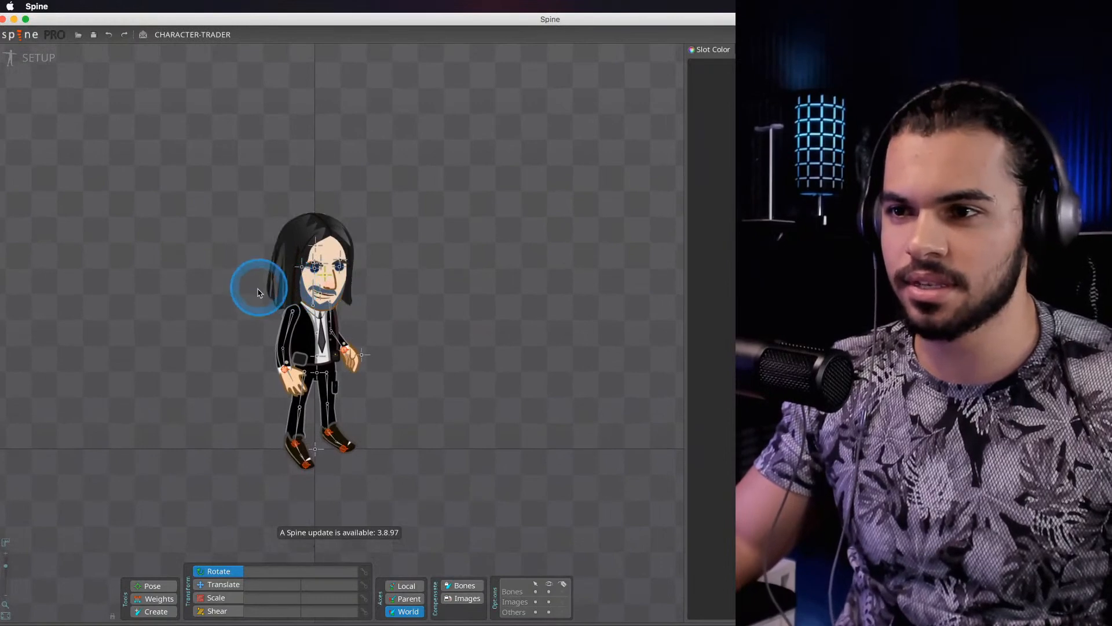
pyautogui.scroll(2, 262, 313)
pyautogui.scroll(-1, 231, 299)
pyautogui.scroll(1, 197, 284)
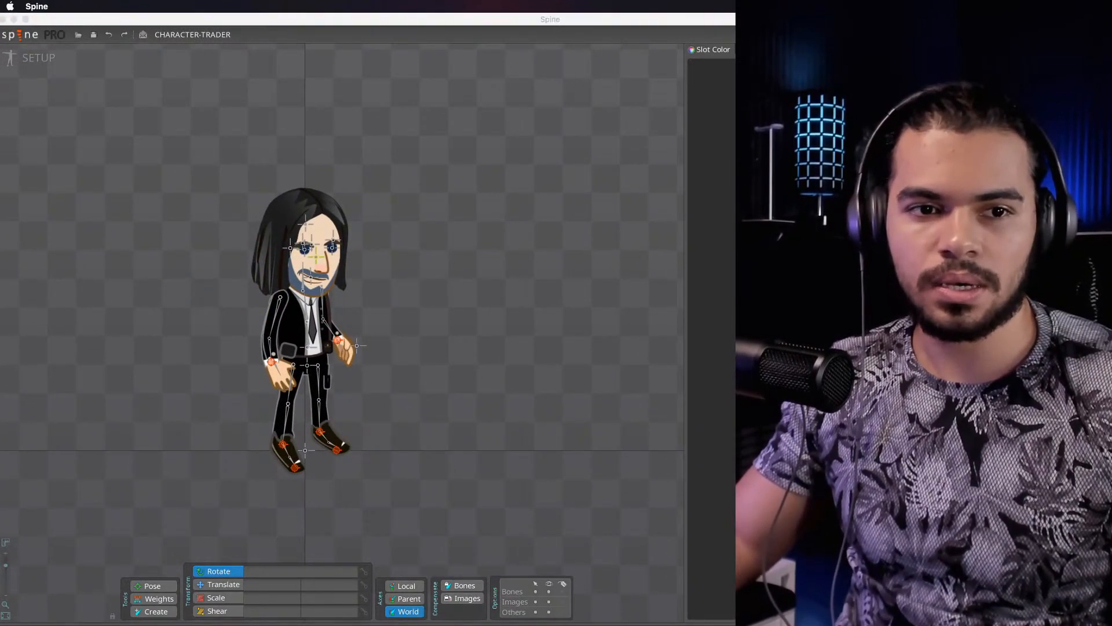
# Put the character project in Animate mode and preview FIXING-ANIMATION, ANGRY-ANIMATION and WALKING-ANIMATION2
pyautogui.click(33, 57)
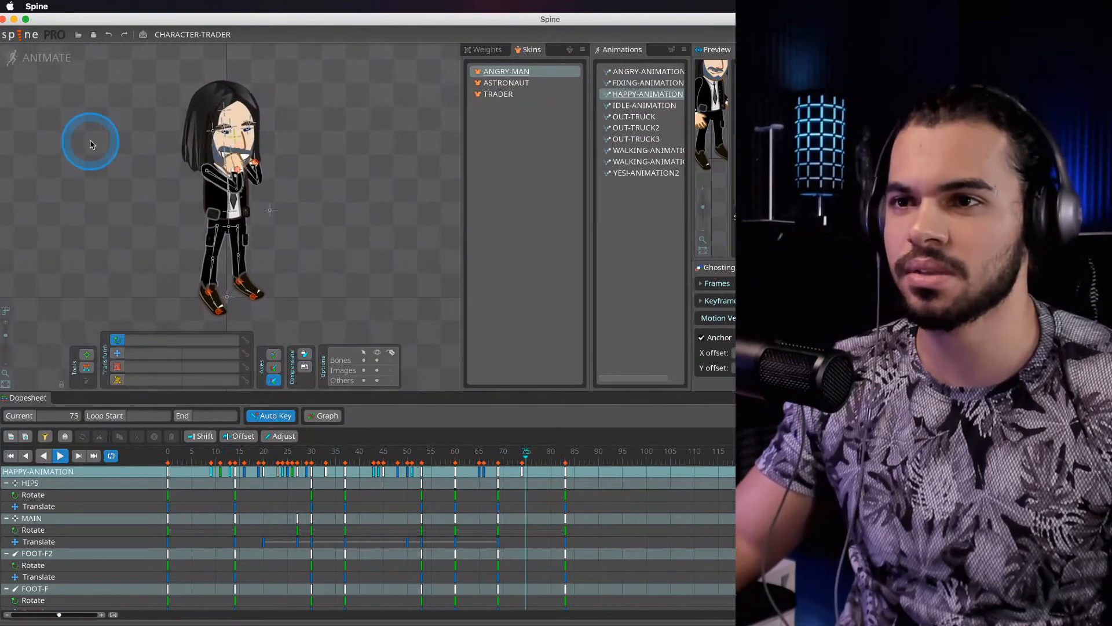
pyautogui.click(628, 84)
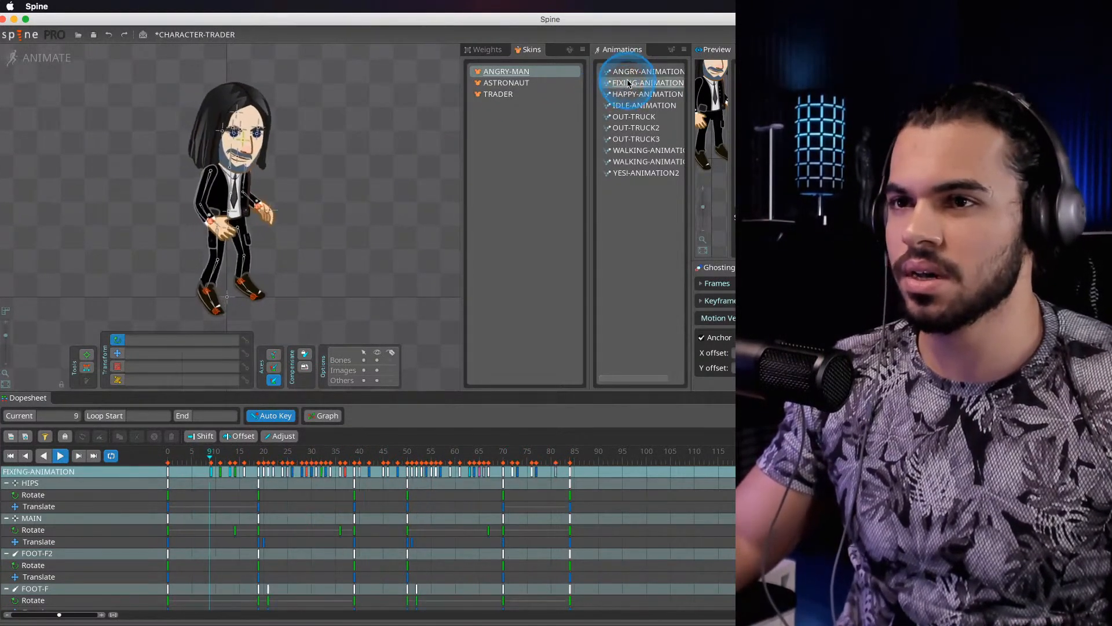
pyautogui.click(636, 72)
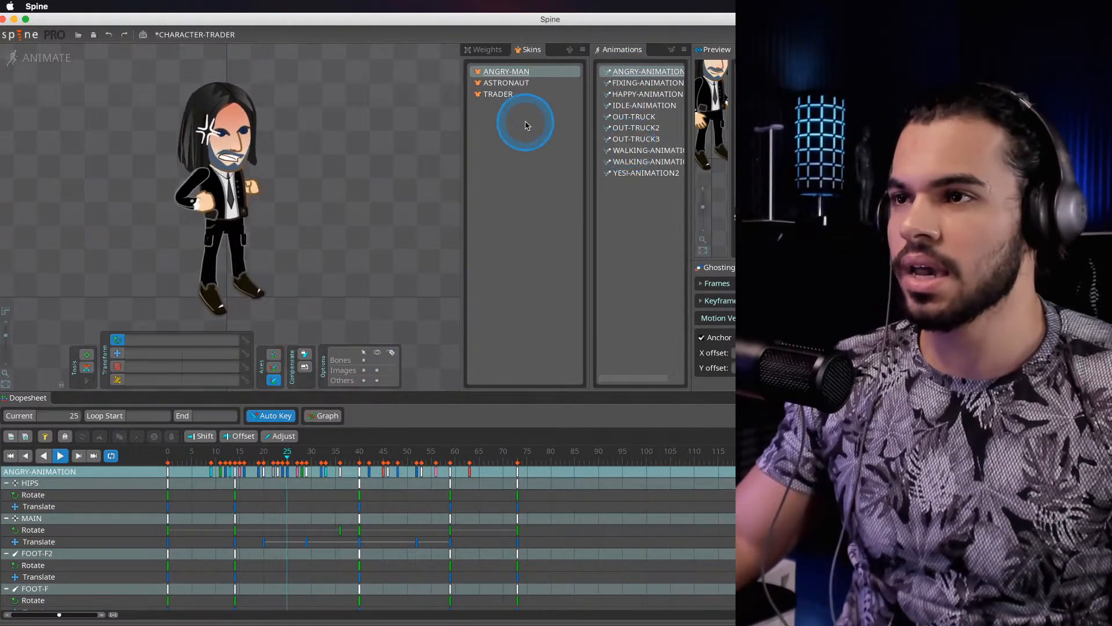
pyautogui.click(640, 151)
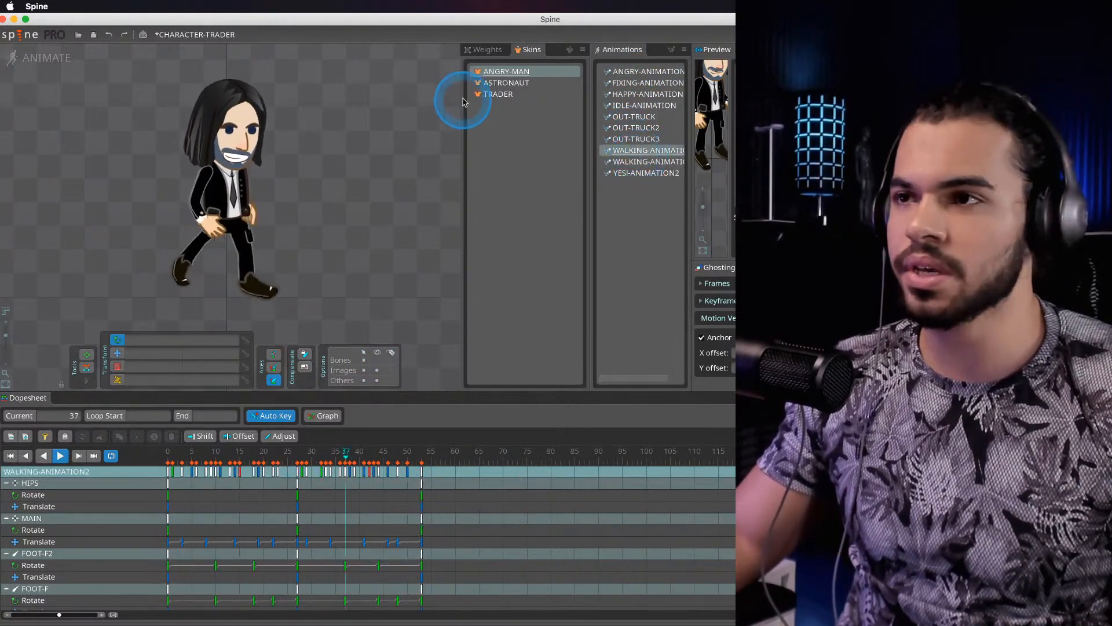
# Compare the ASTRONAUT, TRADER and ANGRY-MAN skins on the walking character, ending on ANGRY-MAN
pyautogui.click(501, 83)
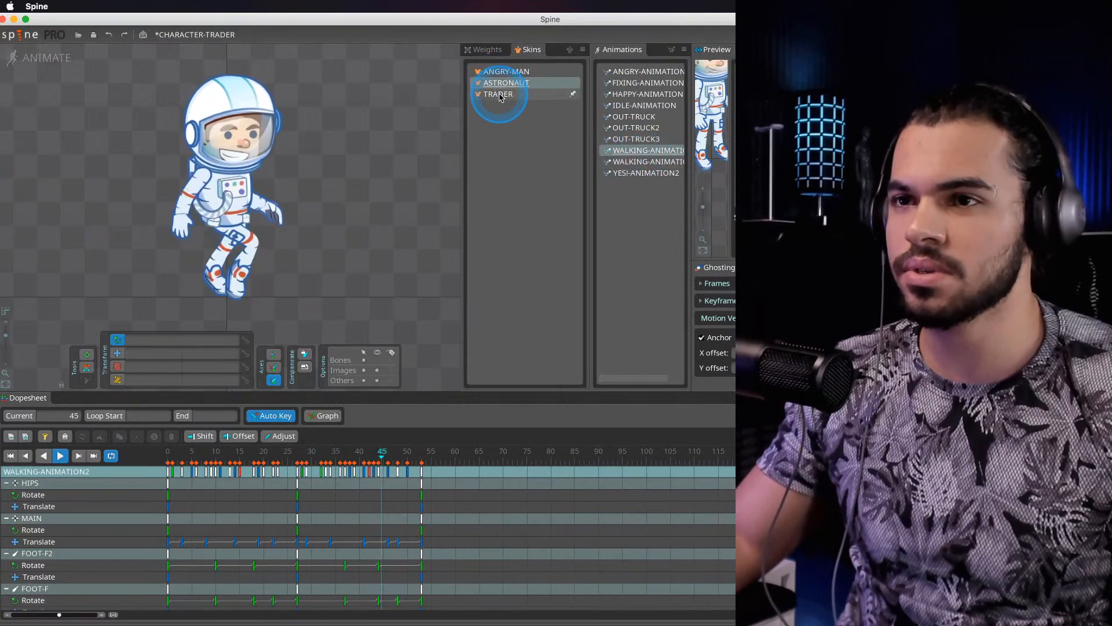
pyautogui.click(499, 94)
pyautogui.click(309, 118)
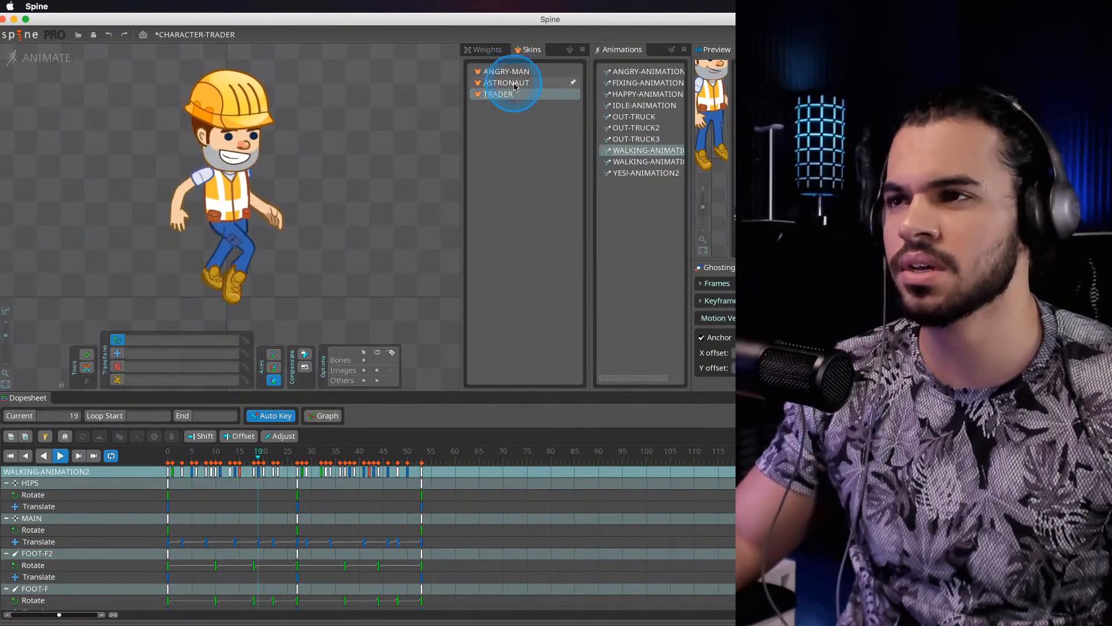
pyautogui.click(509, 73)
pyautogui.click(509, 83)
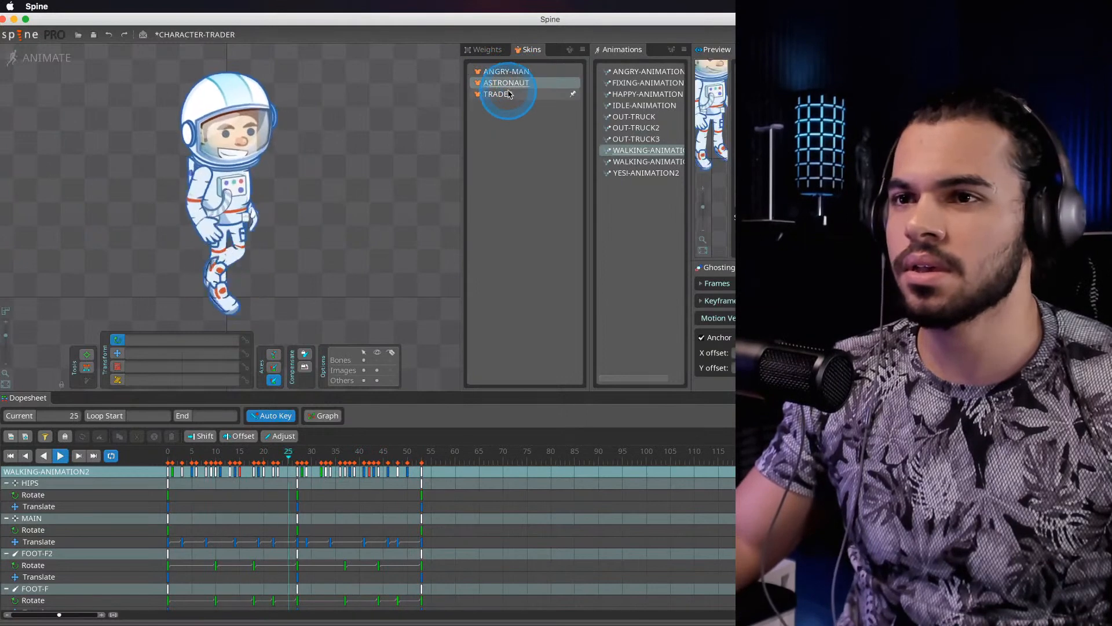
pyautogui.click(508, 94)
pyautogui.click(508, 83)
pyautogui.click(508, 71)
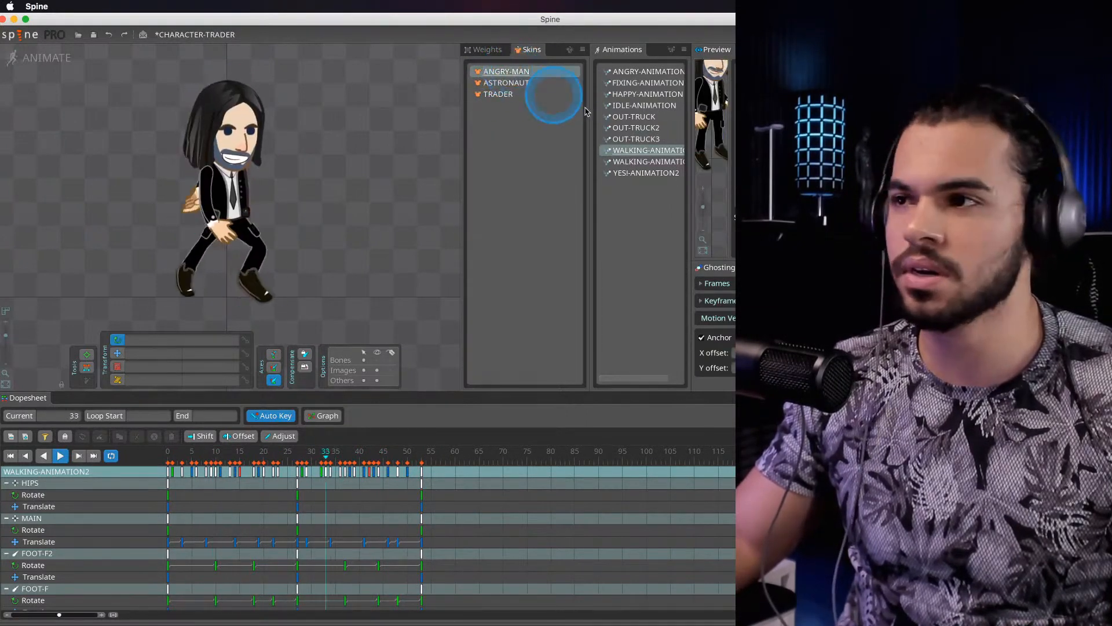
# Preview the happy, OUT-TRUCK, OUT-TRUCK2, walking, YES!-ANIMATION2 and idle animations on the ANGRY-MAN skin, ending with FIXING-ANIMATION
pyautogui.click(656, 96)
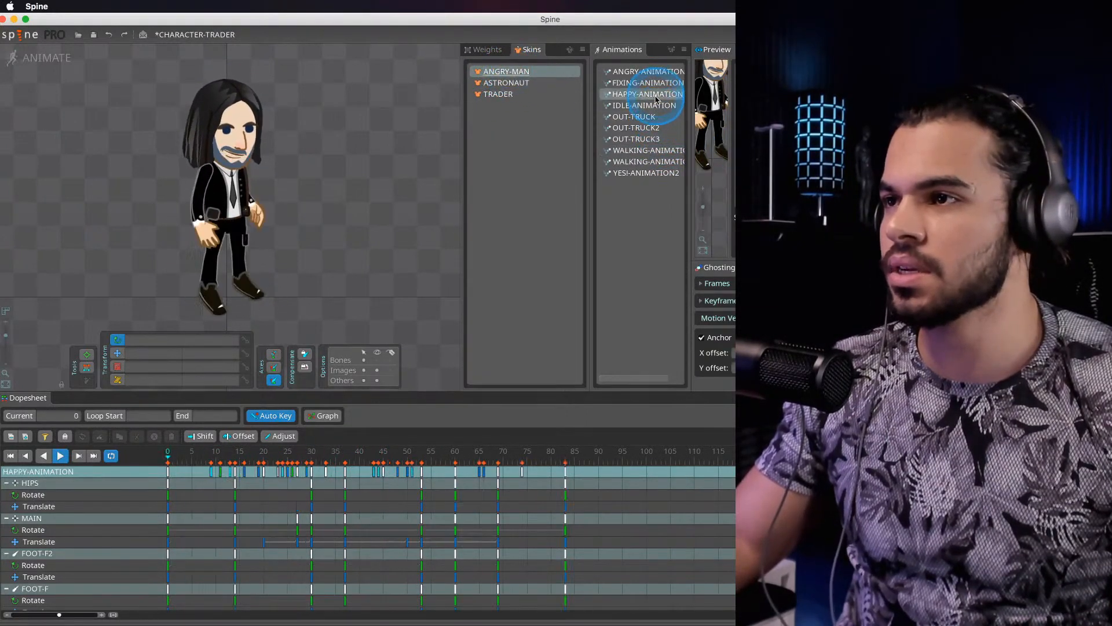
pyautogui.click(653, 118)
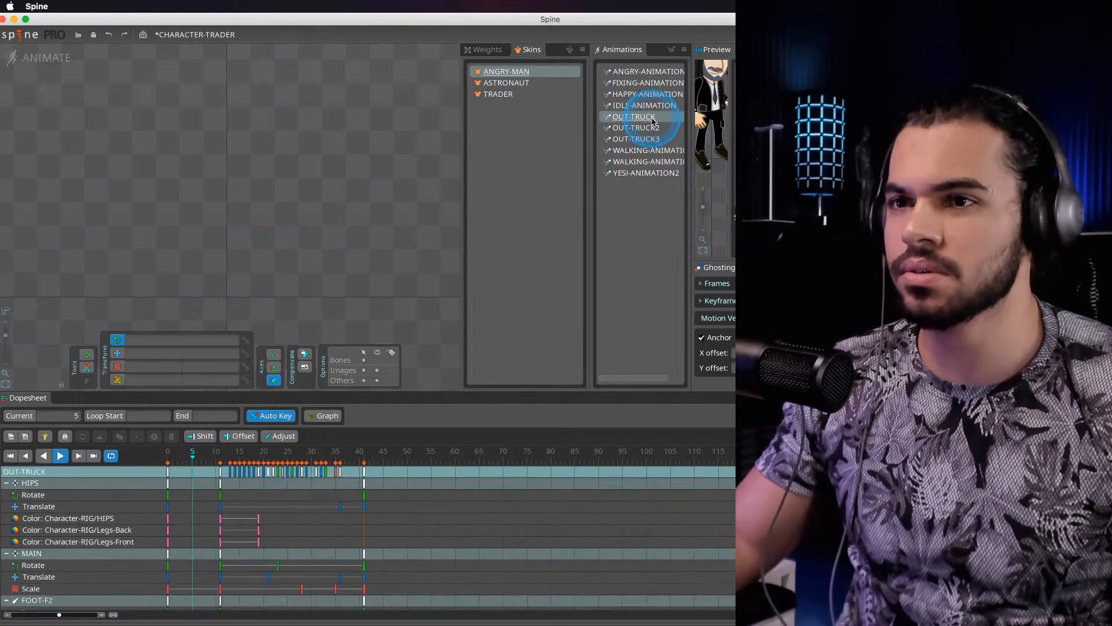
pyautogui.click(652, 129)
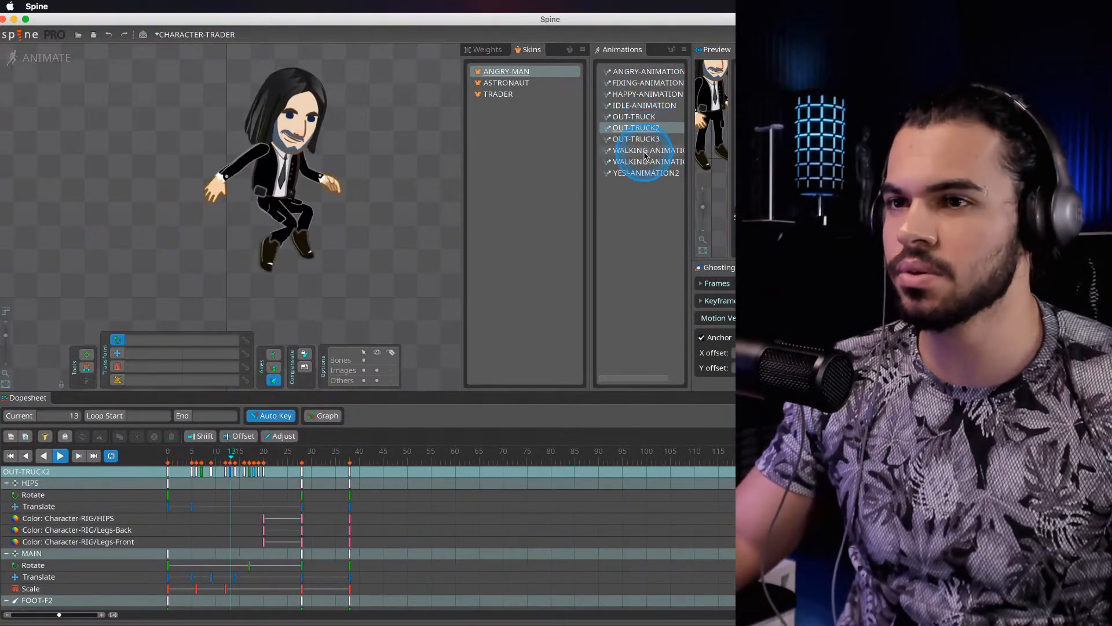
pyautogui.click(647, 152)
pyautogui.click(646, 174)
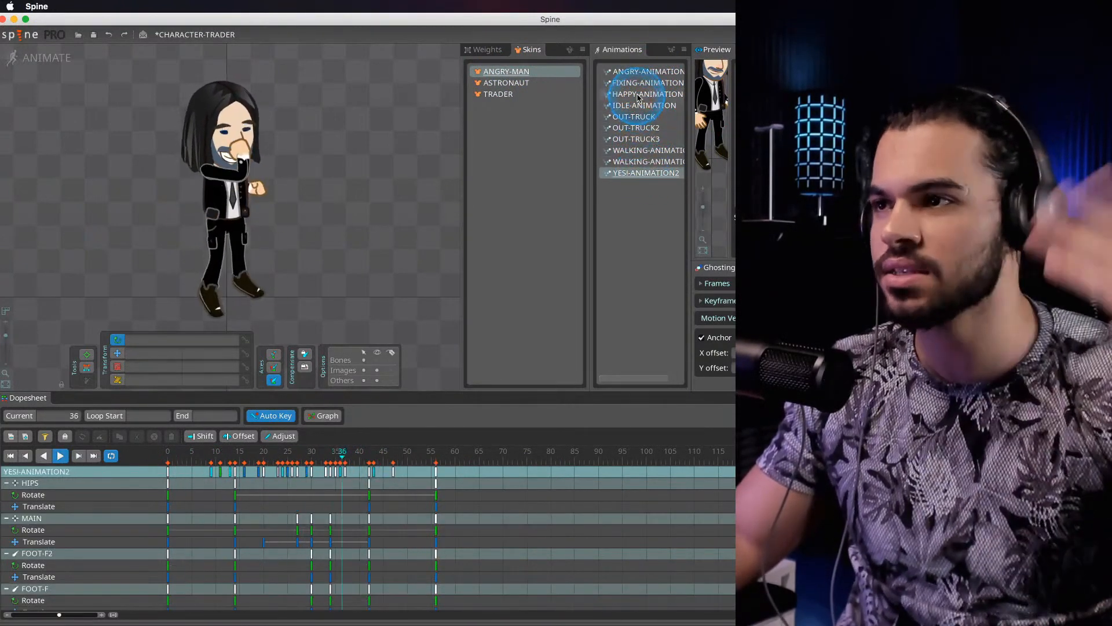
pyautogui.click(638, 93)
pyautogui.click(533, 94)
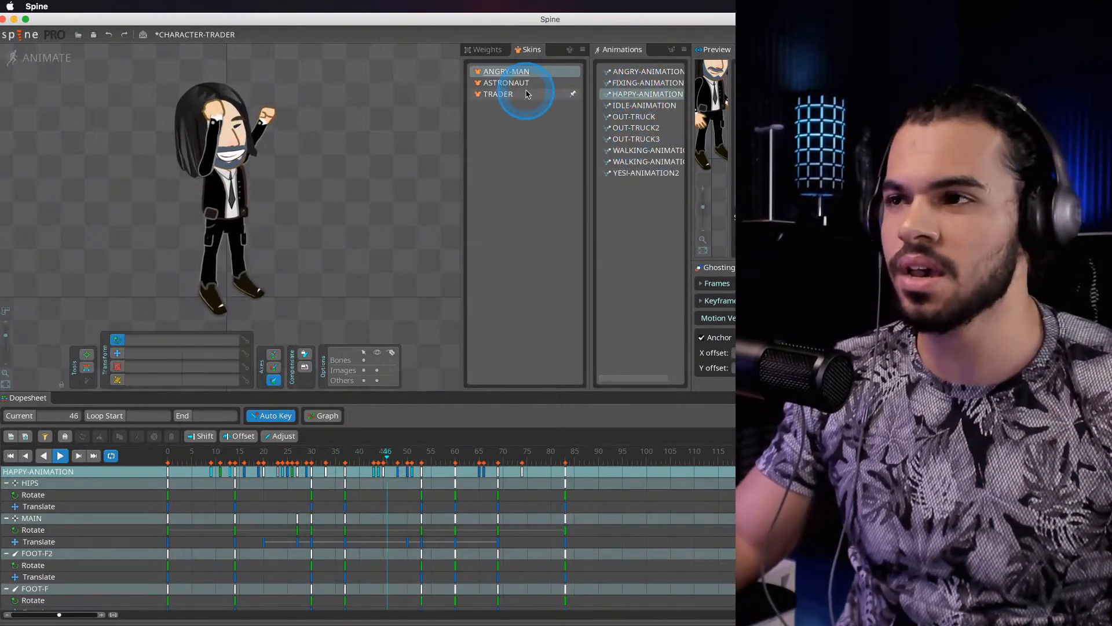
pyautogui.click(643, 105)
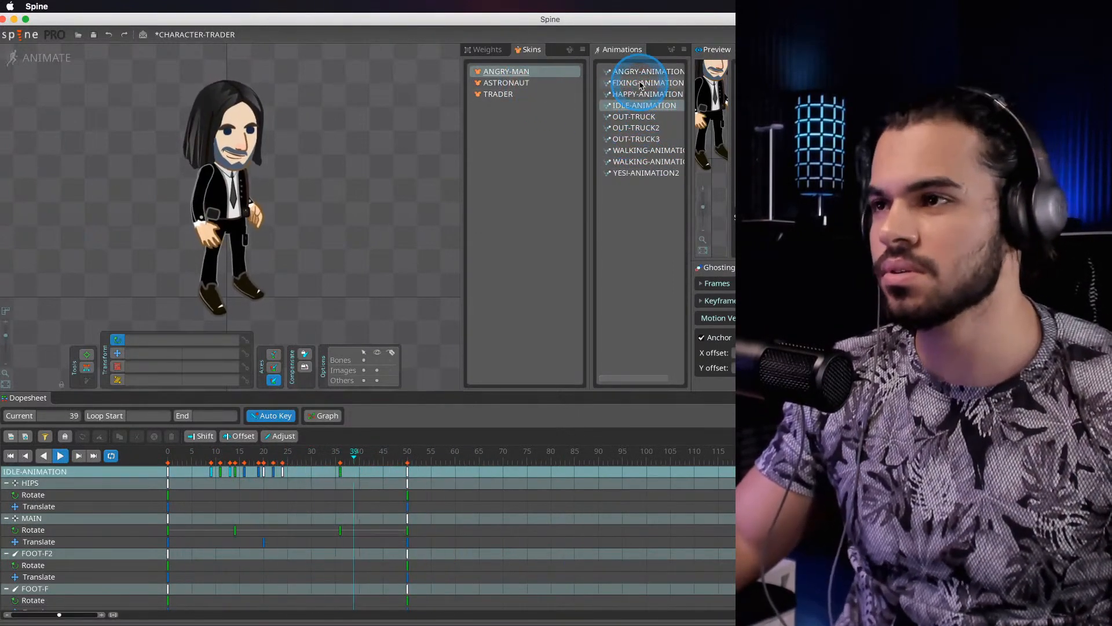
pyautogui.click(642, 84)
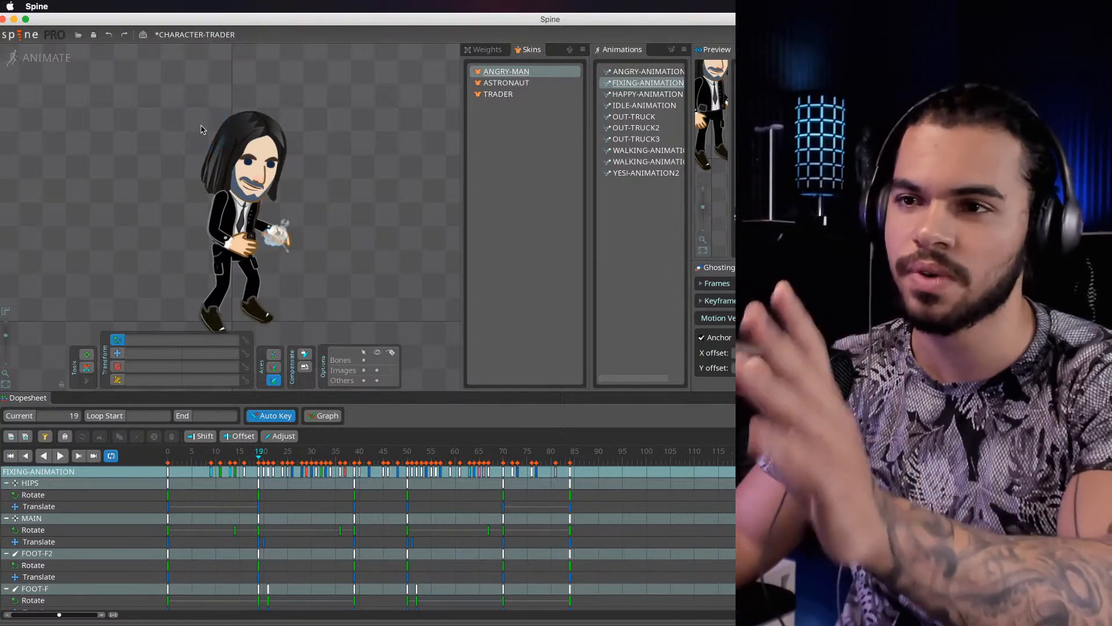
pyautogui.moveTo(134, 110); pyautogui.dragTo(110, 130)
pyautogui.scroll(-2, 110, 107)
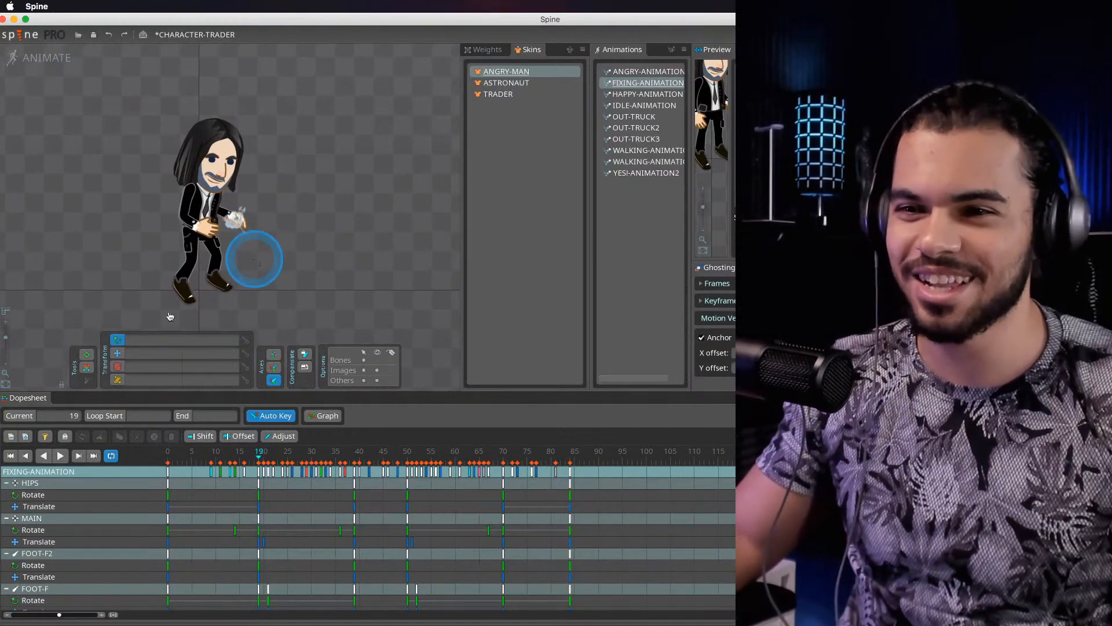
# Switch back to the castle exercise document in Affinity Designer
pyautogui.press('super+Tab')
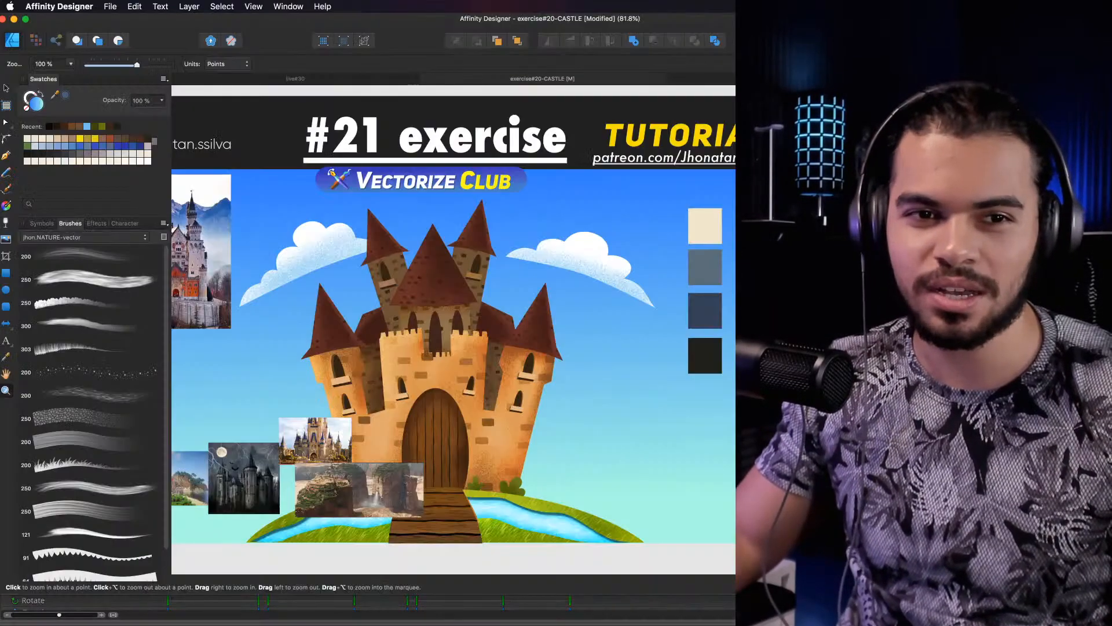
pyautogui.moveTo(429, 322); pyautogui.dragTo(402, 265)
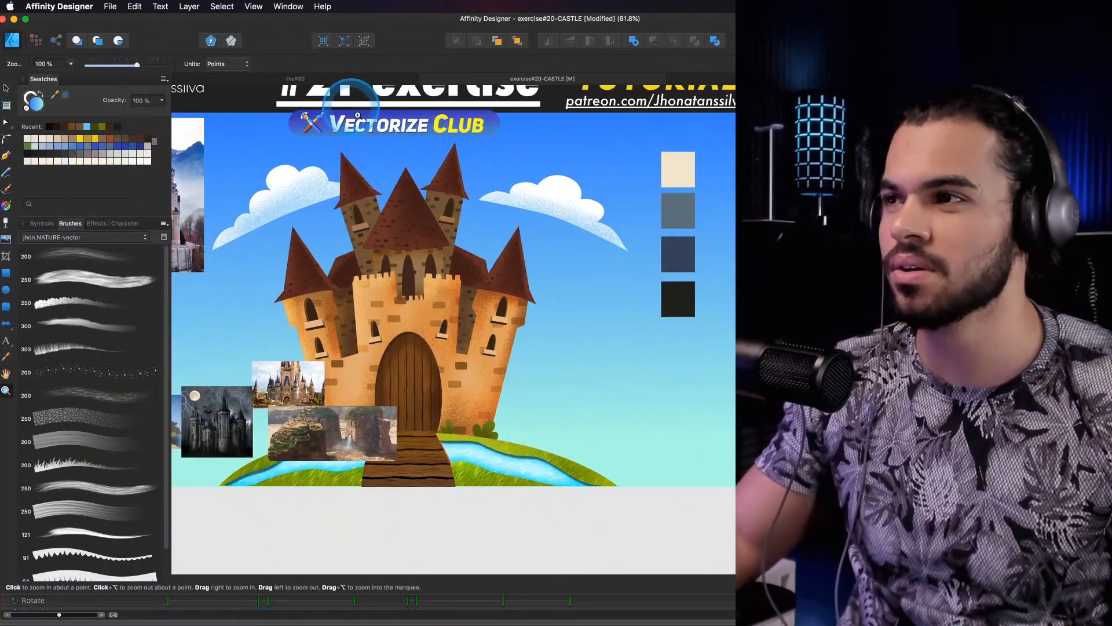
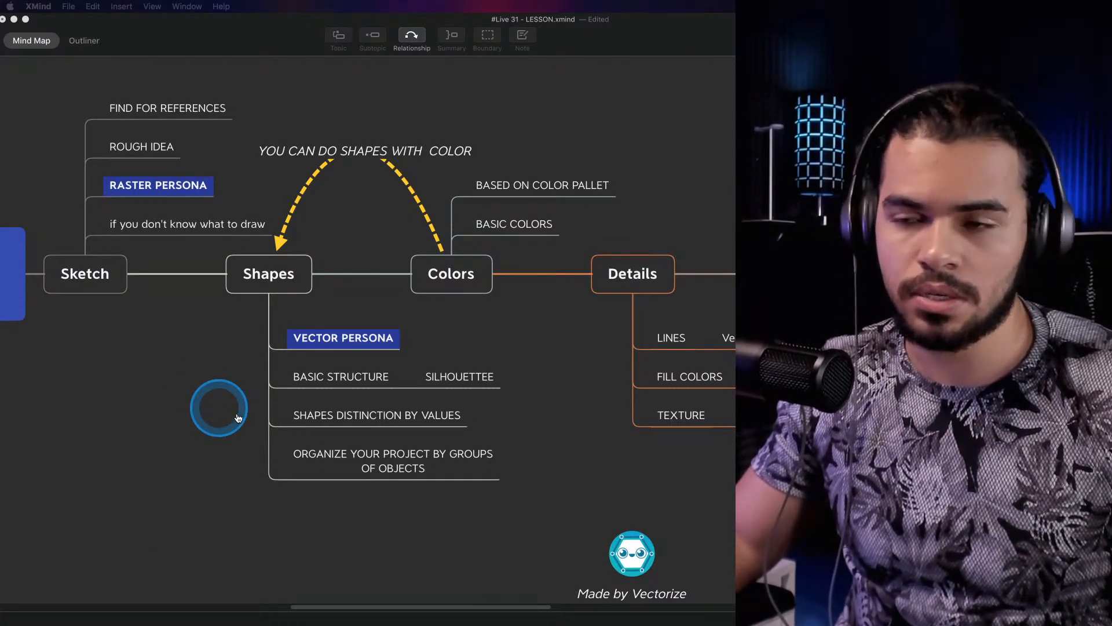
# Return to Affinity Designer, switch to the live#30 document and examine the shading on the Viking's arm above the shield
pyautogui.press('super+Tab')
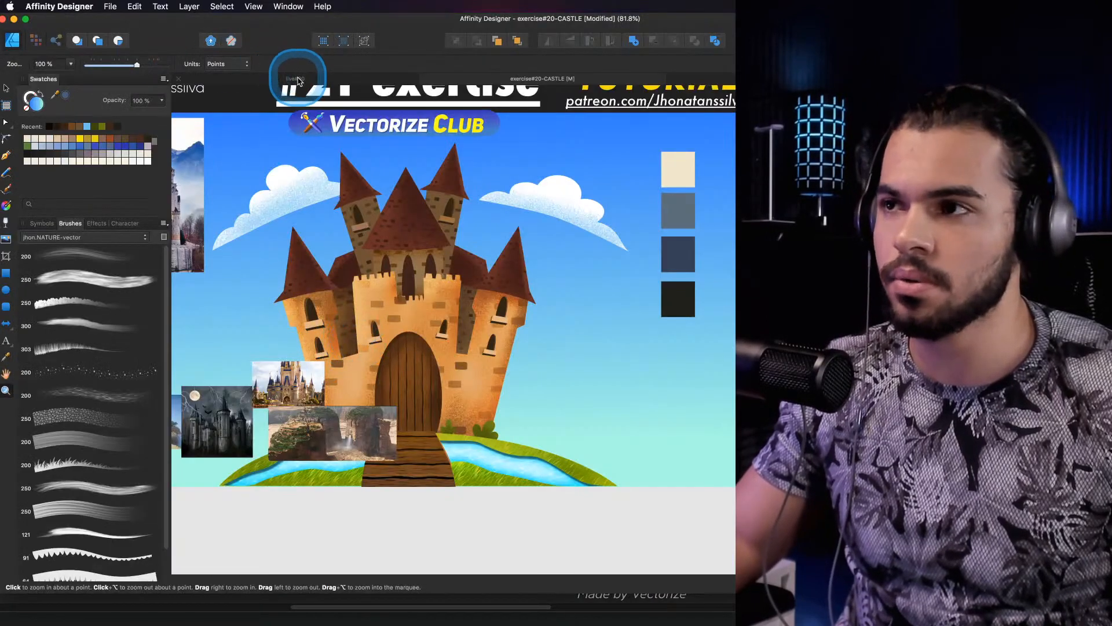
pyautogui.click(297, 81)
pyautogui.scroll(2, 494, 236)
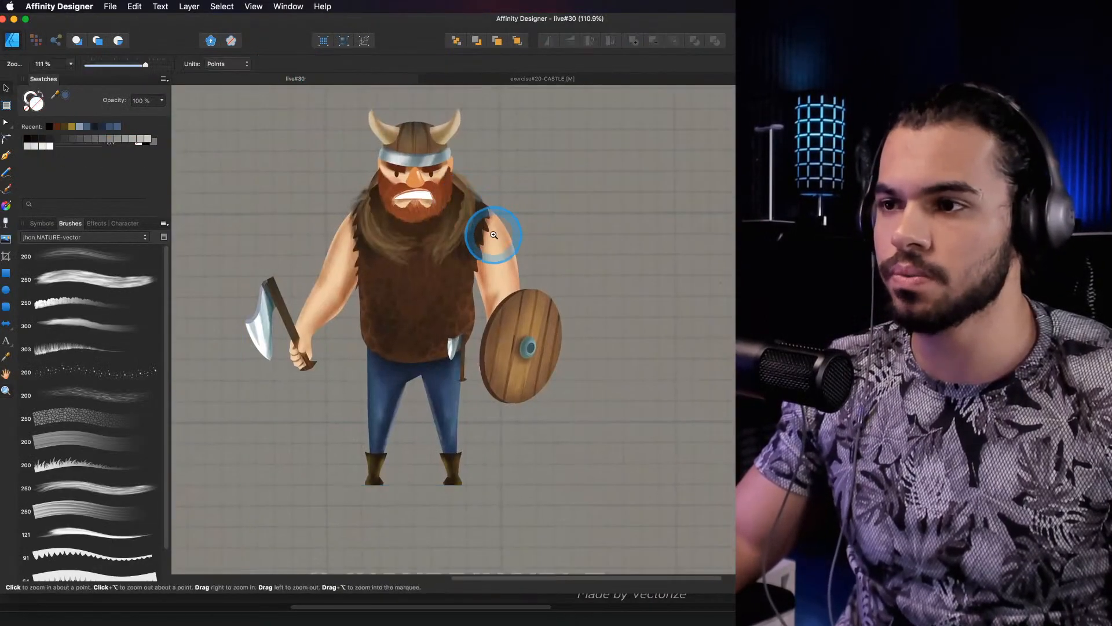
pyautogui.scroll(4, 493, 235)
pyautogui.press('v')
pyautogui.click(481, 237)
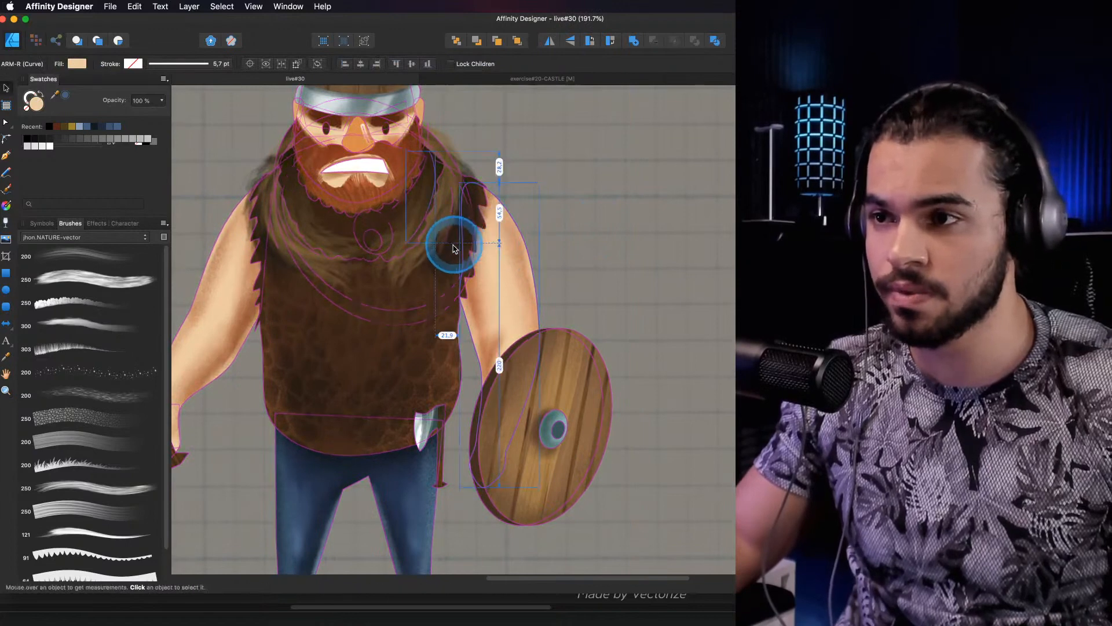
pyautogui.press('z')
pyautogui.moveTo(447, 280); pyautogui.dragTo(576, 244)
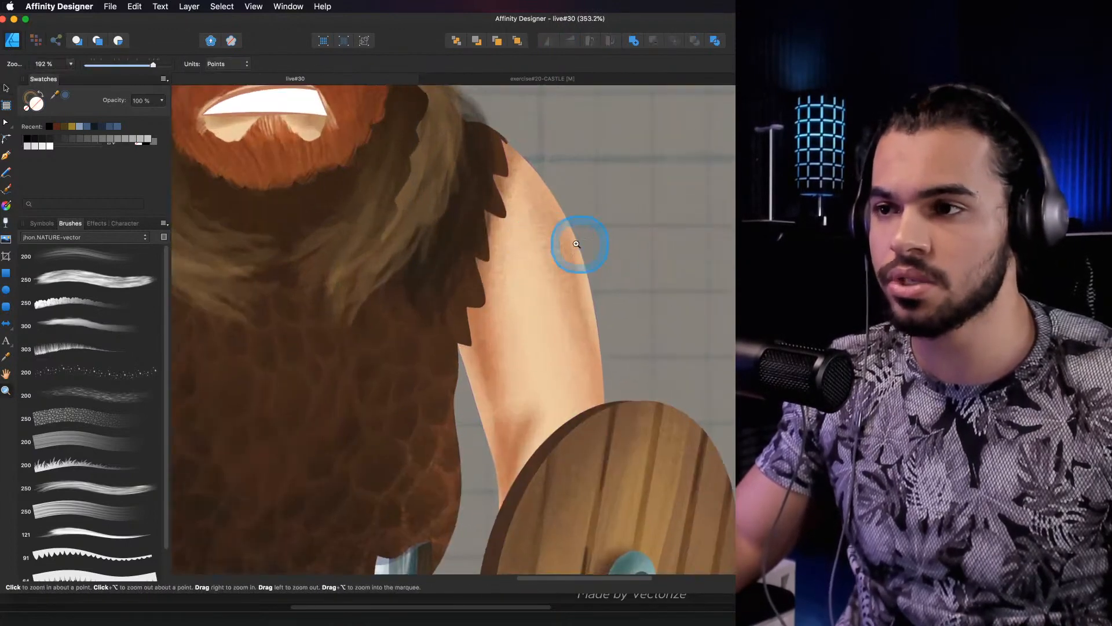
# Select individual curves on the Viking's arm, torso and fur collar and examine how the shading is built from separate vector objects
pyautogui.press('v')
pyautogui.click(517, 262)
pyautogui.doubleClick(511, 305)
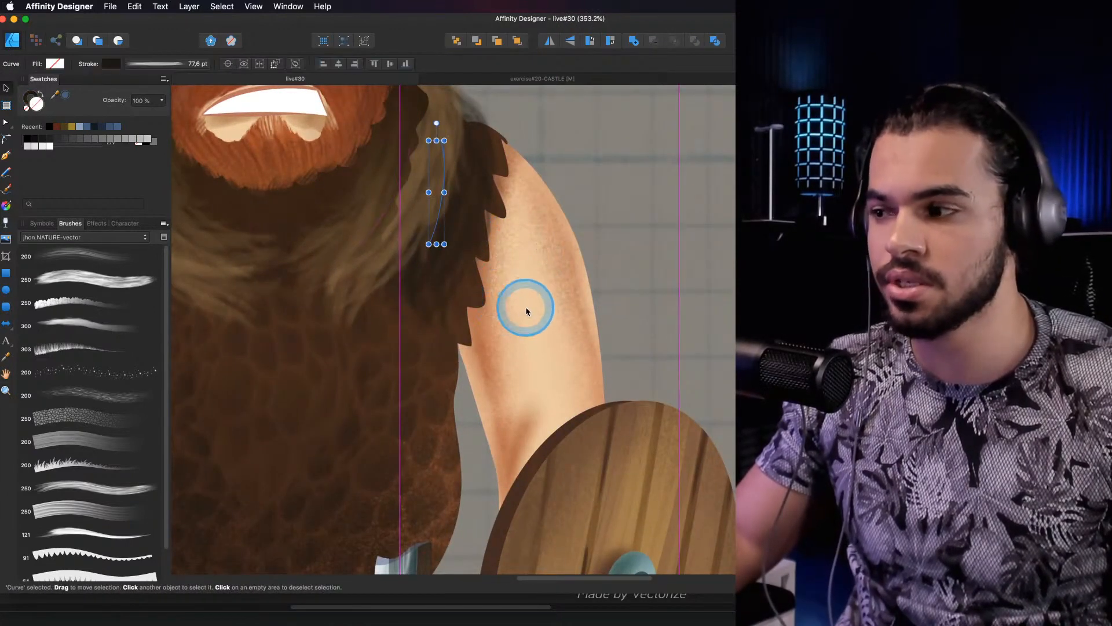
pyautogui.click(540, 344)
pyautogui.scroll(-3, 540, 344)
pyautogui.click(537, 296)
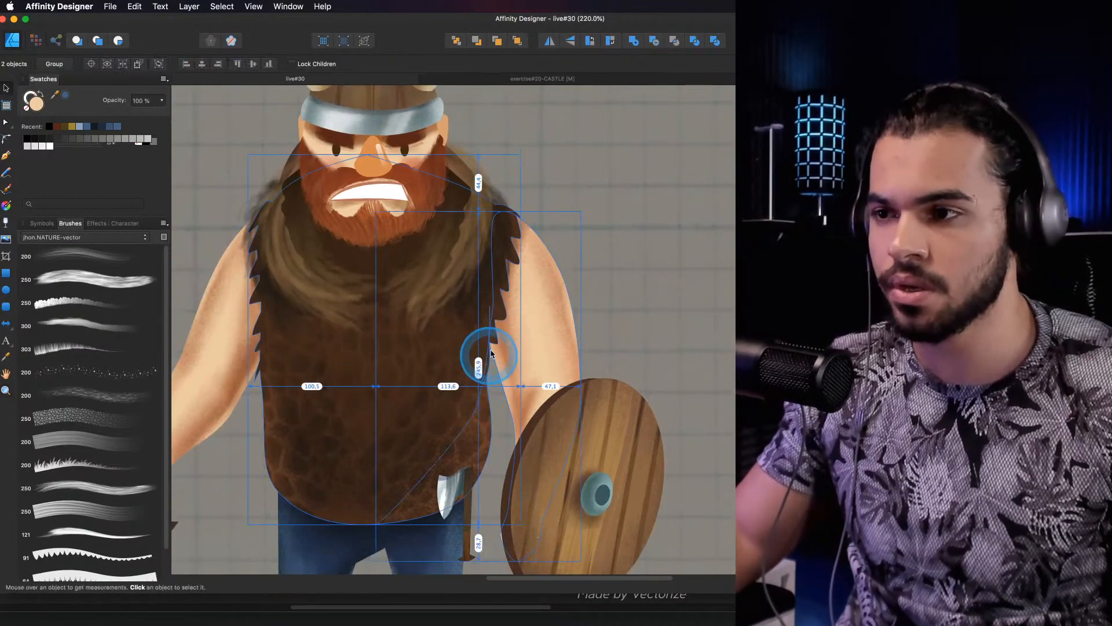
pyautogui.moveTo(491, 353); pyautogui.dragTo(355, 520)
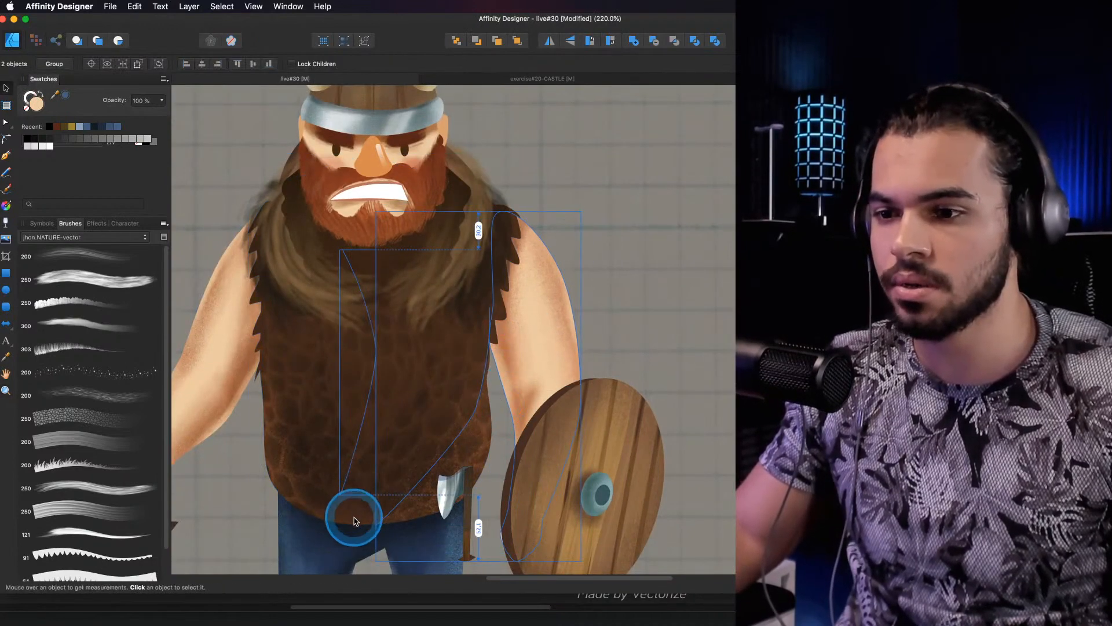
pyautogui.keyDown('super'); pyautogui.click(351, 521); pyautogui.keyUp('super')
pyautogui.keyDown('super'); pyautogui.click(511, 225); pyautogui.keyUp('super')
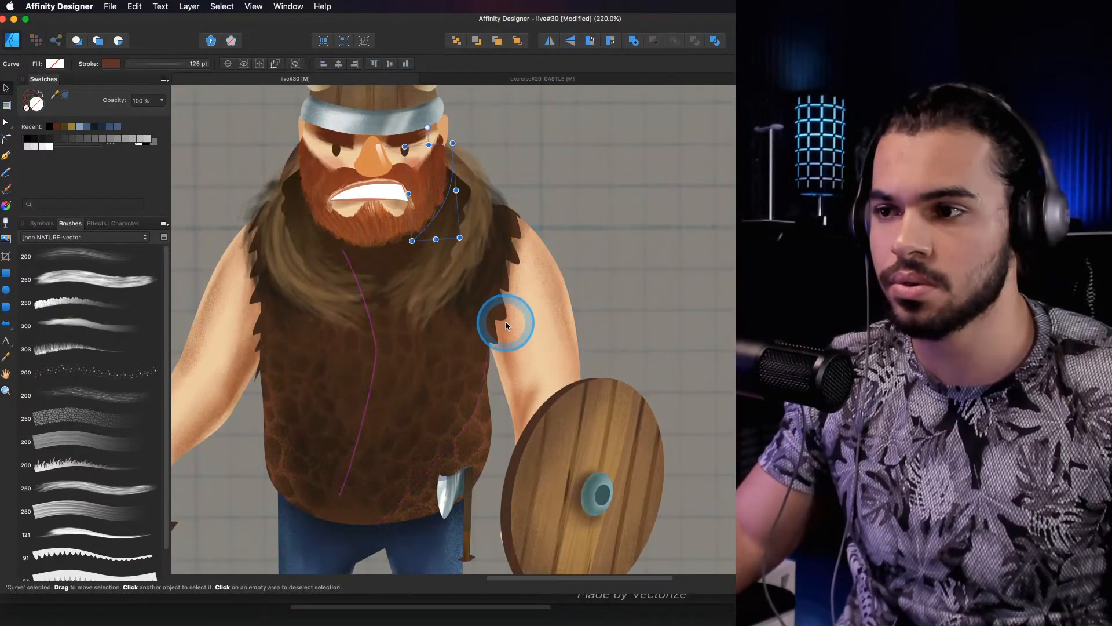
# Draw a rectangle on the empty canvas beside the Viking's shield and fill it with blue
pyautogui.press('z')
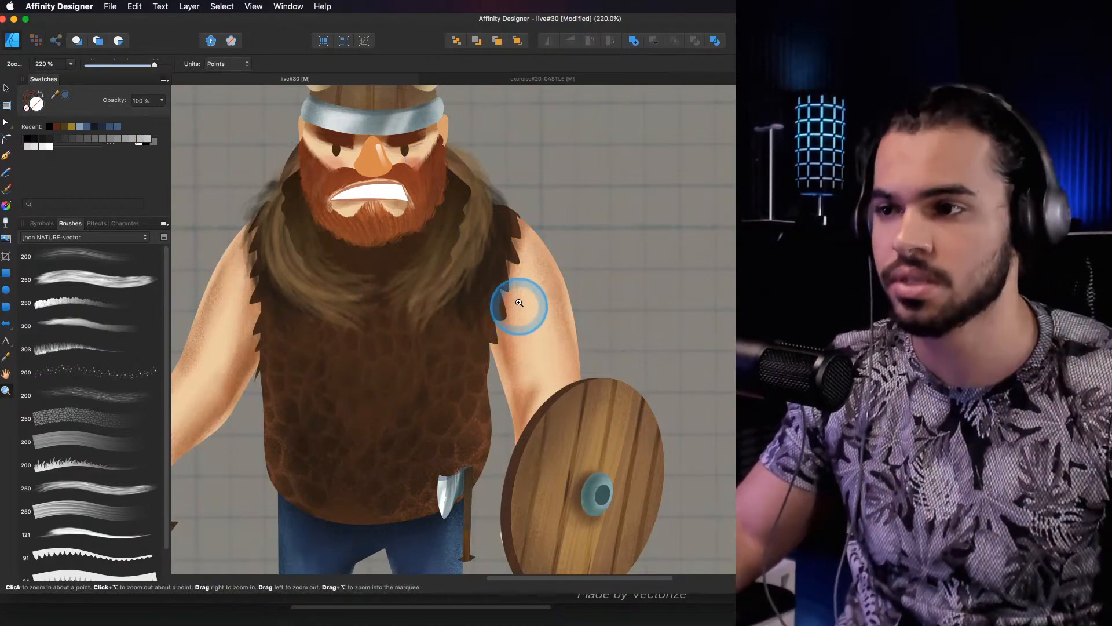
pyautogui.moveTo(528, 279); pyautogui.dragTo(405, 301)
pyautogui.press('space')
pyautogui.moveTo(719, 258); pyautogui.dragTo(510, 286)
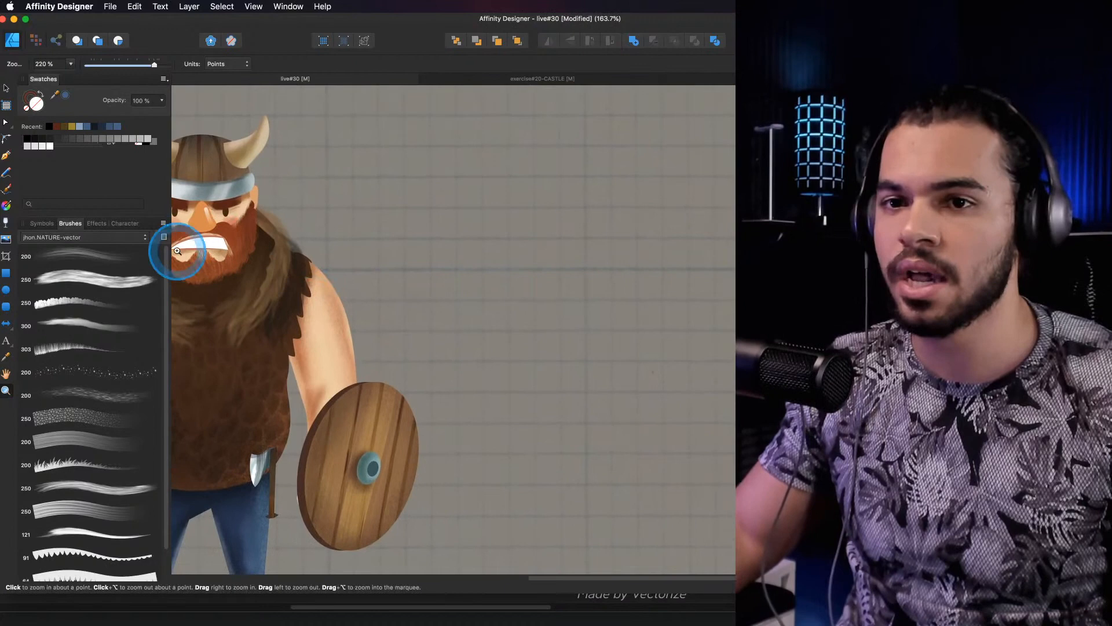
pyautogui.click(6, 272)
pyautogui.moveTo(466, 199); pyautogui.dragTo(582, 344)
pyautogui.press('space')
pyautogui.moveTo(587, 329); pyautogui.dragTo(452, 350)
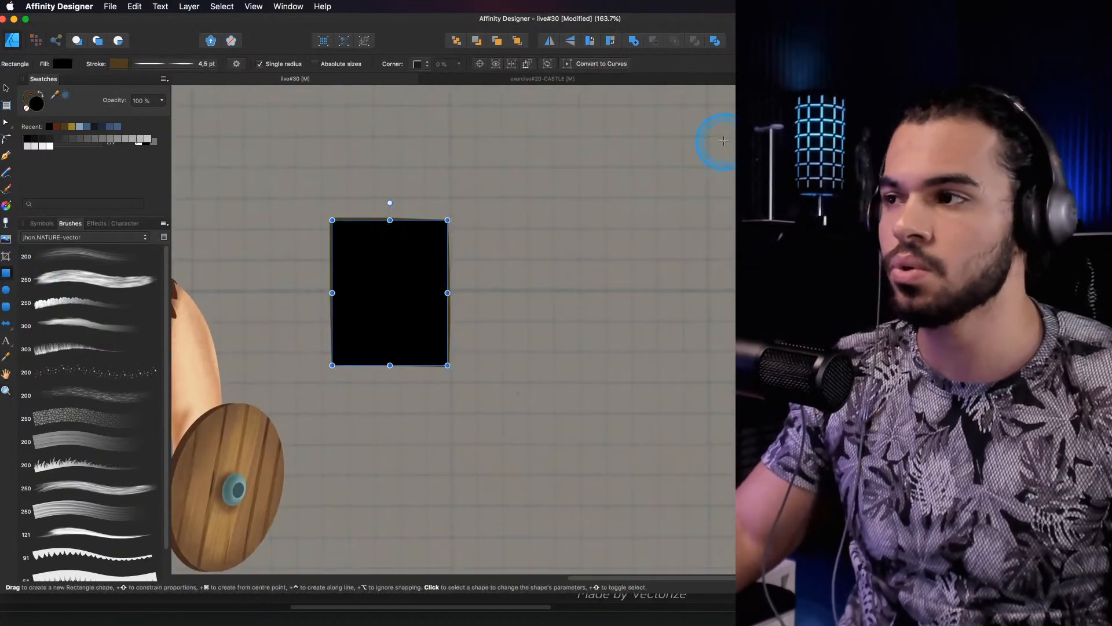
pyautogui.press('v')
pyautogui.moveTo(985, 139); pyautogui.dragTo(994, 135)
pyautogui.click(356, 278)
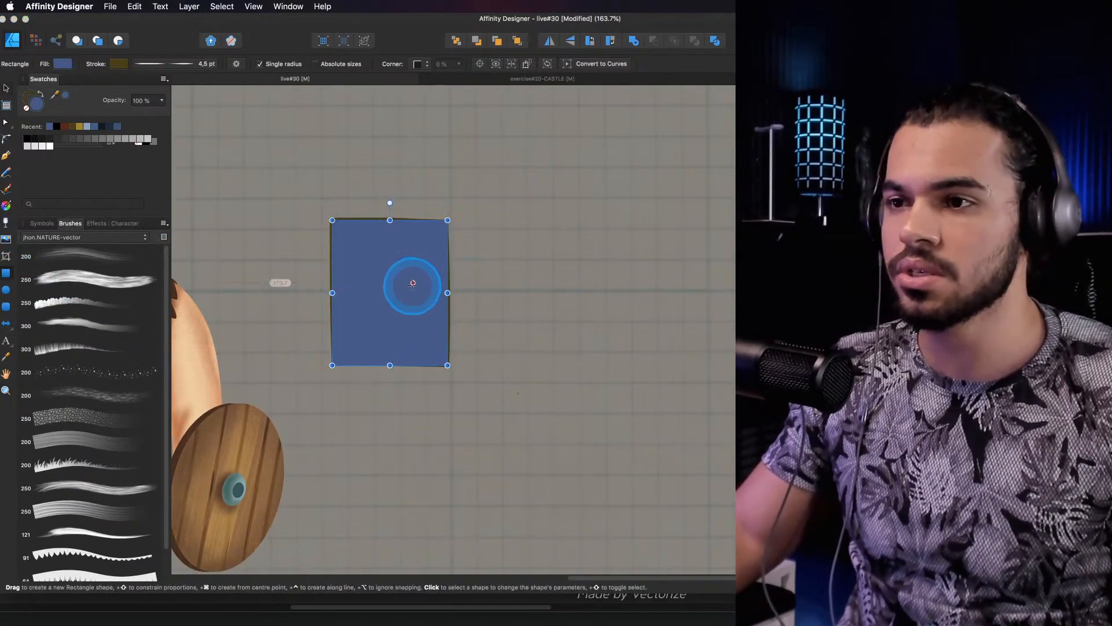
# Duplicate the blue rectangle diagonally so the copies overlap at one corner and merge both with the Add boolean operation
pyautogui.moveTo(409, 285)
pyautogui.mouseDown()
pyautogui.moveTo(480, 227)
pyautogui.moveTo(497, 198)
pyautogui.moveTo(494, 230)
pyautogui.mouseUp()
pyautogui.press('space')
pyautogui.press('alt')
pyautogui.keyDown('shift'); pyautogui.click(388, 294); pyautogui.keyUp('shift')
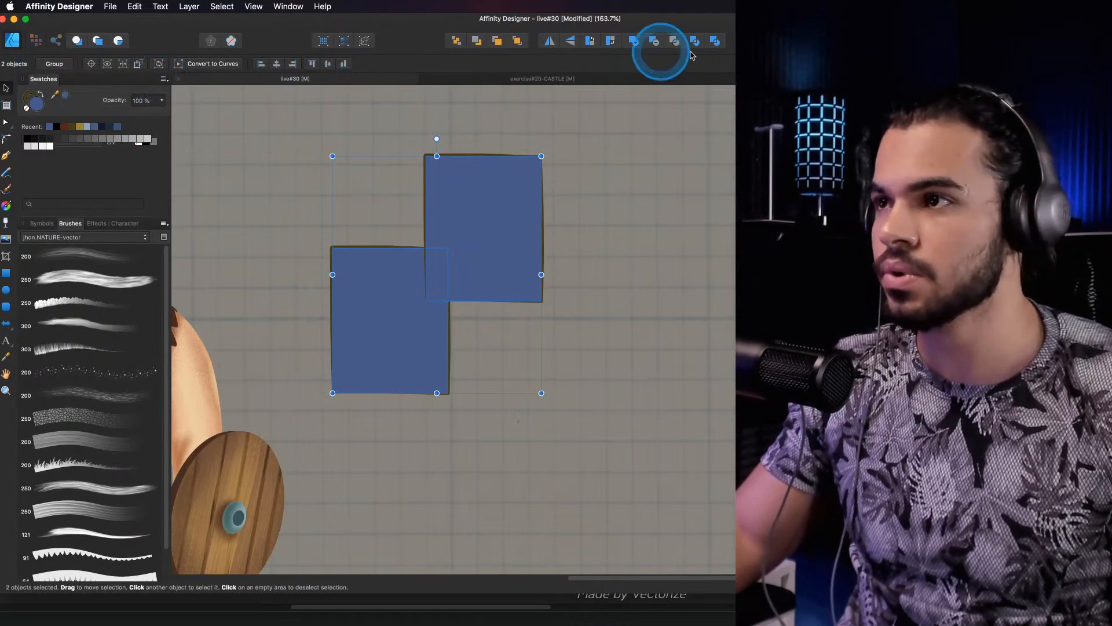
pyautogui.click(635, 41)
# Examine the nodes of the merged blue shape with the Node tool
pyautogui.press('z')
pyautogui.click(454, 256)
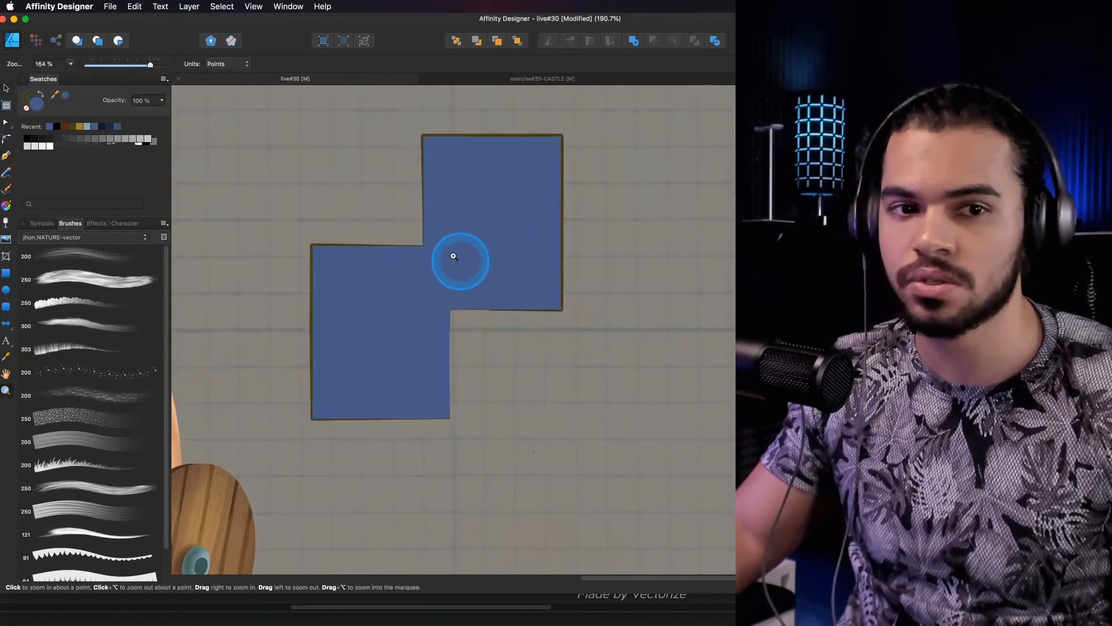
pyautogui.press('a')
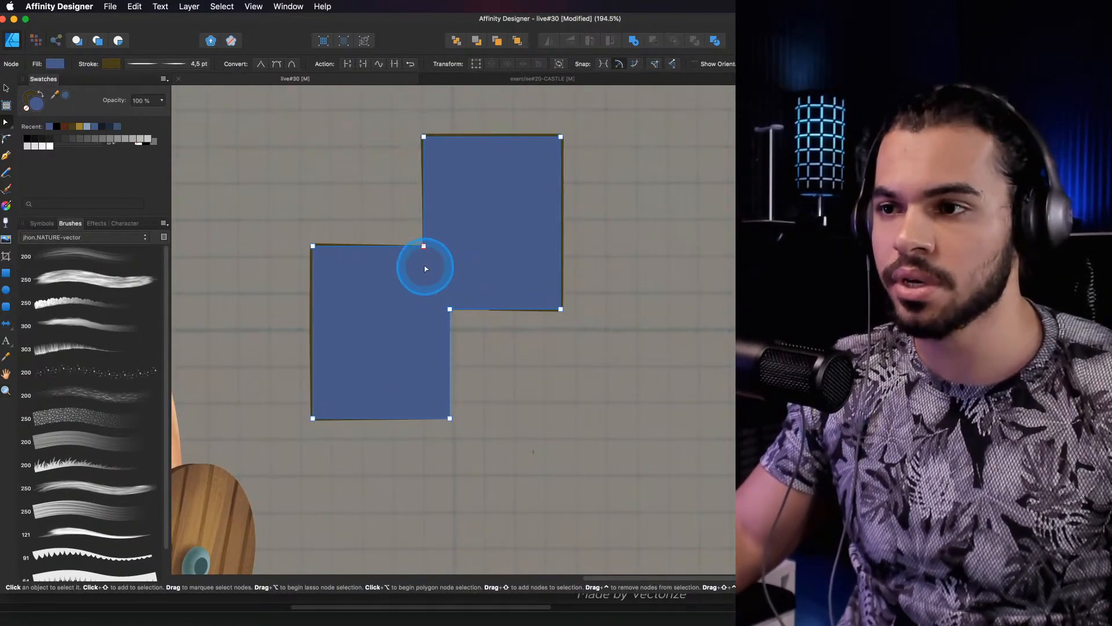
pyautogui.moveTo(425, 269); pyautogui.dragTo(445, 274)
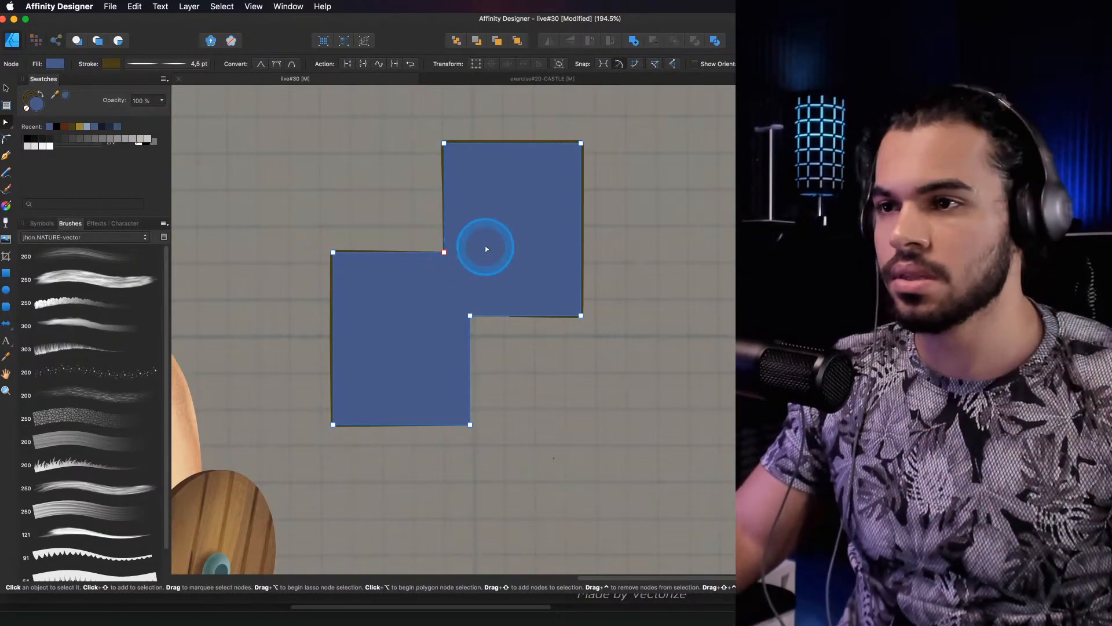
# Delete the merged blue shape beside the Viking
pyautogui.click(6, 390)
pyautogui.moveTo(480, 283); pyautogui.dragTo(664, 229)
pyautogui.moveTo(407, 317)
pyautogui.mouseDown()
pyautogui.moveTo(504, 271)
pyautogui.moveTo(414, 347)
pyautogui.moveTo(477, 300)
pyautogui.moveTo(460, 312)
pyautogui.mouseUp()
pyautogui.press('v')
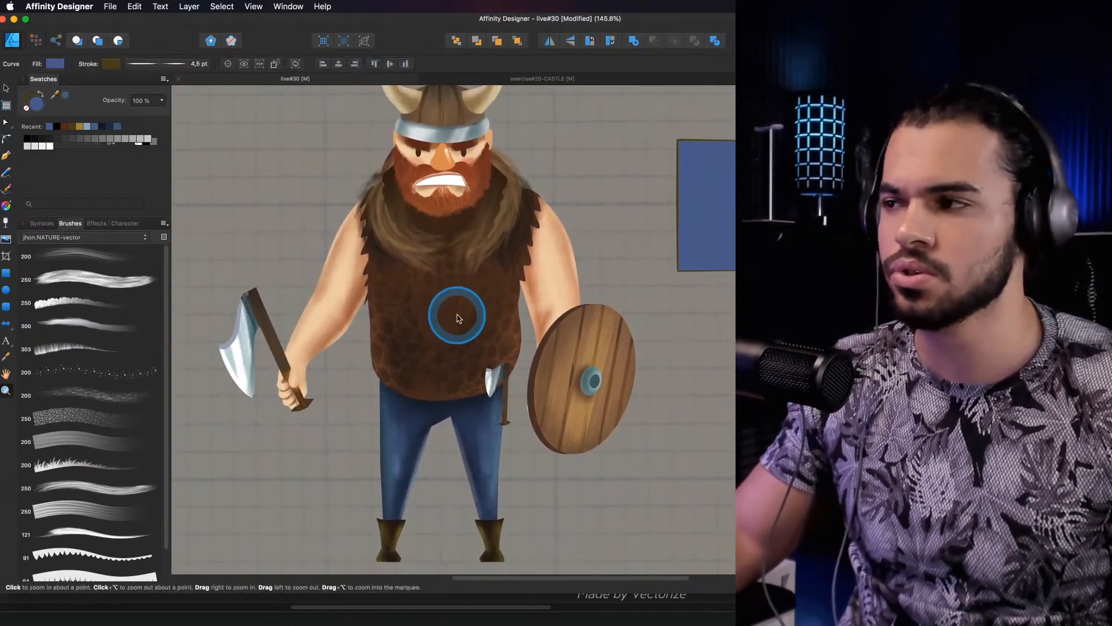
pyautogui.press('Delete')
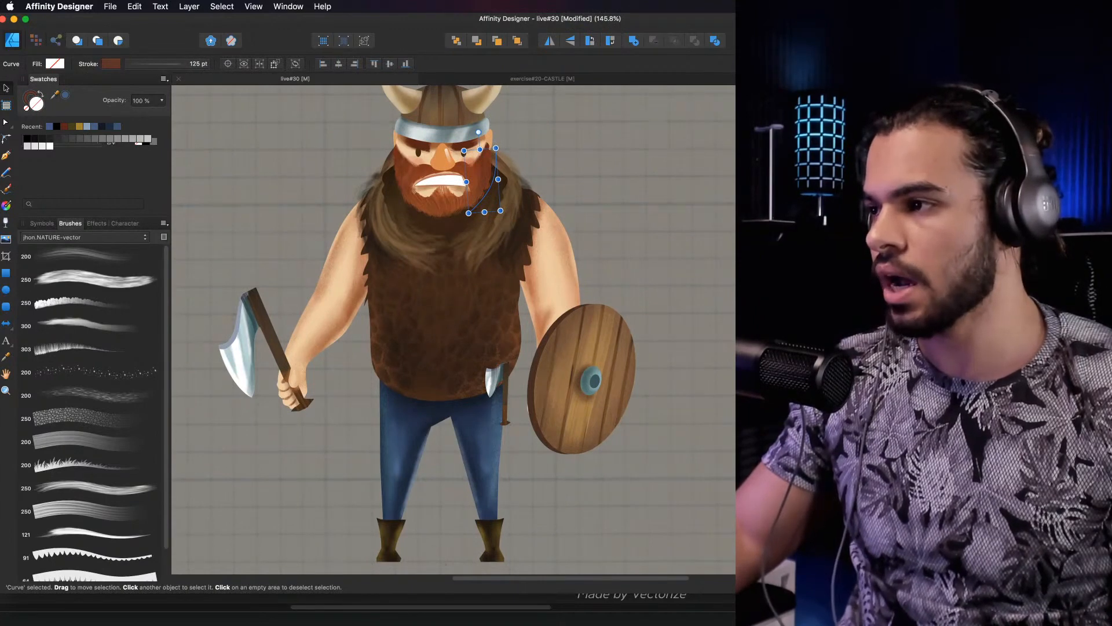
# Switch to the Export Persona with the whole Viking group selected and create an export slice from the PROJECT layer
pyautogui.click(388, 289)
pyautogui.press('z')
pyautogui.moveTo(421, 297); pyautogui.dragTo(268, 334)
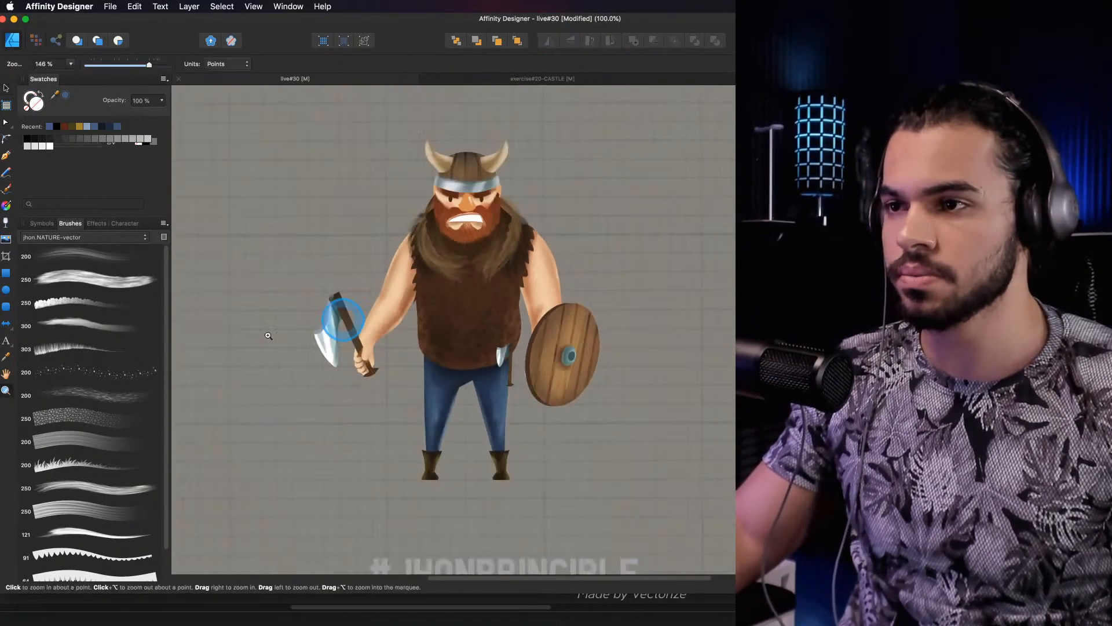
pyautogui.press('v')
pyautogui.moveTo(459, 319); pyautogui.dragTo(454, 333)
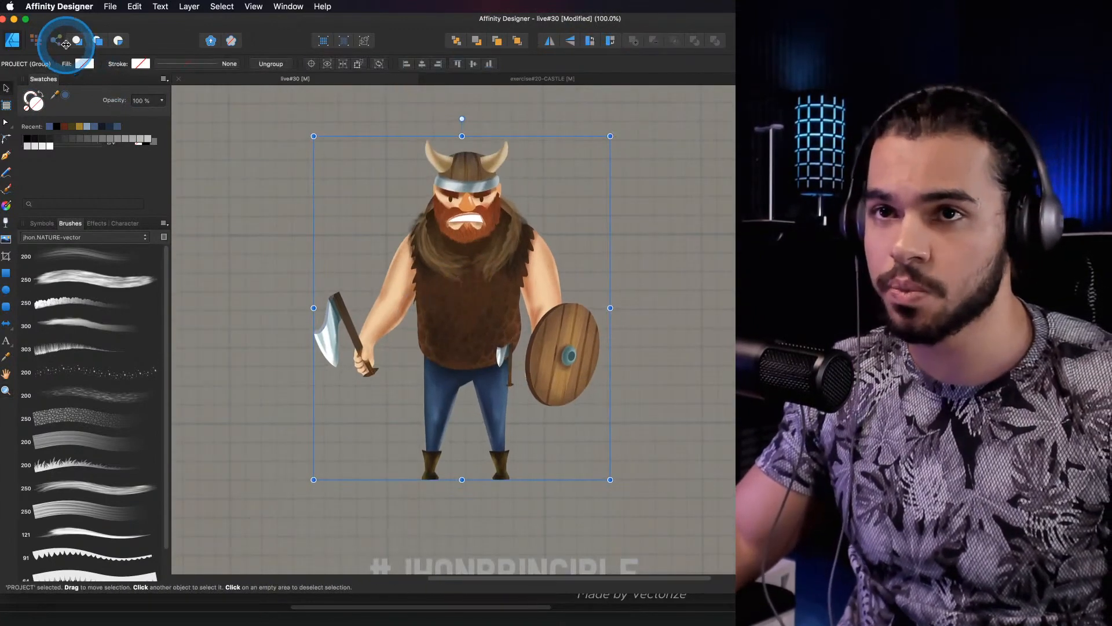
pyautogui.click(58, 41)
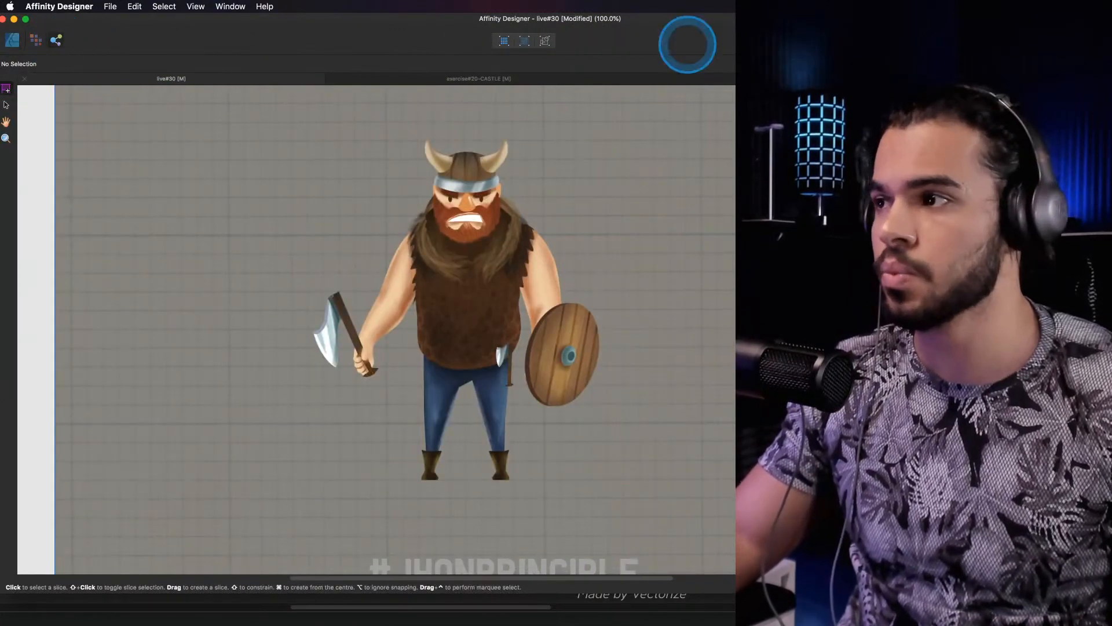
pyautogui.moveTo(870, 86); pyautogui.dragTo(636, 98)
pyautogui.click(695, 329)
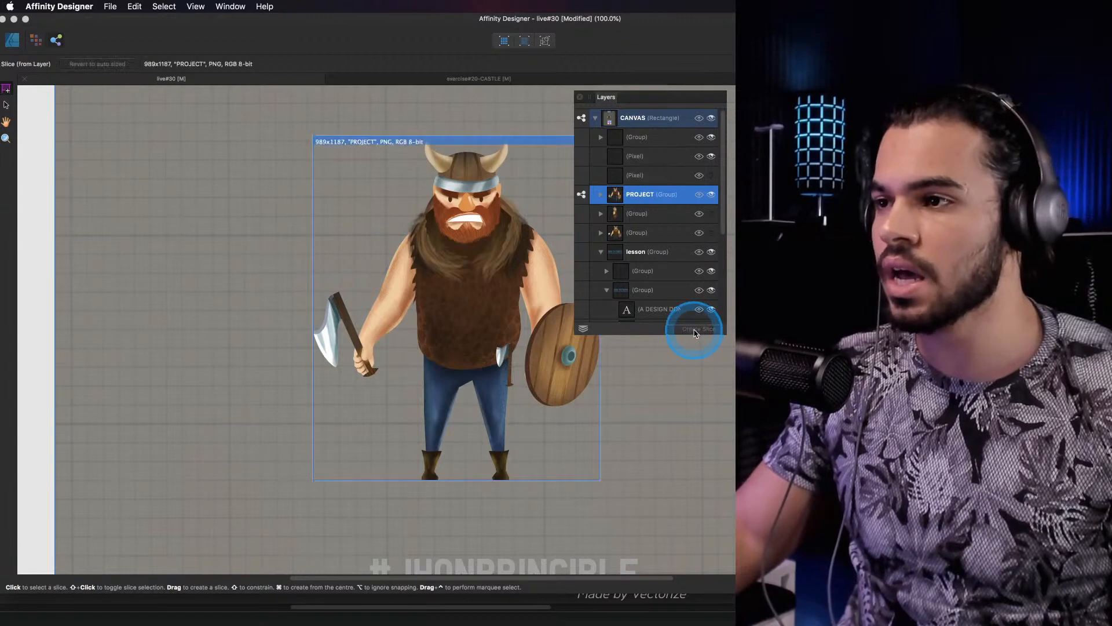
# Expand the PROJECT slice's export settings and set its PNG scale to 2x
pyautogui.moveTo(641, 98); pyautogui.dragTo(716, 100)
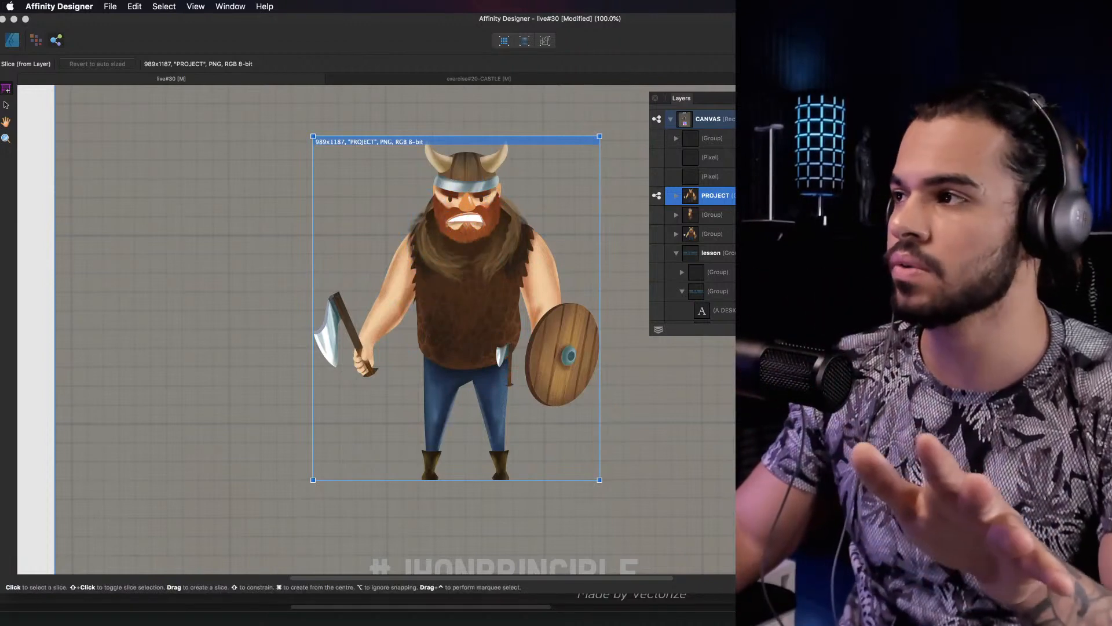
pyautogui.moveTo(811, 98); pyautogui.dragTo(195, 160)
pyautogui.click(154, 229)
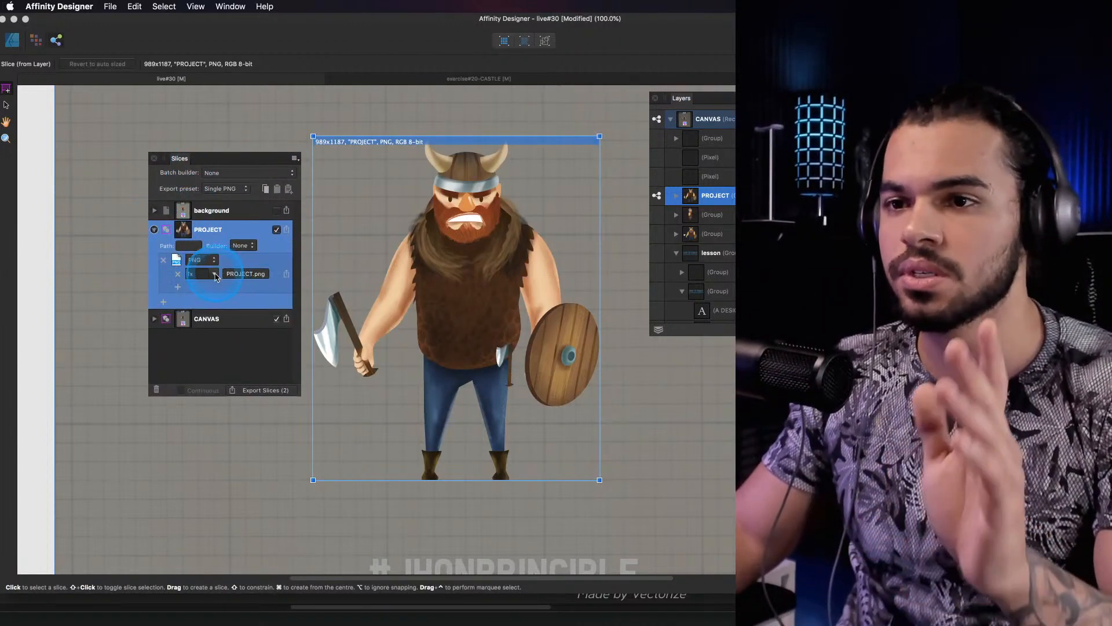
pyautogui.click(213, 274)
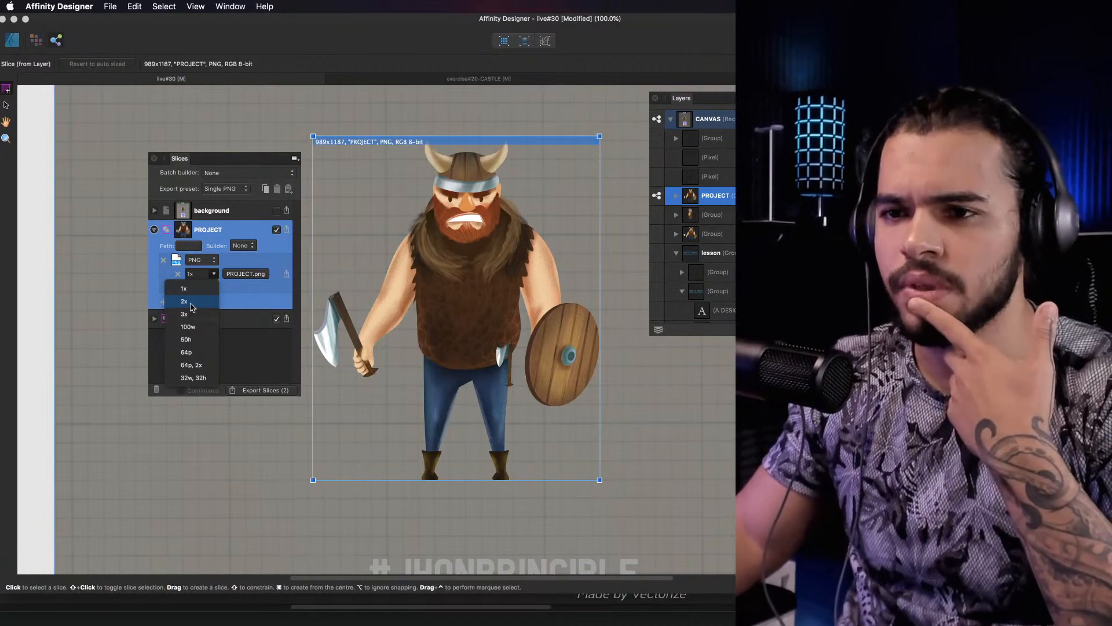
pyautogui.click(191, 306)
pyautogui.click(285, 231)
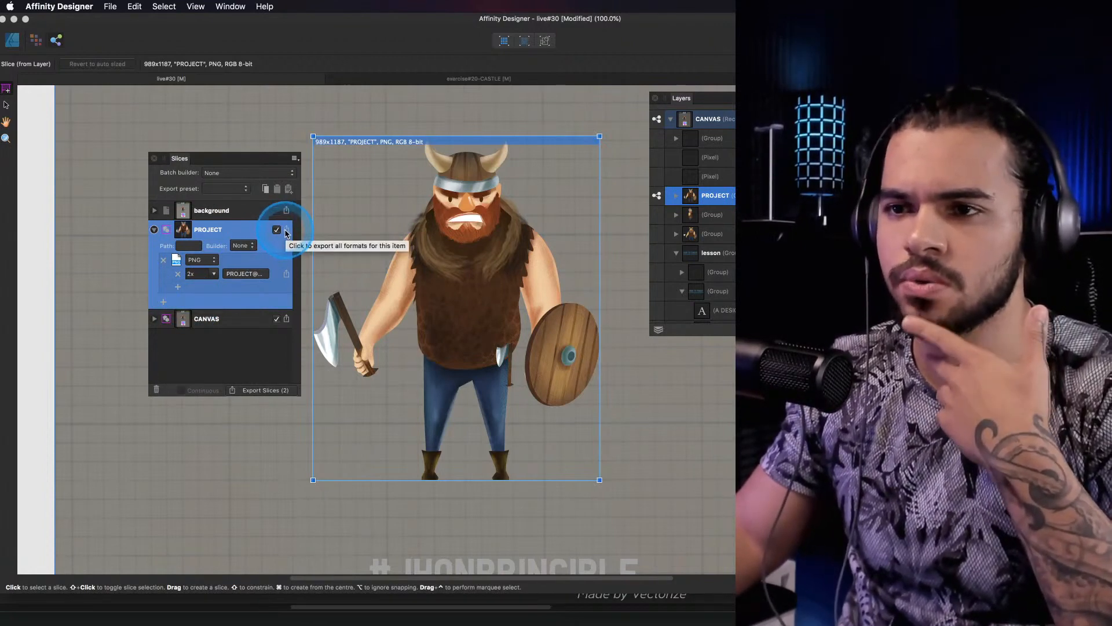
pyautogui.moveTo(236, 160); pyautogui.dragTo(846, 181)
# Expand the PROJECT group and create separate slices from the HELMET layer, the small axe curve and the SHIELD layer
pyautogui.click(676, 196)
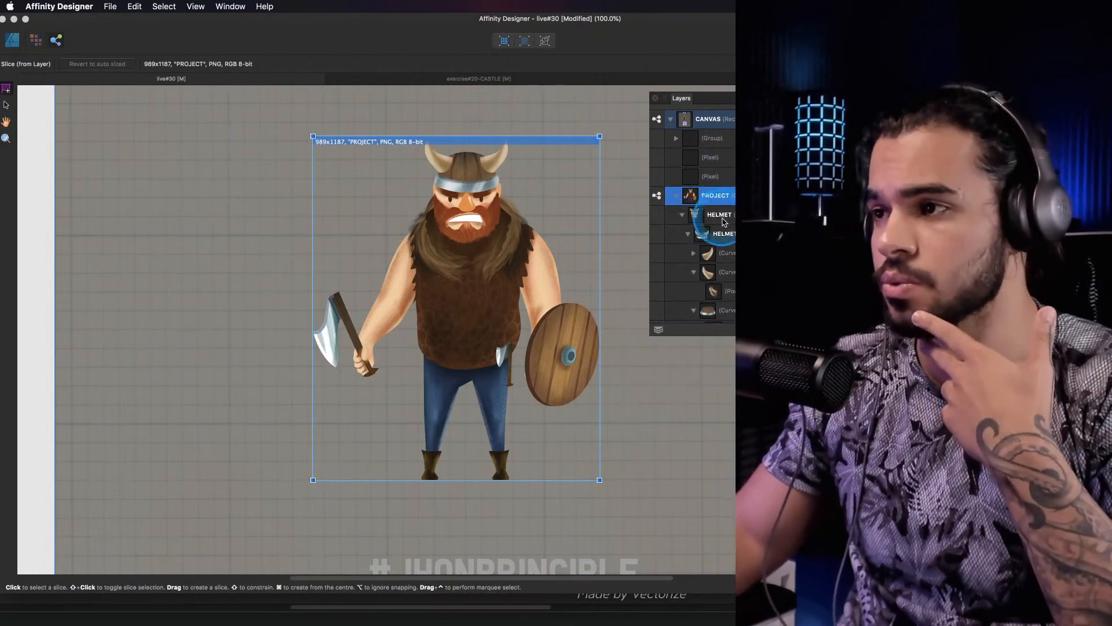
pyautogui.scroll(-1, 698, 217)
pyautogui.click(682, 214)
pyautogui.click(712, 216)
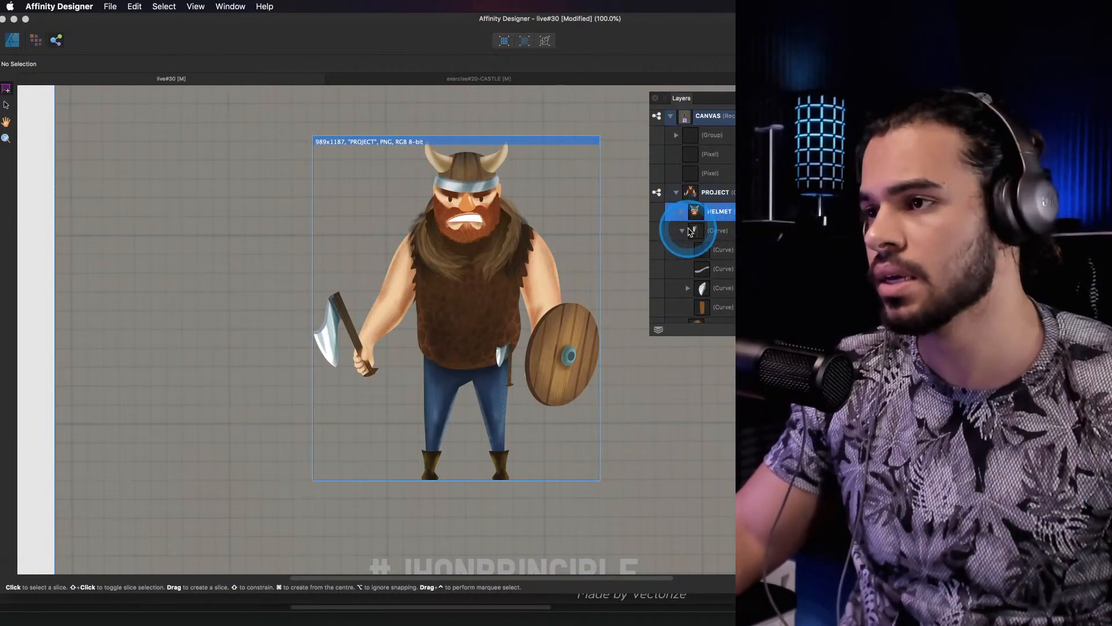
pyautogui.click(682, 231)
pyautogui.keyDown('shift'); pyautogui.click(719, 248); pyautogui.keyUp('shift')
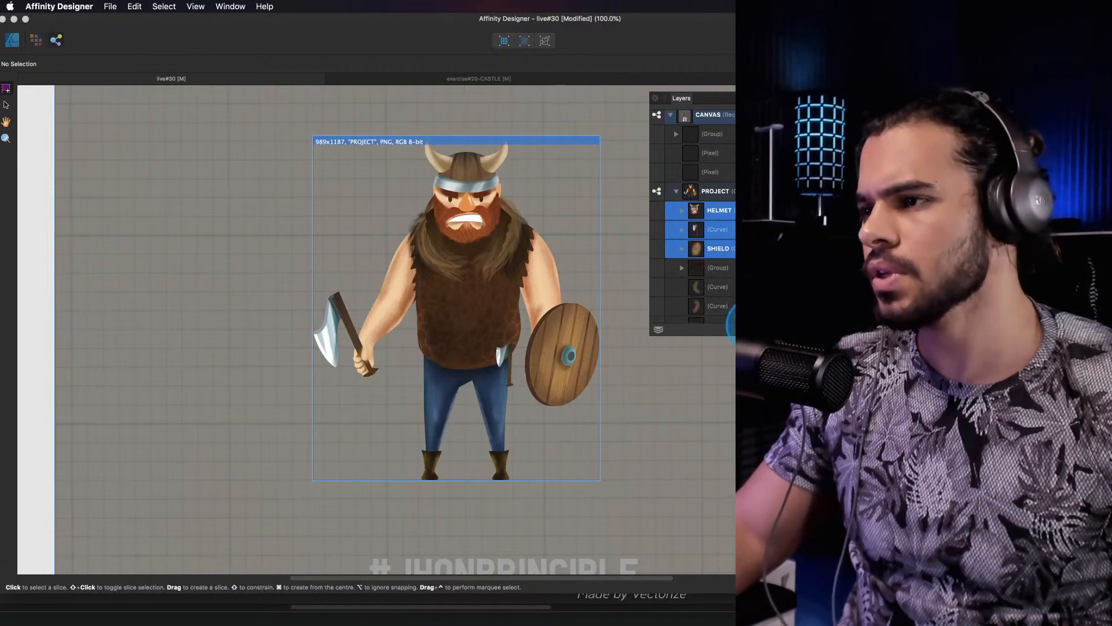
pyautogui.click(755, 328)
# Create an export slice from the TORSO layer
pyautogui.scroll(-1, 717, 250)
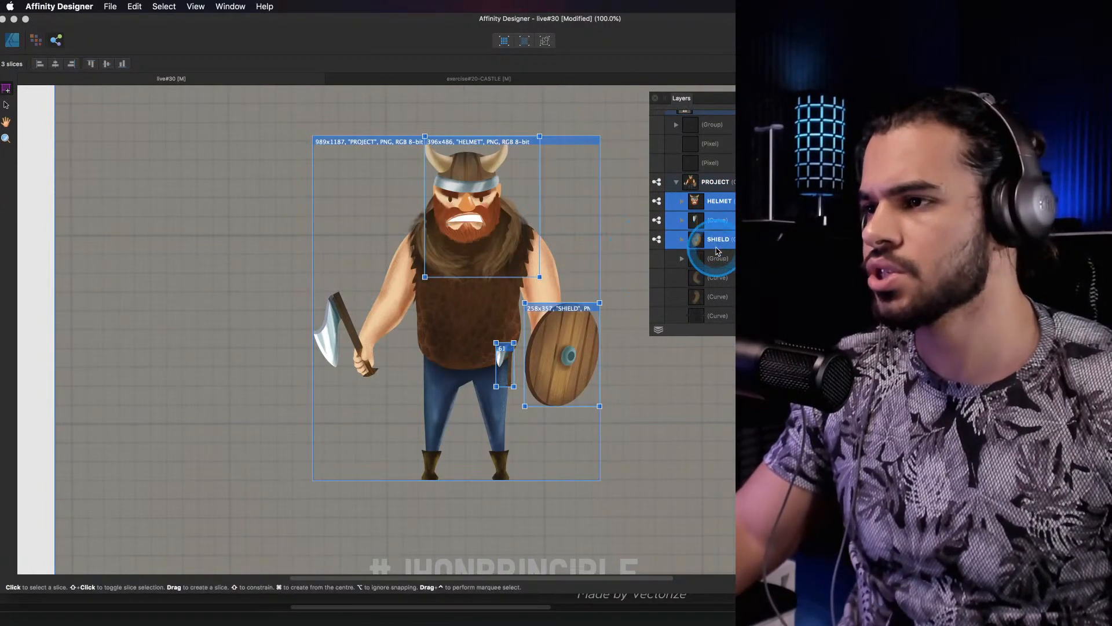
pyautogui.scroll(-3, 717, 251)
pyautogui.click(718, 288)
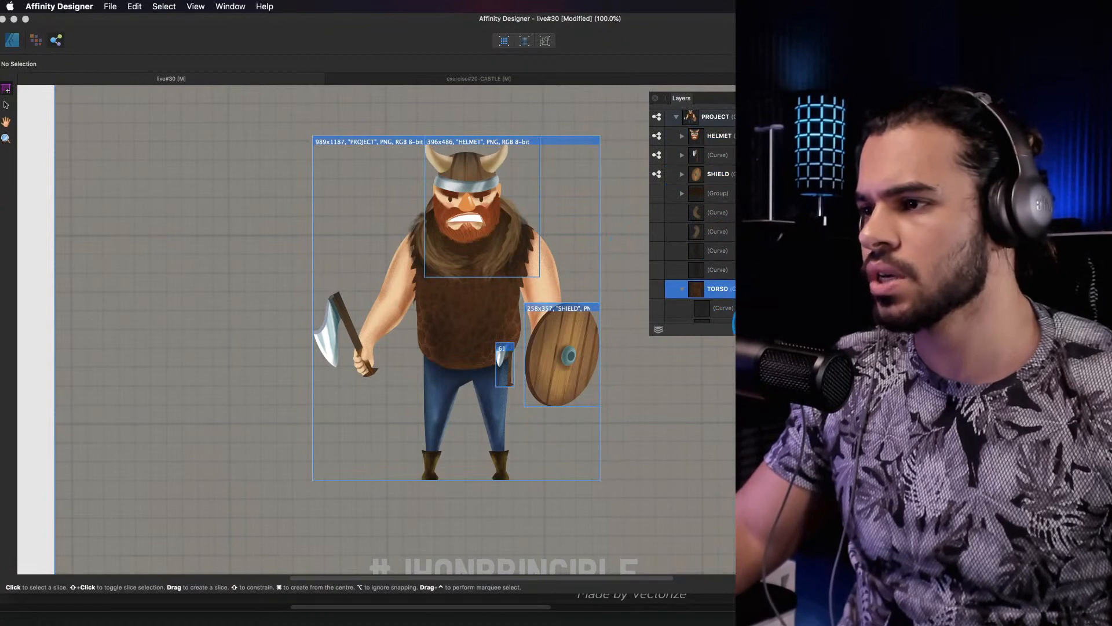
pyautogui.click(755, 327)
# Collapse the TORSO layer and create export slices from the ARM-L and ARM-R layers
pyautogui.scroll(-3, 723, 284)
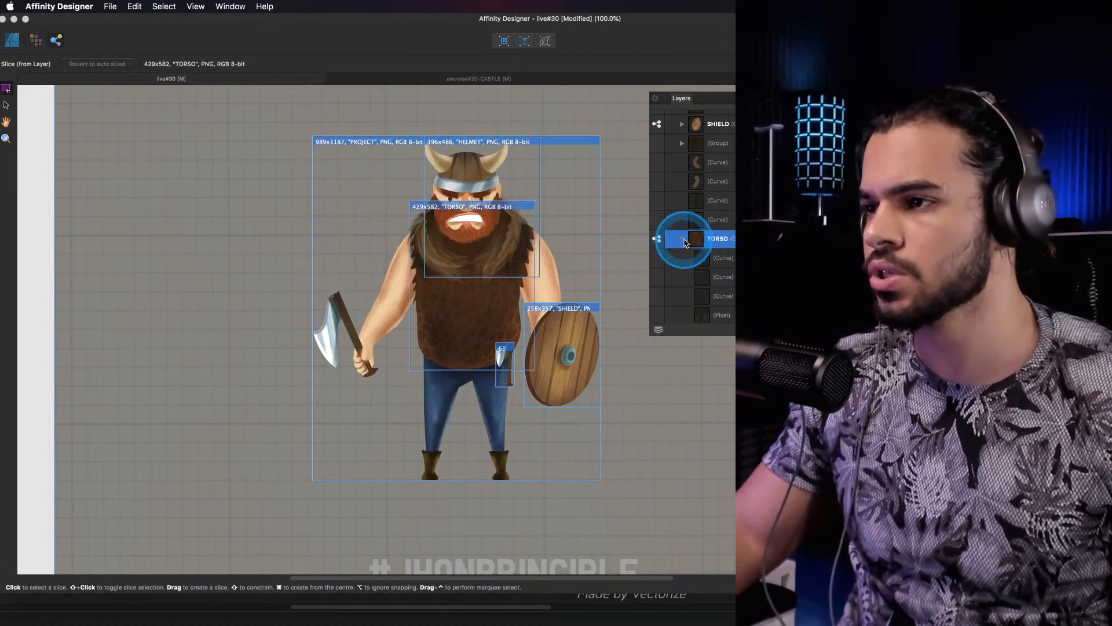
pyautogui.click(684, 239)
pyautogui.scroll(-1, 708, 240)
pyautogui.click(715, 254)
pyautogui.keyDown('shift'); pyautogui.click(723, 270); pyautogui.keyUp('shift')
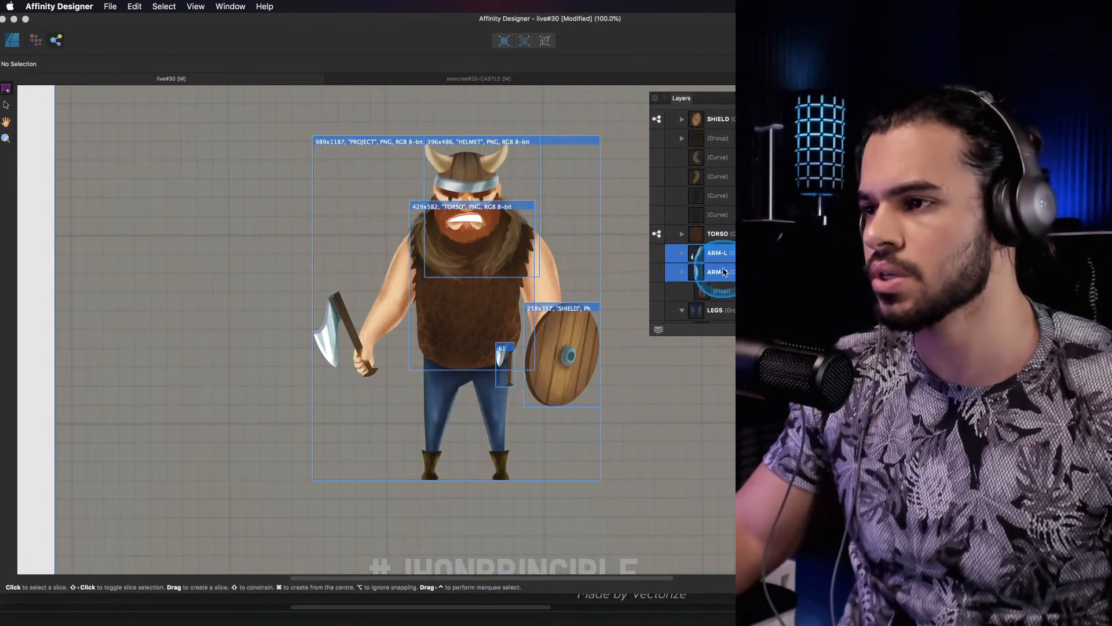
pyautogui.click(659, 329)
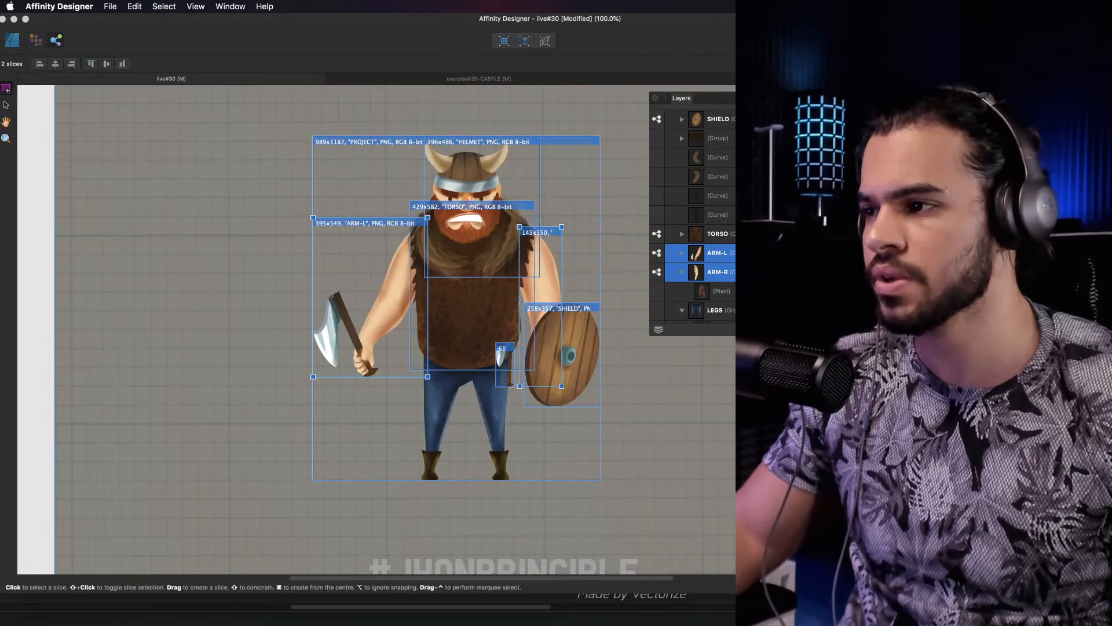
# Collapse the ARM-R and LEGS layers and select the back-shield group
pyautogui.scroll(-1, 697, 270)
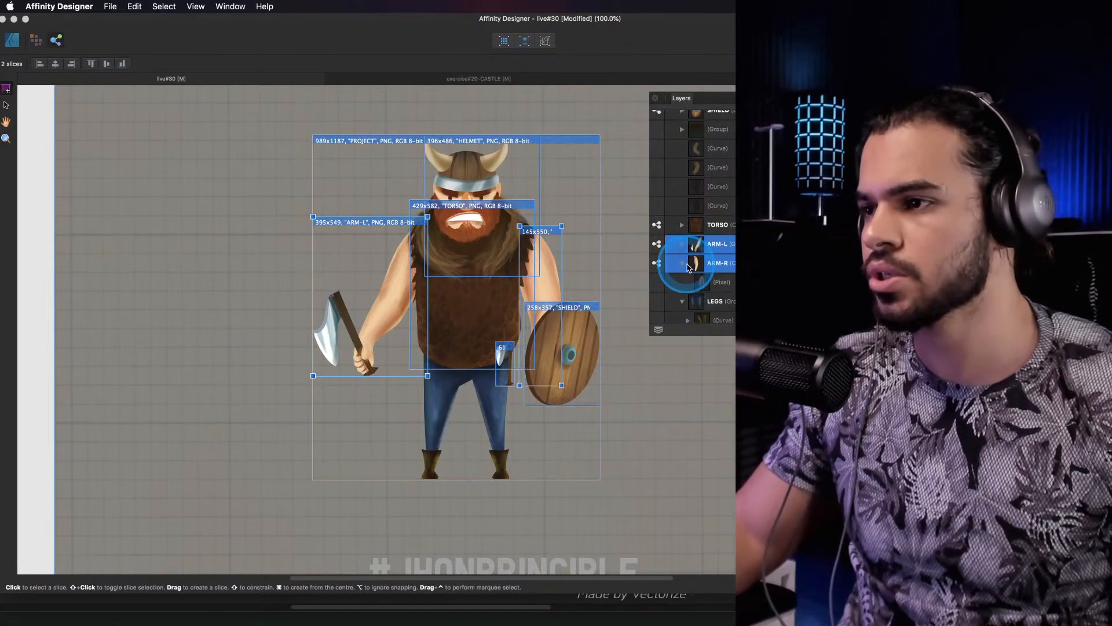
pyautogui.click(696, 267)
pyautogui.click(682, 263)
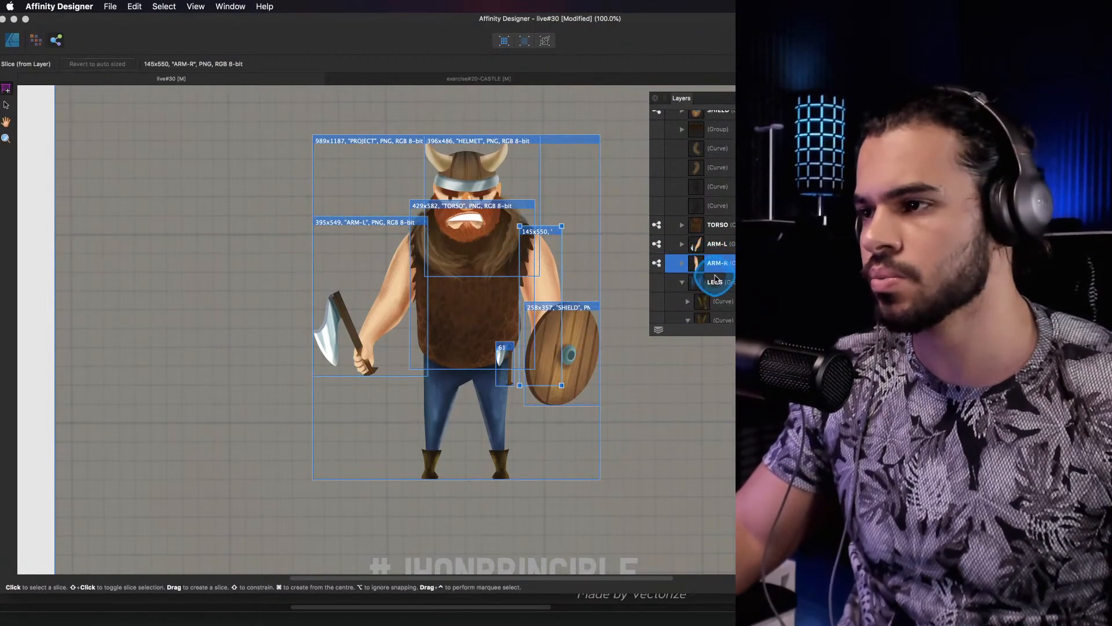
pyautogui.click(680, 284)
pyautogui.click(681, 283)
pyautogui.scroll(-2, 702, 279)
pyautogui.click(719, 272)
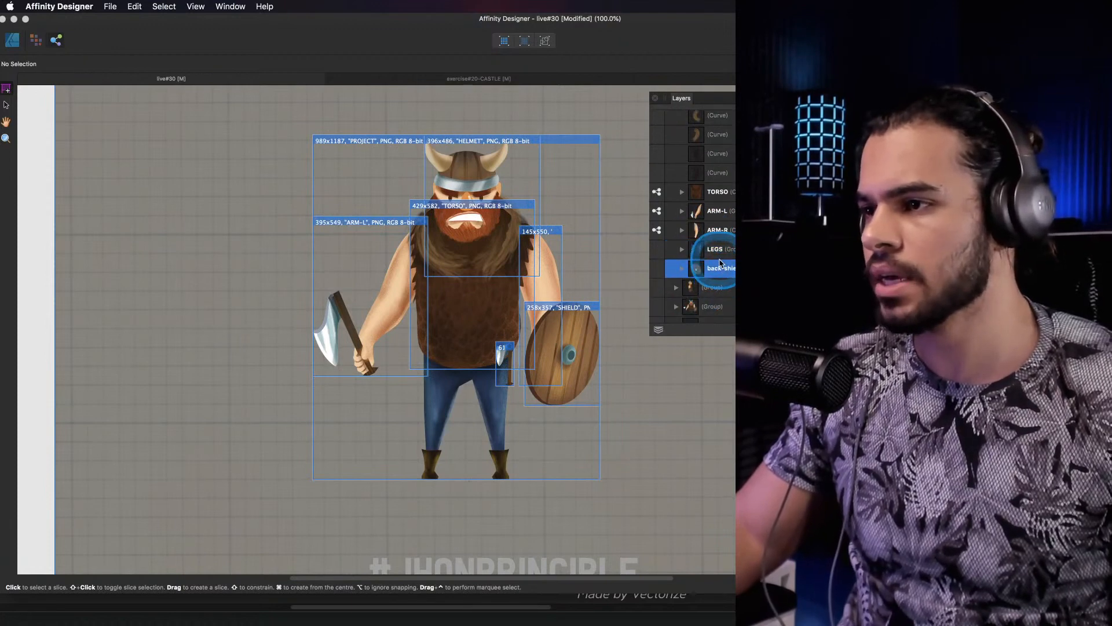
# Return from the Export Persona to the Designer Persona
pyautogui.press('space')
pyautogui.moveTo(400, 283); pyautogui.dragTo(348, 286)
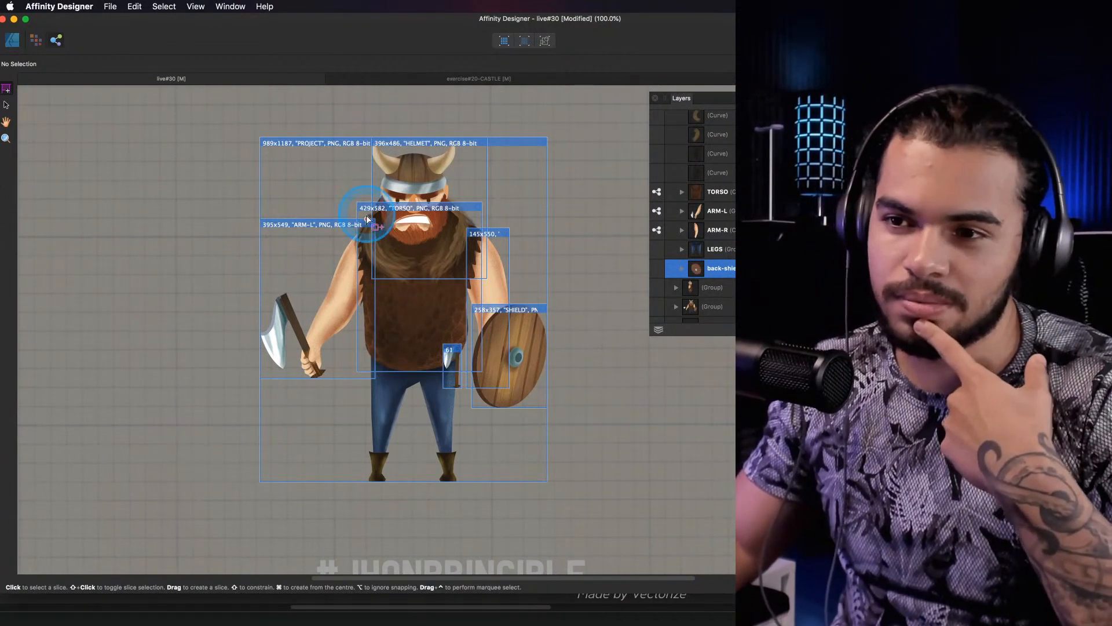
pyautogui.click(12, 41)
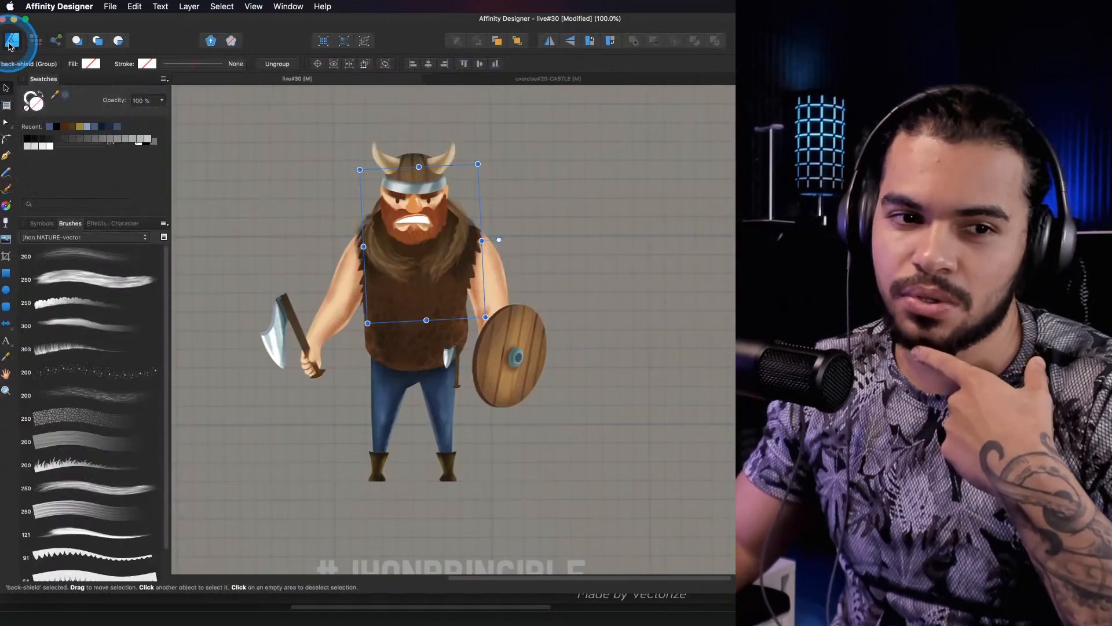
# Examine the finished Viking character within the page layout, including the lesson title above and the shape and colour diagram below
pyautogui.press('z')
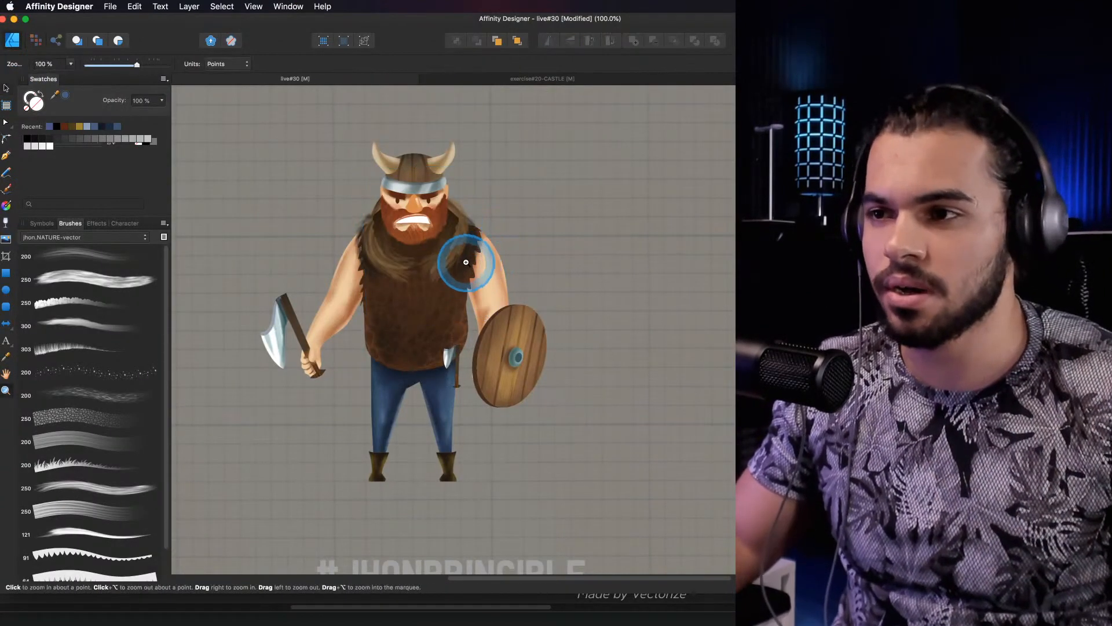
pyautogui.moveTo(464, 262); pyautogui.dragTo(421, 272)
pyautogui.moveTo(420, 272)
pyautogui.mouseDown()
pyautogui.moveTo(419, 290)
pyautogui.moveTo(422, 282)
pyautogui.mouseUp()
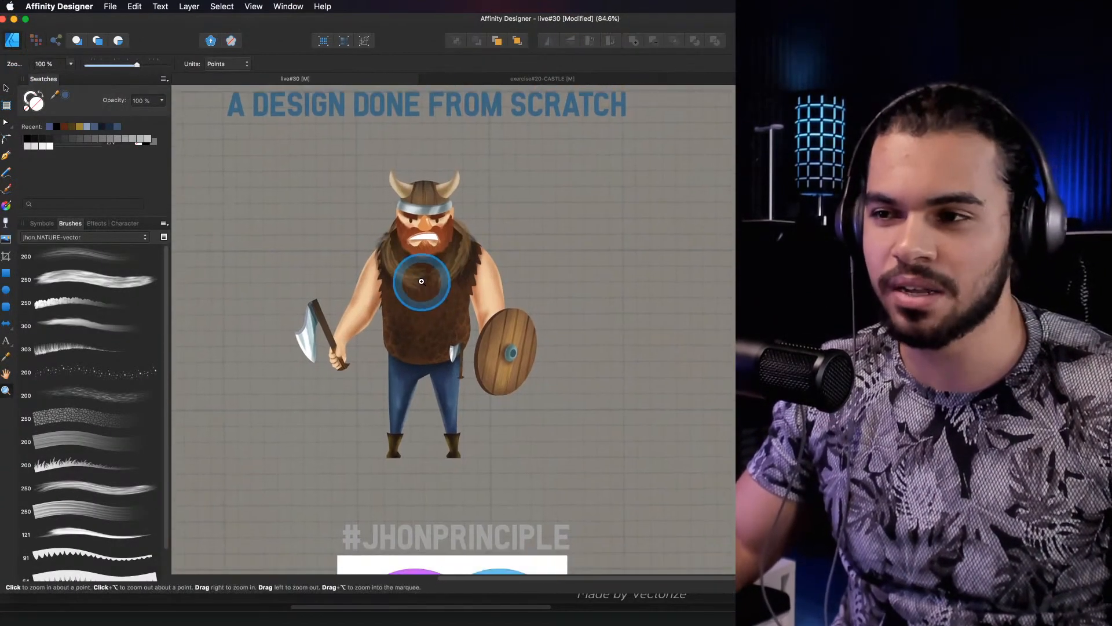
pyautogui.scroll(-3, 421, 281)
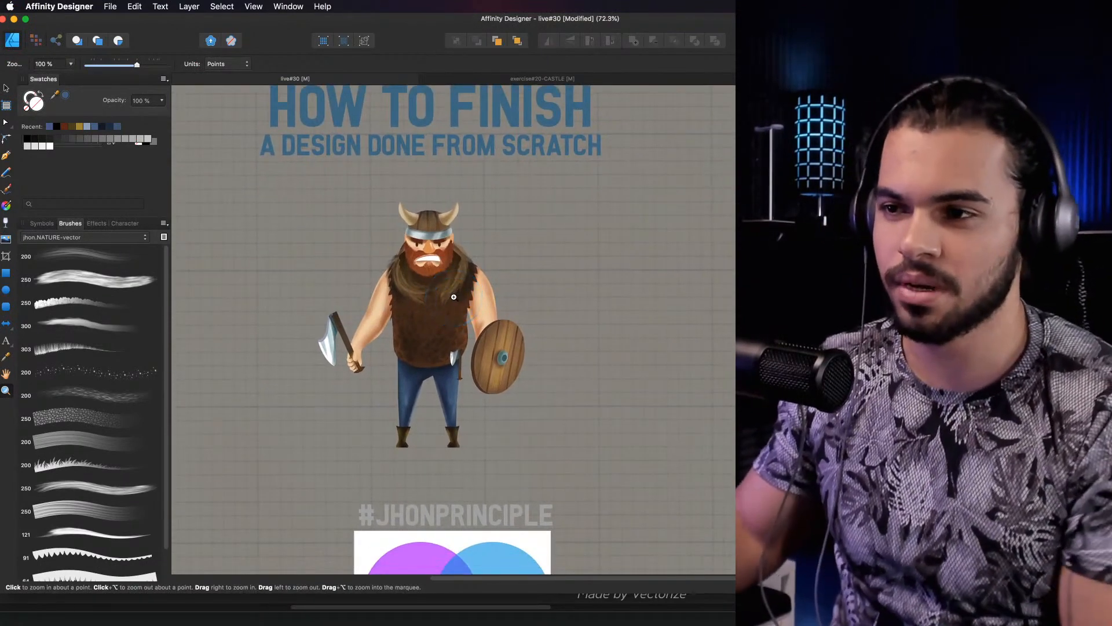
pyautogui.moveTo(453, 265); pyautogui.dragTo(406, 278)
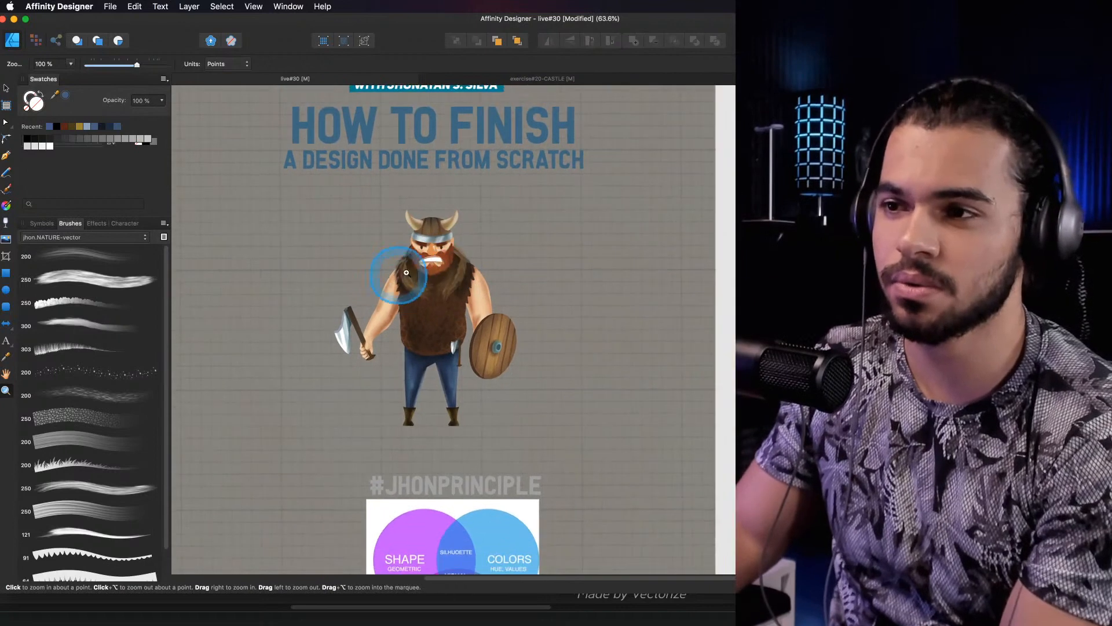
pyautogui.keyDown('alt'); pyautogui.click(452, 259); pyautogui.keyUp('alt')
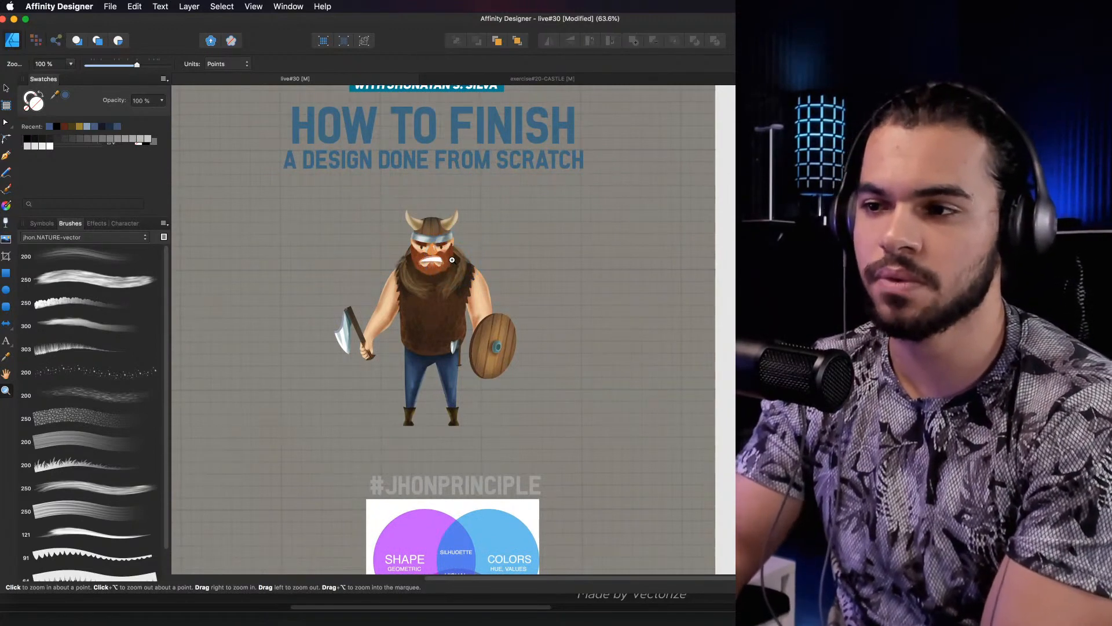
pyautogui.click(452, 260)
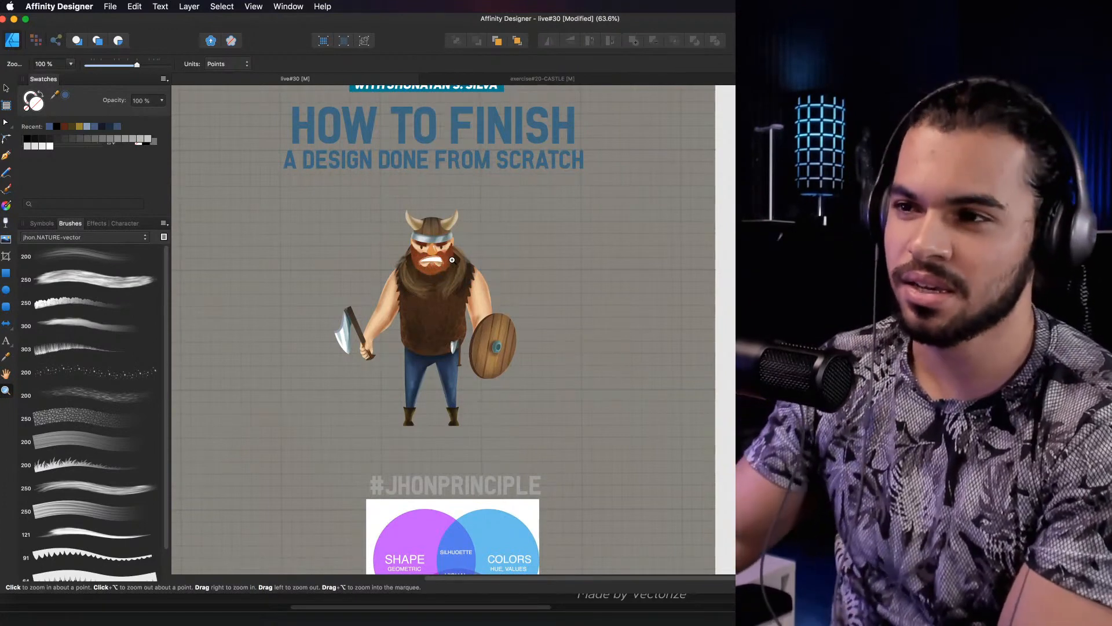
pyautogui.moveTo(454, 260); pyautogui.dragTo(510, 253)
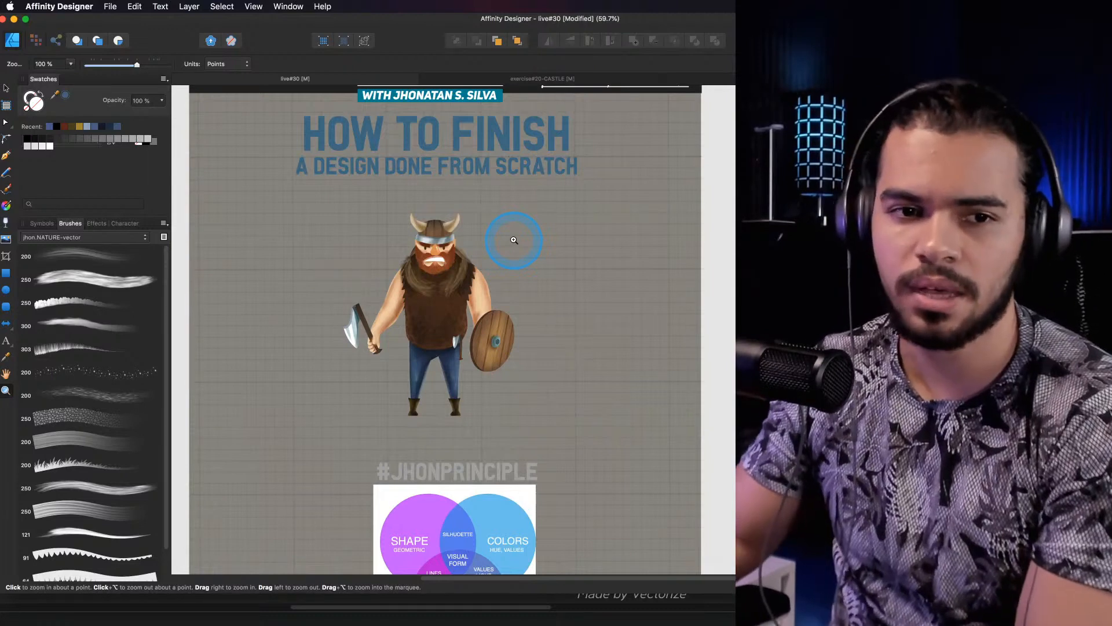
pyautogui.moveTo(514, 240); pyautogui.dragTo(537, 237)
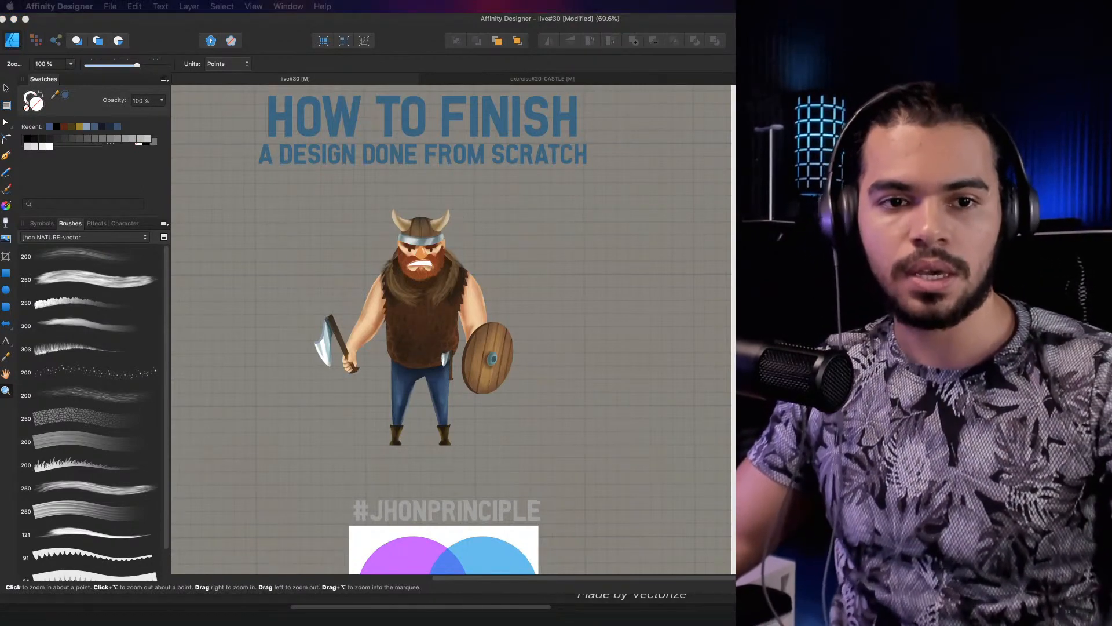
# Switch to the Move tool and undo the last three changes
pyautogui.click(426, 280)
pyautogui.press('v')
pyautogui.press('super+z')
pyautogui.press('super+z')
pyautogui.press('super+z')
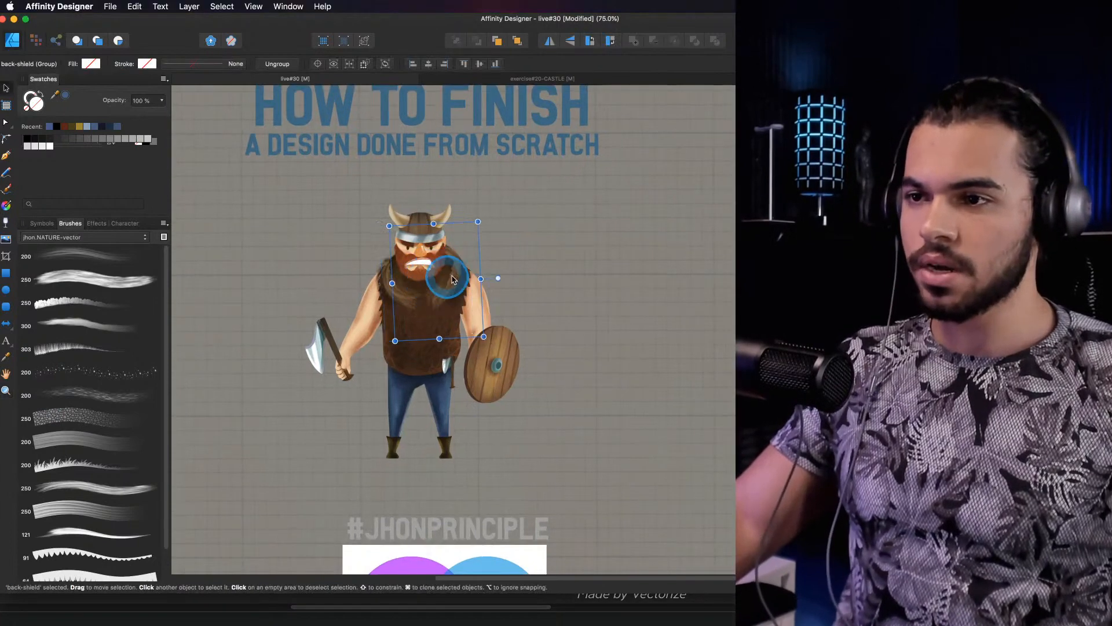
# Take a closer view of the Viking character and select the BG group behind it
pyautogui.press('z')
pyautogui.click(476, 292)
pyautogui.keyDown('super'); pyautogui.moveTo(437, 267); pyautogui.dragTo(465, 279); pyautogui.keyUp('super')
pyautogui.click(669, 251)
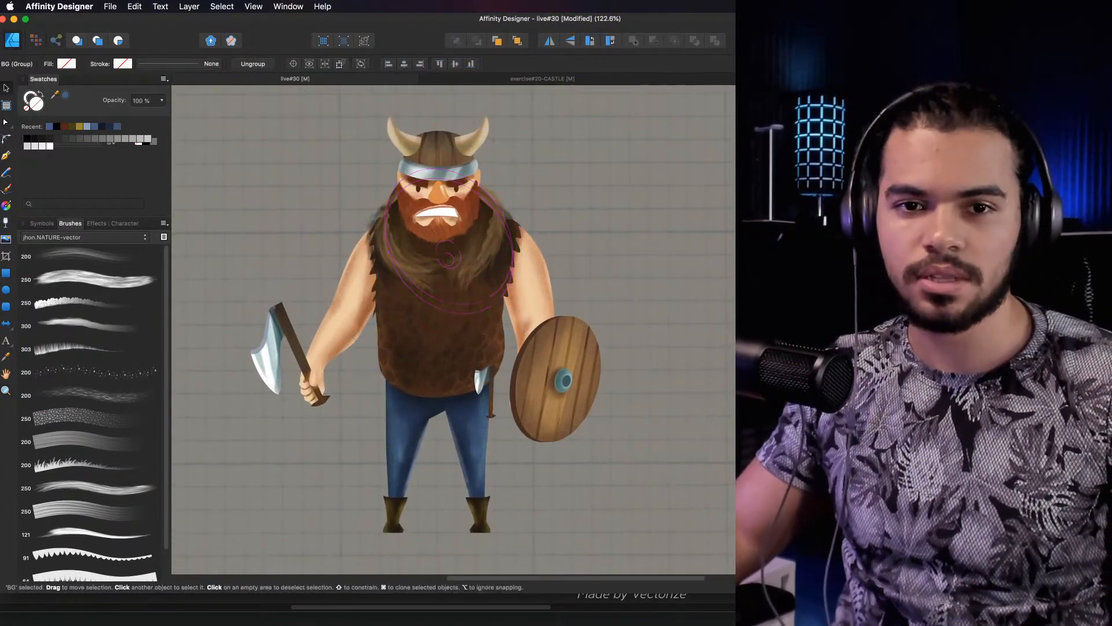